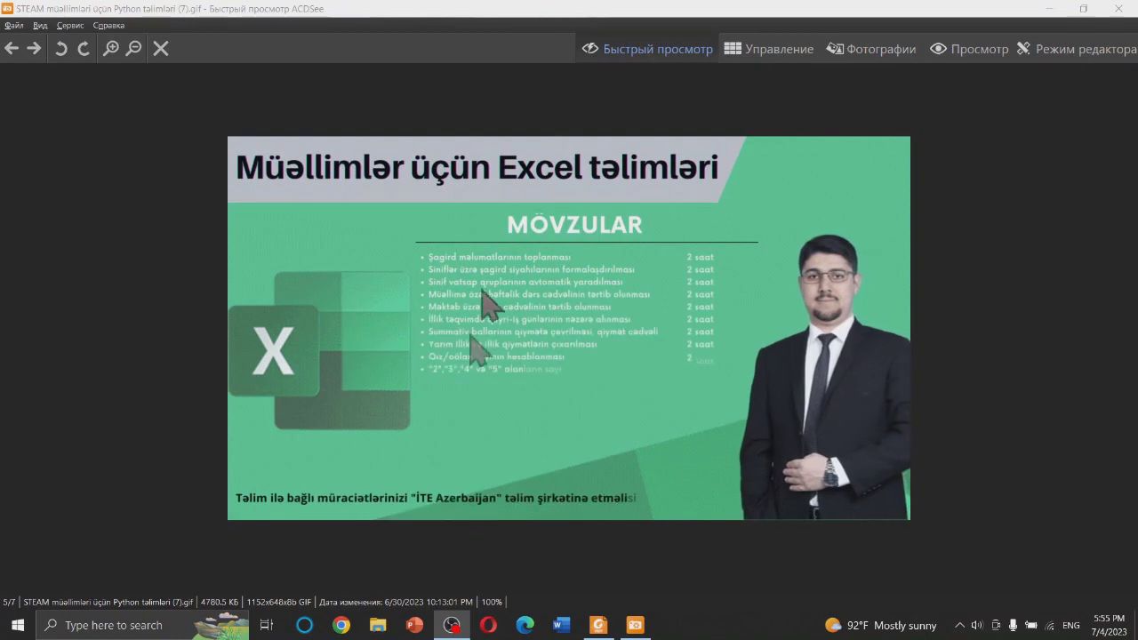
# Step: Switch from ACDSee to the Foxit Reader PDF listing useful Excel functions
pyautogui.click(598, 625)
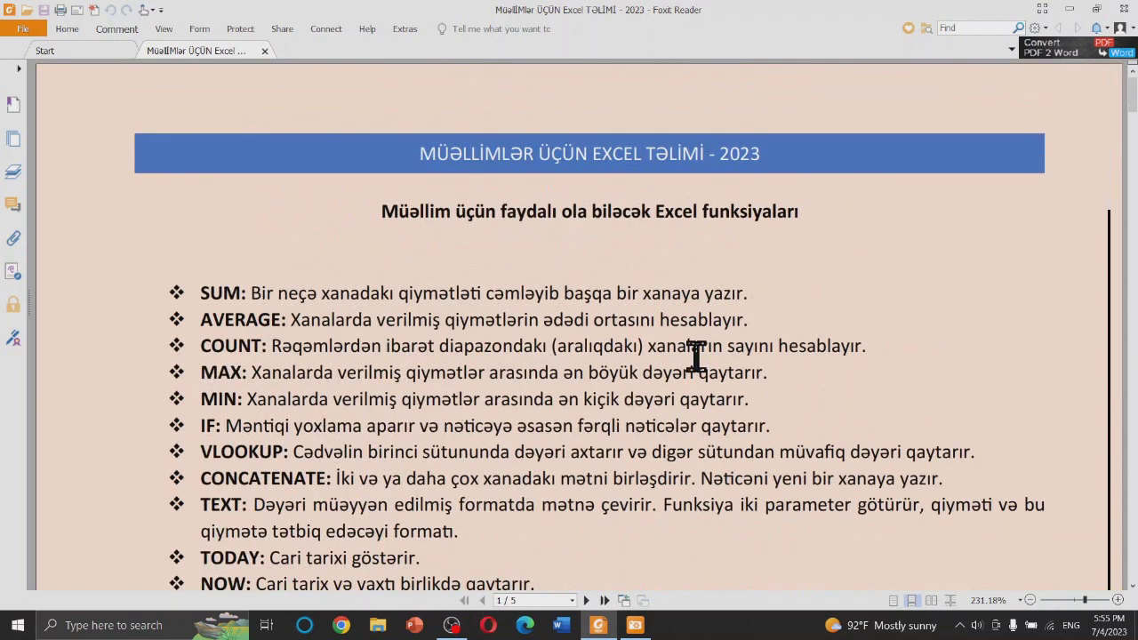
# Step: Scroll through the guide's pages covering COUNT, MAX, MIN, IF, TEXT, TODAY and NOW
pyautogui.click(164, 29)
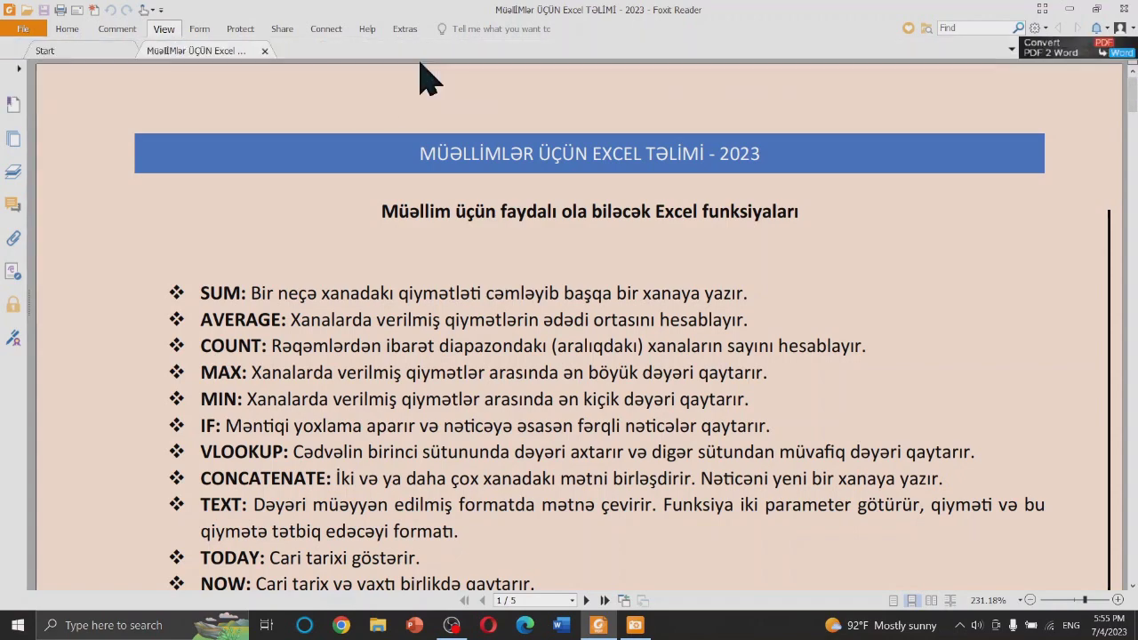
pyautogui.scroll(-5, 786, 320)
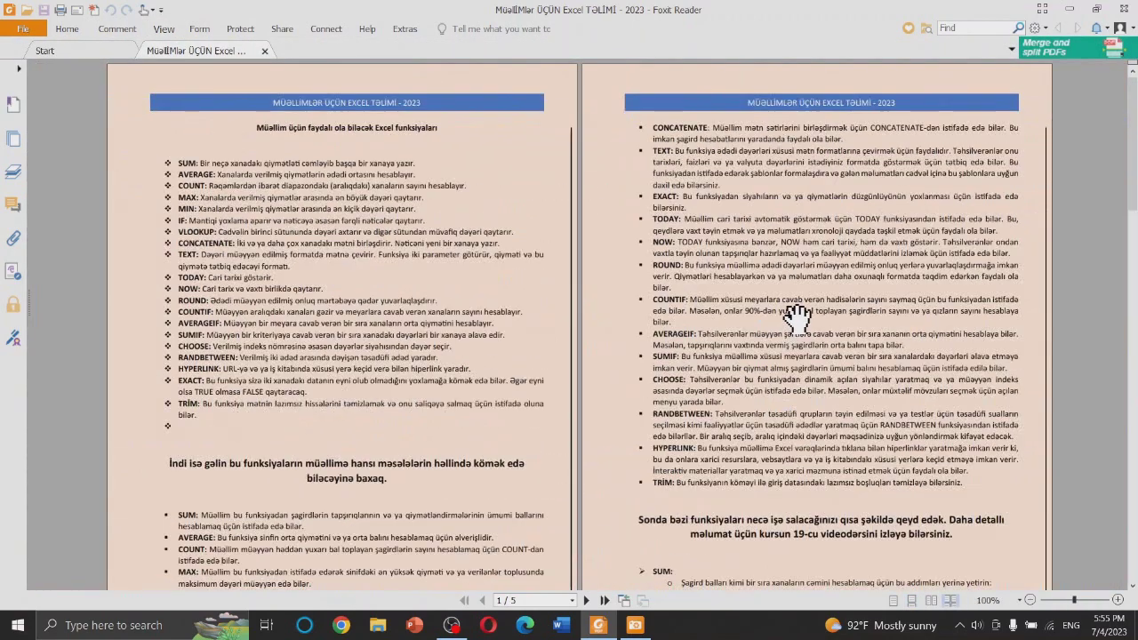
pyautogui.scroll(2, 462, 249)
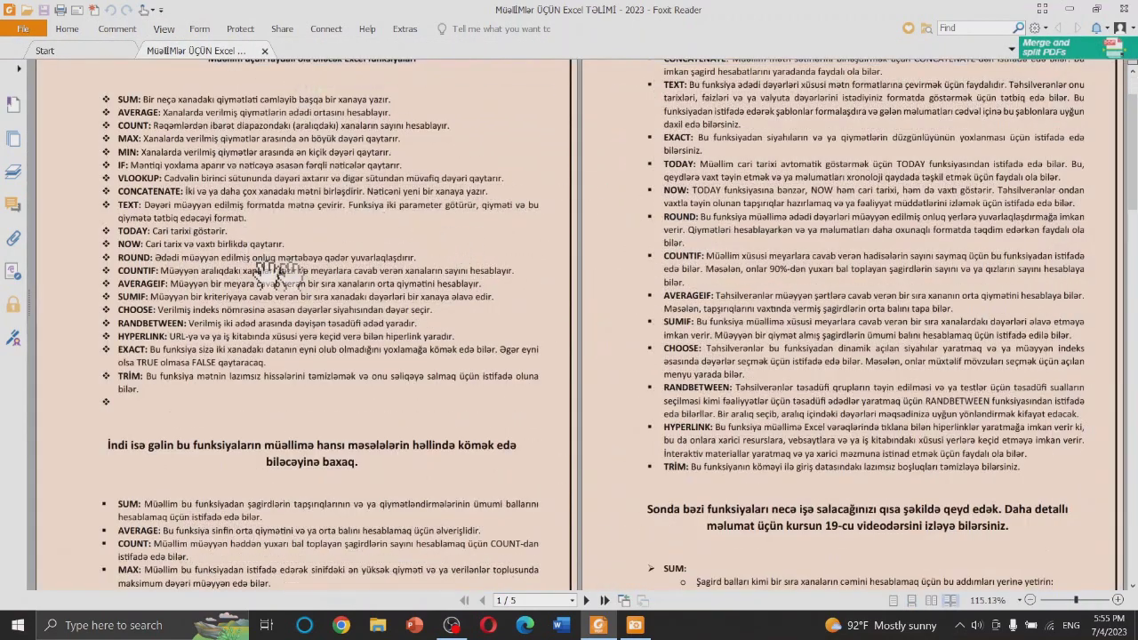
pyautogui.scroll(5, 400, 147)
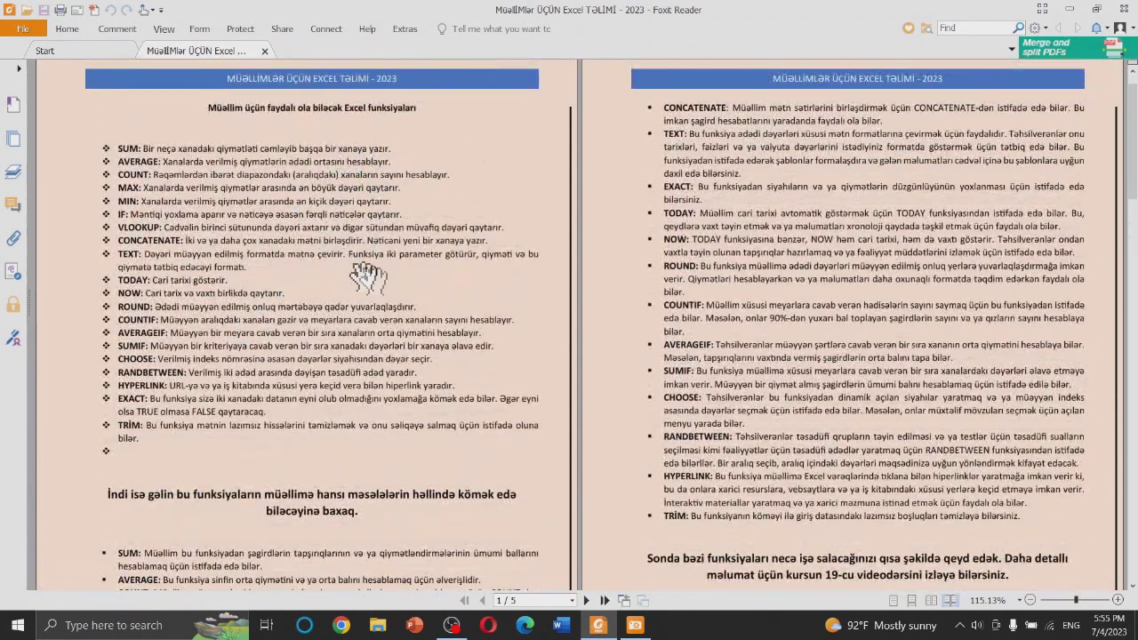
pyautogui.scroll(-3, 526, 465)
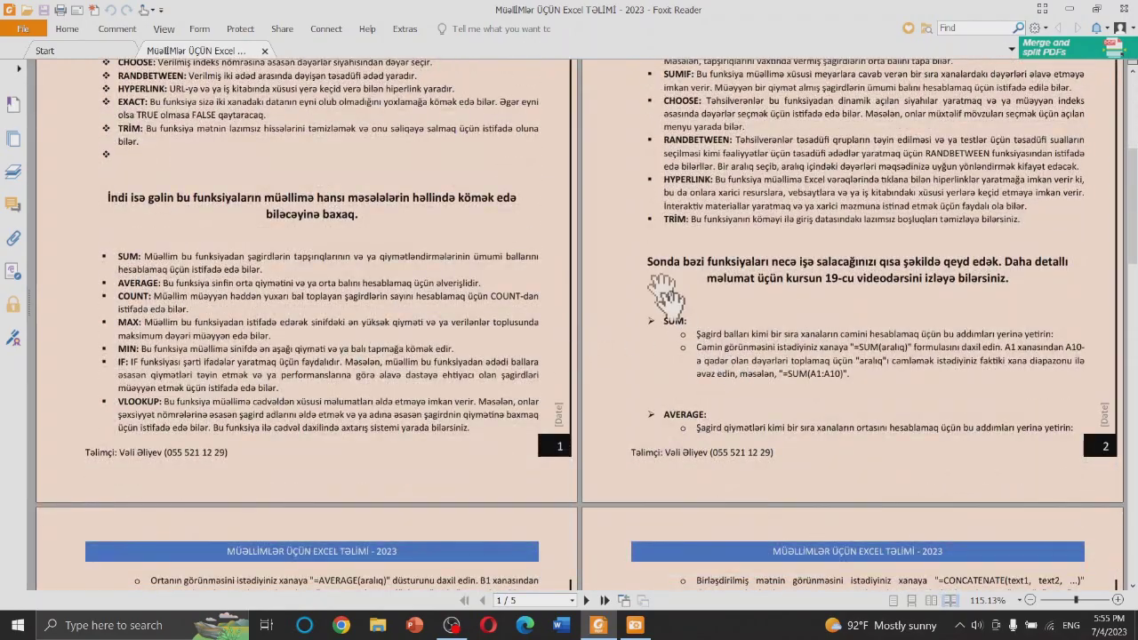
pyautogui.scroll(2, 623, 198)
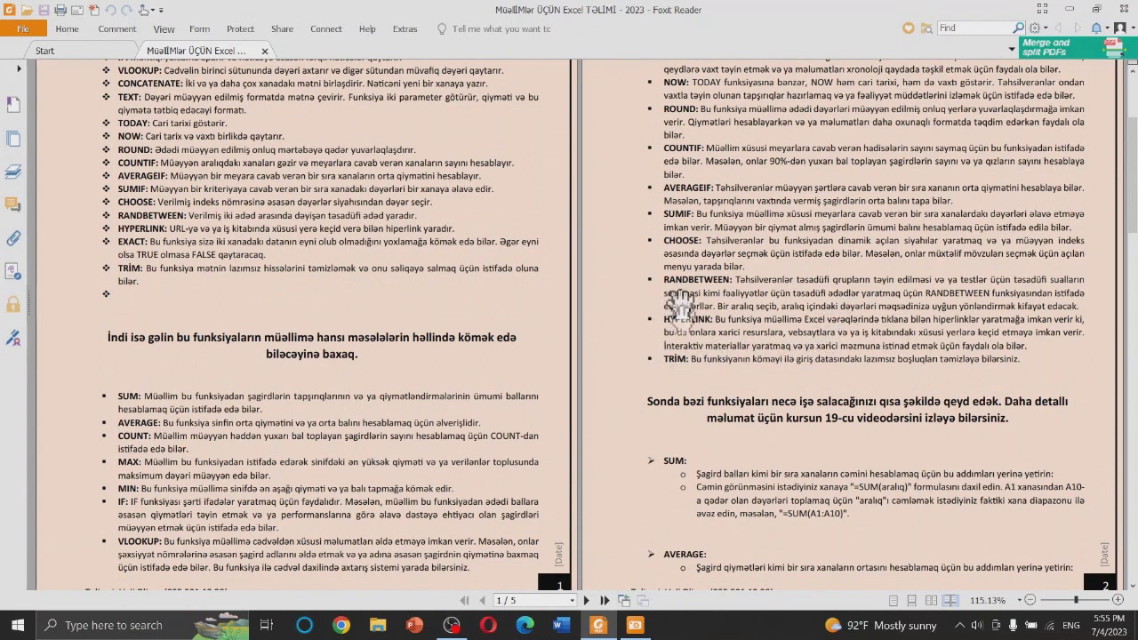
pyautogui.scroll(-1, 627, 395)
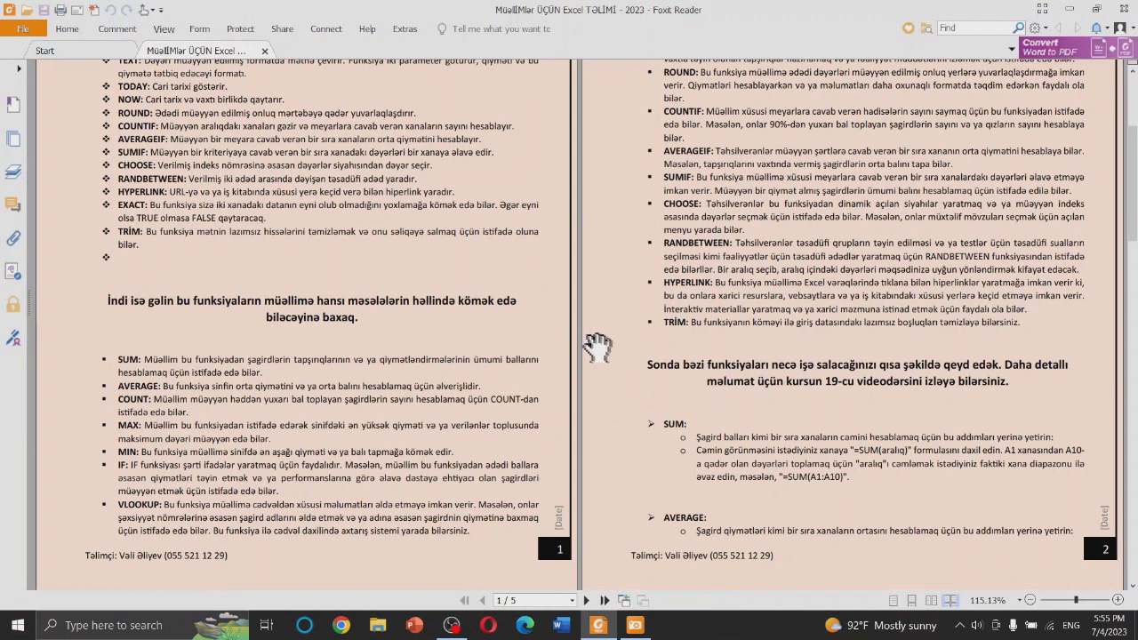
pyautogui.scroll(-5, 578, 401)
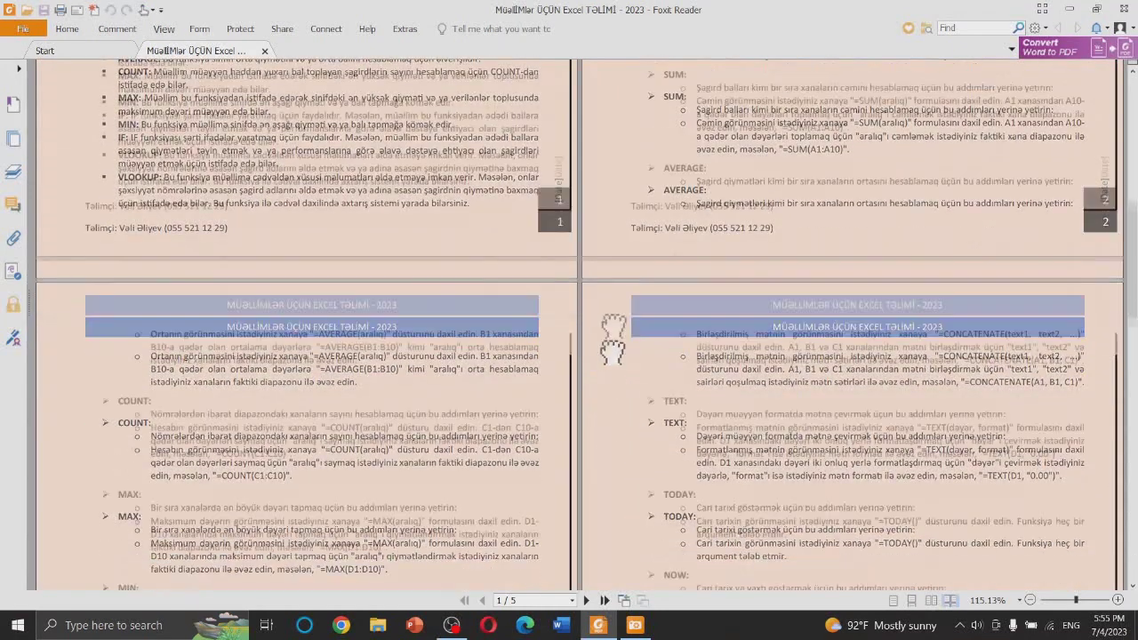
pyautogui.scroll(-3, 613, 338)
pyautogui.scroll(-1, 762, 267)
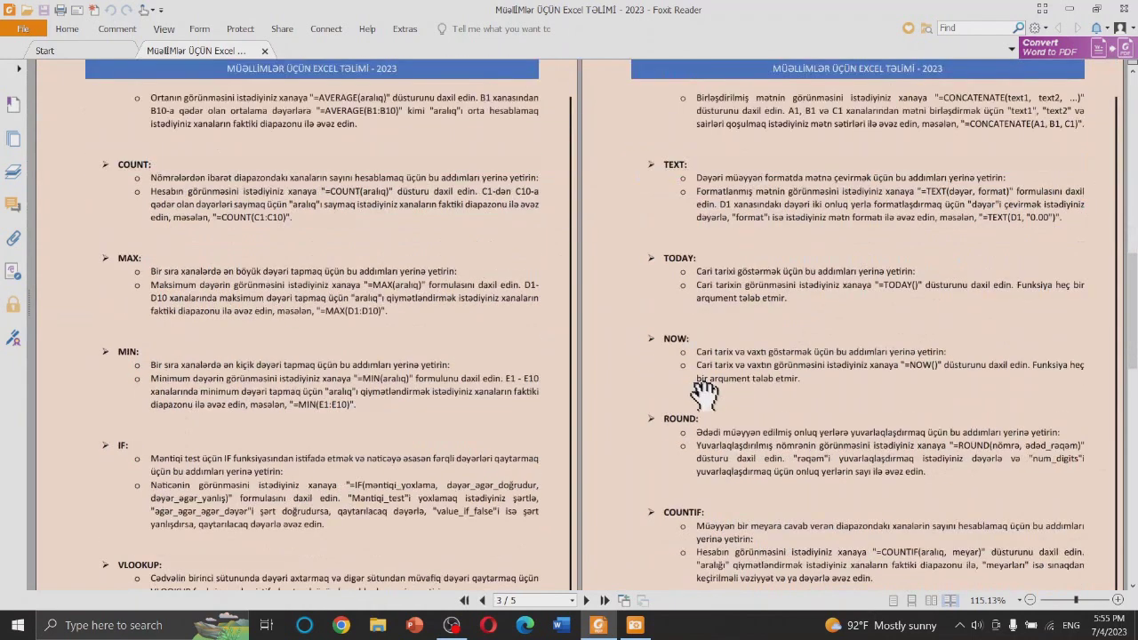
pyautogui.scroll(-2, 707, 390)
pyautogui.scroll(-2, 714, 386)
pyautogui.scroll(5, 725, 373)
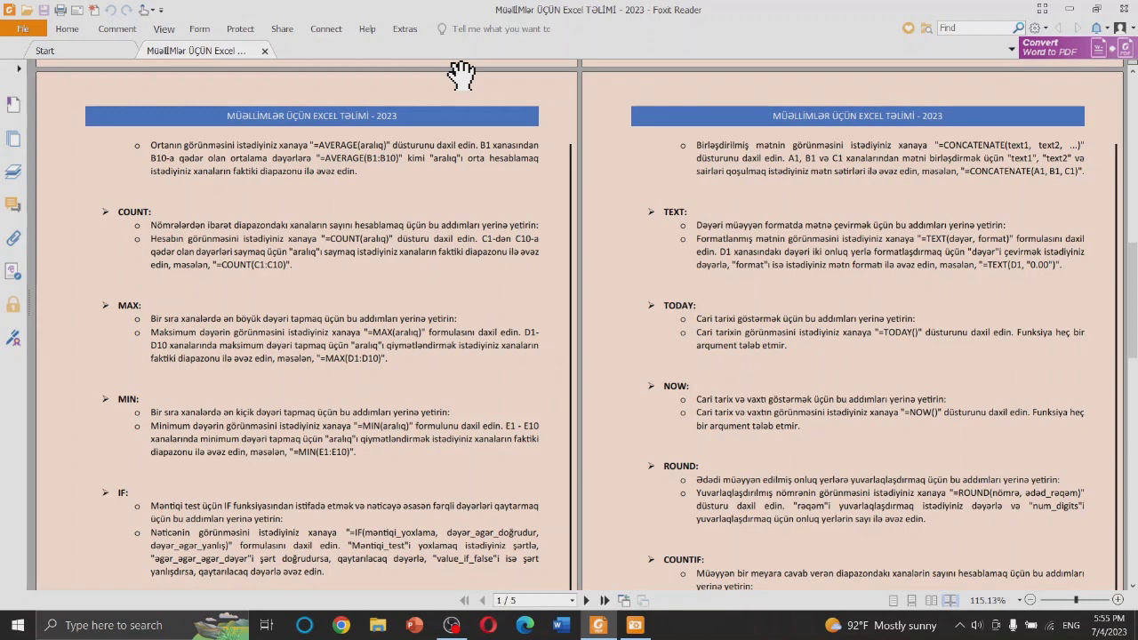
# Step: Open Board.pdf and draw a large red frame with two small boxes and a tall middle box
pyautogui.click(88, 52)
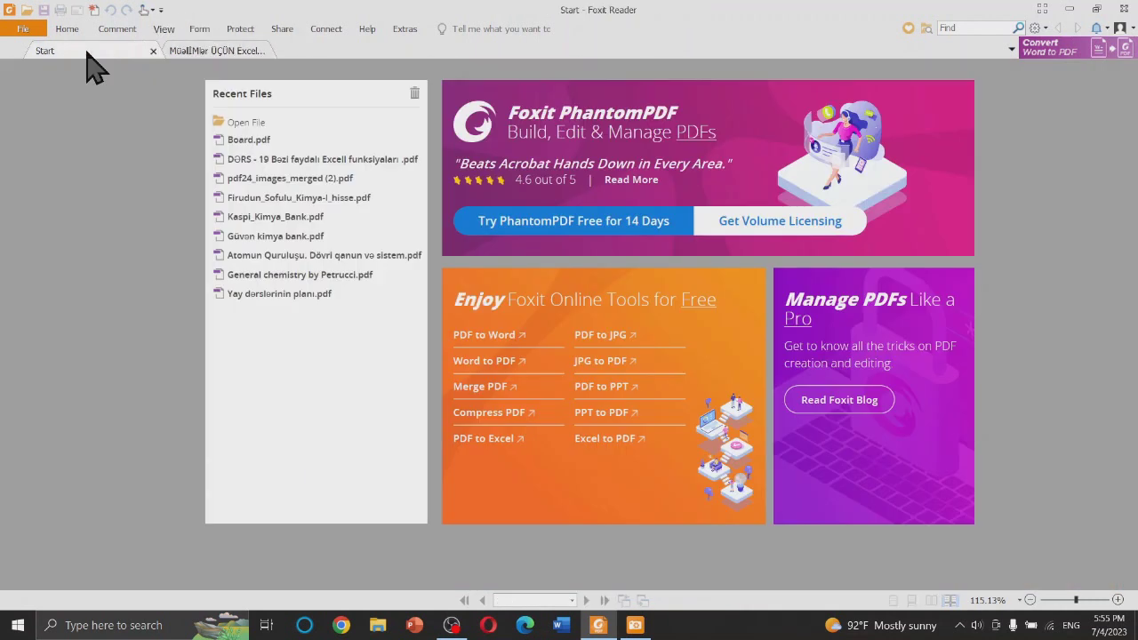
pyautogui.click(249, 140)
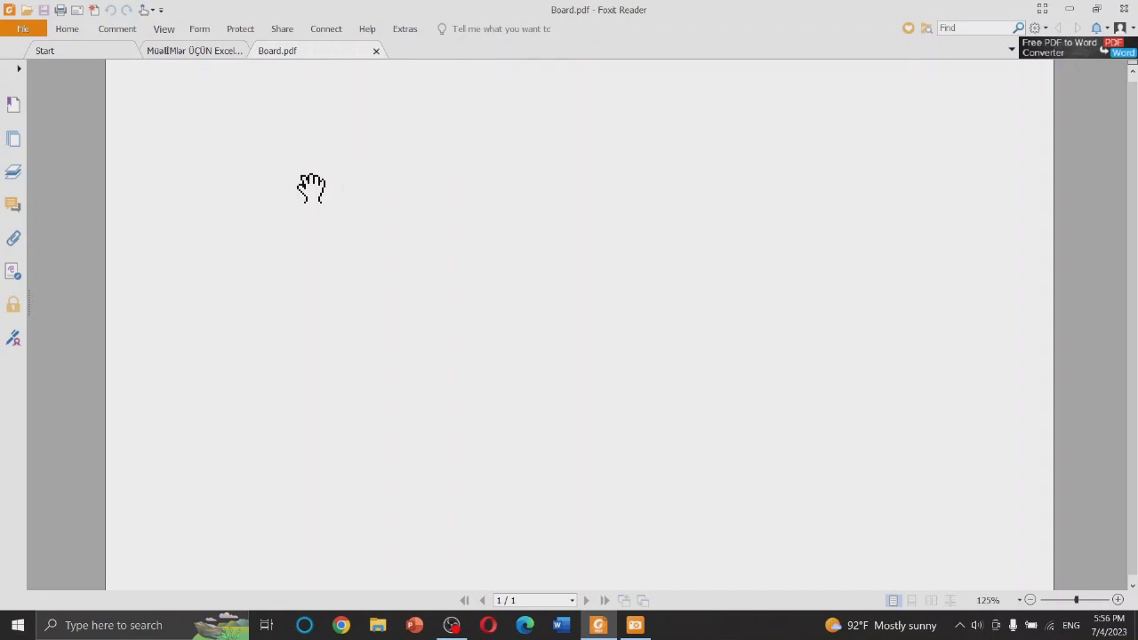
pyautogui.click(117, 30)
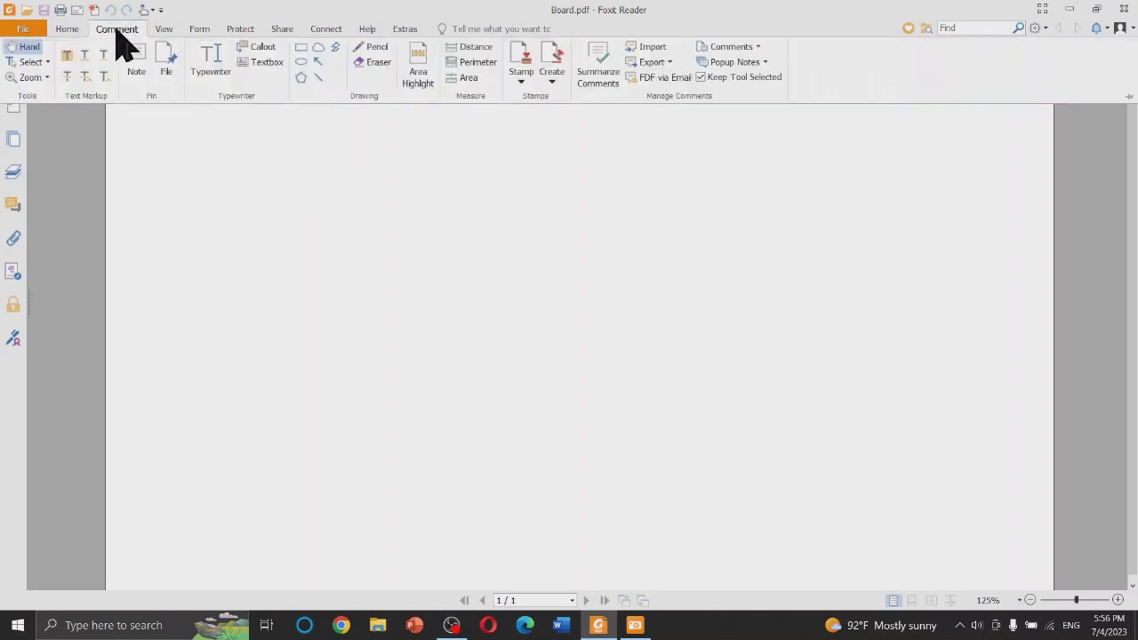
pyautogui.click(301, 49)
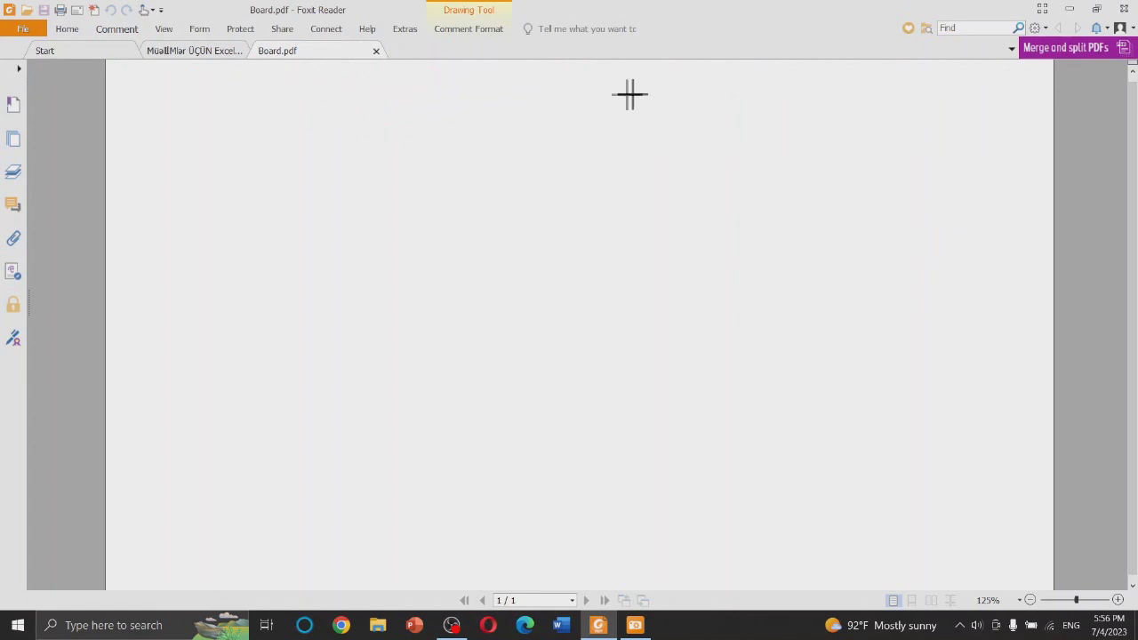
pyautogui.moveTo(585, 80); pyautogui.dragTo(1036, 302)
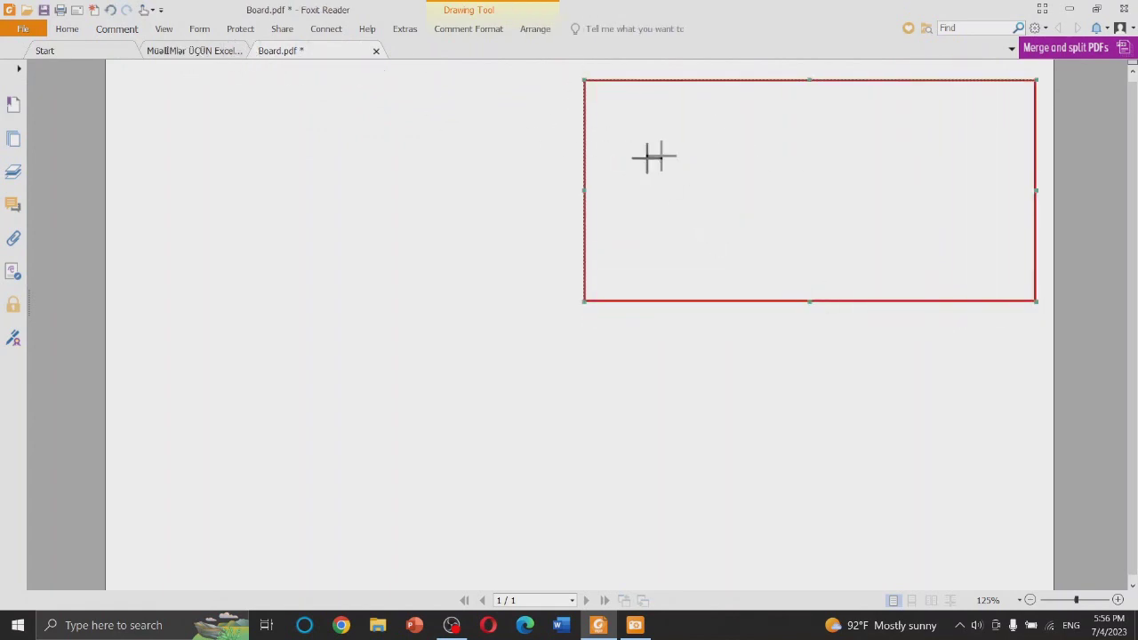
pyautogui.moveTo(606, 107); pyautogui.dragTo(714, 185)
pyautogui.moveTo(929, 101); pyautogui.dragTo(1024, 186)
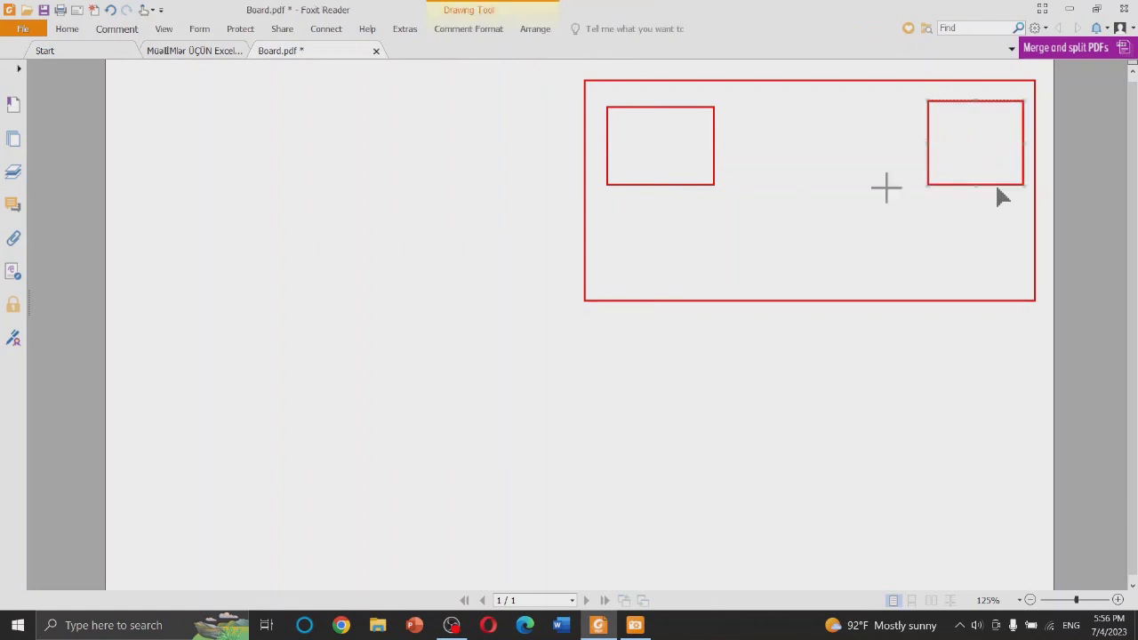
pyautogui.moveTo(775, 132)
pyautogui.mouseDown()
pyautogui.moveTo(876, 270)
pyautogui.moveTo(855, 291)
pyautogui.mouseUp()
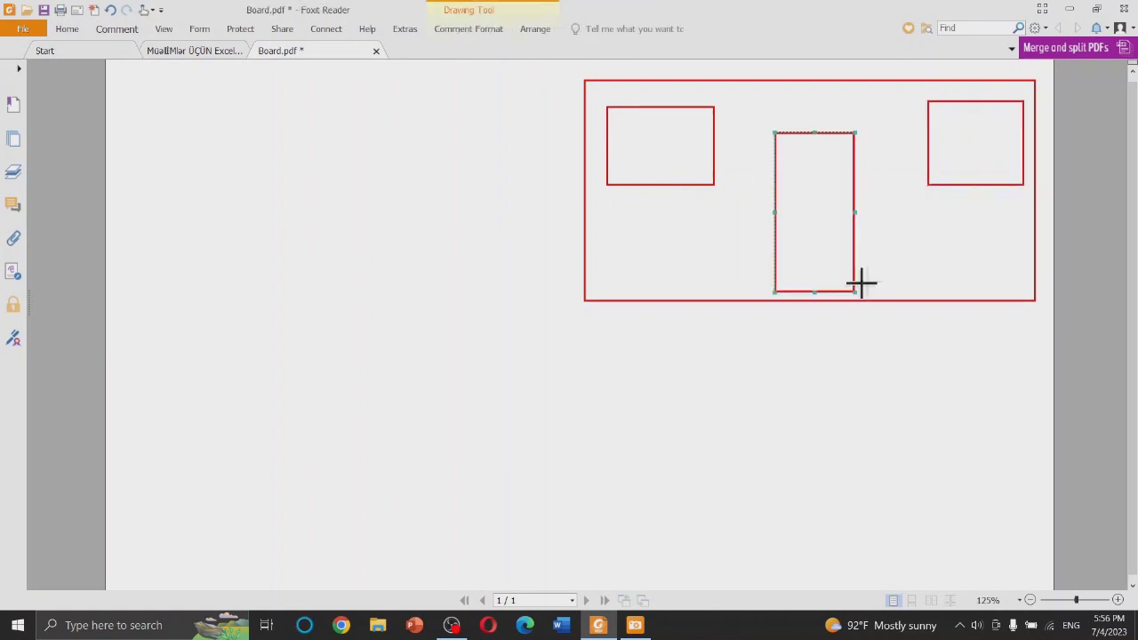
# Step: Handwrite 1 in the left box and 2 in the right box with the pencil
pyautogui.click(115, 29)
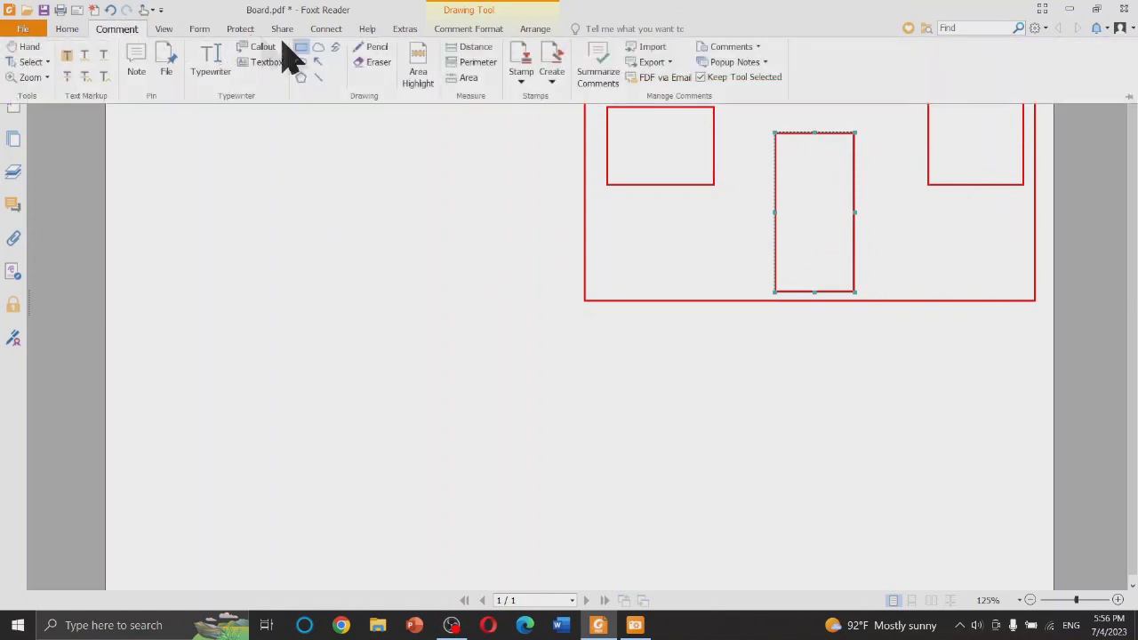
pyautogui.click(372, 48)
pyautogui.moveTo(651, 139); pyautogui.dragTo(659, 171)
pyautogui.moveTo(963, 144); pyautogui.dragTo(989, 167)
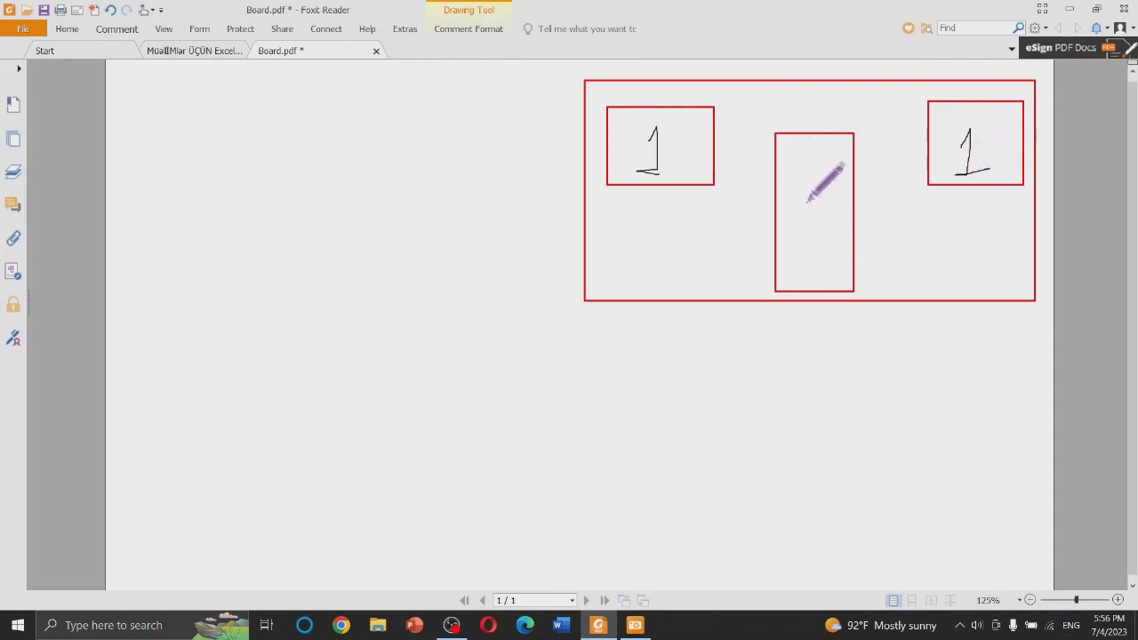
pyautogui.moveTo(956, 167); pyautogui.dragTo(1022, 167)
pyautogui.moveTo(965, 128); pyautogui.dragTo(1000, 175)
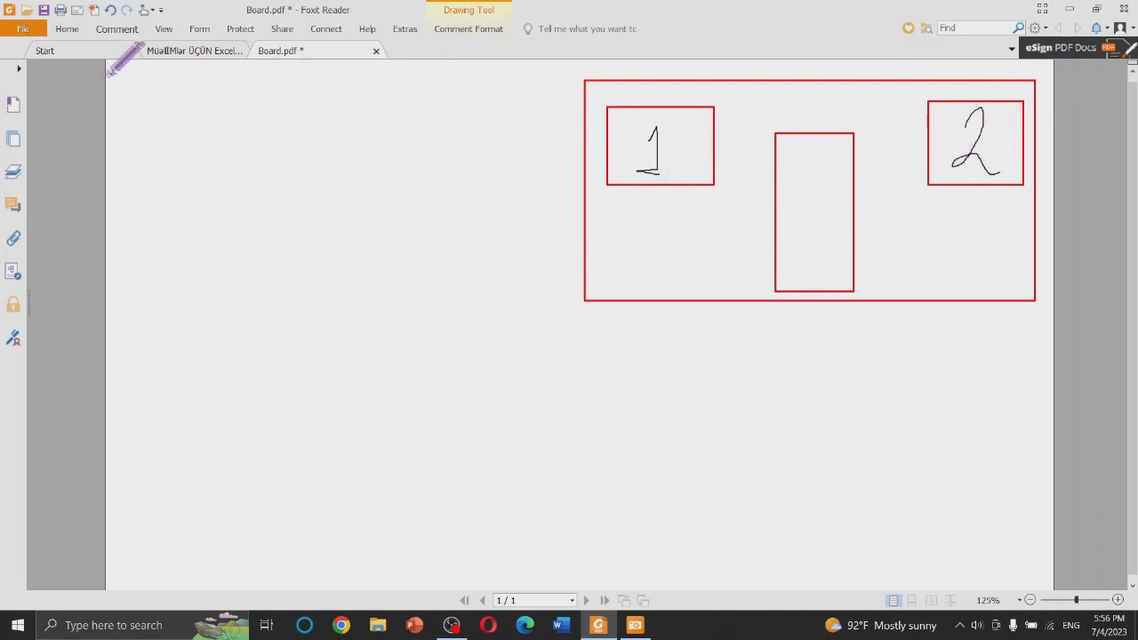
# Step: Type =QAPINIAÇ(), =PƏNCƏRƏAÇ(1) and =PƏNCƏRƏAÇ(2) in a text box at the page's top left
pyautogui.click(118, 29)
pyautogui.click(206, 64)
pyautogui.click(127, 114)
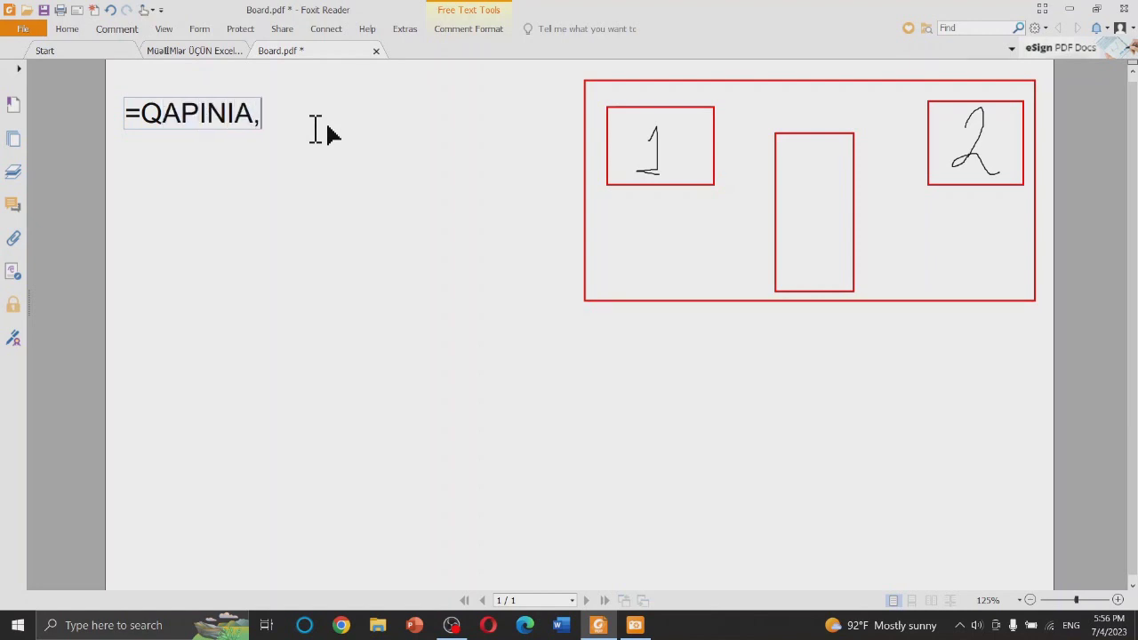
pyautogui.press('super+space')
pyautogui.press('super+space')
pyautogui.write('(')
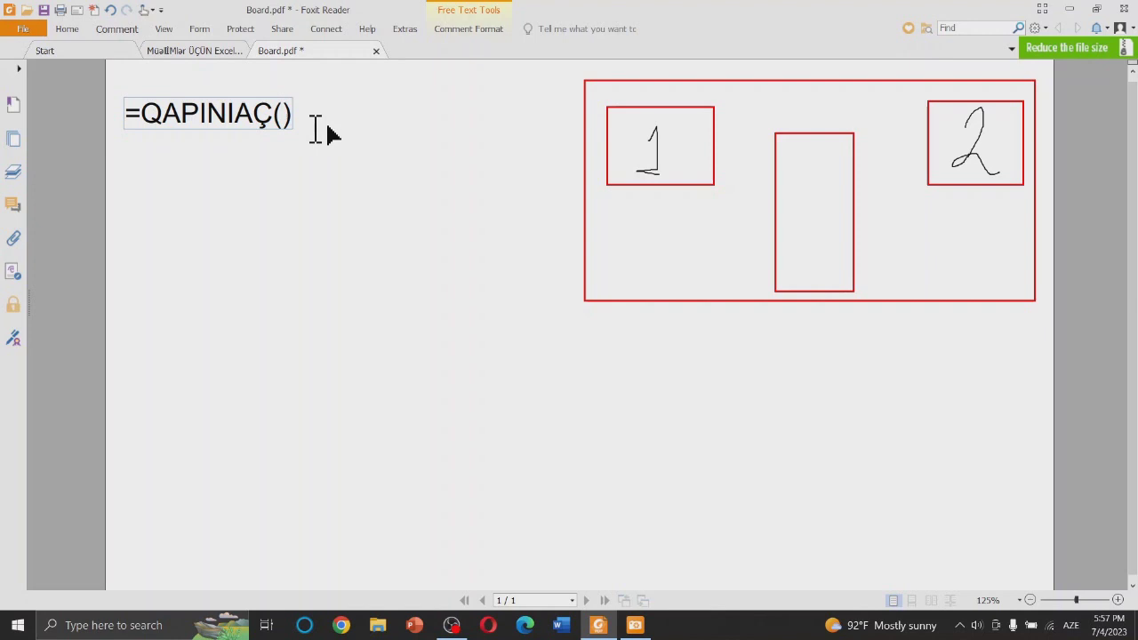
pyautogui.press('Return')
pyautogui.press('Return')
pyautogui.write('=PƏNCƏRƏAÇ(1)')
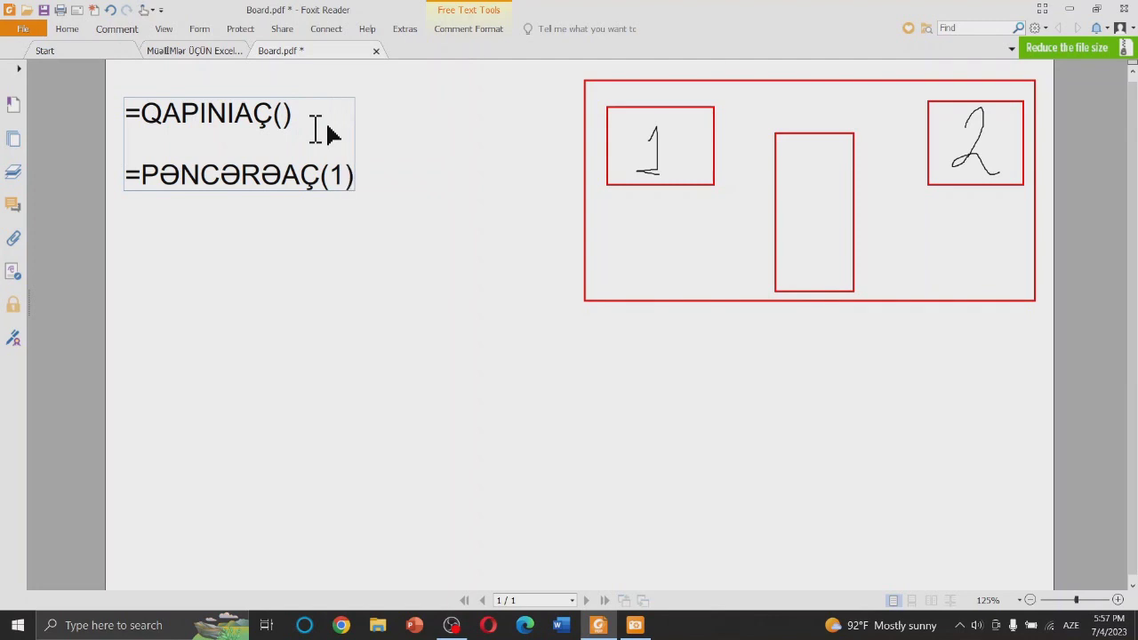
pyautogui.press('Return')
pyautogui.press('Return')
pyautogui.write('=PƏN')
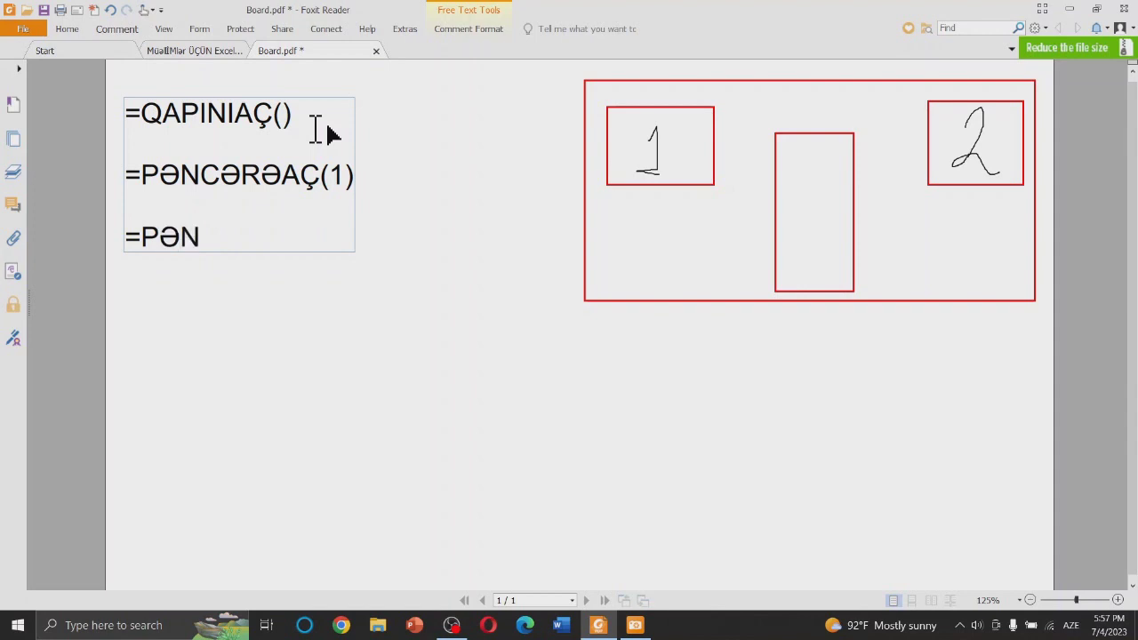
pyautogui.write('CƏRƏAÇ(2')
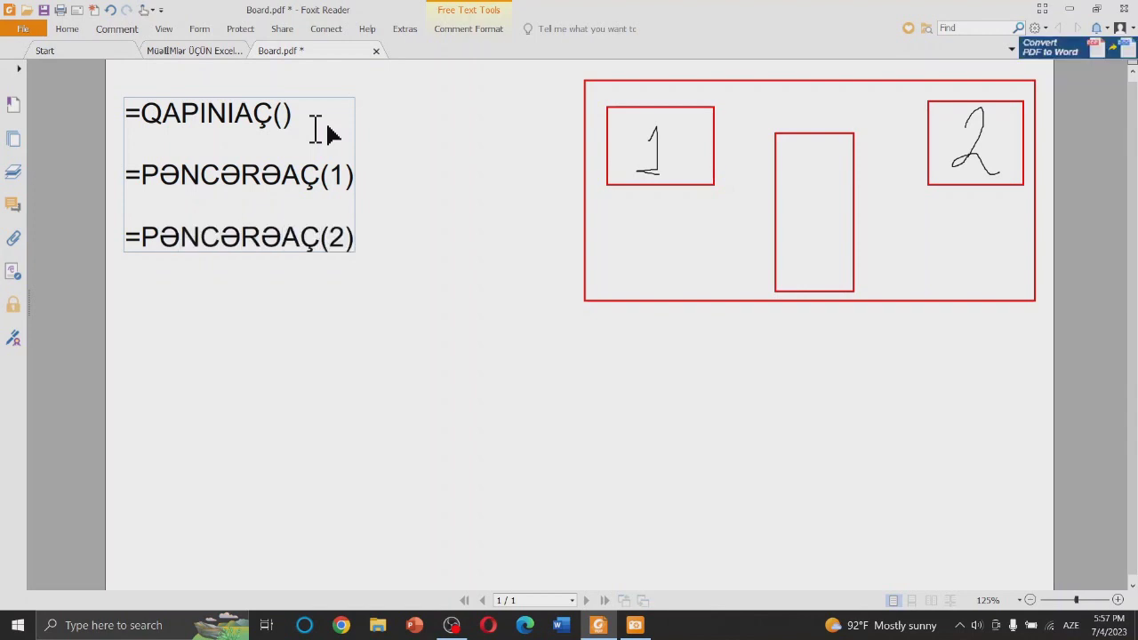
pyautogui.click(395, 297)
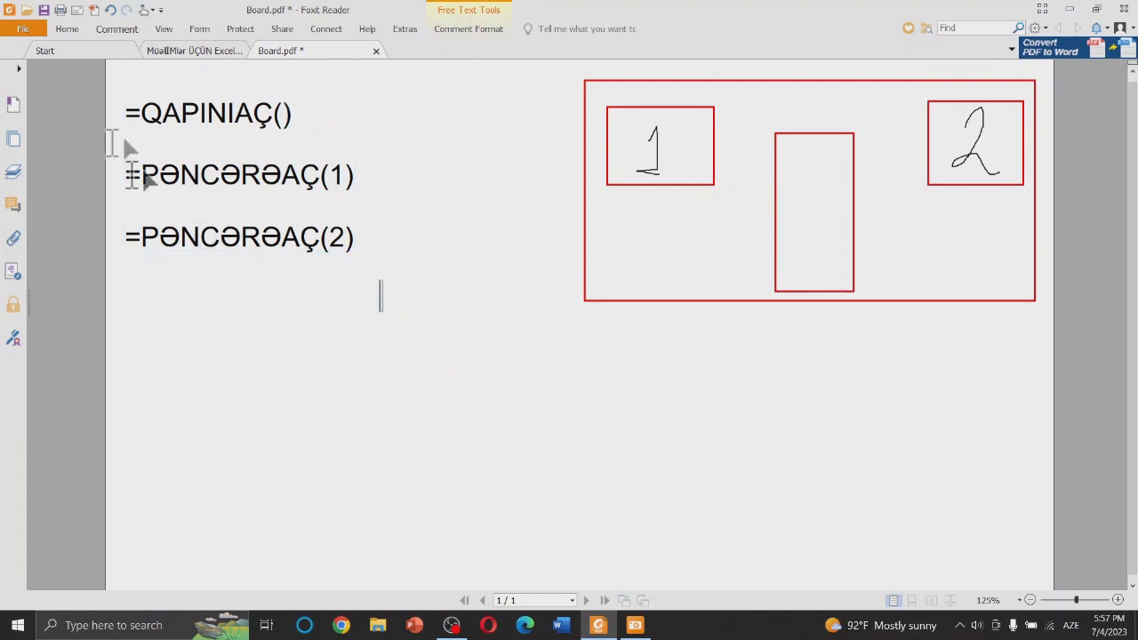
pyautogui.click(409, 277)
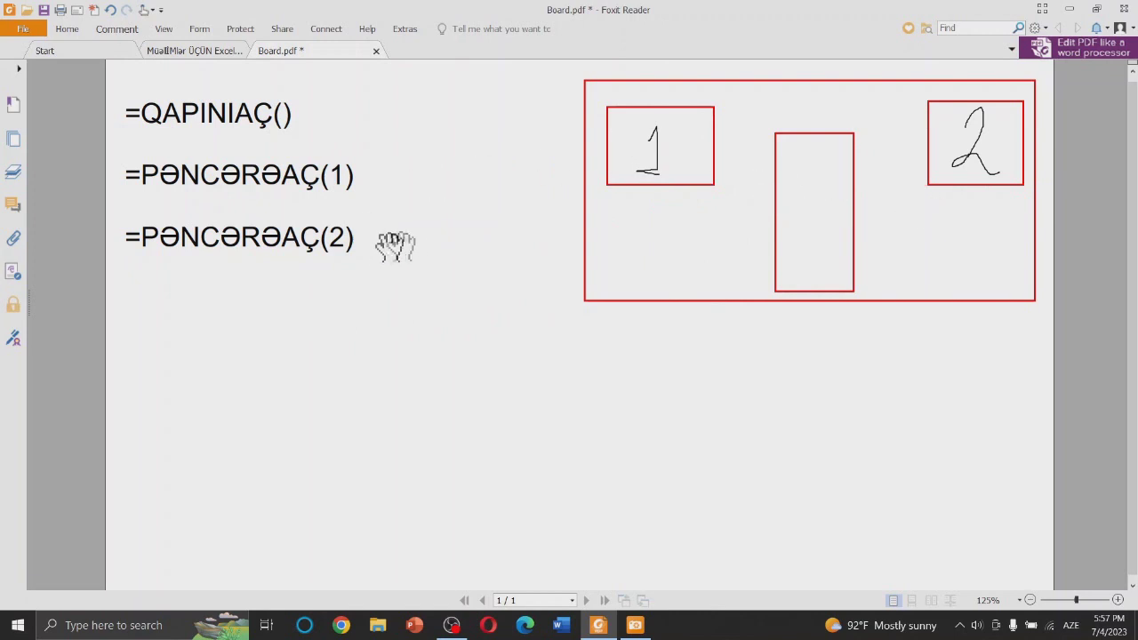
# Step: Add the line =FUNKSİYA(ARQUMENTLƏR) below the existing formulas
pyautogui.click(350, 240)
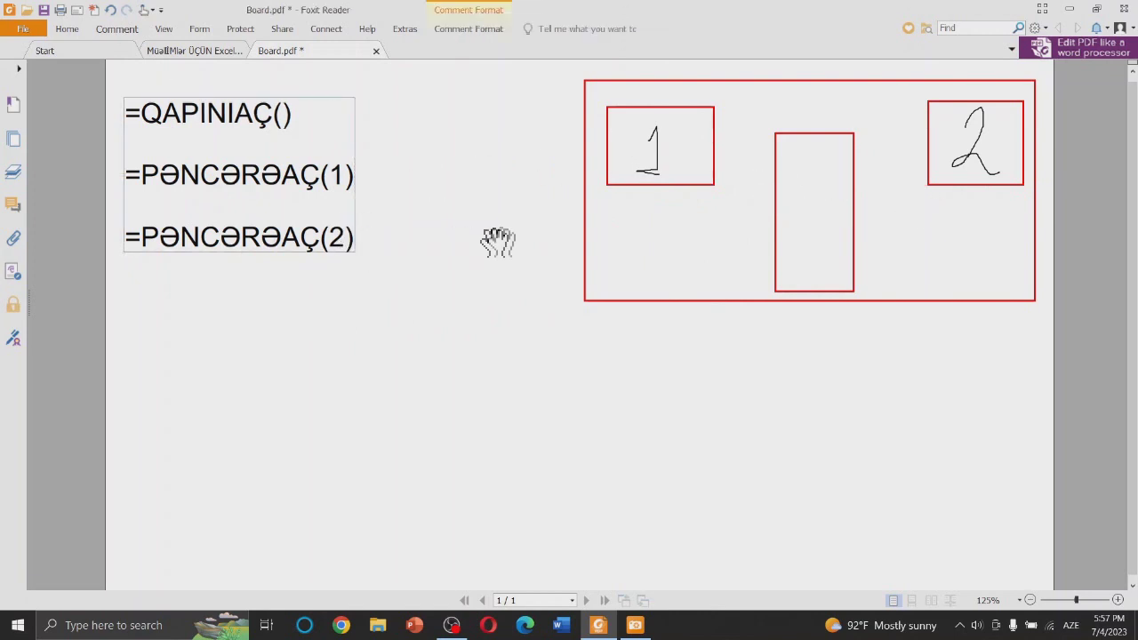
pyautogui.press('Return')
pyautogui.write('=FUN')
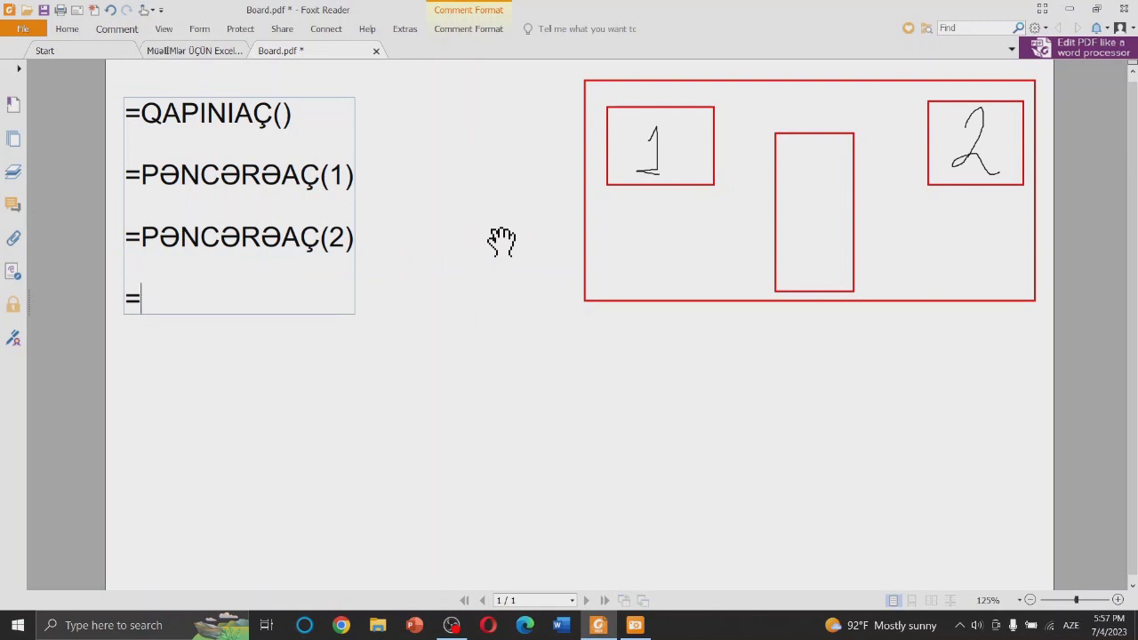
pyautogui.write('KSİYA(')
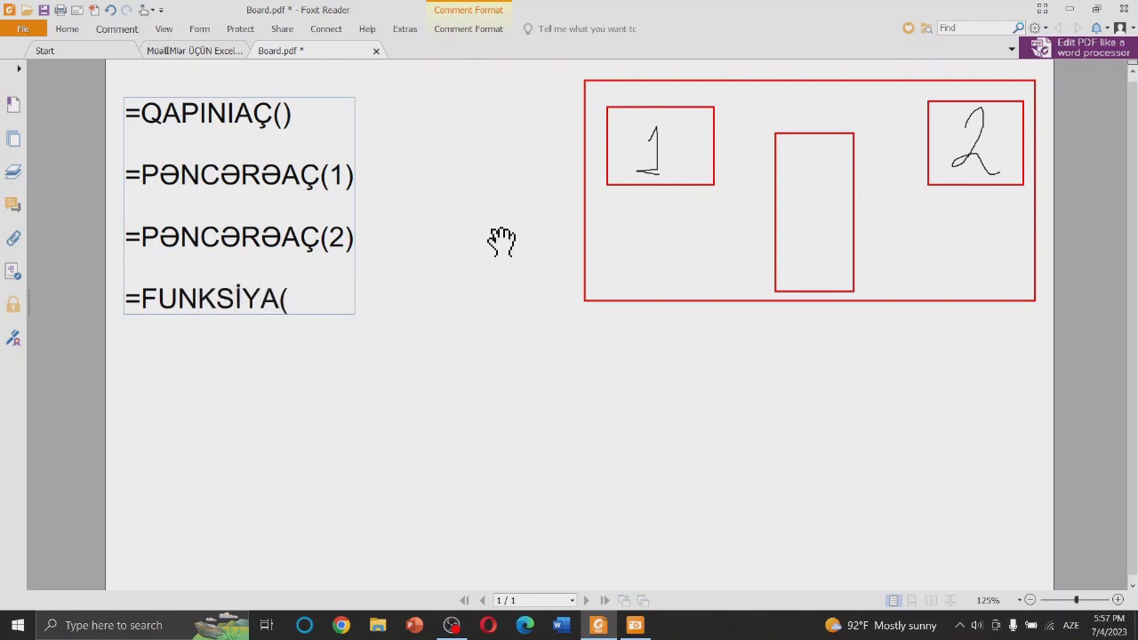
pyautogui.write('ARQ')
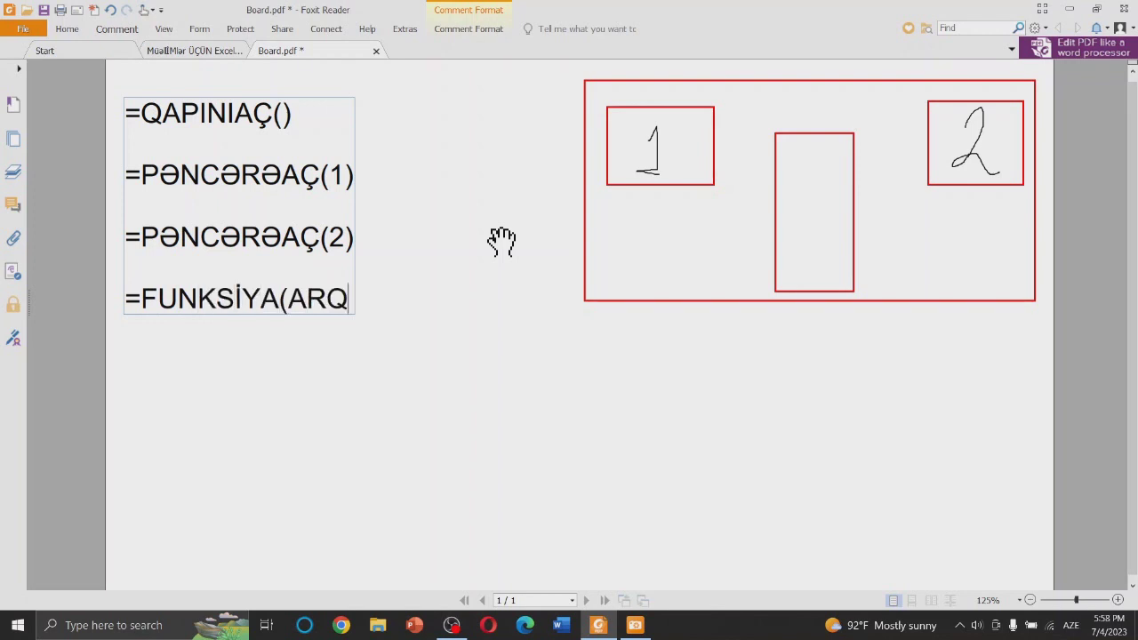
pyautogui.write('UMEN')
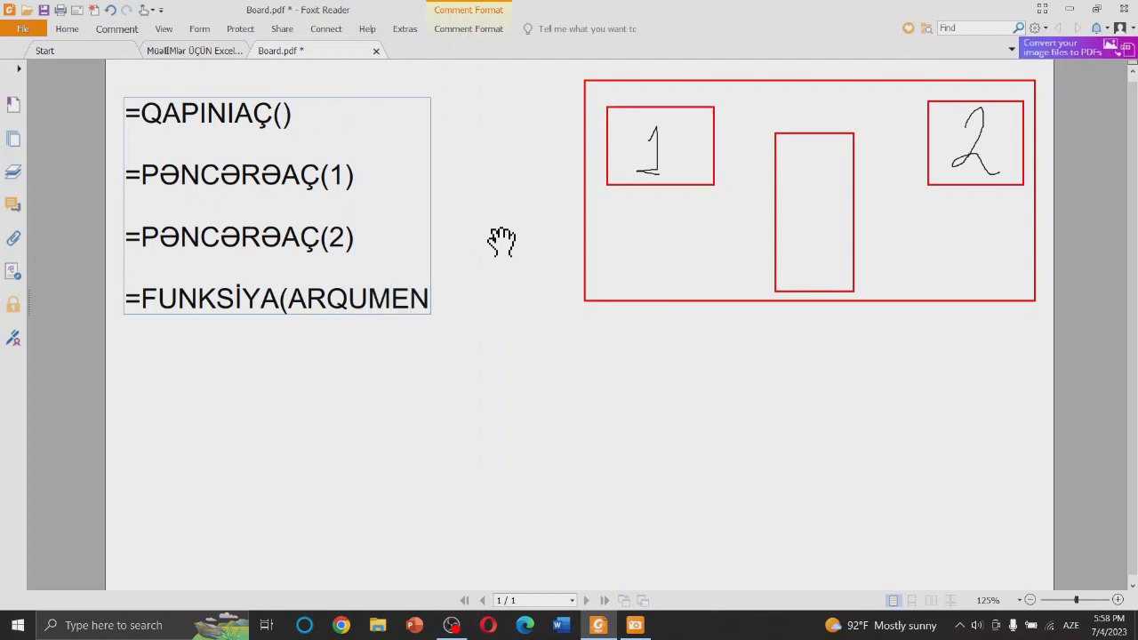
pyautogui.write('(')
pyautogui.press('BackSpace')
pyautogui.write('(')
pyautogui.press('BackSpace')
pyautogui.write(')')
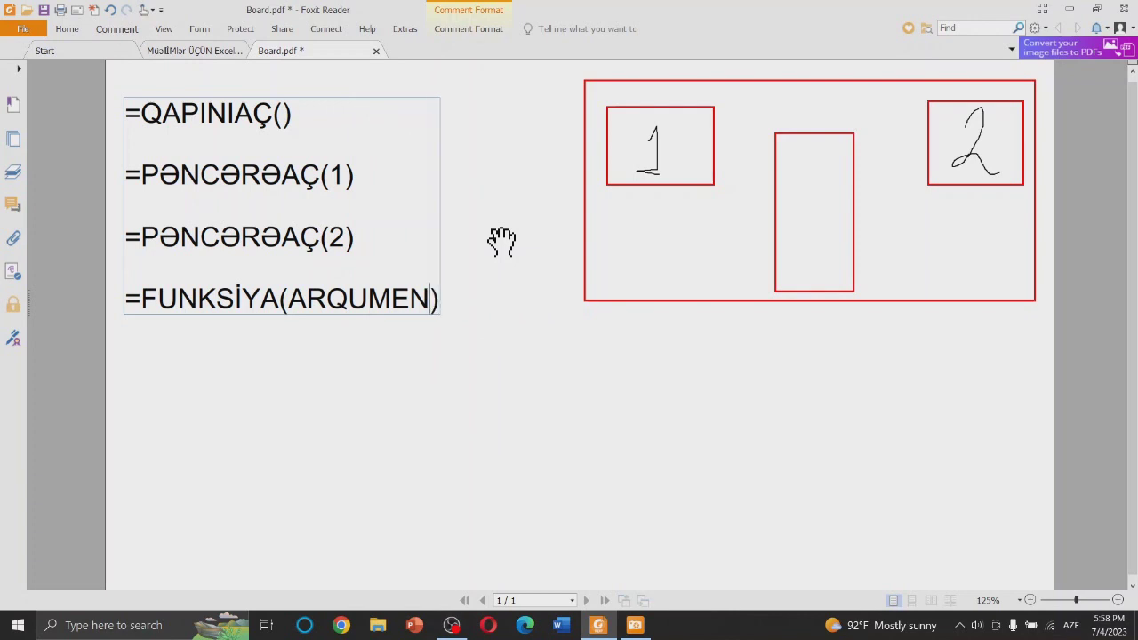
pyautogui.write('TLƏR')
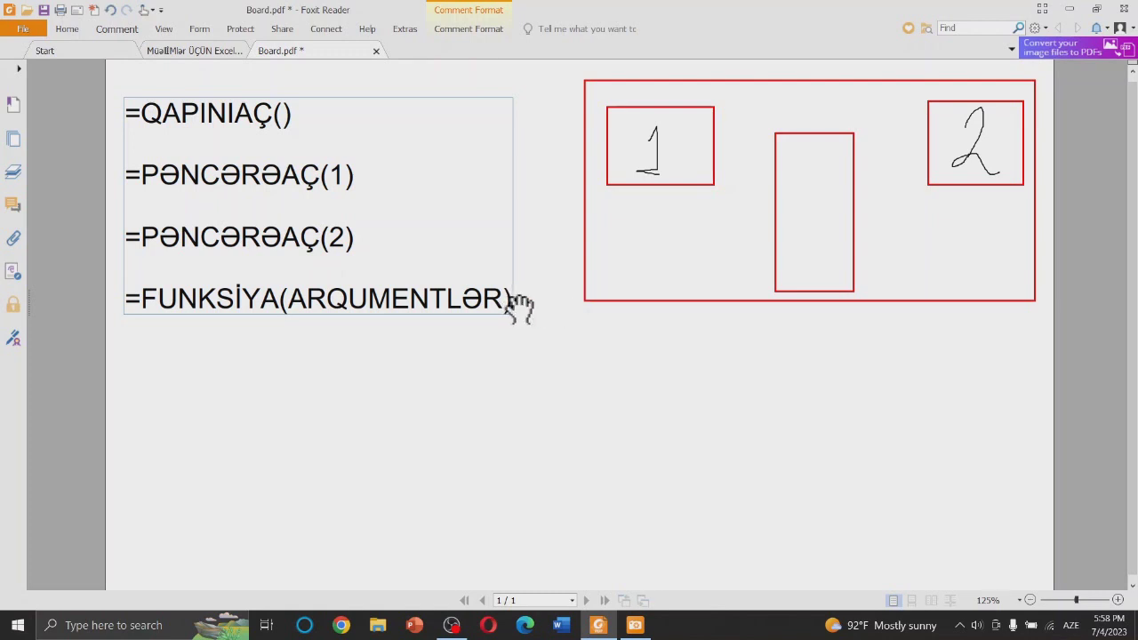
# Step: Add the line =ALIŞVERİŞ(ÇORƏK,SÜD,YUMURTA) beneath it
pyautogui.press('Return')
pyautogui.press('Return')
pyautogui.press('Return')
pyautogui.write('=')
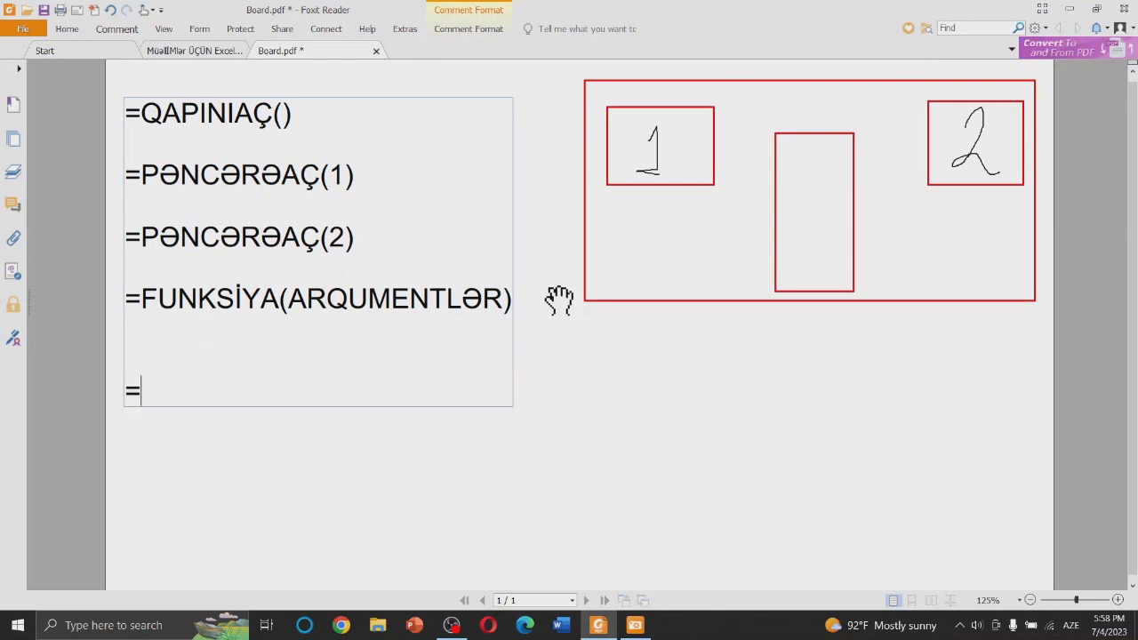
pyautogui.write('ALIŞVERİŞ')
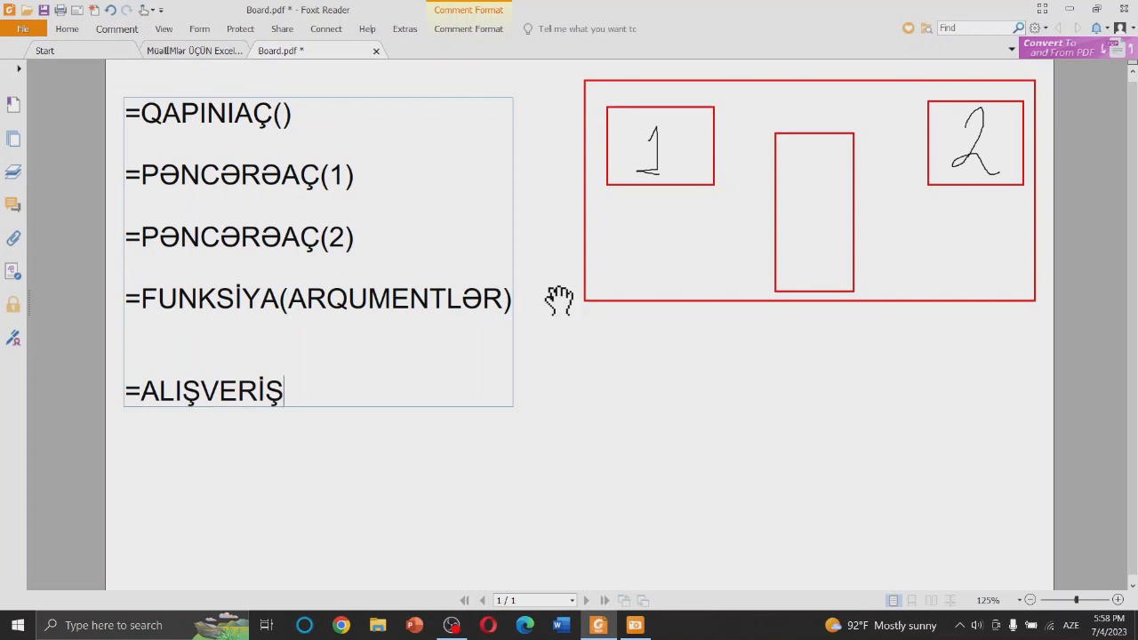
pyautogui.write('(')
pyautogui.write('ÇO')
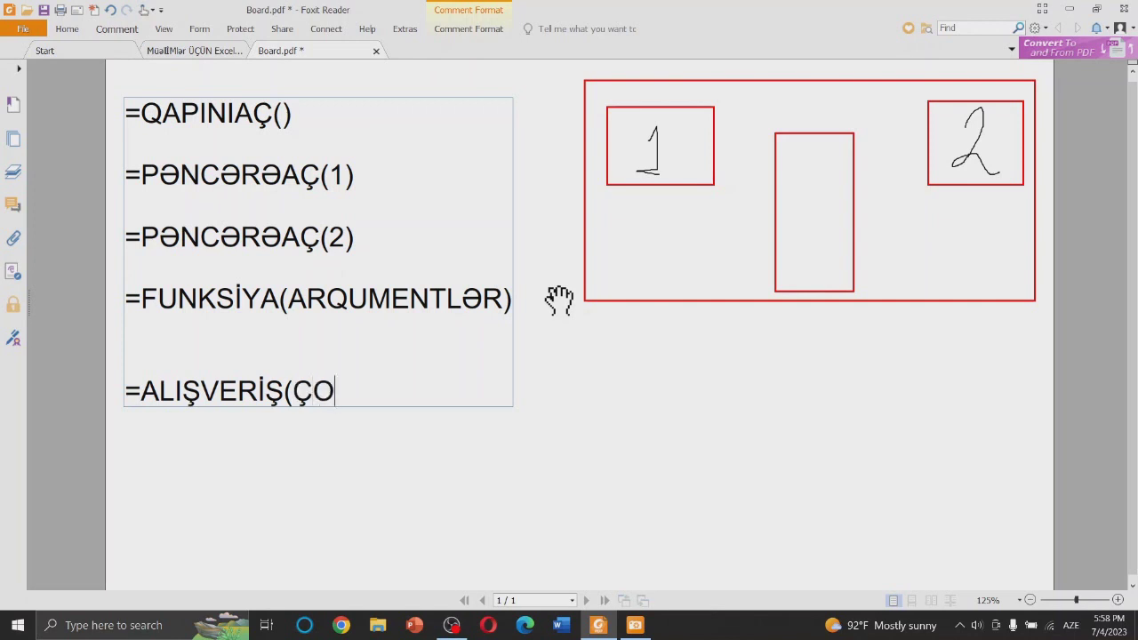
pyautogui.write('RƏK')
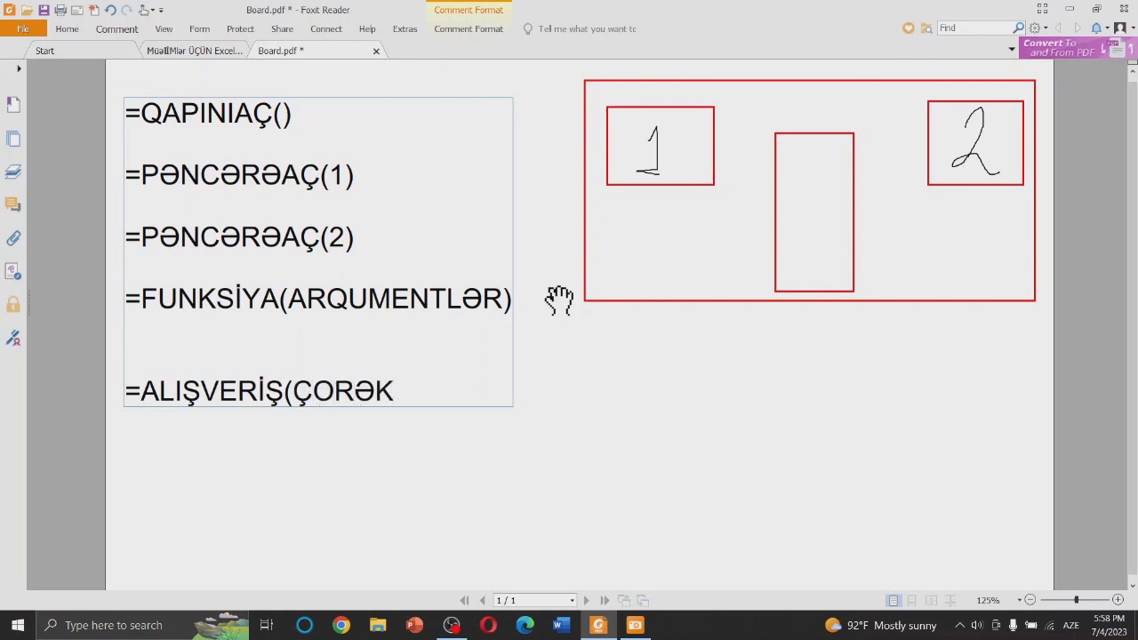
pyautogui.write('ş')
pyautogui.press('BackSpace')
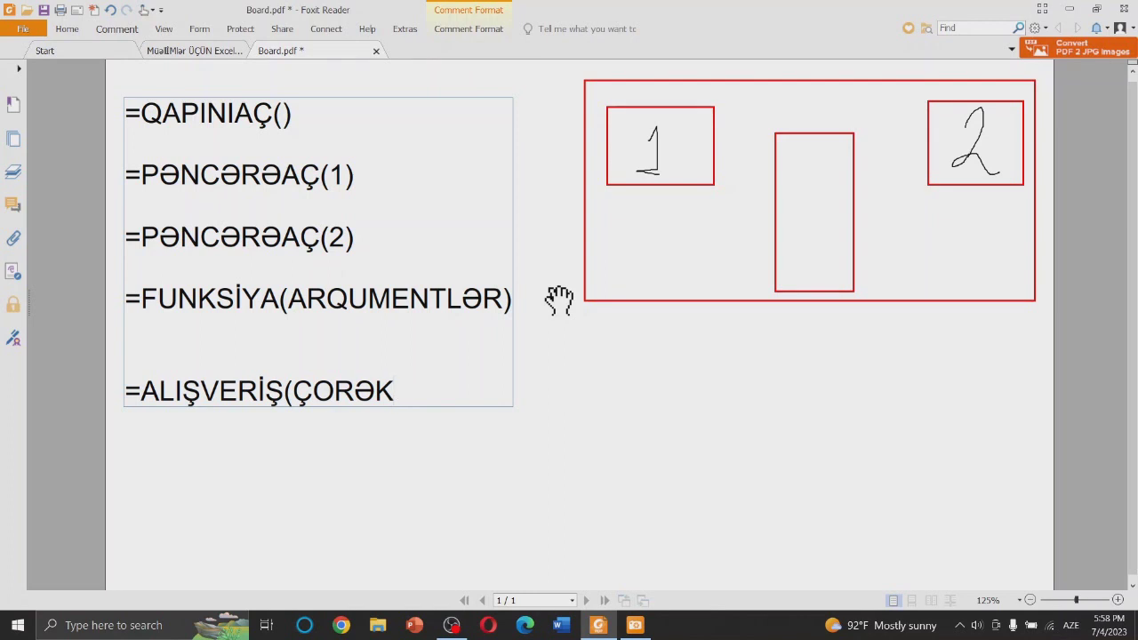
pyautogui.write('SÜD')
pyautogui.press('BackSpace')
pyautogui.press('BackSpace')
pyautogui.press('BackSpace')
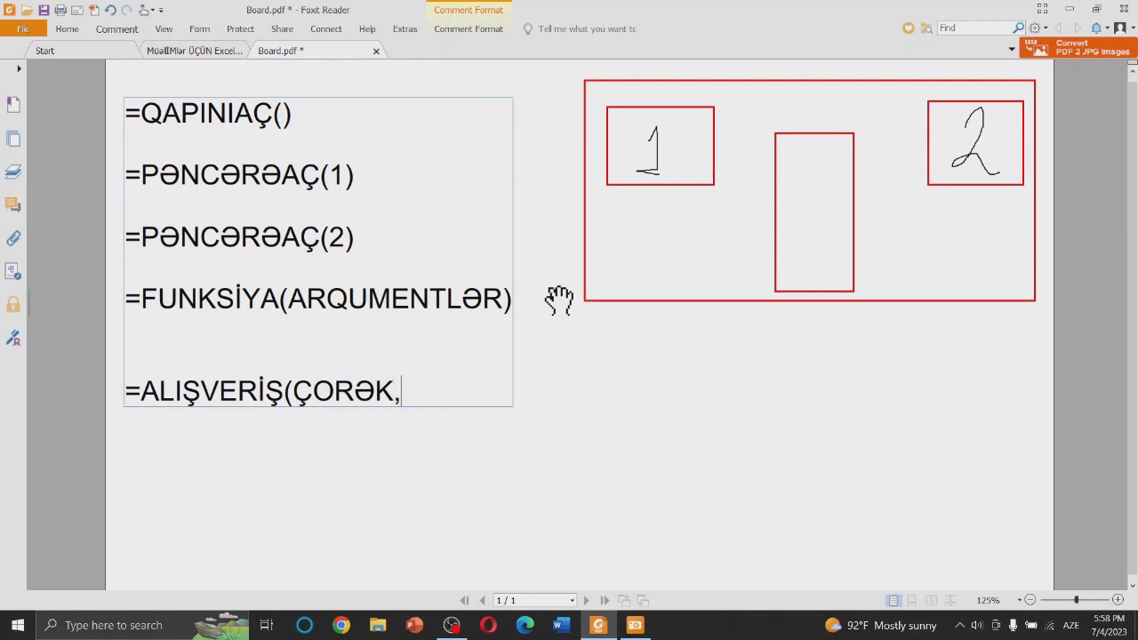
pyautogui.press('BackSpace')
pyautogui.write(',d')
pyautogui.press('BackSpace')
pyautogui.write('sü')
pyautogui.press('BackSpace')
pyautogui.press('BackSpace')
pyautogui.write('SÜD')
pyautogui.write('.')
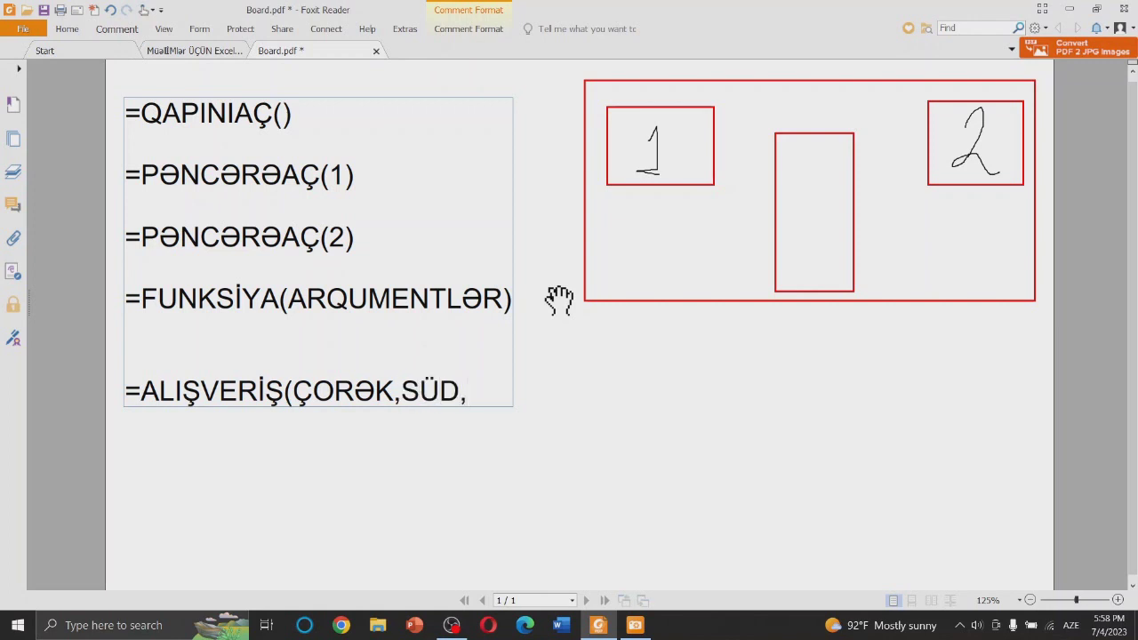
pyautogui.write('t')
pyautogui.press('BackSpace')
pyautogui.write('YUMURTA')
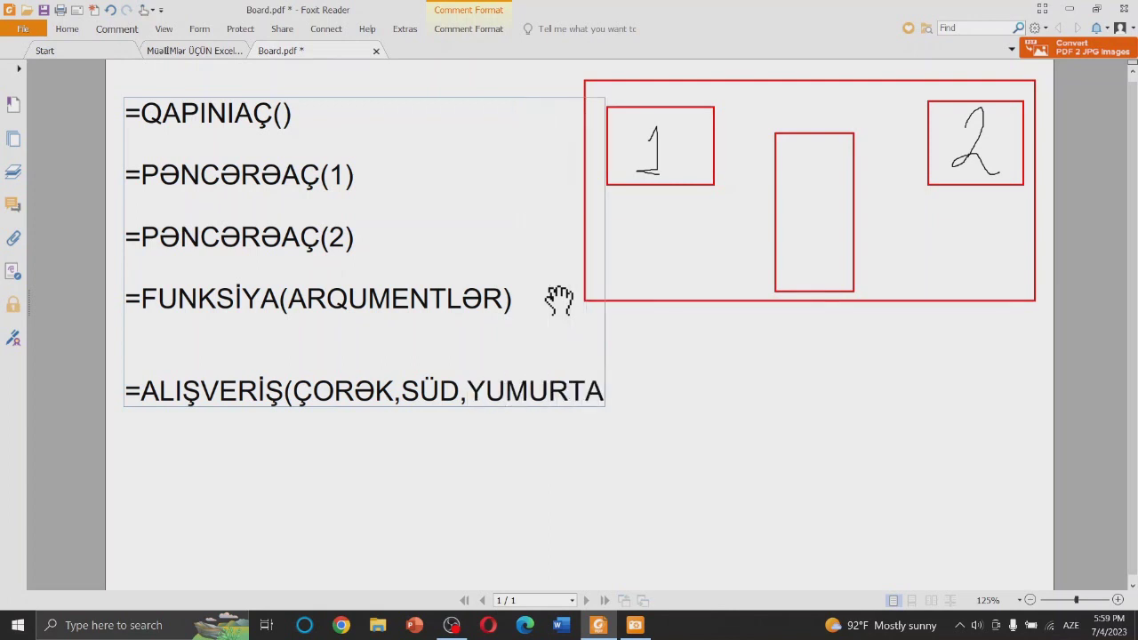
pyautogui.write(')')
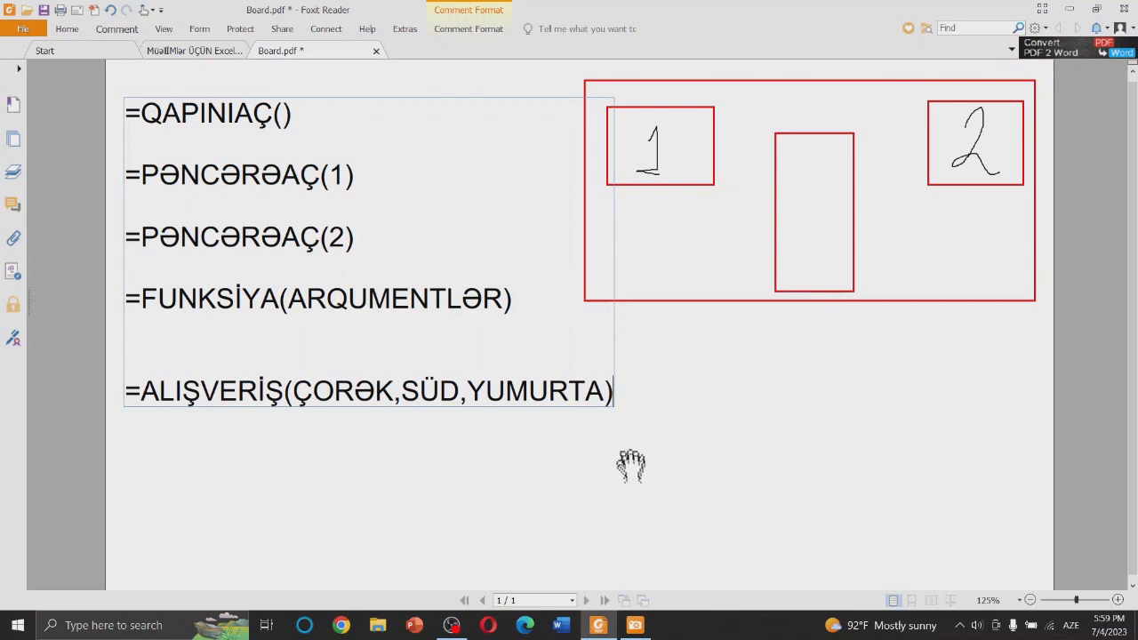
pyautogui.click(660, 476)
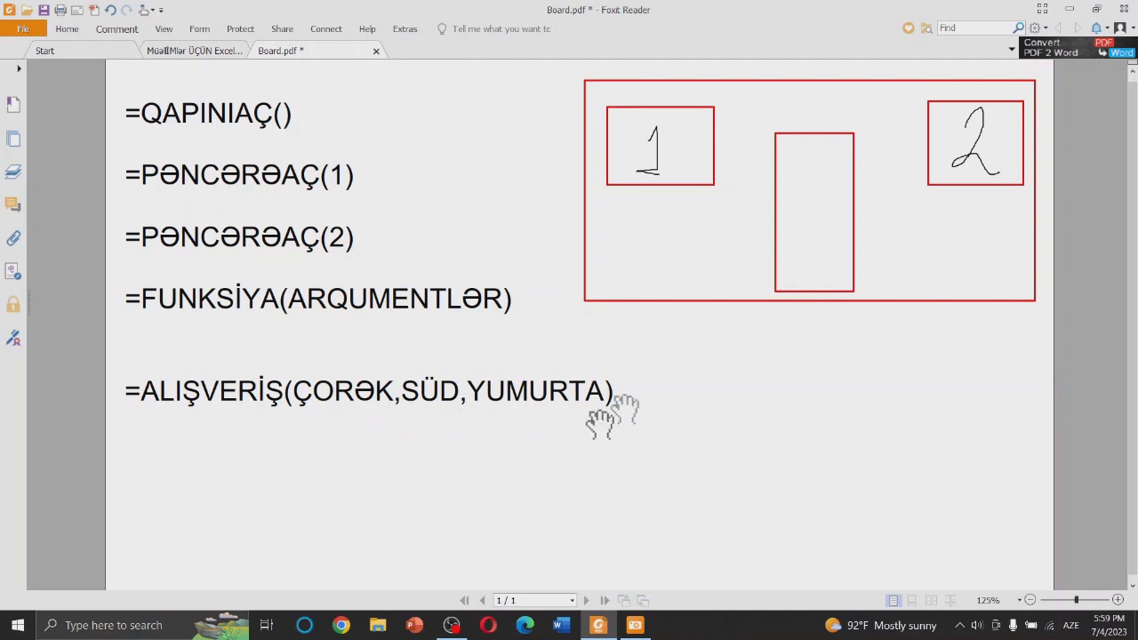
pyautogui.moveTo(613, 400)
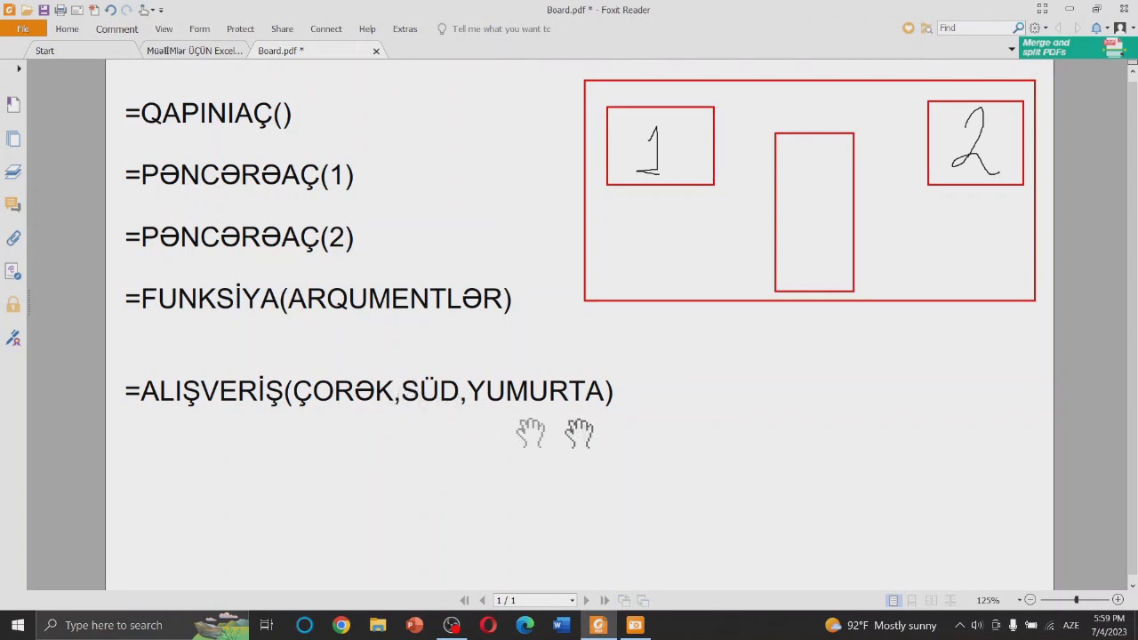
# Step: Correct ÇORƏK to ÇÖRƏK in the shopping formula
pyautogui.doubleClick(334, 389)
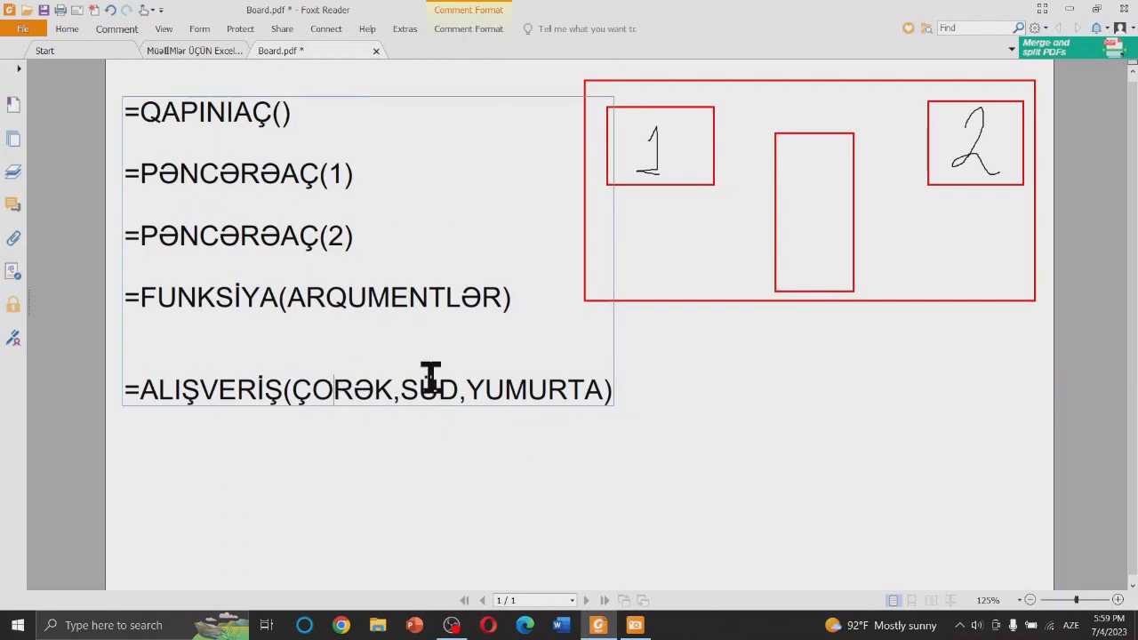
pyautogui.press('BackSpace')
pyautogui.write('ö')
pyautogui.press('BackSpace')
pyautogui.write('Ö')
pyautogui.click(572, 477)
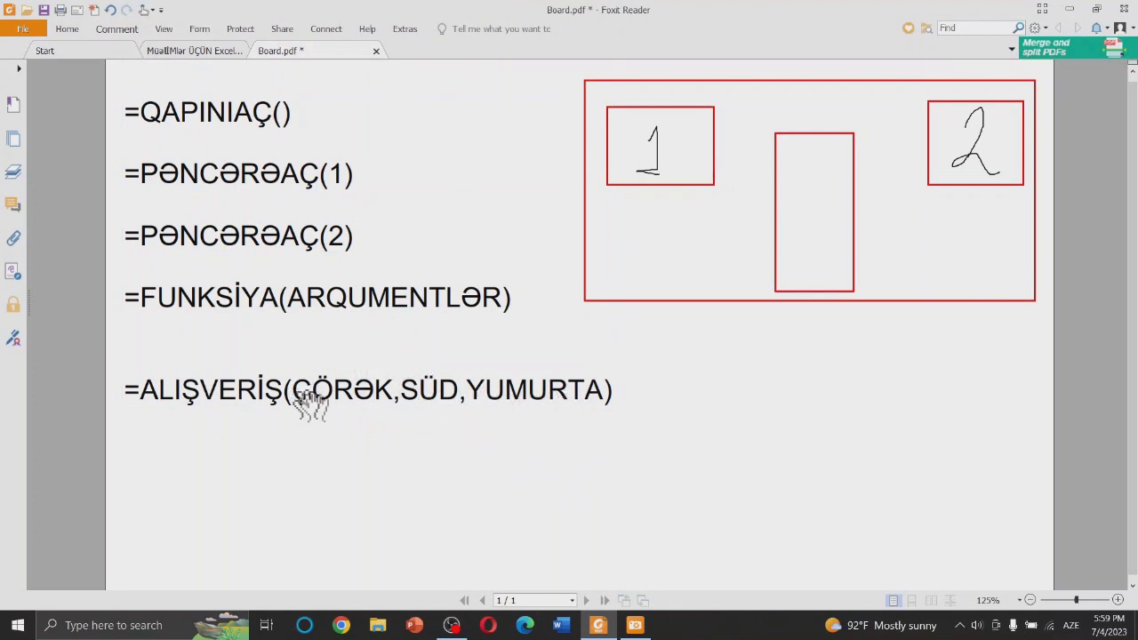
# Step: Replace the comma between ÇÖRƏK and SÜD with a semicolon
pyautogui.click(401, 389)
pyautogui.press('BackSpace')
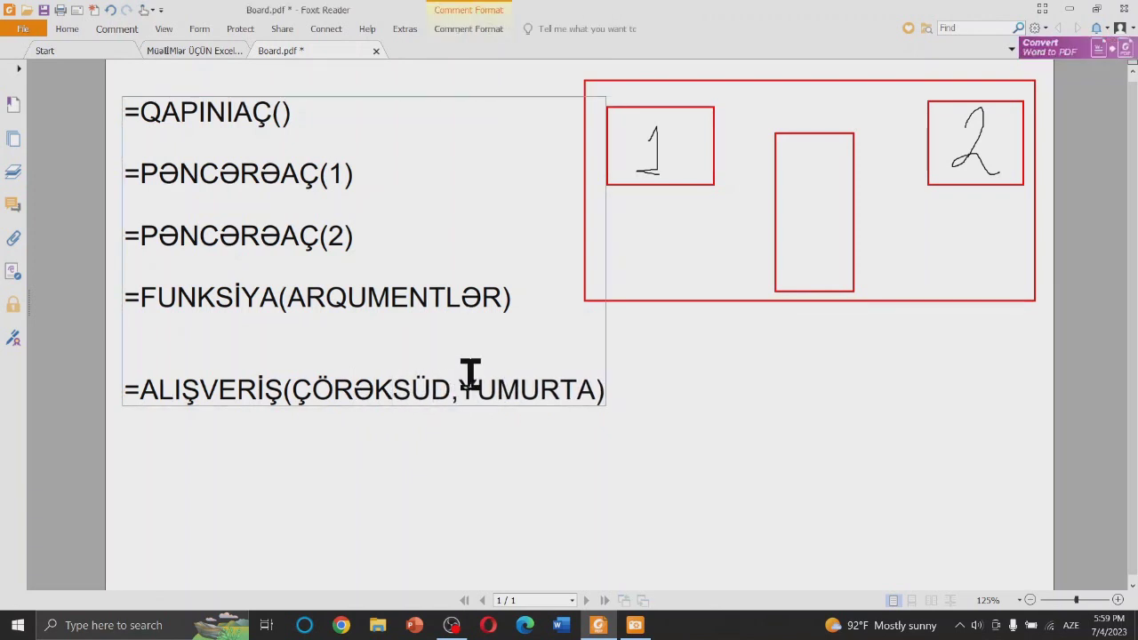
pyautogui.write(';')
pyautogui.press('BackSpace')
pyautogui.write(';')
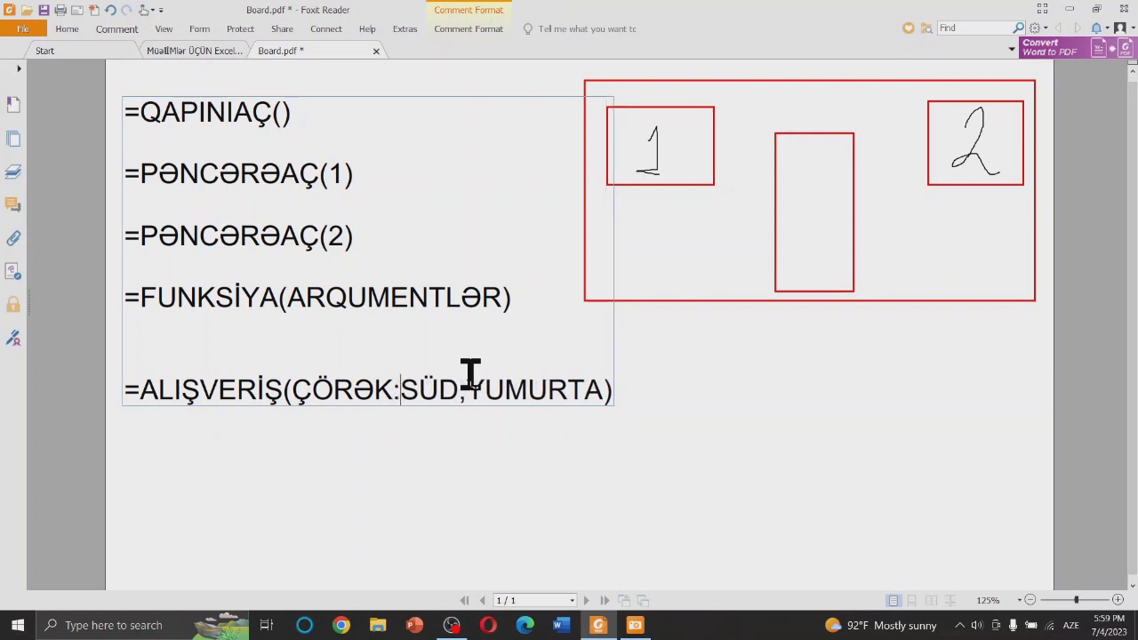
pyautogui.press('BackSpace')
pyautogui.write('7')
pyautogui.press('BackSpace')
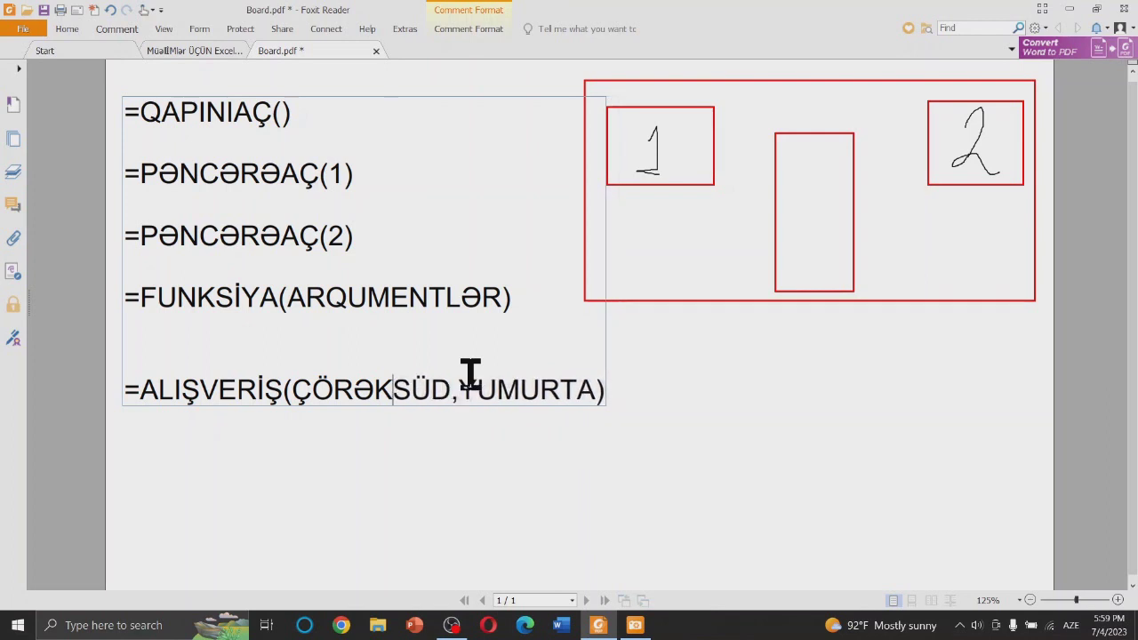
pyautogui.write('?')
pyautogui.press('BackSpace')
pyautogui.write('%')
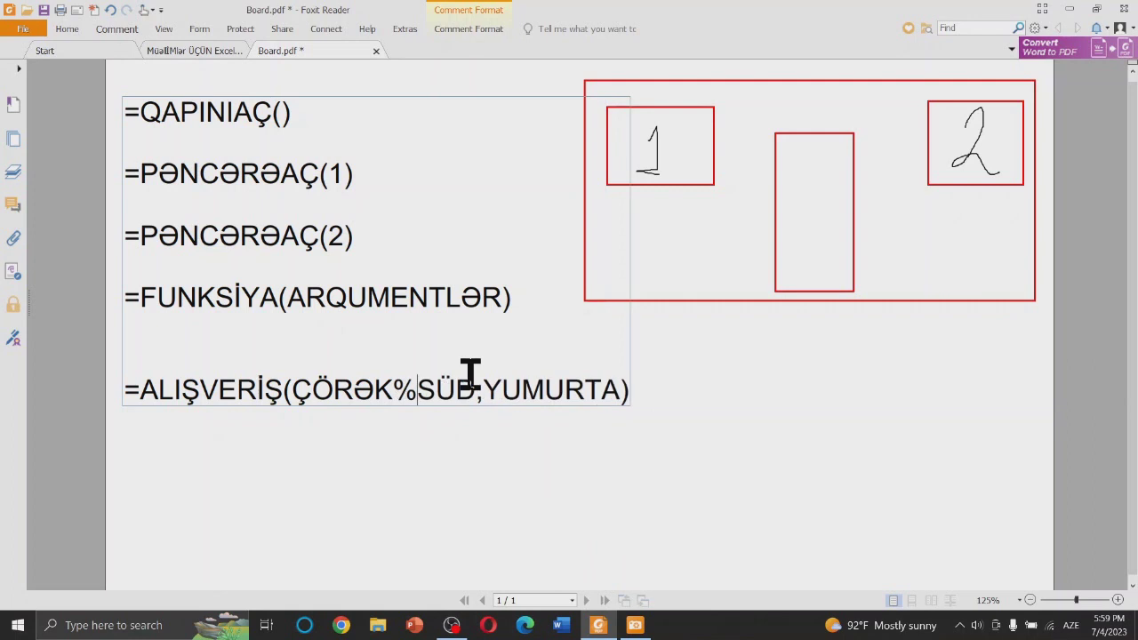
pyautogui.press('BackSpace')
pyautogui.press('super+space')
pyautogui.press('super+space')
pyautogui.write('ı')
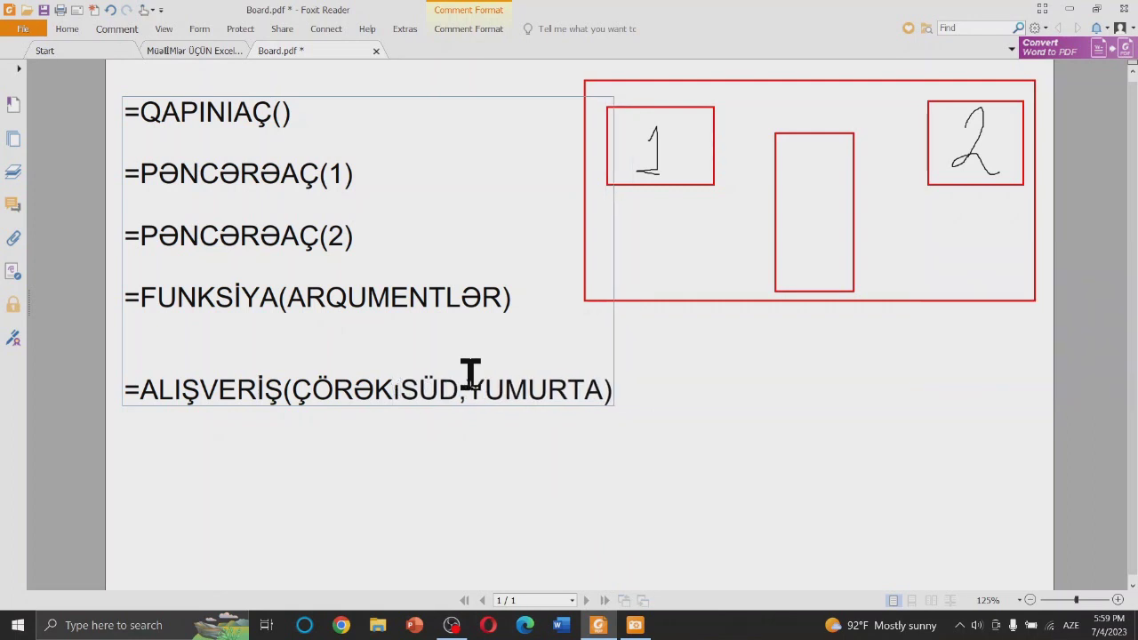
pyautogui.press('BackSpace')
pyautogui.press('super+space')
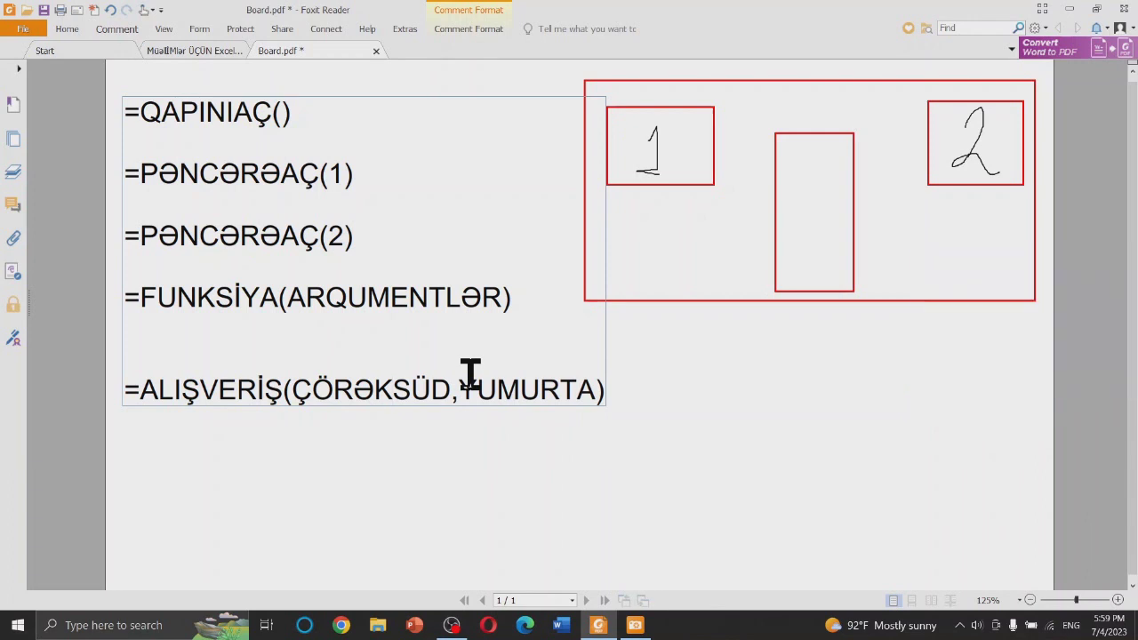
pyautogui.write(':')
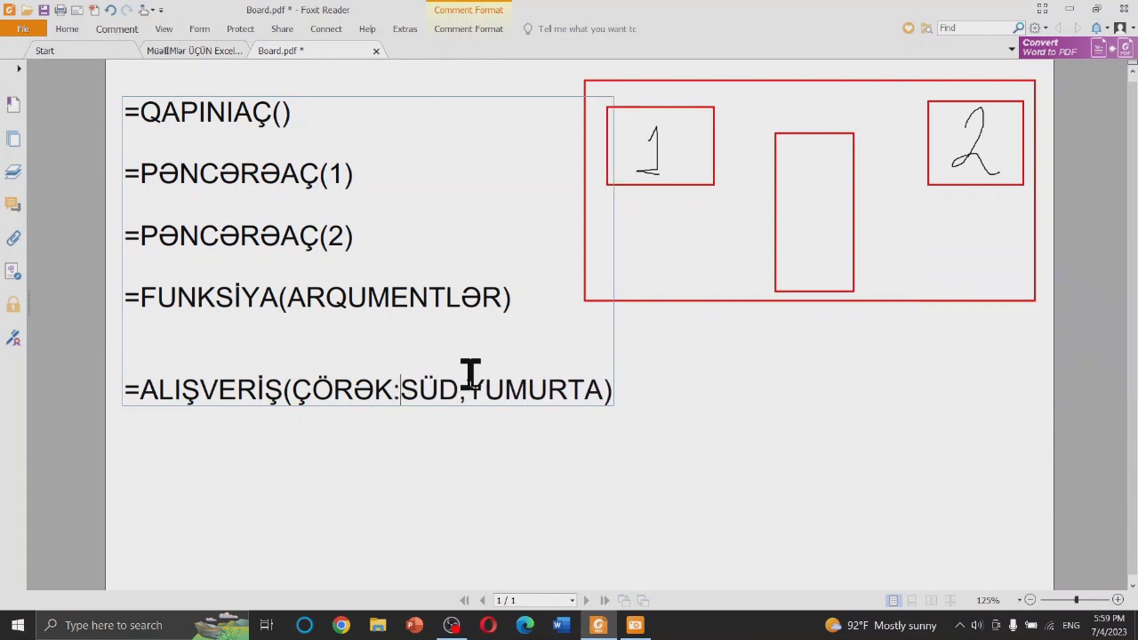
pyautogui.press('BackSpace')
pyautogui.write("'")
pyautogui.press('BackSpace')
pyautogui.write('"')
pyautogui.press('BackSpace')
pyautogui.write(':')
pyautogui.press('BackSpace')
pyautogui.write('L')
pyautogui.press('BackSpace')
pyautogui.write(';')
# Step: Replace the separator between SÜD and YUMURTA with a semicolon
pyautogui.press('Right')
pyautogui.press('Right')
pyautogui.press('Right')
pyautogui.press('Delete')
pyautogui.write(':')
pyautogui.press('BackSpace')
pyautogui.write(';')
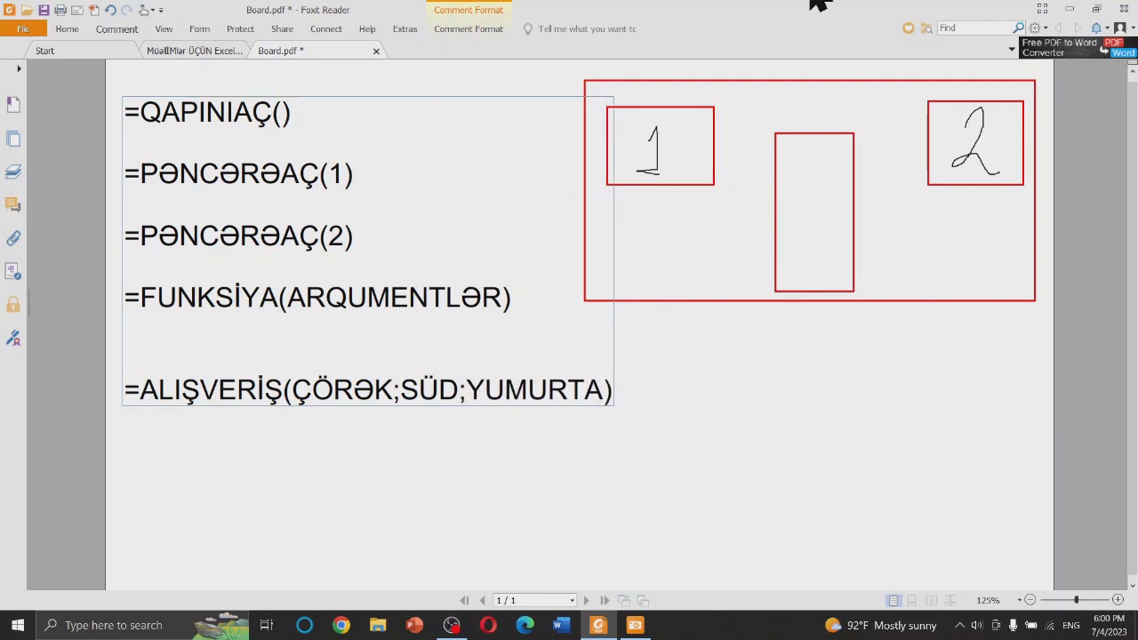
pyautogui.click(729, 365)
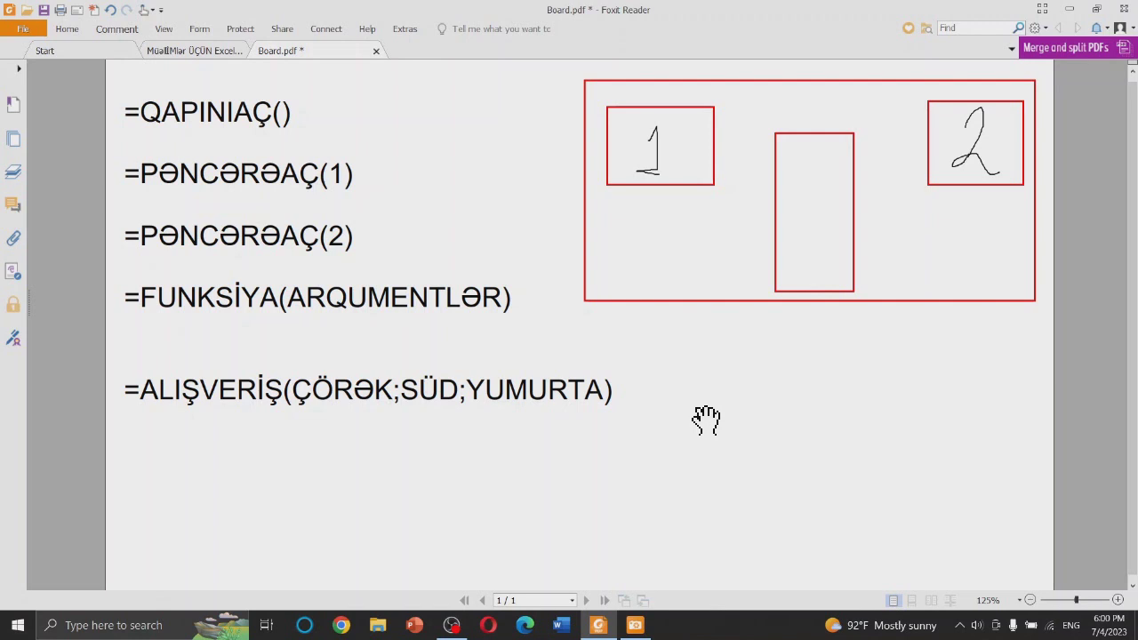
# Step: Briefly view the Excel training advert image, then return to the Excel tutorial document
pyautogui.click(633, 625)
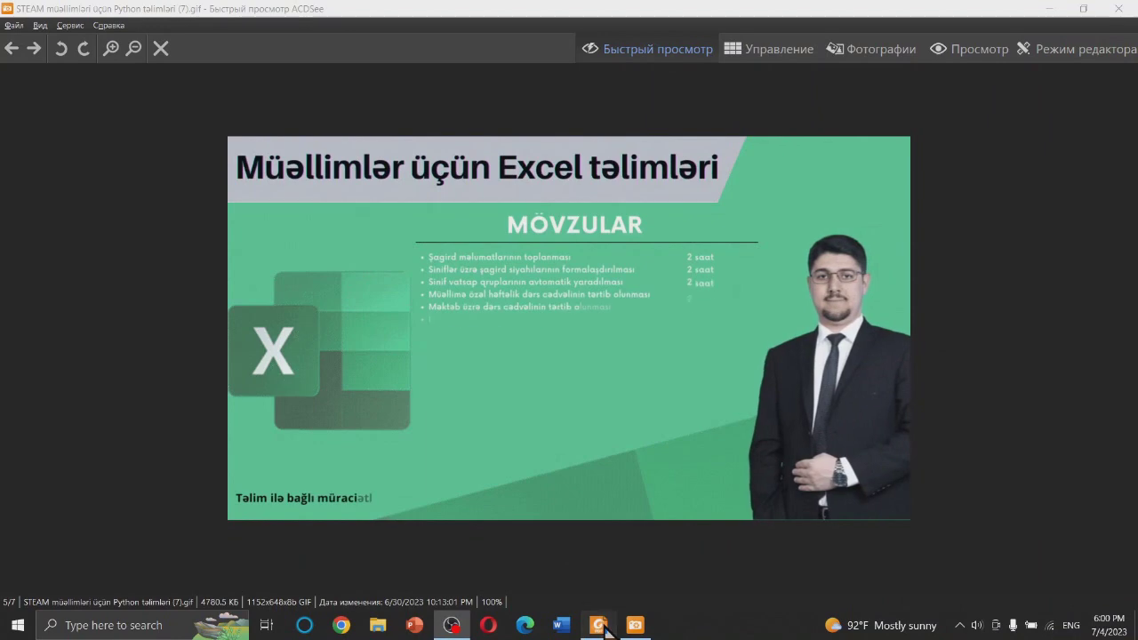
pyautogui.press('Escape')
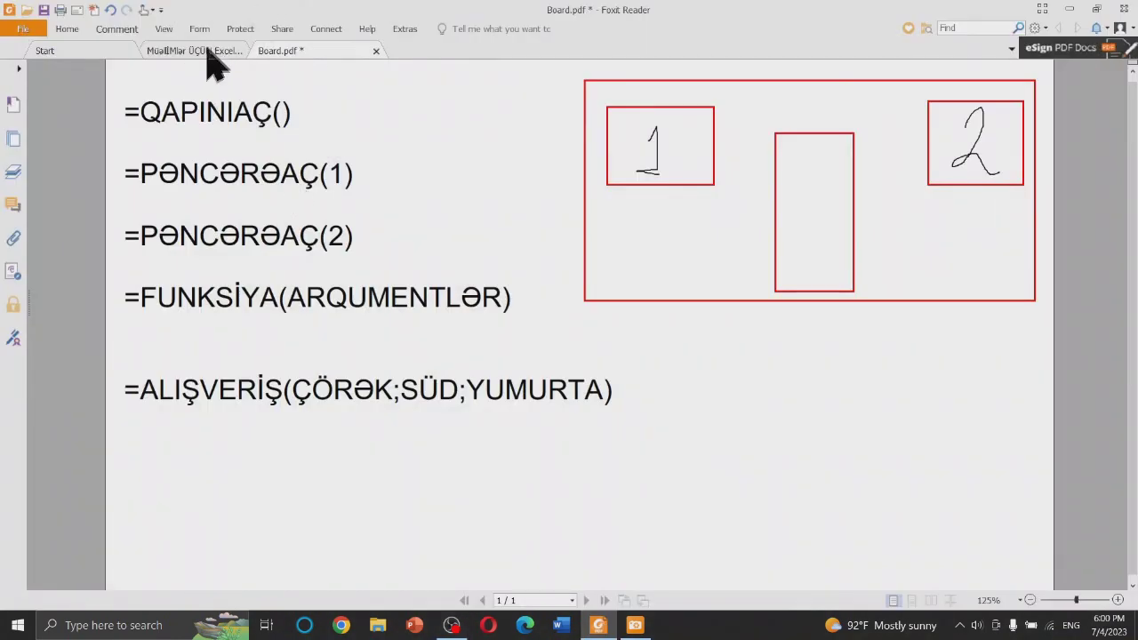
pyautogui.click(209, 53)
pyautogui.scroll(10, 562, 272)
# Step: Type 1 in A1 and 2 in B1, then begin a formula with = in C1
pyautogui.scroll(5, 561, 258)
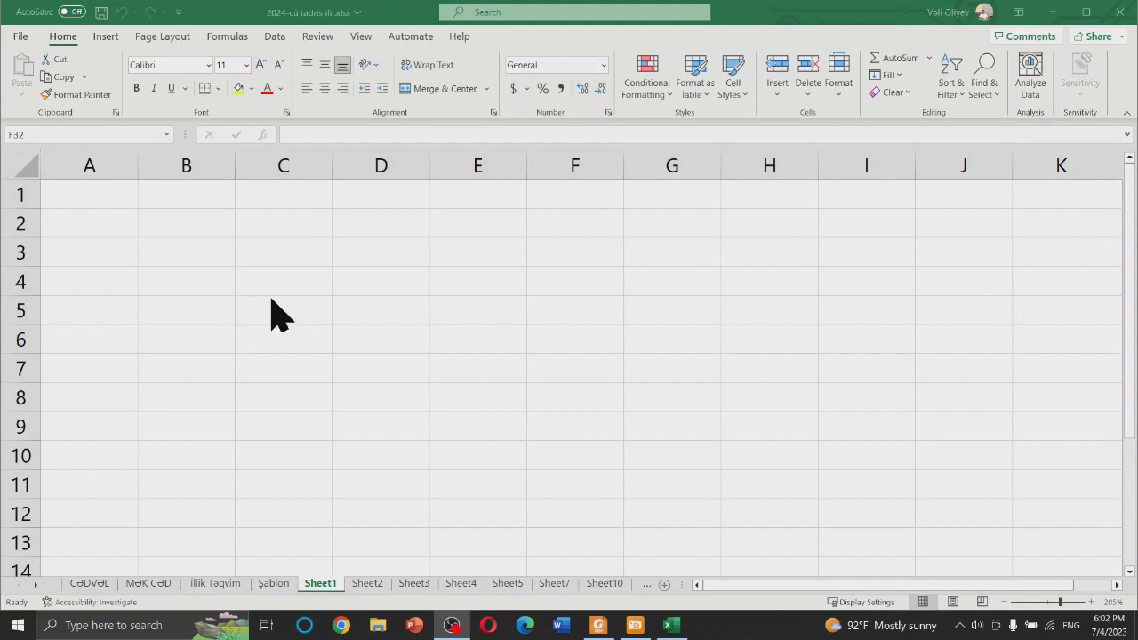
pyautogui.scroll(3, 99, 209)
pyautogui.click(125, 212)
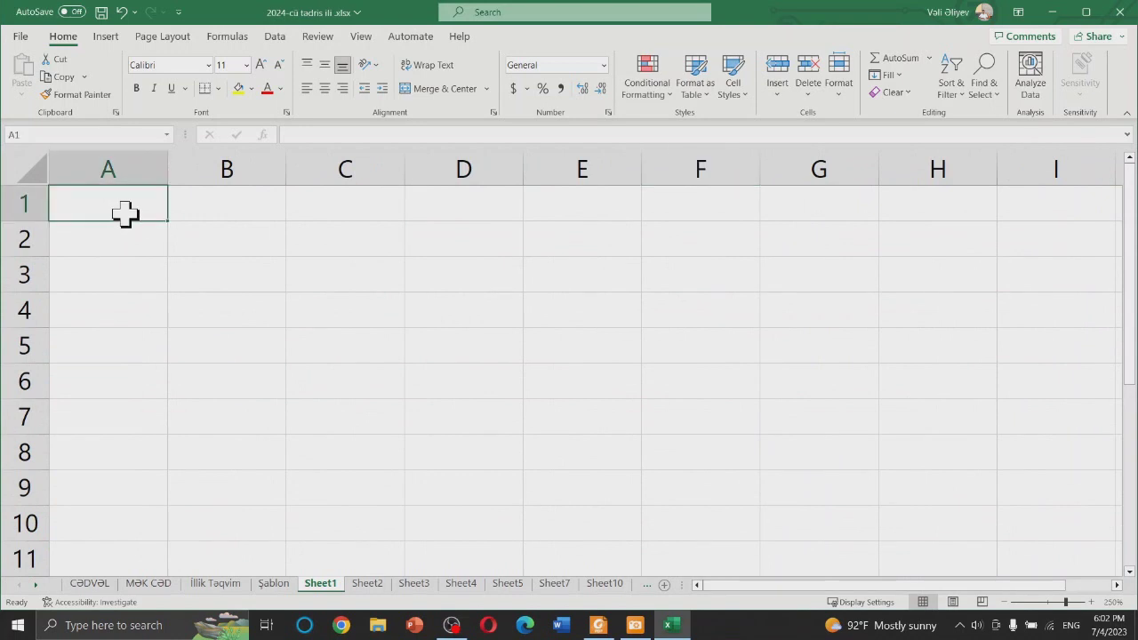
pyautogui.write('1')
pyautogui.press('Tab')
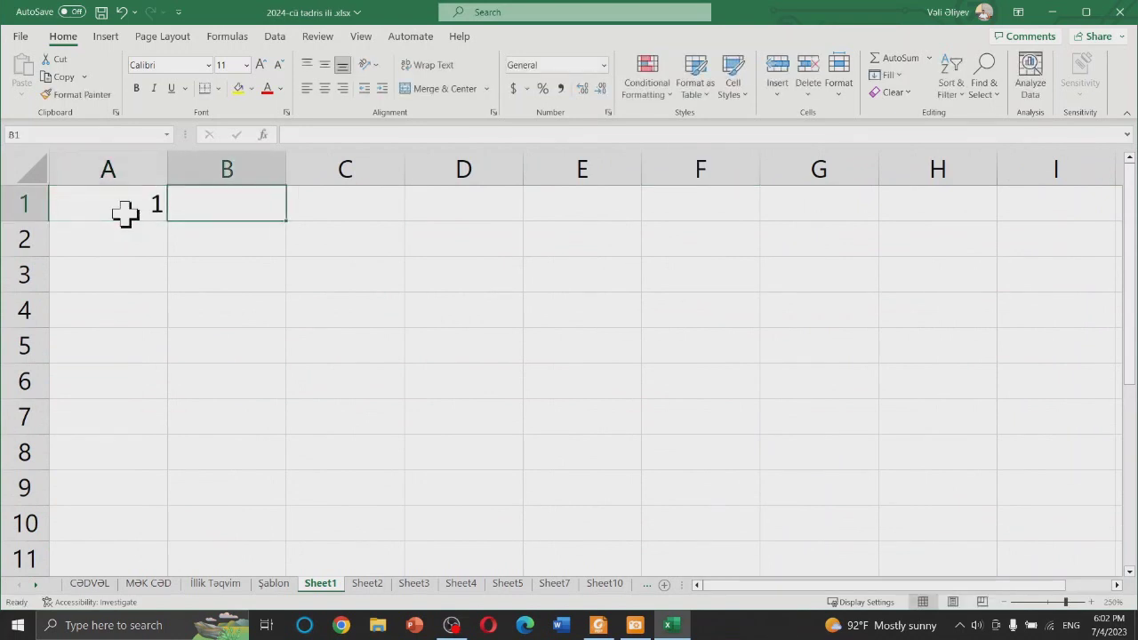
pyautogui.write('2')
pyautogui.press('Tab')
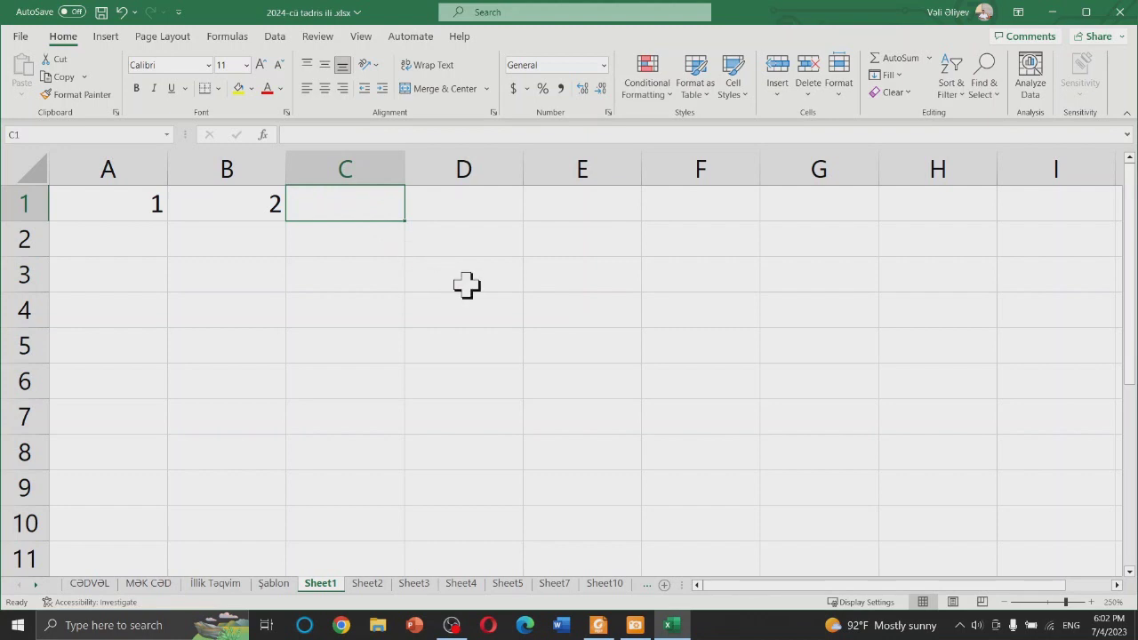
pyautogui.write('=')
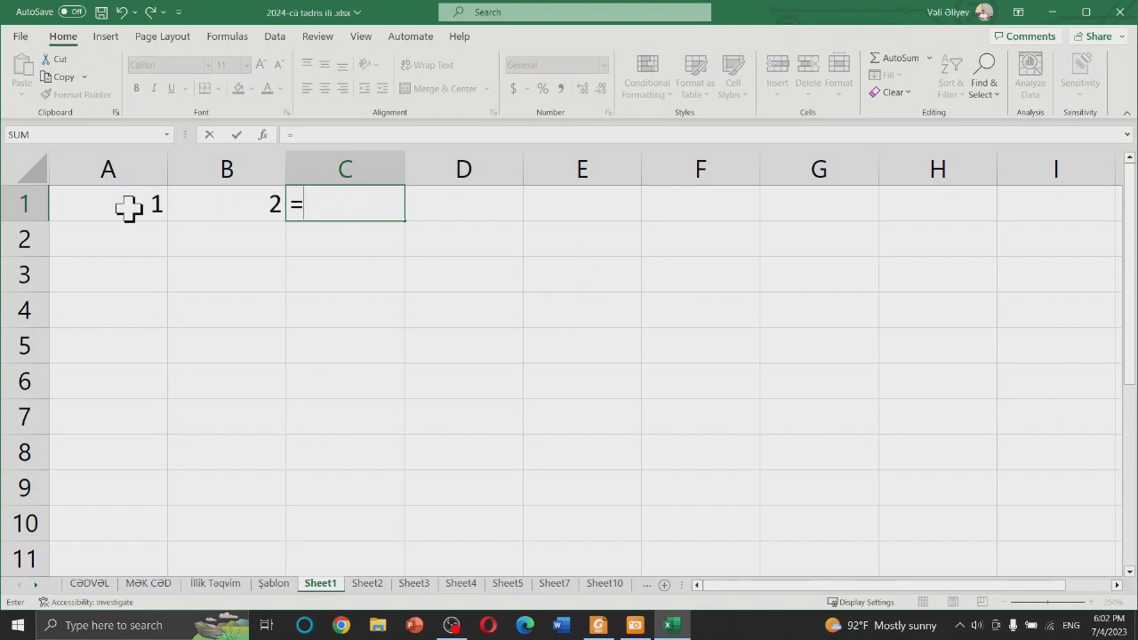
# Step: Complete C1 as =A1+B1 so it shows 3, and check the cells
pyautogui.click(127, 207)
pyautogui.write('+')
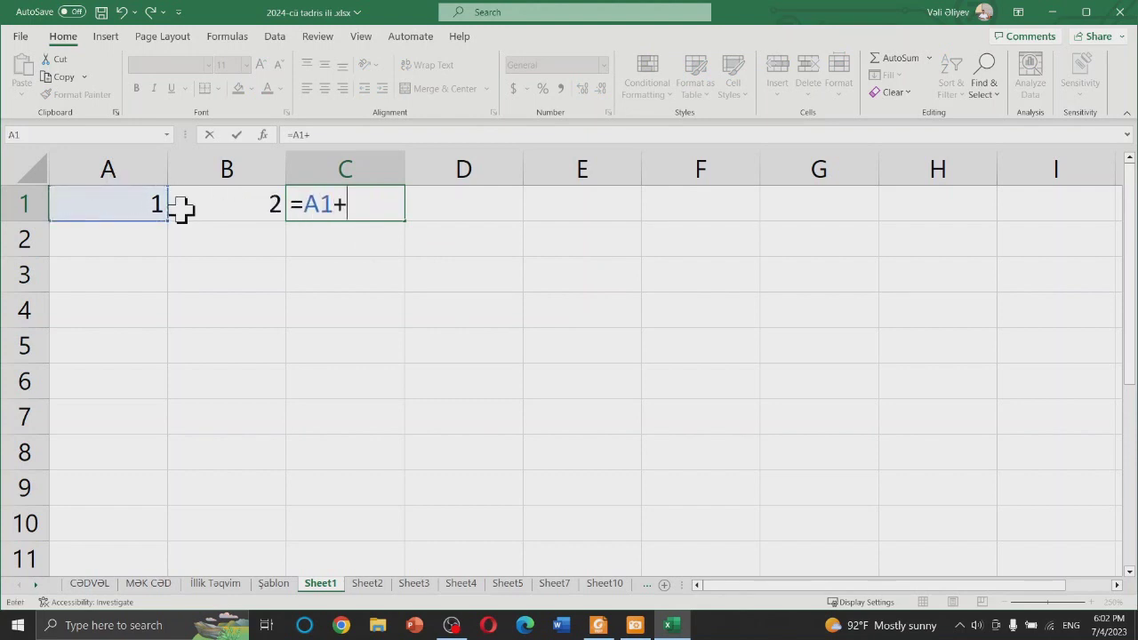
pyautogui.click(235, 207)
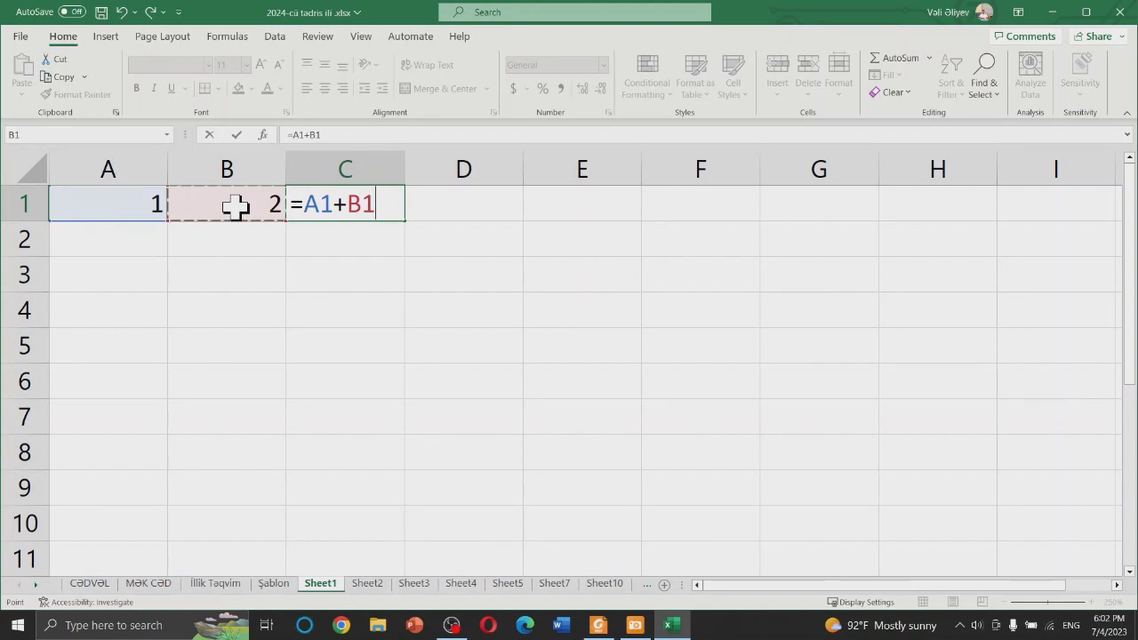
pyautogui.press('Return')
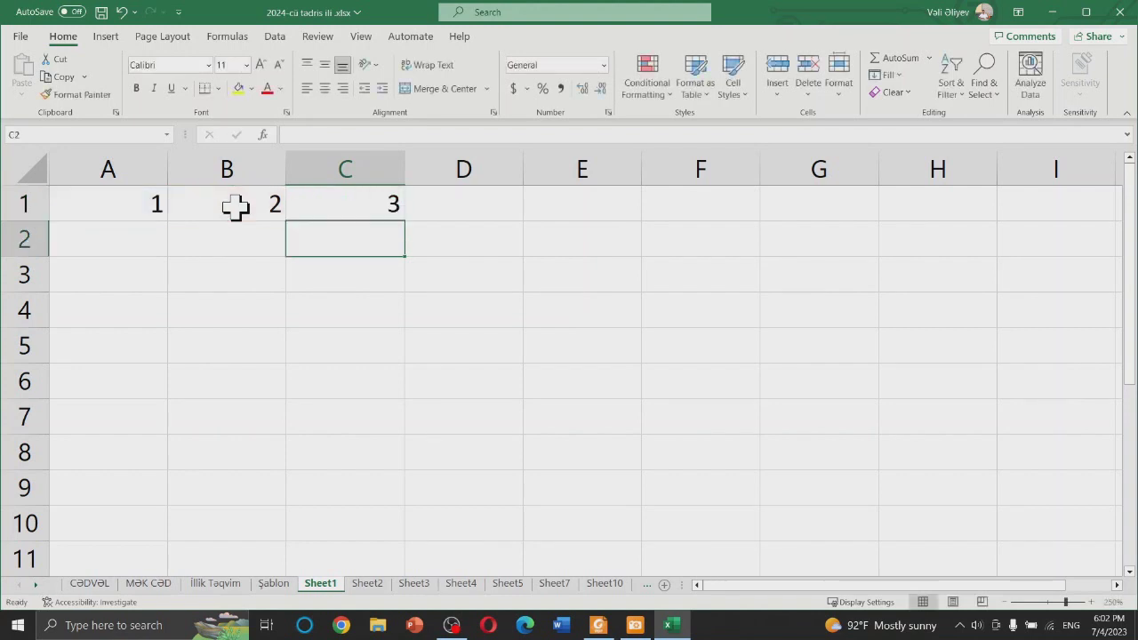
pyautogui.click(120, 197)
pyautogui.click(202, 211)
pyautogui.click(346, 202)
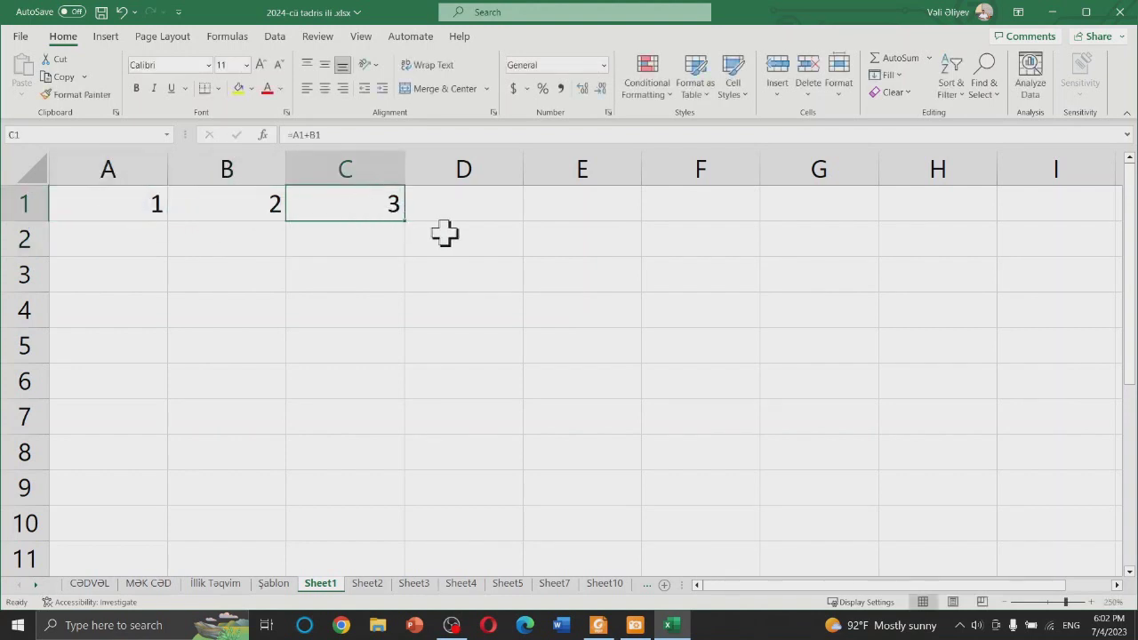
# Step: Enter 2 in A2 and 3 in B2
pyautogui.click(128, 233)
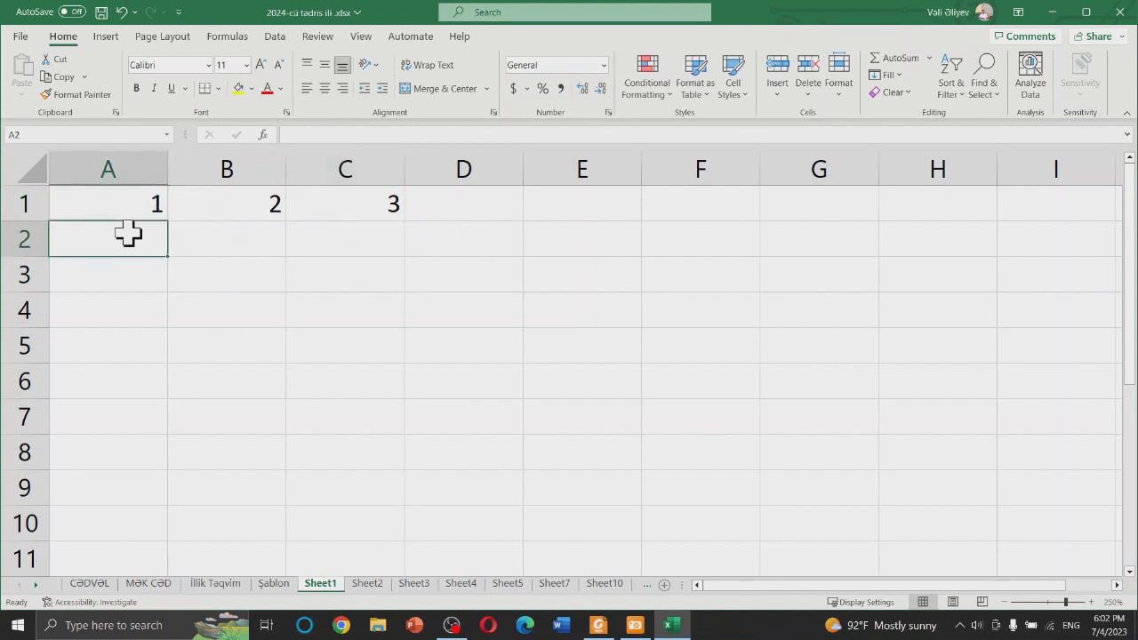
pyautogui.write('2')
pyautogui.press('Return')
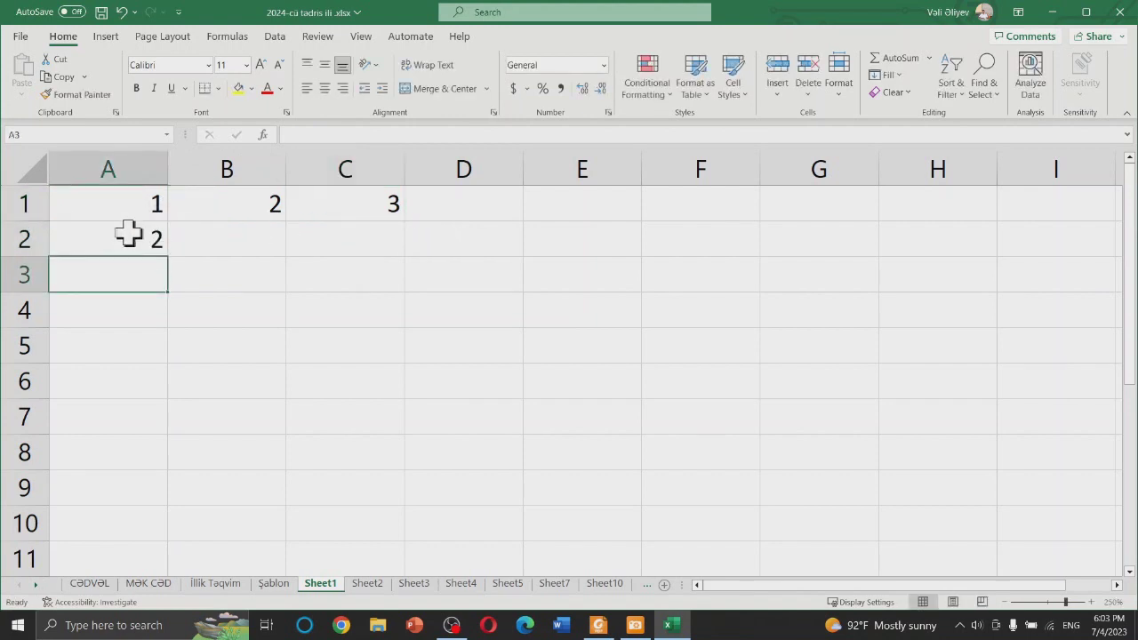
pyautogui.click(194, 235)
pyautogui.write('3')
pyautogui.press('Return')
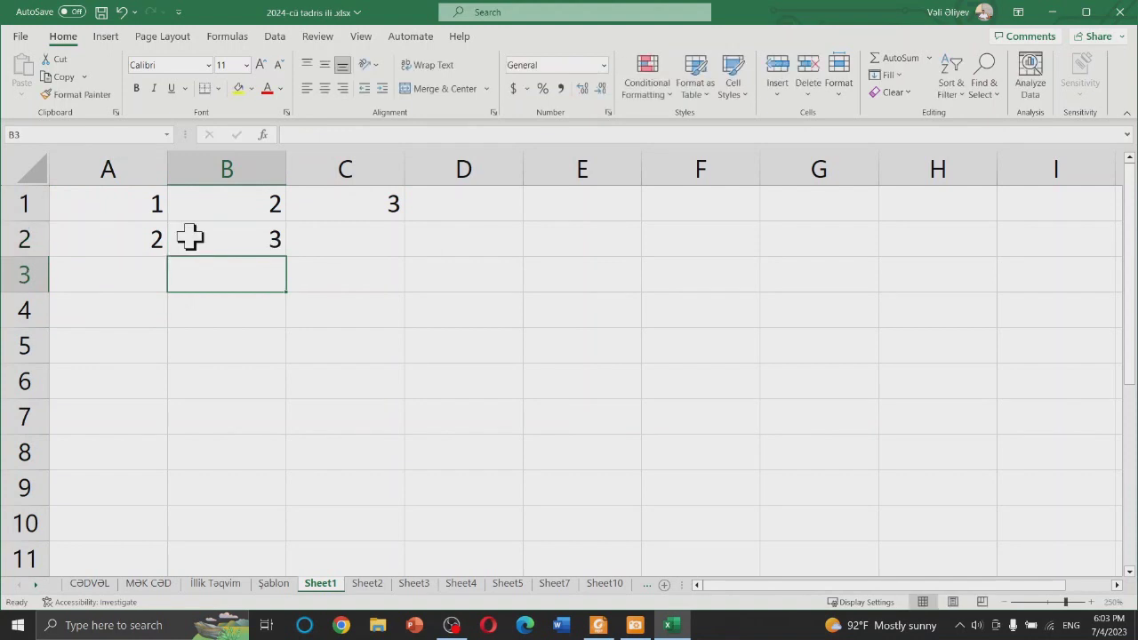
pyautogui.click(378, 205)
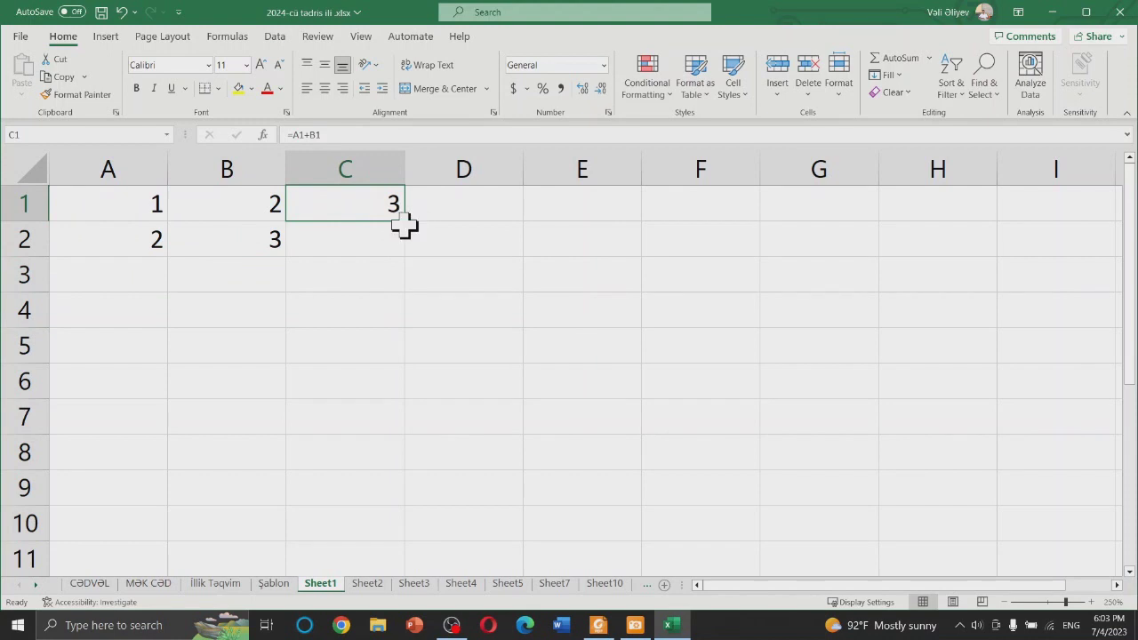
# Step: Fill C1's addition formula into C2 and confirm C2 reads =A2+B2
pyautogui.moveTo(404, 228); pyautogui.dragTo(400, 252)
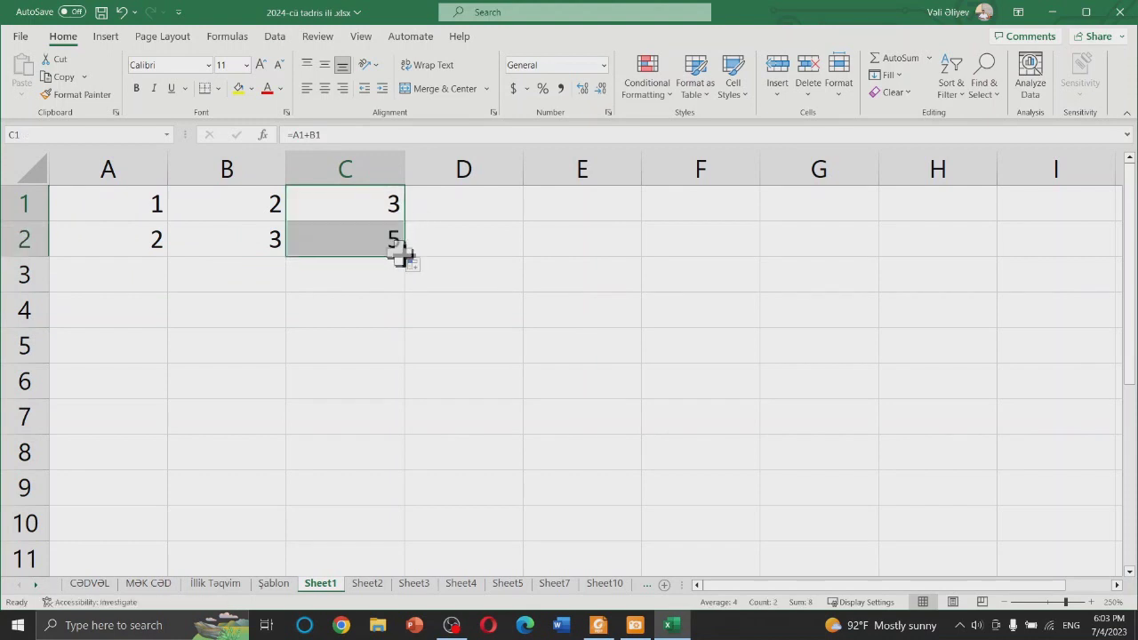
pyautogui.click(407, 298)
pyautogui.click(305, 213)
pyautogui.click(347, 249)
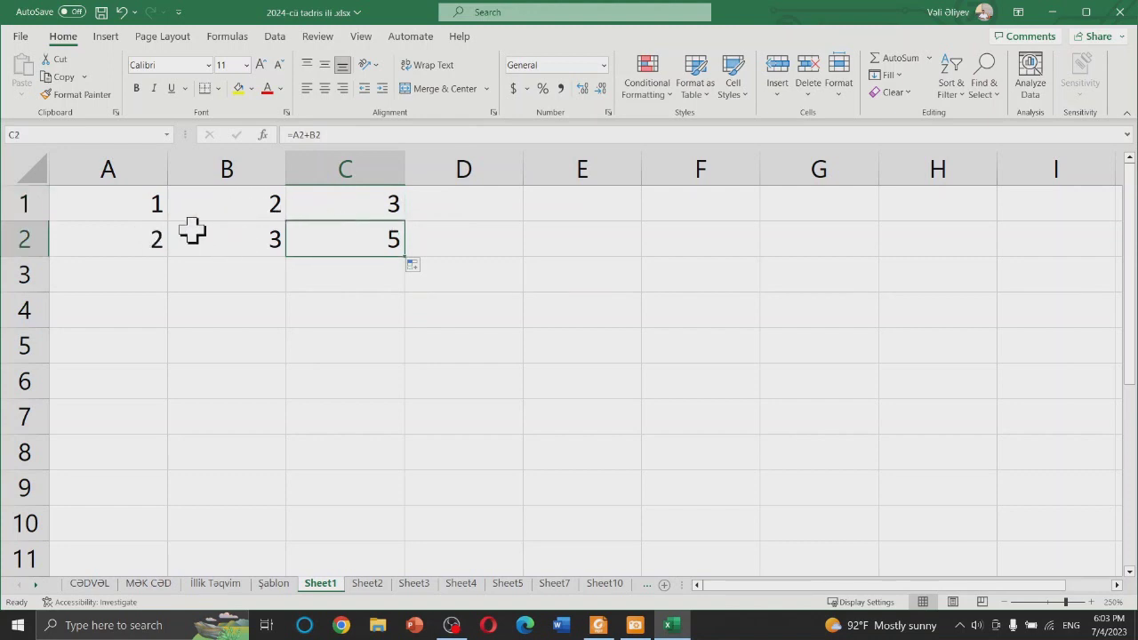
pyautogui.doubleClick(345, 203)
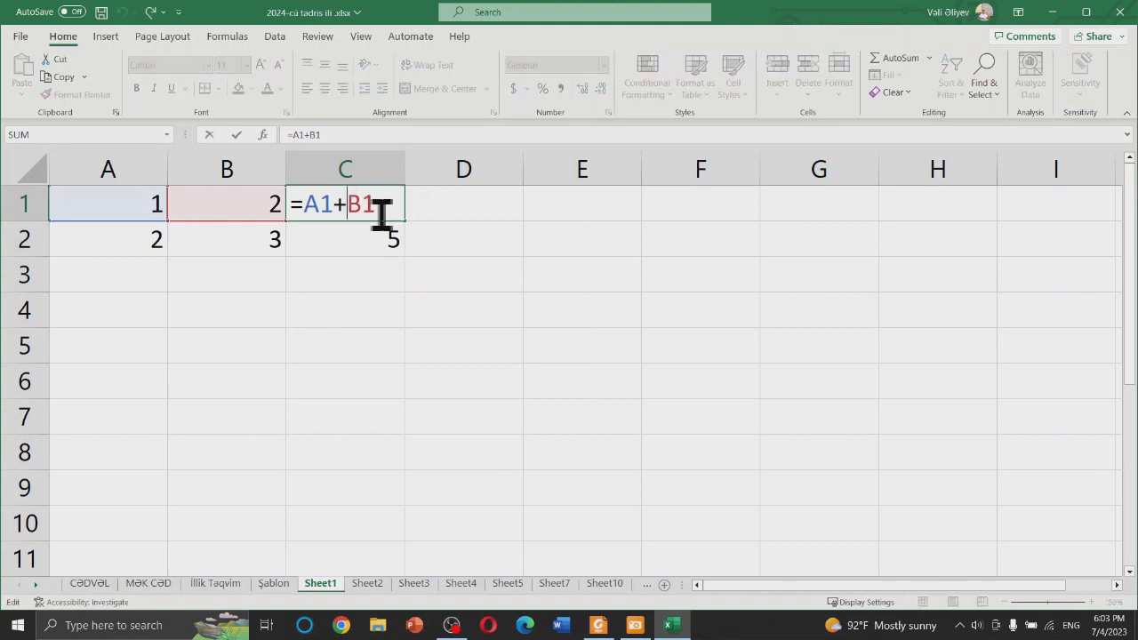
pyautogui.click(456, 248)
pyautogui.press('Escape')
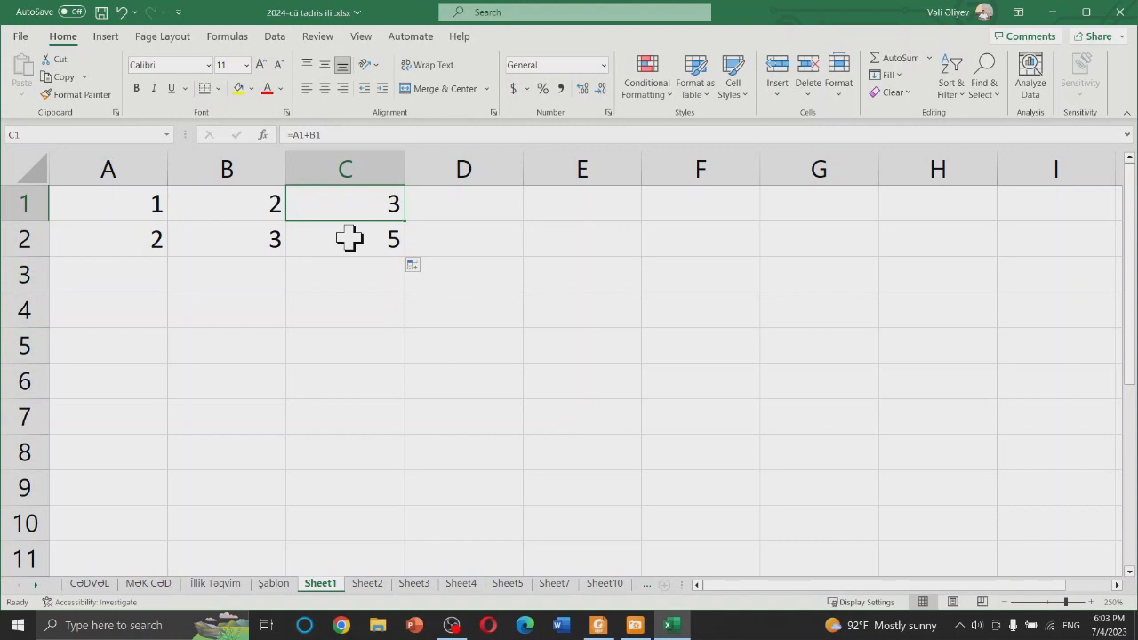
pyautogui.doubleClick(350, 239)
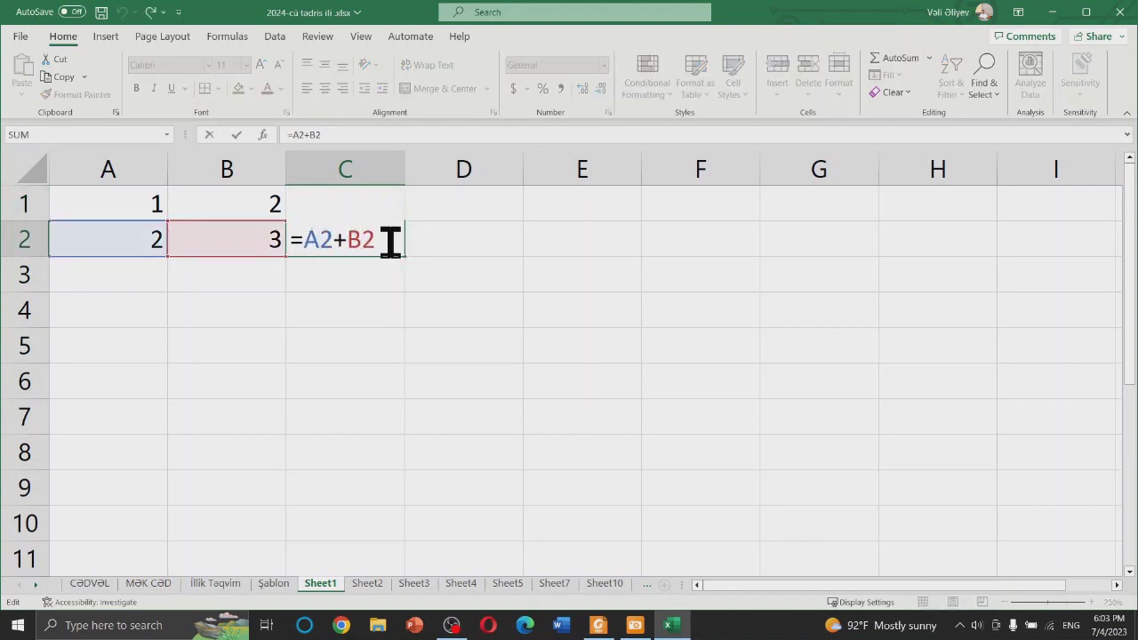
pyautogui.press('Escape')
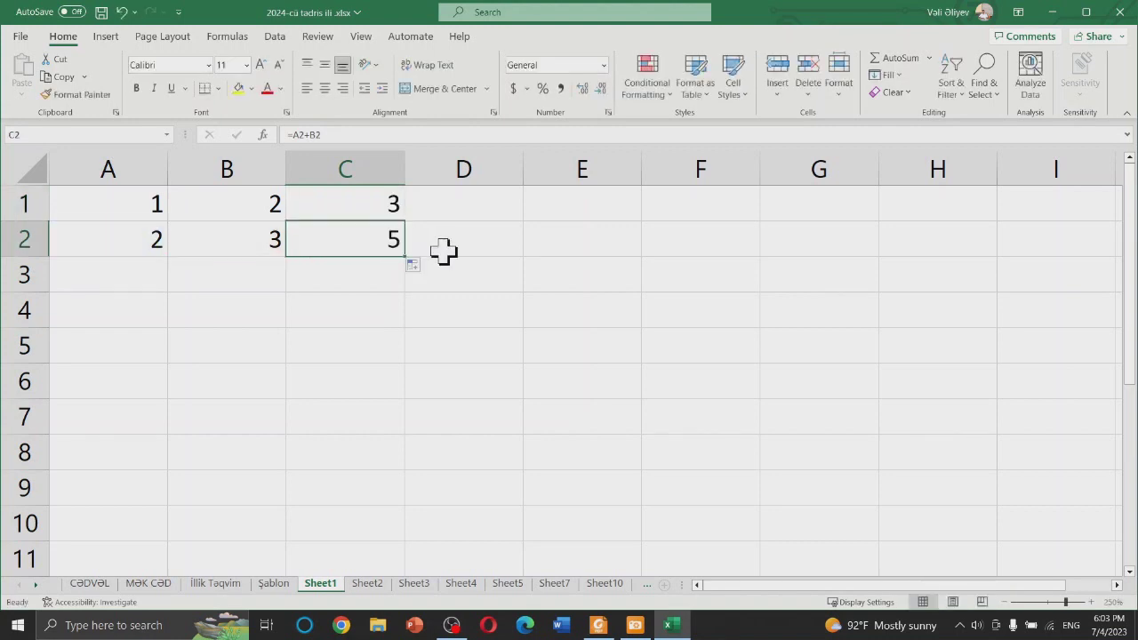
# Step: Fill the formula into C3 and extend columns A and B so row 3 holds 3 and 4
pyautogui.moveTo(401, 257); pyautogui.dragTo(399, 298)
pyautogui.click(366, 333)
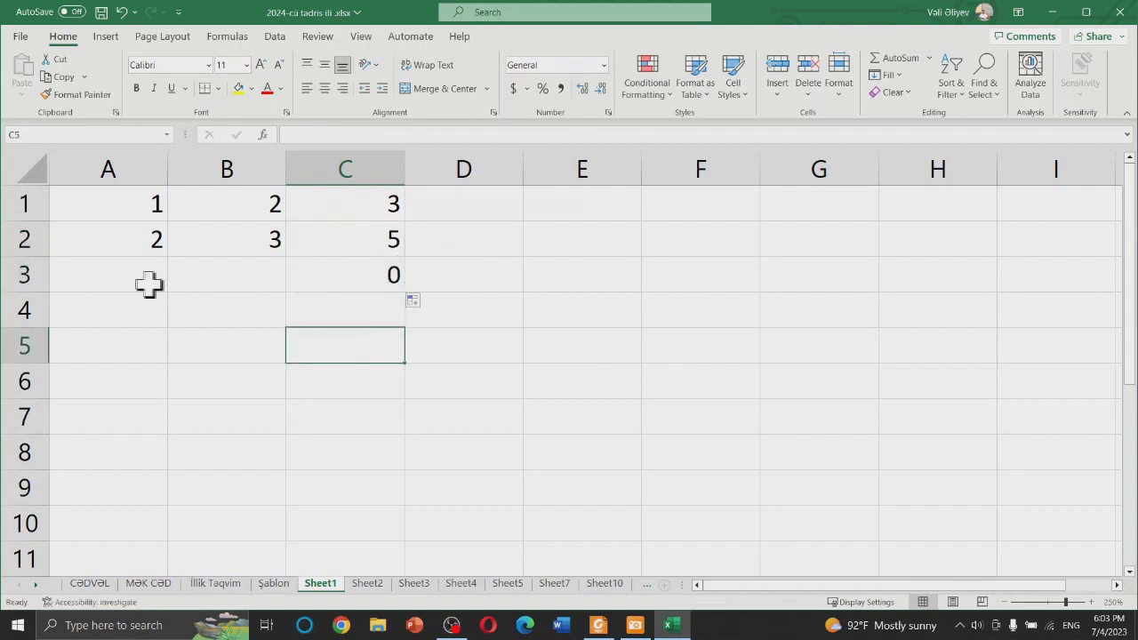
pyautogui.click(145, 204)
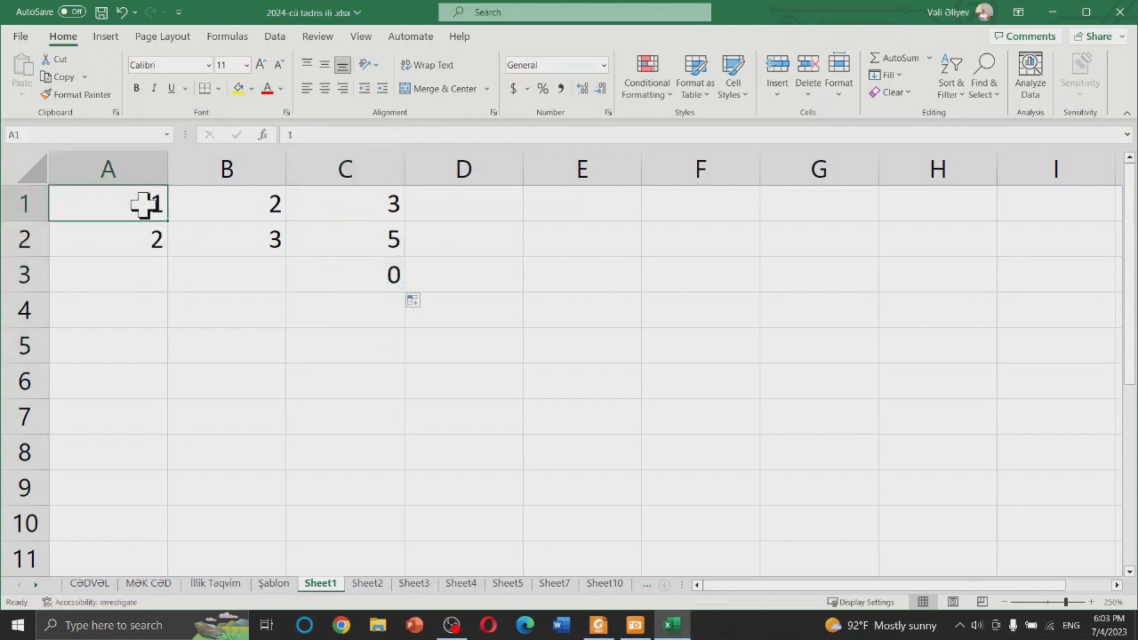
pyautogui.moveTo(145, 205); pyautogui.dragTo(178, 277)
pyautogui.click(270, 206)
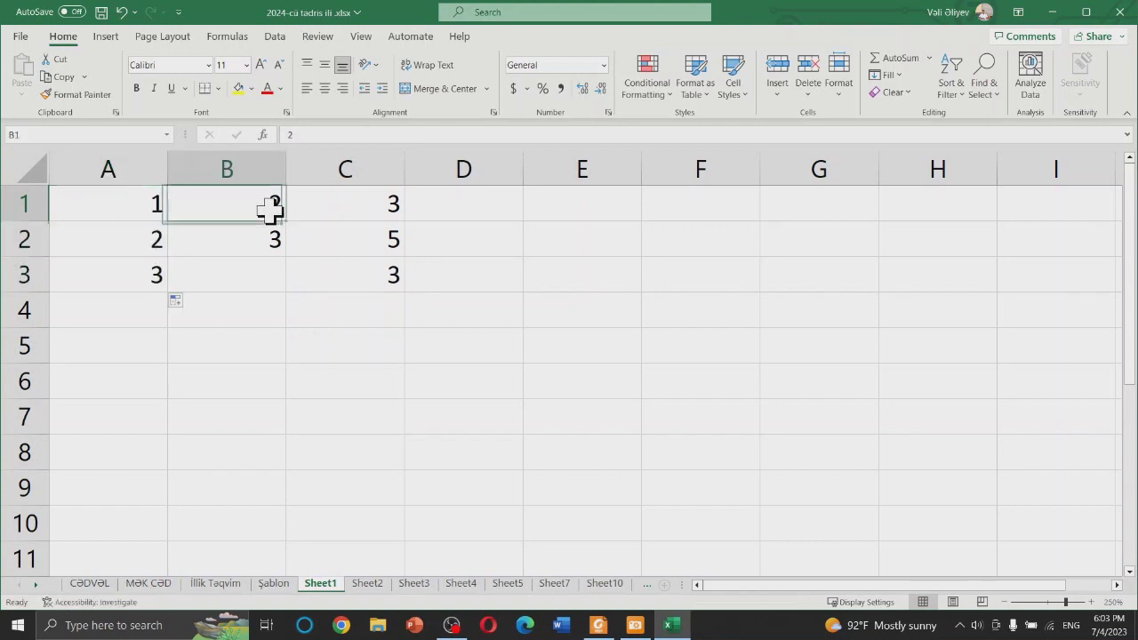
pyautogui.moveTo(269, 206); pyautogui.dragTo(284, 284)
pyautogui.click(398, 342)
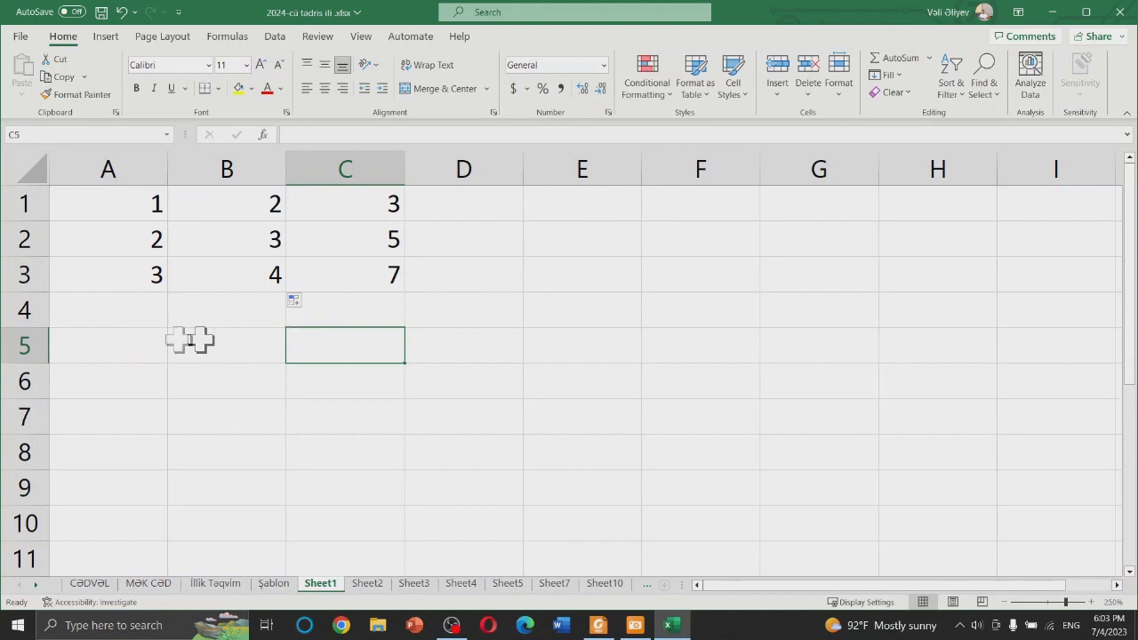
pyautogui.click(138, 343)
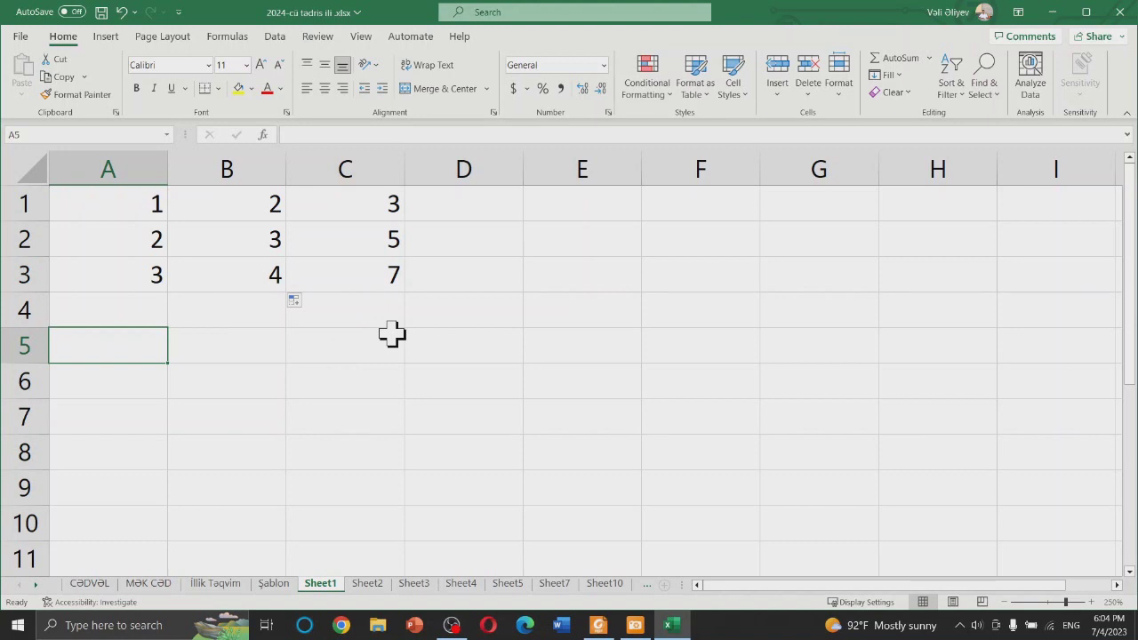
# Step: Enter 10 in A5 and 20 in B5
pyautogui.write('10')
pyautogui.press('Return')
pyautogui.press('Up')
pyautogui.press('Right')
pyautogui.write('20')
pyautogui.press('Return')
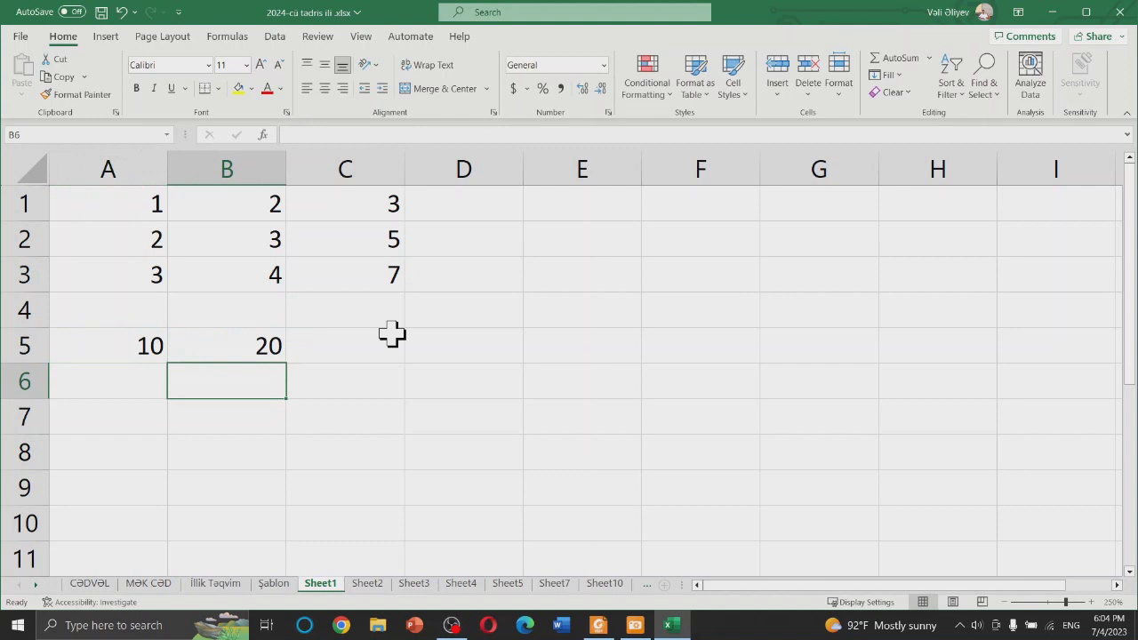
pyautogui.press('Right')
pyautogui.press('Up')
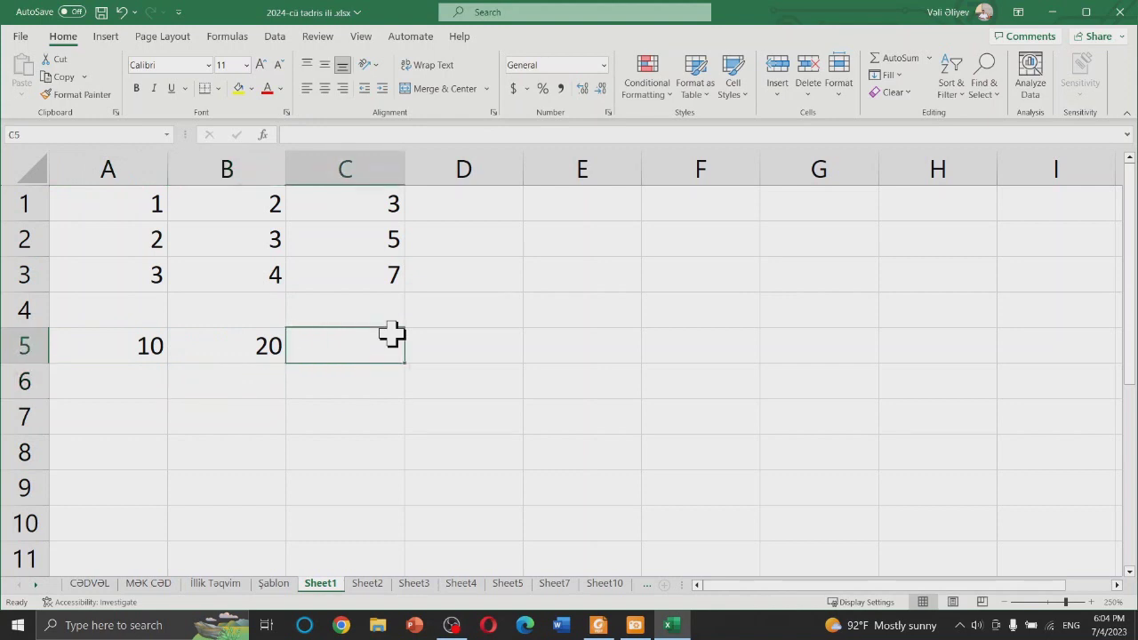
# Step: Build the absolute-reference formula =$A$5+$B$5 in C5, showing 30
pyautogui.write('=')
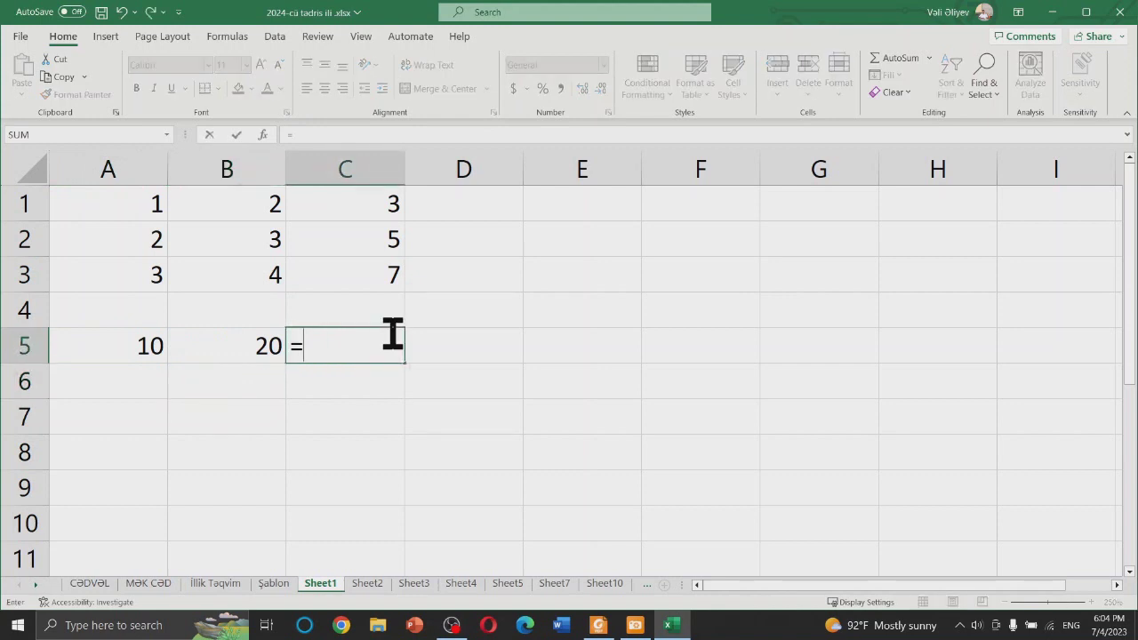
pyautogui.click(120, 327)
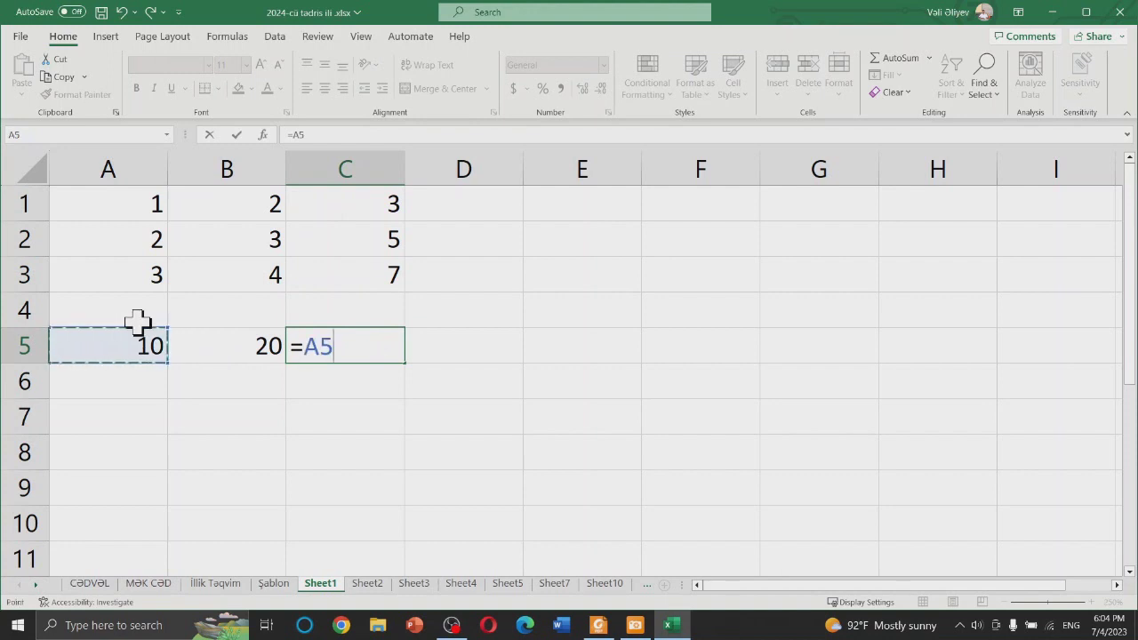
pyautogui.write('+')
pyautogui.click(232, 352)
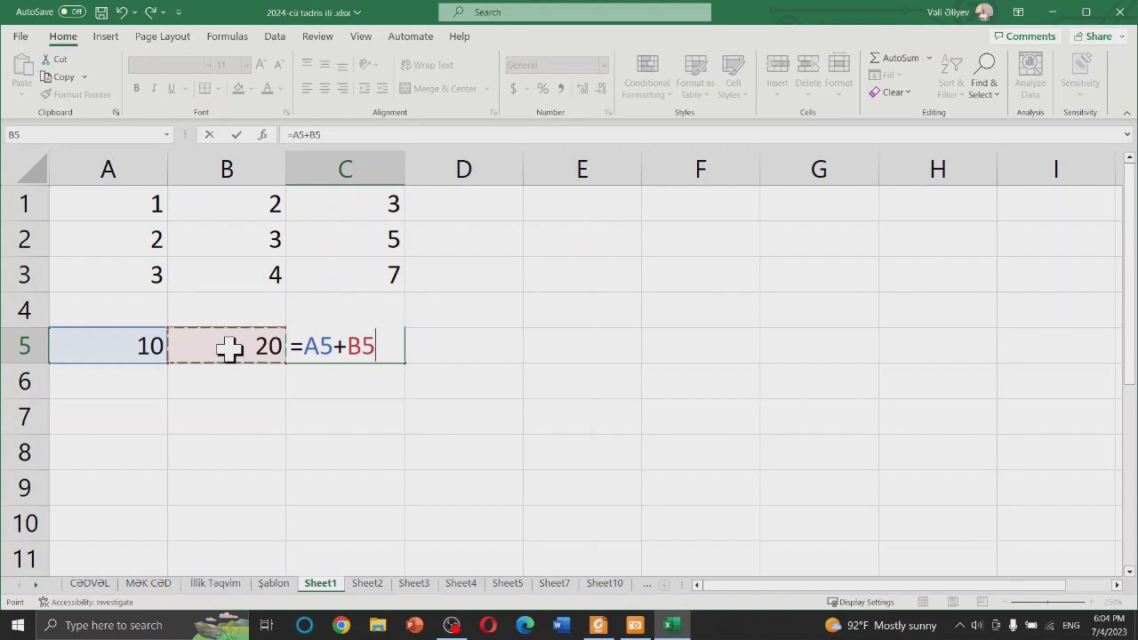
pyautogui.press('BackSpace')
pyautogui.press('BackSpace')
pyautogui.press('BackSpace')
pyautogui.press('BackSpace')
pyautogui.press('BackSpace')
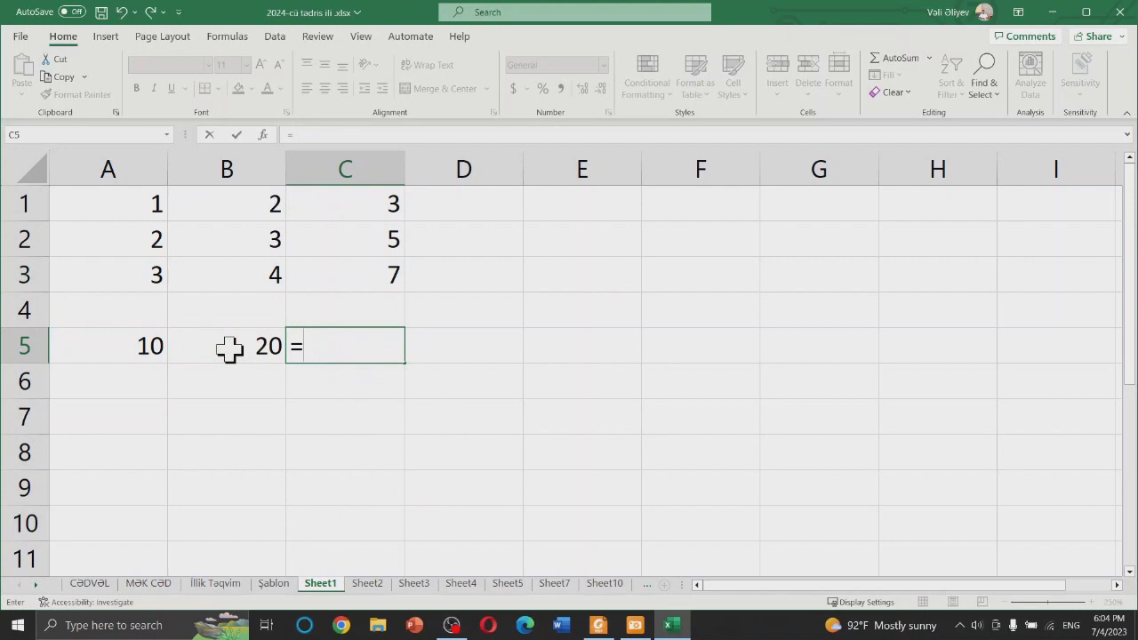
pyautogui.click(143, 350)
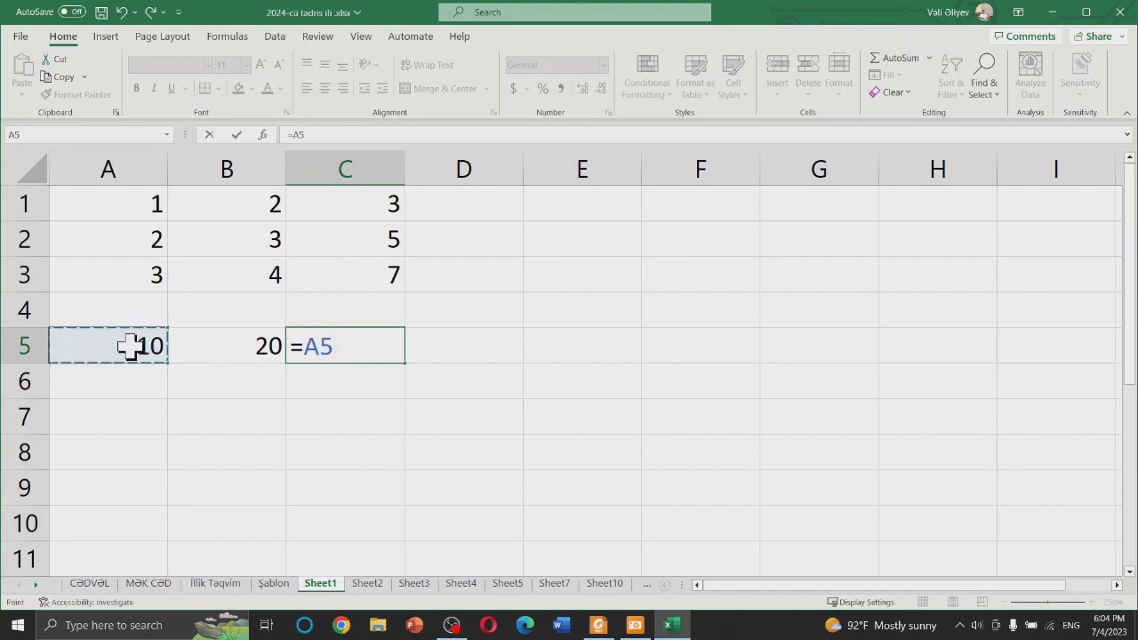
pyautogui.press('F4')
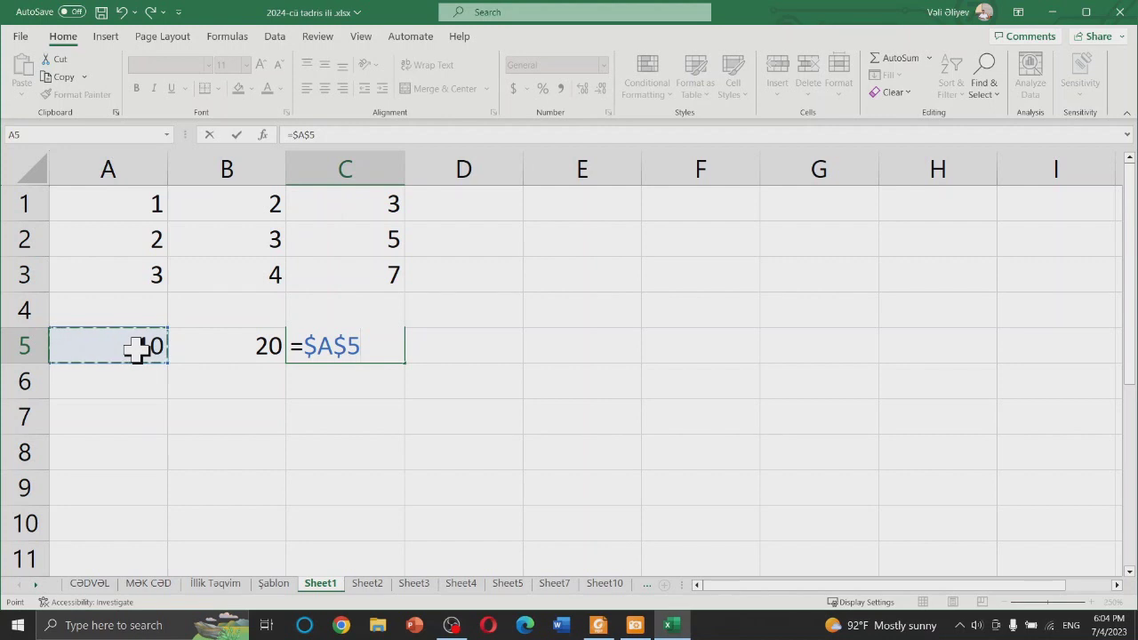
pyautogui.write('+')
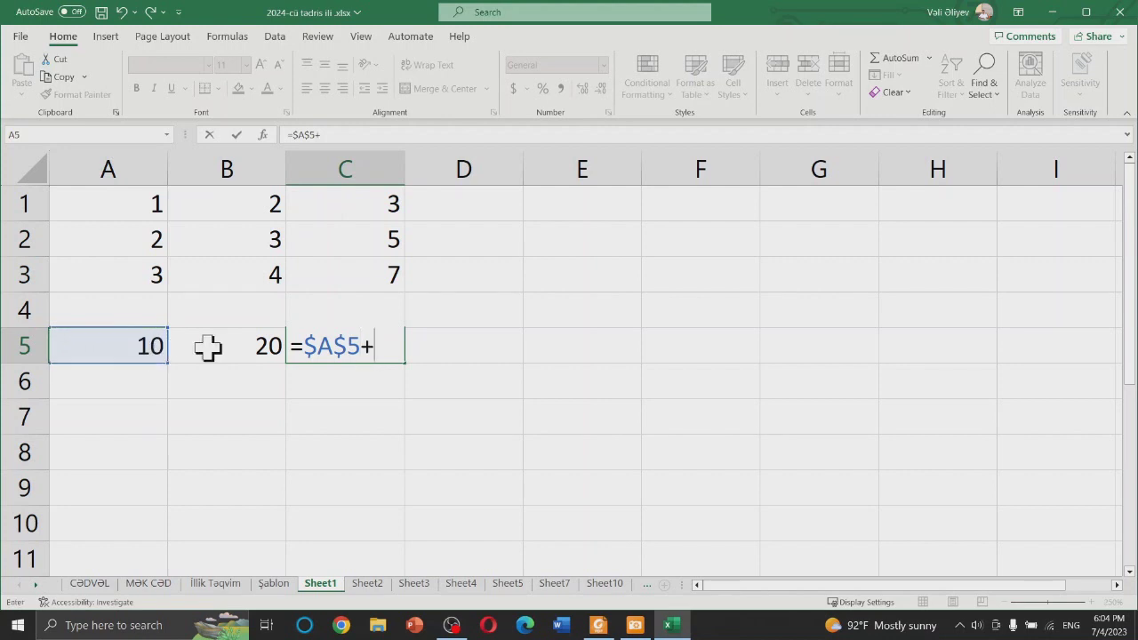
pyautogui.click(208, 347)
pyautogui.press('F4')
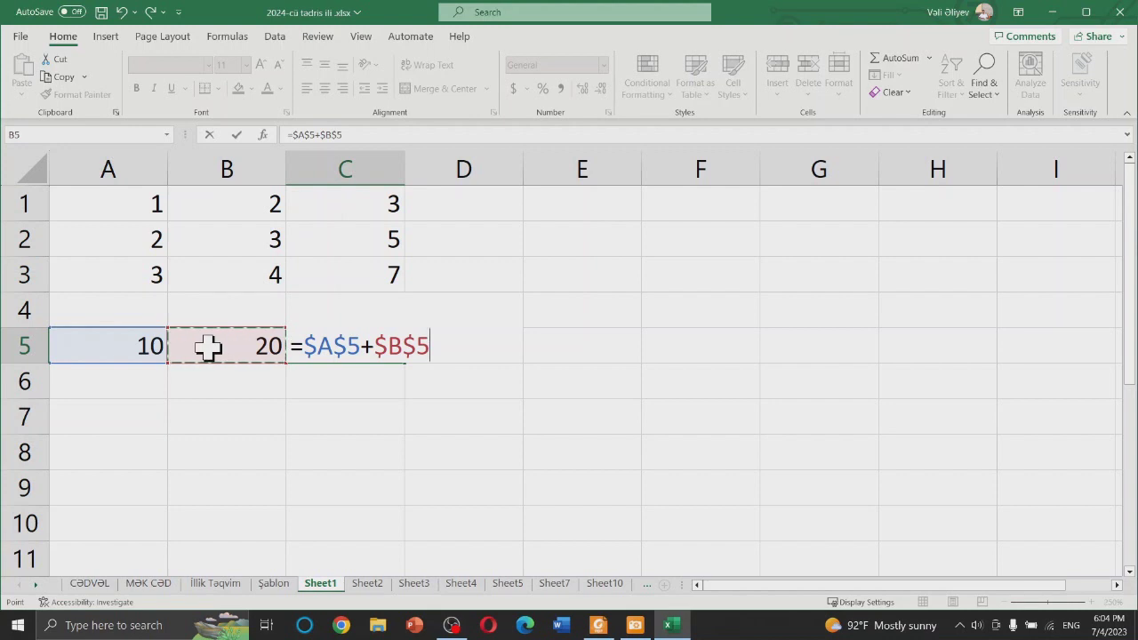
pyautogui.press('Return')
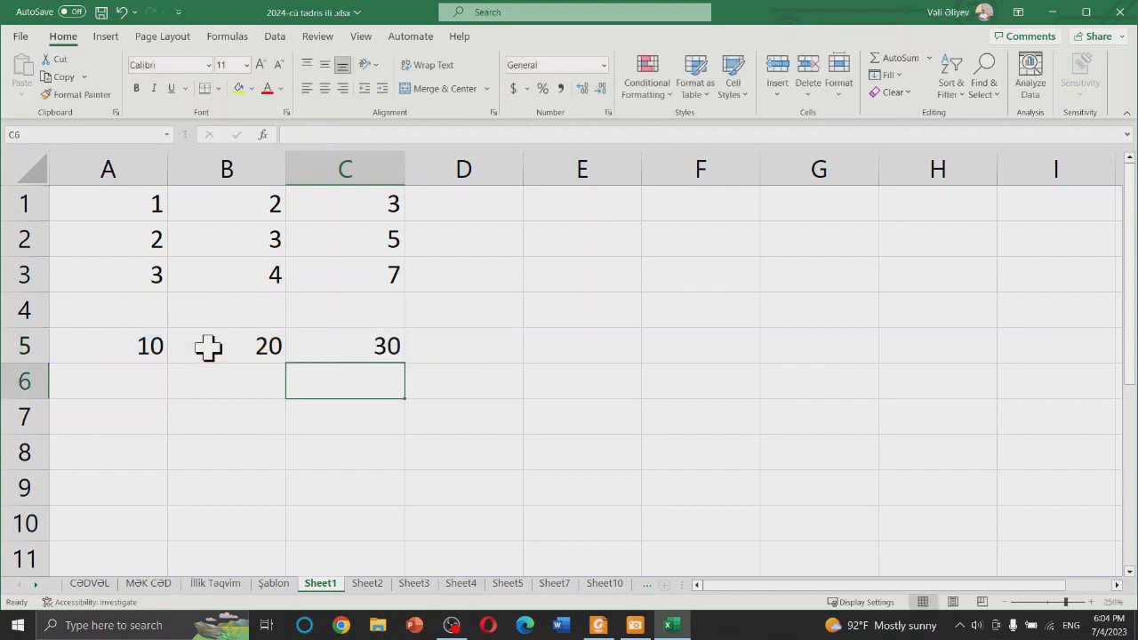
# Step: Enter 20 in A6 and 30 in B6
pyautogui.click(120, 347)
pyautogui.click(128, 382)
pyautogui.write('2')
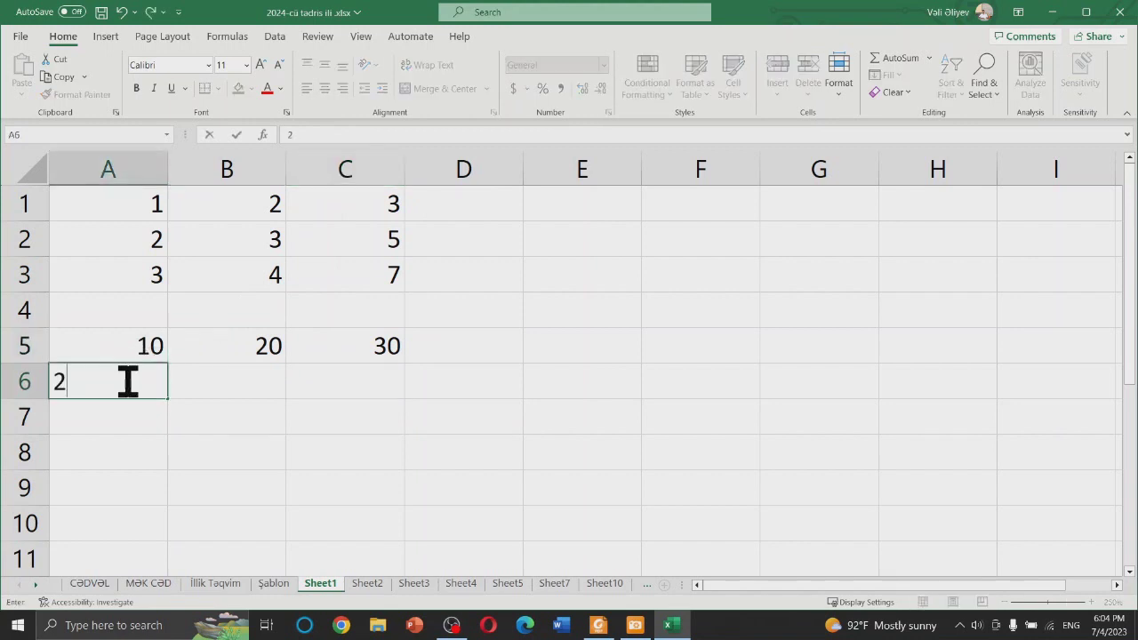
pyautogui.write('0')
pyautogui.press('Return')
pyautogui.click(243, 389)
pyautogui.write('30')
pyautogui.press('Return')
# Step: Fill C5's formula into C6 and check it still reads =$A$5+$B$5
pyautogui.click(356, 348)
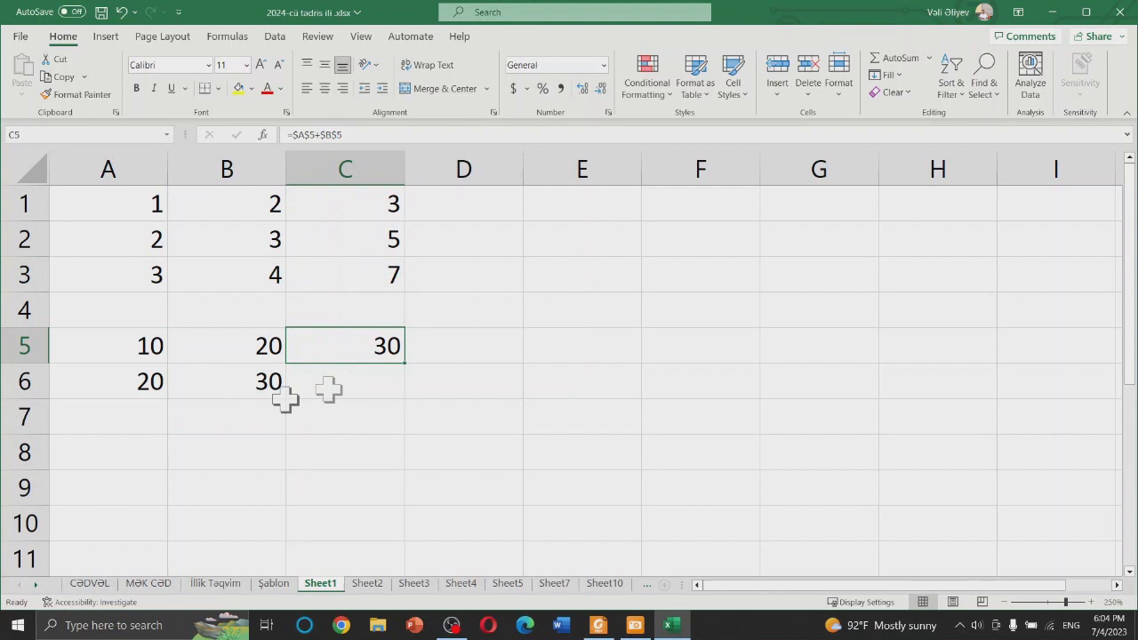
pyautogui.moveTo(406, 364); pyautogui.dragTo(402, 386)
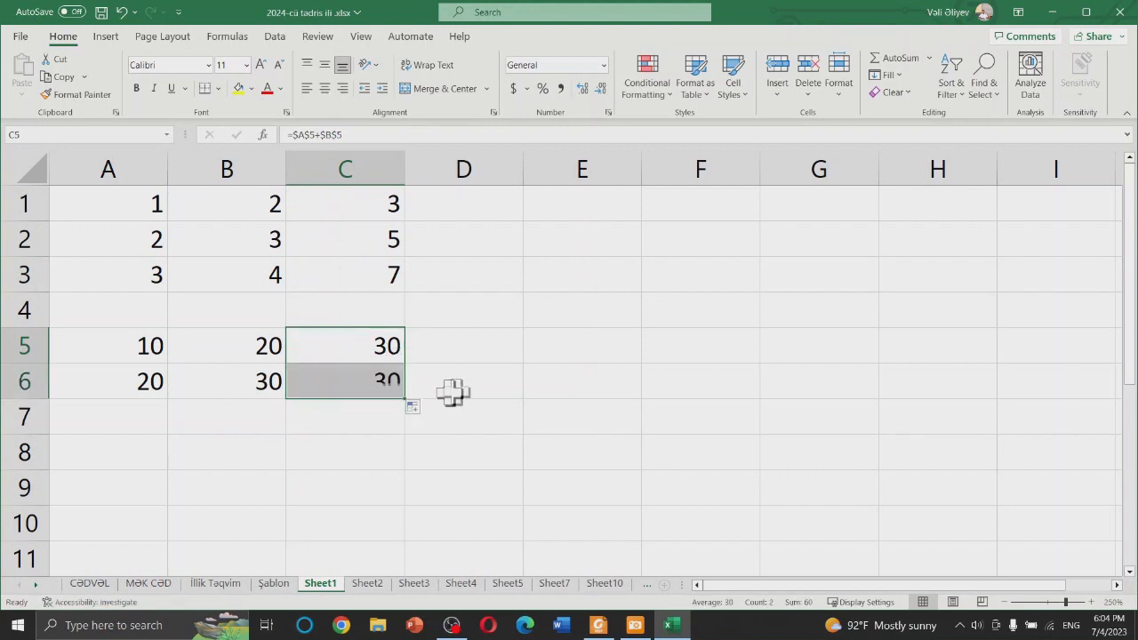
pyautogui.click(482, 385)
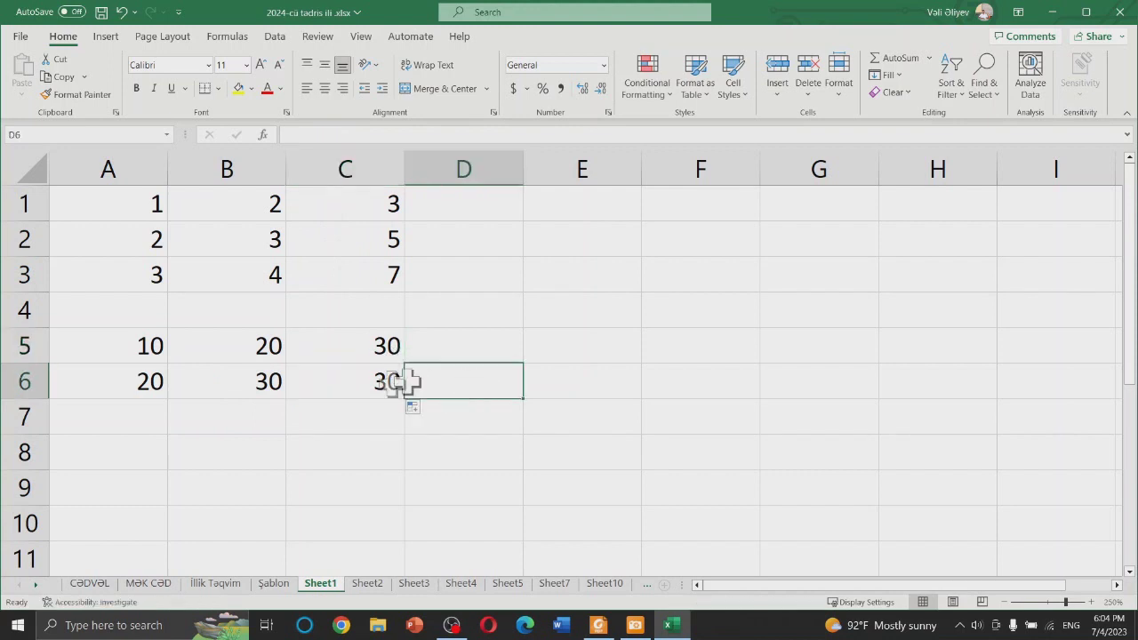
pyautogui.click(375, 383)
pyautogui.doubleClick(377, 382)
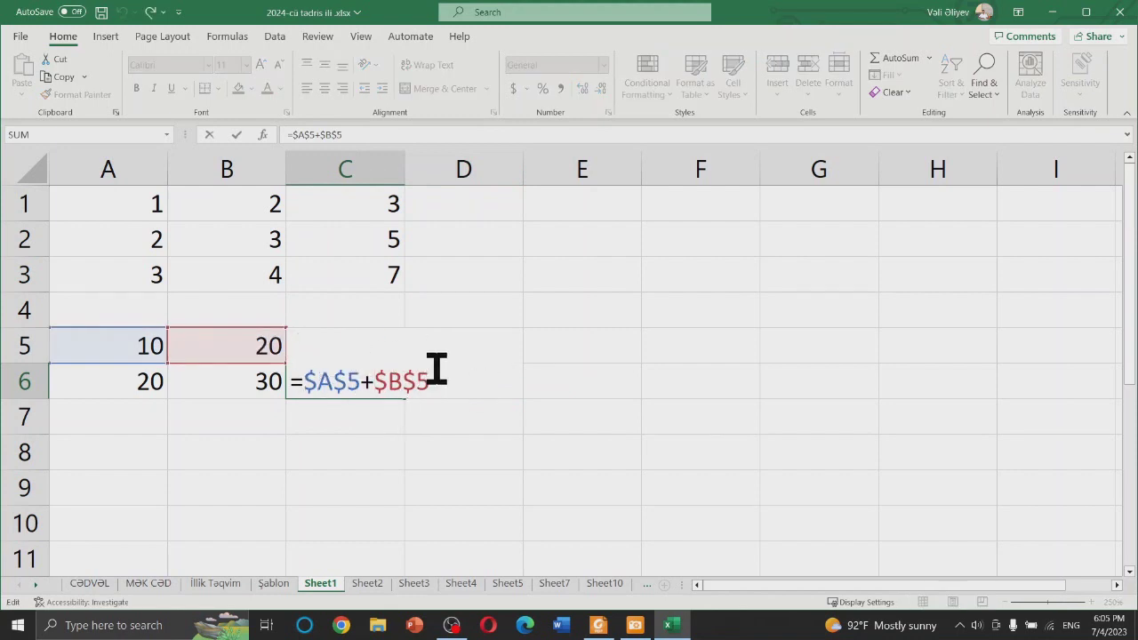
pyautogui.hotkey('ctrl', 'Return')
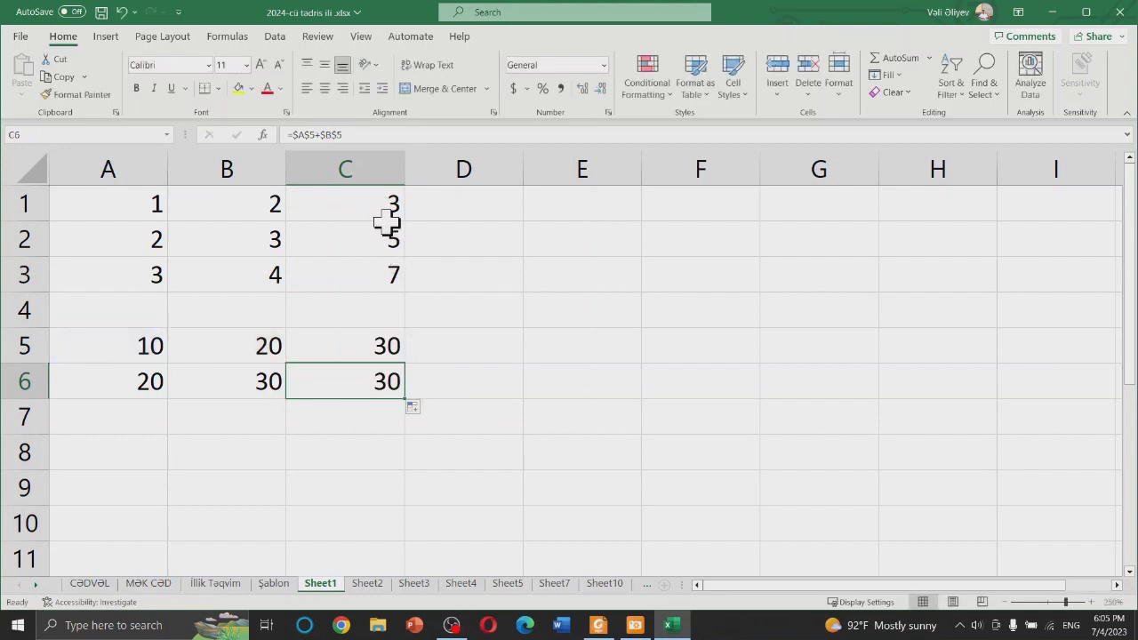
pyautogui.click(393, 201)
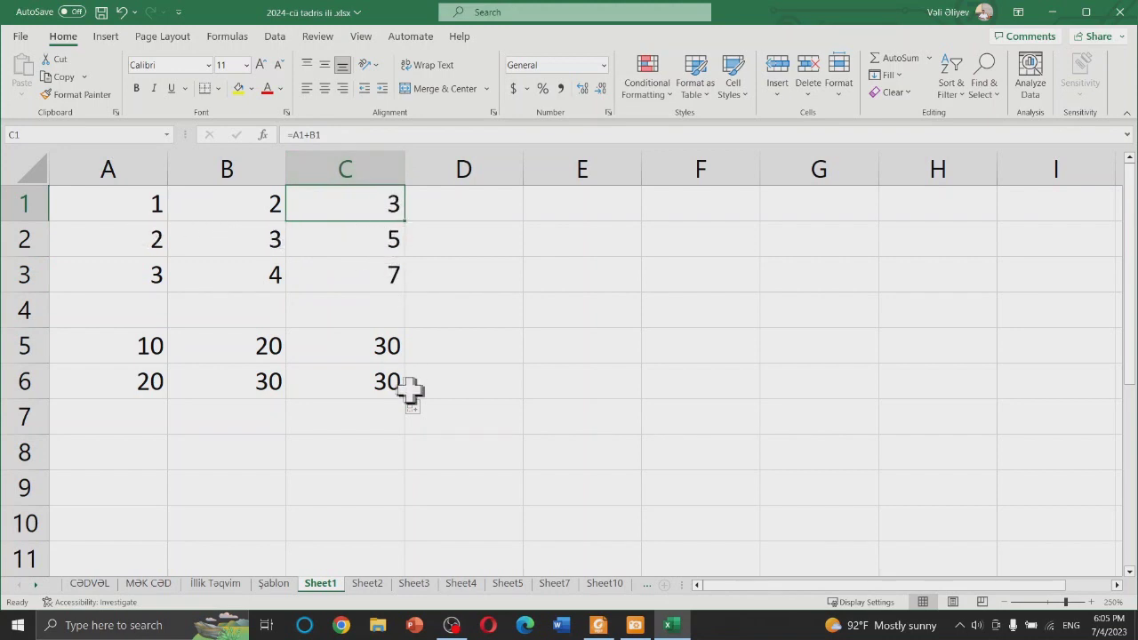
# Step: Add a double bottom border under A5:B5
pyautogui.click(377, 377)
pyautogui.click(376, 352)
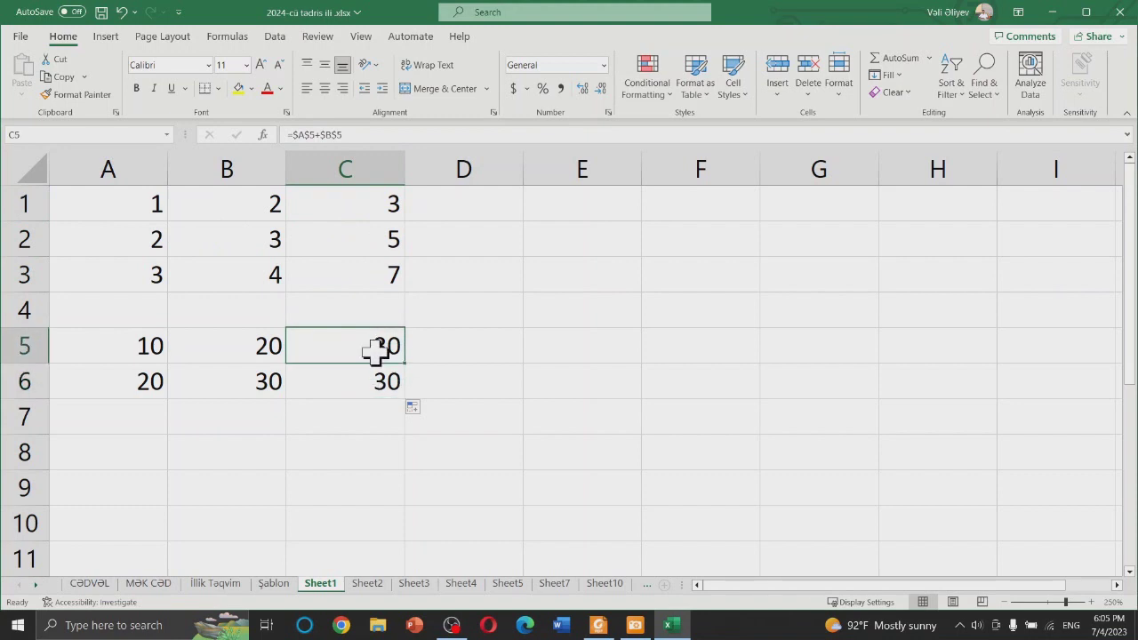
pyautogui.moveTo(77, 341); pyautogui.dragTo(345, 347)
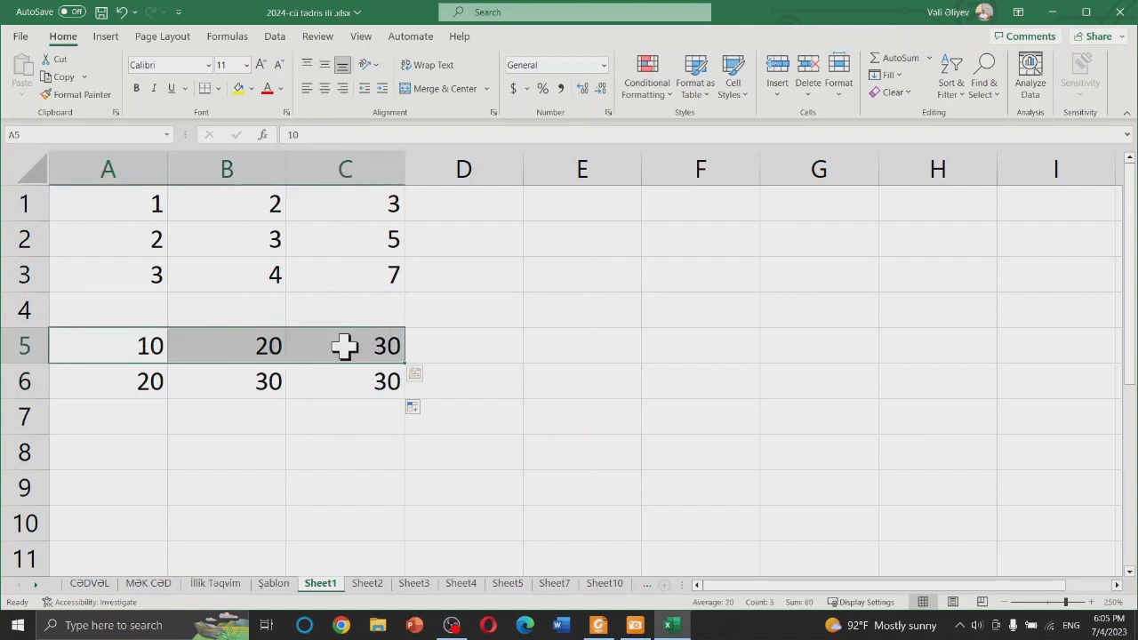
pyautogui.click(509, 335)
pyautogui.moveTo(117, 345); pyautogui.dragTo(199, 343)
pyautogui.click(218, 89)
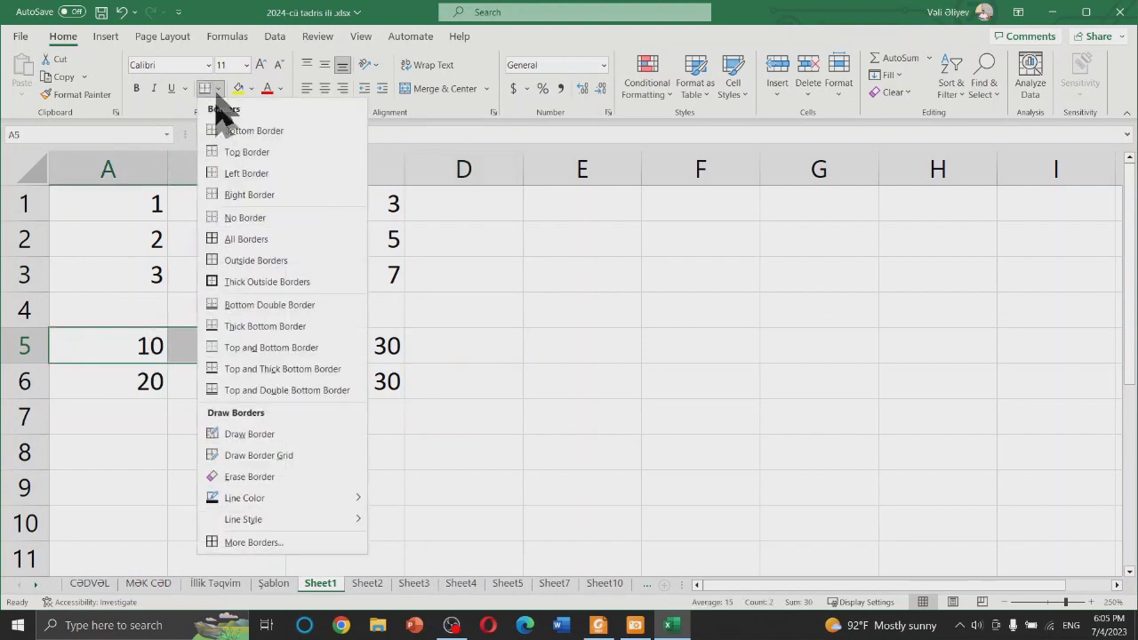
pyautogui.click(267, 305)
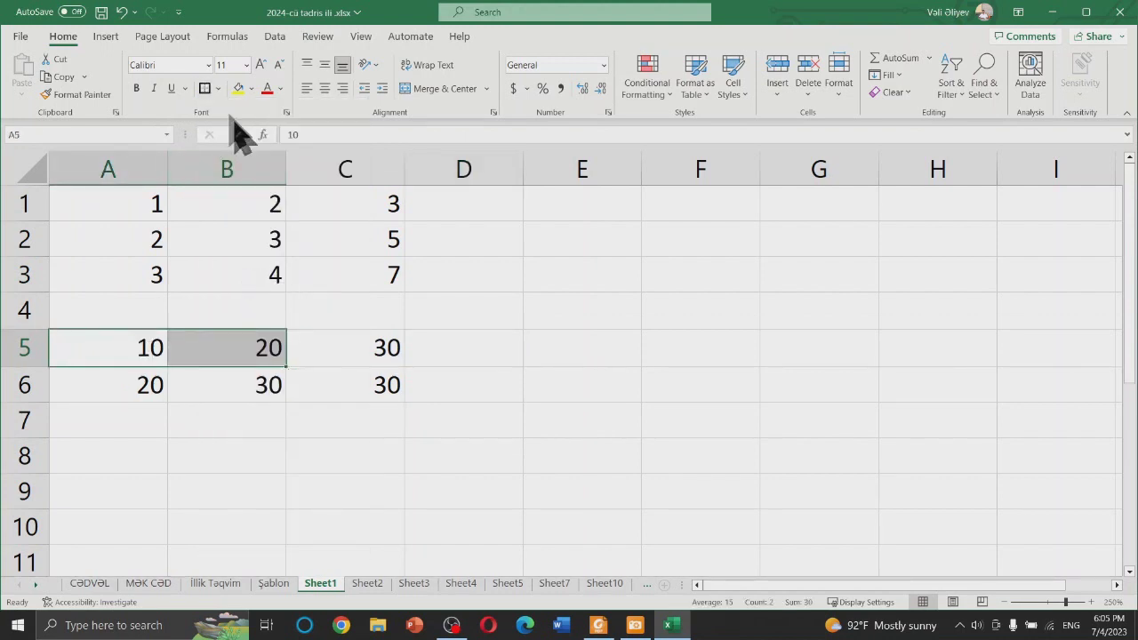
pyautogui.click(516, 424)
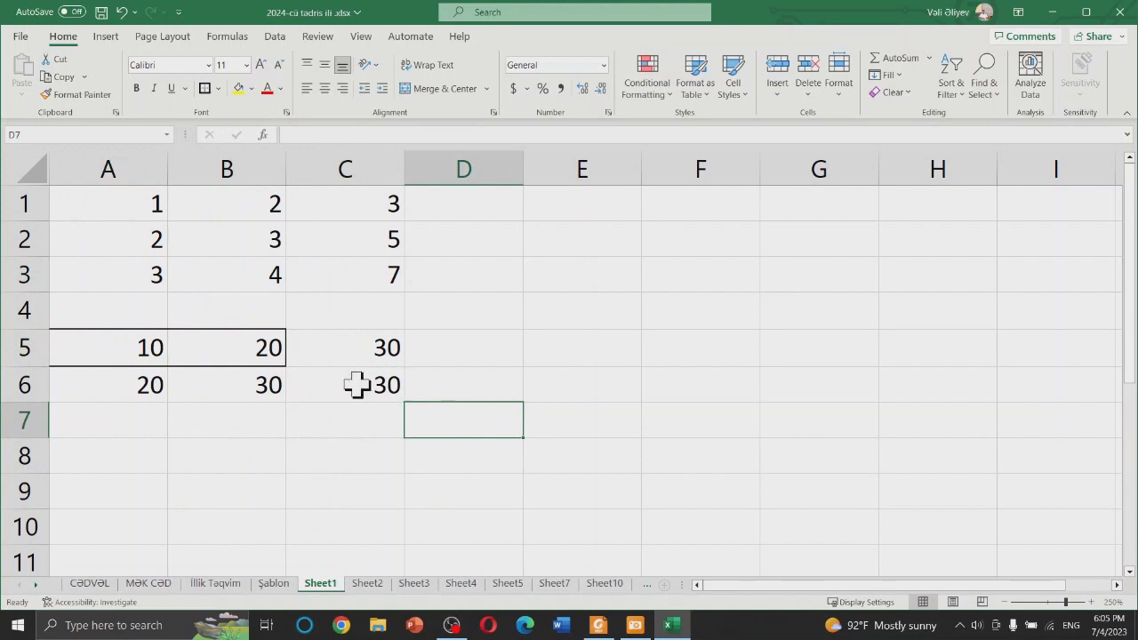
# Step: Fill C6's fixed sum into C7, then copy C6 and paste it into F5 and D4
pyautogui.click(356, 384)
pyautogui.moveTo(405, 402); pyautogui.dragTo(405, 431)
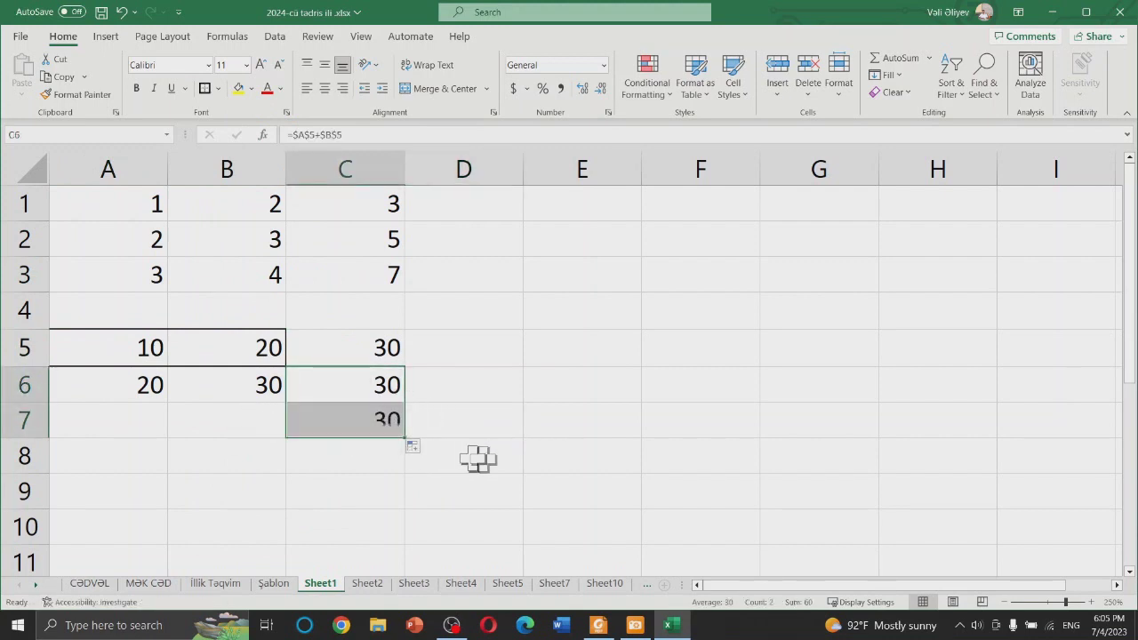
pyautogui.click(336, 388)
pyautogui.hotkey('ctrl', 'c')
pyautogui.click(648, 349)
pyautogui.hotkey('ctrl', 'v')
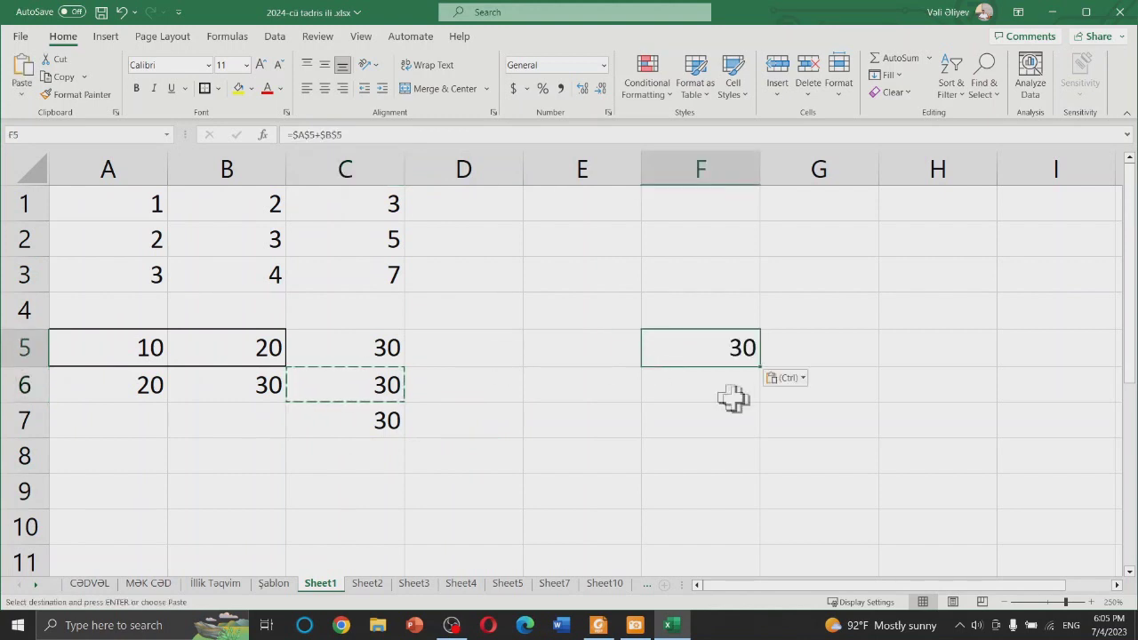
pyautogui.click(734, 406)
pyautogui.click(498, 317)
pyautogui.hotkey('ctrl', 'v')
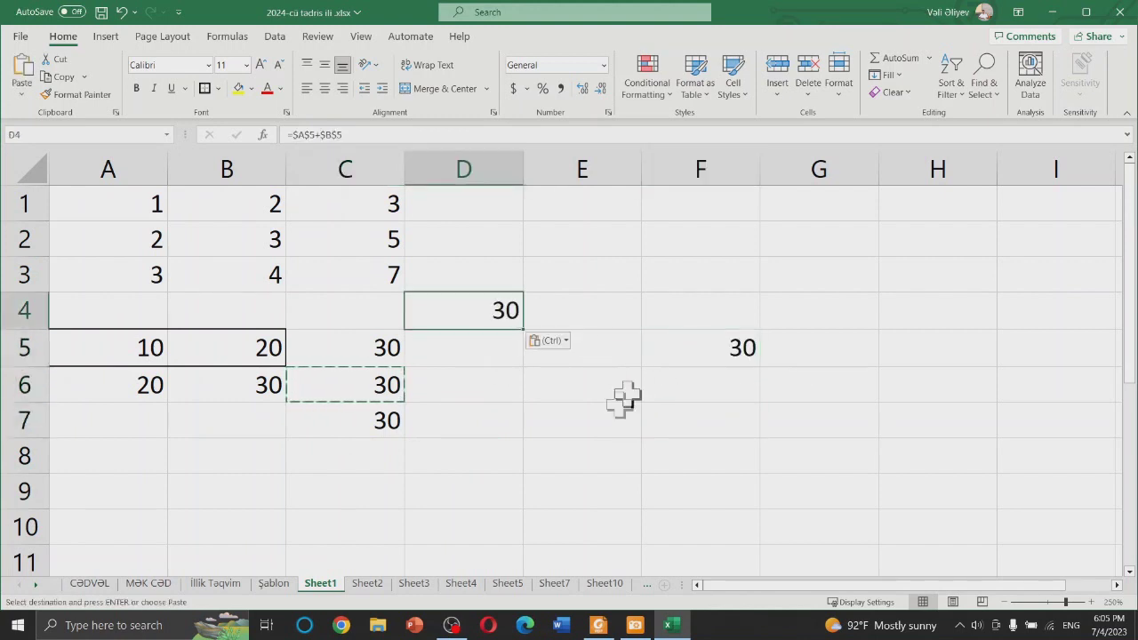
pyautogui.click(615, 409)
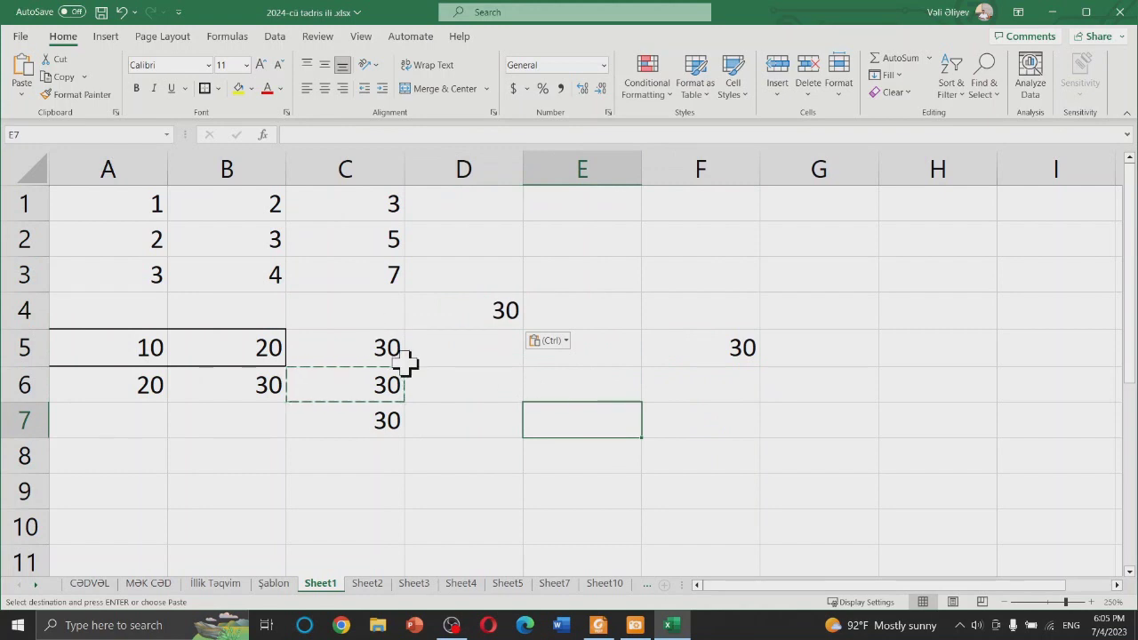
pyautogui.press('Escape')
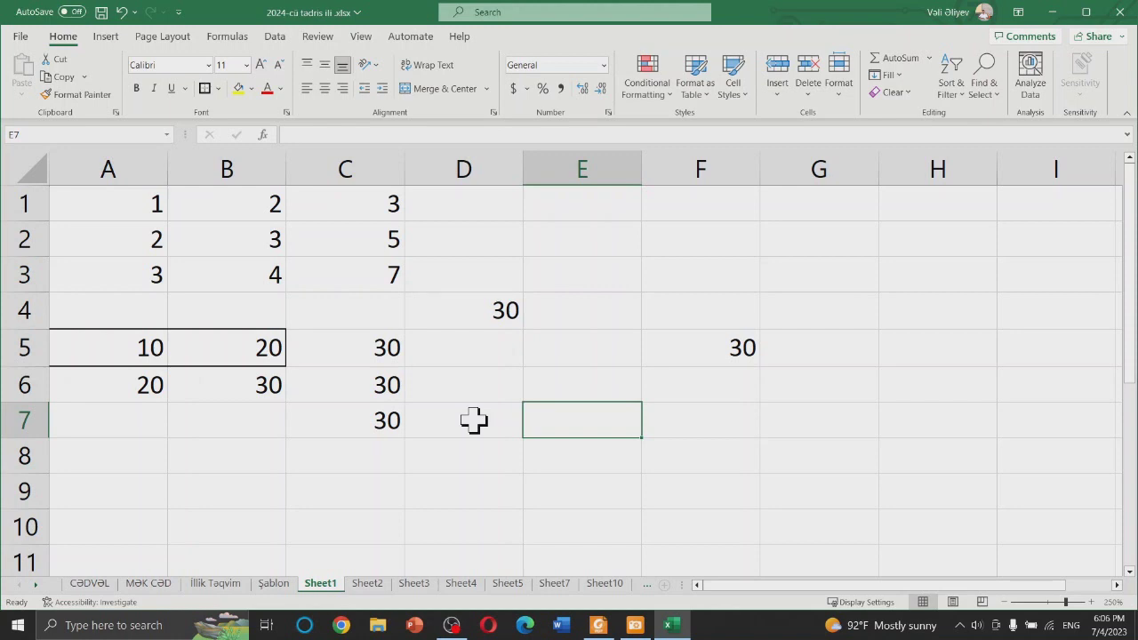
# Step: Set the training PDF to single continuous page view on the SUM and AVERAGE descriptions
pyautogui.click(600, 628)
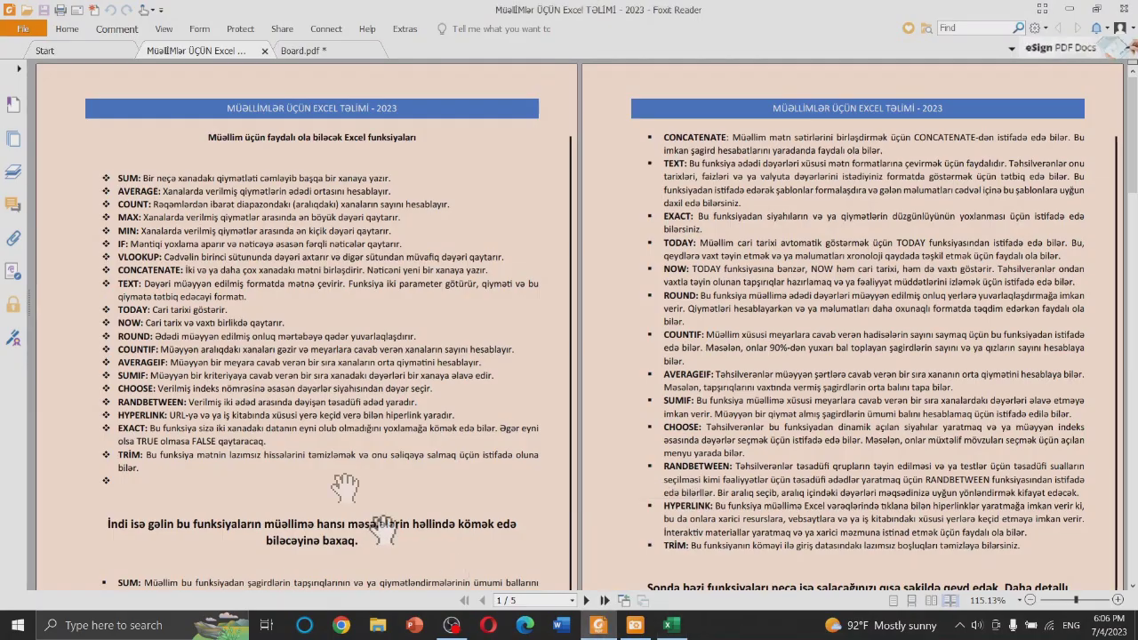
pyautogui.moveTo(294, 490); pyautogui.dragTo(278, 284)
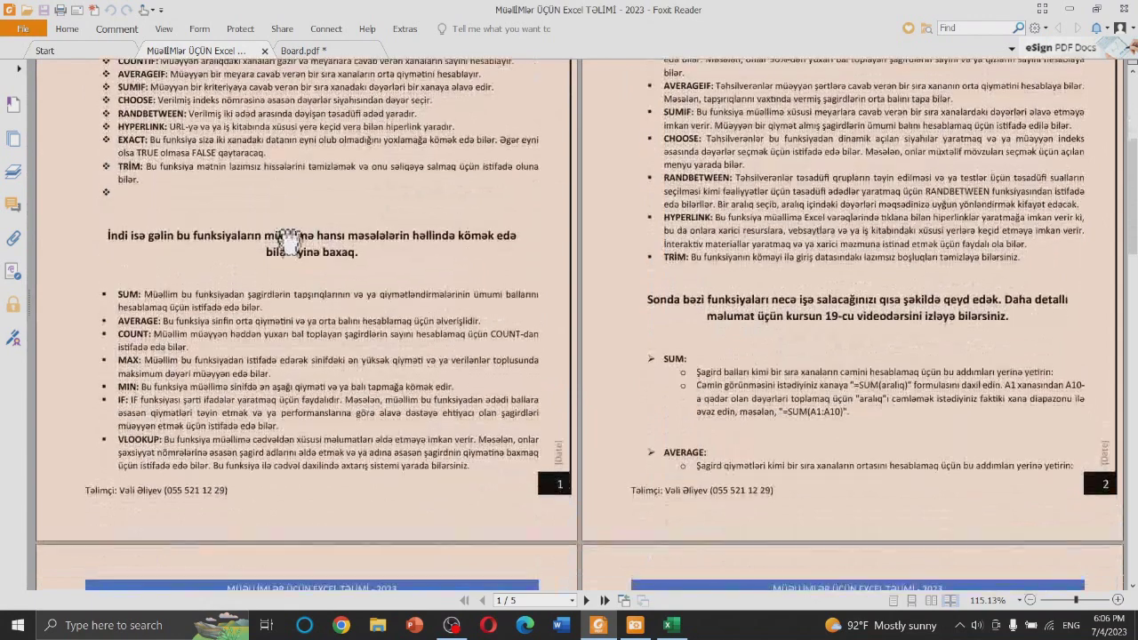
pyautogui.keyDown('ctrl'); pyautogui.scroll(3, 134, 338); pyautogui.keyUp('ctrl')
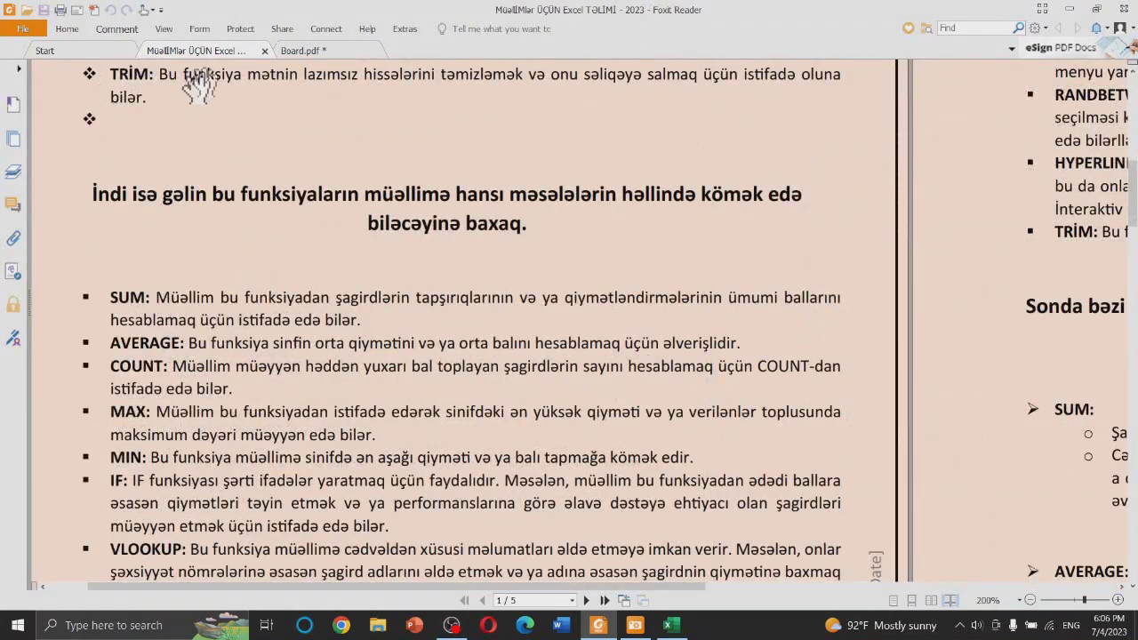
pyautogui.click(164, 29)
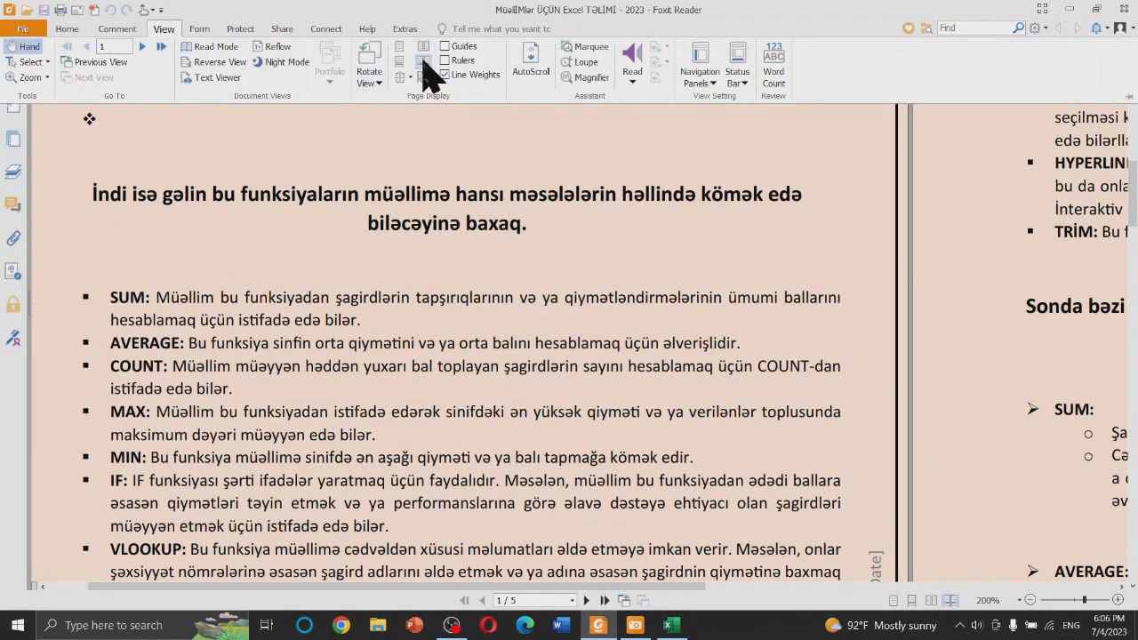
pyautogui.click(399, 61)
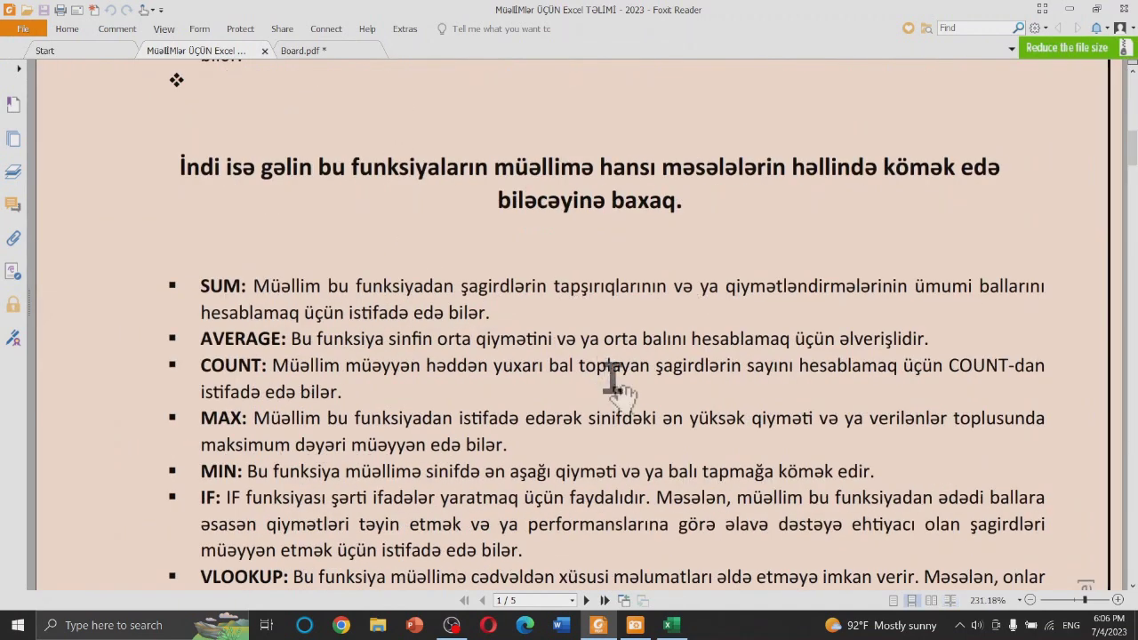
pyautogui.keyDown('ctrl'); pyautogui.scroll(1, 738, 222); pyautogui.keyUp('ctrl')
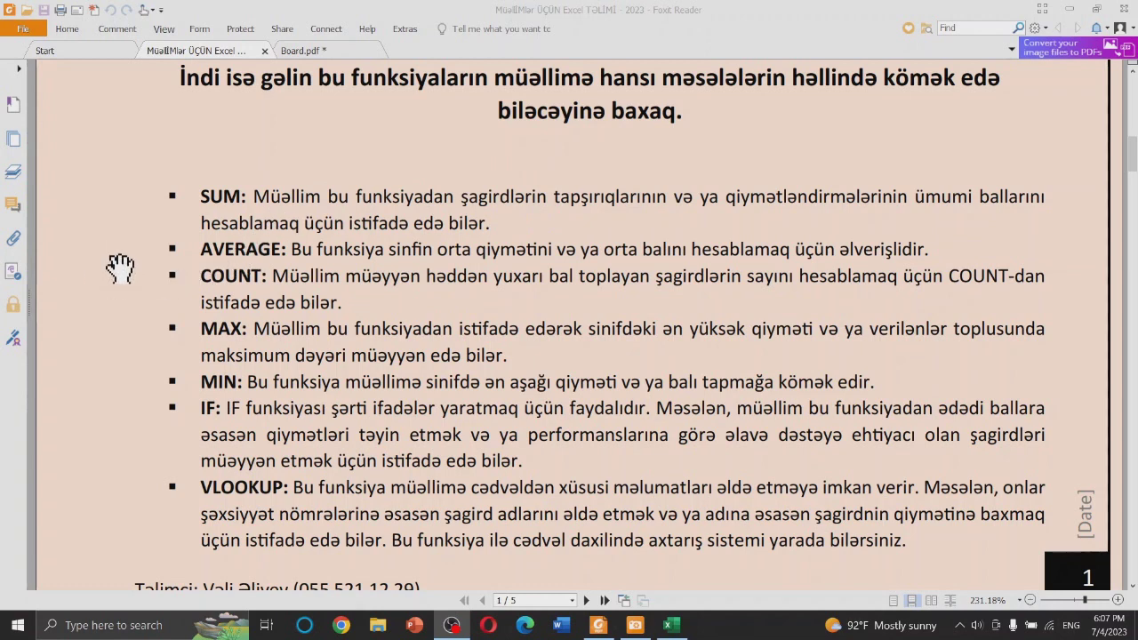
pyautogui.moveTo(114, 284); pyautogui.dragTo(105, 253)
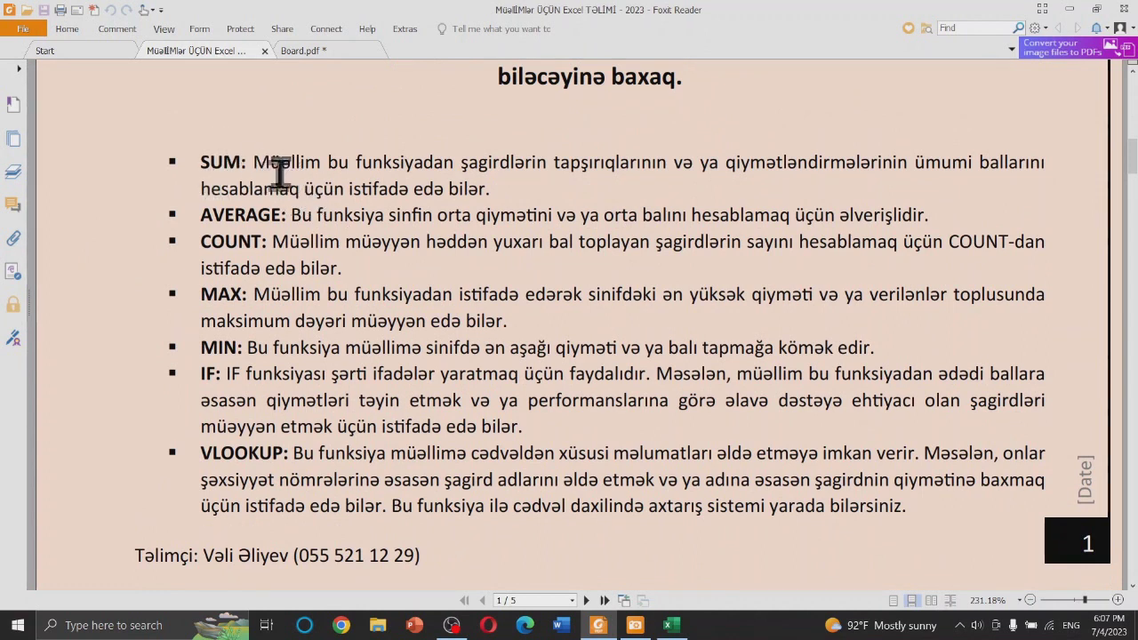
pyautogui.click(681, 628)
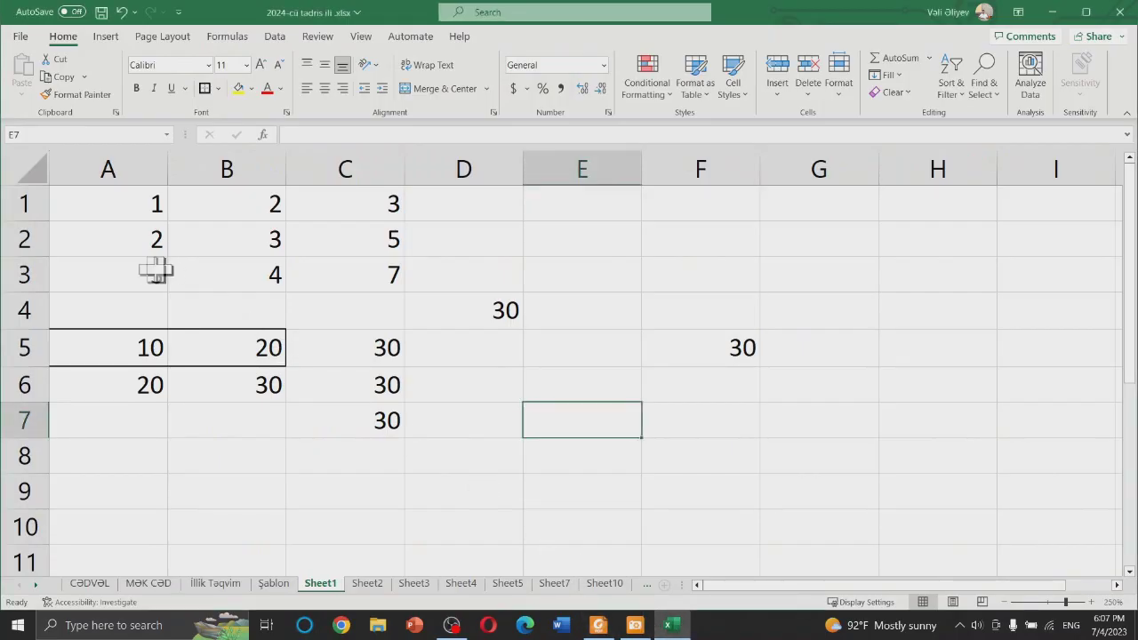
# Step: Delete rows 1–8 to clear the old values, then enter 1 in A1
pyautogui.moveTo(27, 204); pyautogui.dragTo(9, 464)
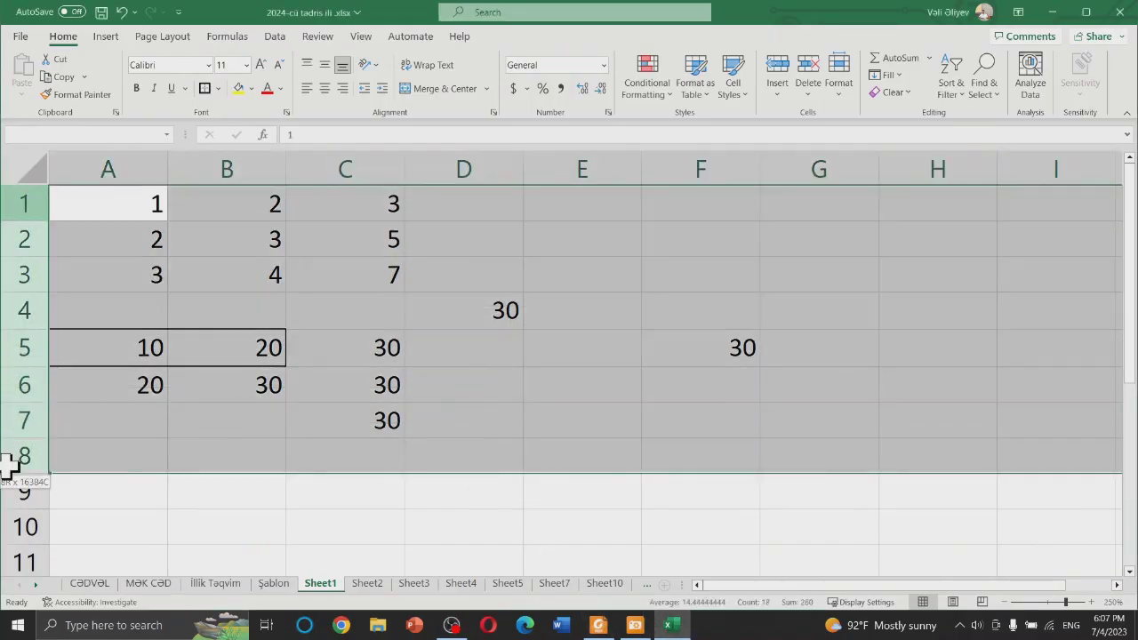
pyautogui.rightClick(15, 386)
pyautogui.click(89, 272)
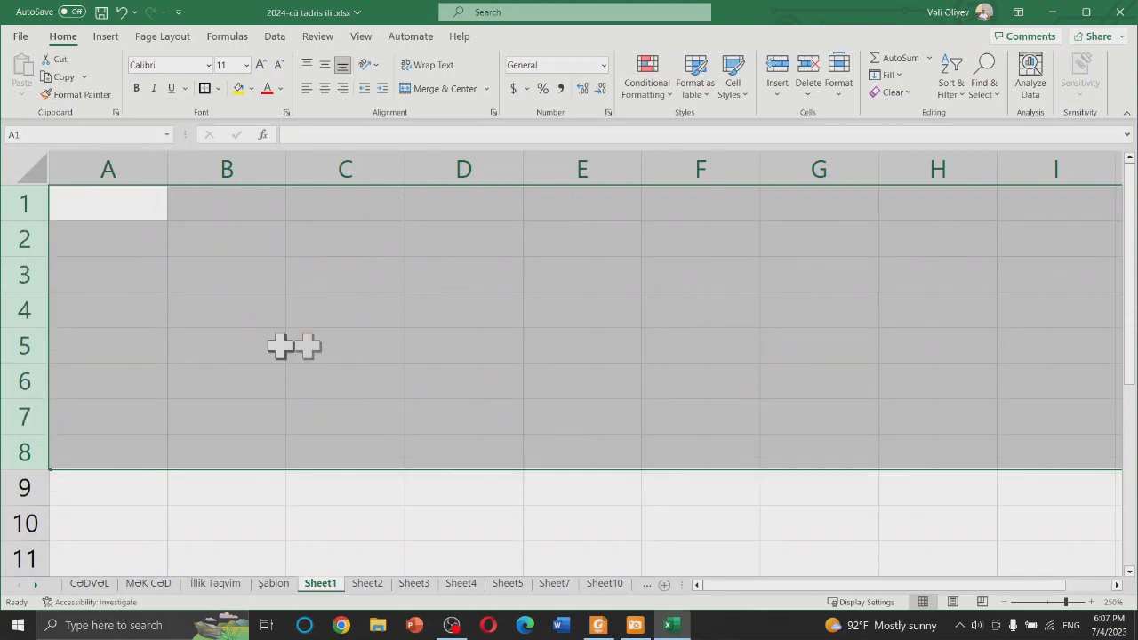
pyautogui.click(298, 316)
pyautogui.click(149, 203)
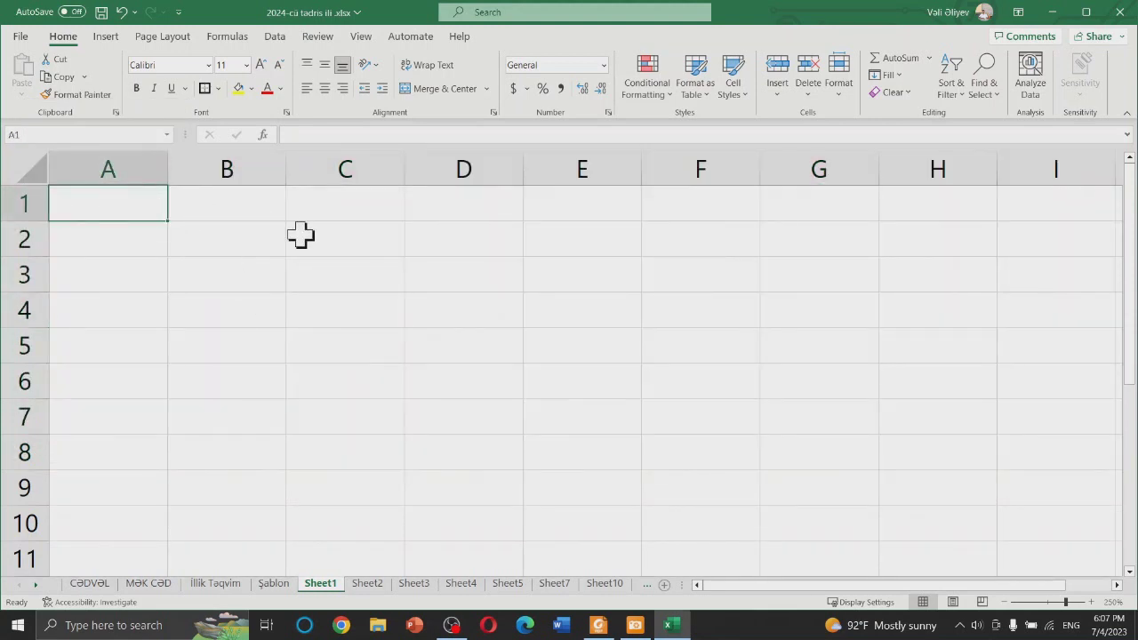
pyautogui.write('1')
pyautogui.press('Return')
# Step: Enter 2 in A2 and fill the series down to 10 in A10
pyautogui.write('2')
pyautogui.press('Return')
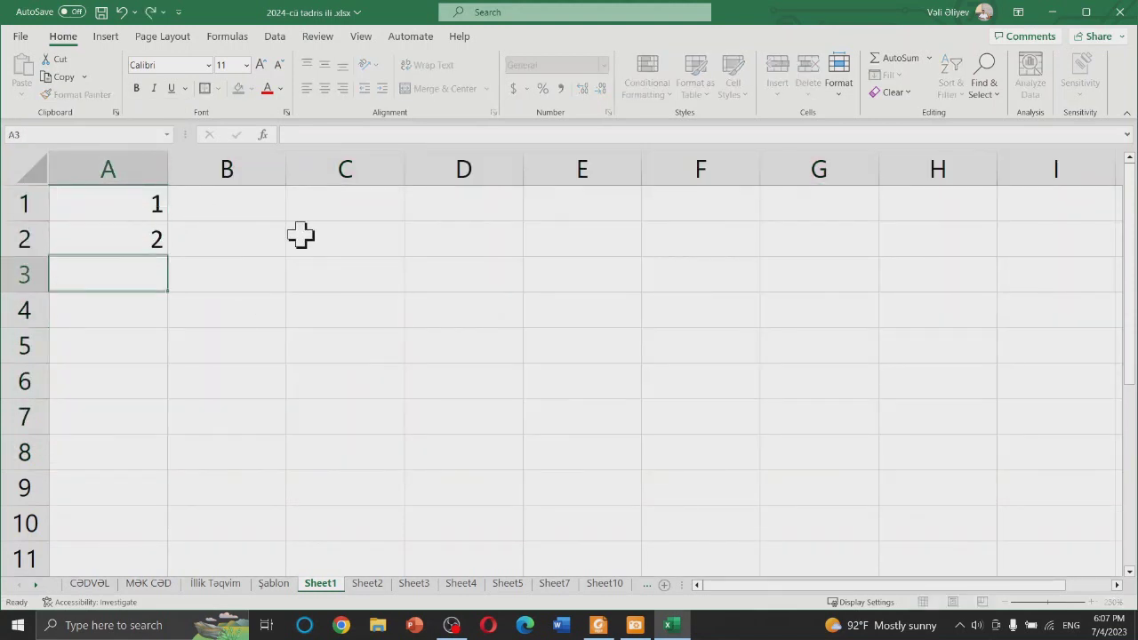
pyautogui.moveTo(107, 203)
pyautogui.mouseDown()
pyautogui.moveTo(158, 254)
pyautogui.moveTo(143, 533)
pyautogui.mouseUp()
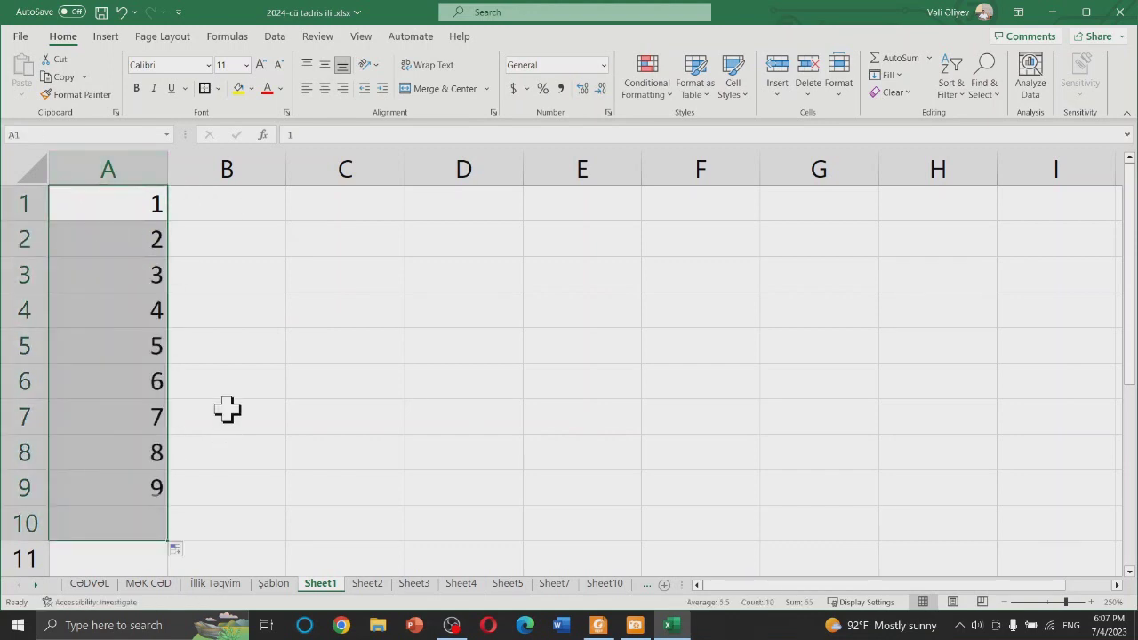
pyautogui.click(271, 349)
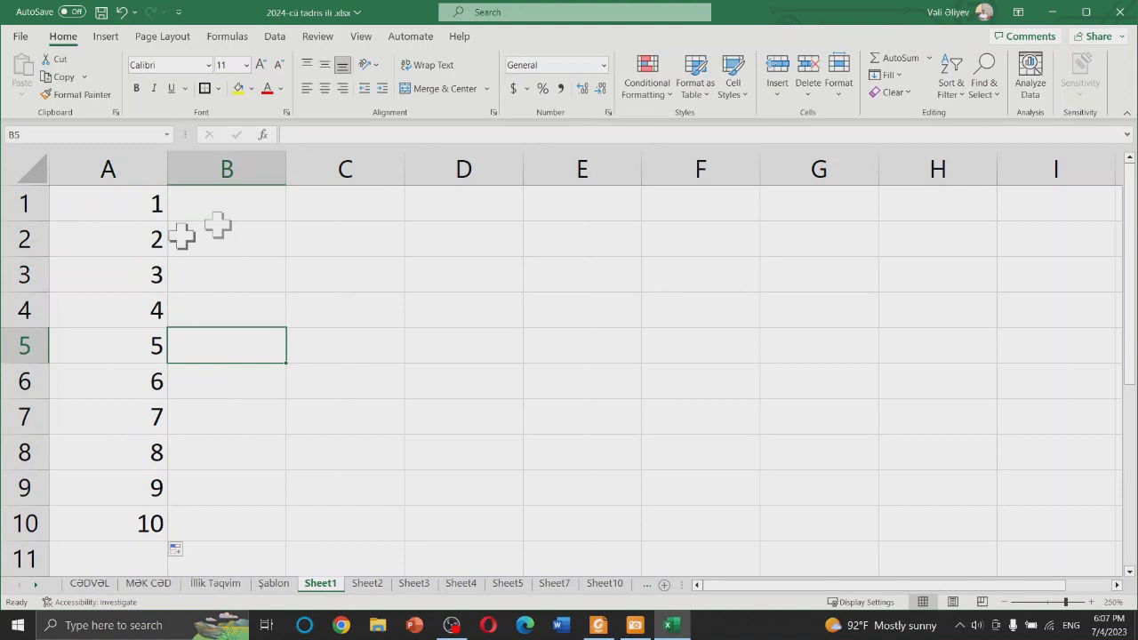
pyautogui.click(337, 203)
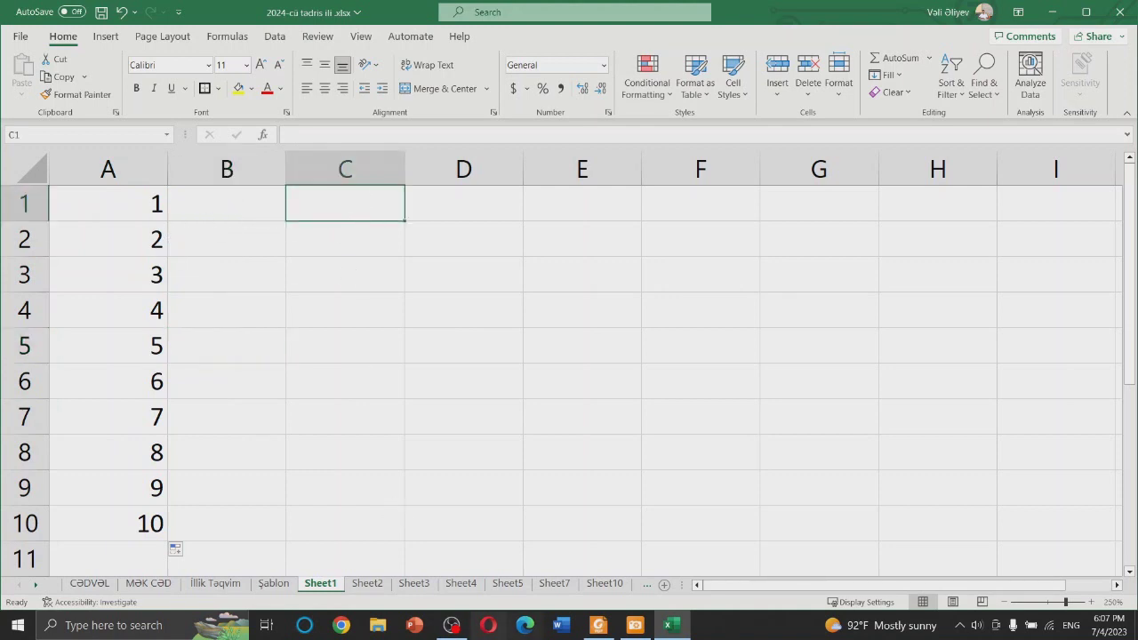
pyautogui.click(602, 626)
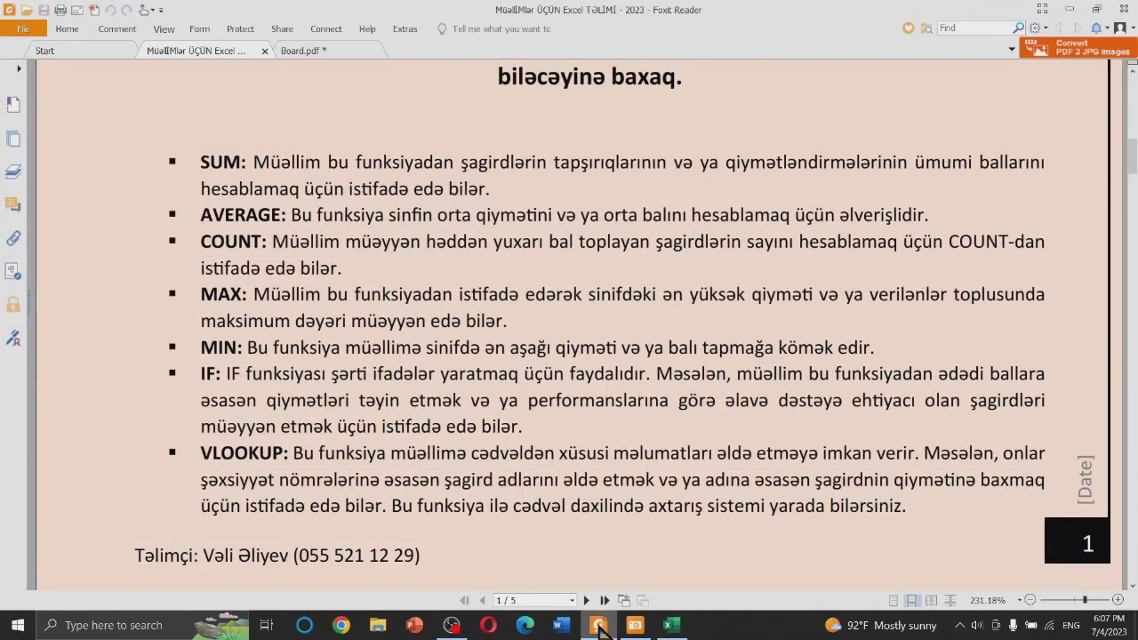
pyautogui.click(599, 626)
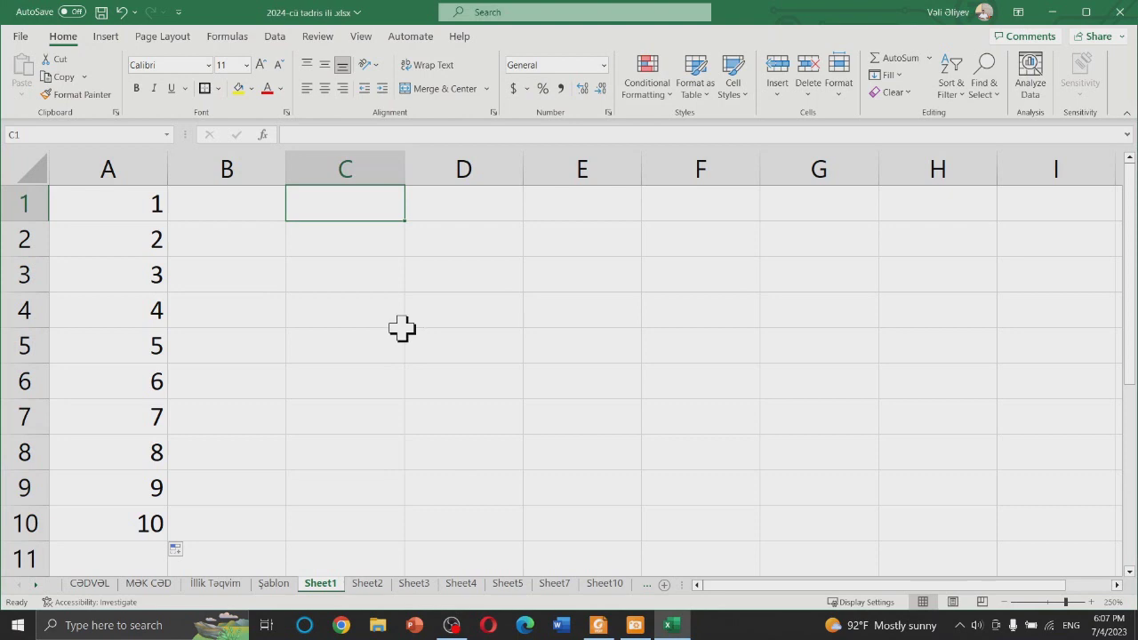
# Step: Enter =SUM(A1:A10) in C1, giving a total of 55
pyautogui.write('sum')
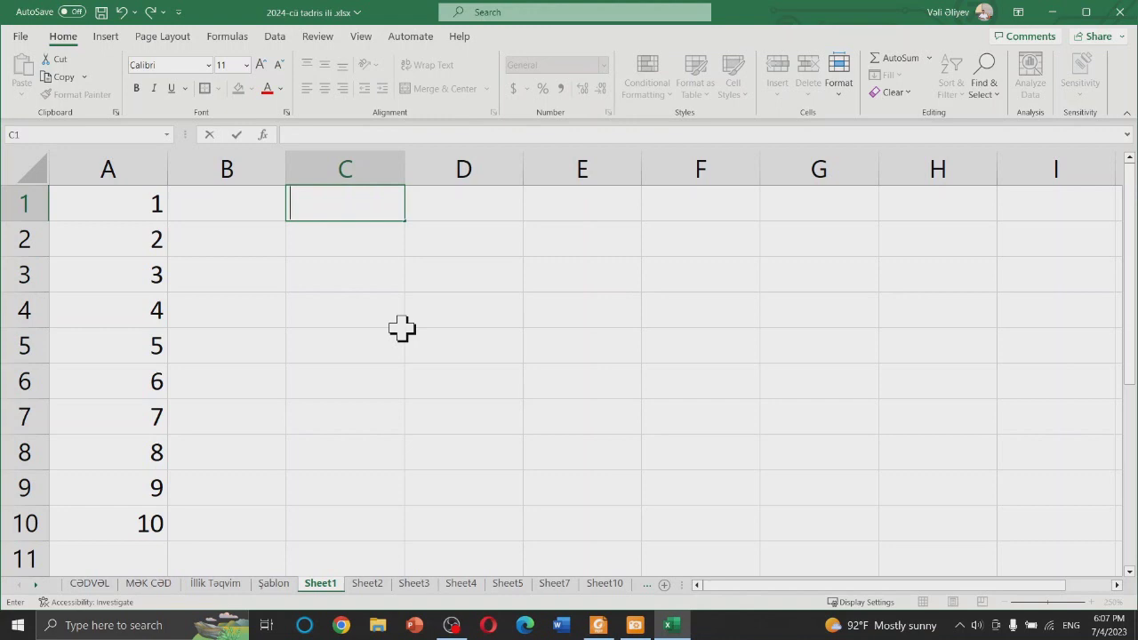
pyautogui.write('=')
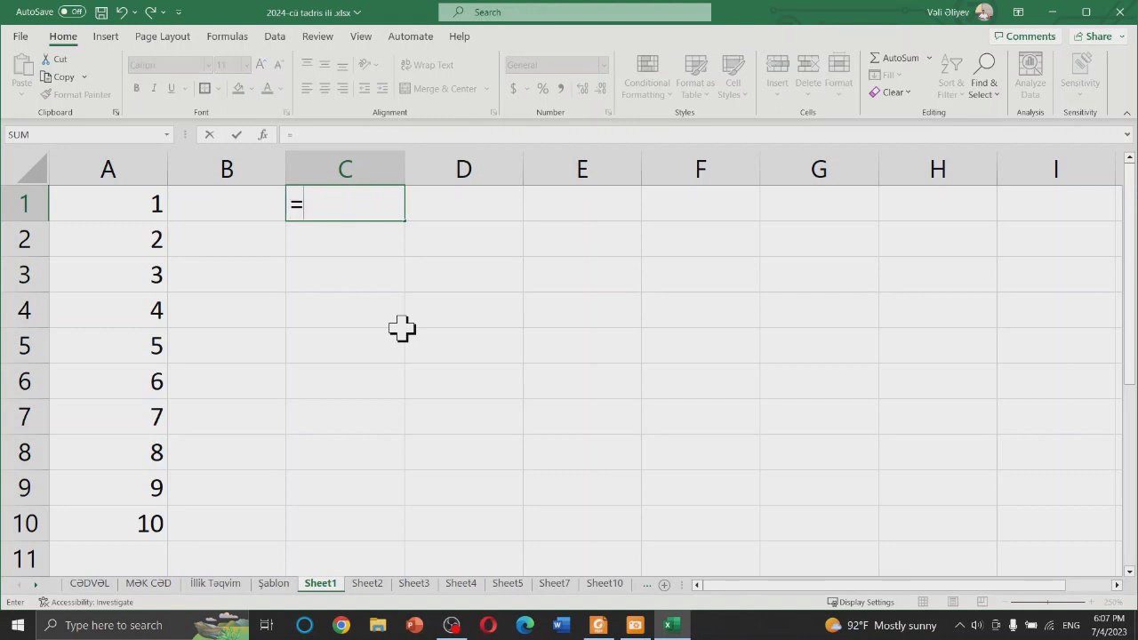
pyautogui.write('SU')
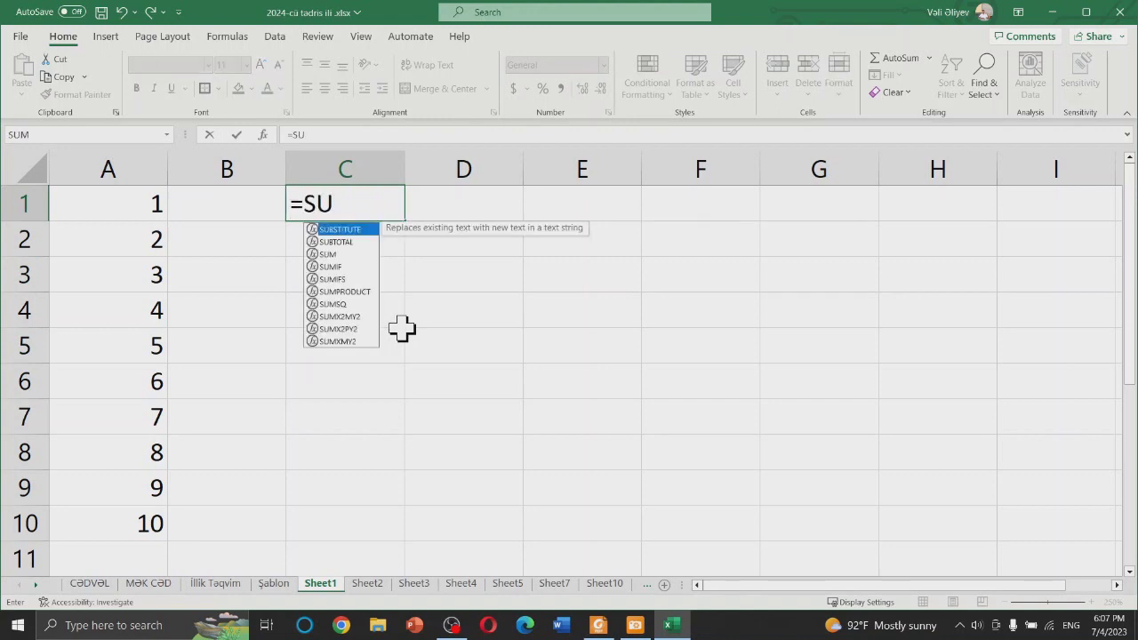
pyautogui.write('M')
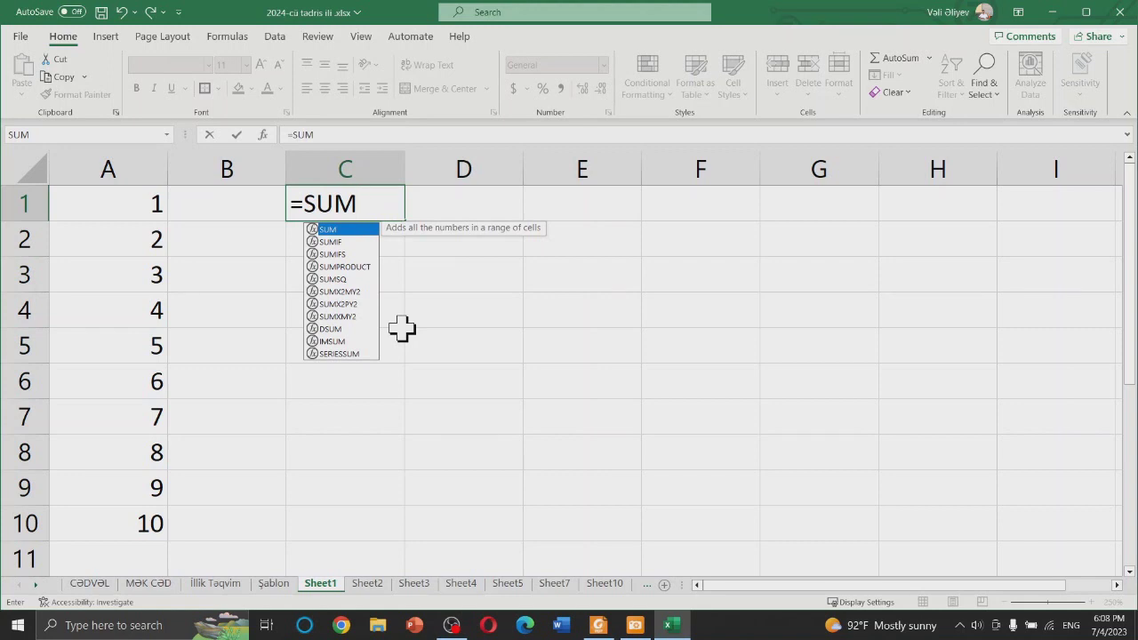
pyautogui.write('(')
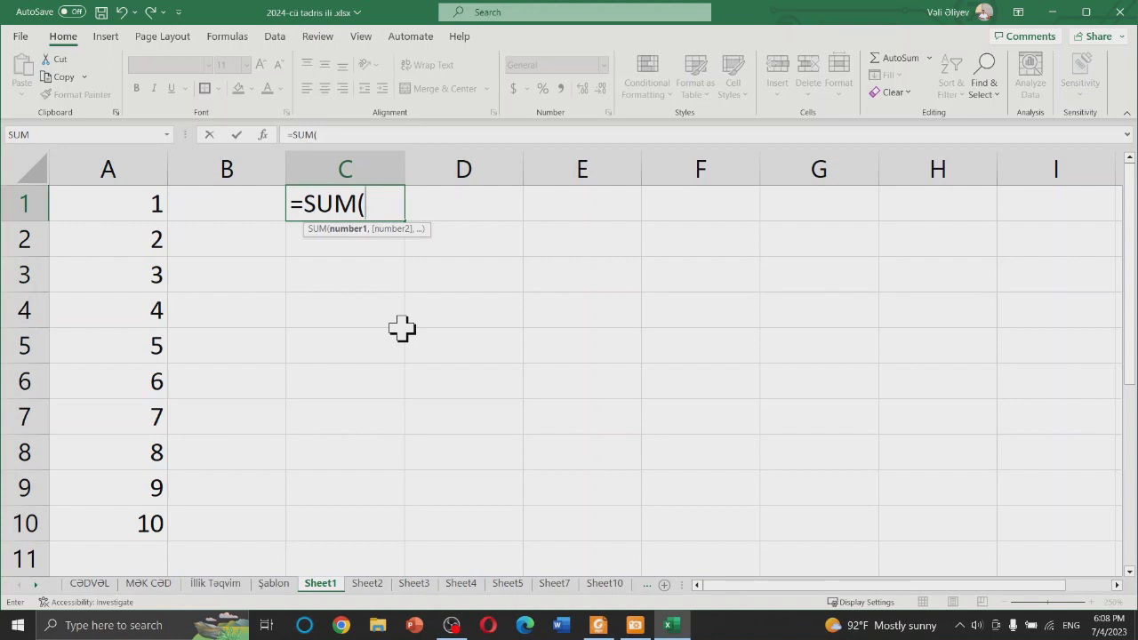
pyautogui.click(140, 203)
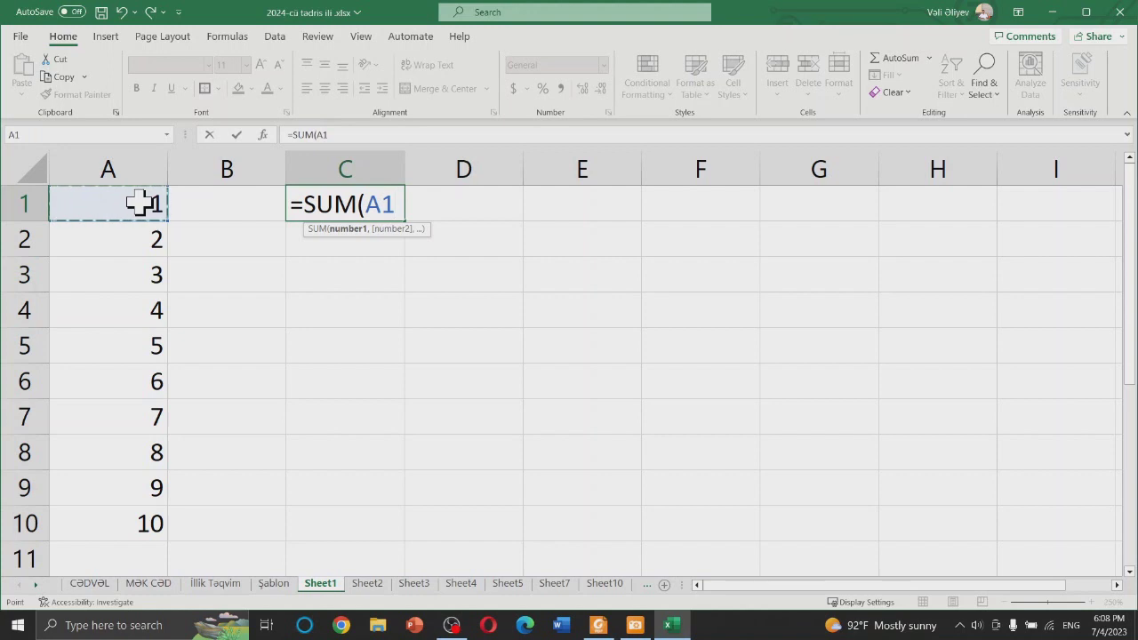
pyautogui.moveTo(139, 204); pyautogui.dragTo(126, 534)
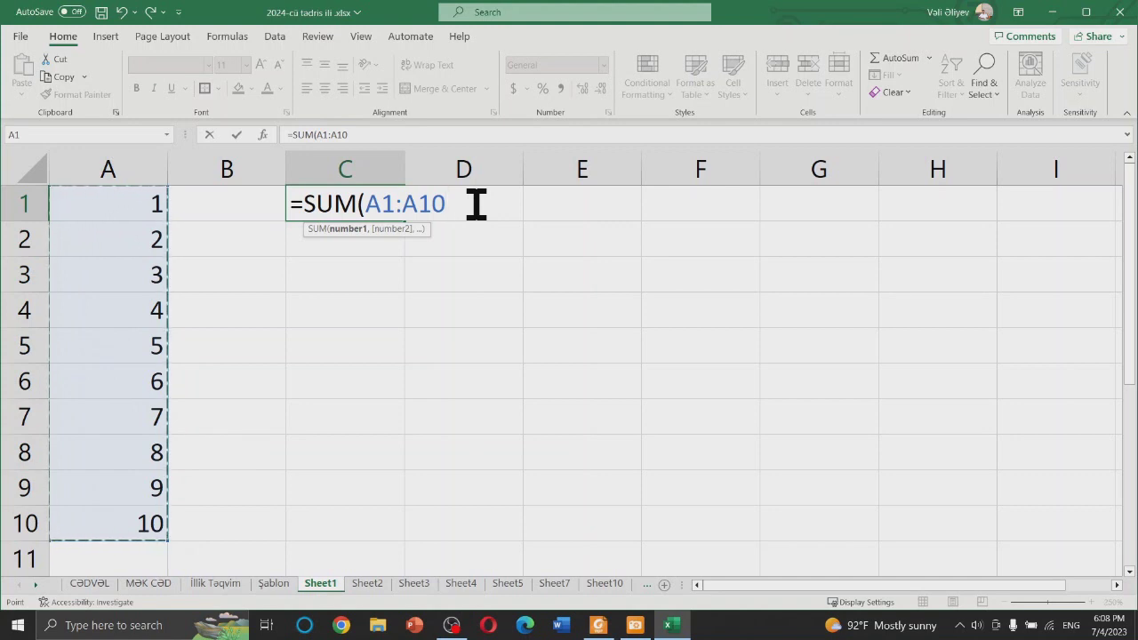
pyautogui.write(')')
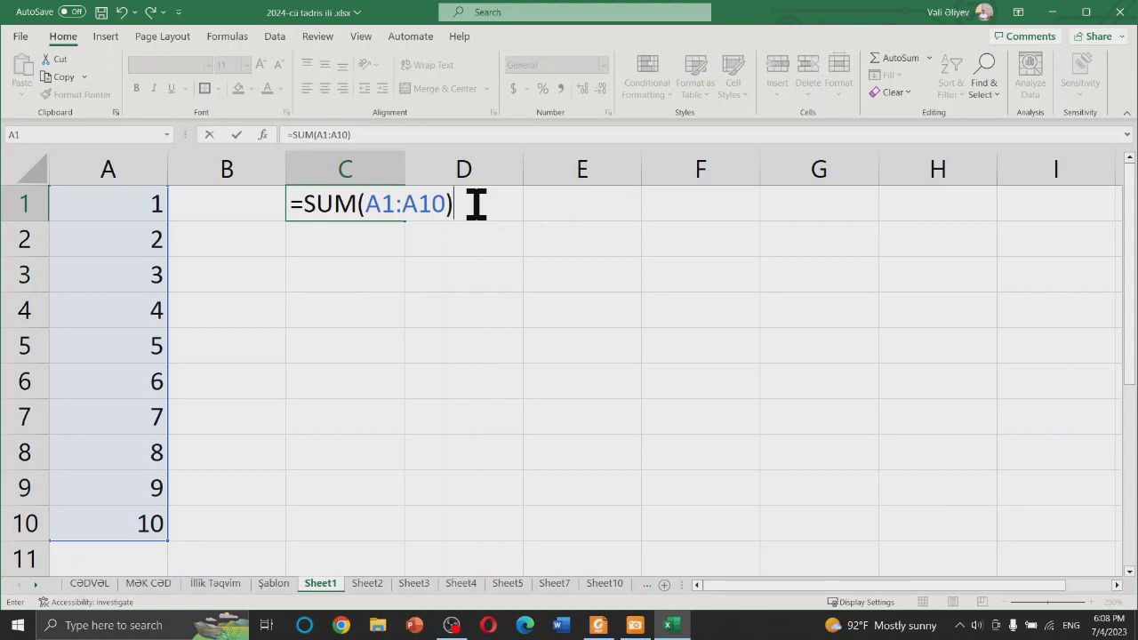
pyautogui.press('Return')
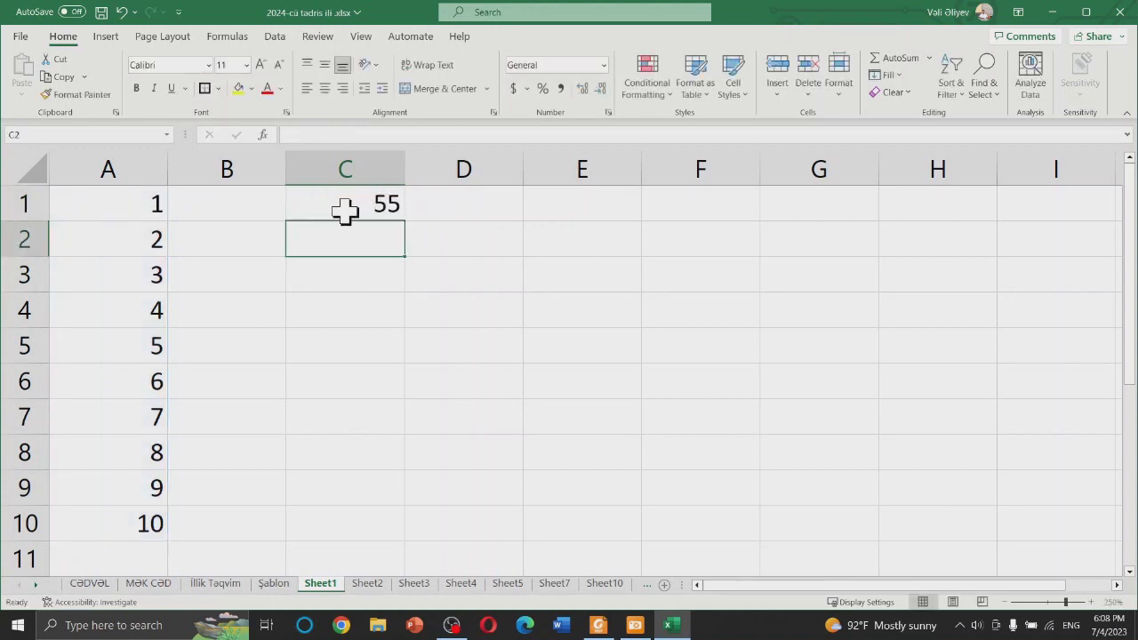
pyautogui.click(347, 211)
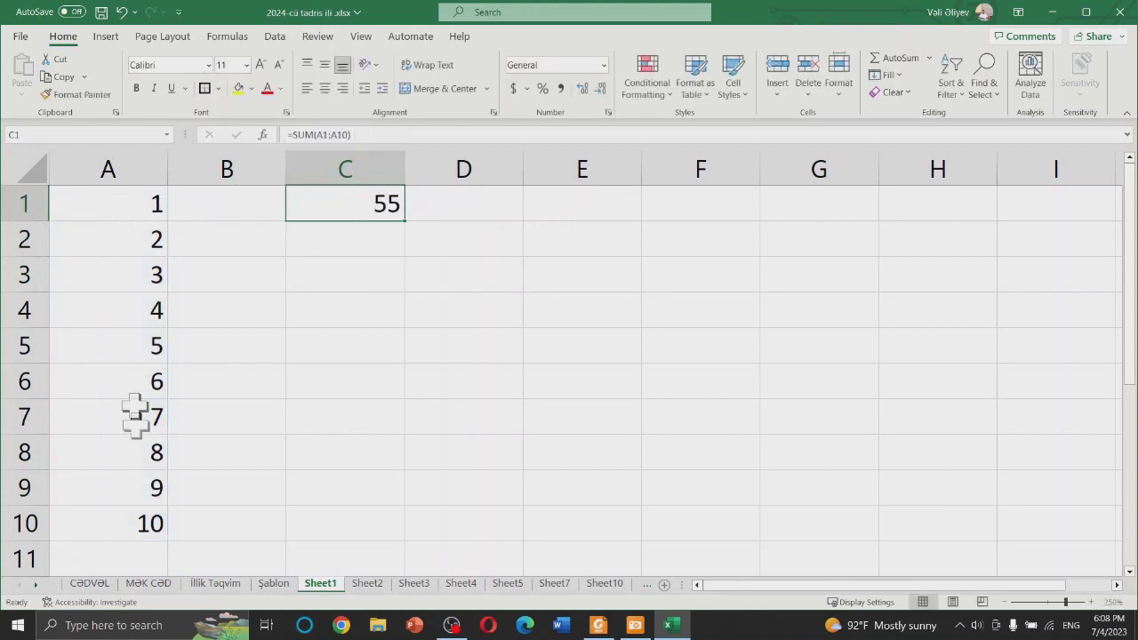
# Step: Change A1 to 10 and copy it down column A to A10
pyautogui.click(146, 202)
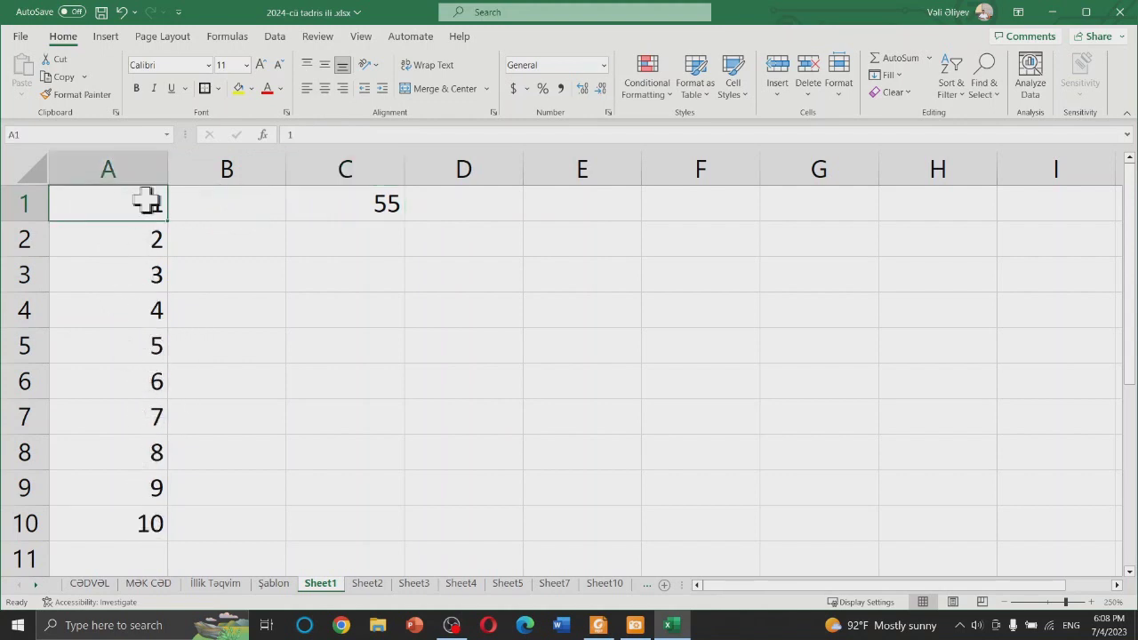
pyautogui.write('10')
pyautogui.press('Return')
pyautogui.click(149, 203)
pyautogui.moveTo(169, 223); pyautogui.dragTo(176, 520)
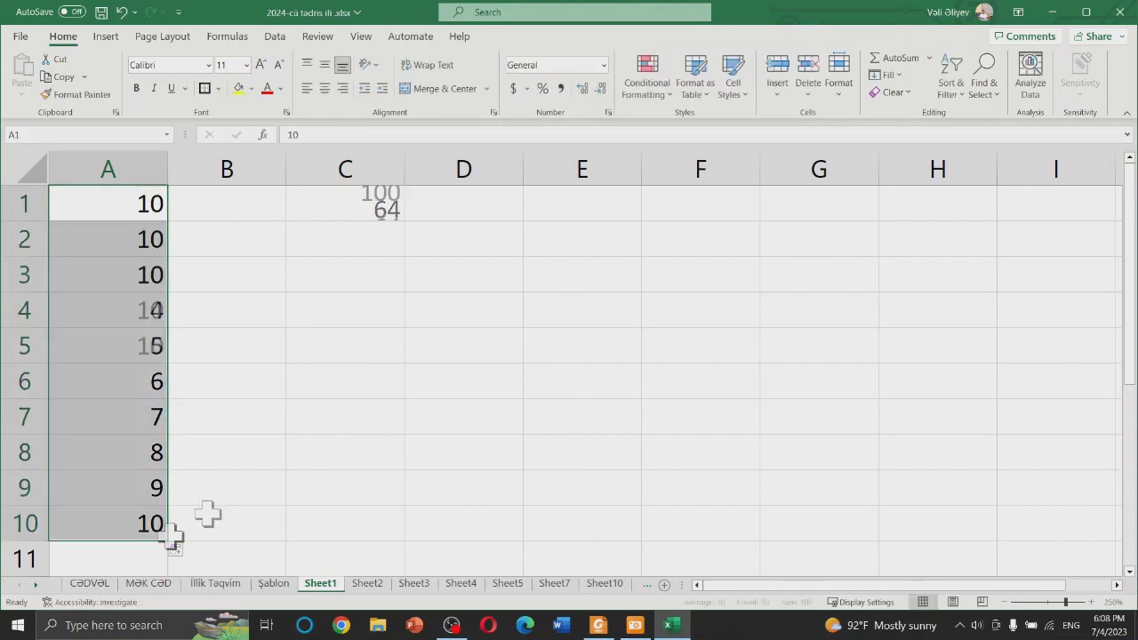
pyautogui.click(296, 416)
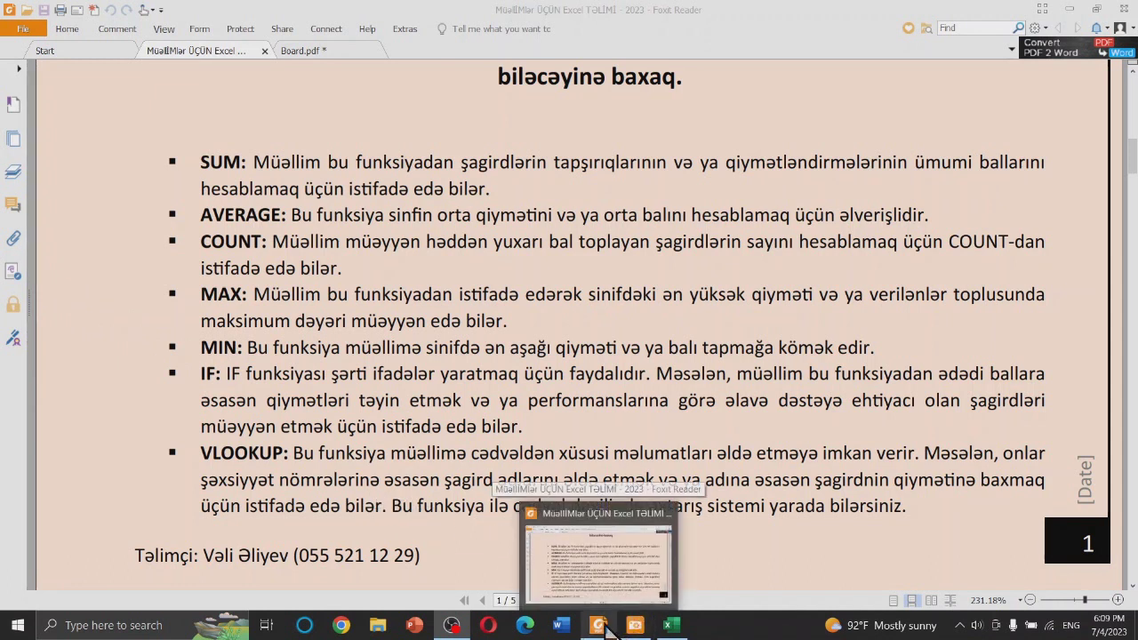
# Step: Undo the fill and the A1 edit, restoring 1 through 10 and C1's 55
pyautogui.click(607, 628)
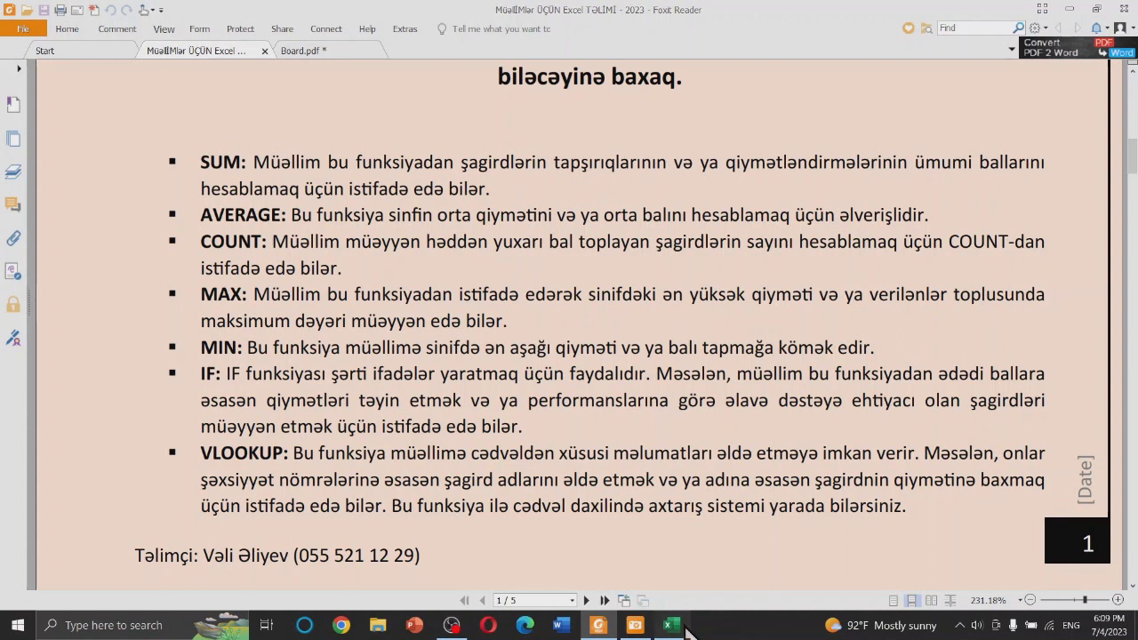
pyautogui.click(672, 625)
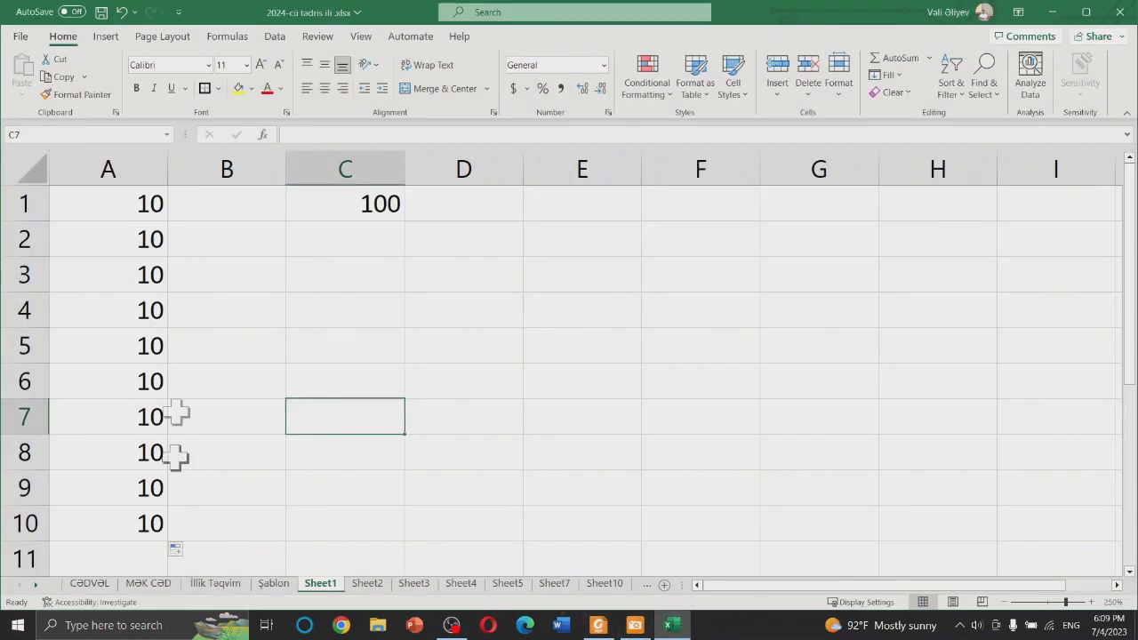
pyautogui.click(146, 279)
pyautogui.hotkey('ctrl', 'z')
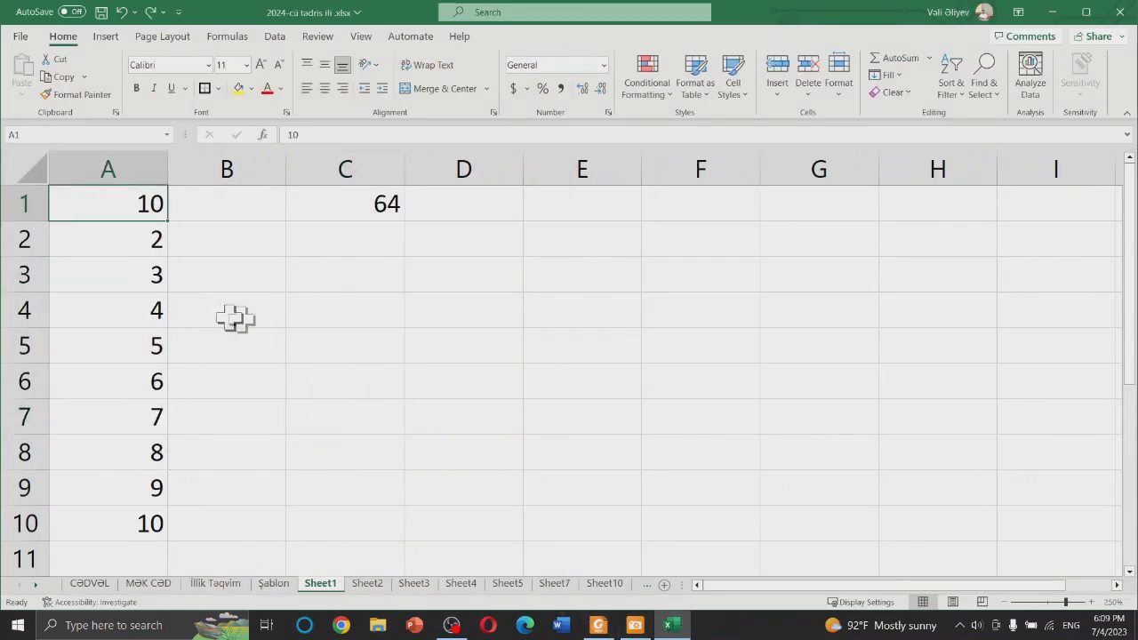
pyautogui.hotkey('ctrl', 'z')
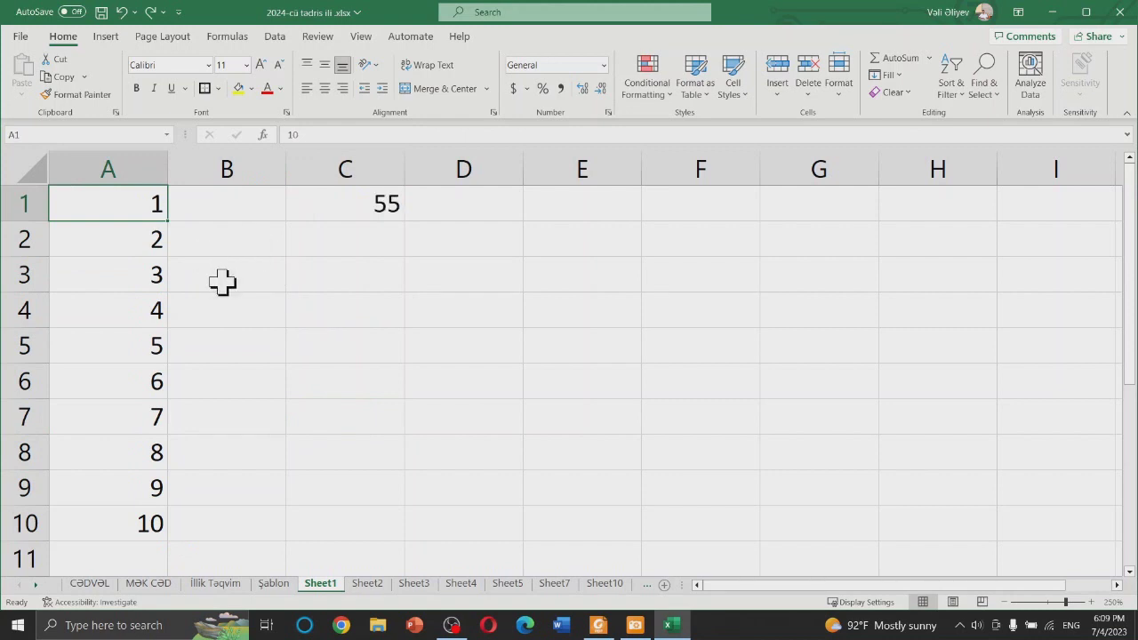
pyautogui.click(293, 317)
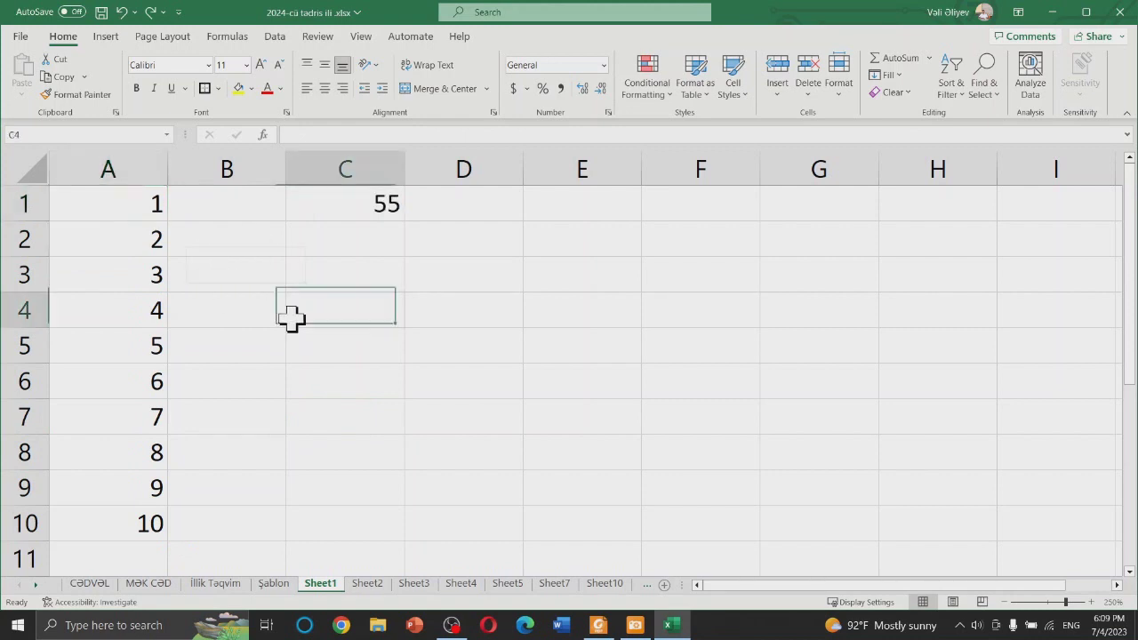
# Step: Enter =AVERAGE(A1:A10) in C2 via autocomplete, showing 5.5
pyautogui.click(387, 240)
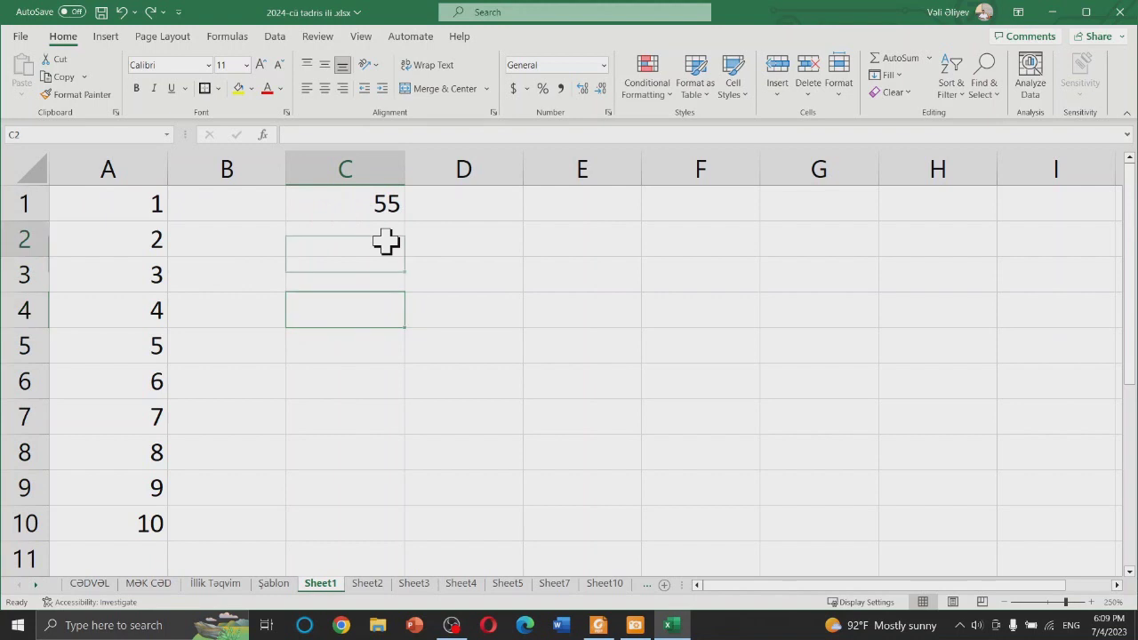
pyautogui.write('=')
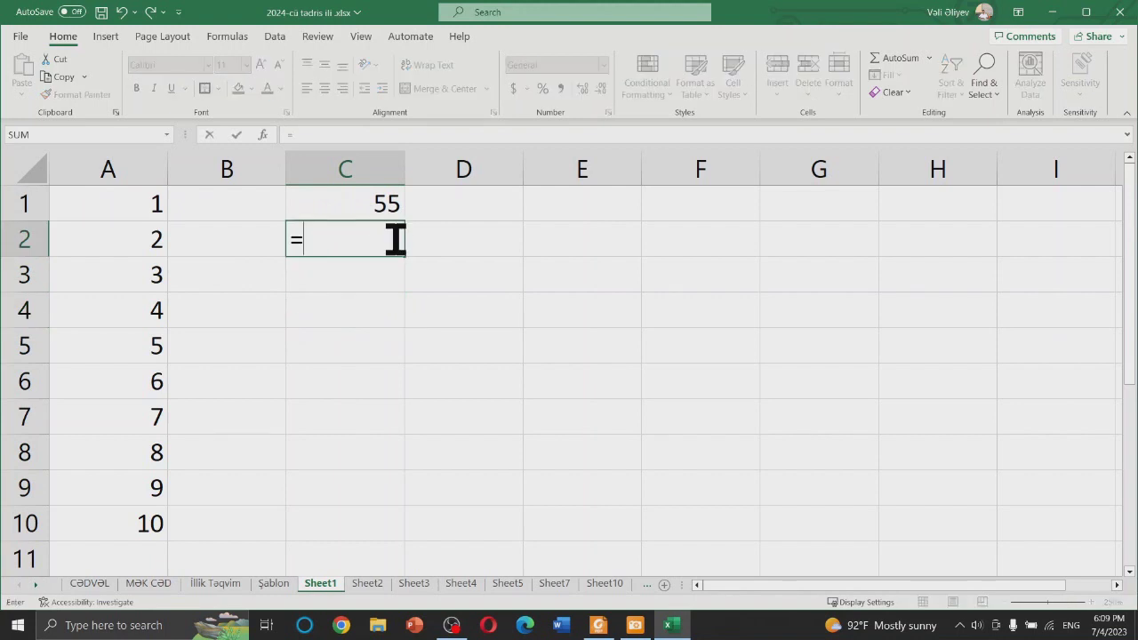
pyautogui.write('av')
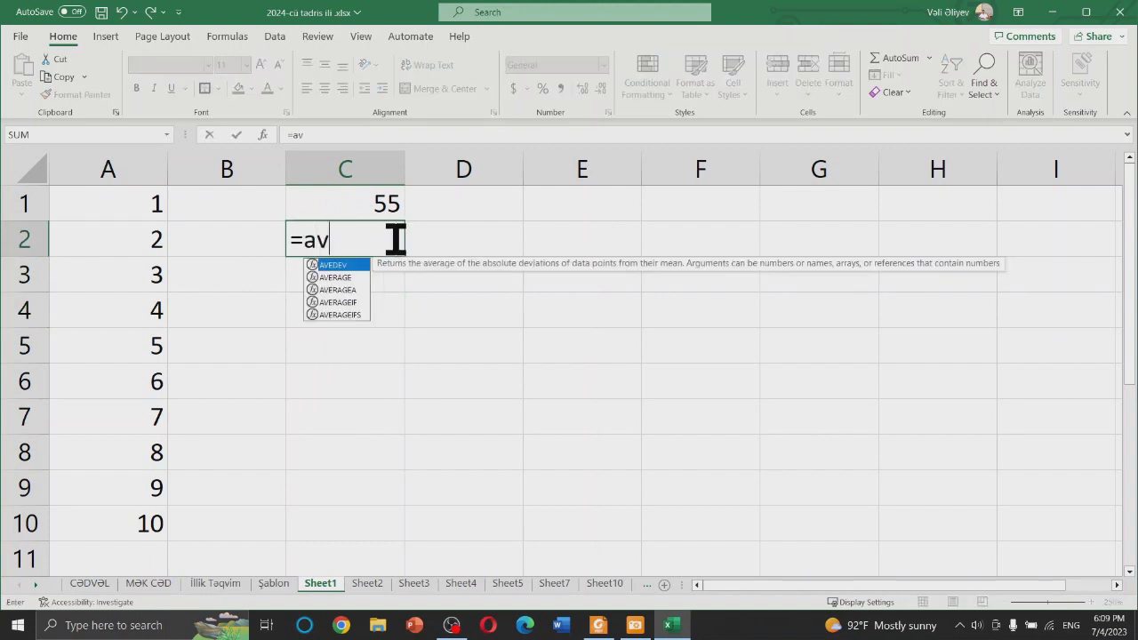
pyautogui.press('Down')
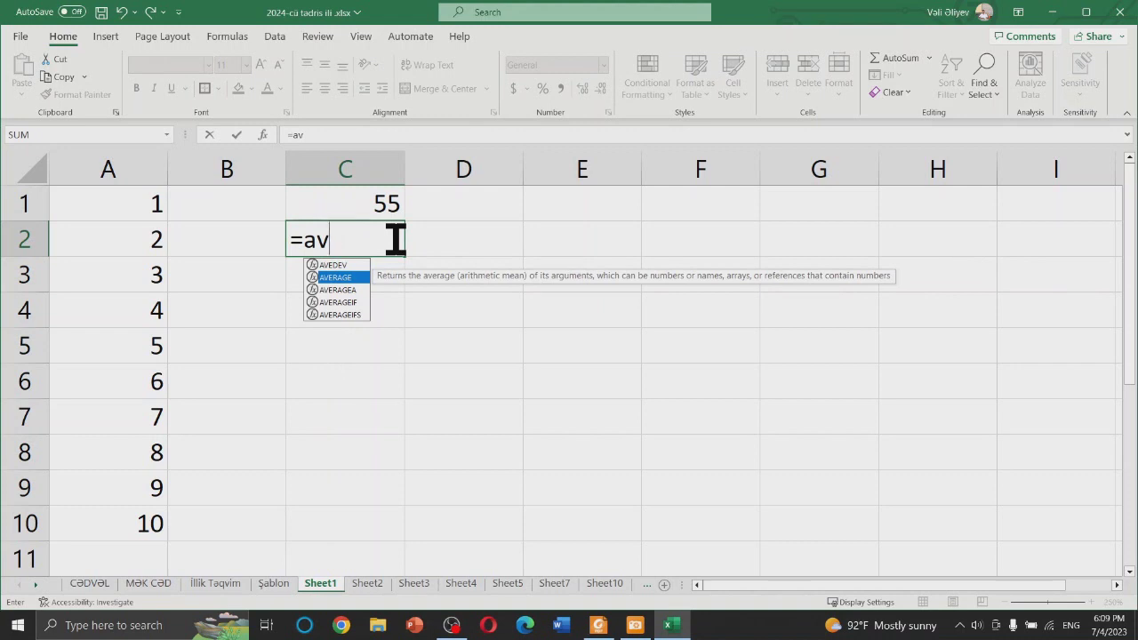
pyautogui.press('Escape')
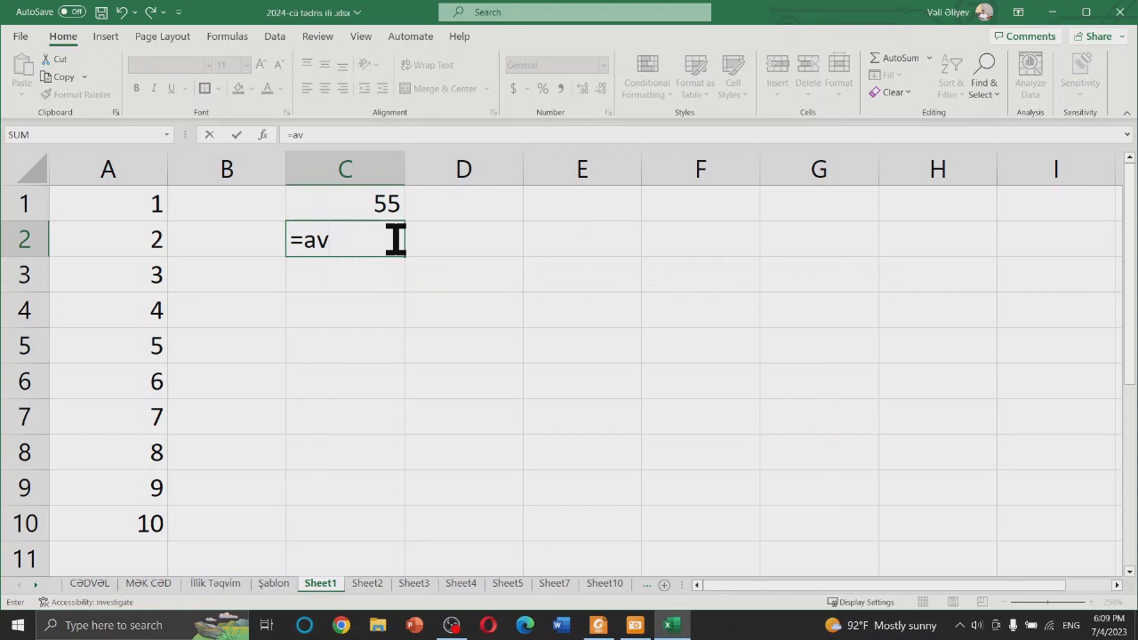
pyautogui.press('BackSpace')
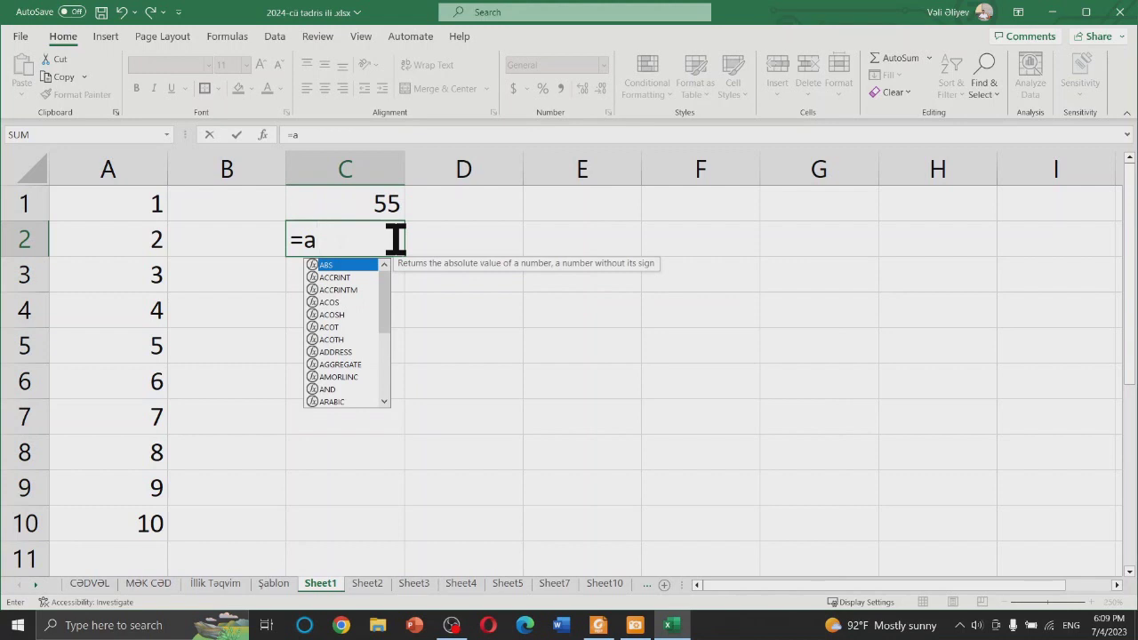
pyautogui.write('v')
pyautogui.press('Down')
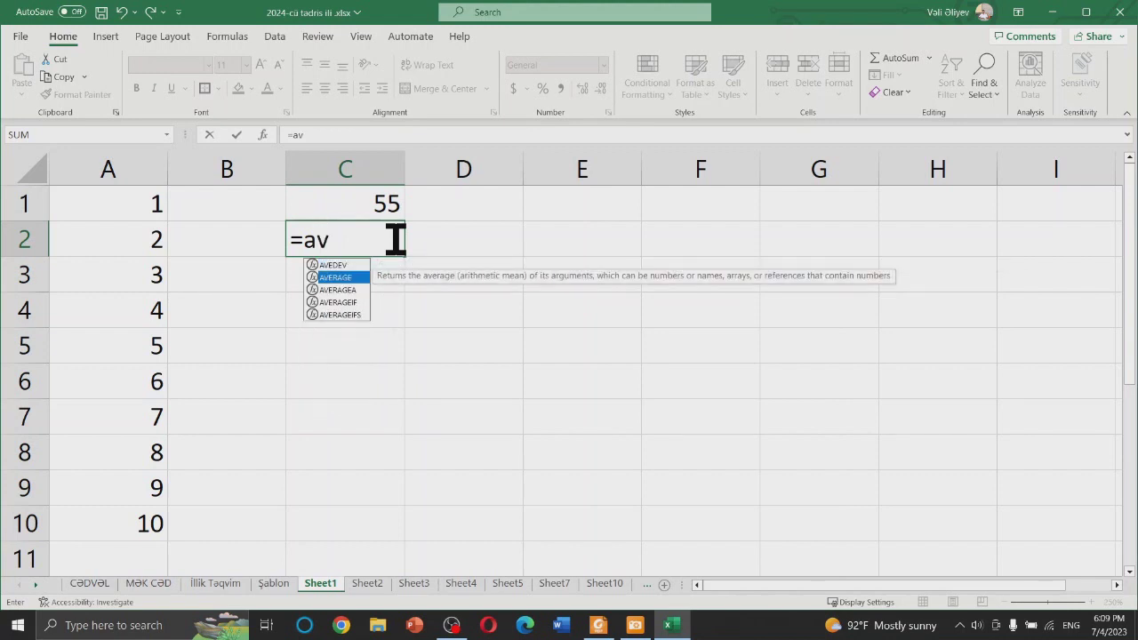
pyautogui.press('Tab')
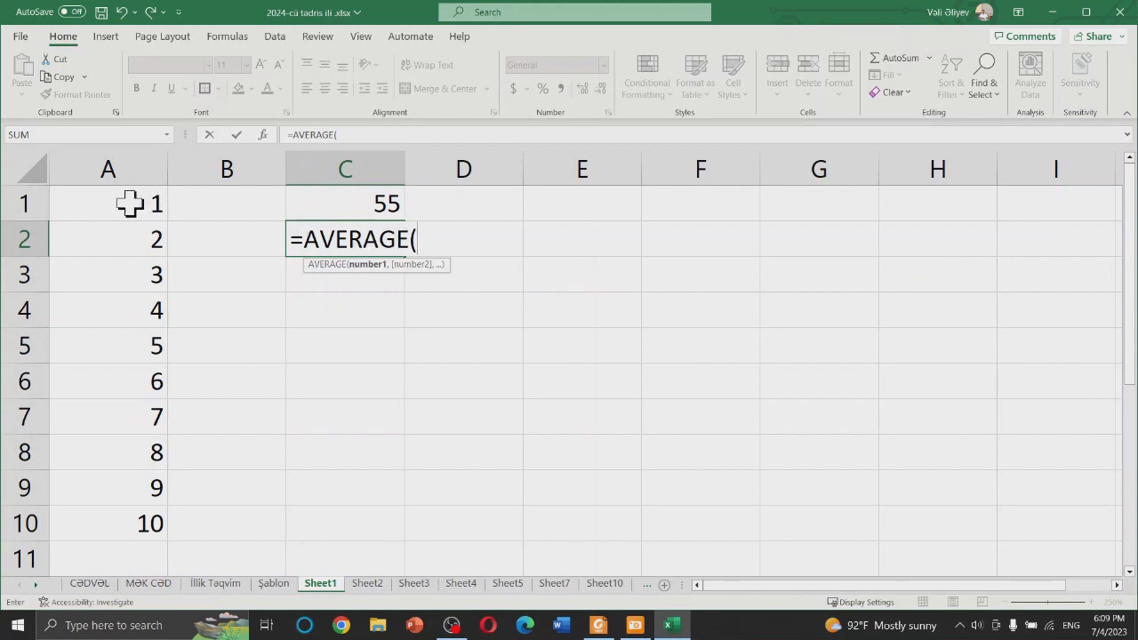
pyautogui.moveTo(133, 204); pyautogui.dragTo(104, 511)
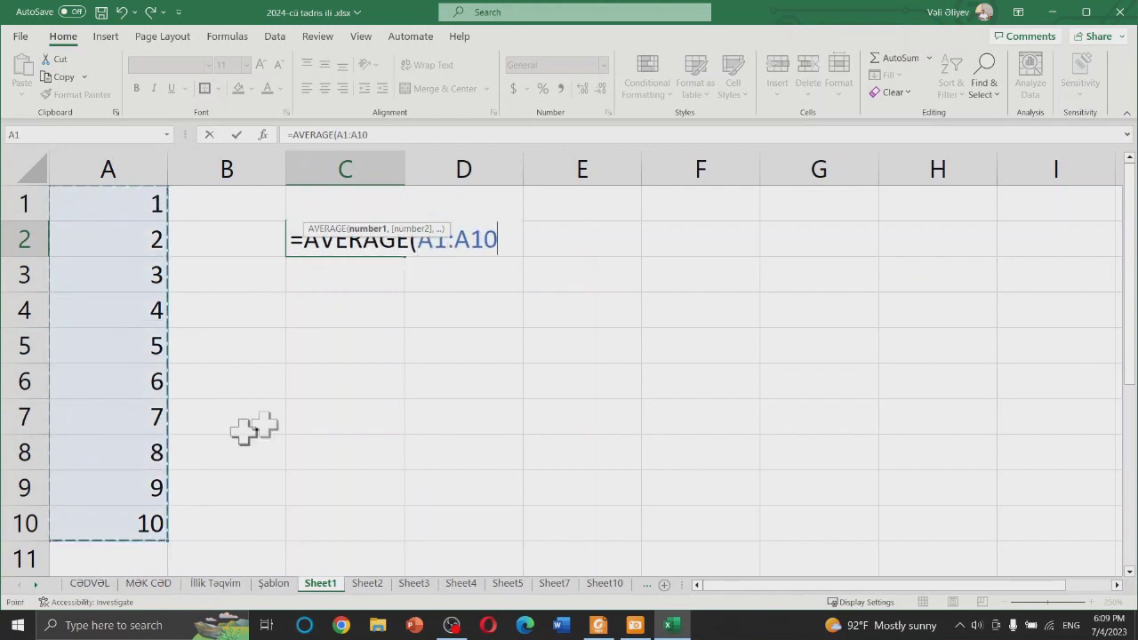
pyautogui.write(')')
pyautogui.press('Return')
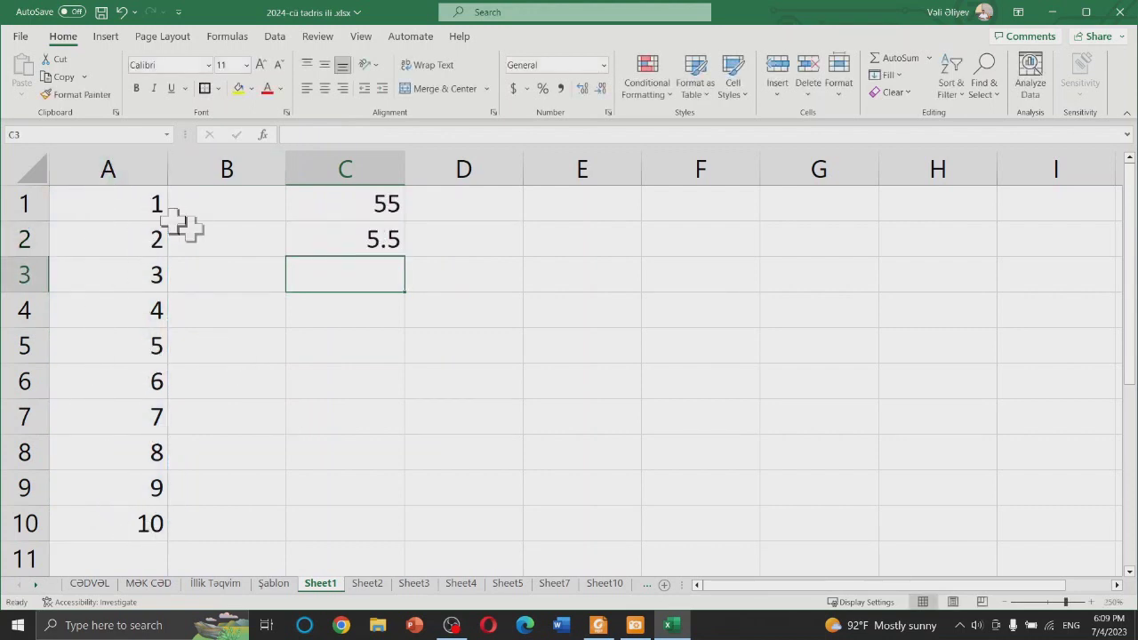
pyautogui.click(397, 249)
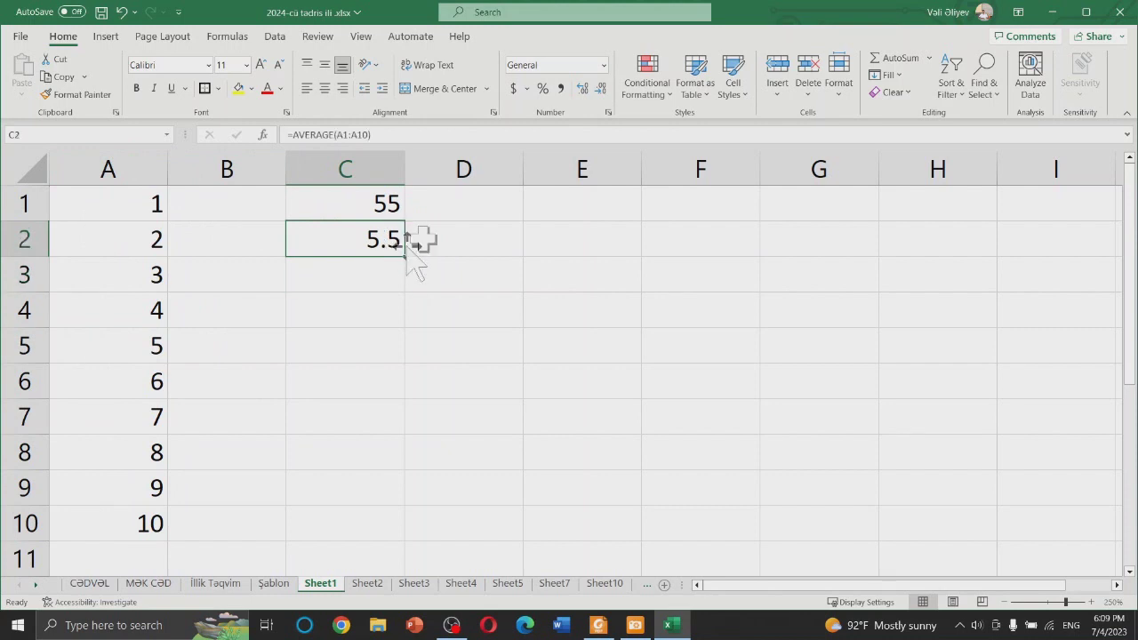
# Step: Type SUM: in B1 and ORTA: in B2, then check the PDF reference
pyautogui.click(246, 202)
pyautogui.write('S')
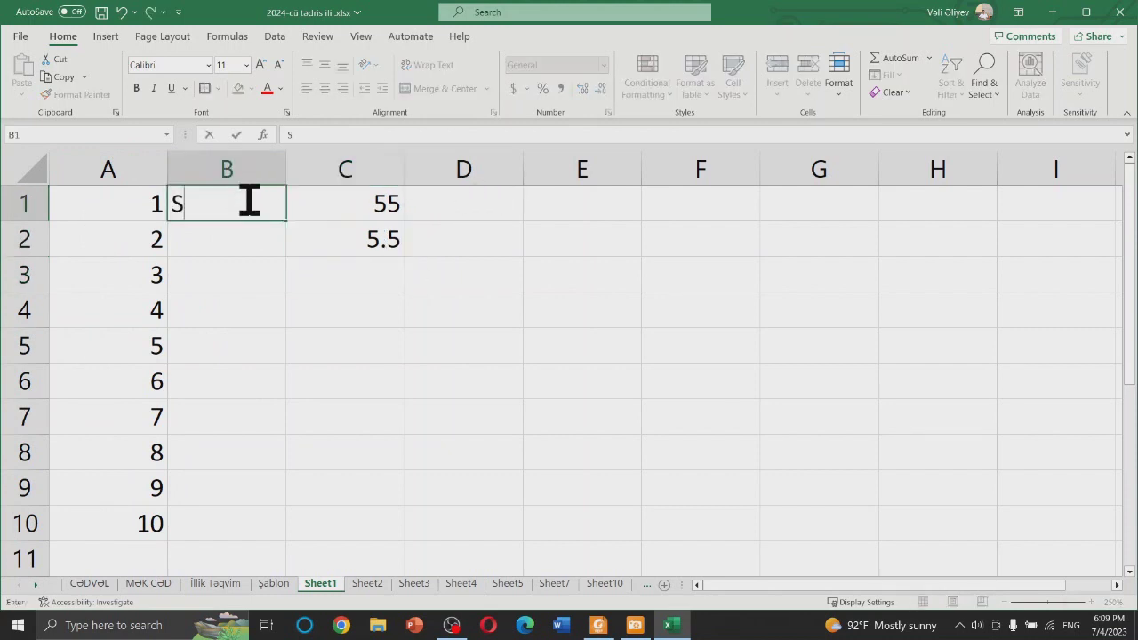
pyautogui.write('UM:')
pyautogui.click(243, 248)
pyautogui.write('ORTA:')
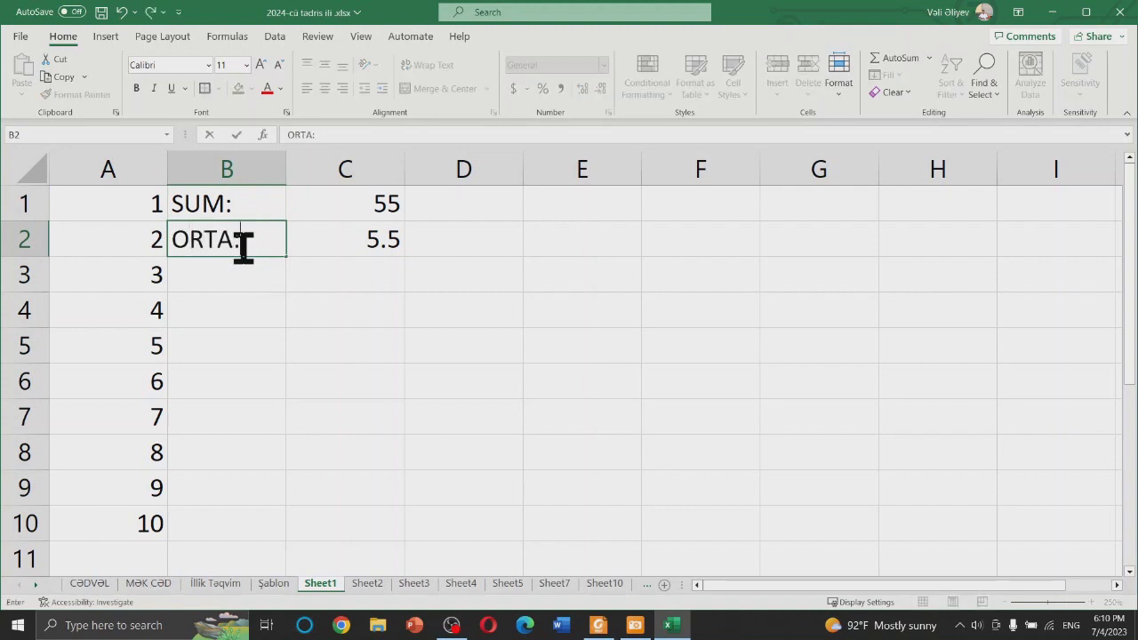
pyautogui.click(350, 308)
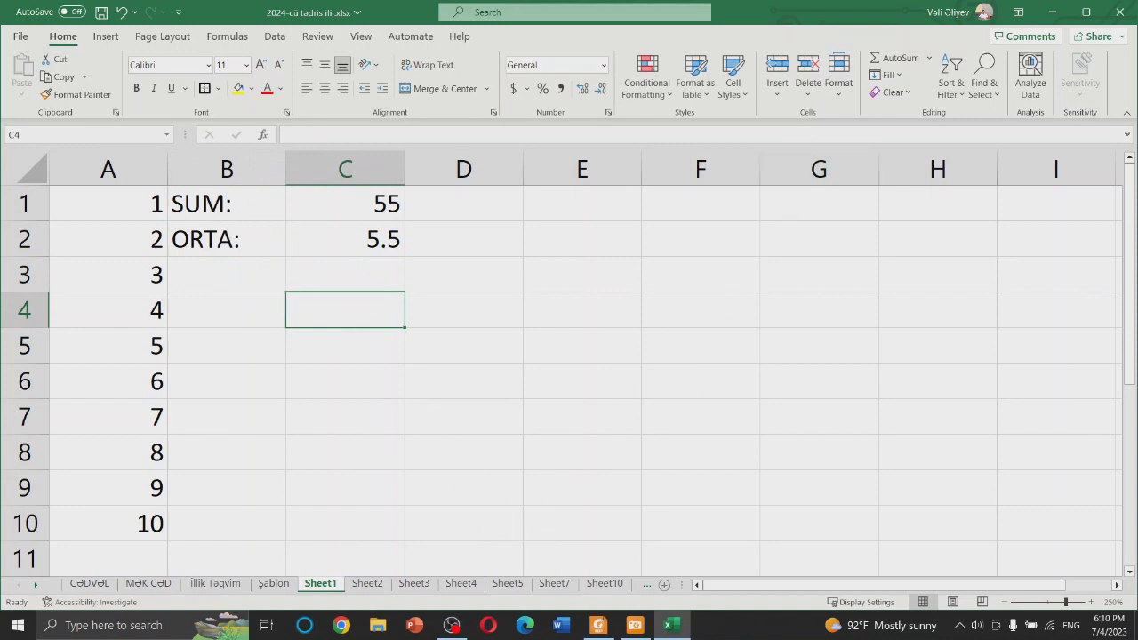
pyautogui.hotkey('alt', 'Tab')
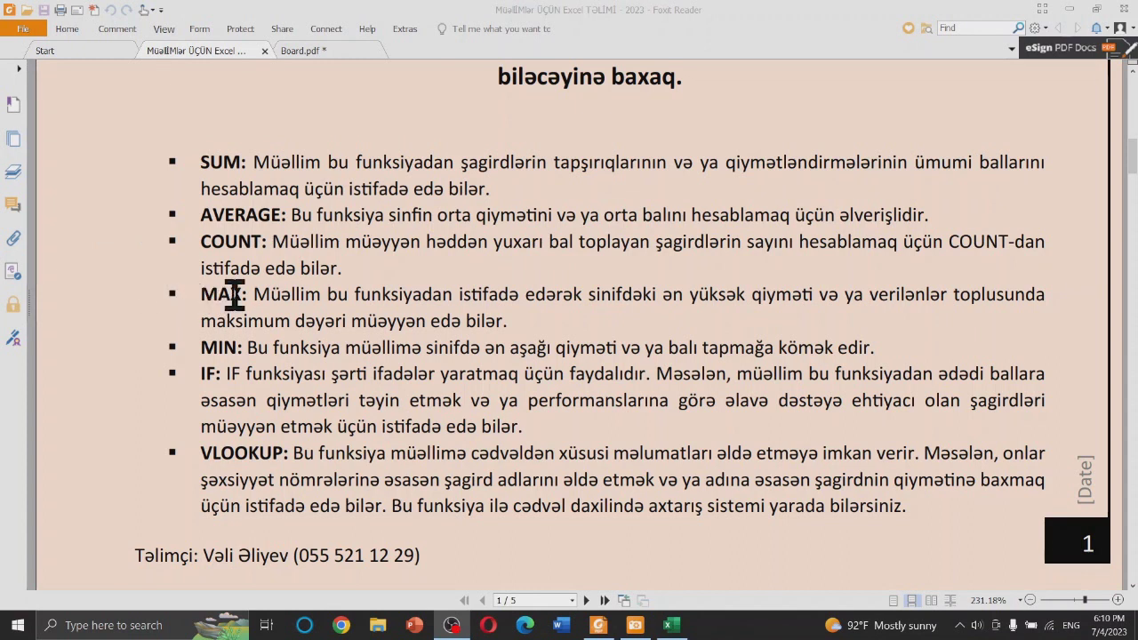
pyautogui.click(673, 626)
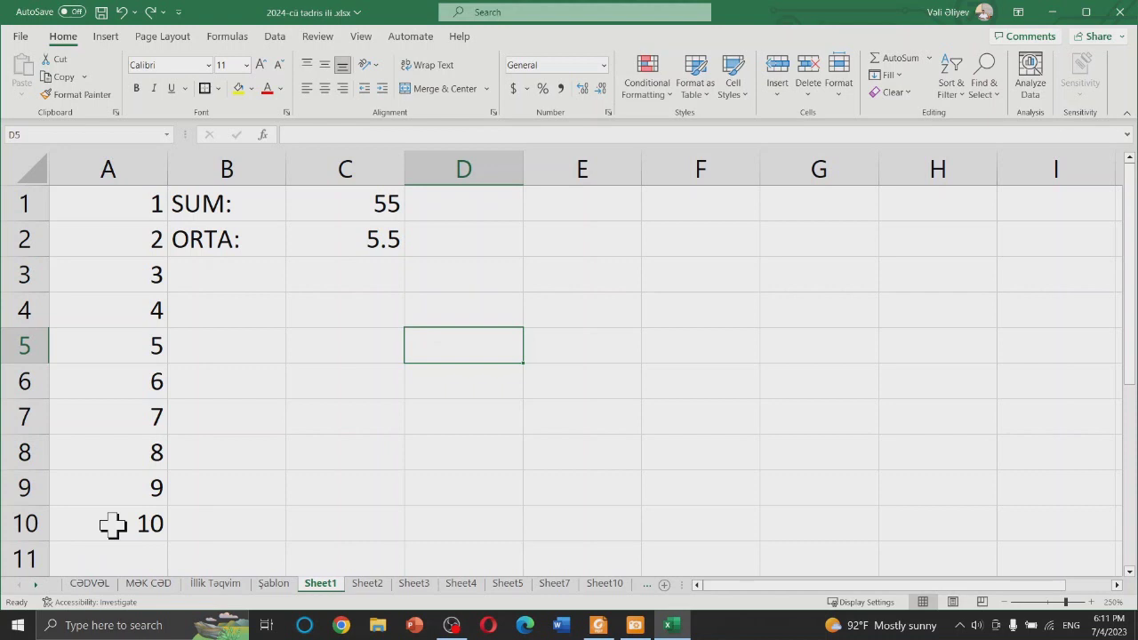
# Step: Enter =COUNT(A:A) in C3 to count column A's numbers, returning 10
pyautogui.scroll(-9, 99, 516)
pyautogui.scroll(-5, 97, 500)
pyautogui.scroll(-5, 100, 496)
pyautogui.scroll(4, 102, 495)
pyautogui.scroll(15, 101, 493)
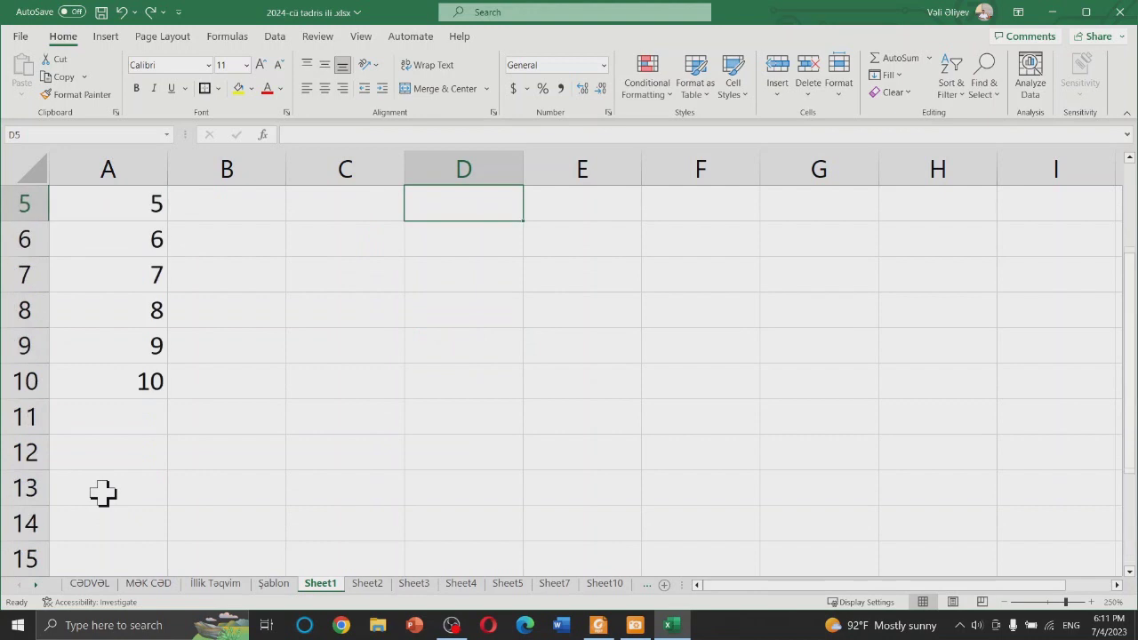
pyautogui.scroll(2, 100, 490)
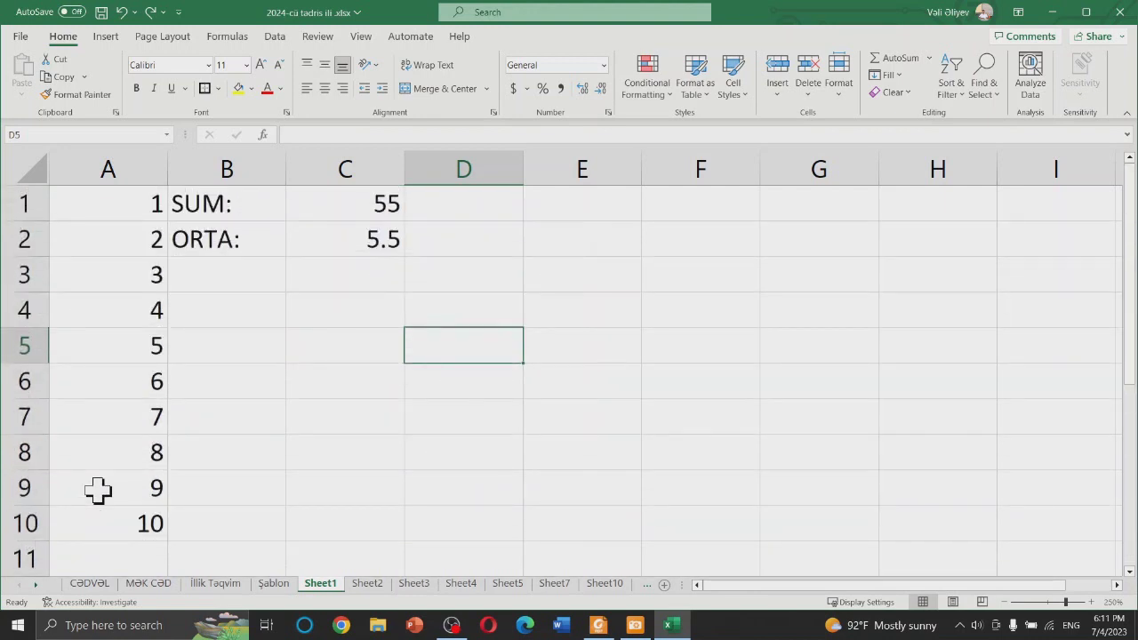
pyautogui.click(363, 283)
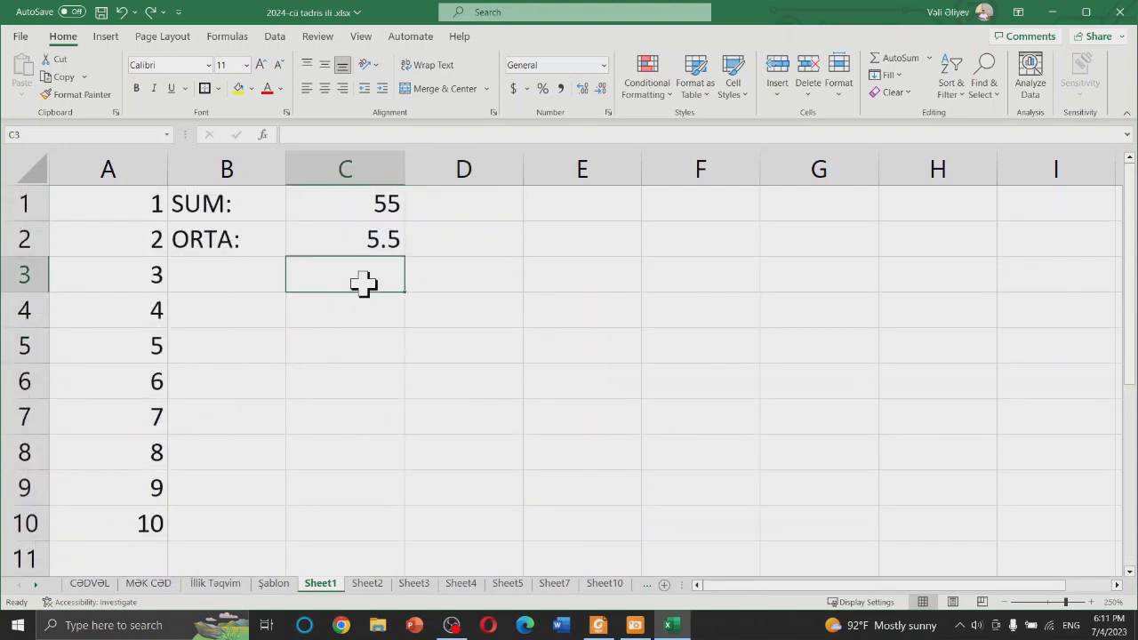
pyautogui.write('=')
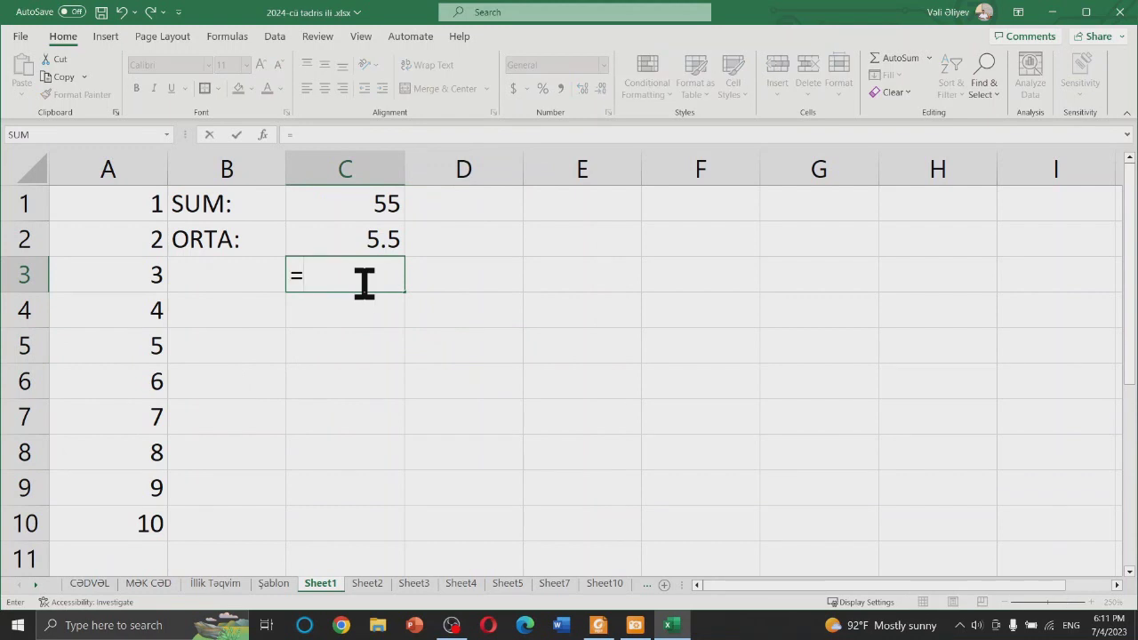
pyautogui.write('CO')
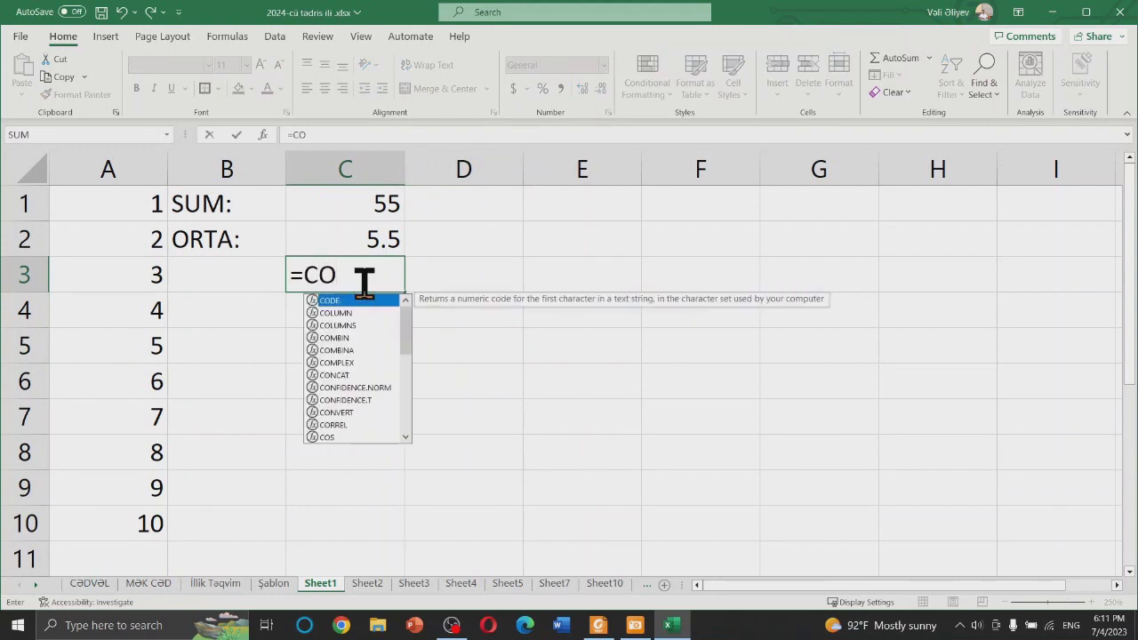
pyautogui.write('U')
pyautogui.press('Tab')
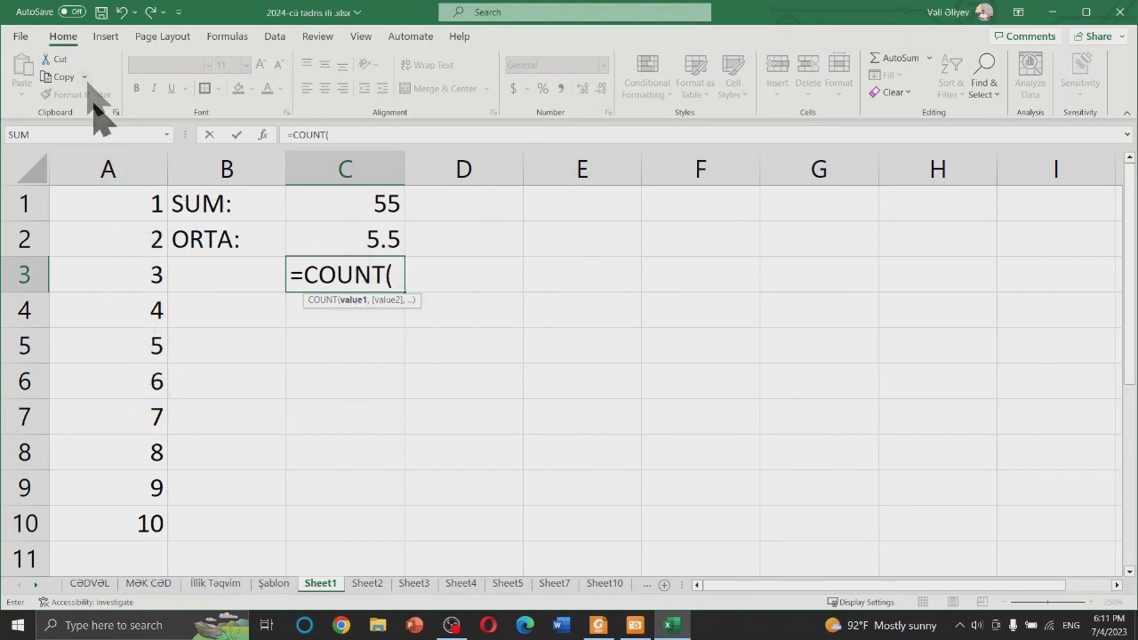
pyautogui.click(108, 167)
pyautogui.click(108, 167)
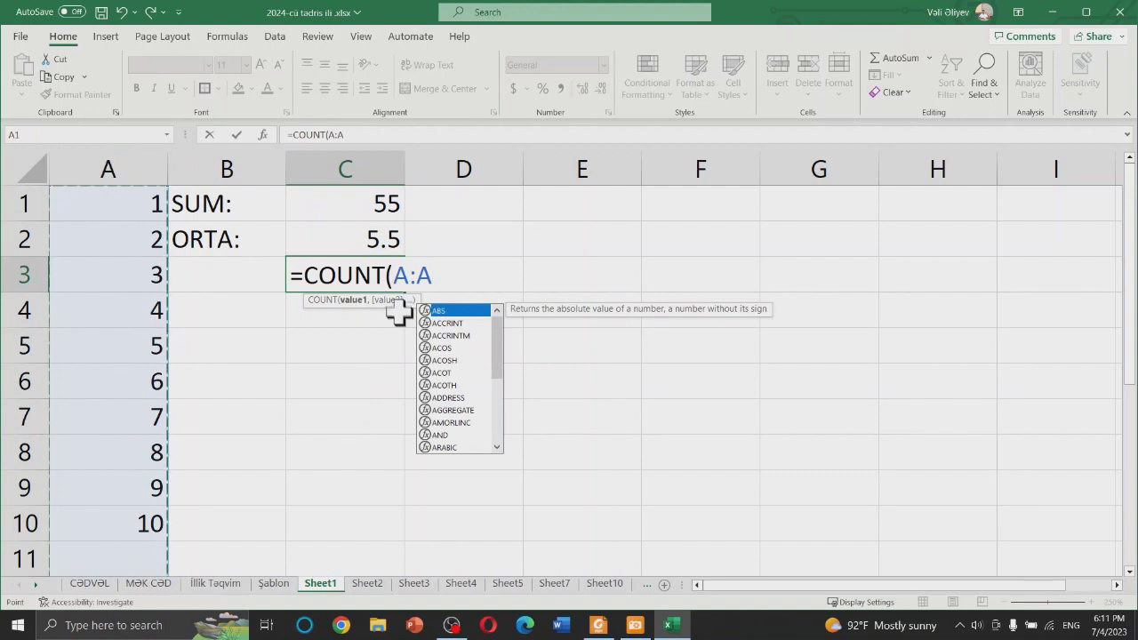
pyautogui.click(155, 173)
pyautogui.click(101, 160)
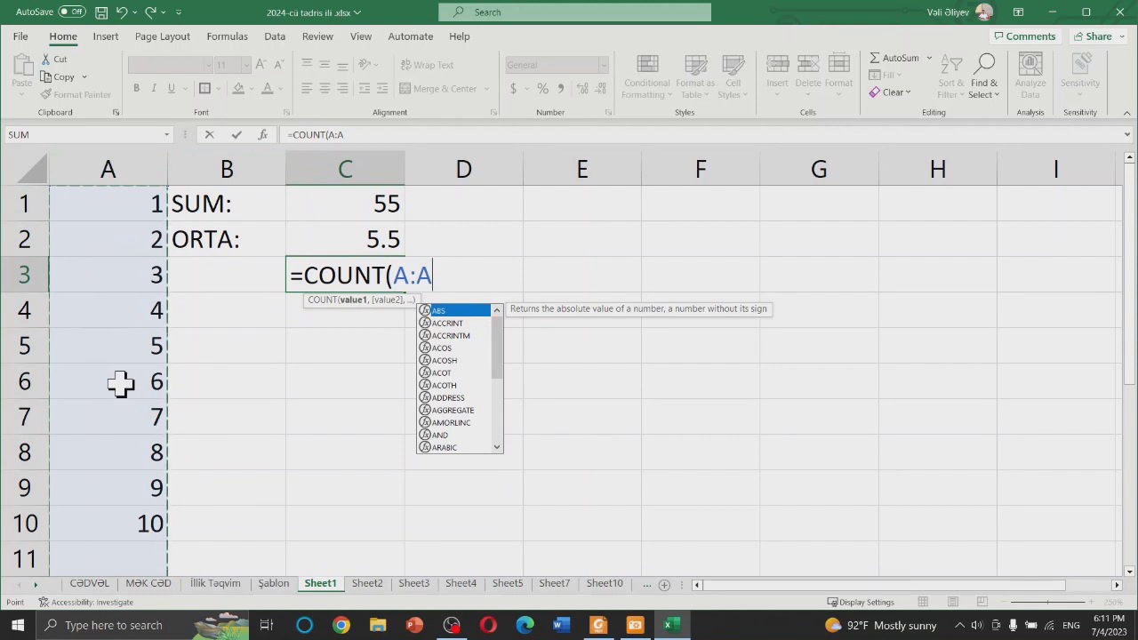
pyautogui.write(')')
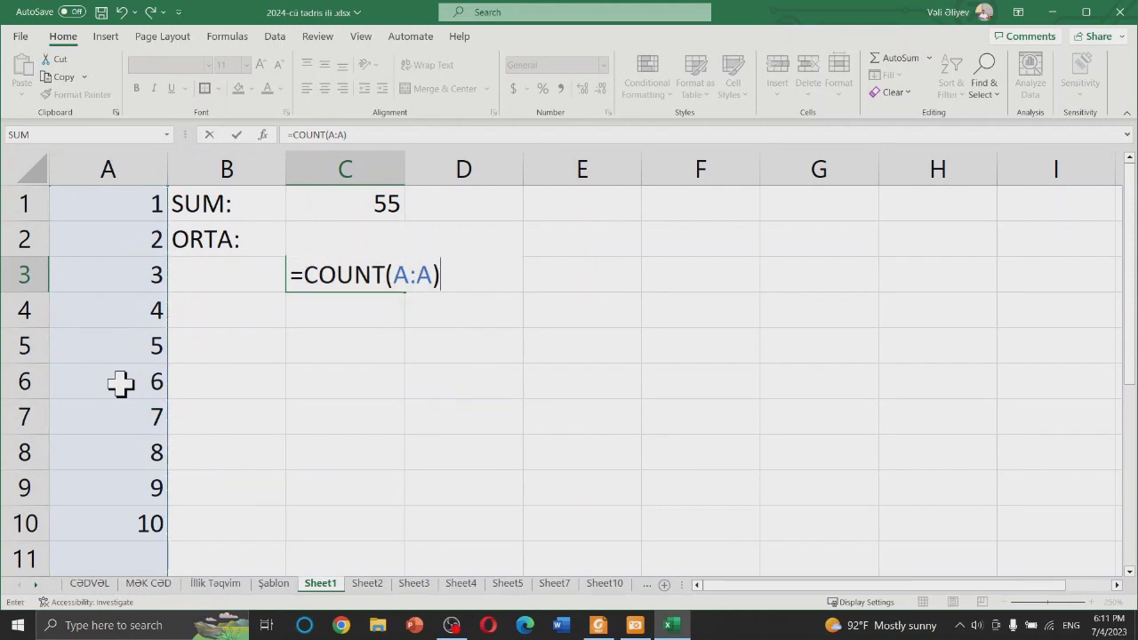
pyautogui.press('Return')
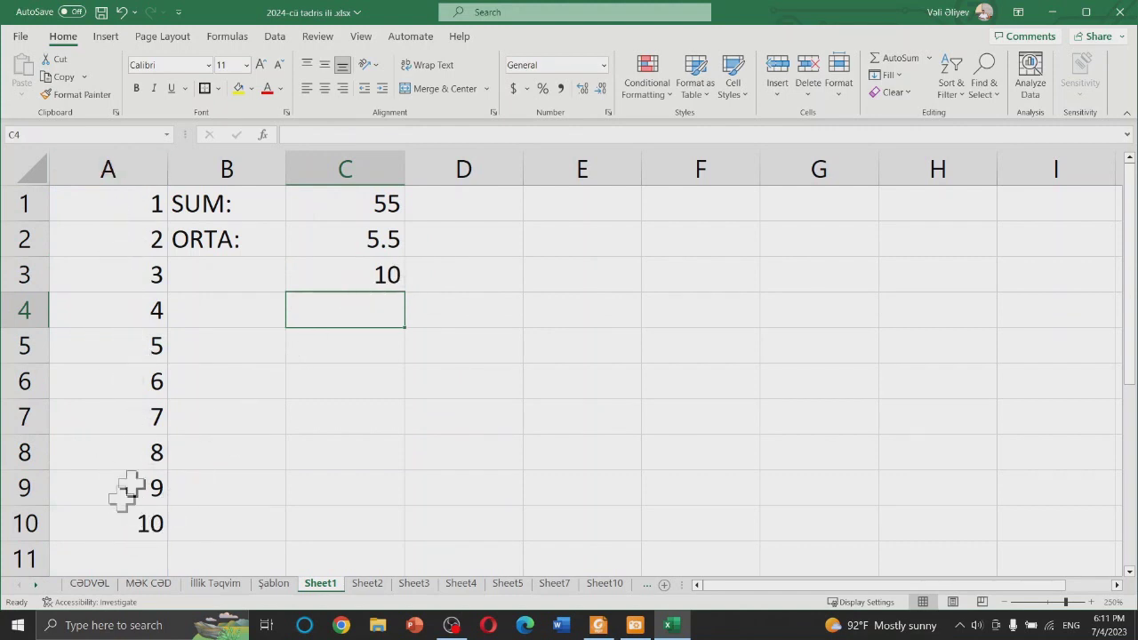
pyautogui.click(105, 560)
# Step: Enter 11 in A11 and label B3 as COUNT:
pyautogui.write('11')
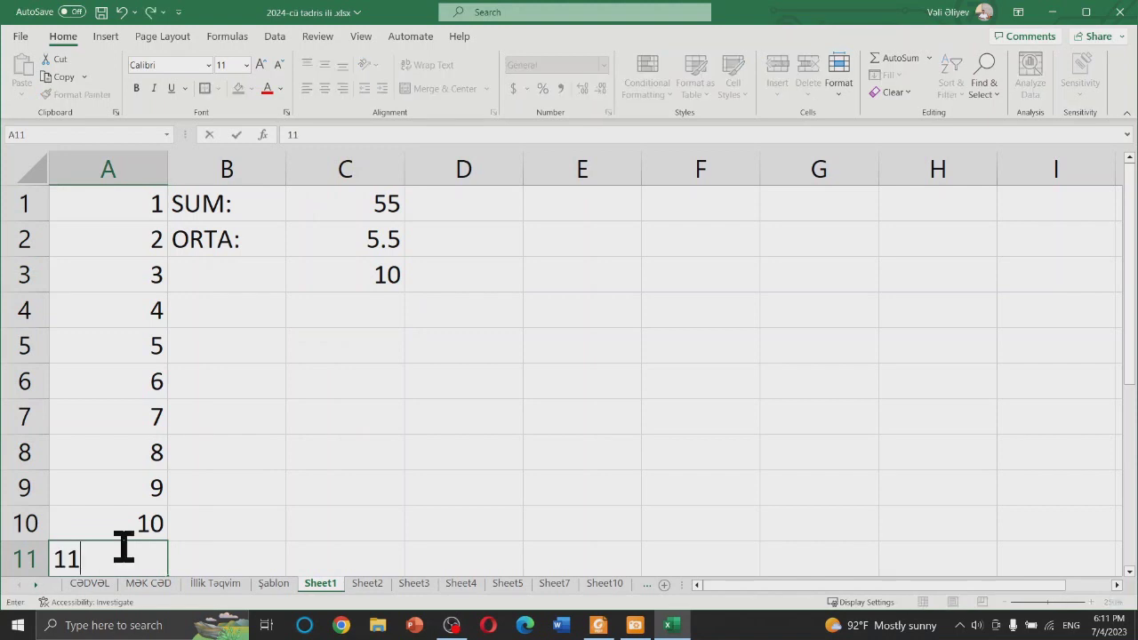
pyautogui.press('Return')
pyautogui.scroll(1, 361, 320)
pyautogui.click(241, 287)
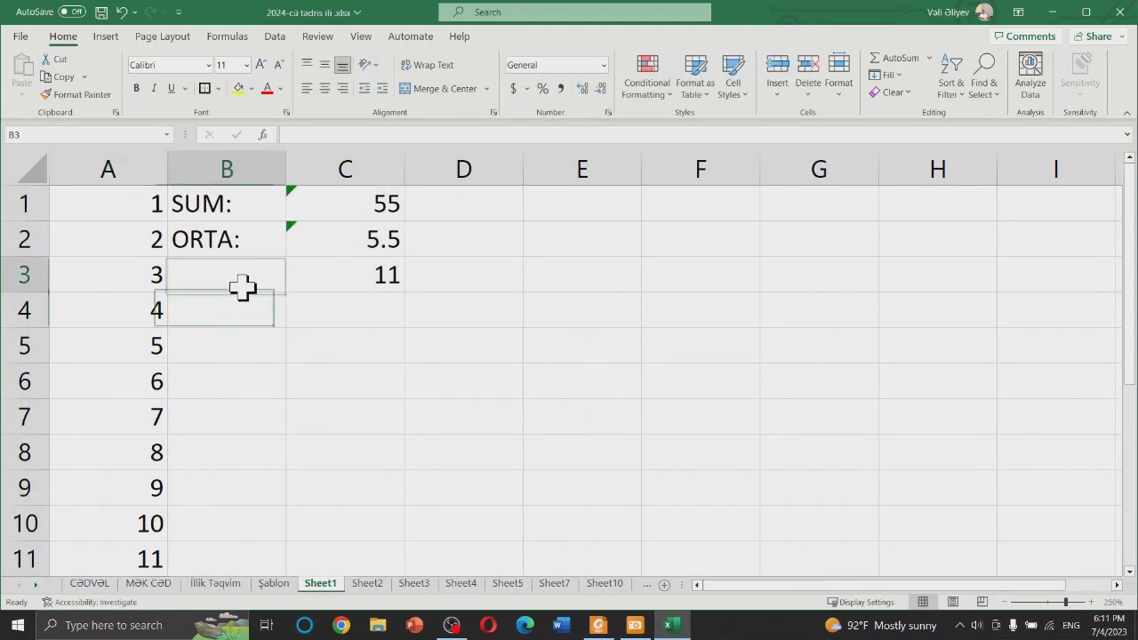
pyautogui.write('COUNT:')
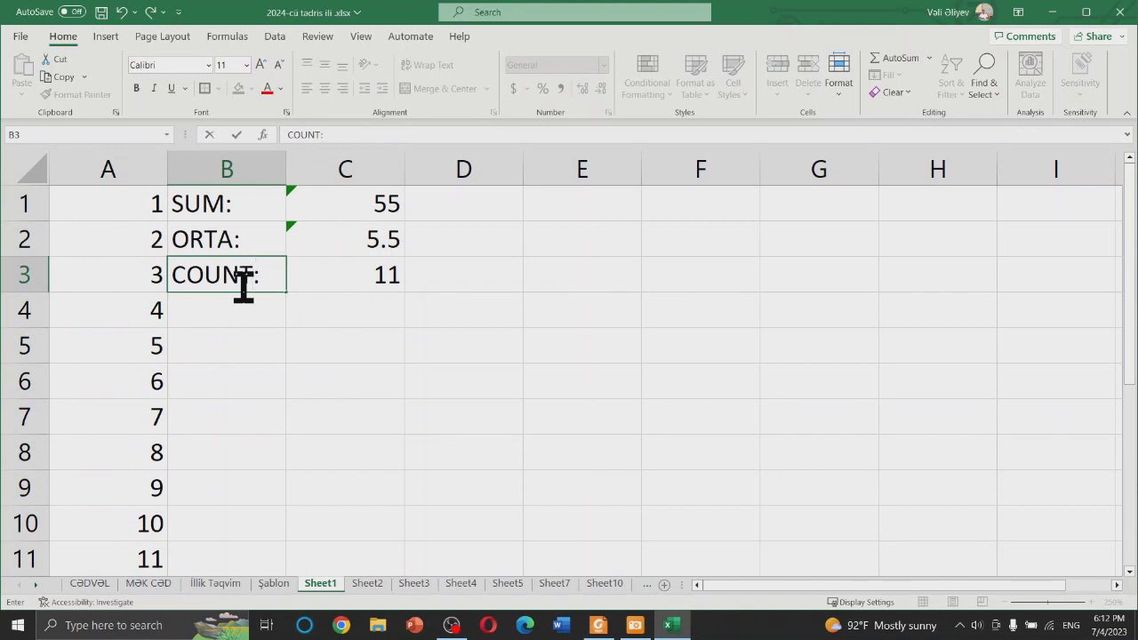
pyautogui.press('Return')
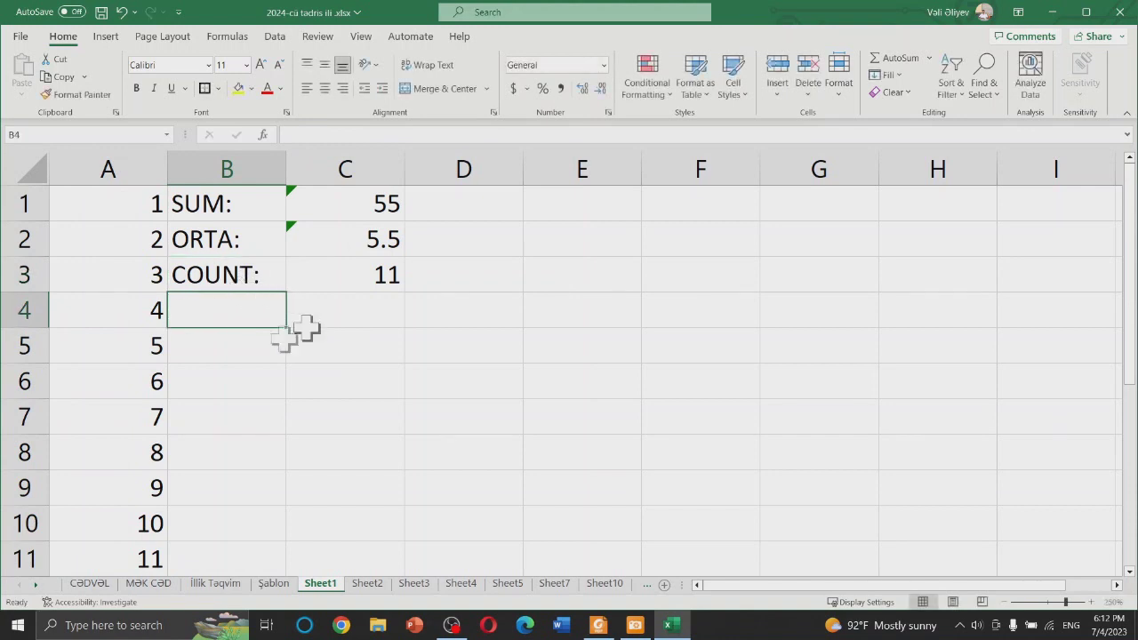
# Step: Extend column A's number series down to row 183, so C3's count reads 183
pyautogui.scroll(-1, 151, 536)
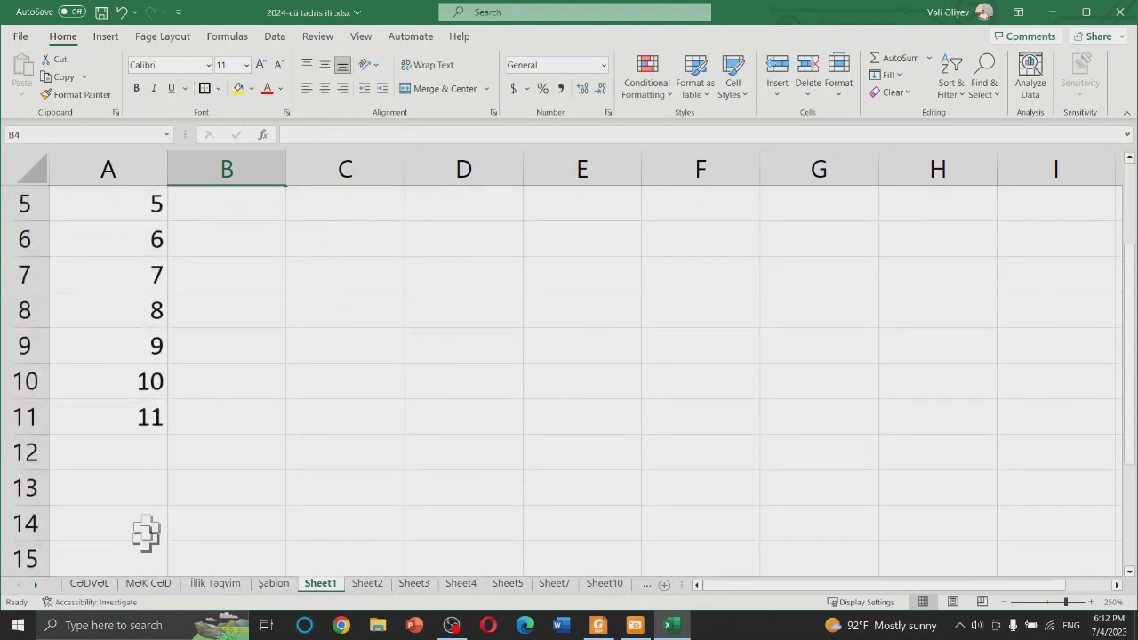
pyautogui.click(147, 384)
pyautogui.moveTo(145, 381)
pyautogui.mouseDown()
pyautogui.moveTo(170, 633)
pyautogui.moveTo(173, 534)
pyautogui.mouseUp()
pyautogui.scroll(4, 270, 281)
pyautogui.scroll(8, 269, 281)
pyautogui.scroll(8, 270, 281)
pyautogui.scroll(15, 270, 281)
pyautogui.scroll(9, 272, 281)
pyautogui.scroll(8, 272, 281)
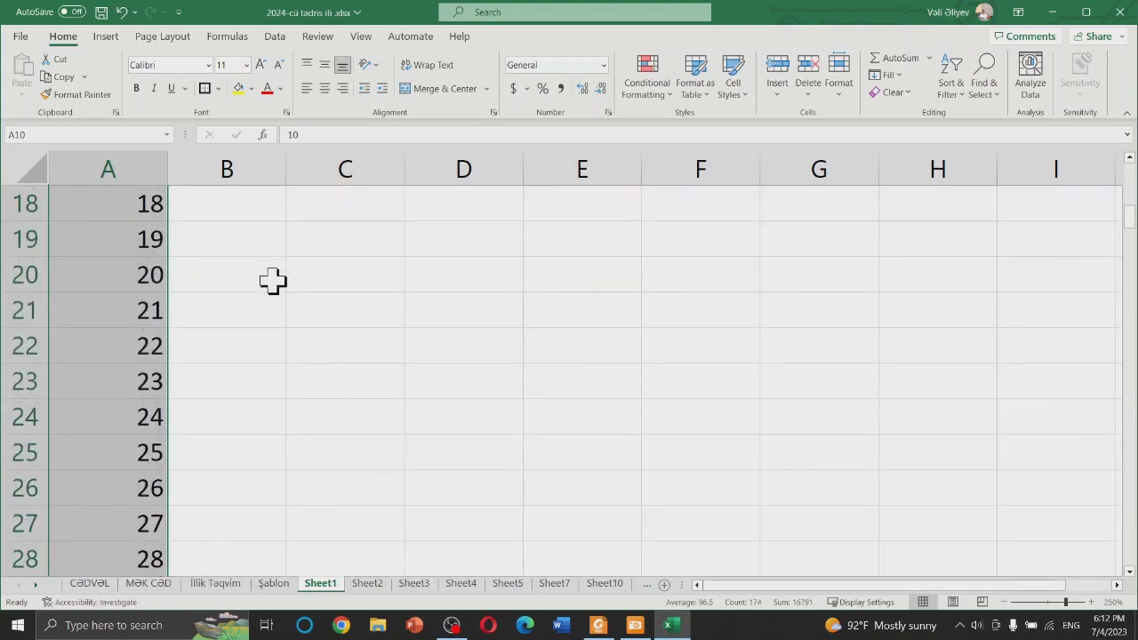
pyautogui.scroll(6, 272, 281)
pyautogui.click(370, 285)
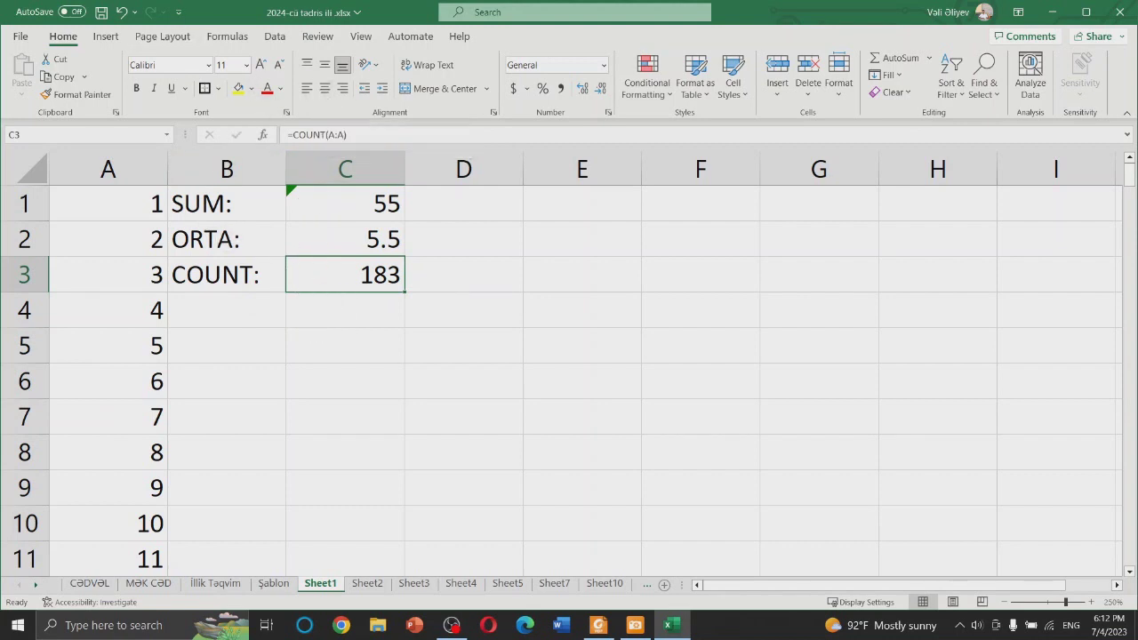
pyautogui.hotkey('alt', 'Tab')
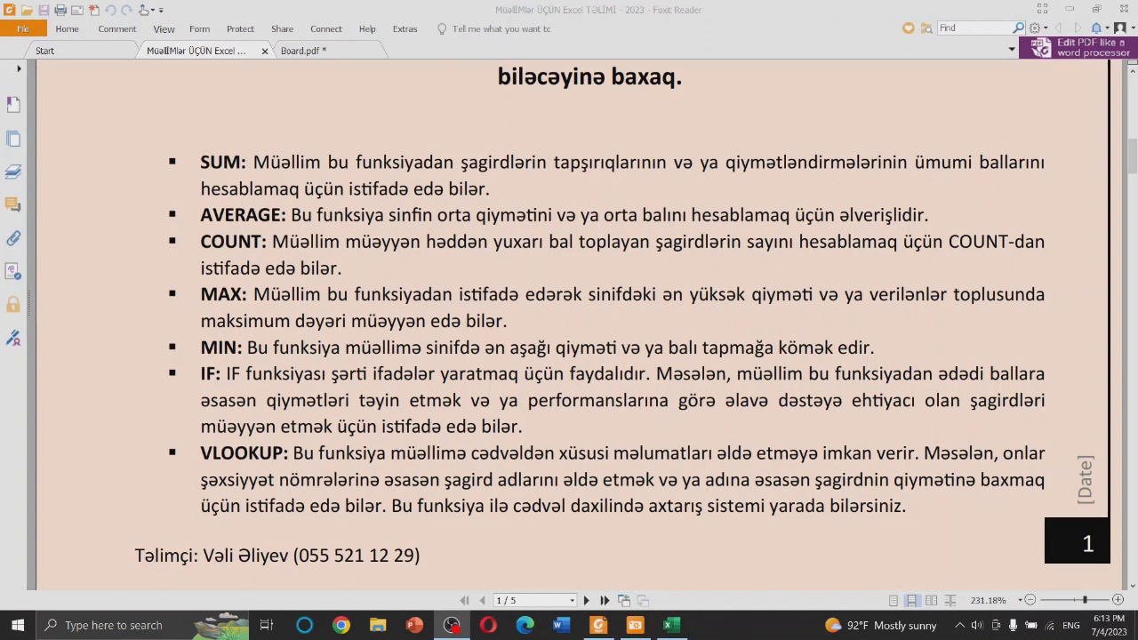
# Step: Enter =MAX(A:A) in C4 to find column A's maximum
pyautogui.click(671, 625)
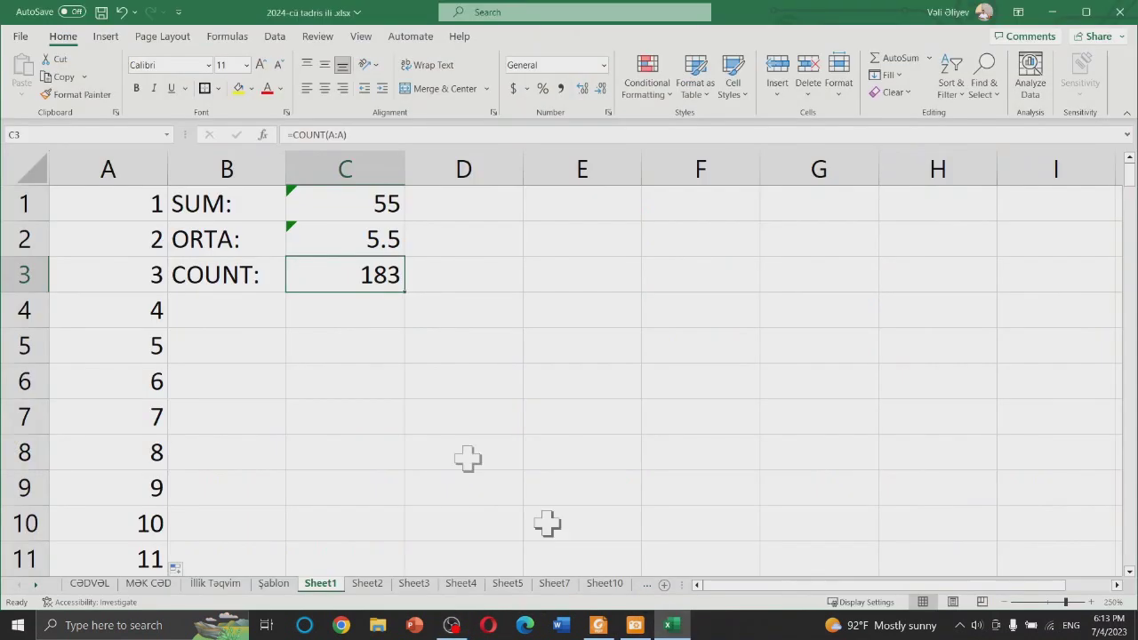
pyautogui.click(372, 309)
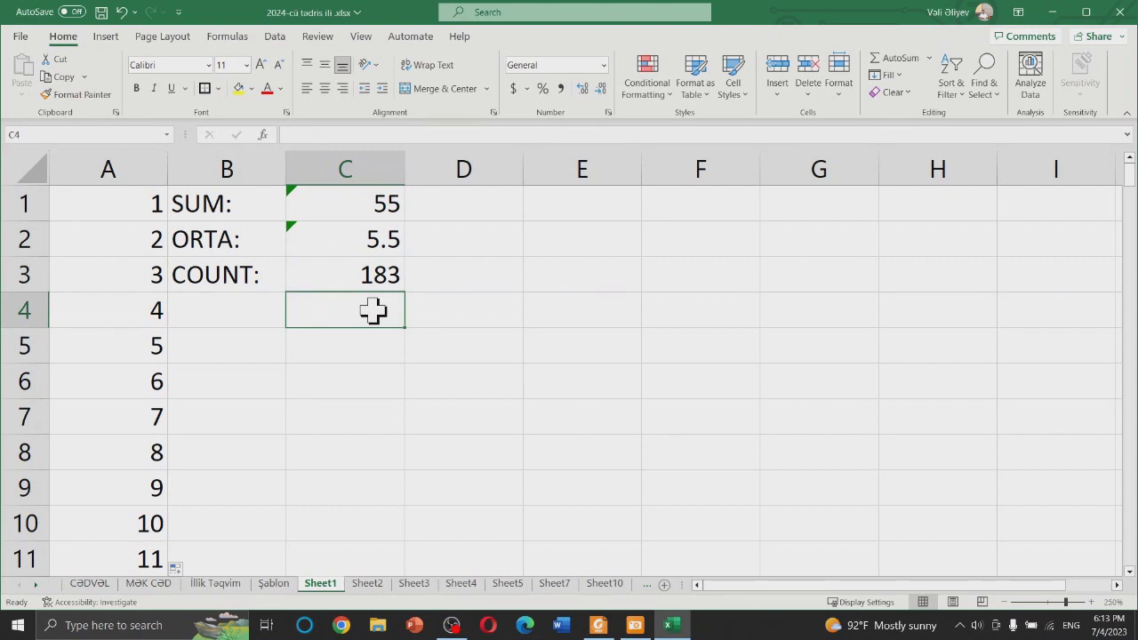
pyautogui.write('=MA')
pyautogui.press('Down')
pyautogui.press('Down')
pyautogui.press('Down')
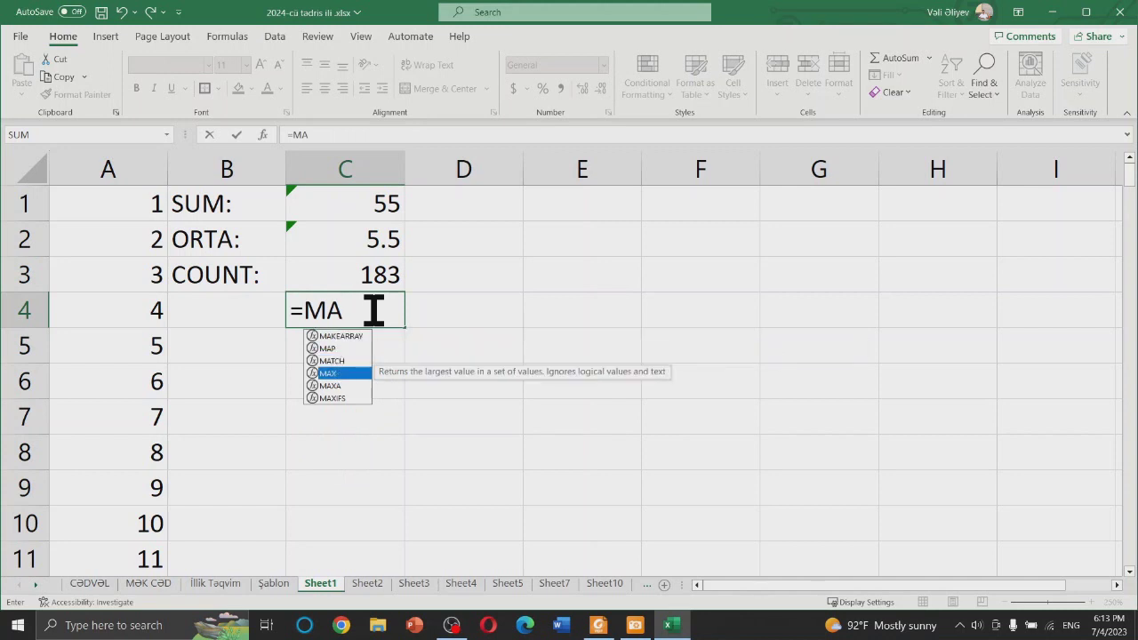
pyautogui.press('Tab')
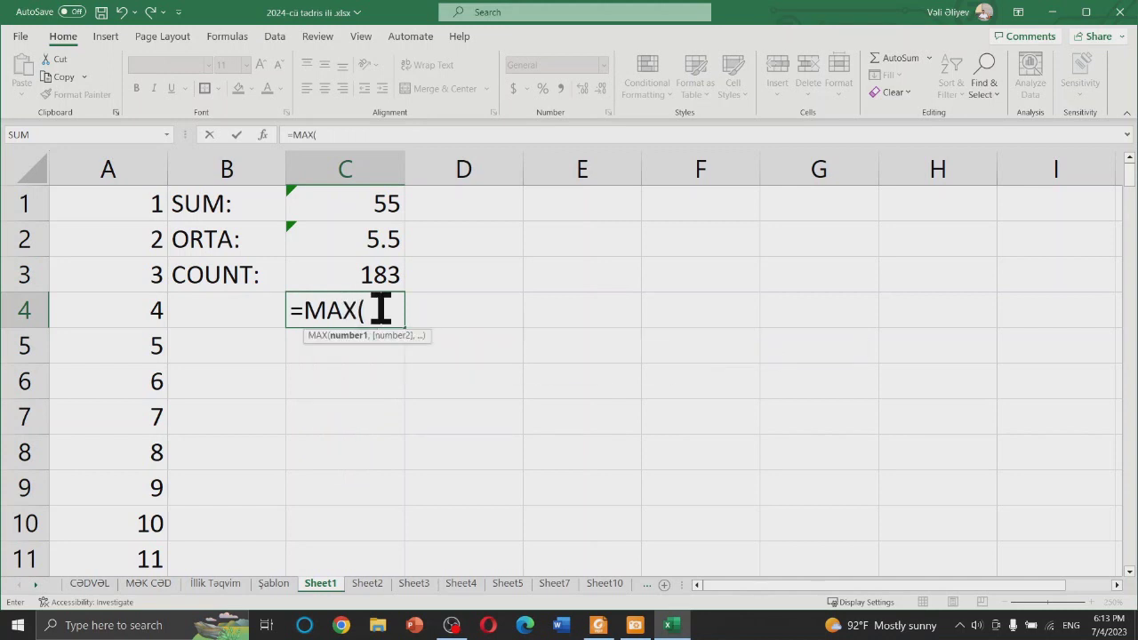
pyautogui.click(128, 169)
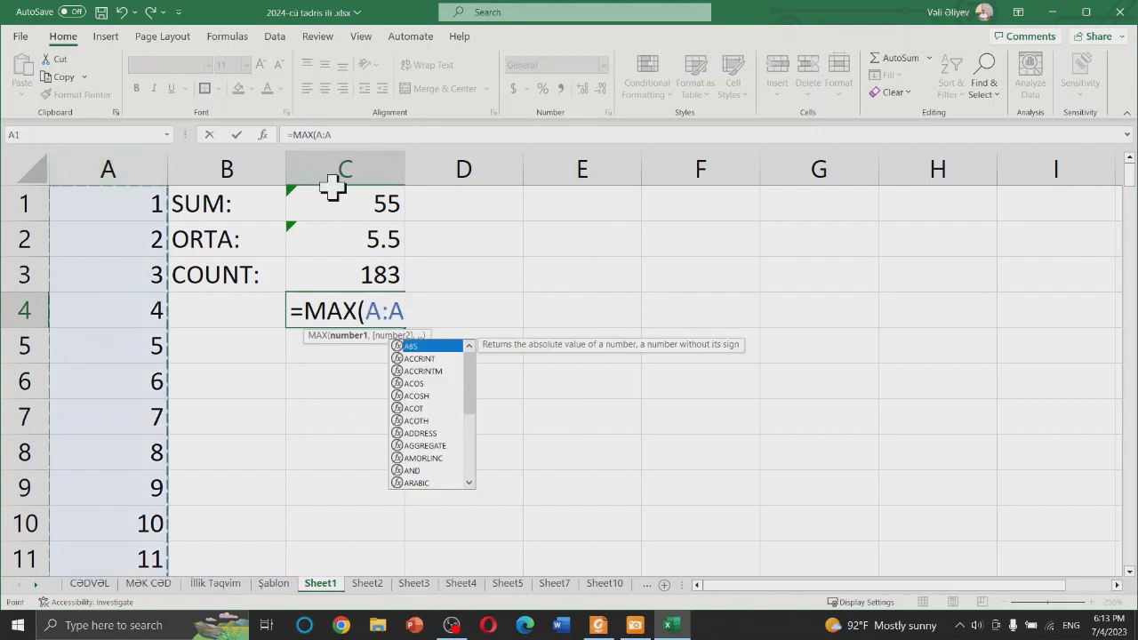
pyautogui.write(')')
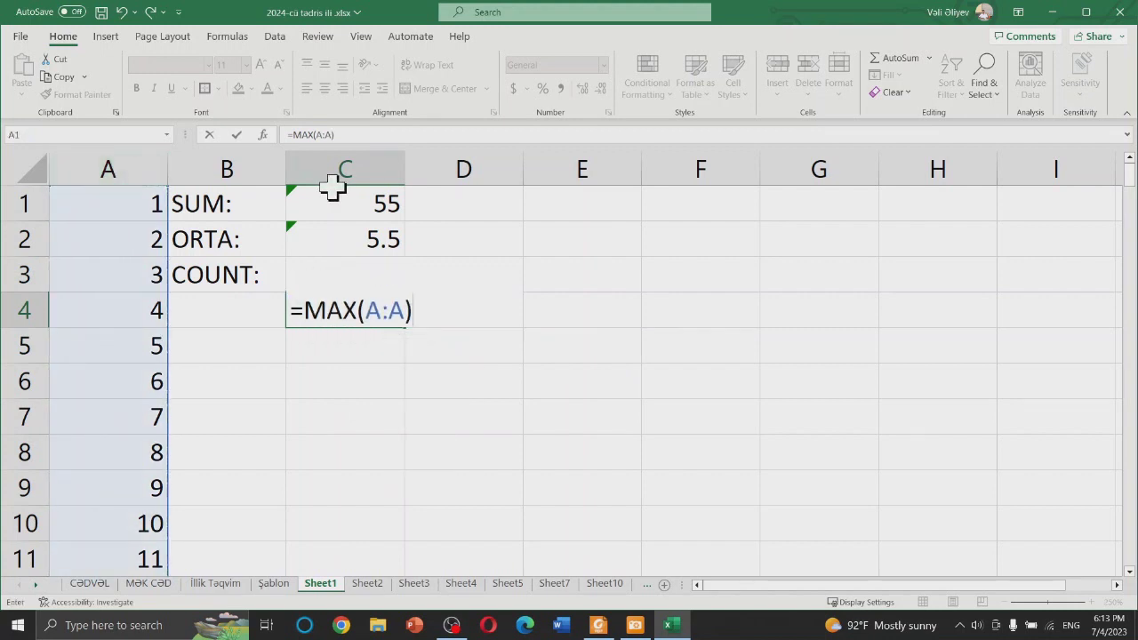
pyautogui.press('Return')
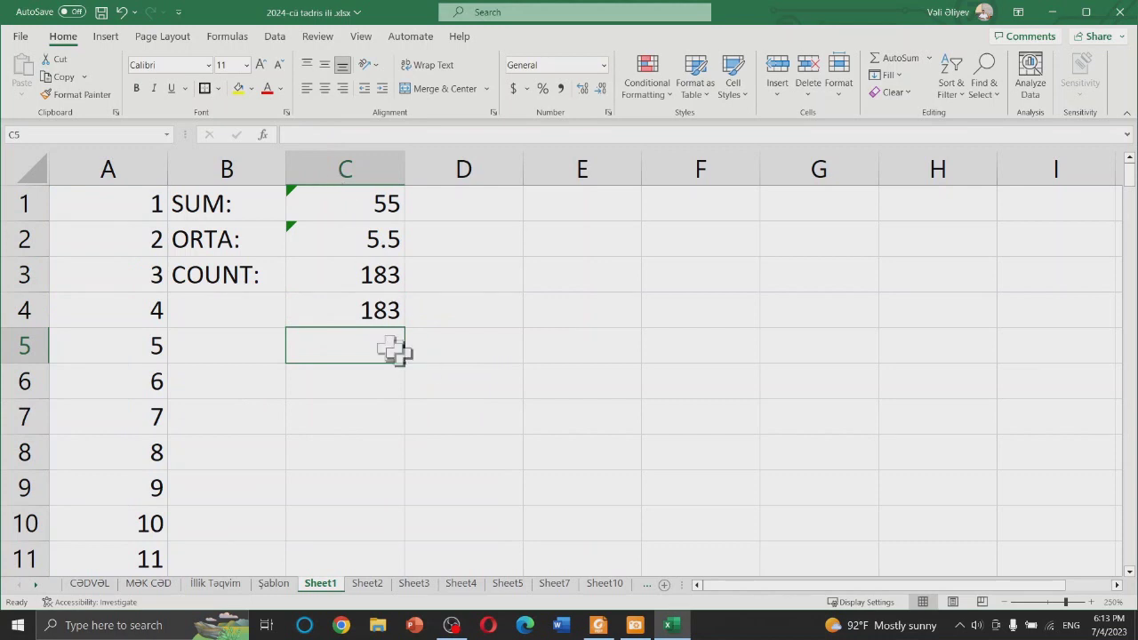
# Step: Change A8 to 9995 and label B4 as MAX:
pyautogui.click(137, 444)
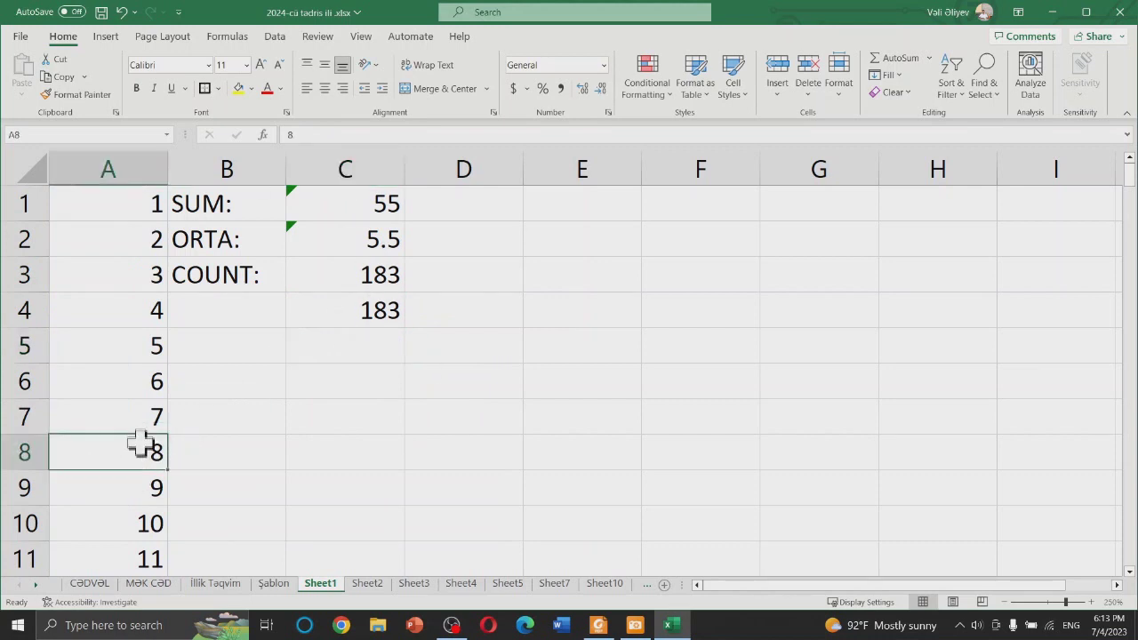
pyautogui.write('9995')
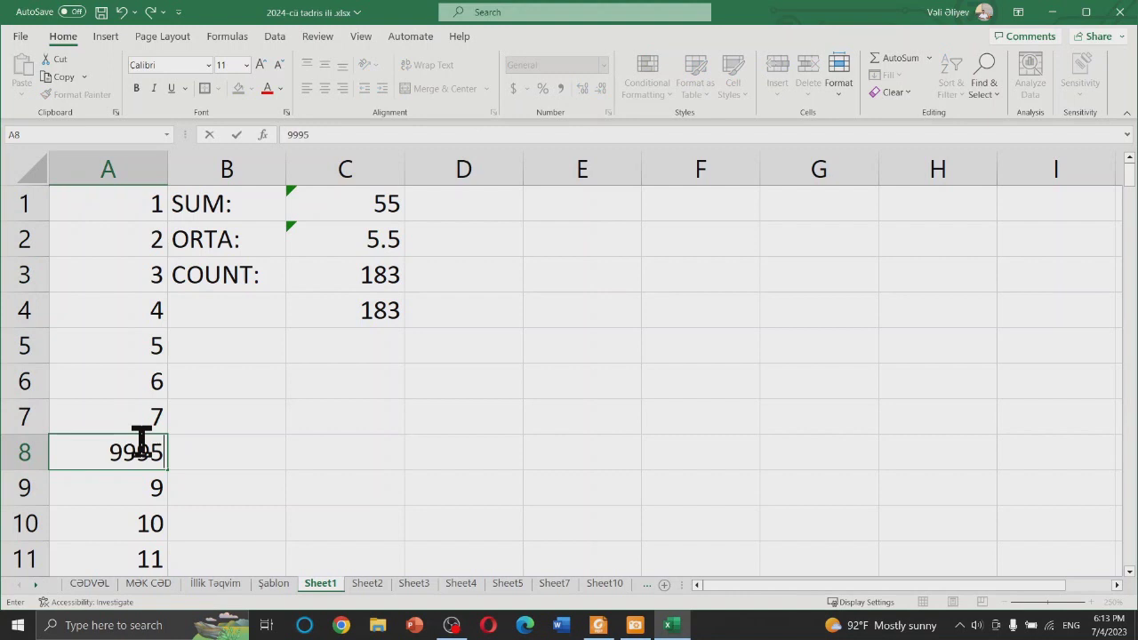
pyautogui.press('Return')
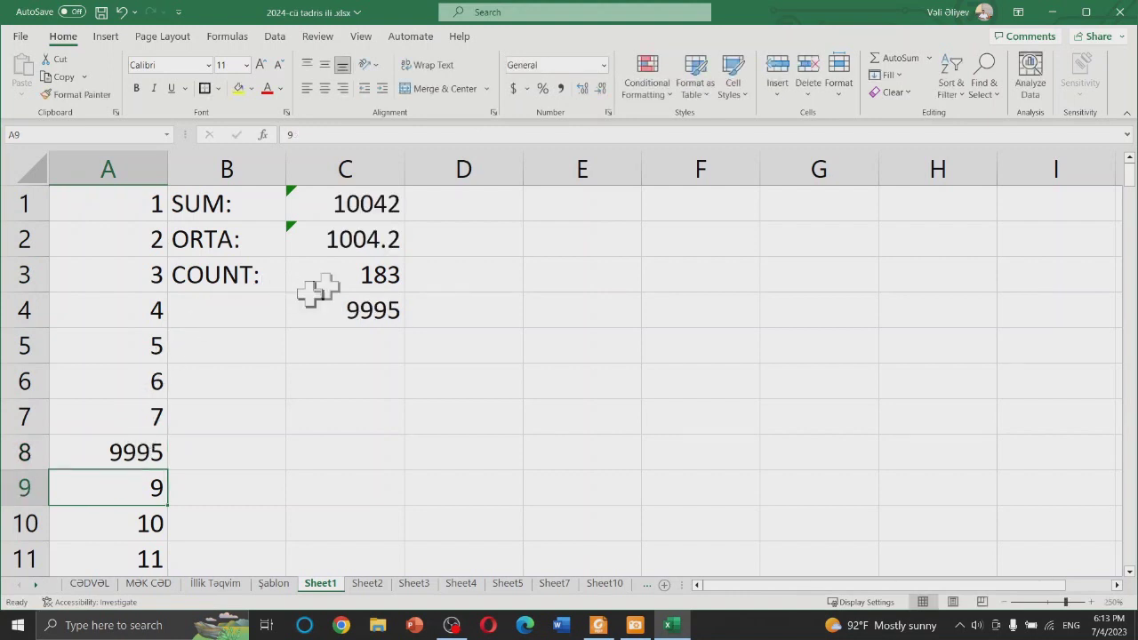
pyautogui.click(256, 313)
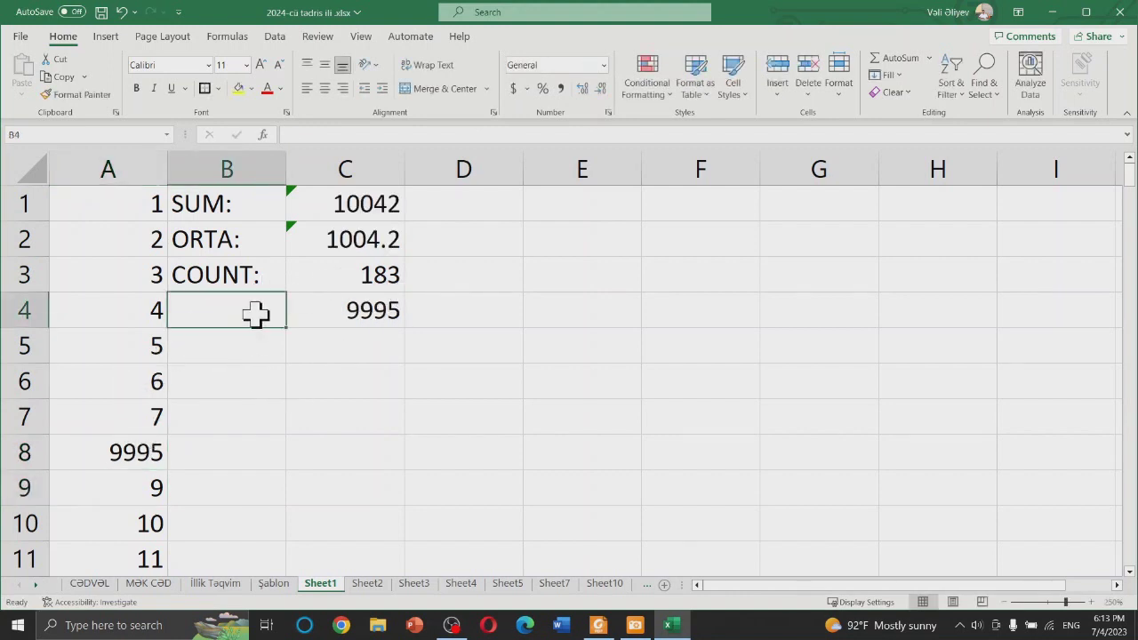
pyautogui.write('MAX:')
pyautogui.press('Return')
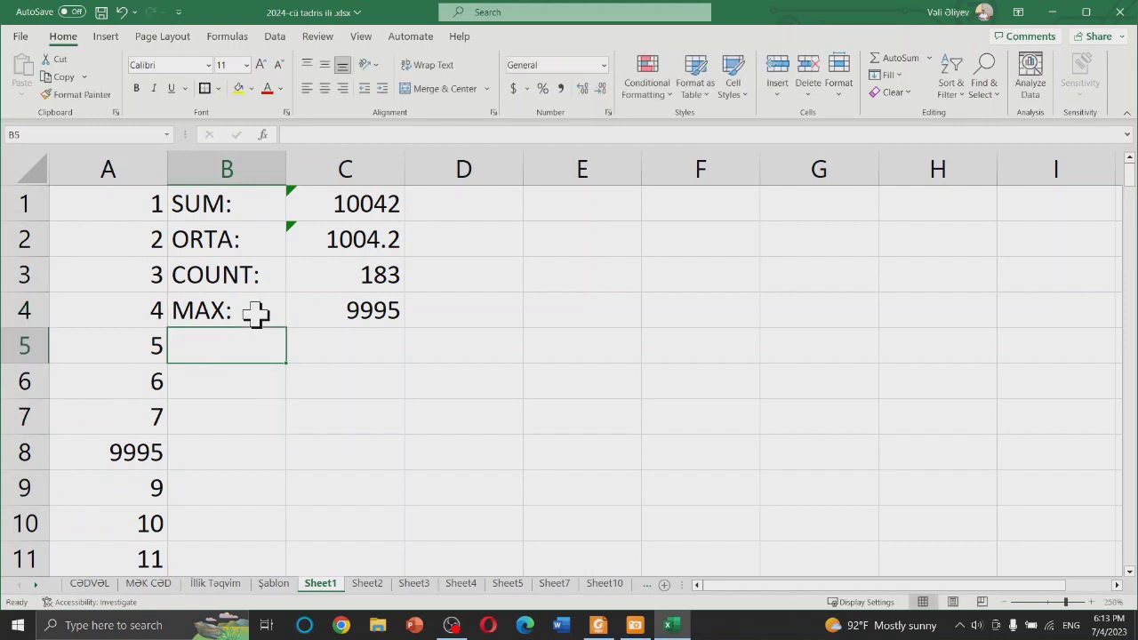
pyautogui.click(351, 337)
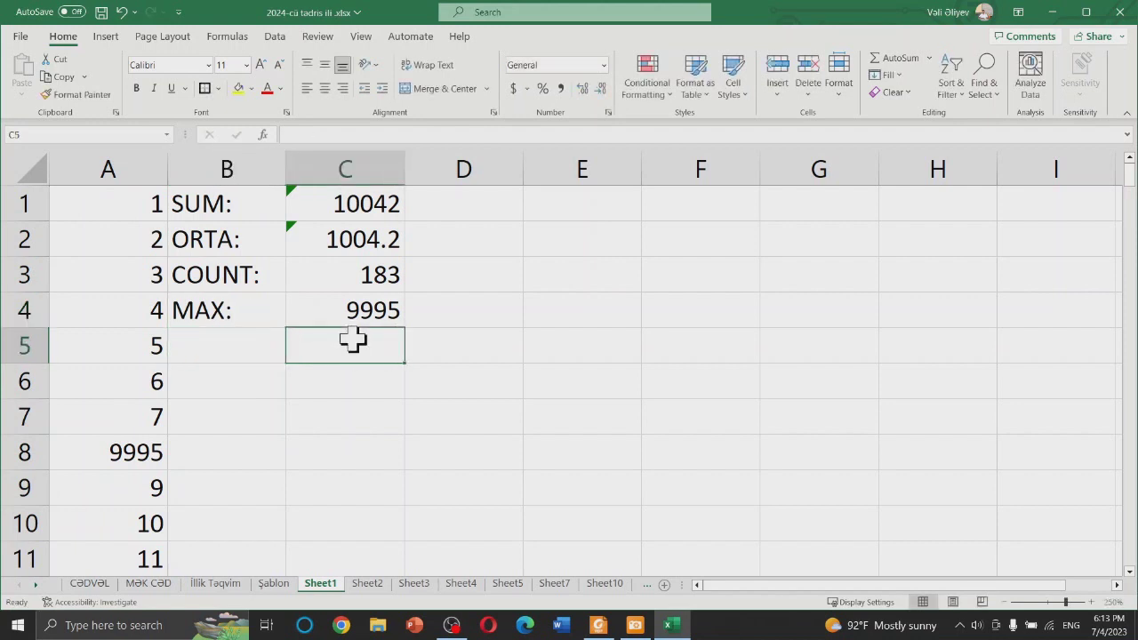
# Step: Enter =MIN(A:A) in C5 to find column A's minimum
pyautogui.write('=')
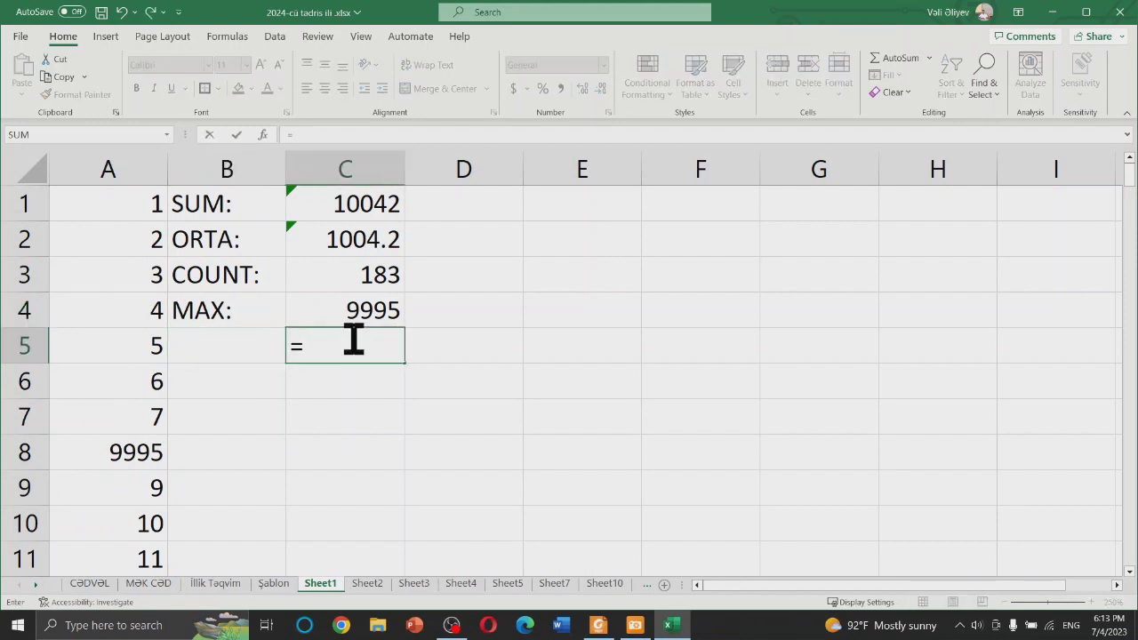
pyautogui.write('MIN')
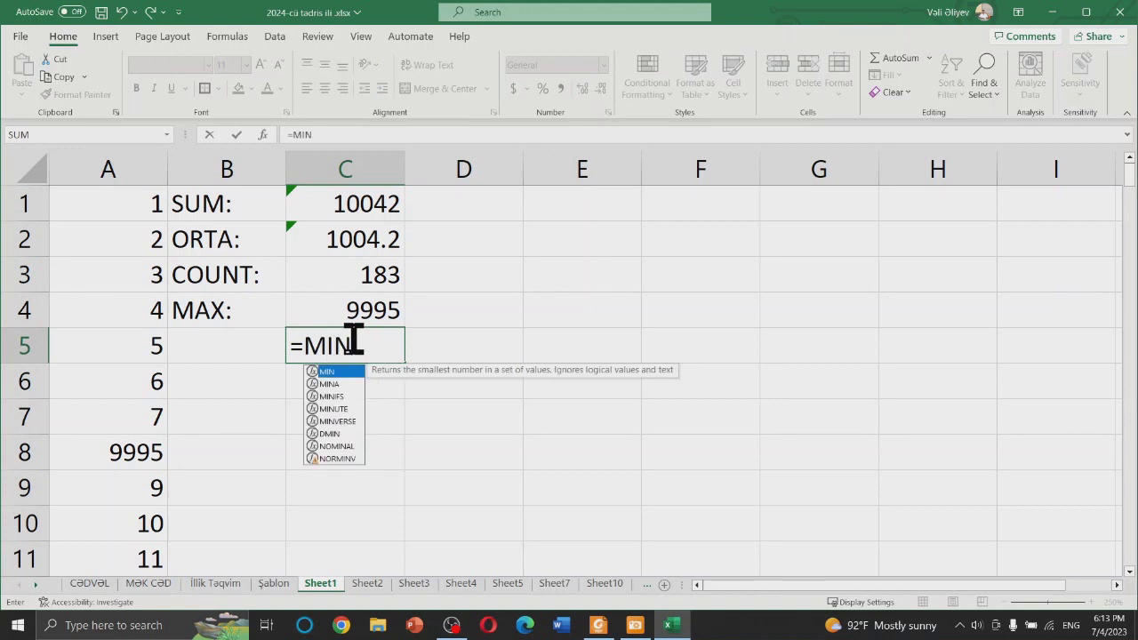
pyautogui.write('(')
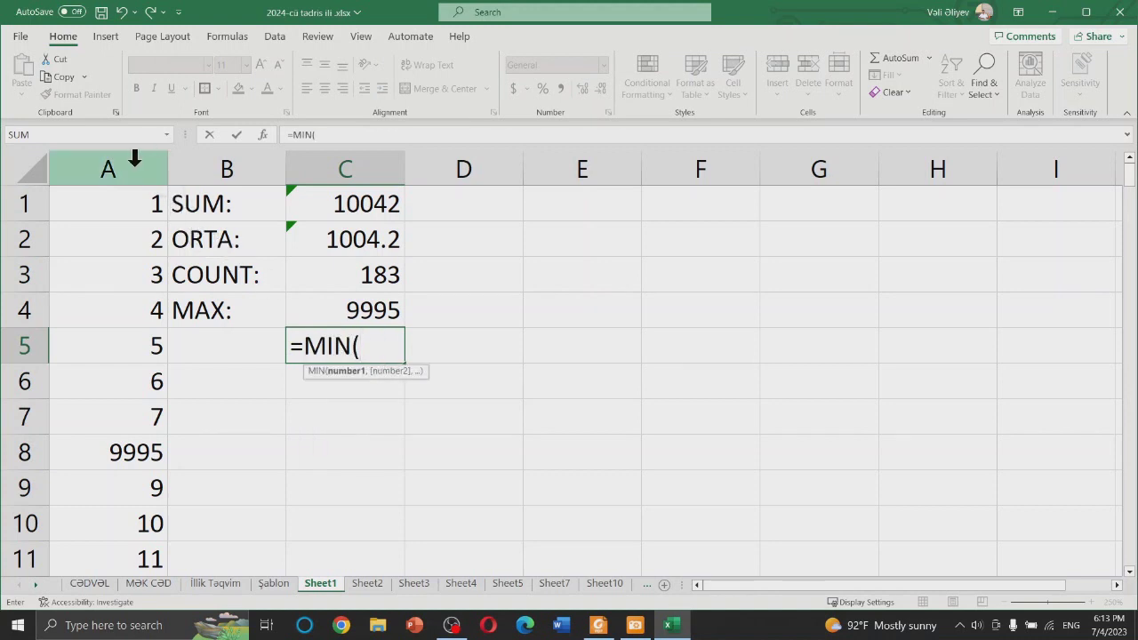
pyautogui.click(134, 158)
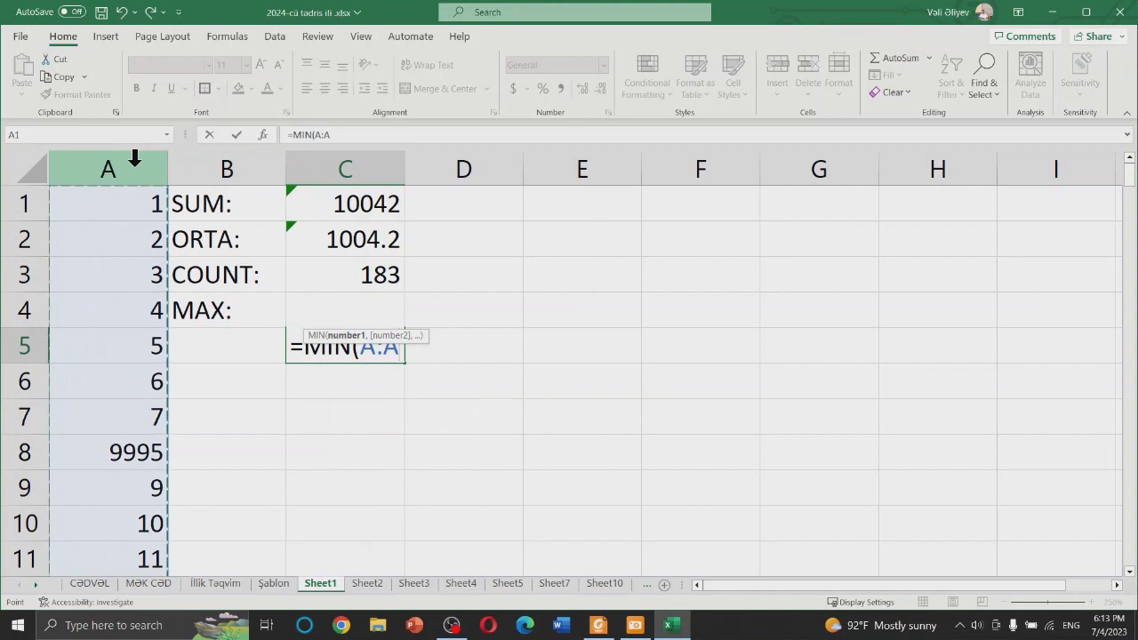
pyautogui.hotkey('alt', 'Down')
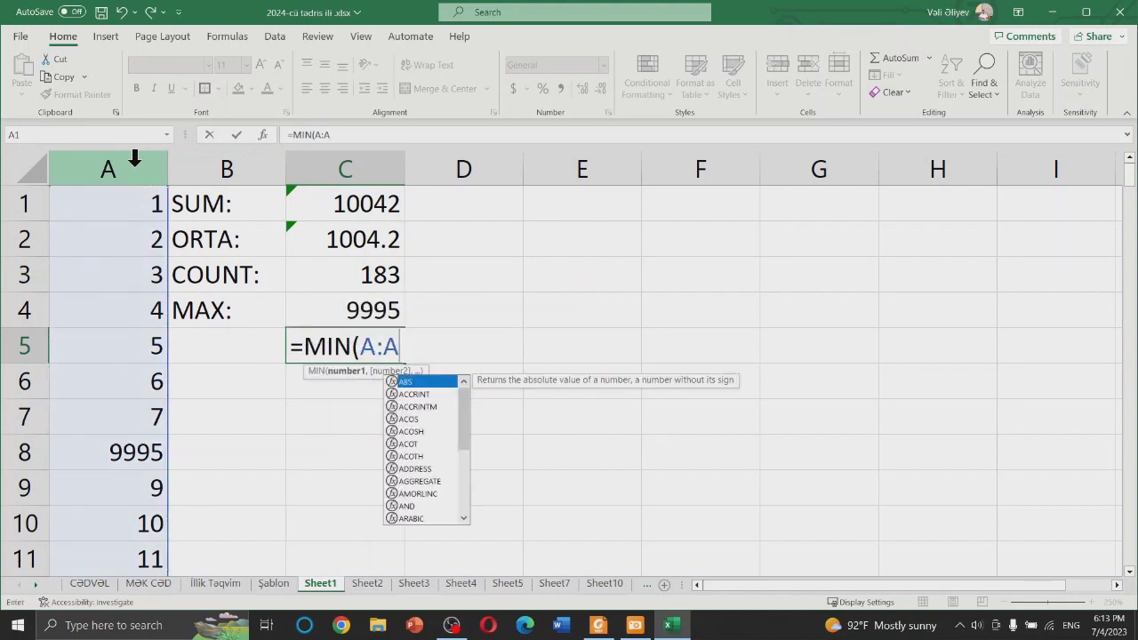
pyautogui.write(')')
pyautogui.press('Return')
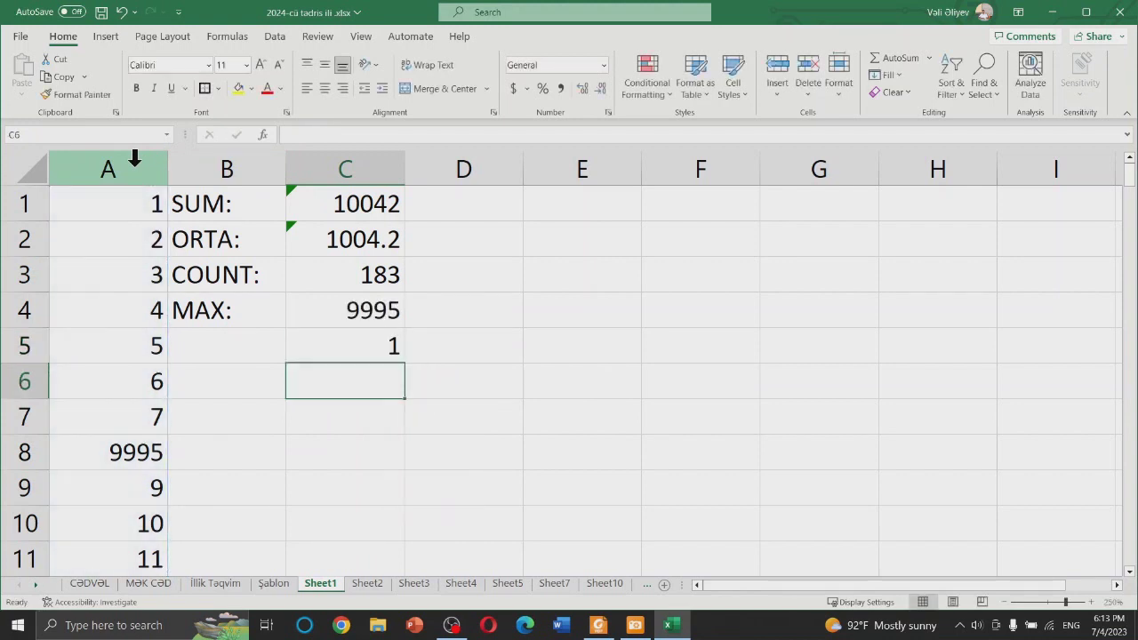
# Step: Change A3 to -3 and label B5 as MIN:
pyautogui.click(138, 273)
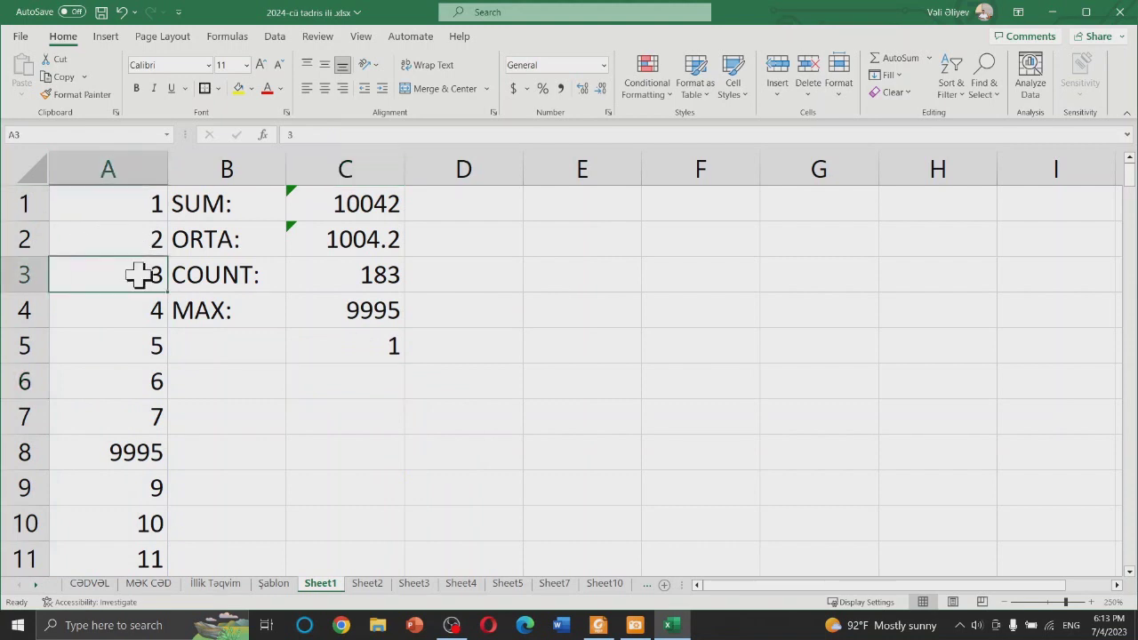
pyautogui.write('-3')
pyautogui.press('Return')
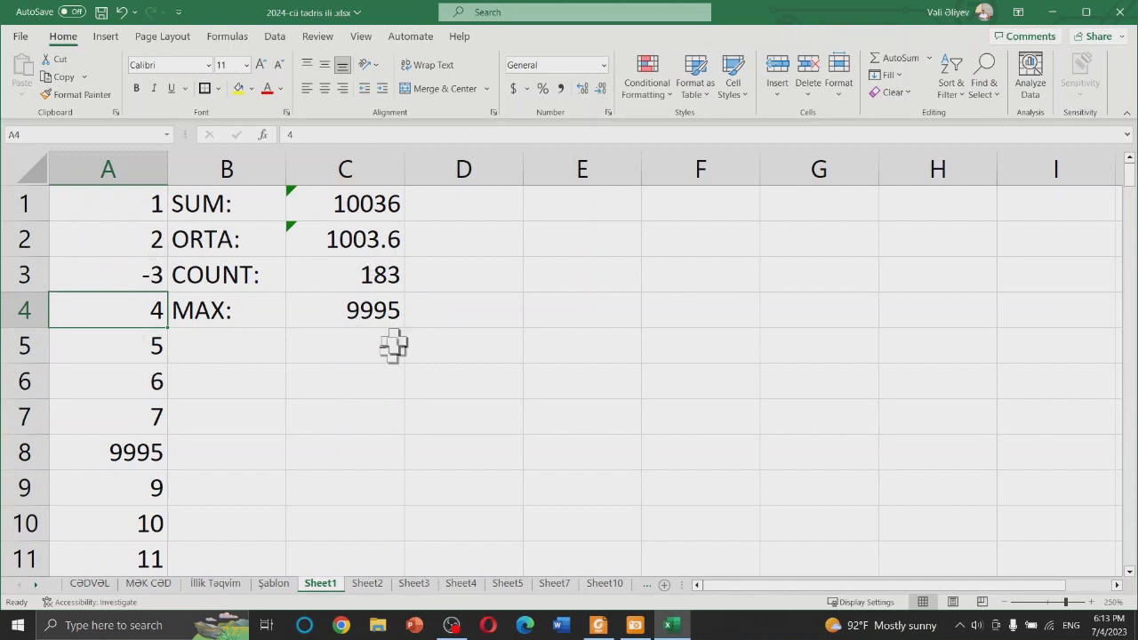
pyautogui.click(264, 351)
pyautogui.write('MIN:')
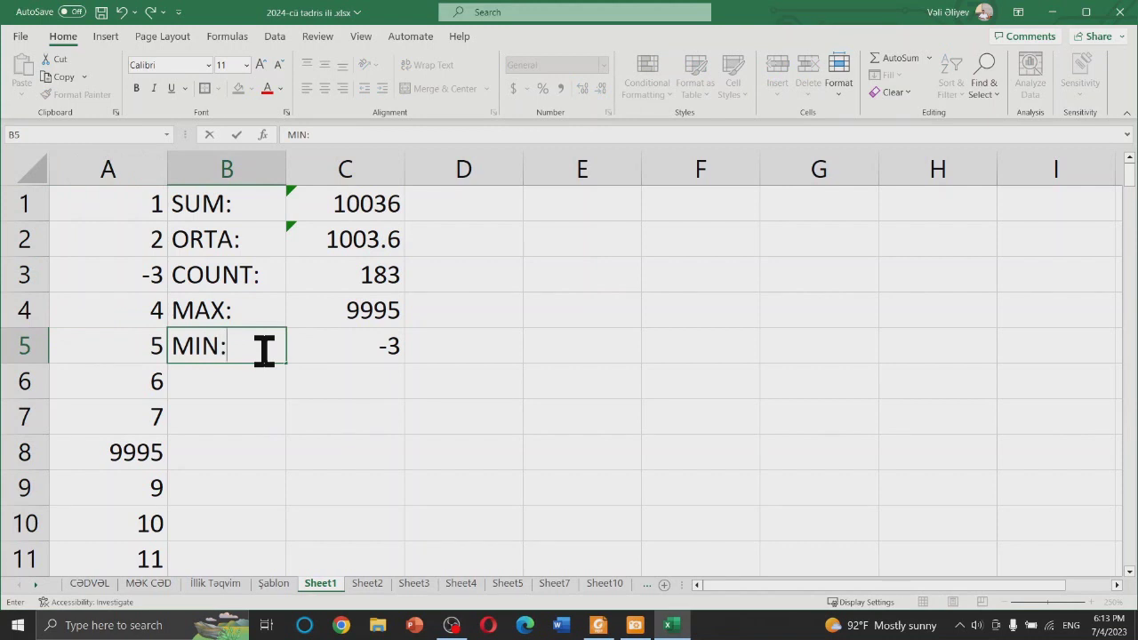
pyautogui.press('Return')
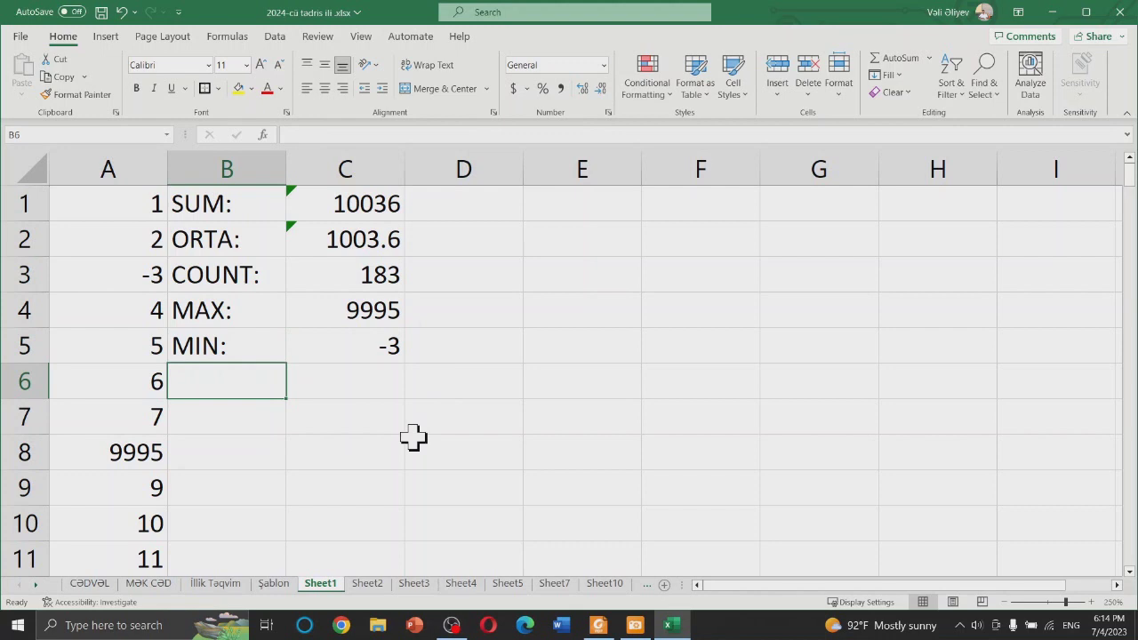
pyautogui.hotkey('alt', 'Tab')
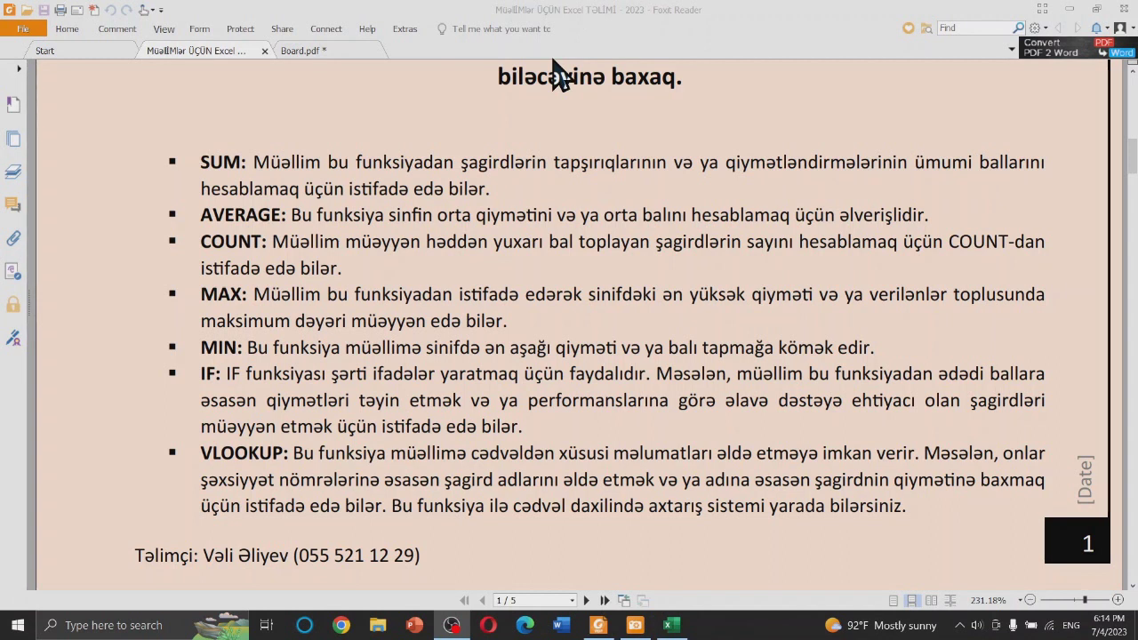
# Step: Insert an empty column B, shifting the labels to column C and results to column D
pyautogui.click(672, 628)
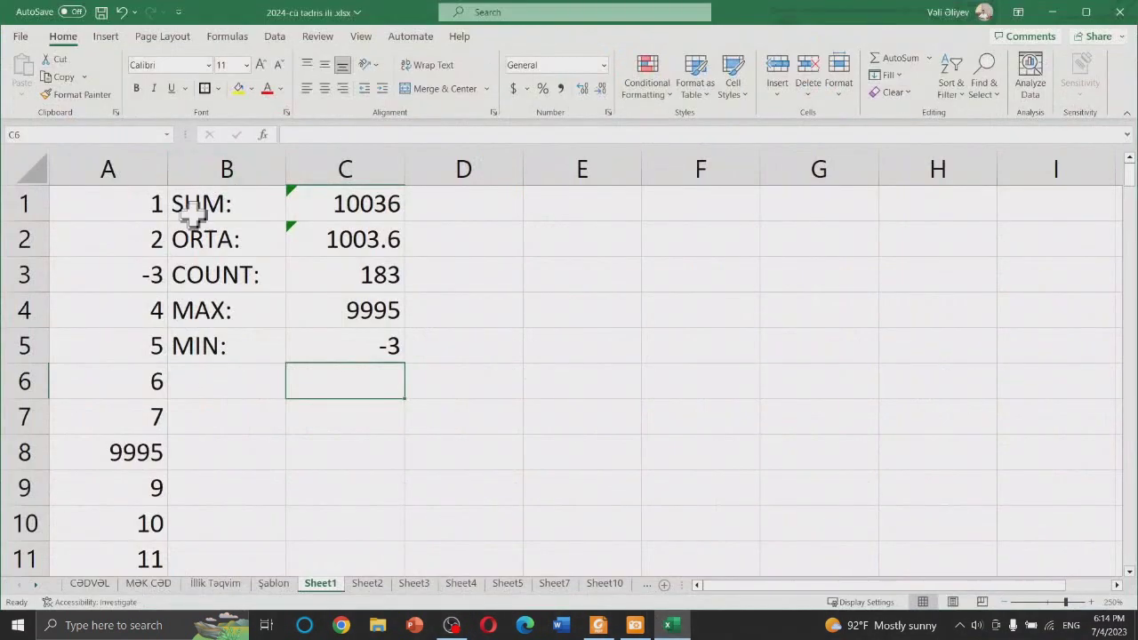
pyautogui.rightClick(224, 156)
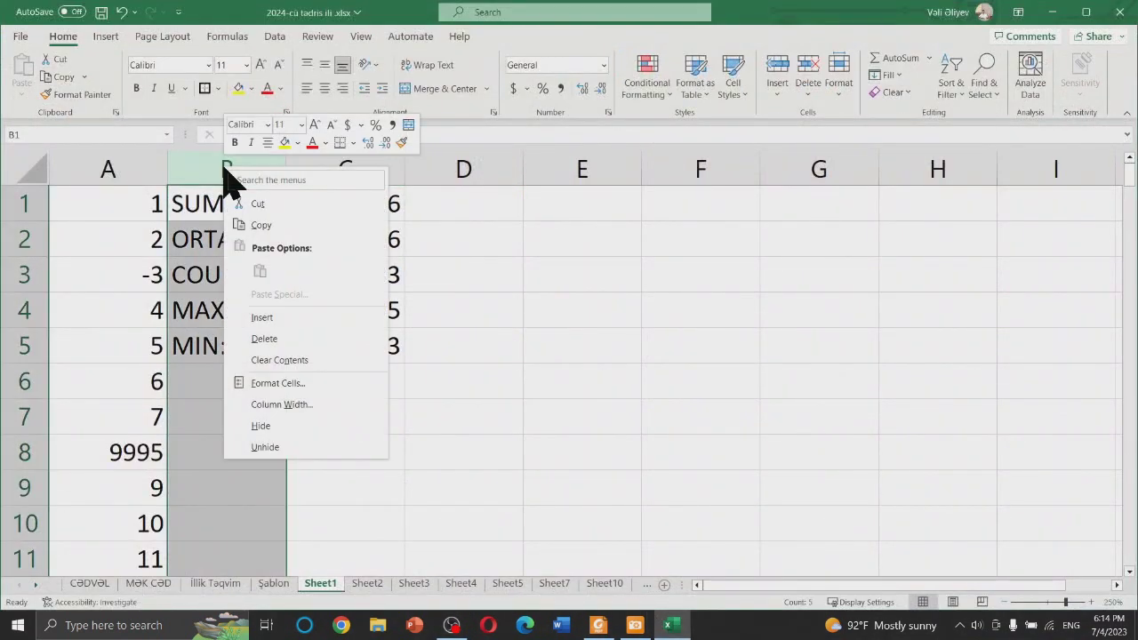
pyautogui.click(281, 316)
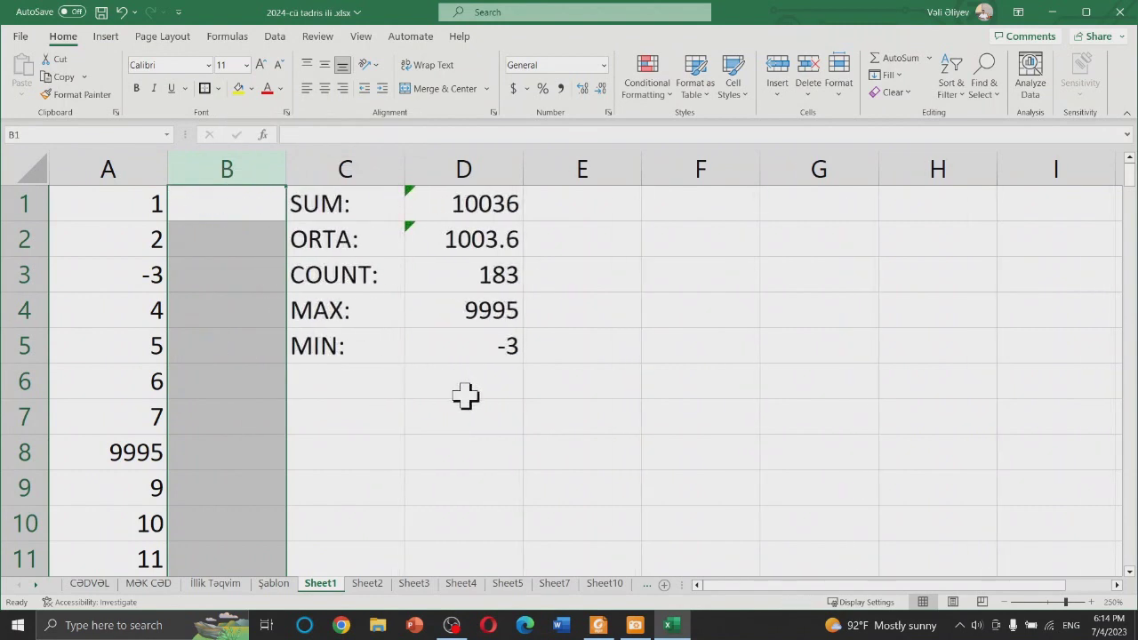
pyautogui.click(465, 393)
pyautogui.click(216, 213)
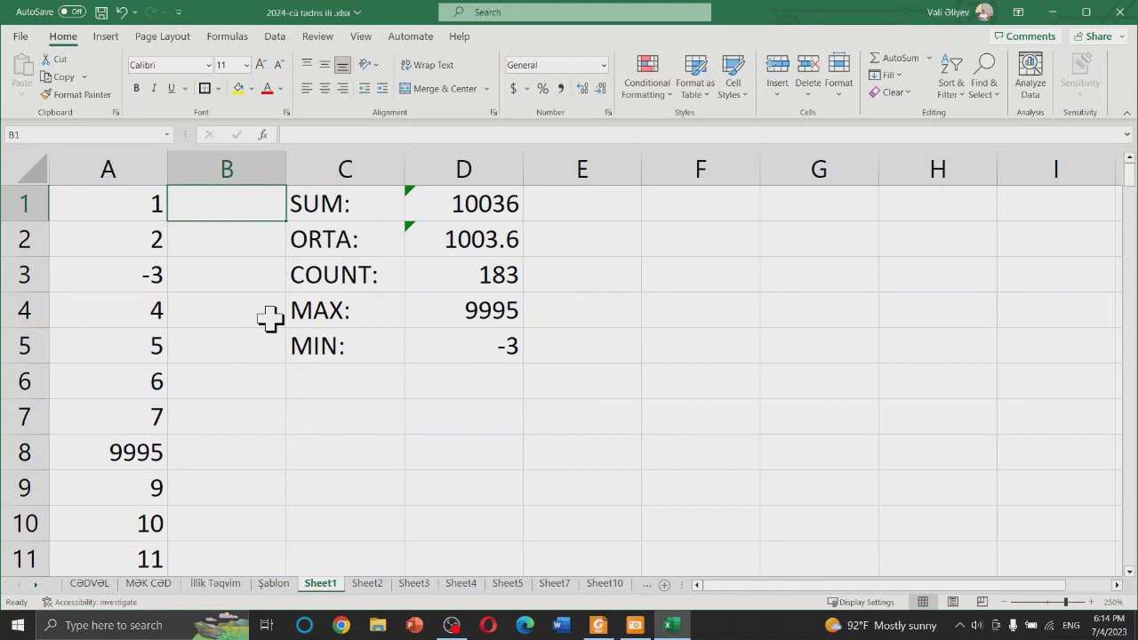
# Step: Enter =IF(A1<0,"NEGATIV","") in B1 to flag a negative value in A1
pyautogui.write('=IN')
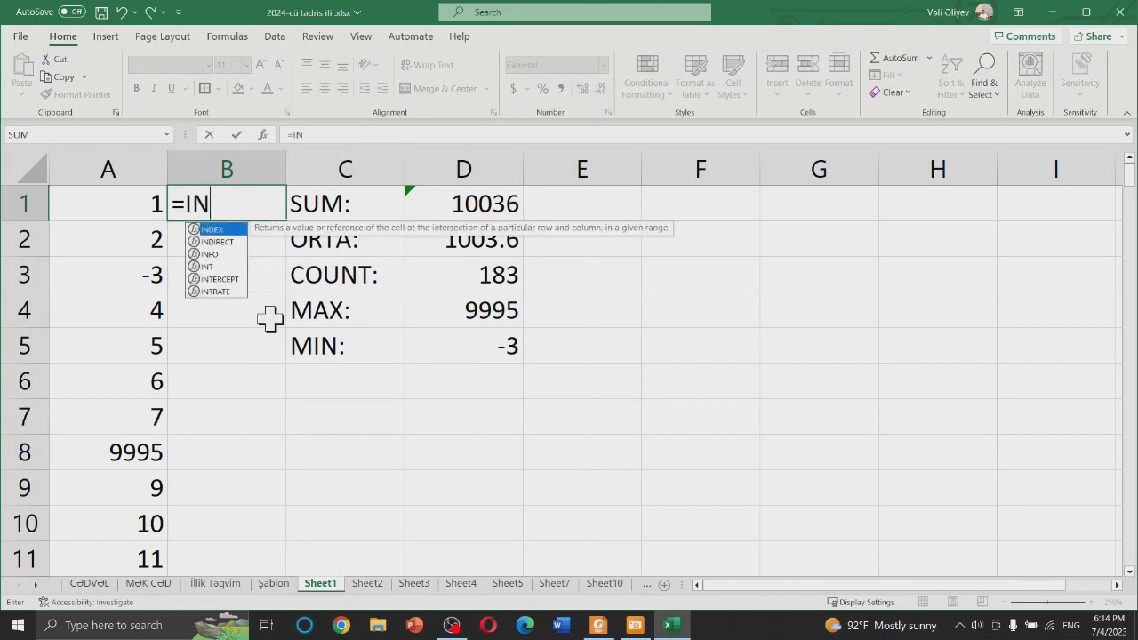
pyautogui.press('BackSpace')
pyautogui.write('F')
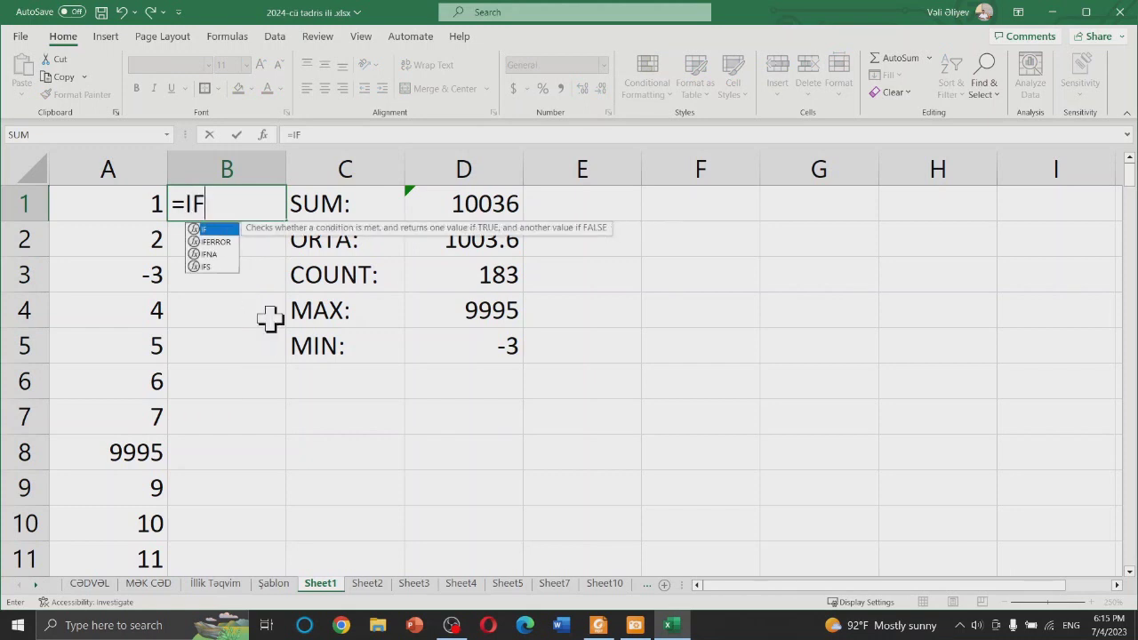
pyautogui.write('(')
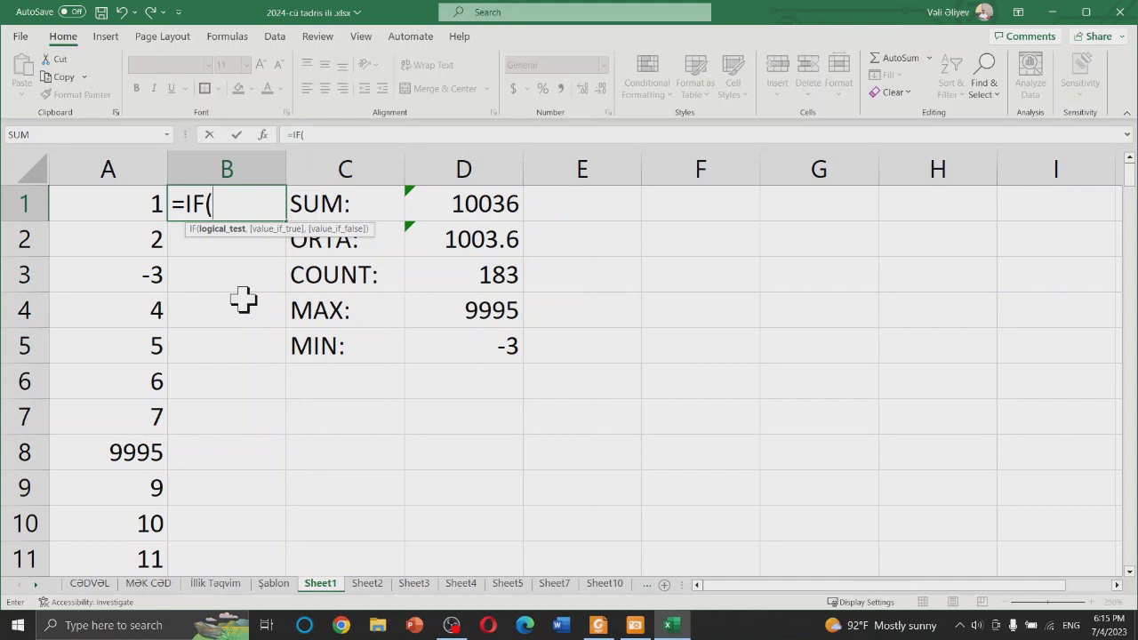
pyautogui.click(120, 204)
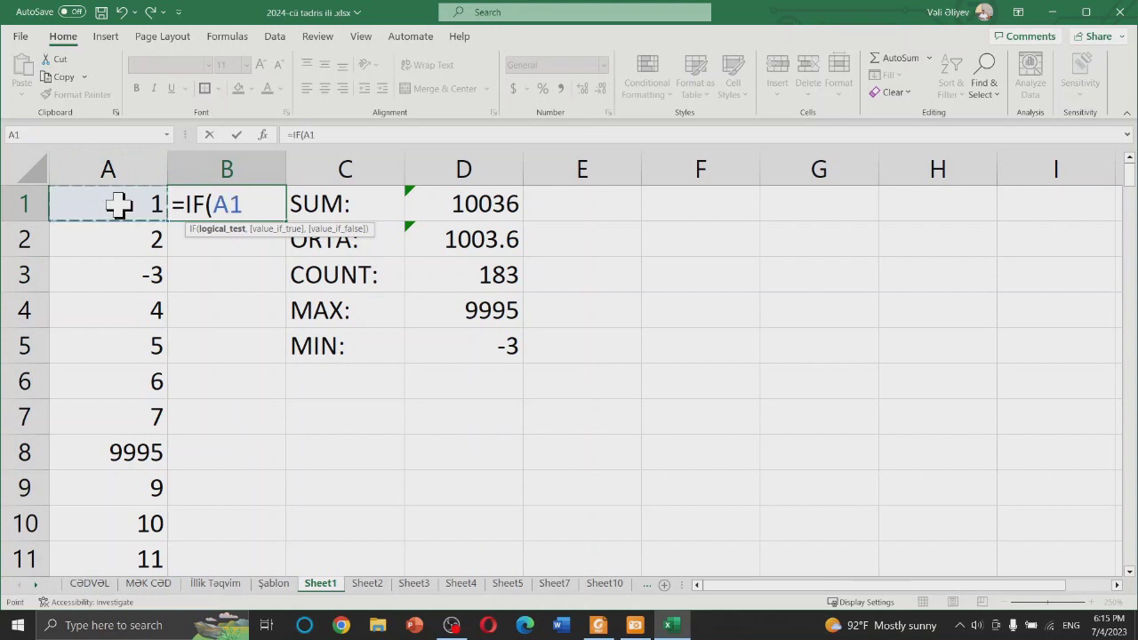
pyautogui.write('>')
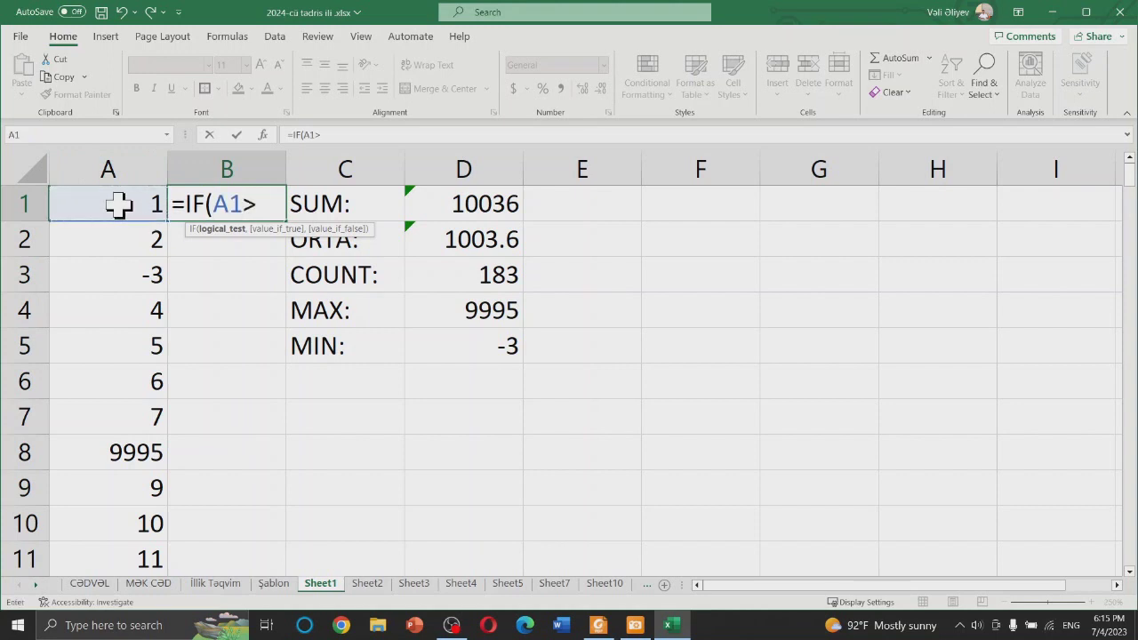
pyautogui.write('0')
pyautogui.write(',')
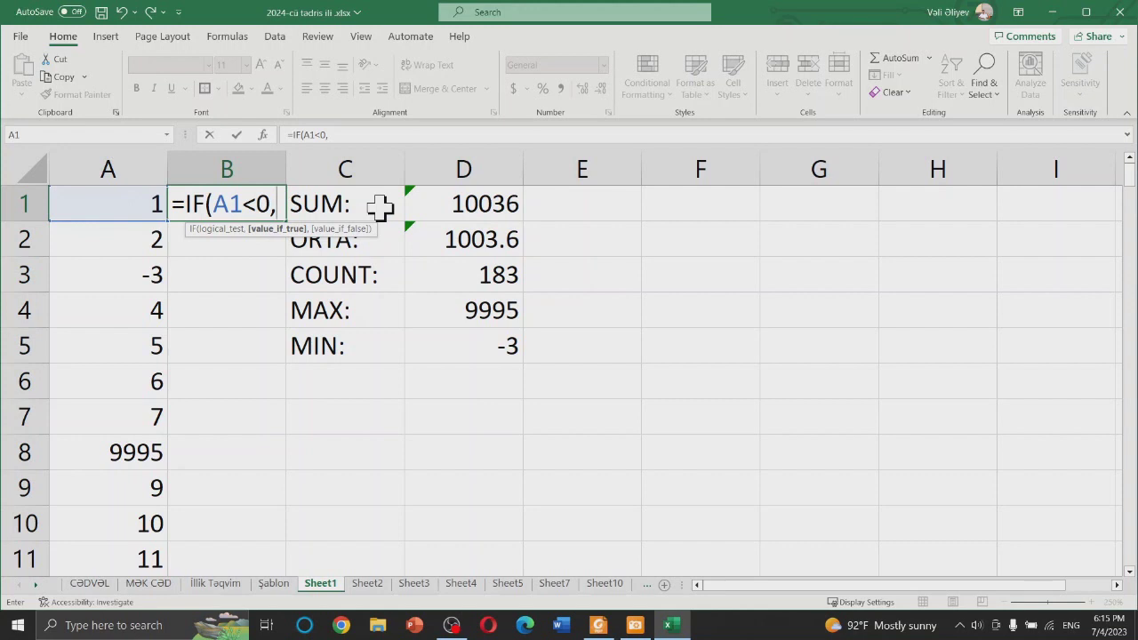
pyautogui.write('@')
pyautogui.press('BackSpace')
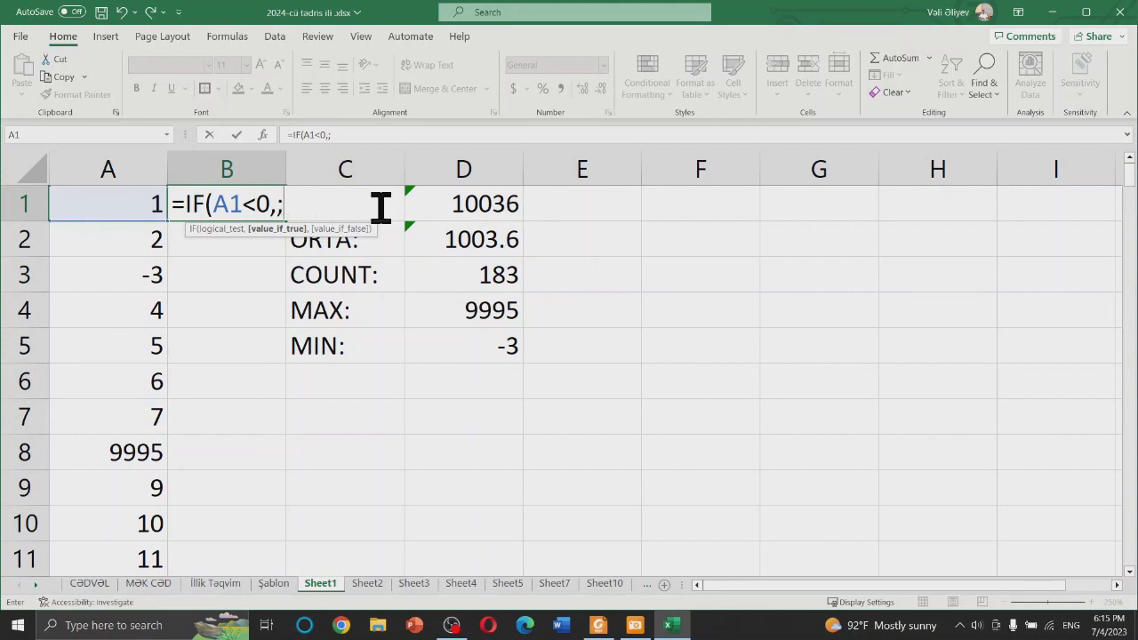
pyautogui.write('"')
pyautogui.write('NEGATIV')
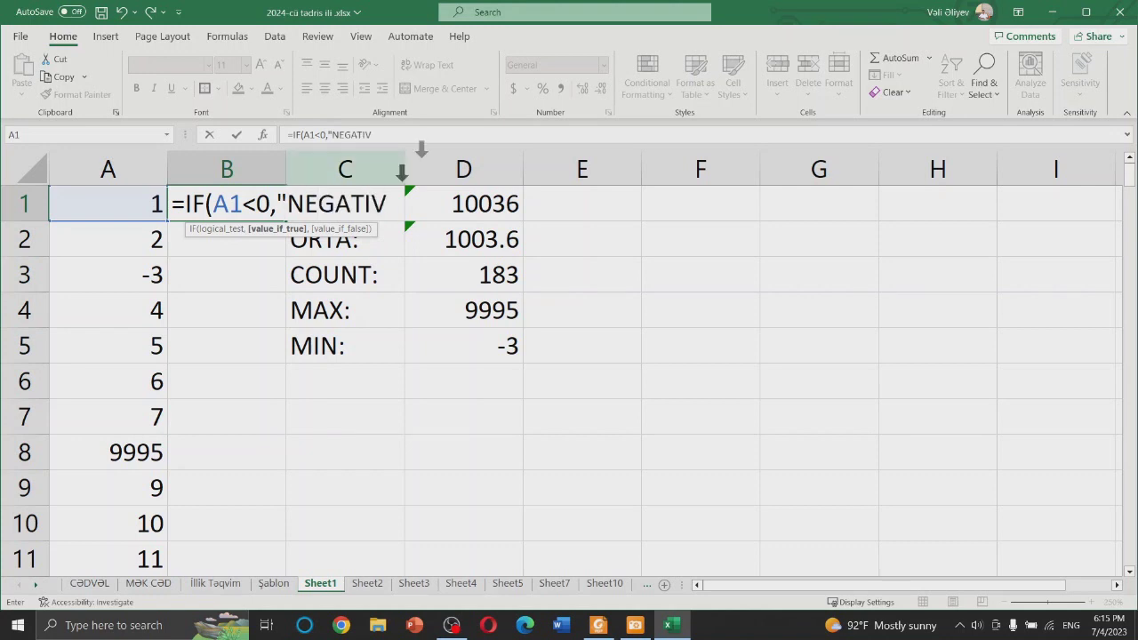
pyautogui.write('"')
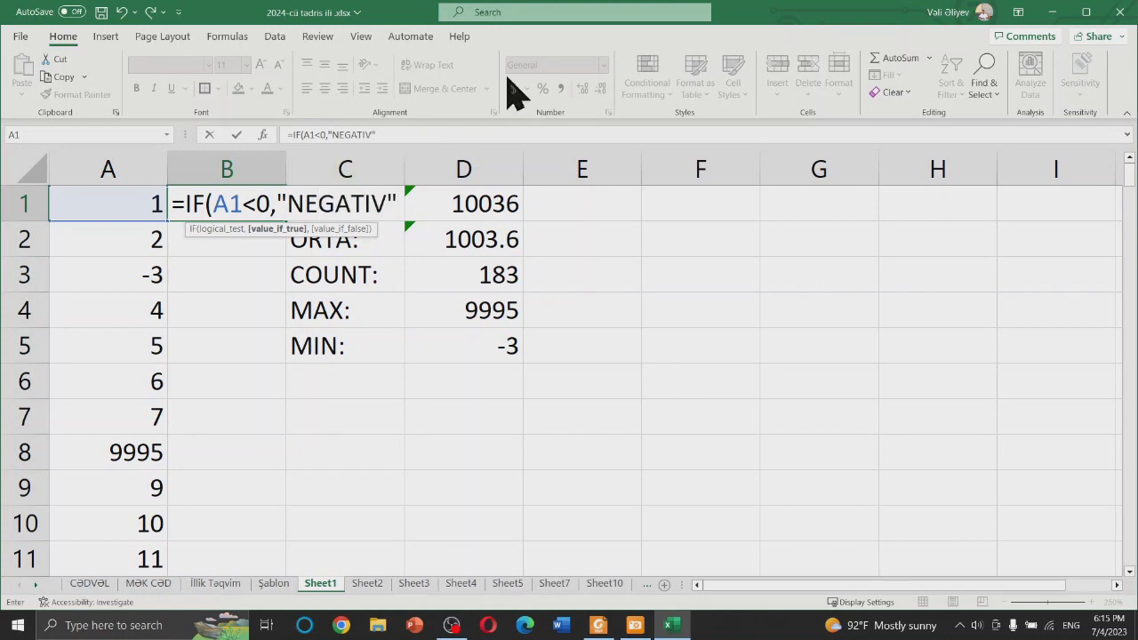
pyautogui.write(',')
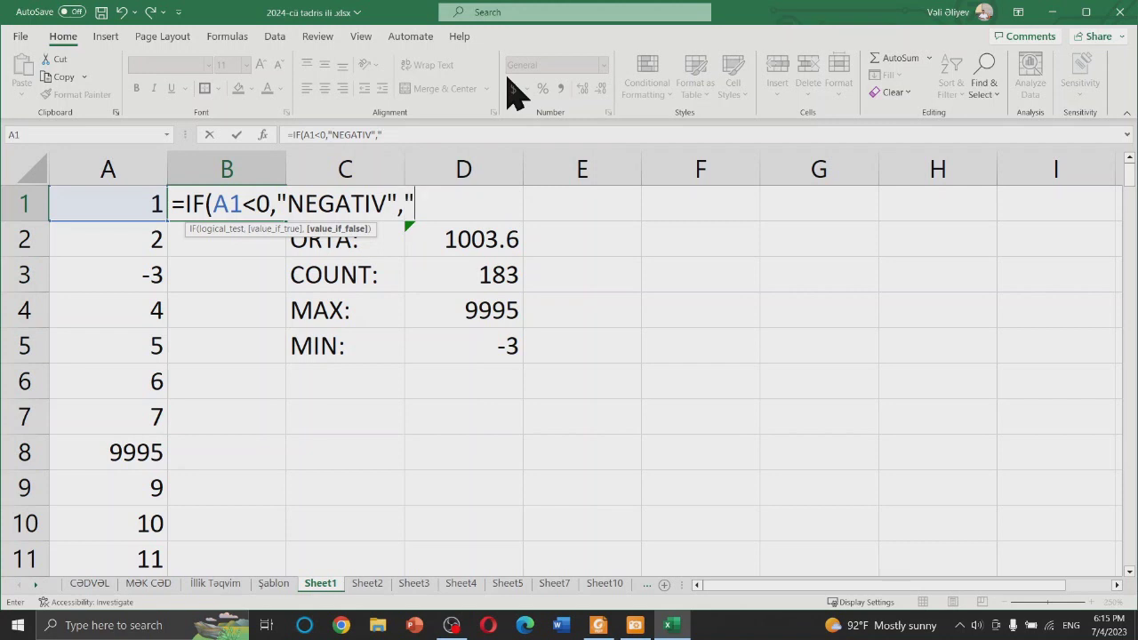
pyautogui.write('"')
pyautogui.write(')')
pyautogui.press('Return')
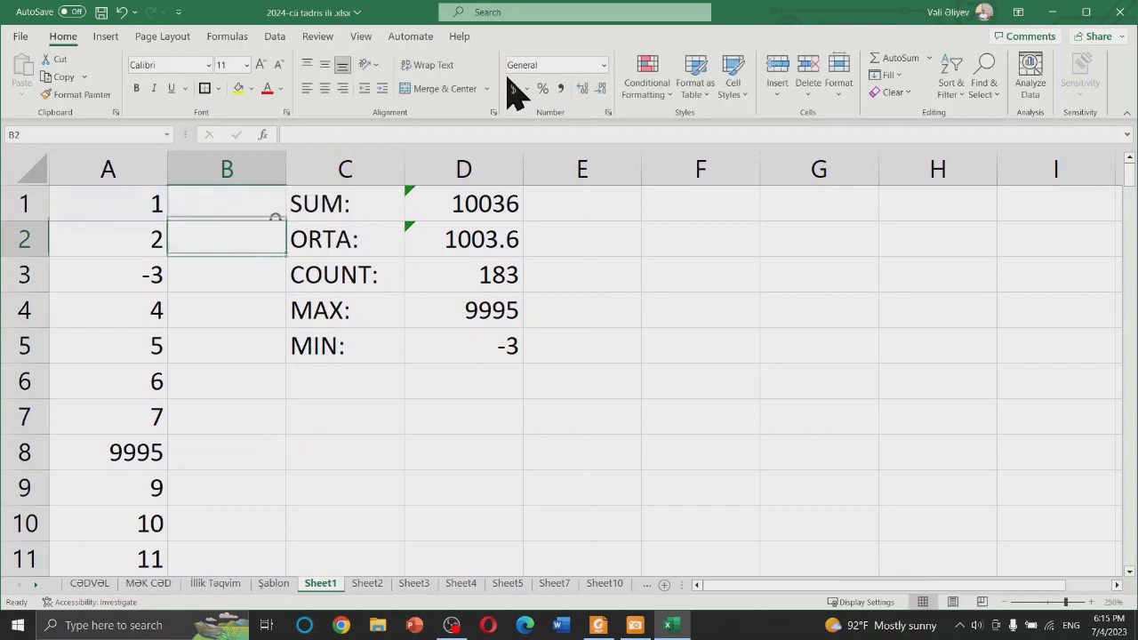
# Step: Fill B1's IF formula down to B11, so B3 shows NEGATIV beside the -3
pyautogui.click(249, 194)
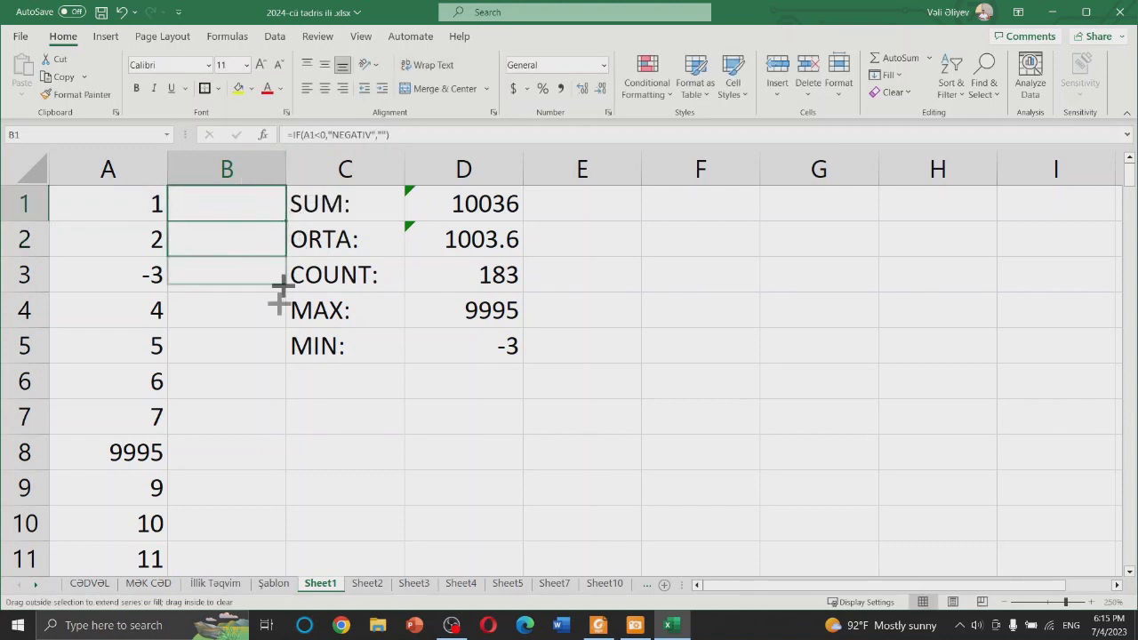
pyautogui.moveTo(289, 223); pyautogui.dragTo(254, 571)
pyautogui.click(356, 405)
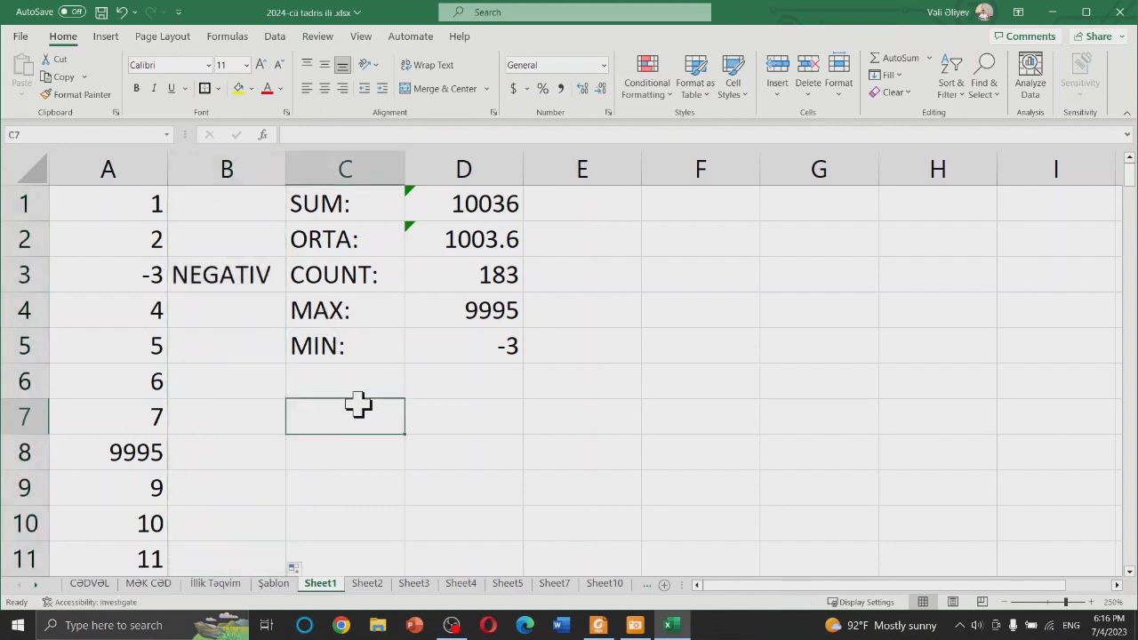
pyautogui.click(195, 273)
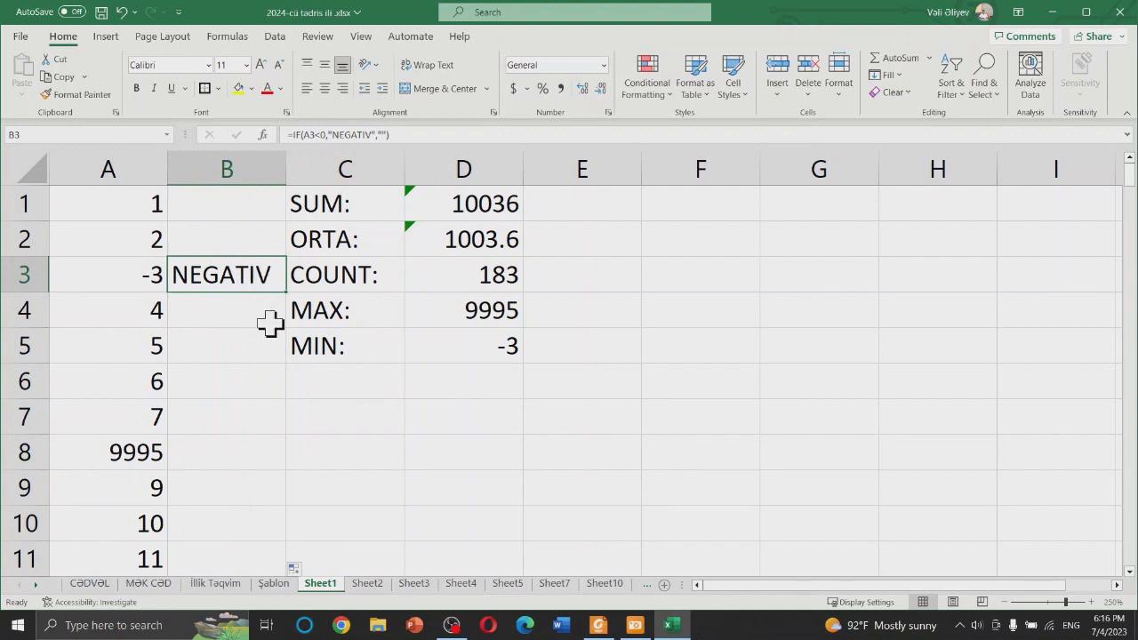
pyautogui.click(256, 199)
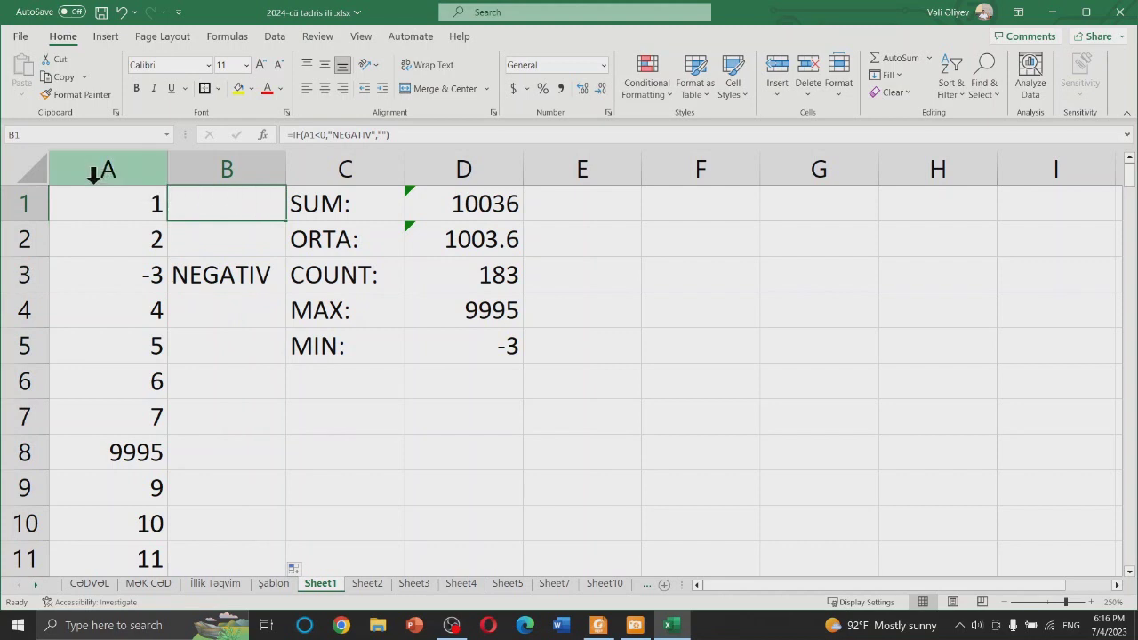
pyautogui.click(119, 196)
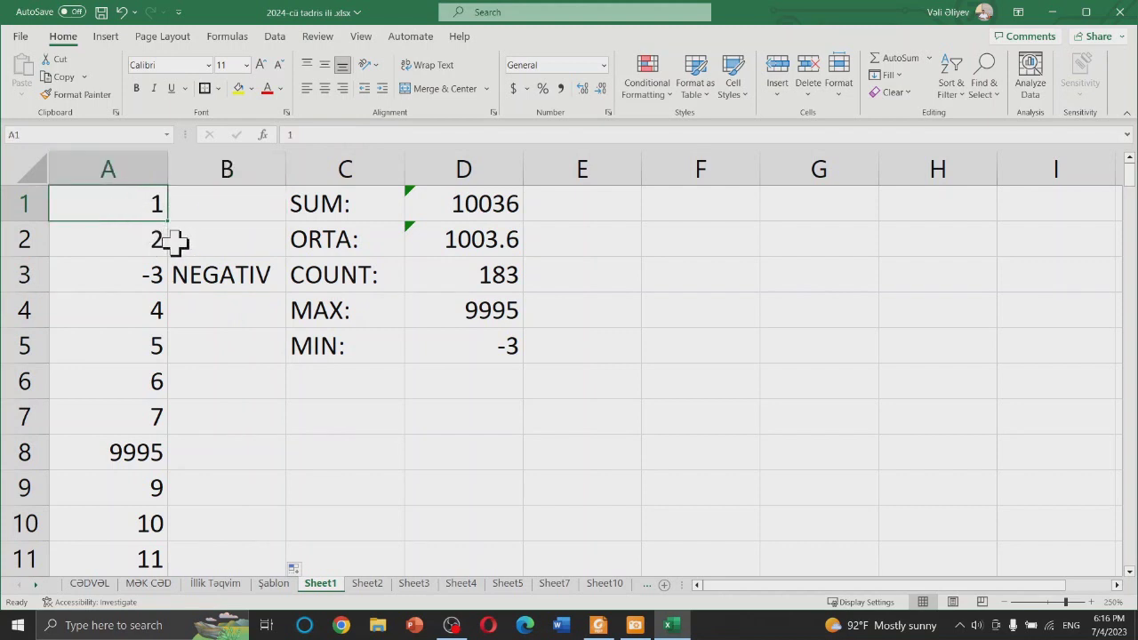
# Step: Enter =RANDBETWEEN(0,100) in A1
pyautogui.write('=')
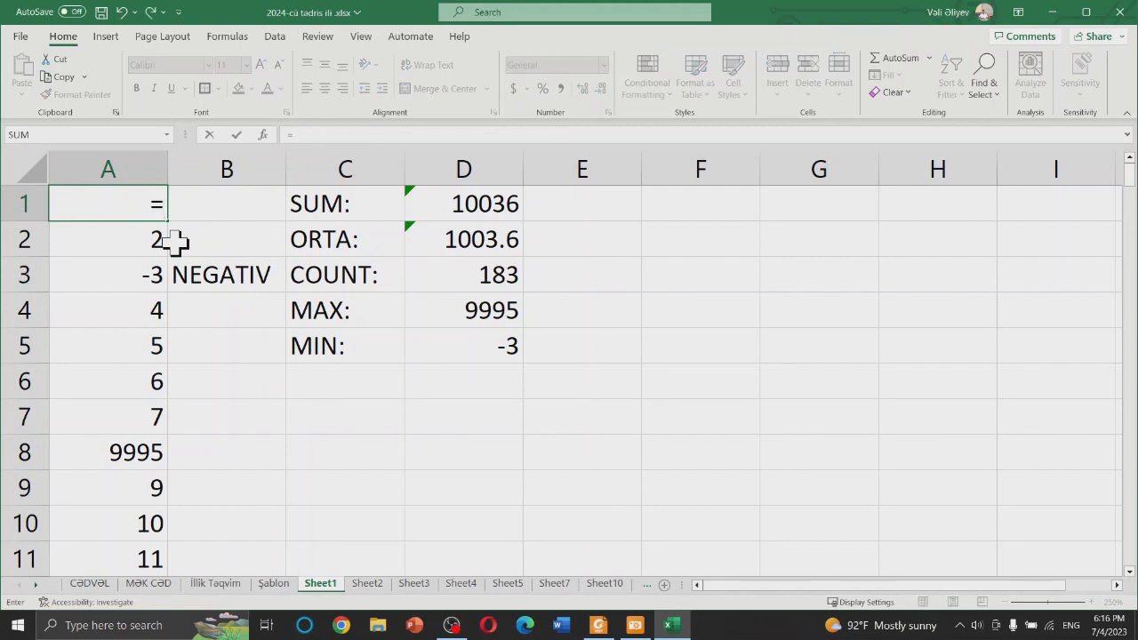
pyautogui.write('RAND')
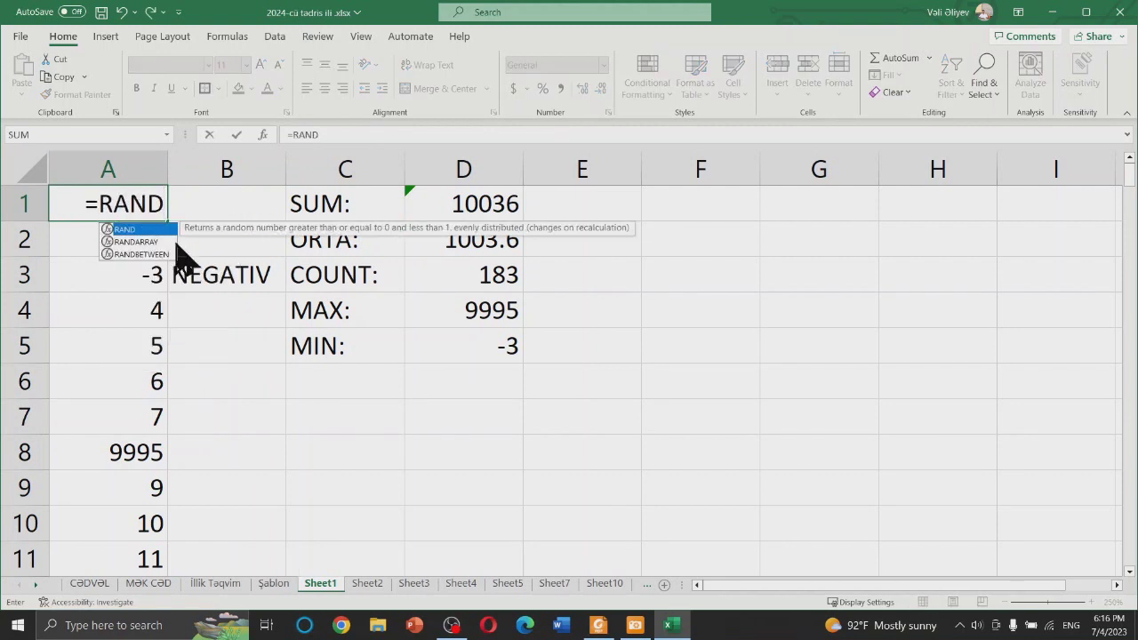
pyautogui.press('Tab')
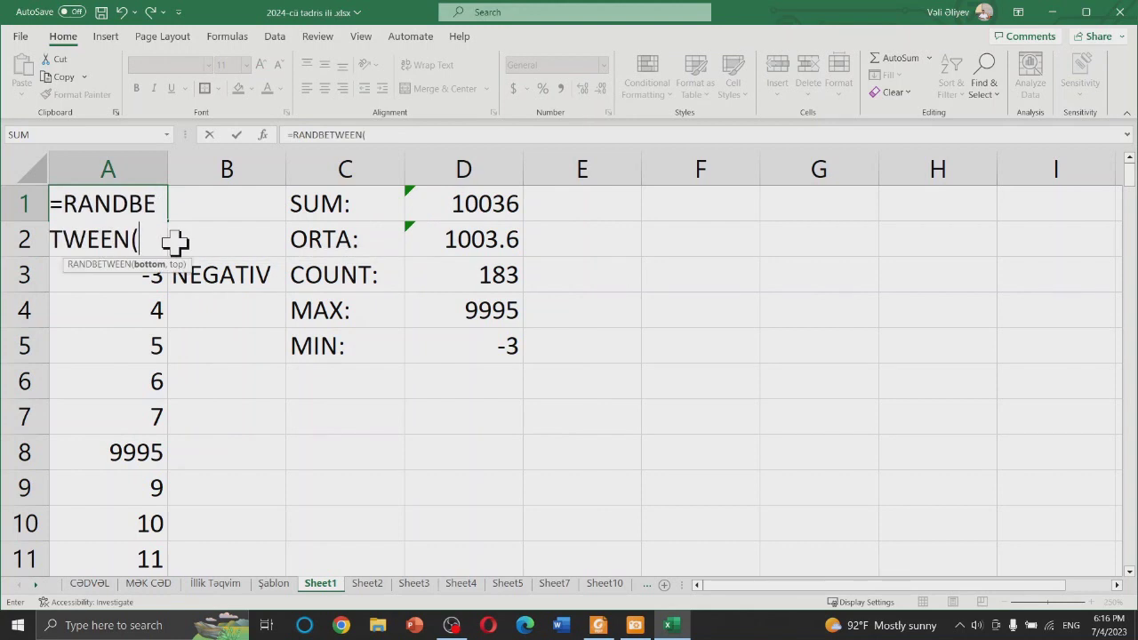
pyautogui.write('0')
pyautogui.write(',')
pyautogui.write('100')
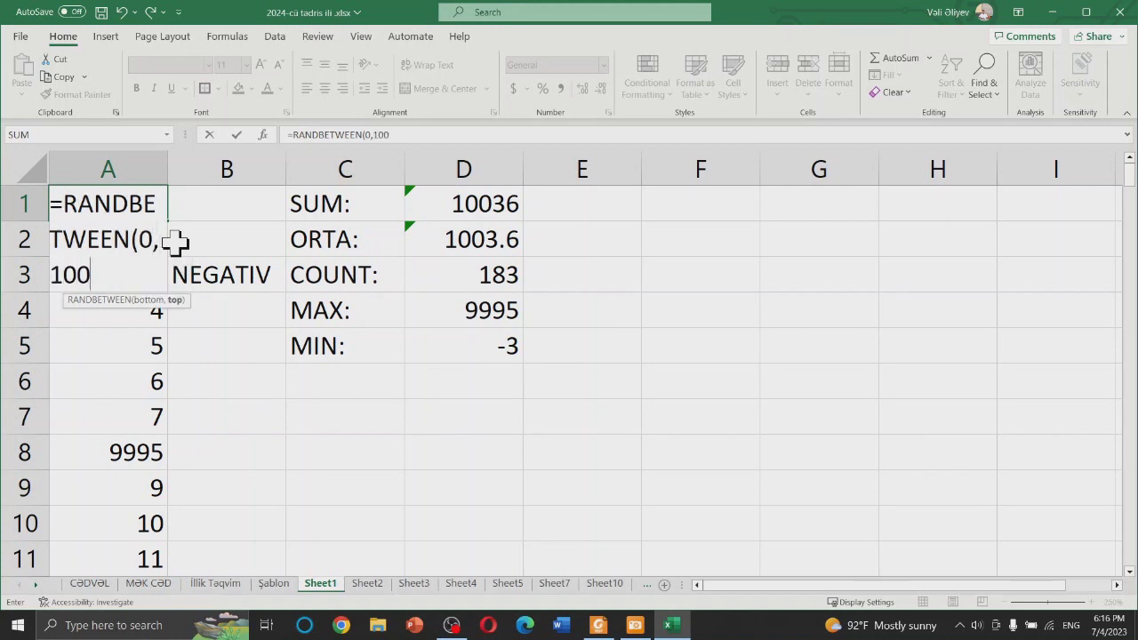
pyautogui.write(')')
pyautogui.press('Return')
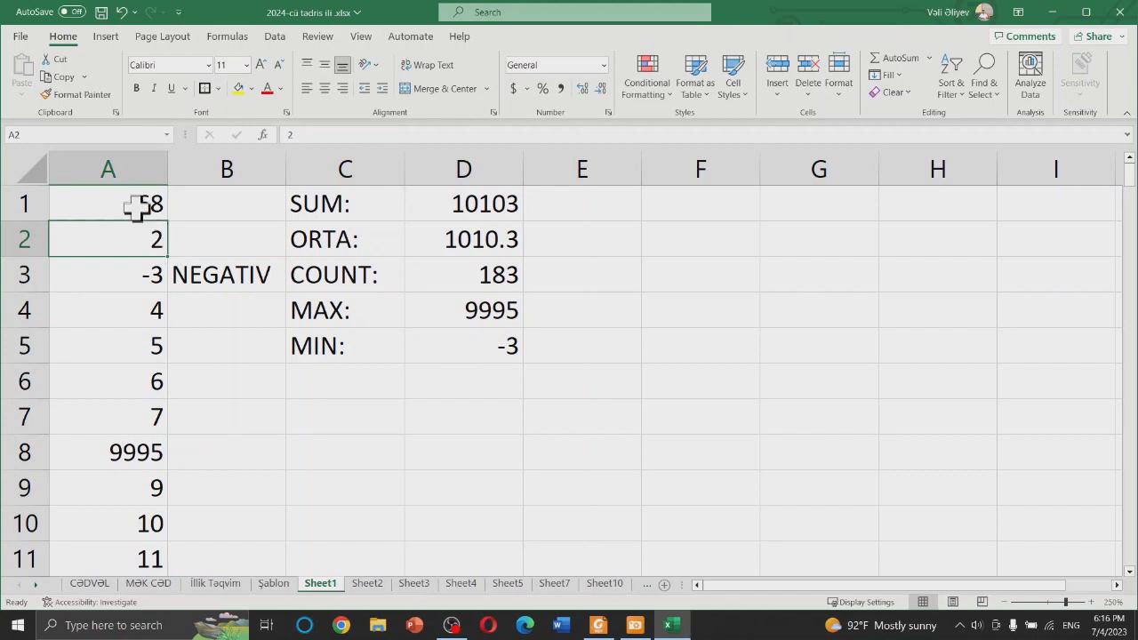
# Step: Copy A1's random formula down to A183, giving SUM 494, MAX 100 and MIN 0
pyautogui.click(136, 206)
pyautogui.moveTo(167, 220); pyautogui.dragTo(120, 633)
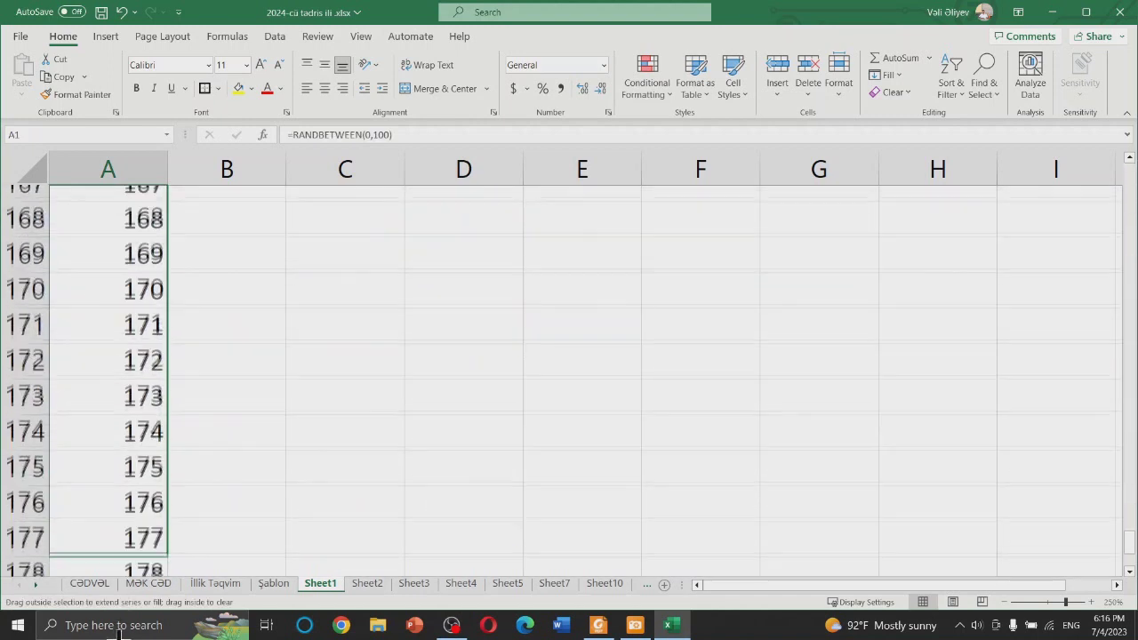
pyautogui.moveTo(120, 633); pyautogui.dragTo(139, 504)
pyautogui.scroll(7, 310, 420)
pyautogui.scroll(9, 311, 420)
pyautogui.scroll(18, 310, 420)
pyautogui.scroll(13, 310, 420)
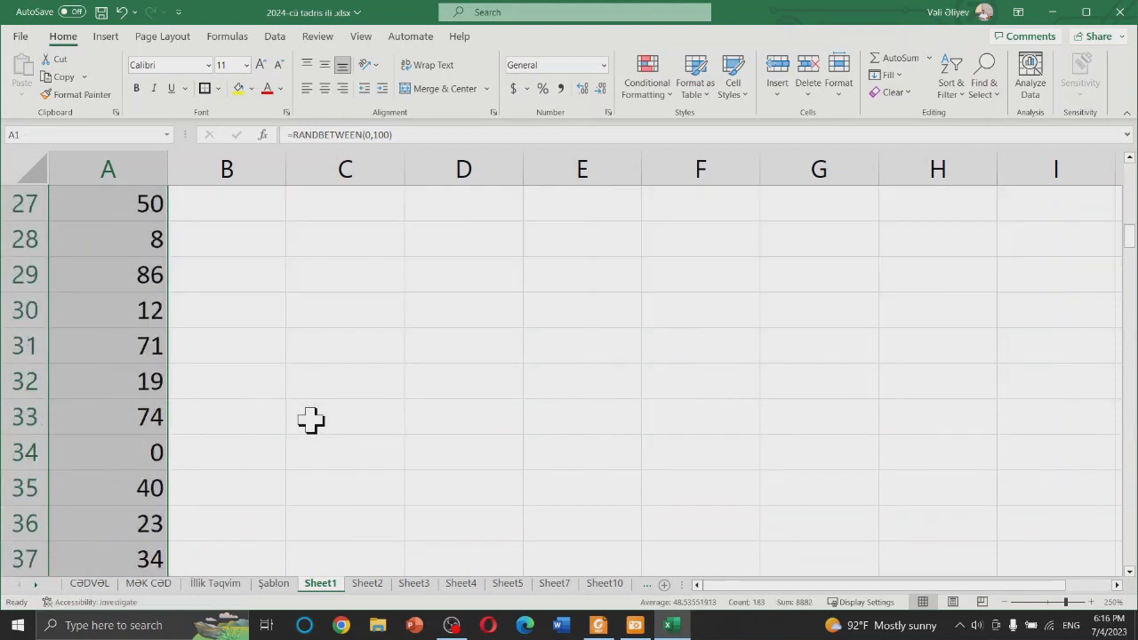
pyautogui.scroll(9, 310, 420)
pyautogui.click(234, 216)
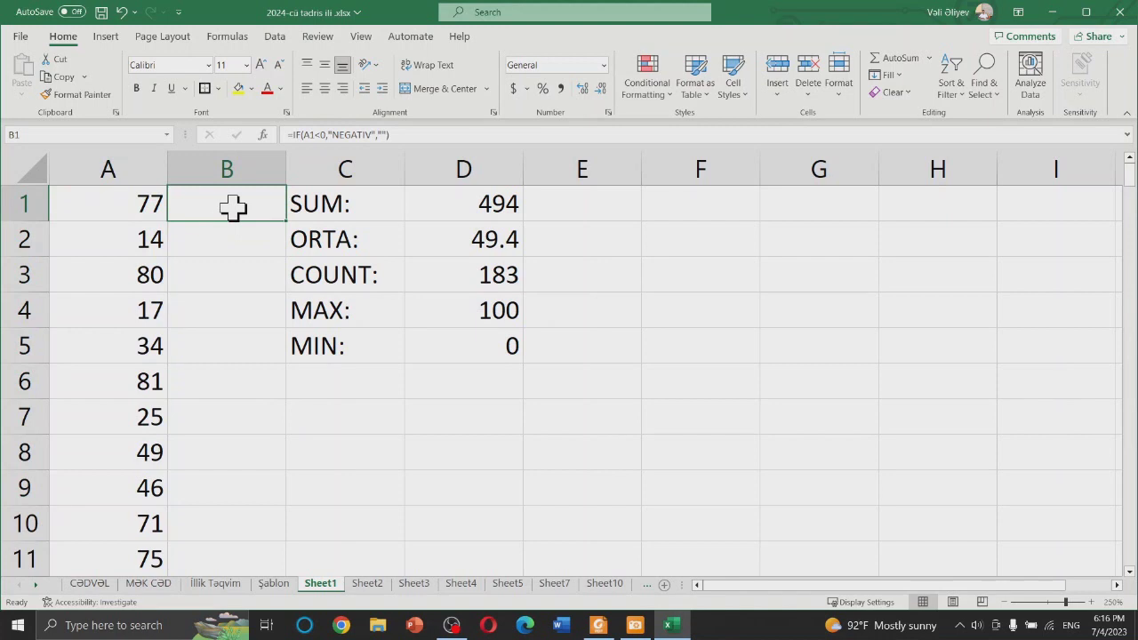
# Step: Change B1's condition from A1<0 to A1>80
pyautogui.doubleClick(229, 199)
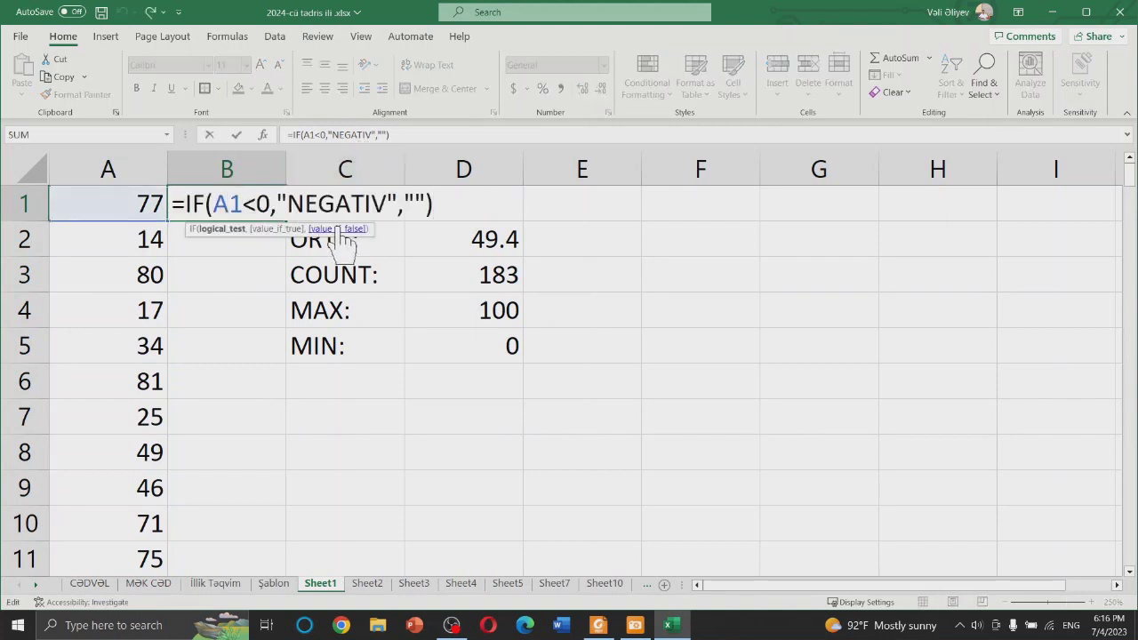
pyautogui.click(269, 203)
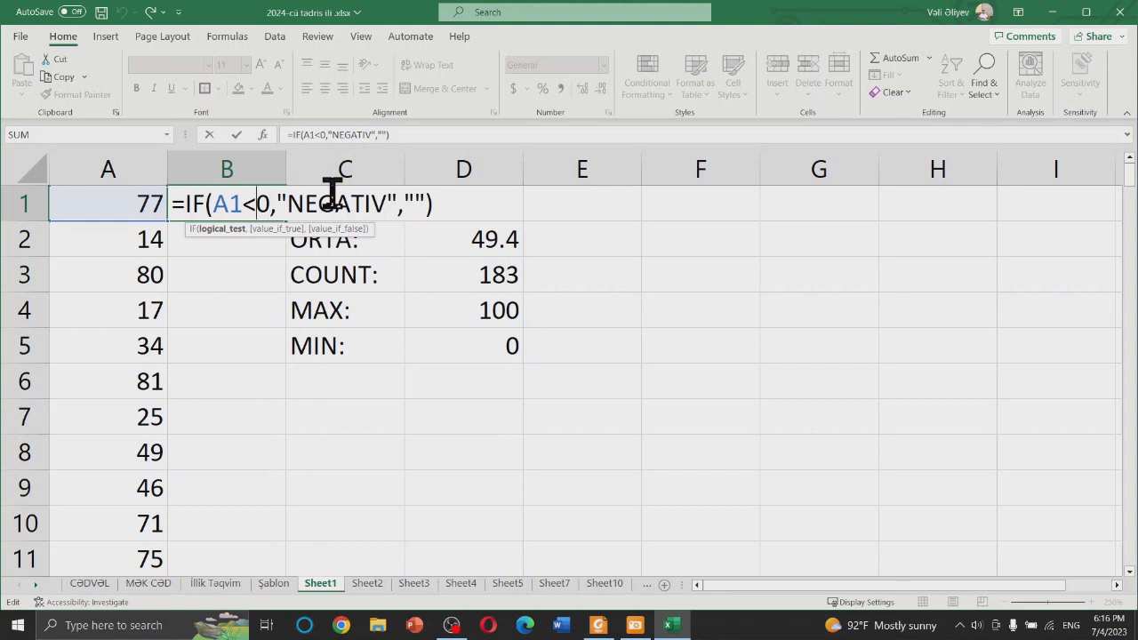
pyautogui.press('Right')
pyautogui.press('BackSpace')
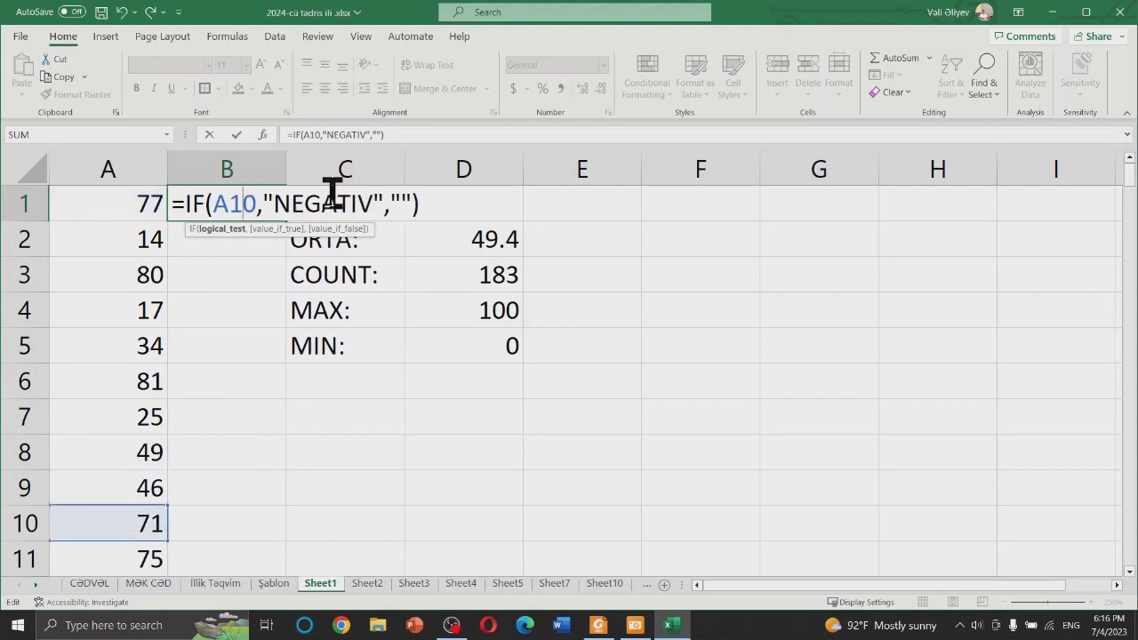
pyautogui.write('>')
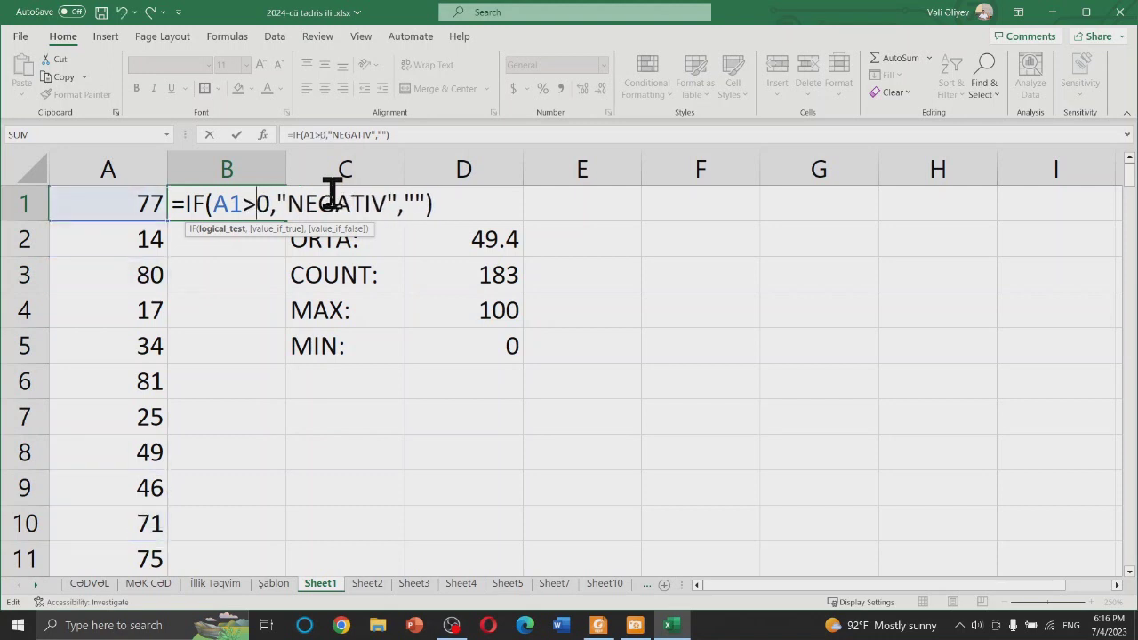
pyautogui.write('8')
# Step: Replace NEGATIV with ELACI in B1's formula, so it shows ELACI beside 86
pyautogui.click(401, 204)
pyautogui.press('BackSpace')
pyautogui.press('BackSpace')
pyautogui.press('BackSpace')
pyautogui.press('BackSpace')
pyautogui.press('BackSpace')
pyautogui.press('BackSpace')
pyautogui.press('BackSpace')
pyautogui.write('"')
pyautogui.press('BackSpace')
pyautogui.write('ELACI')
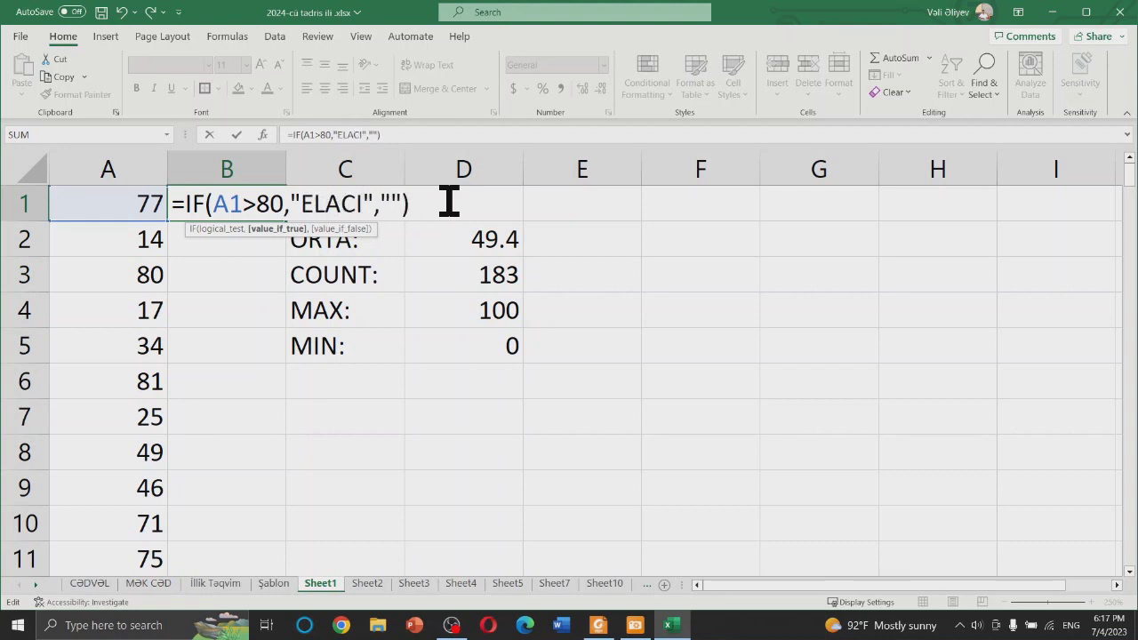
pyautogui.press('Right')
pyautogui.press('Right')
pyautogui.press('Right')
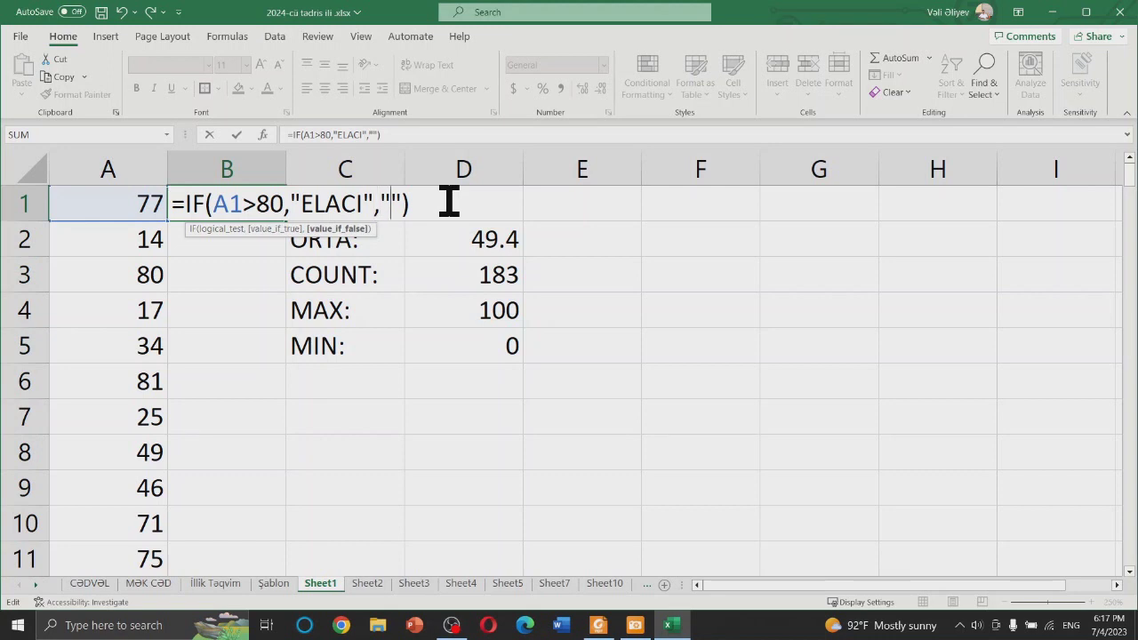
pyautogui.press('Right')
pyautogui.press('Right')
pyautogui.press('Return')
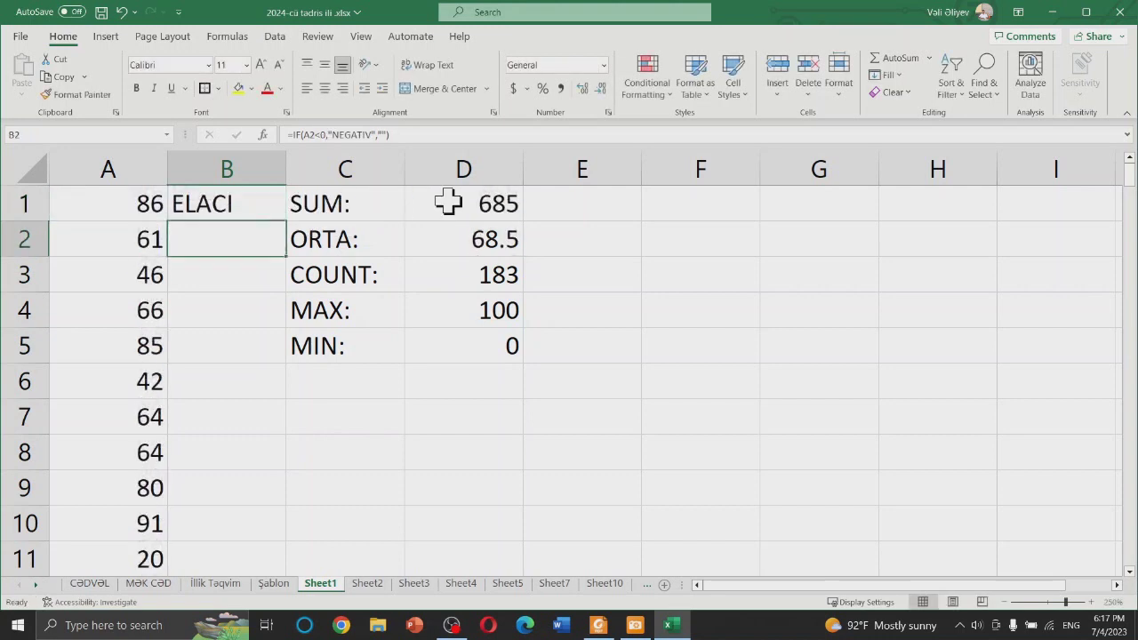
pyautogui.click(229, 214)
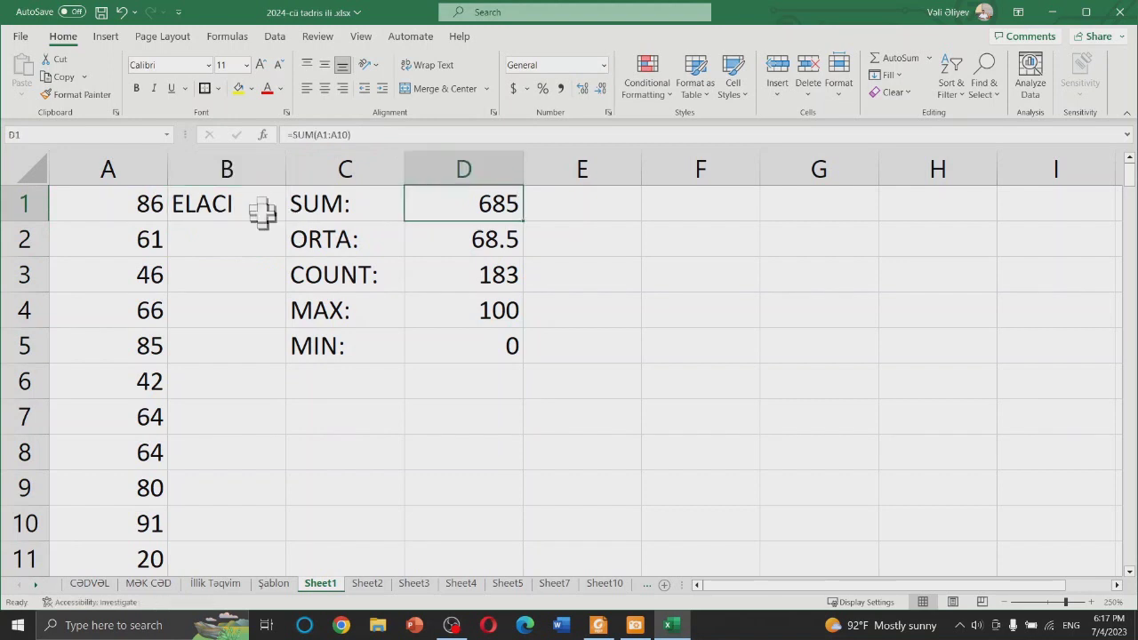
# Step: Fill B1's ELACI formula down the whole of column B, then return to the PDF notes
pyautogui.doubleClick(284, 220)
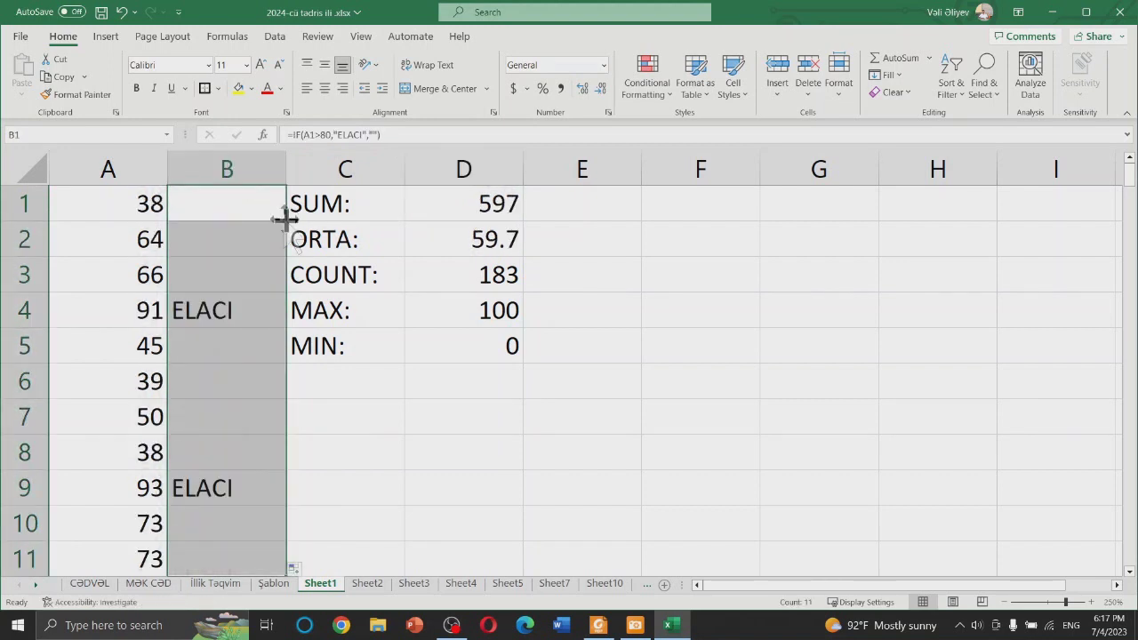
pyautogui.scroll(-4, 272, 322)
pyautogui.scroll(-7, 285, 348)
pyautogui.scroll(3, 285, 350)
pyautogui.scroll(4, 278, 338)
pyautogui.scroll(4, 279, 338)
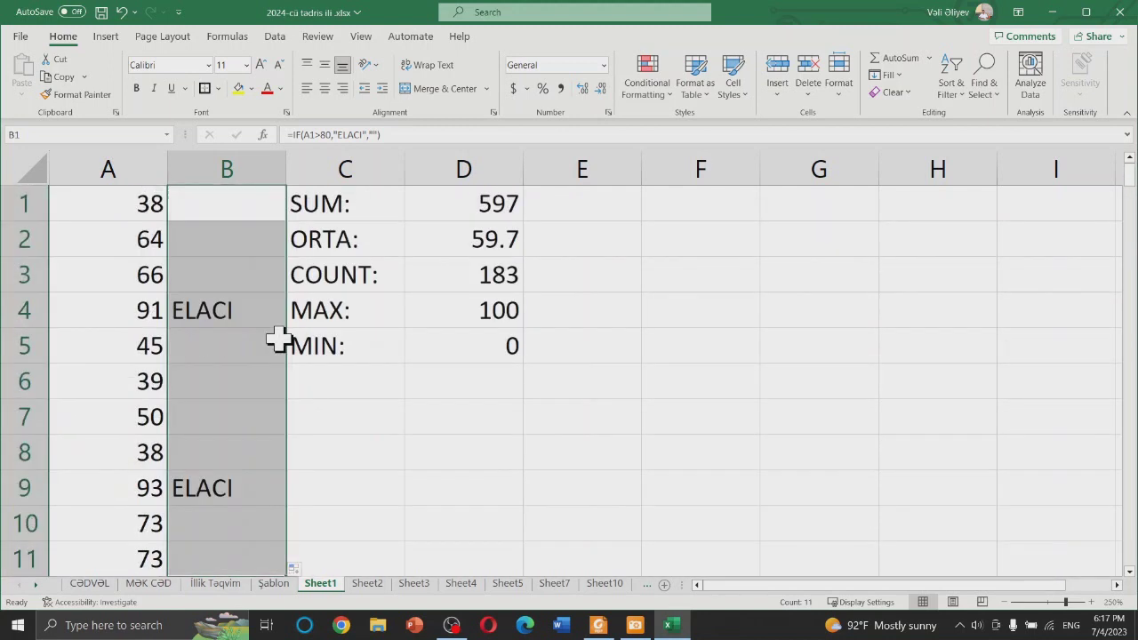
pyautogui.scroll(-3, 282, 333)
pyautogui.scroll(3, 287, 329)
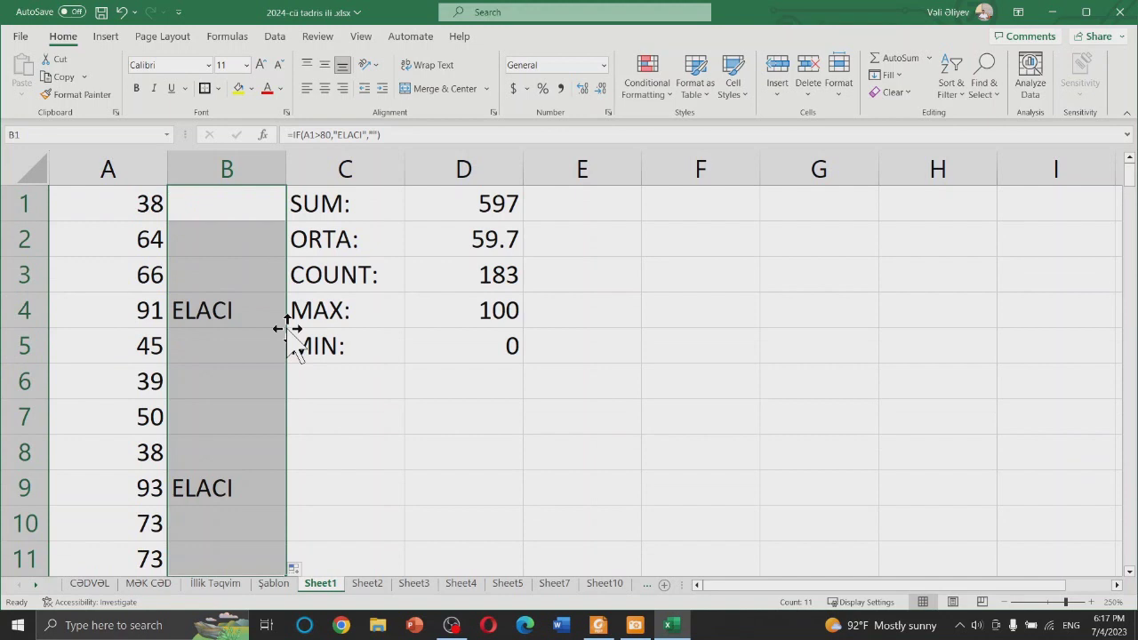
pyautogui.click(358, 378)
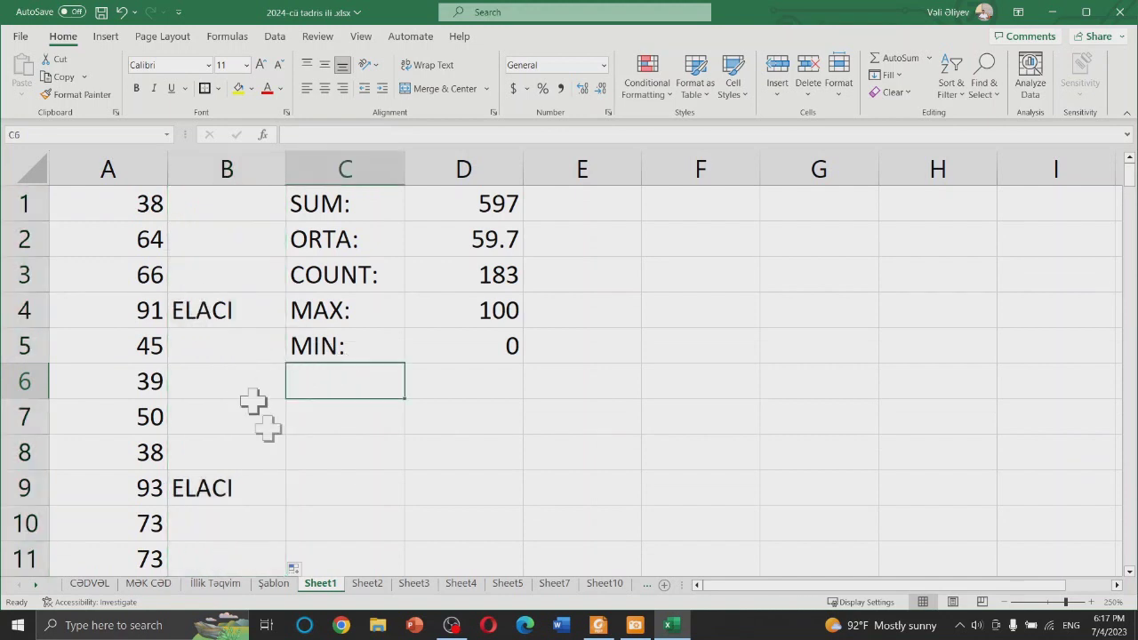
pyautogui.scroll(-4, 213, 414)
pyautogui.scroll(4, 222, 426)
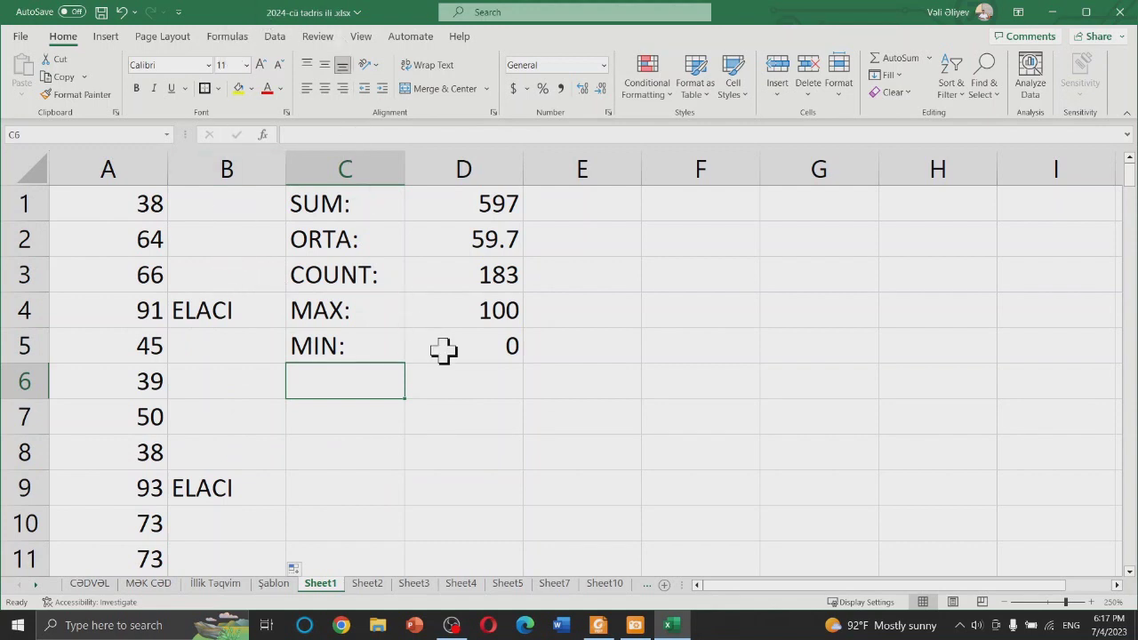
pyautogui.hotkey('alt', 'Tab')
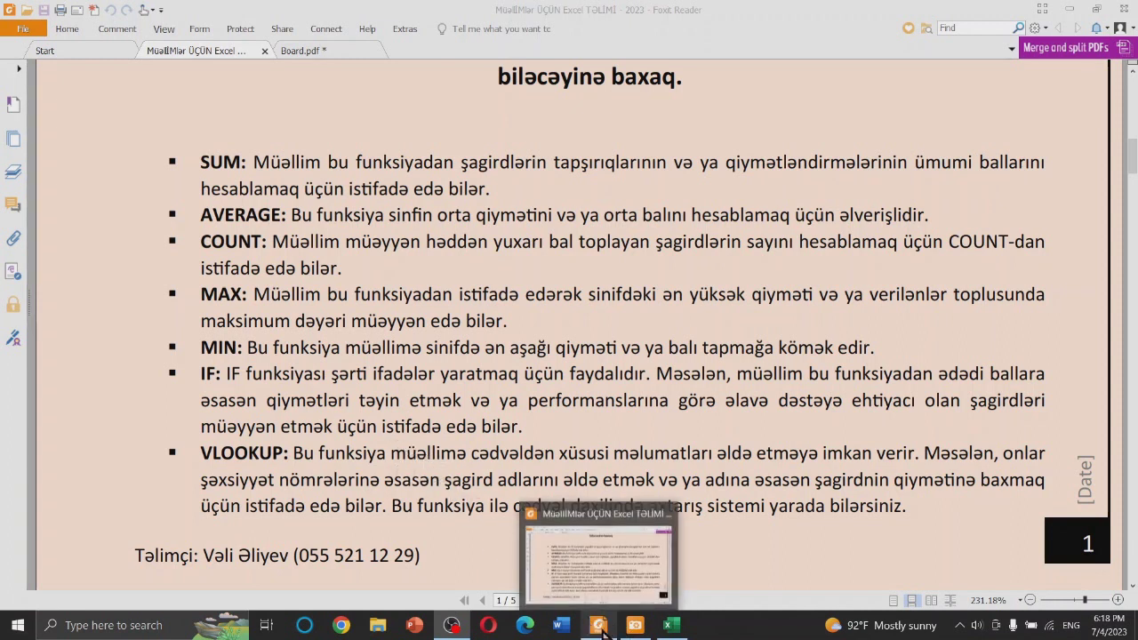
# Step: Switch from the Foxit Reader handout back to the Excel workbook via the taskbar
pyautogui.click(602, 628)
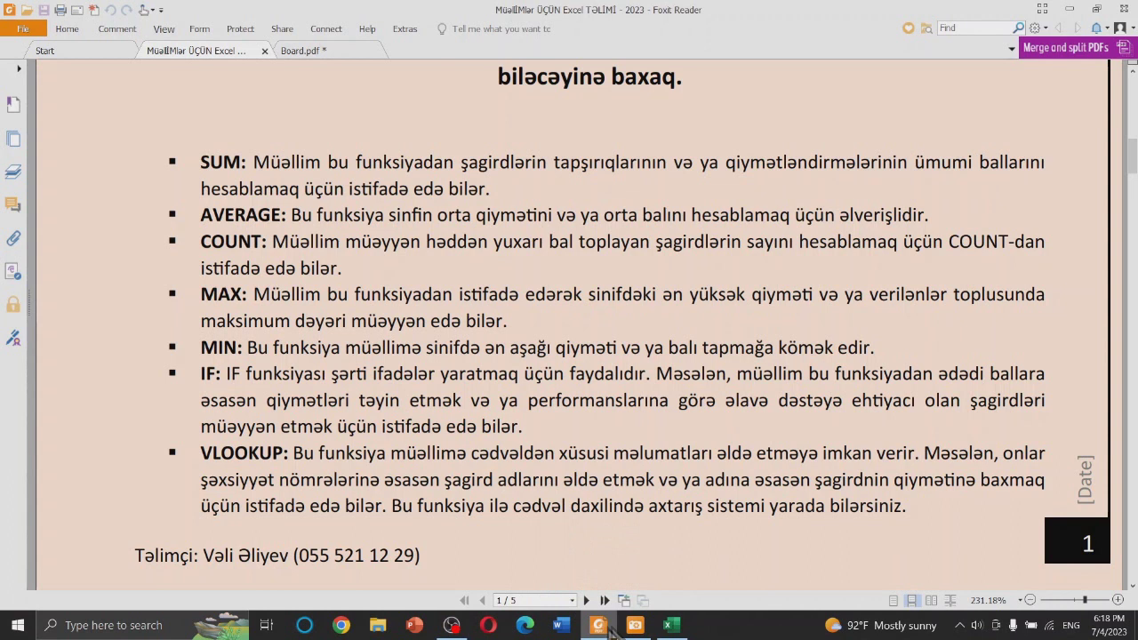
pyautogui.moveTo(626, 622)
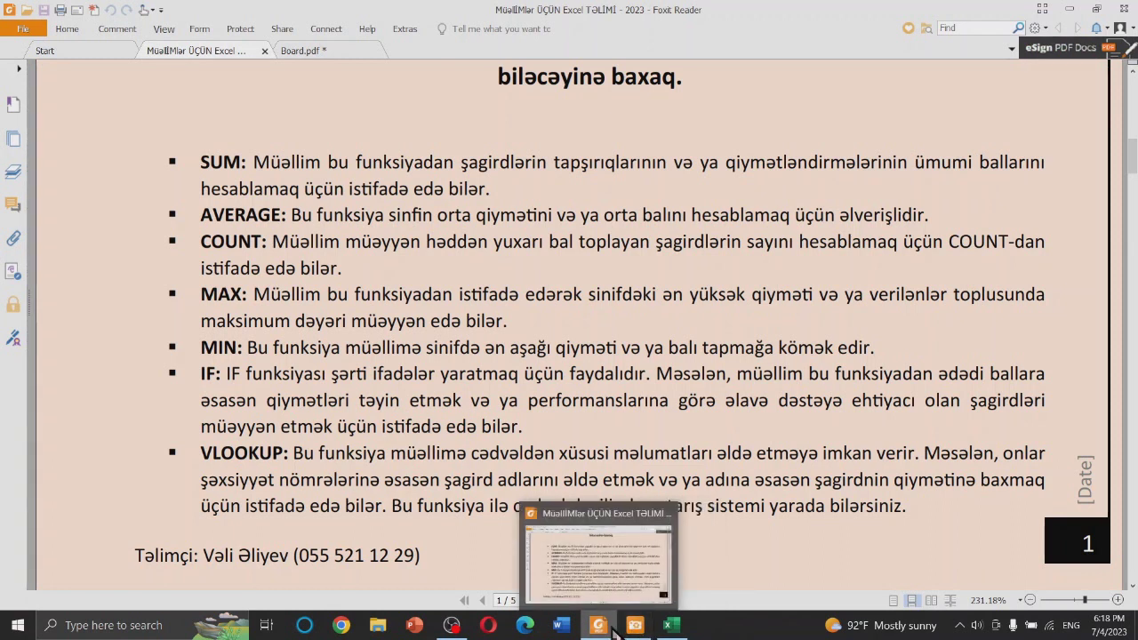
pyautogui.click(674, 633)
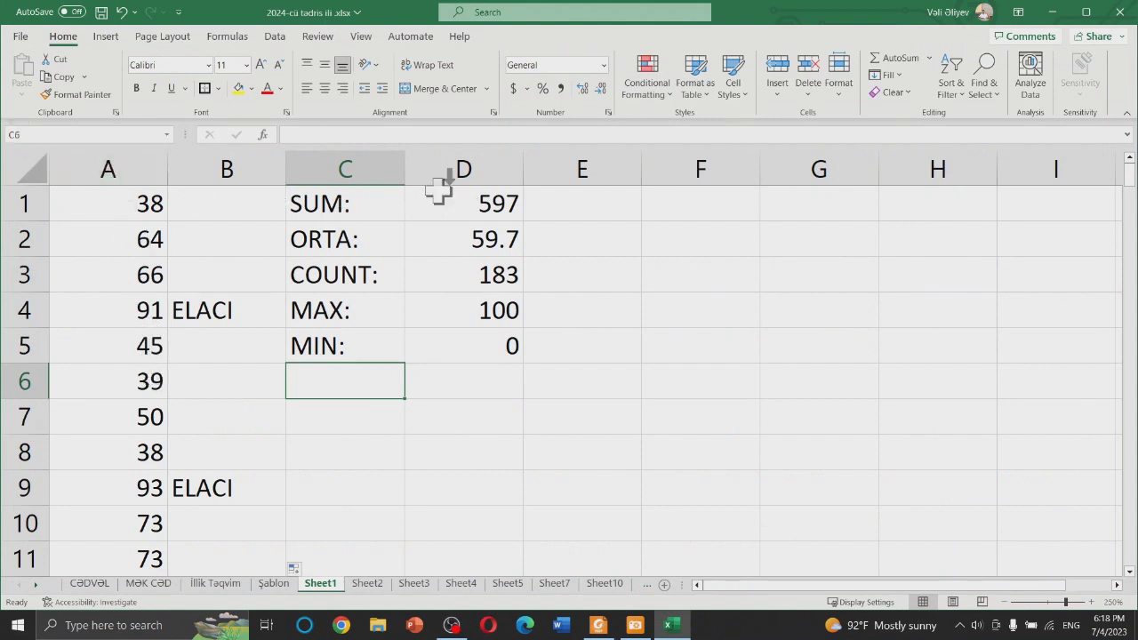
# Step: Delete the contents of columns A through D
pyautogui.moveTo(475, 164); pyautogui.dragTo(133, 168)
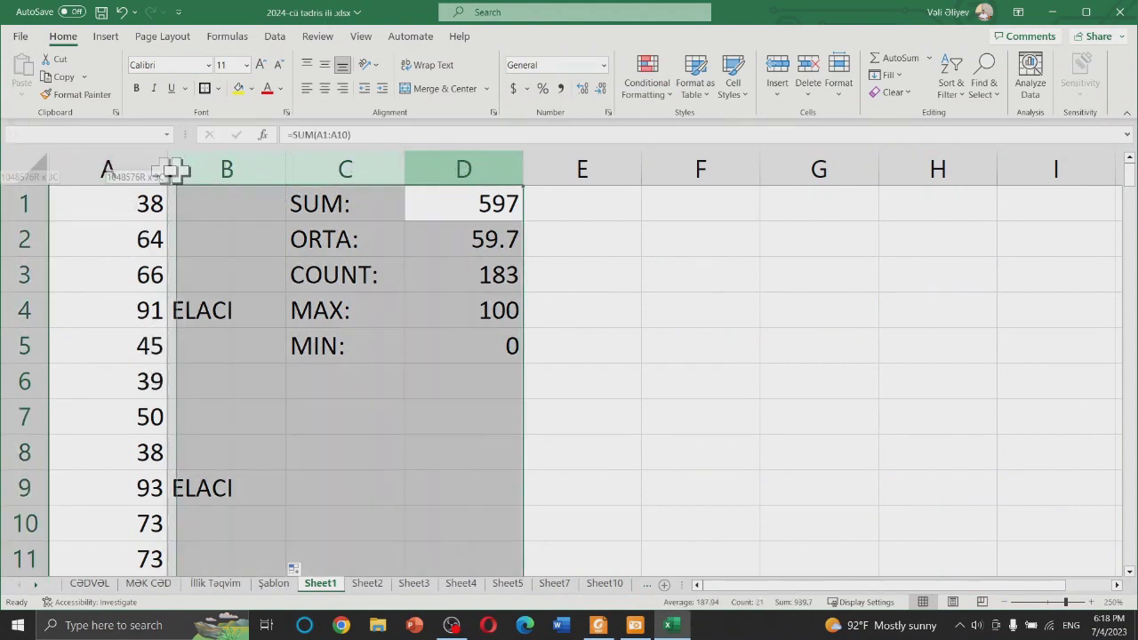
pyautogui.rightClick(332, 170)
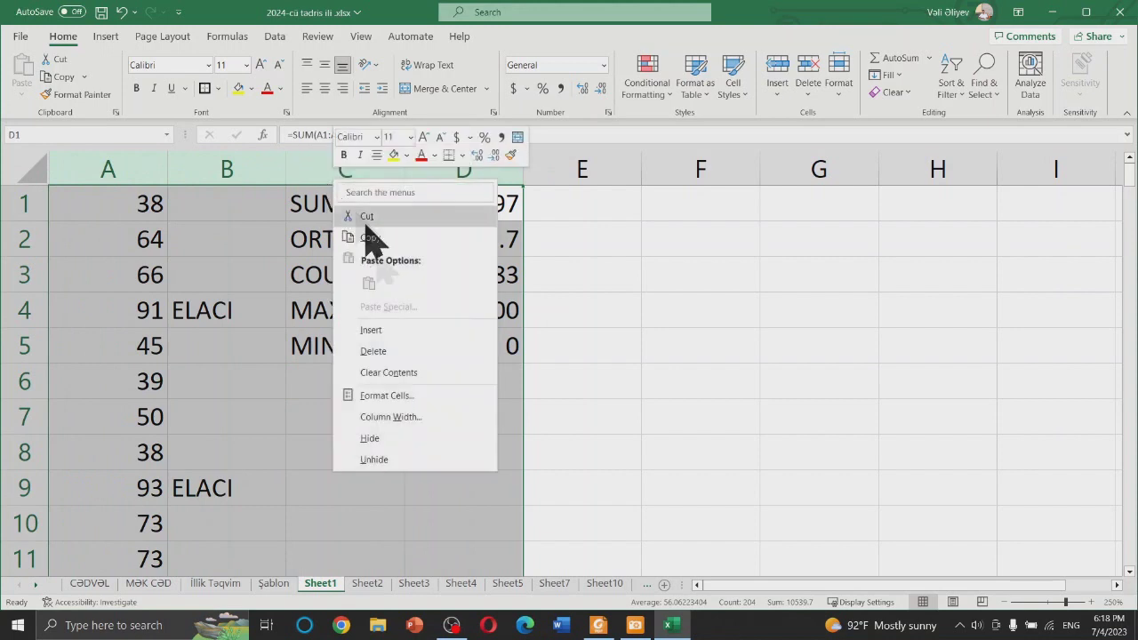
pyautogui.click(393, 349)
pyautogui.click(208, 281)
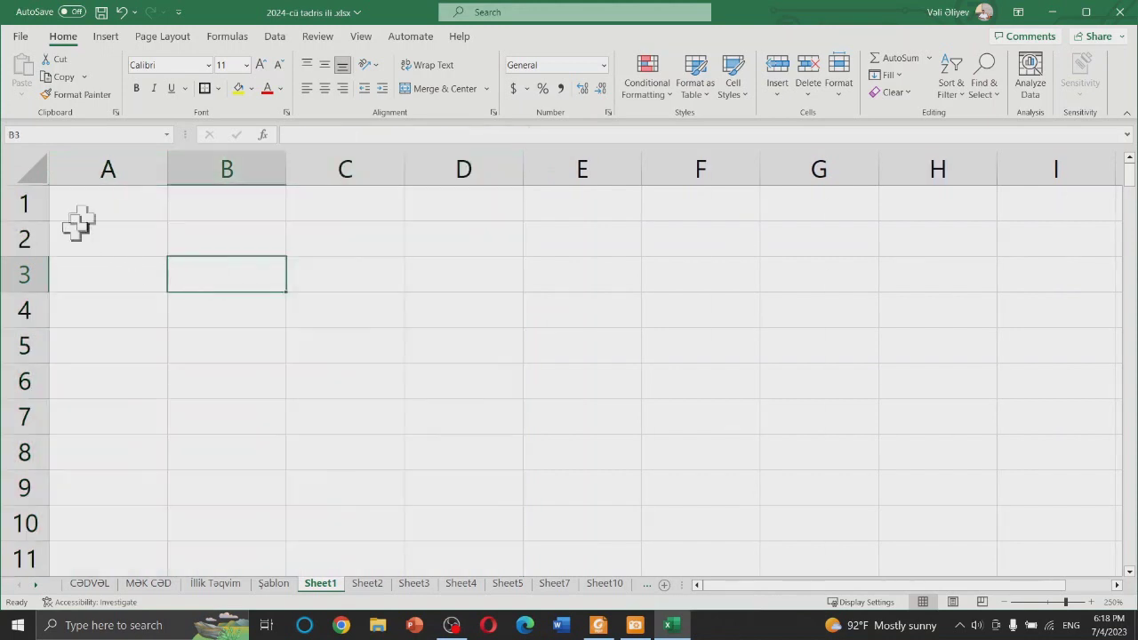
# Step: Type the letters A, B, C and D down cells A1 to A4
pyautogui.click(122, 200)
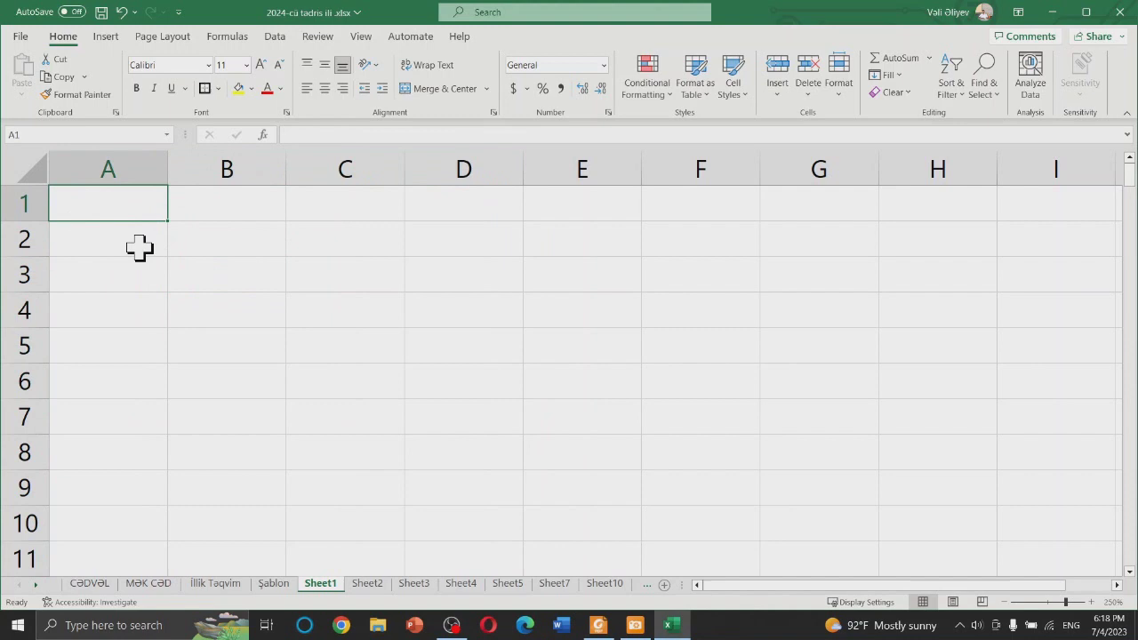
pyautogui.write('A')
pyautogui.press('Return')
pyautogui.write('B')
pyautogui.press('Return')
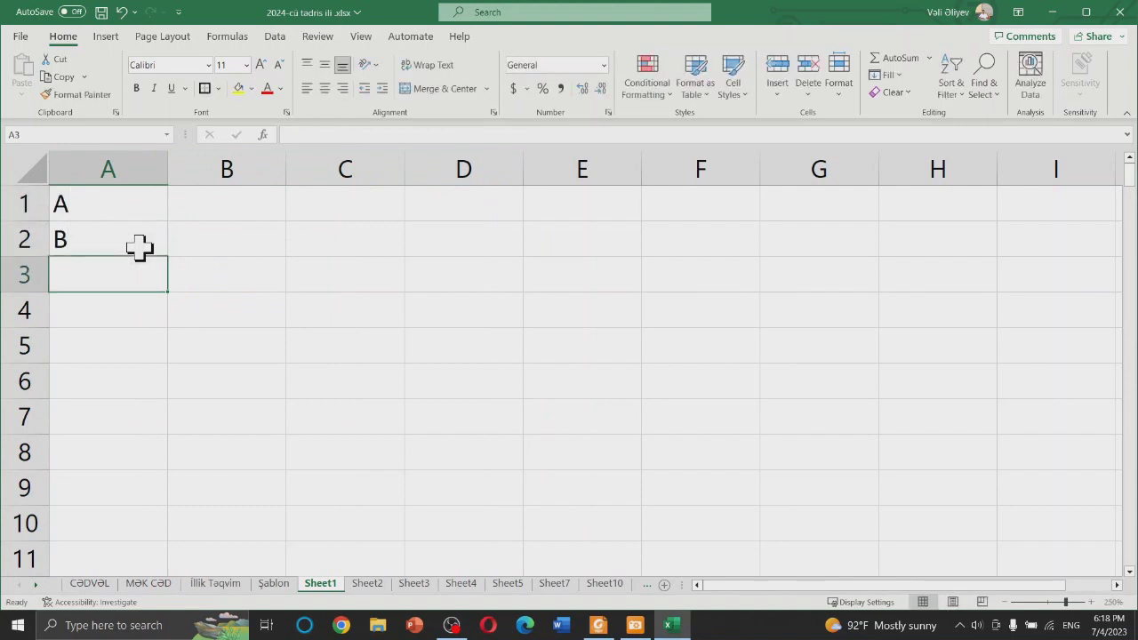
pyautogui.write('C')
pyautogui.press('Return')
pyautogui.write('D')
pyautogui.press('Return')
# Step: Fix A4 to read D, then enter F, G, H and G in A6:A9
pyautogui.write('EF')
pyautogui.press('Up')
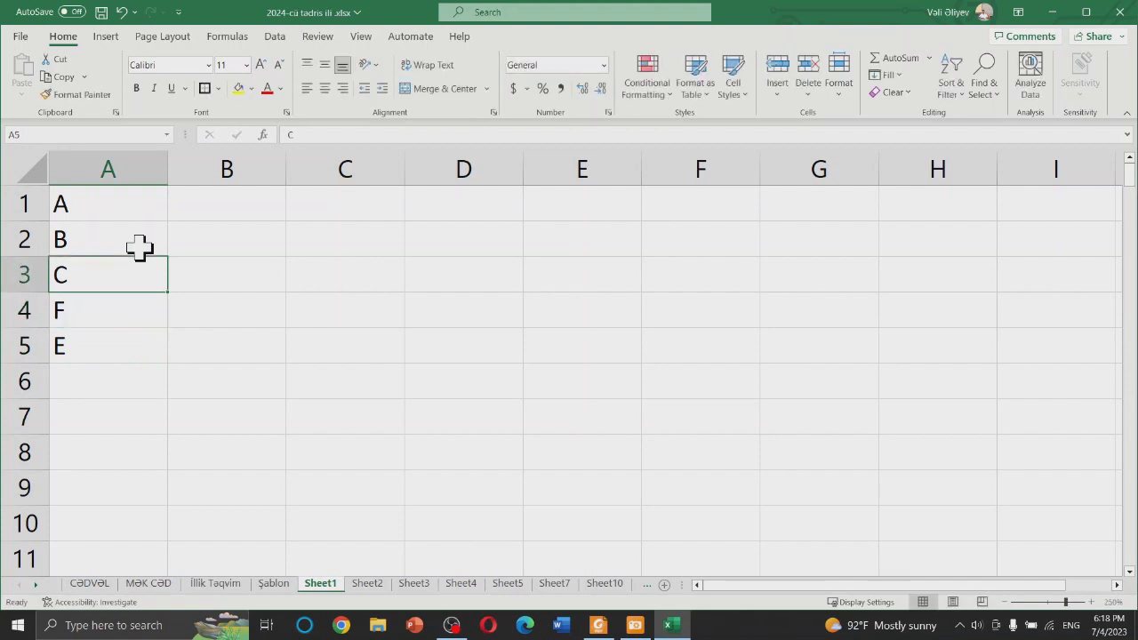
pyautogui.press('Down')
pyautogui.write('D')
pyautogui.press('Return')
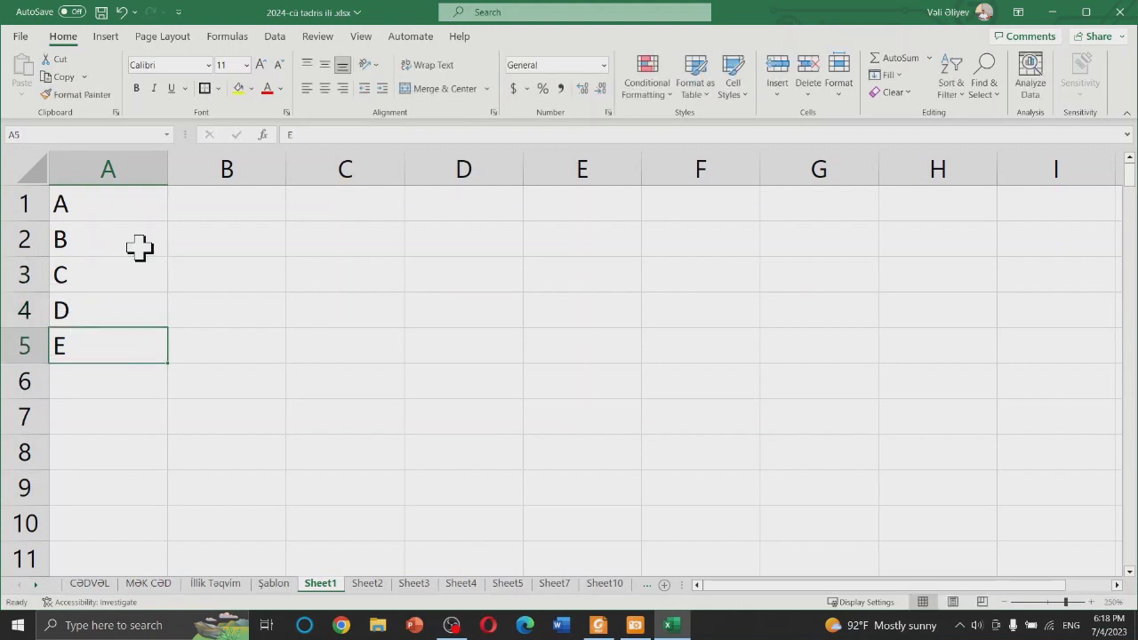
pyautogui.press('Down')
pyautogui.write('F')
pyautogui.press('Return')
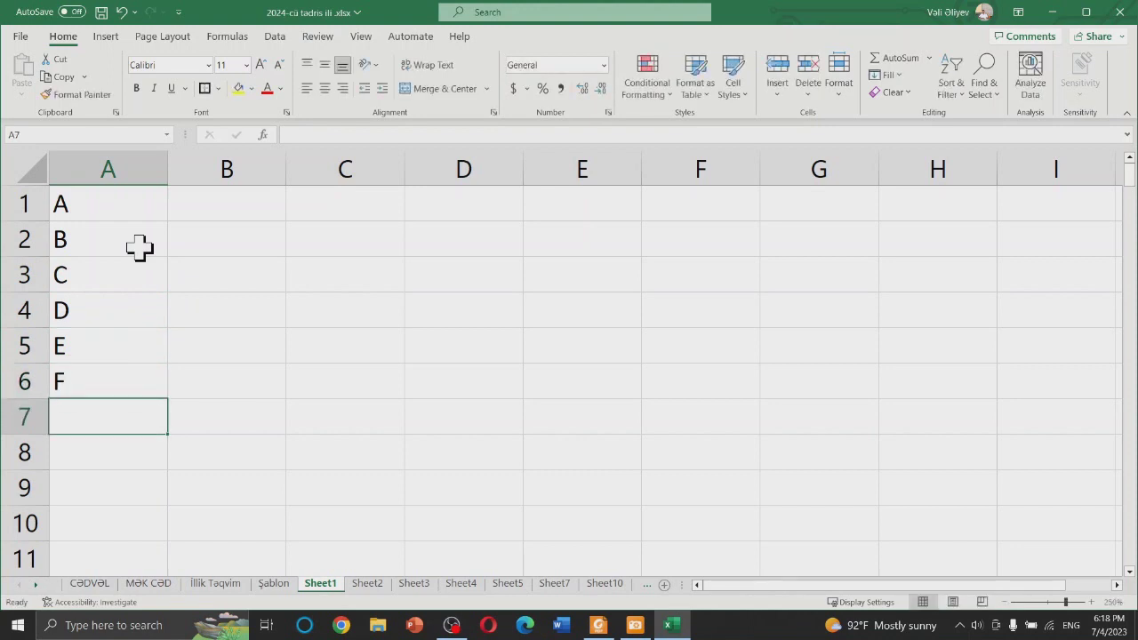
pyautogui.write('G')
pyautogui.press('Return')
pyautogui.write('H')
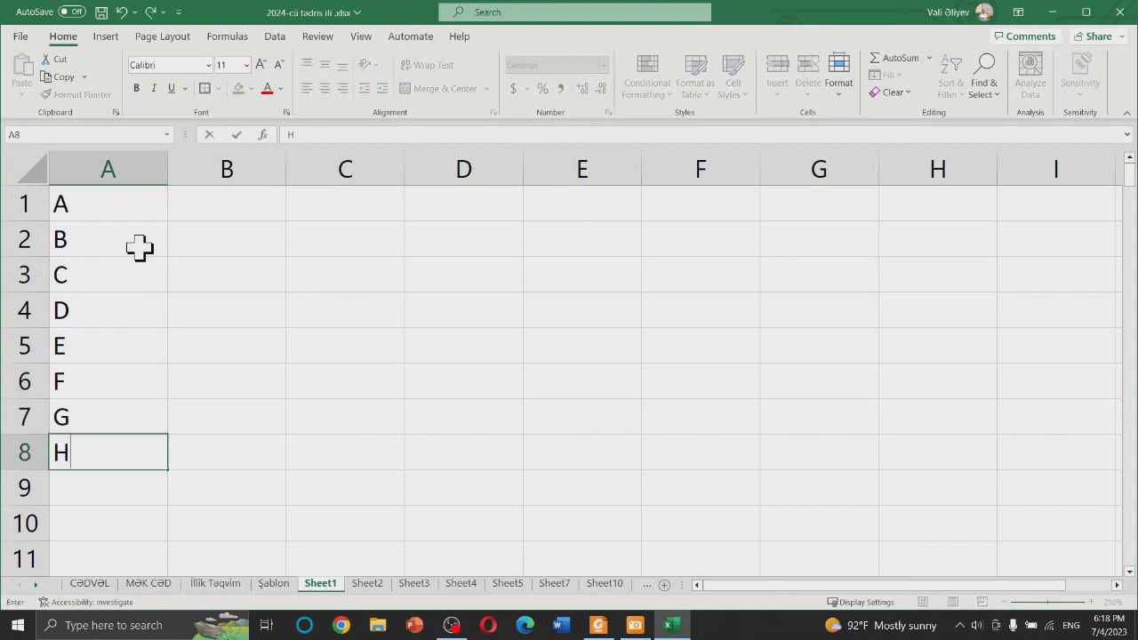
pyautogui.press('Return')
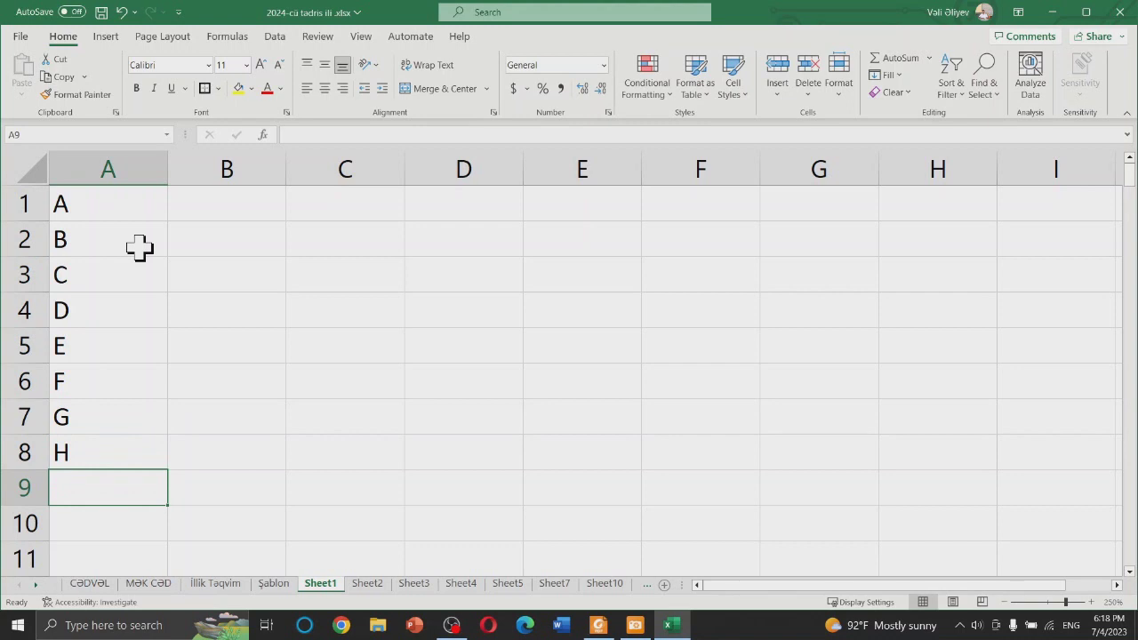
pyautogui.write('G')
pyautogui.press('Return')
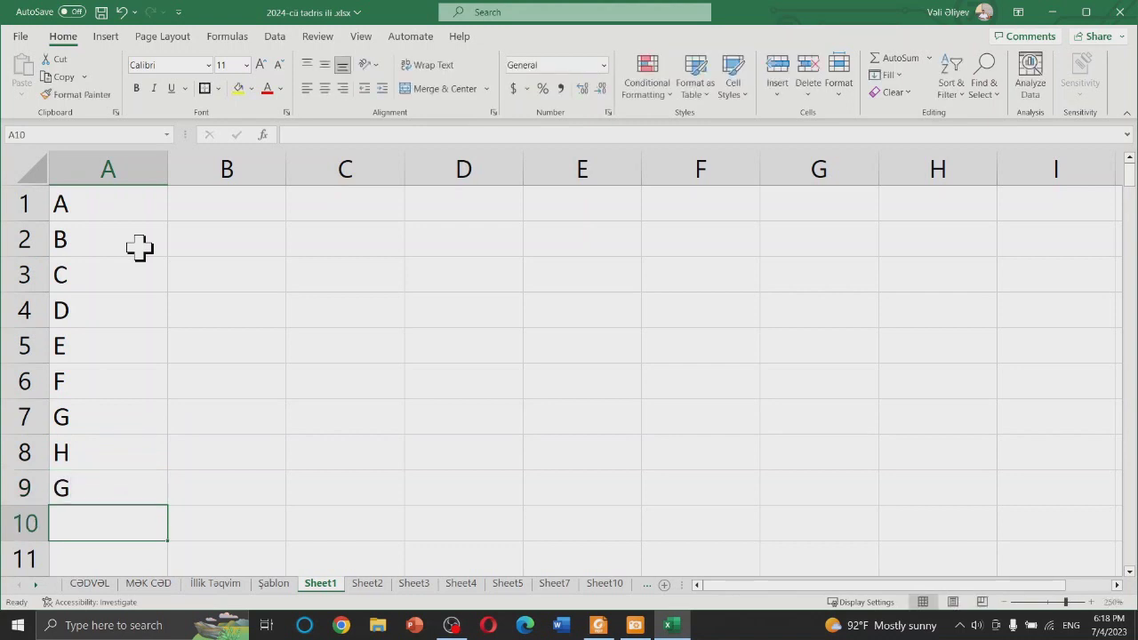
pyautogui.click(190, 207)
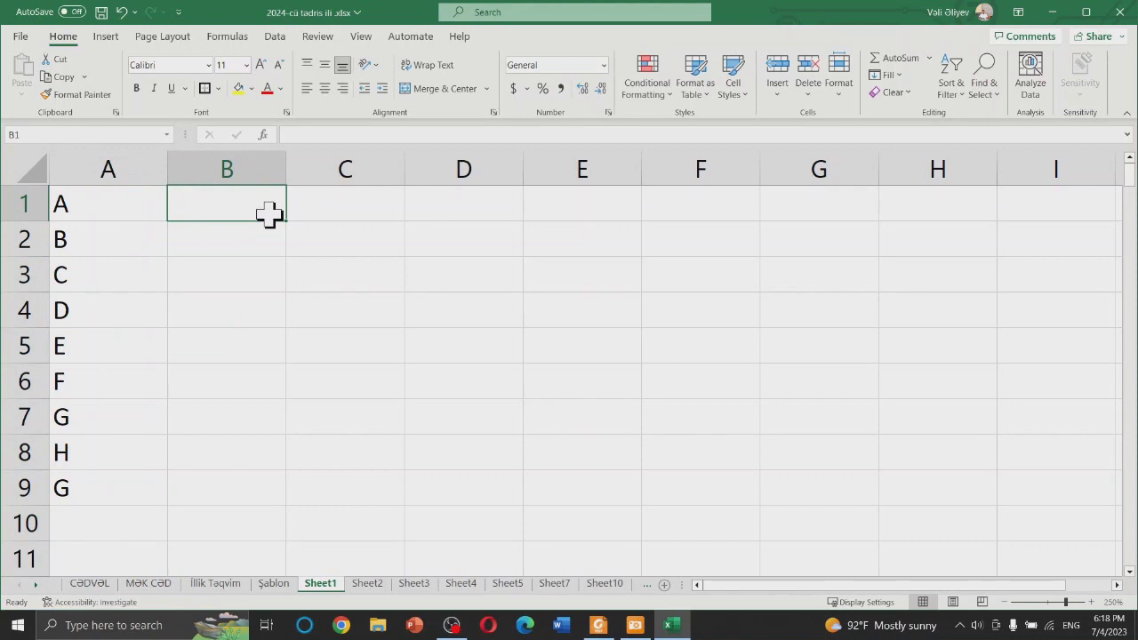
# Step: Enter 805, 905, 825, 605 and 412 into B1 to B5
pyautogui.write('805')
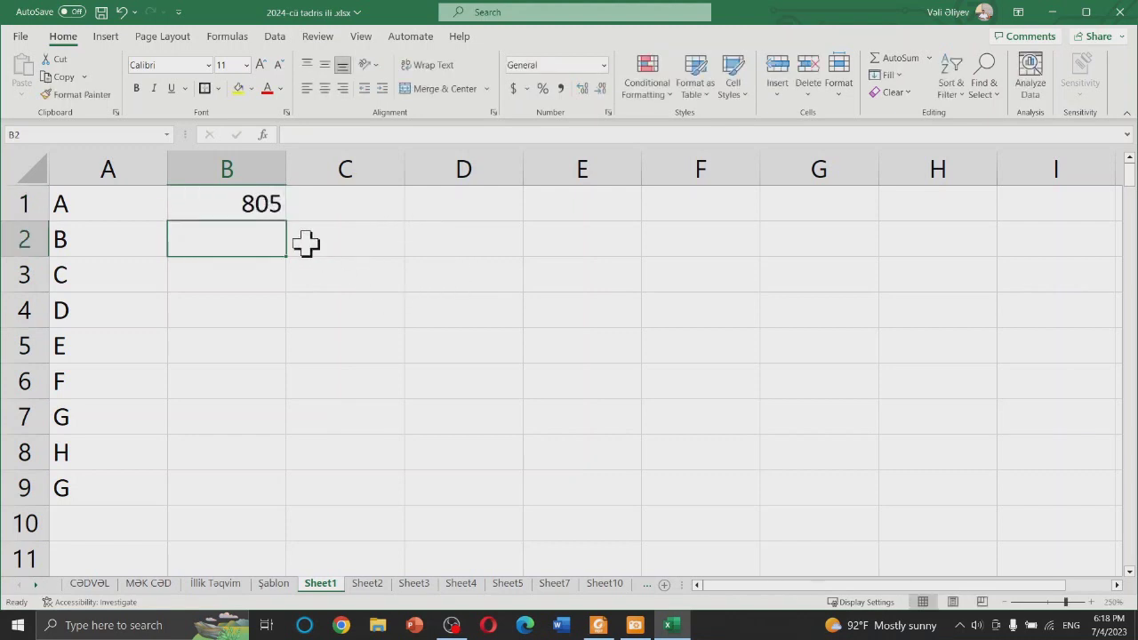
pyautogui.write('905')
pyautogui.press('Return')
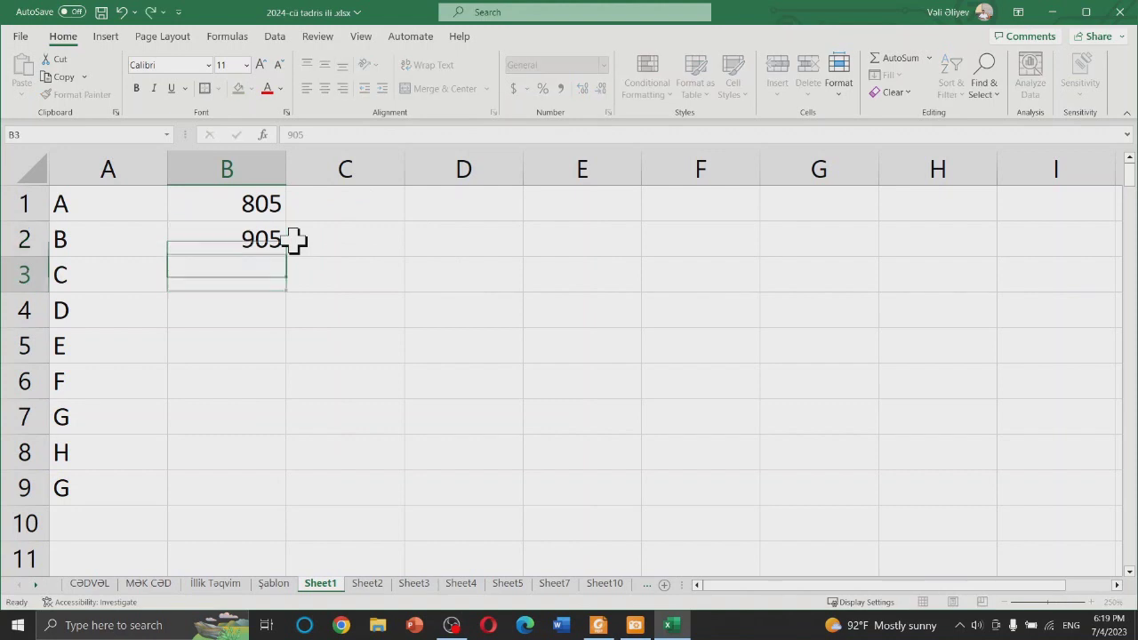
pyautogui.write('865')
pyautogui.press('BackSpace')
pyautogui.press('BackSpace')
pyautogui.write('25')
pyautogui.press('Return')
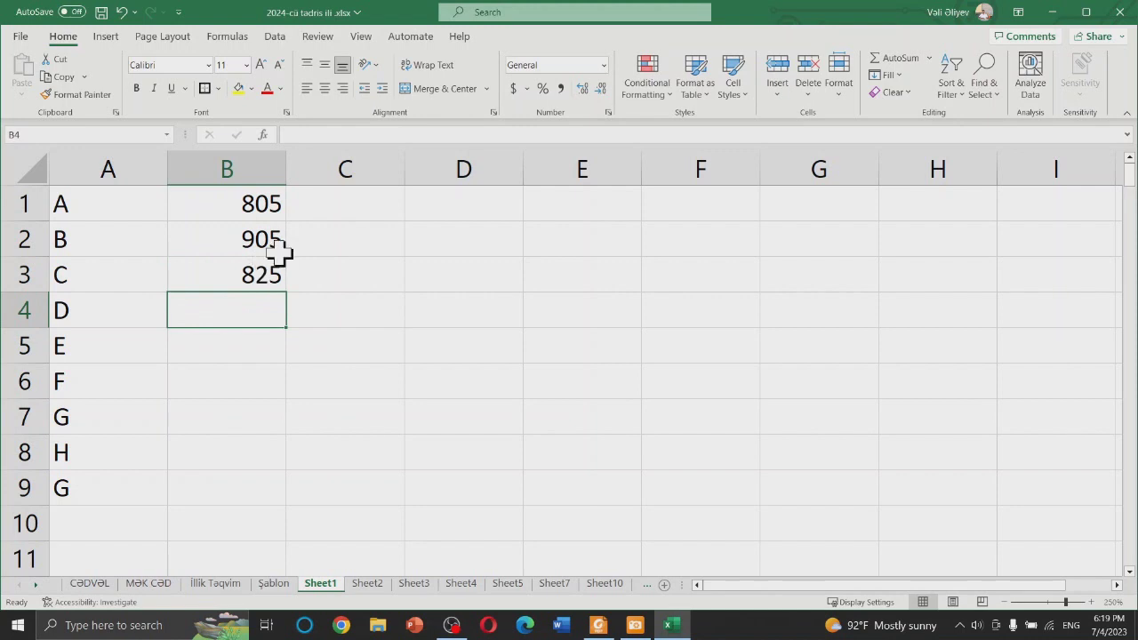
pyautogui.write('605')
pyautogui.press('Return')
pyautogui.write('412')
pyautogui.press('Return')
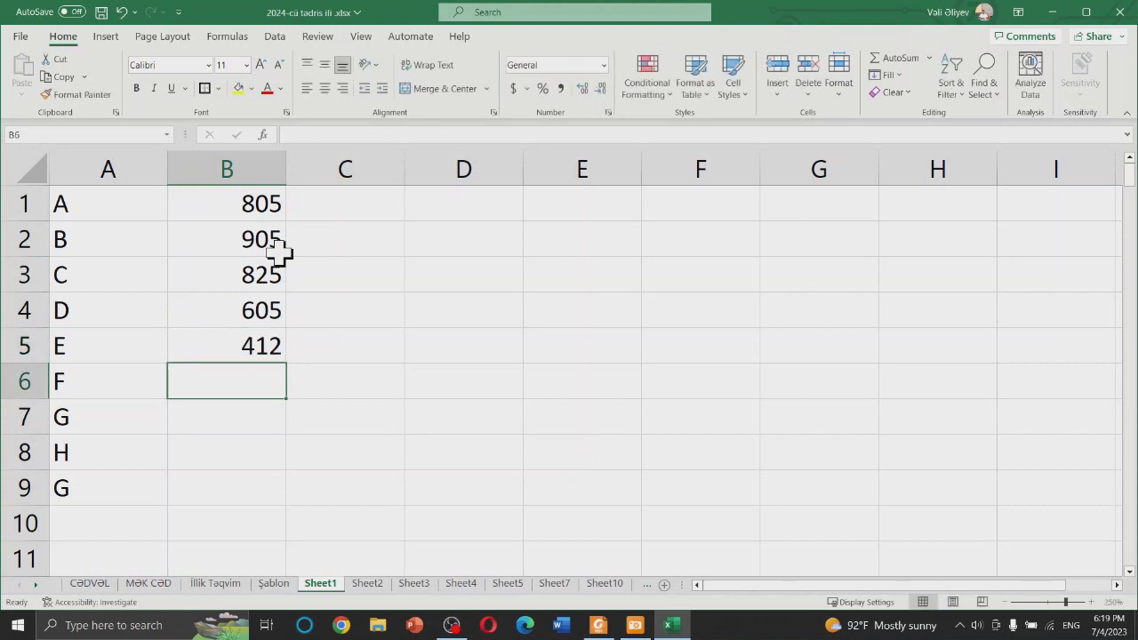
# Step: Enter 302, 211 and 333 in B6:B8, and 525 in B9 after correcting a mistyped 555
pyautogui.write('302')
pyautogui.press('Return')
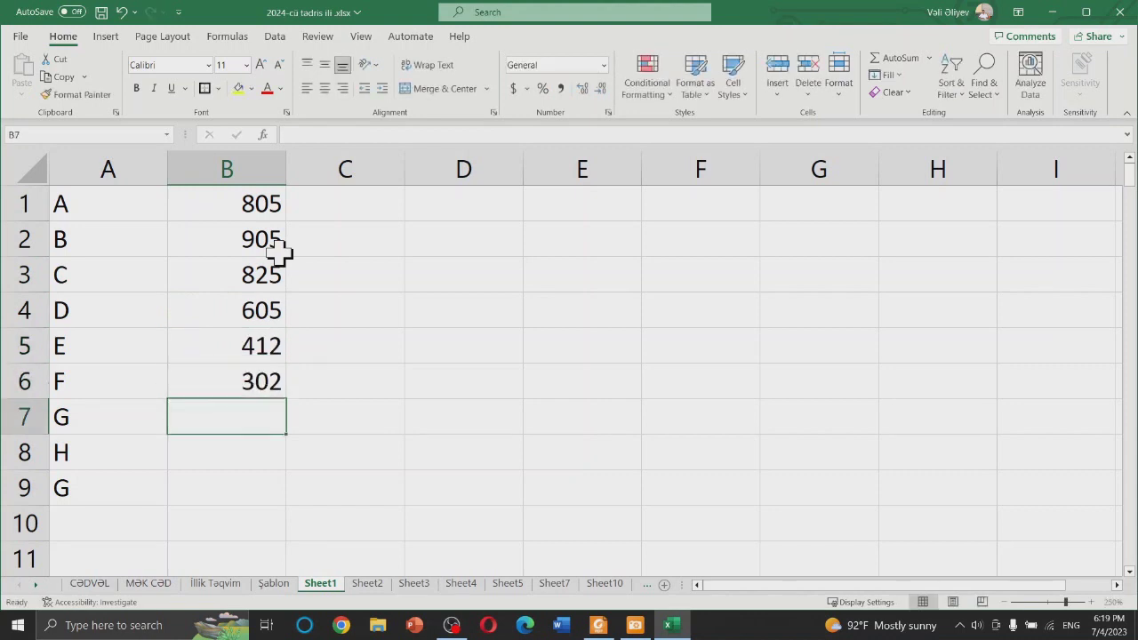
pyautogui.write('211')
pyautogui.press('Return')
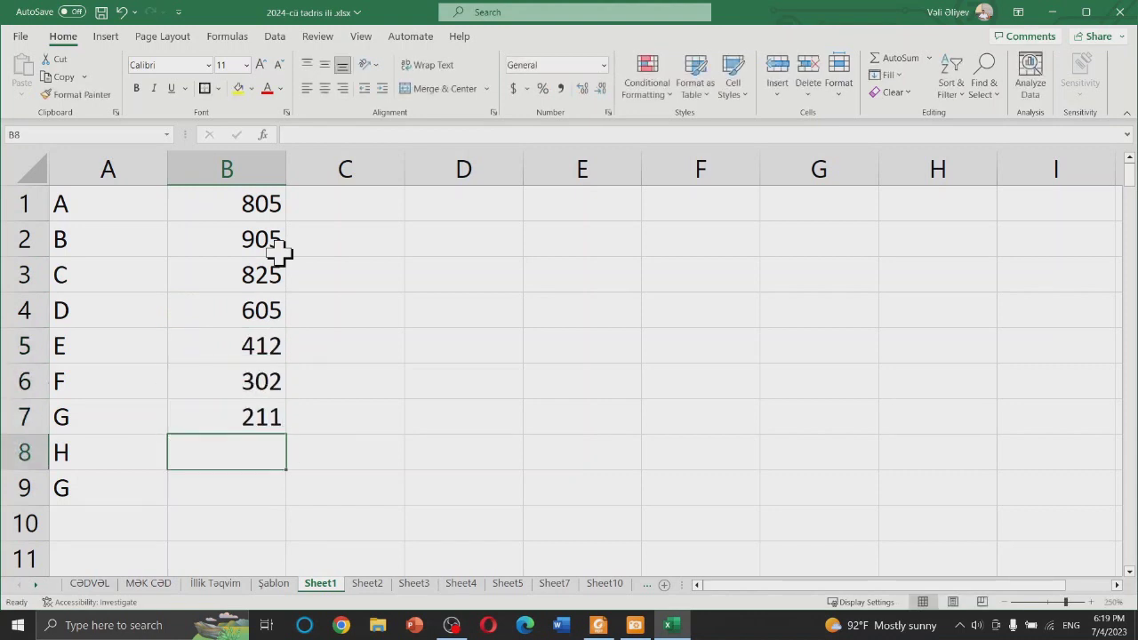
pyautogui.write('333')
pyautogui.press('Return')
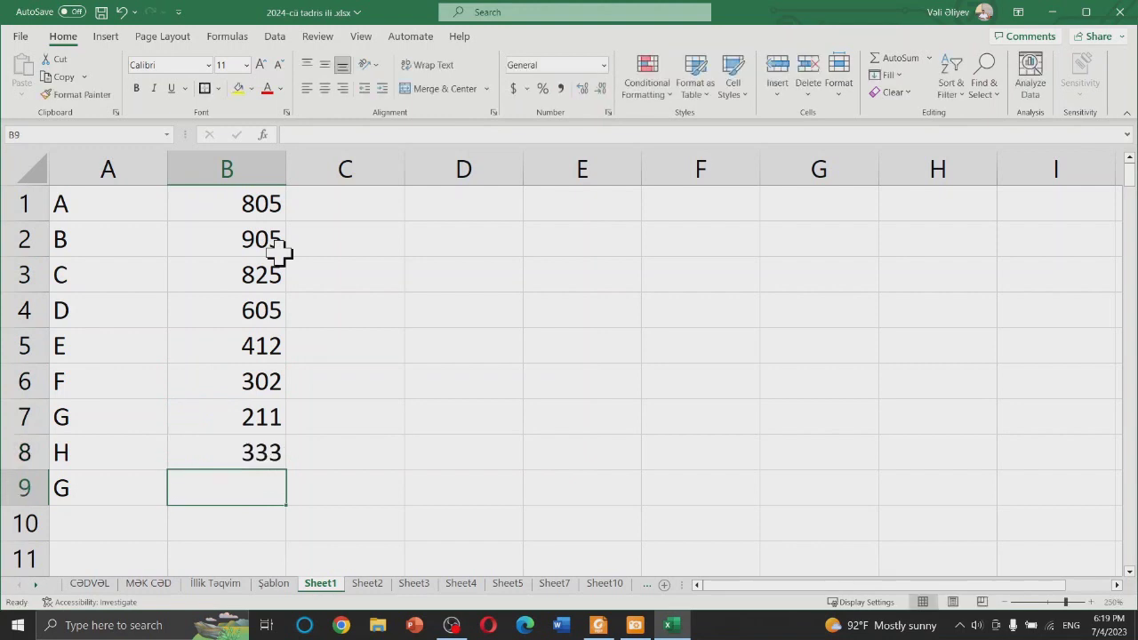
pyautogui.write('555')
pyautogui.press('Return')
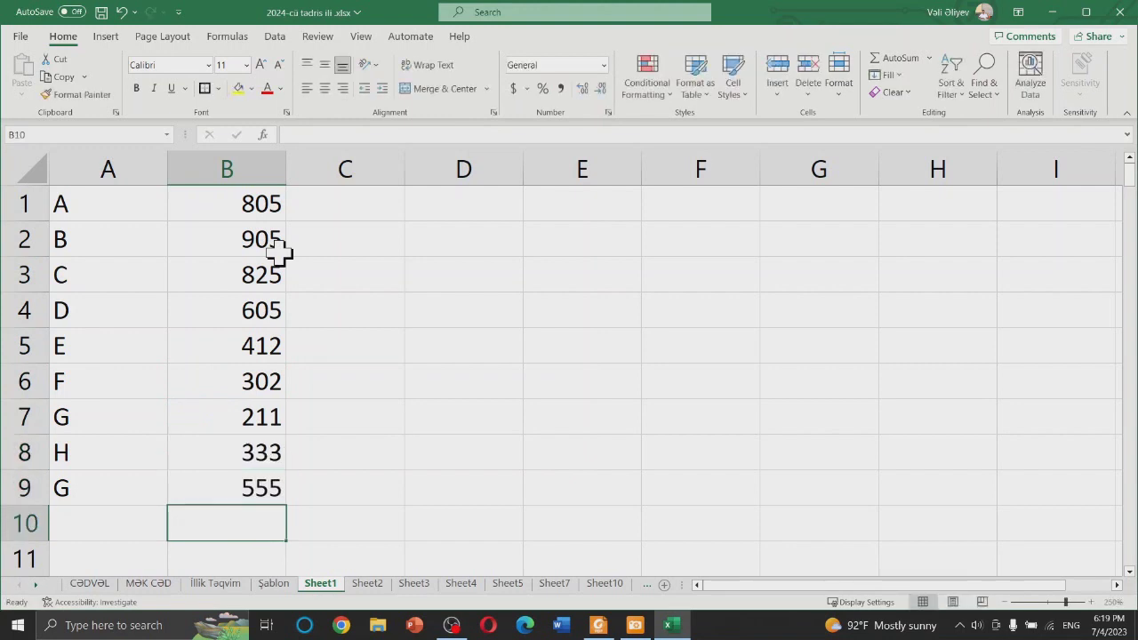
pyautogui.doubleClick(253, 489)
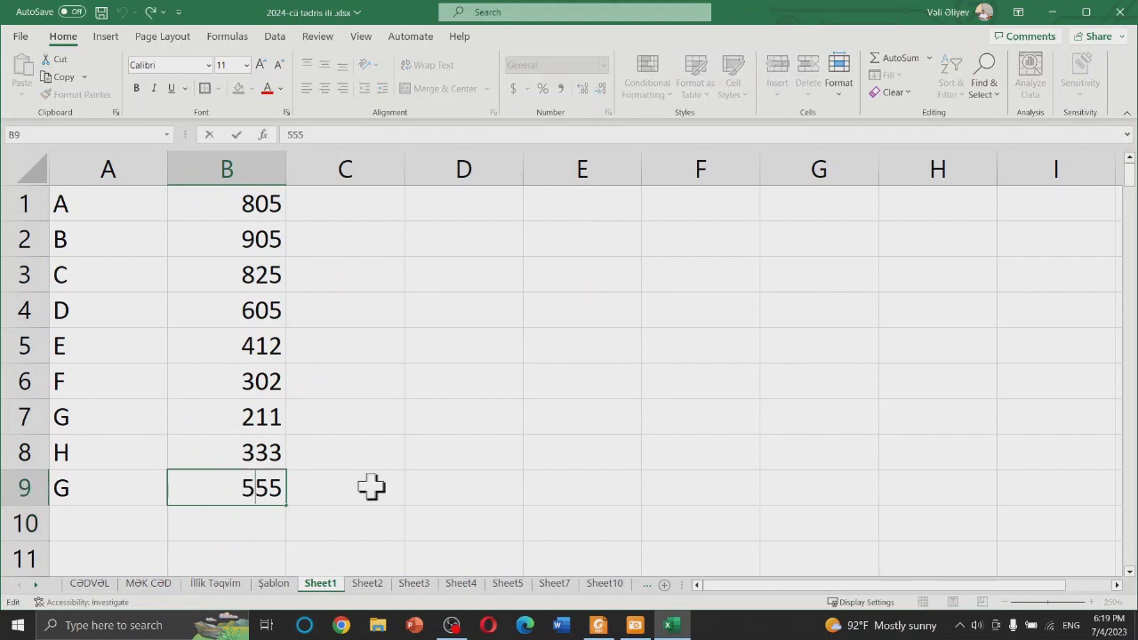
pyautogui.moveTo(263, 491); pyautogui.dragTo(290, 491)
pyautogui.write('2')
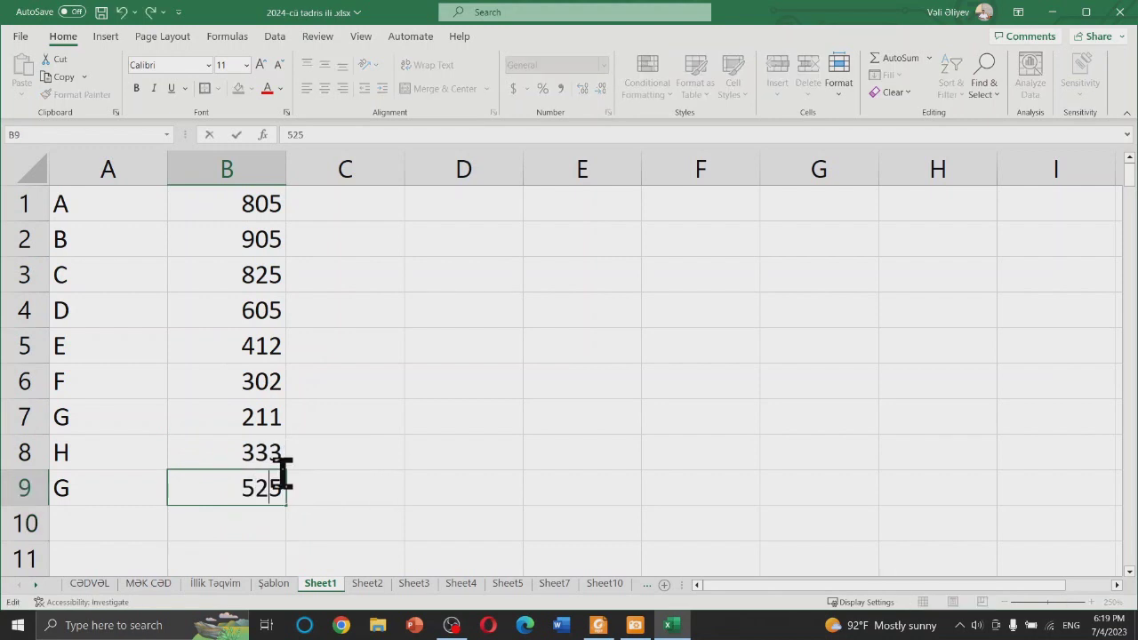
pyautogui.press('Return')
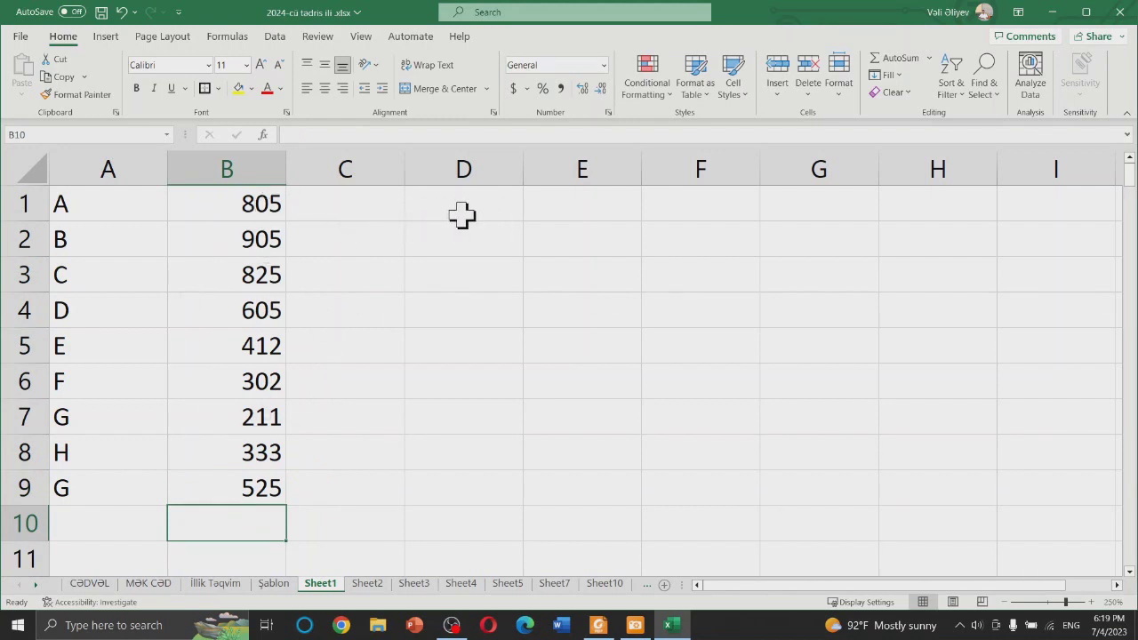
pyautogui.click(457, 206)
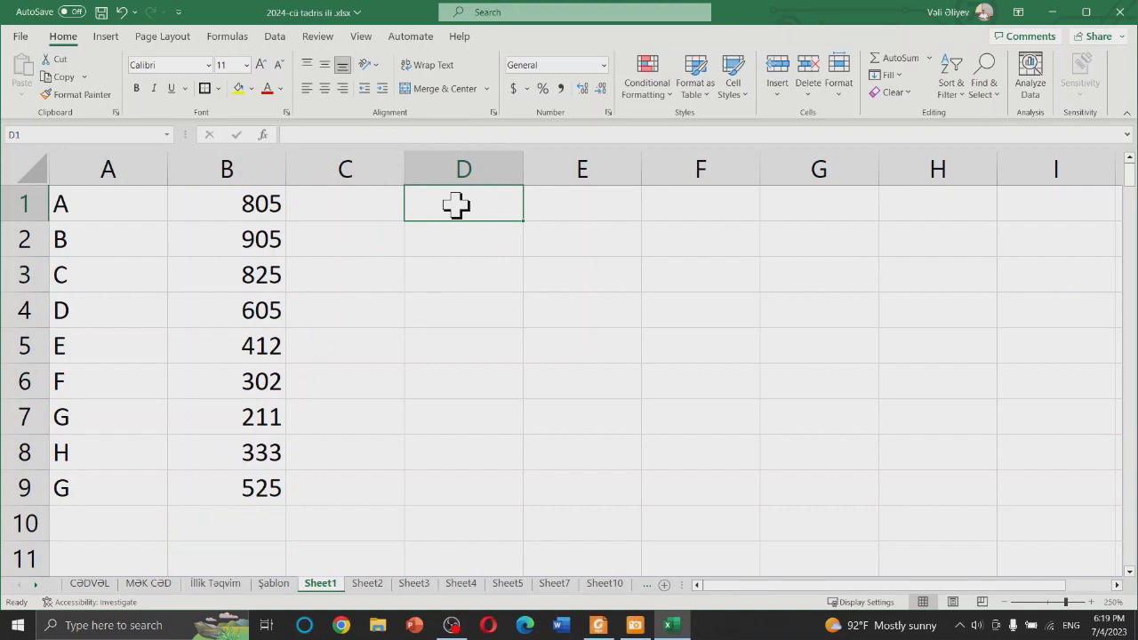
# Step: Label D1 as AD: and D2 as KOD:, removing stray caret characters
pyautogui.write('AD')
pyautogui.press('BackSpace')
pyautogui.write(':')
pyautogui.press('Return')
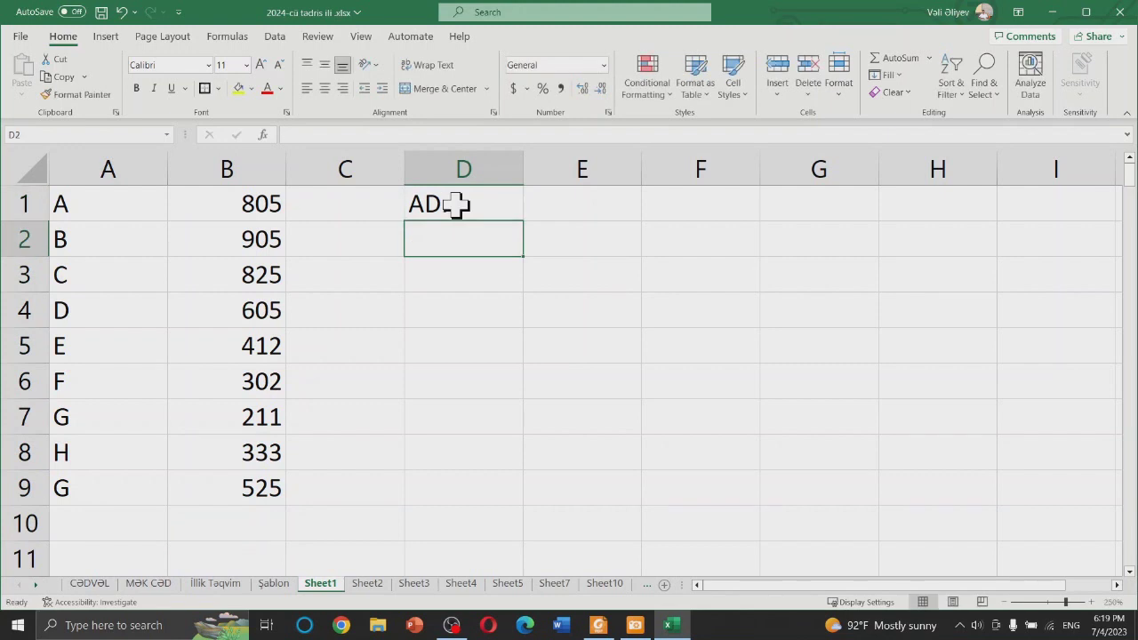
pyautogui.write('KOD^')
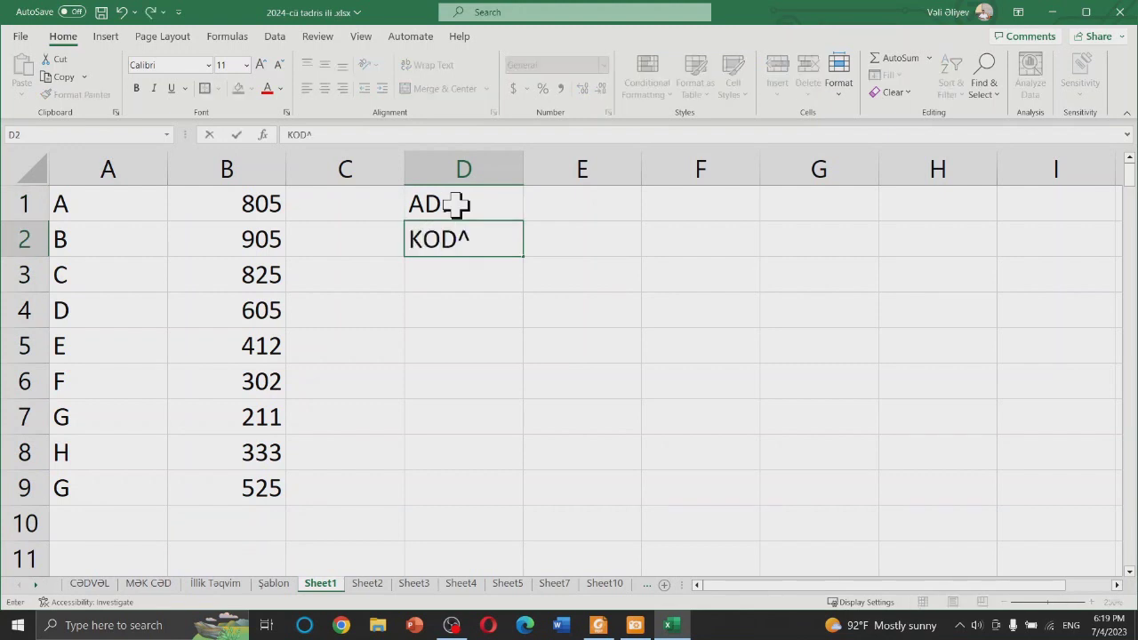
pyautogui.press('BackSpace')
pyautogui.write(':')
pyautogui.press('Return')
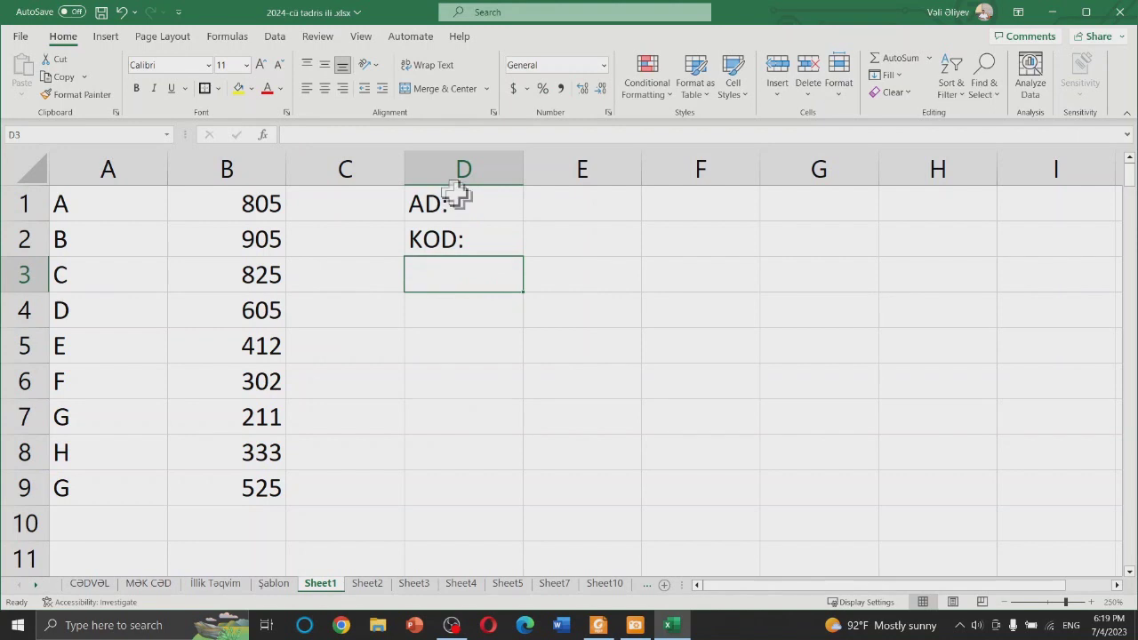
pyautogui.click(556, 203)
pyautogui.click(559, 237)
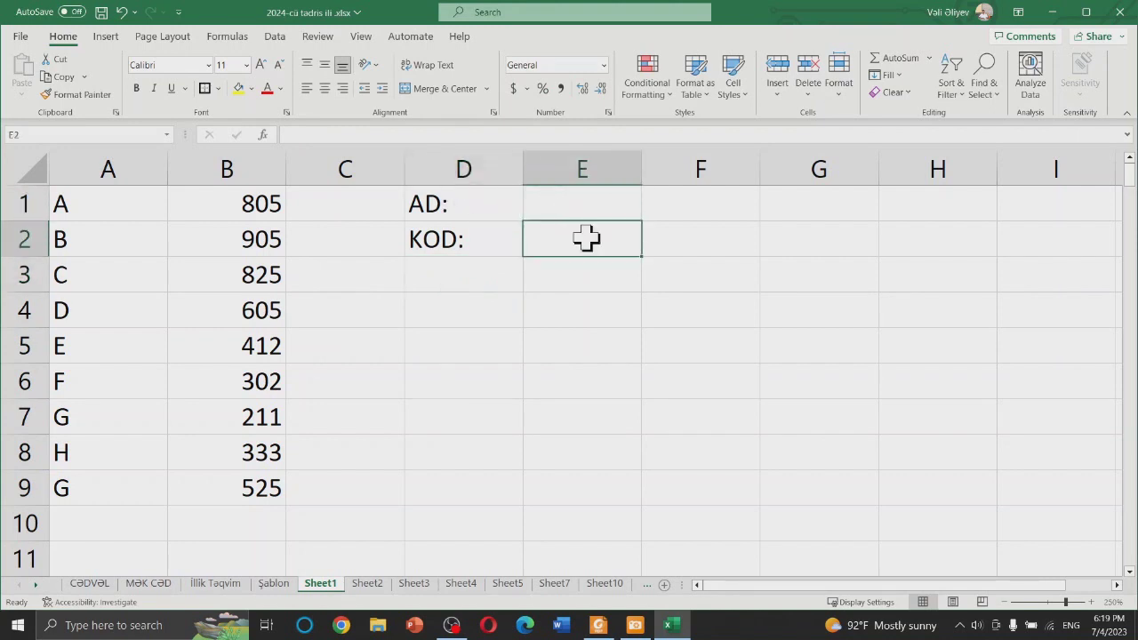
# Step: Start =VLOOKUP(E1,A1:B9 in E2, redoing a misplaced first range argument
pyautogui.write('=')
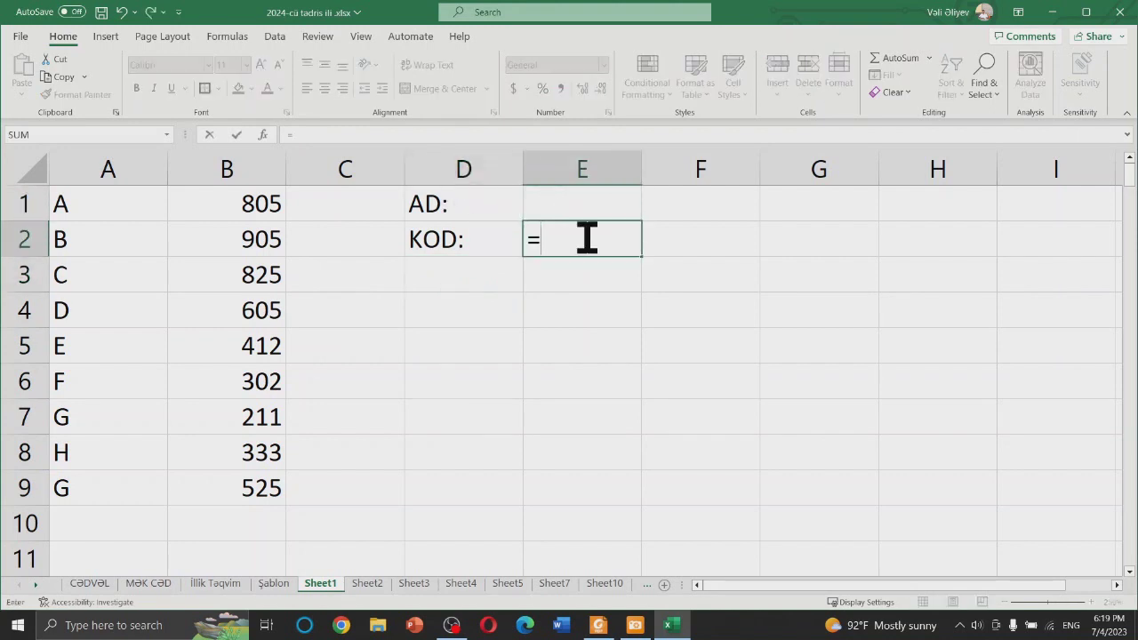
pyautogui.write('VLO')
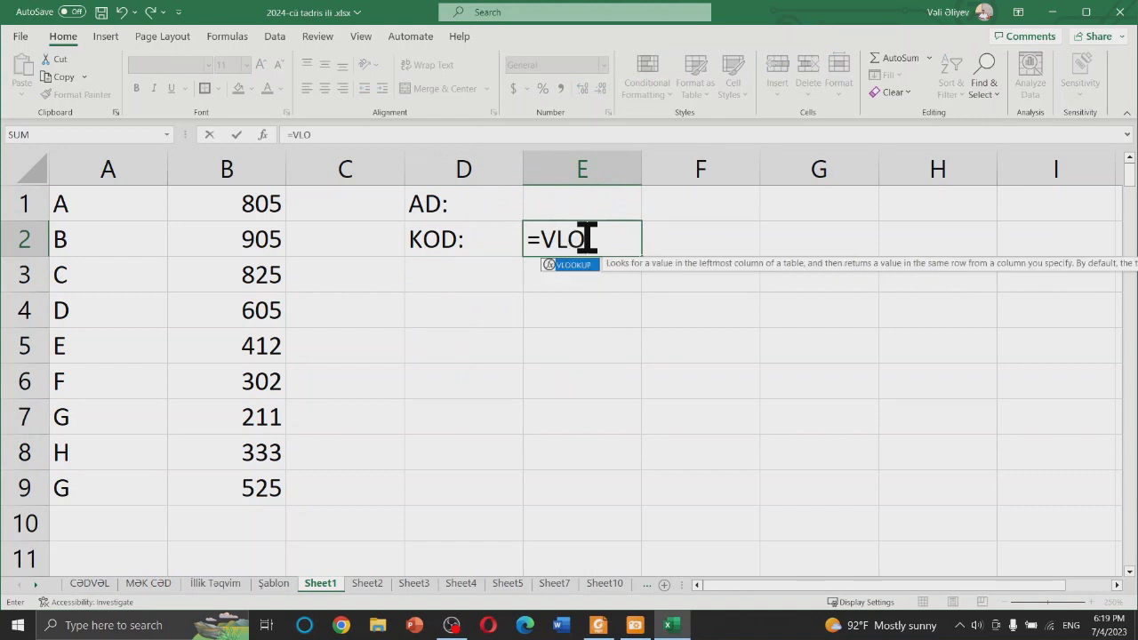
pyautogui.press('Tab')
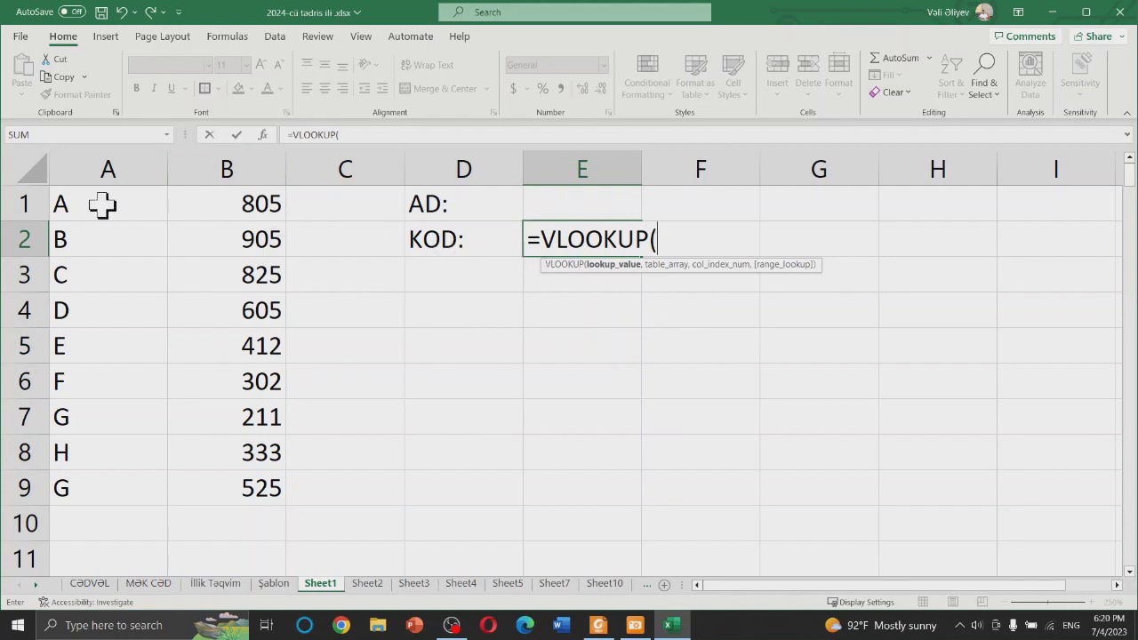
pyautogui.moveTo(103, 204); pyautogui.dragTo(266, 481)
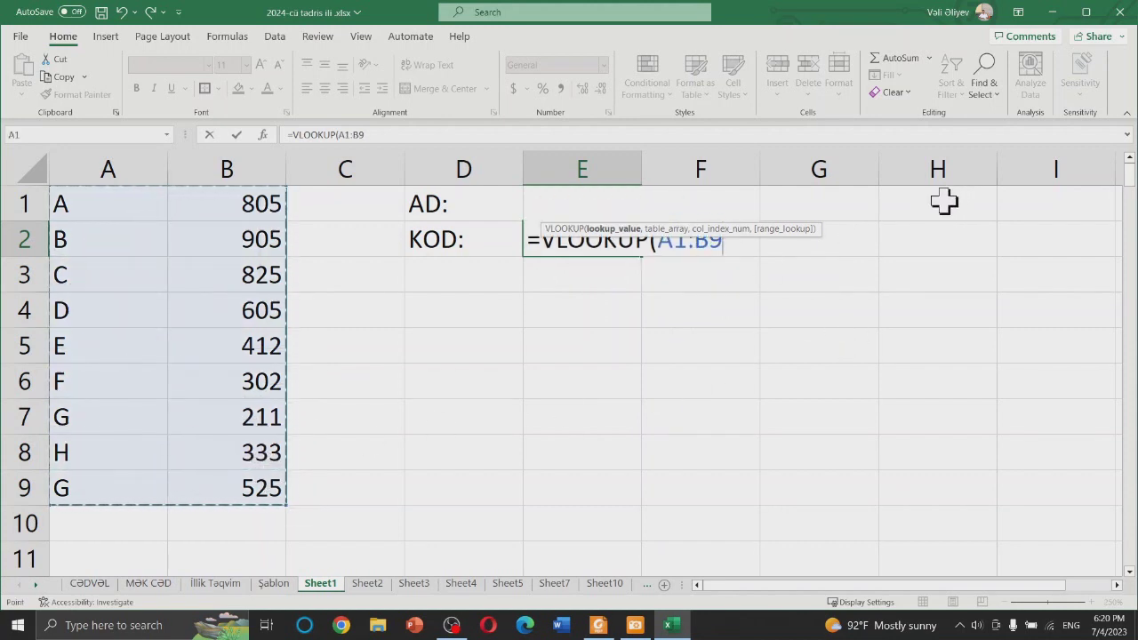
pyautogui.write(',')
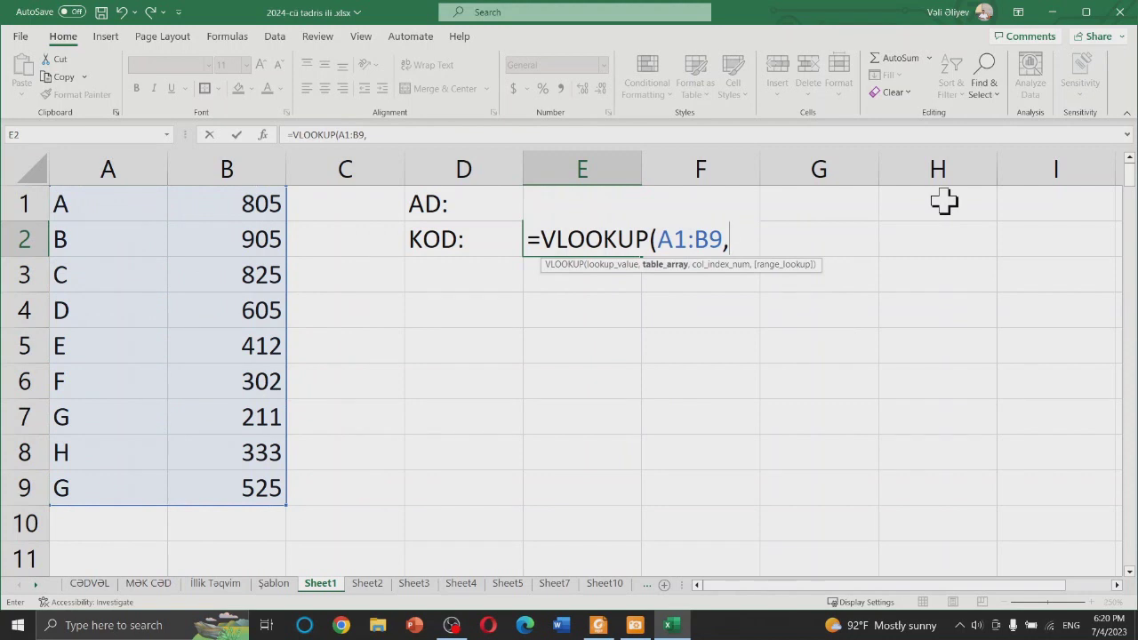
pyautogui.press('BackSpace')
pyautogui.press('BackSpace')
pyautogui.press('BackSpace')
pyautogui.press('BackSpace')
pyautogui.press('BackSpace')
pyautogui.press('BackSpace')
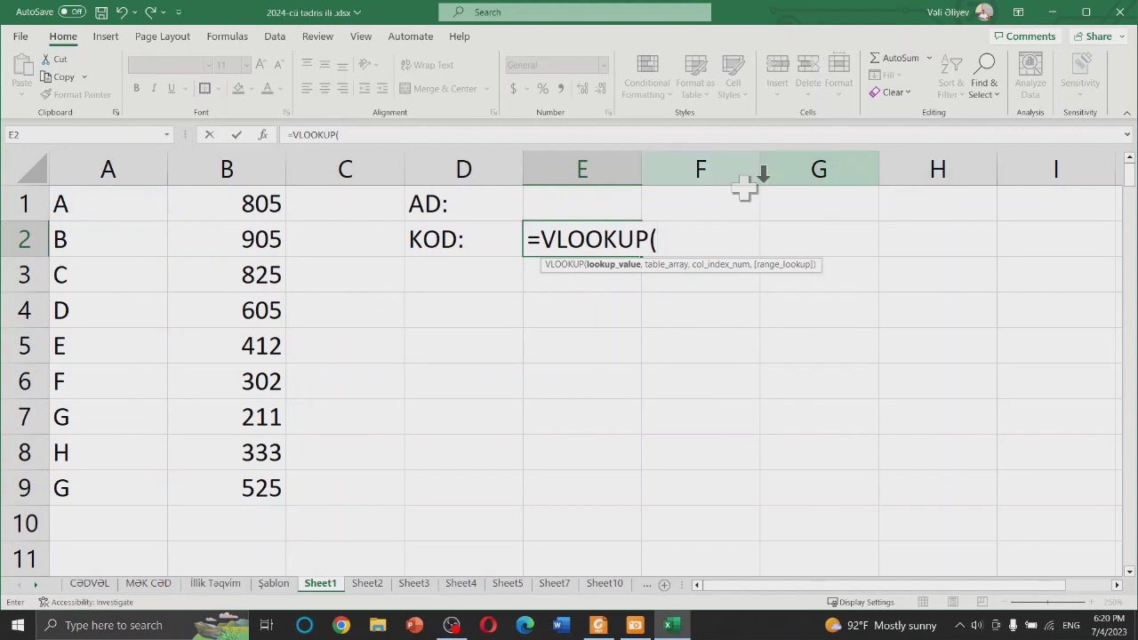
pyautogui.click(581, 205)
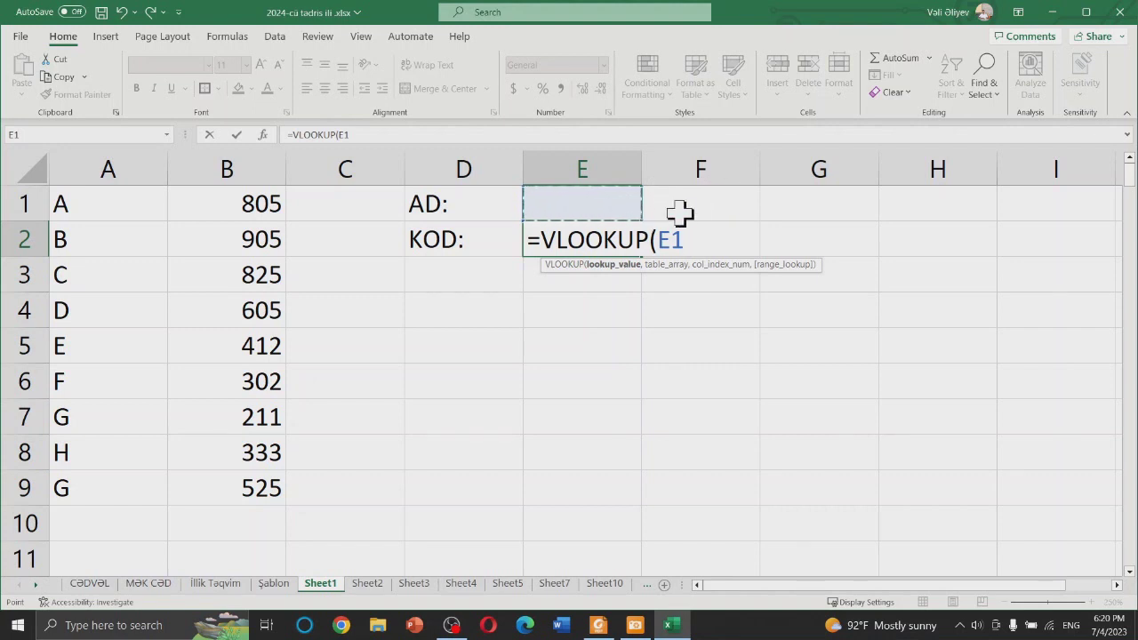
pyautogui.write(',')
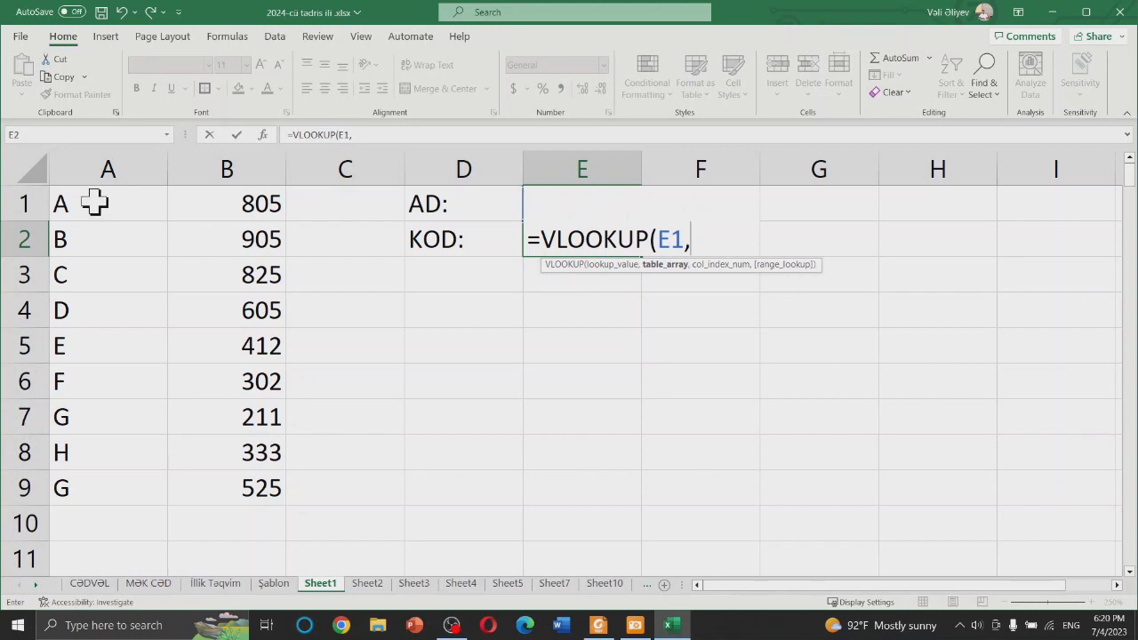
pyautogui.moveTo(99, 203); pyautogui.dragTo(251, 488)
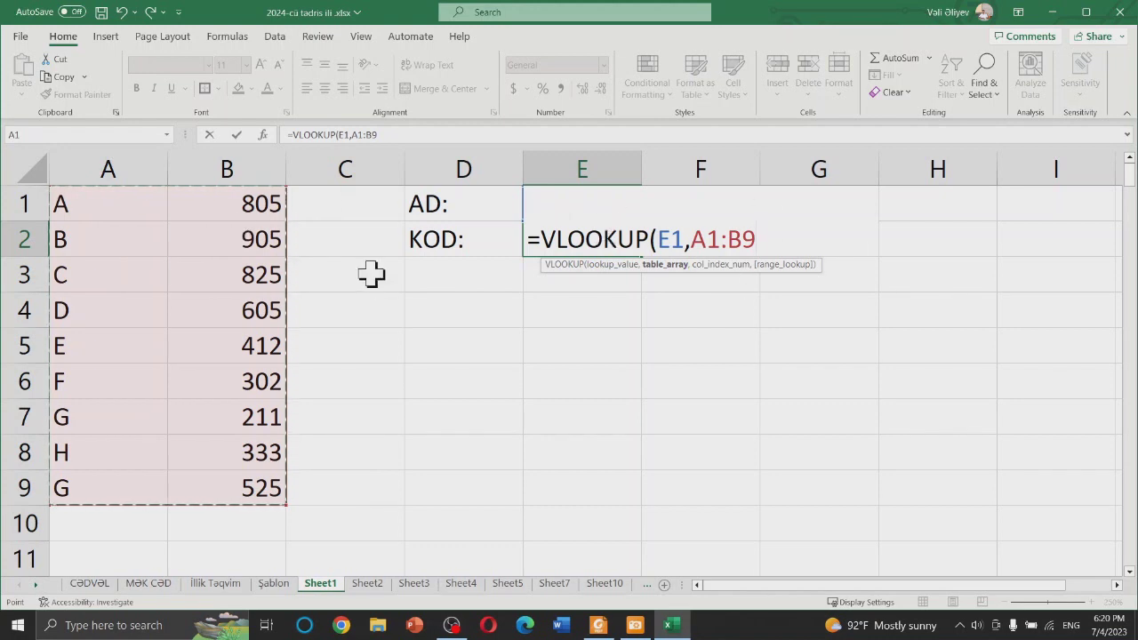
# Step: Finish E2 as =VLOOKUP(E1,A1:B9,2,FALSE), choosing the exact match option
pyautogui.write(',')
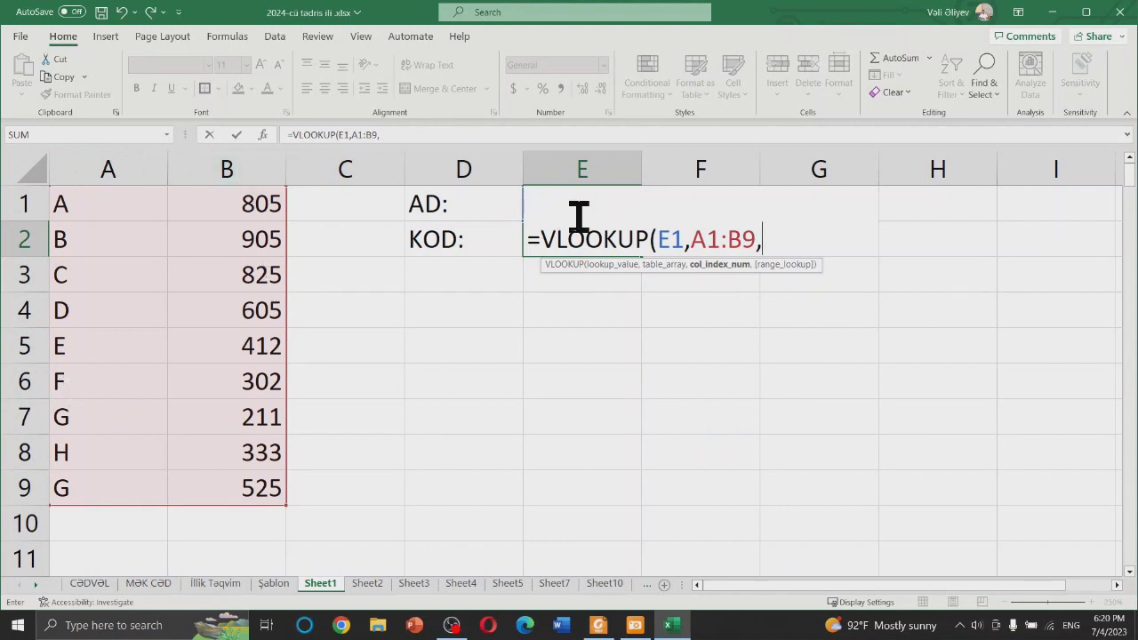
pyautogui.write('2')
pyautogui.write(',')
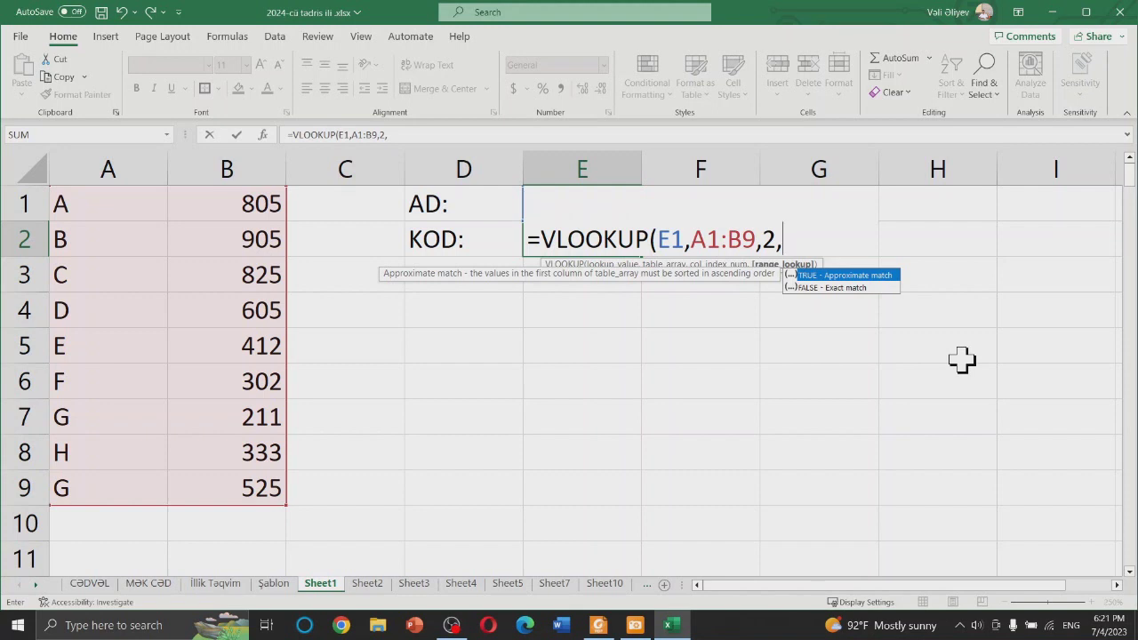
pyautogui.press('Down')
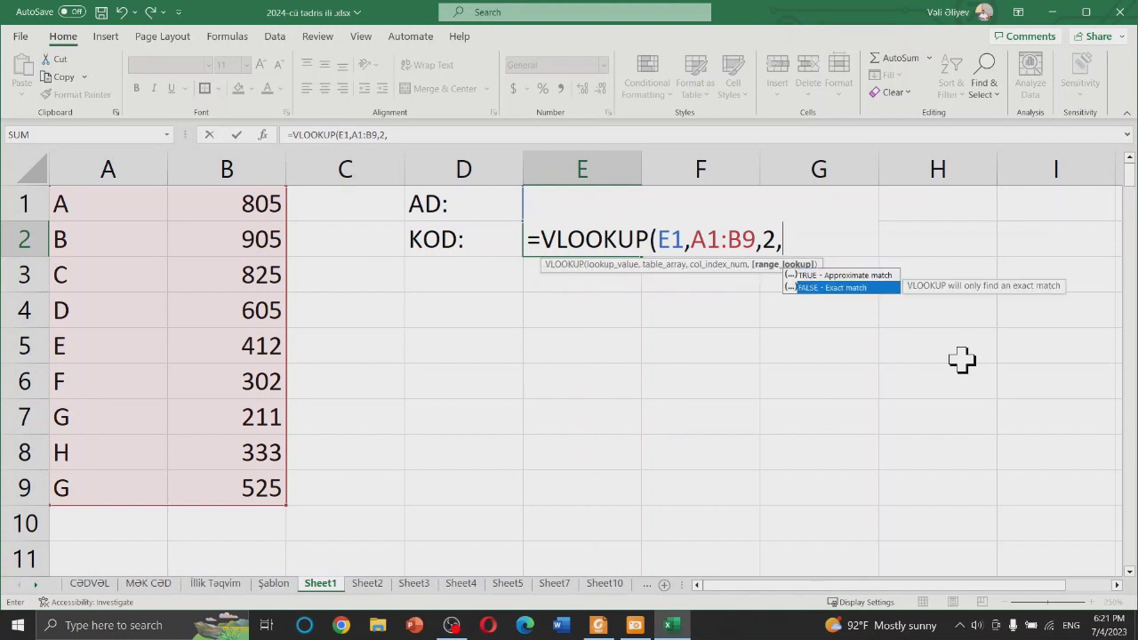
pyautogui.press('Up')
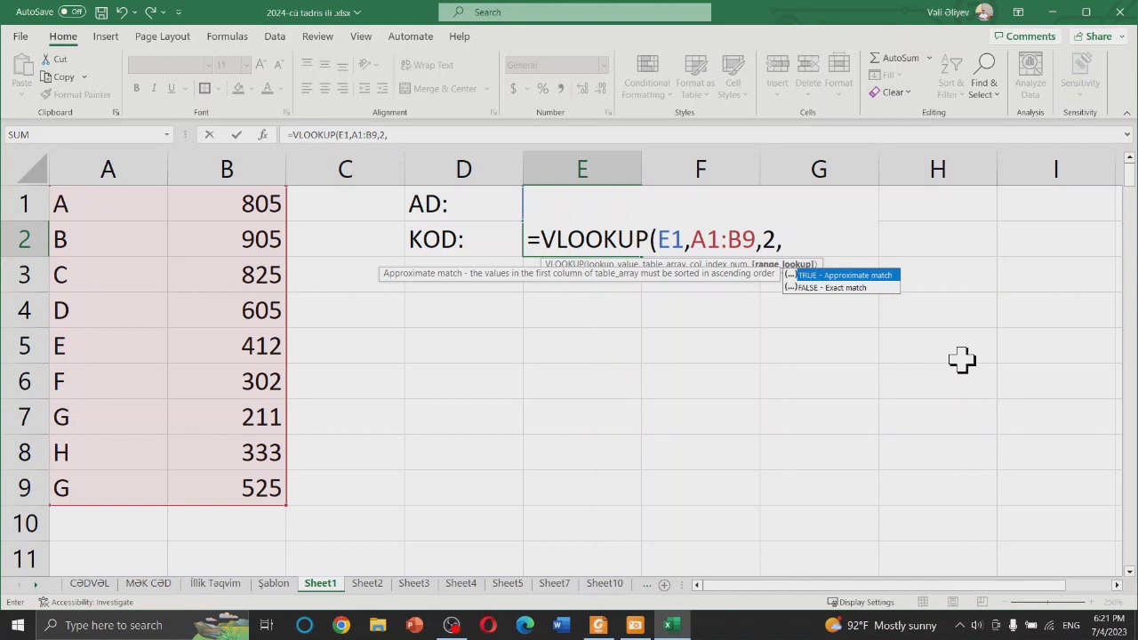
pyautogui.press('Down')
pyautogui.press('Up')
pyautogui.press('Down')
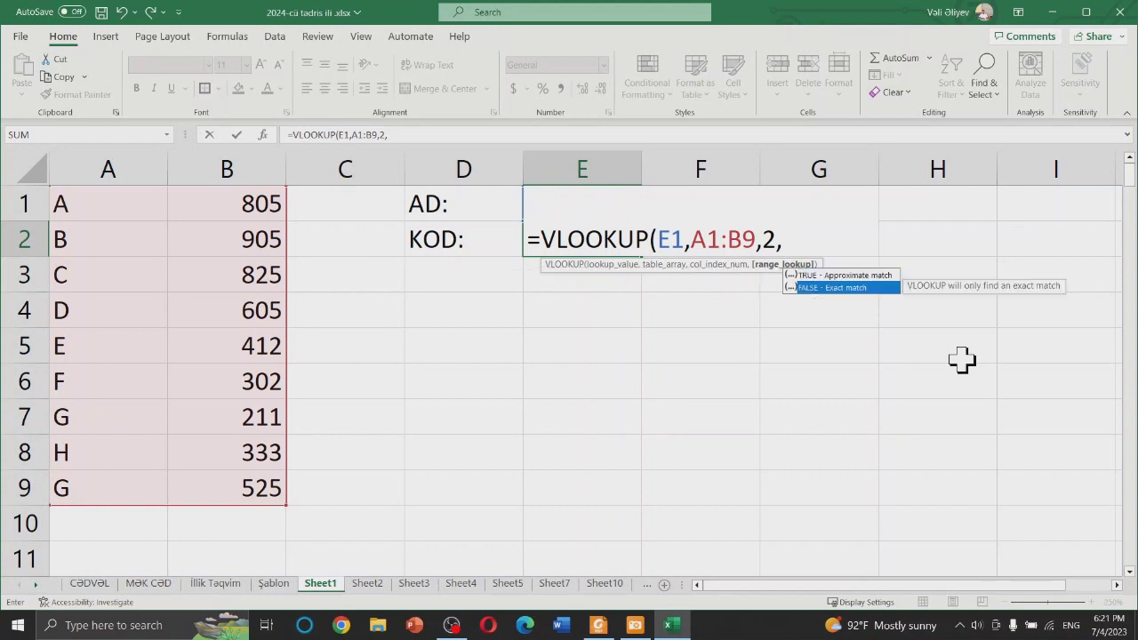
pyautogui.press('Tab')
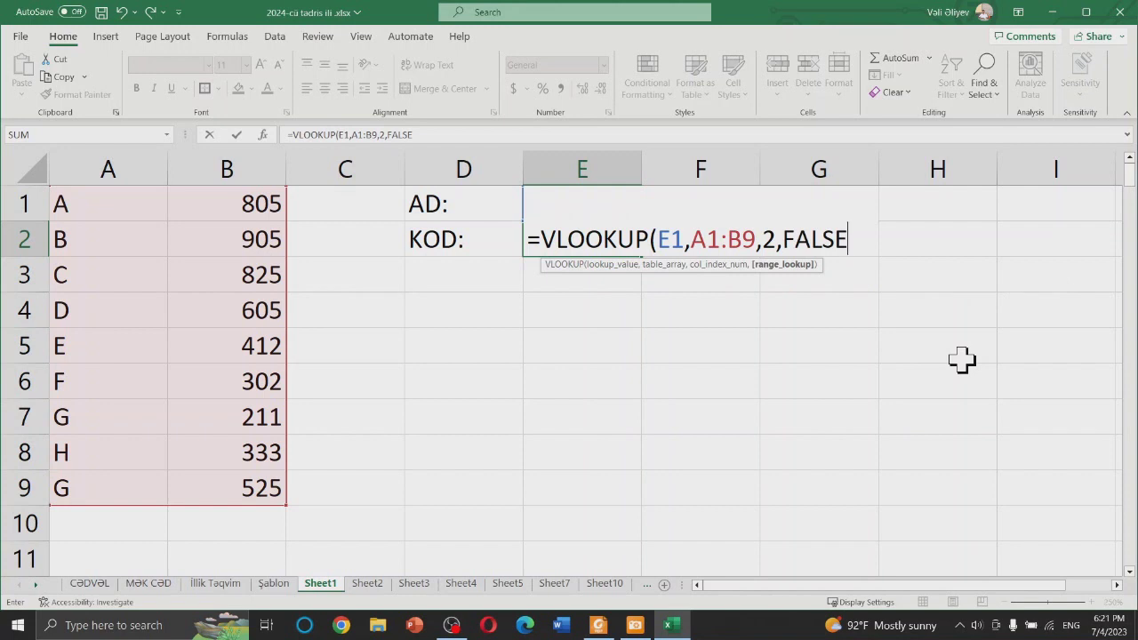
pyautogui.write(')')
pyautogui.press('Return')
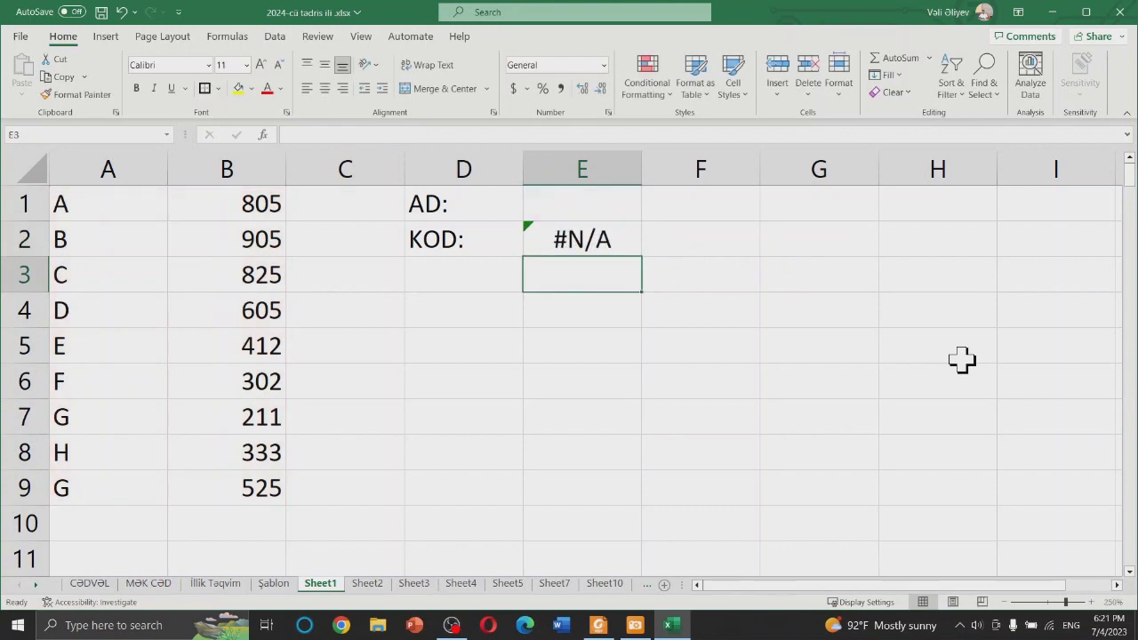
# Step: Frame D1:E2 with Thick Outside Borders after trying a plain outside border
pyautogui.moveTo(470, 203); pyautogui.dragTo(587, 249)
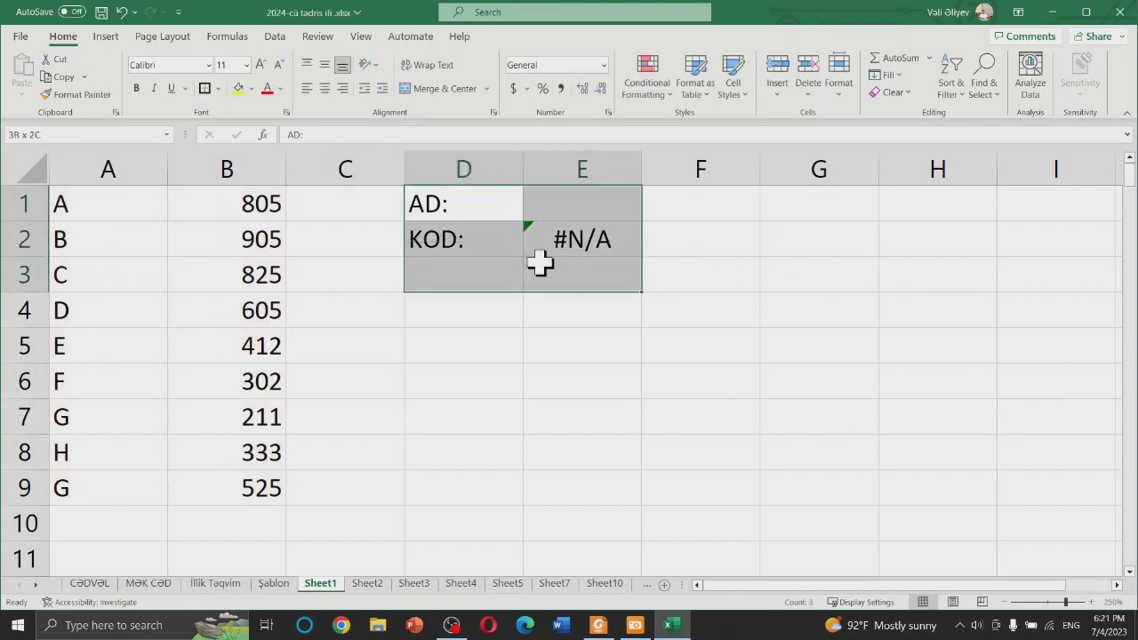
pyautogui.click(204, 88)
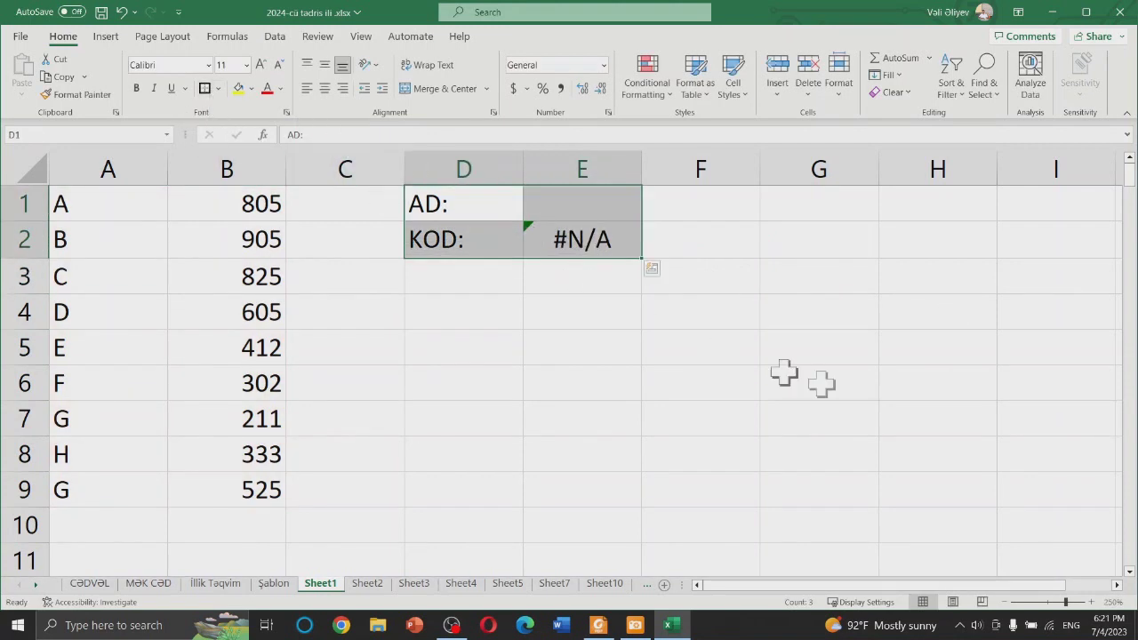
pyautogui.click(823, 387)
pyautogui.moveTo(479, 203); pyautogui.dragTo(552, 241)
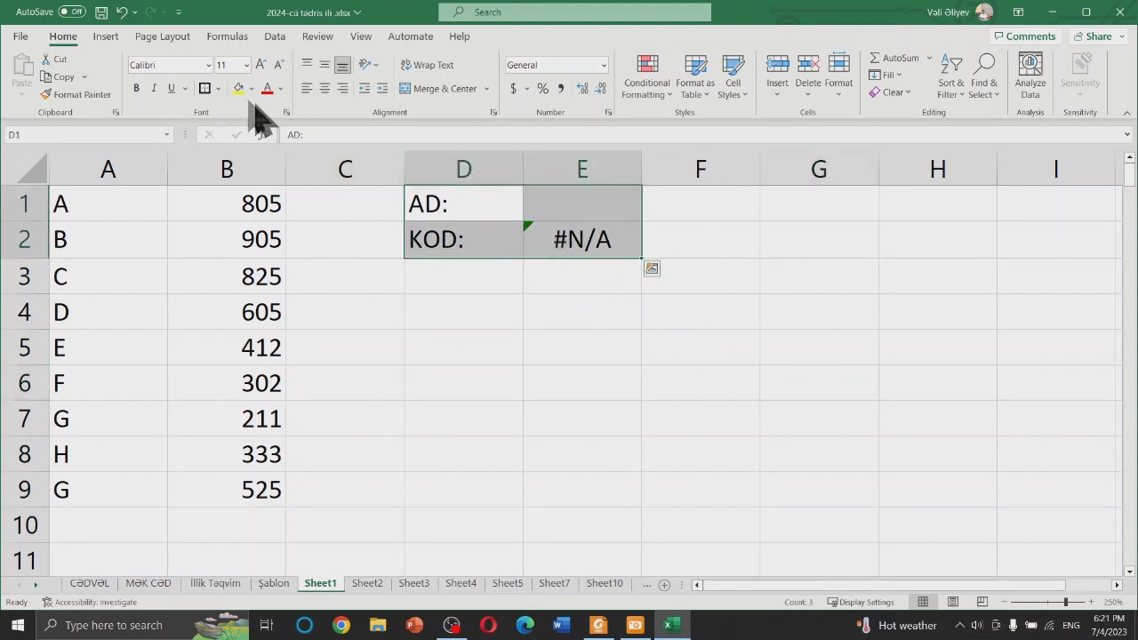
pyautogui.click(218, 88)
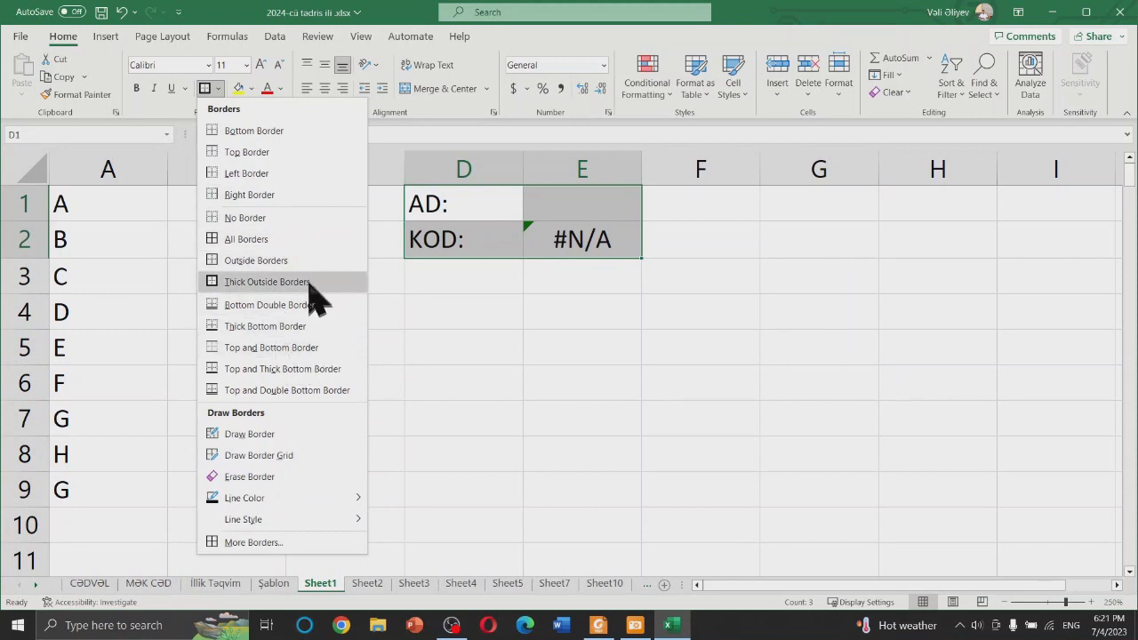
pyautogui.click(263, 255)
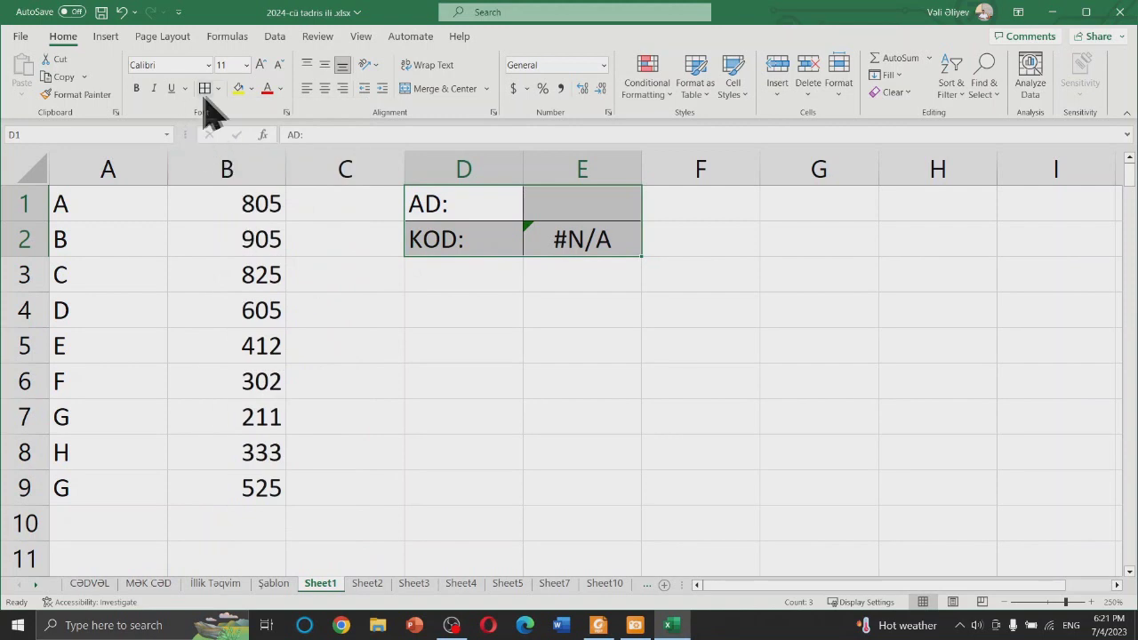
pyautogui.click(217, 89)
pyautogui.click(249, 281)
pyautogui.click(654, 342)
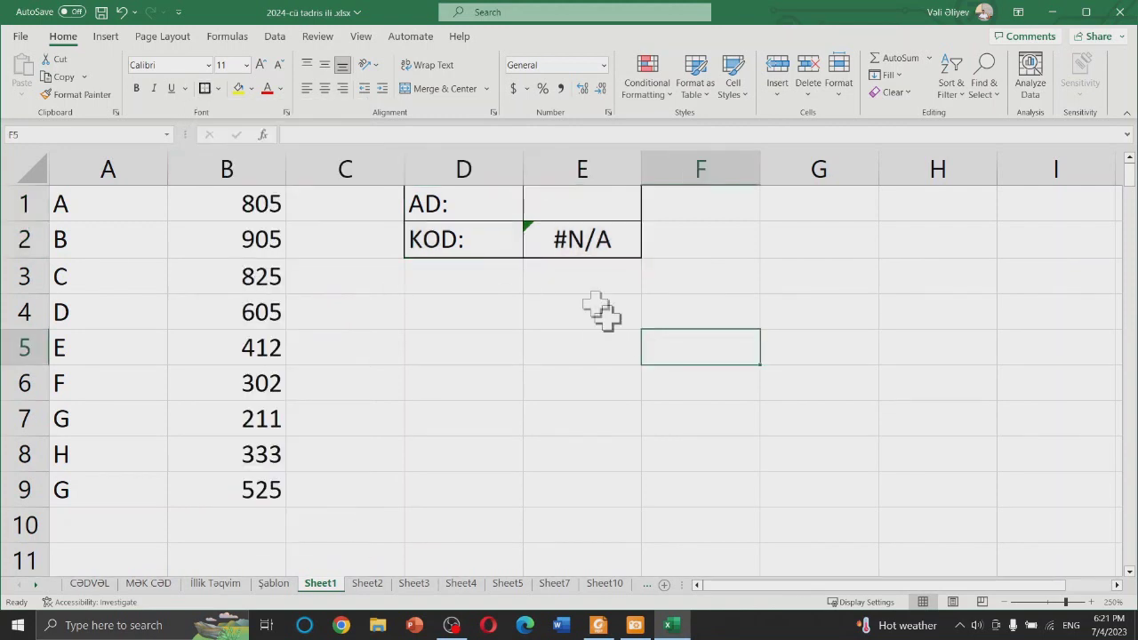
# Step: Widen column E and enter A in E1 as the lookup value
pyautogui.moveTo(641, 169); pyautogui.dragTo(707, 169)
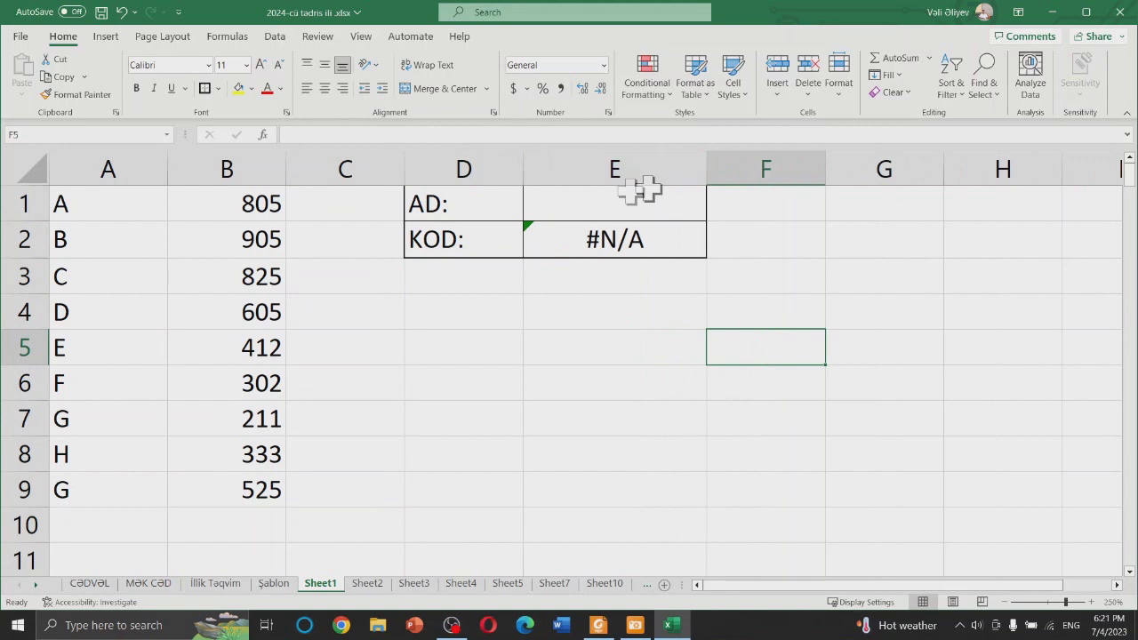
pyautogui.click(666, 200)
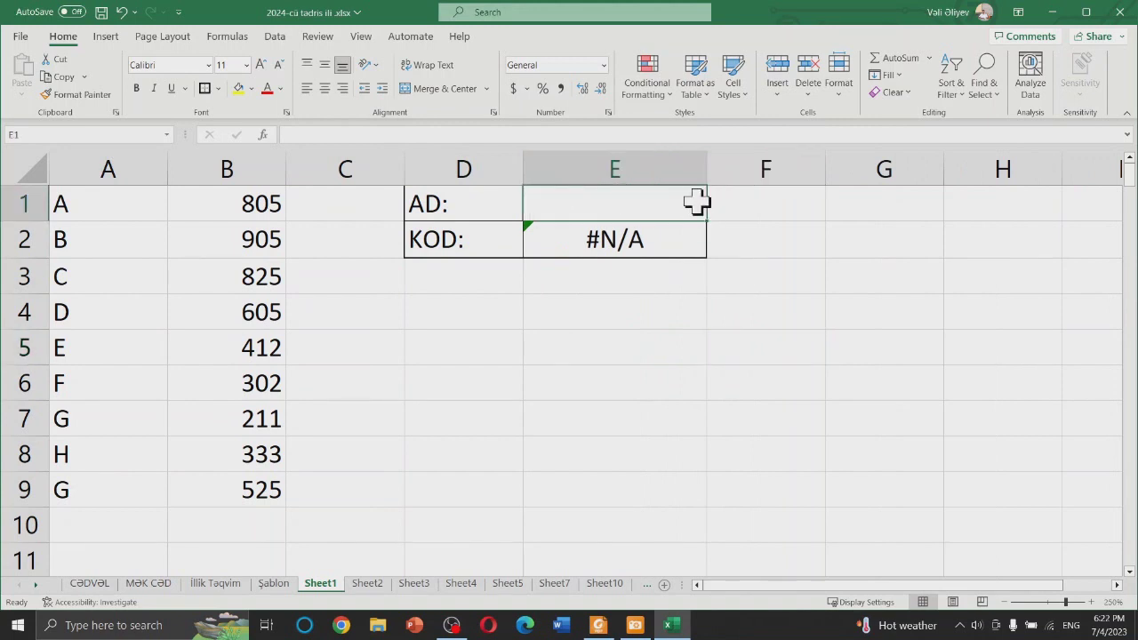
pyautogui.write('A')
pyautogui.press('Return')
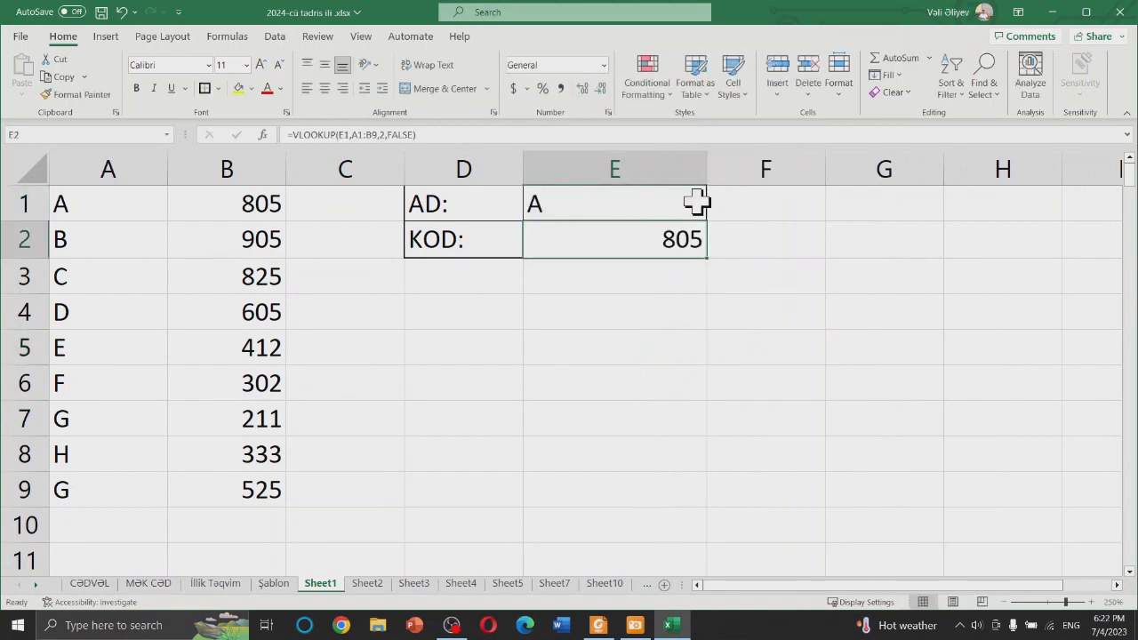
# Step: Change E1 to G, then to D, so E2 returns 605
pyautogui.click(632, 204)
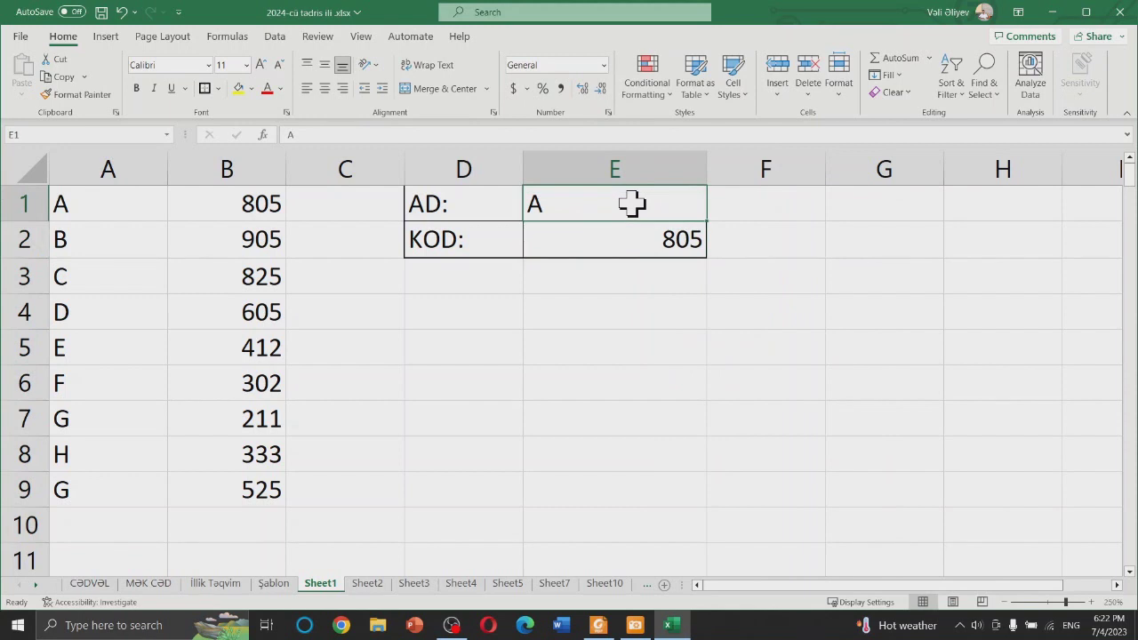
pyautogui.write('G')
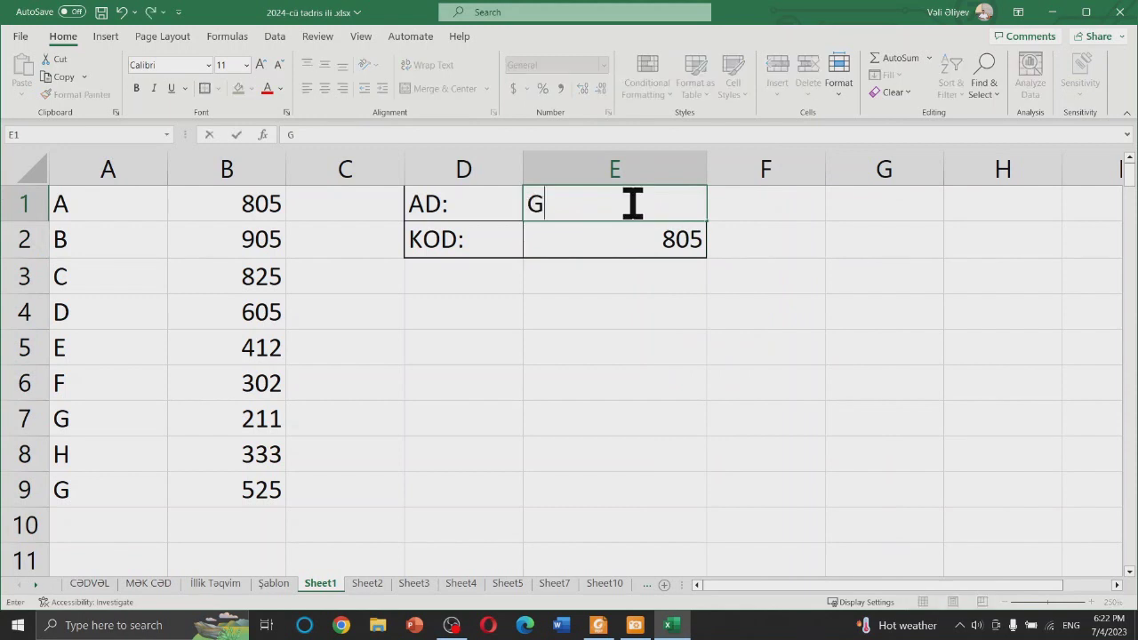
pyautogui.press('Return')
pyautogui.click(633, 204)
pyautogui.doubleClick(629, 203)
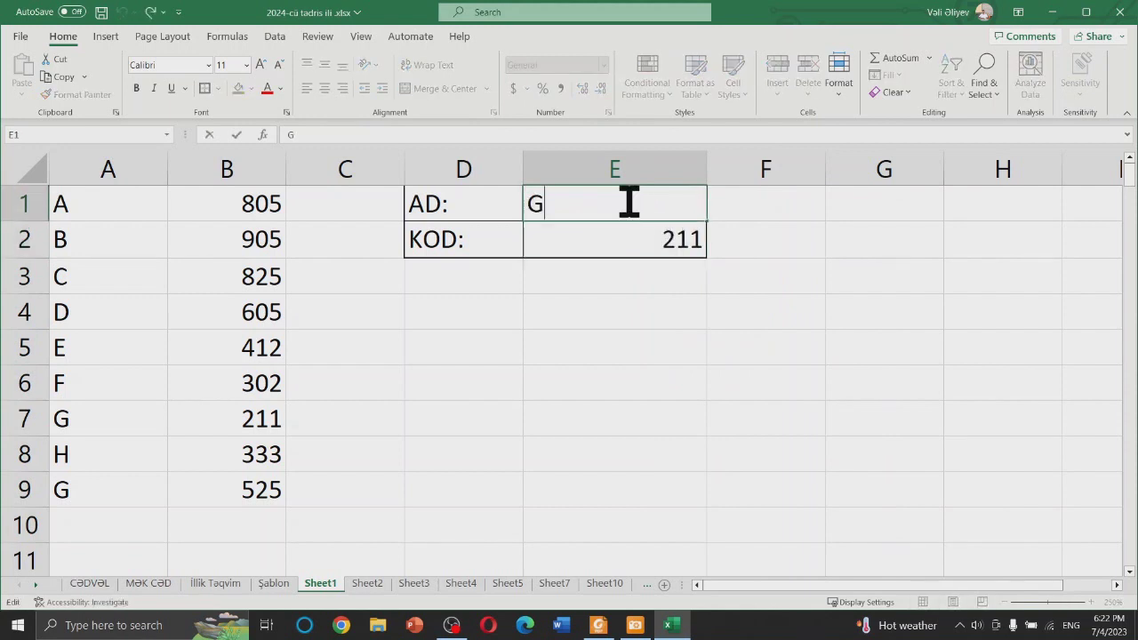
pyautogui.press('BackSpace')
pyautogui.write('D')
pyautogui.press('Return')
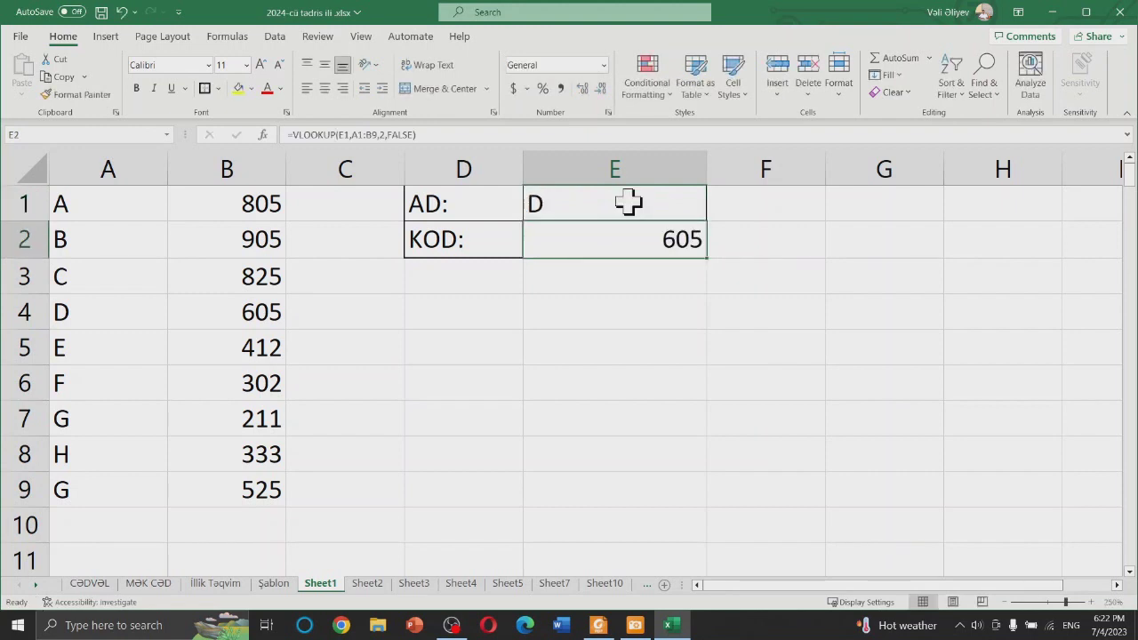
# Step: Replace the letters in A1:A4 with first names, fixing typos along the way
pyautogui.doubleClick(106, 204)
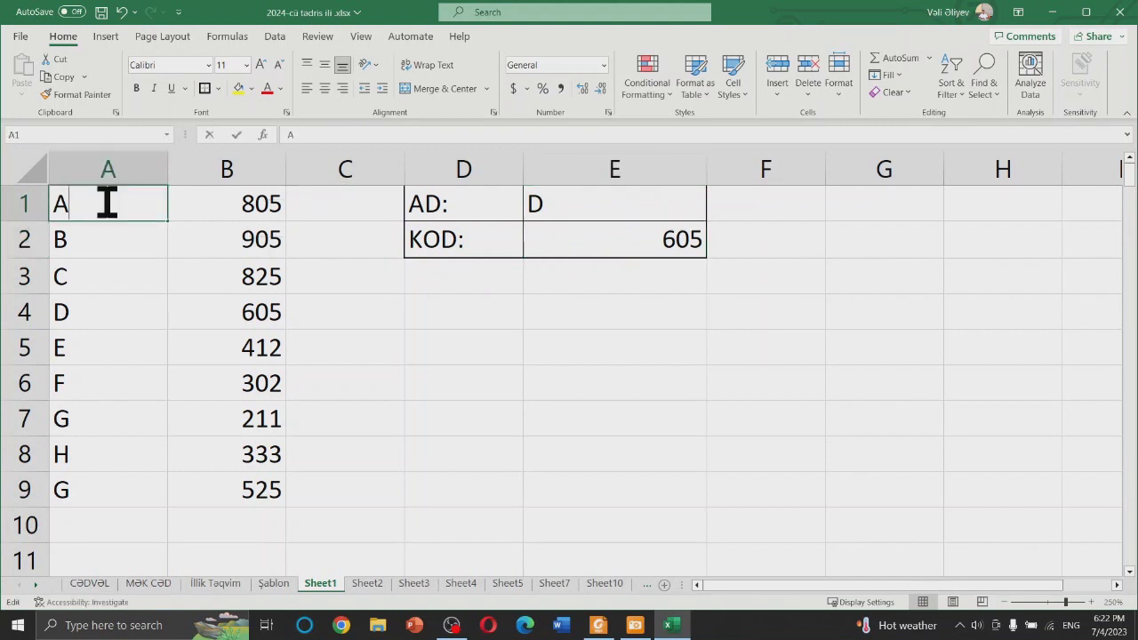
pyautogui.write('s')
pyautogui.press('BackSpace')
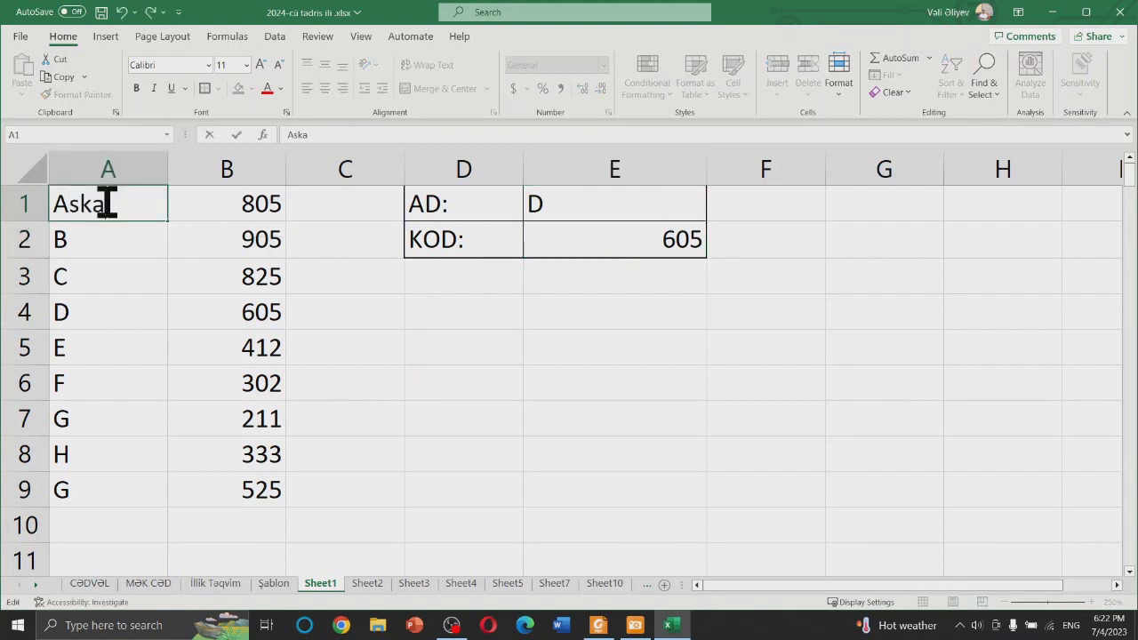
pyautogui.press('BackSpace')
pyautogui.press('BackSpace')
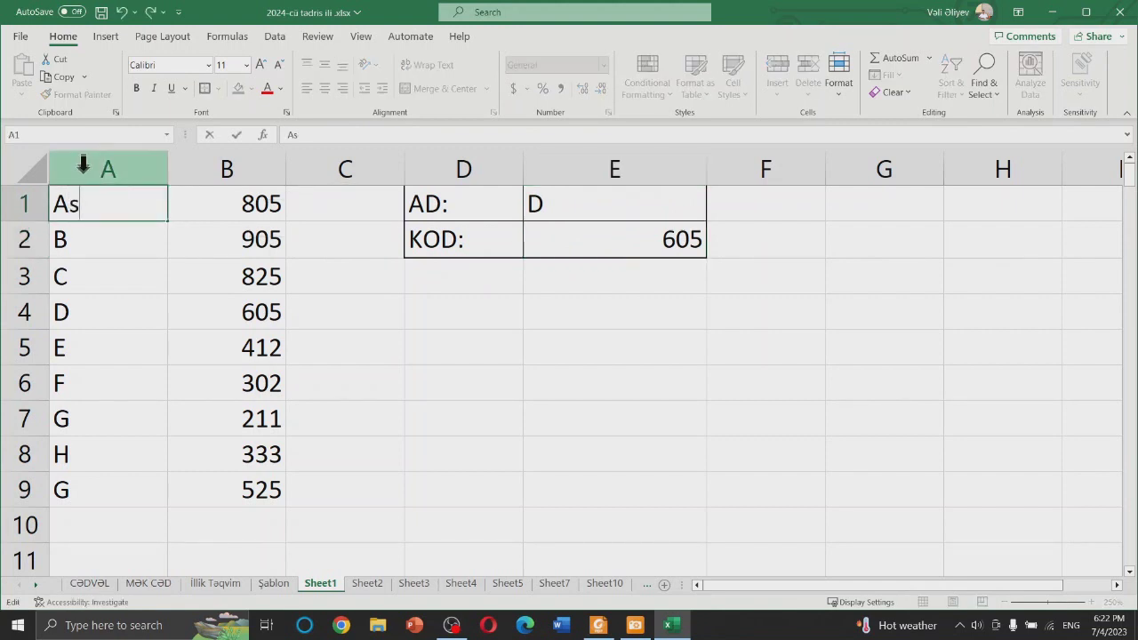
pyautogui.write('lan')
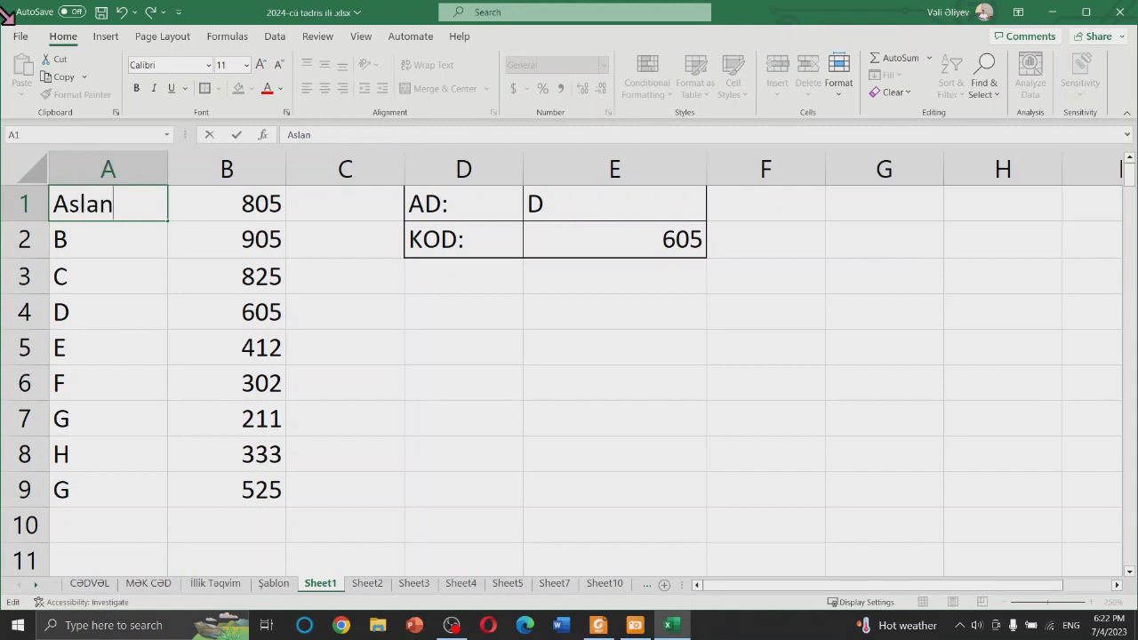
pyautogui.press('Return')
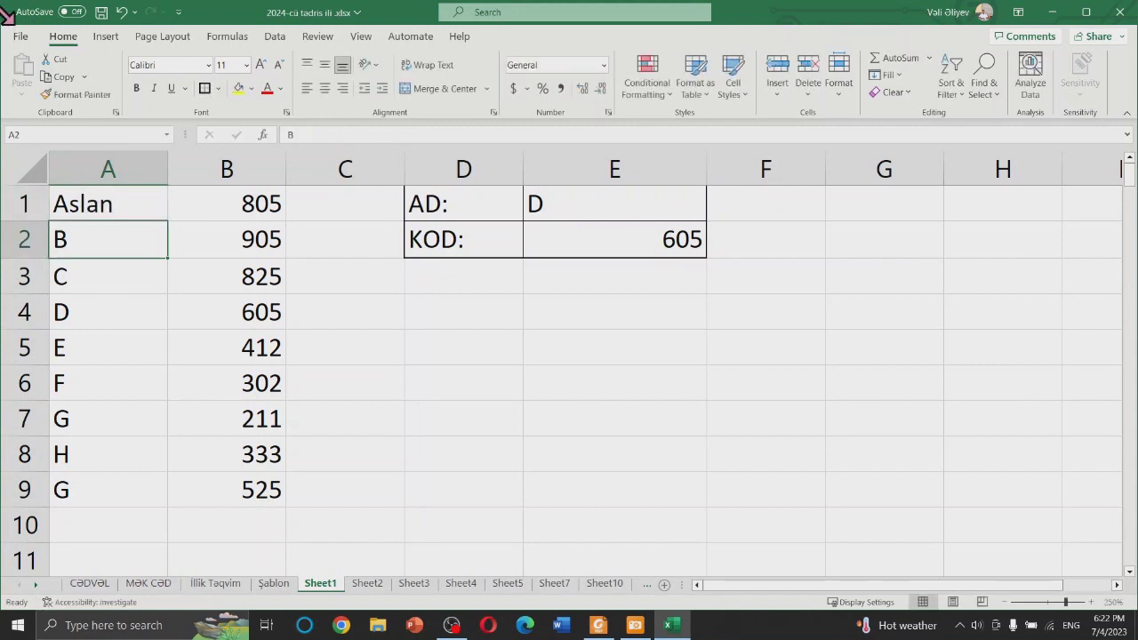
pyautogui.write('ahar')
pyautogui.press('Return')
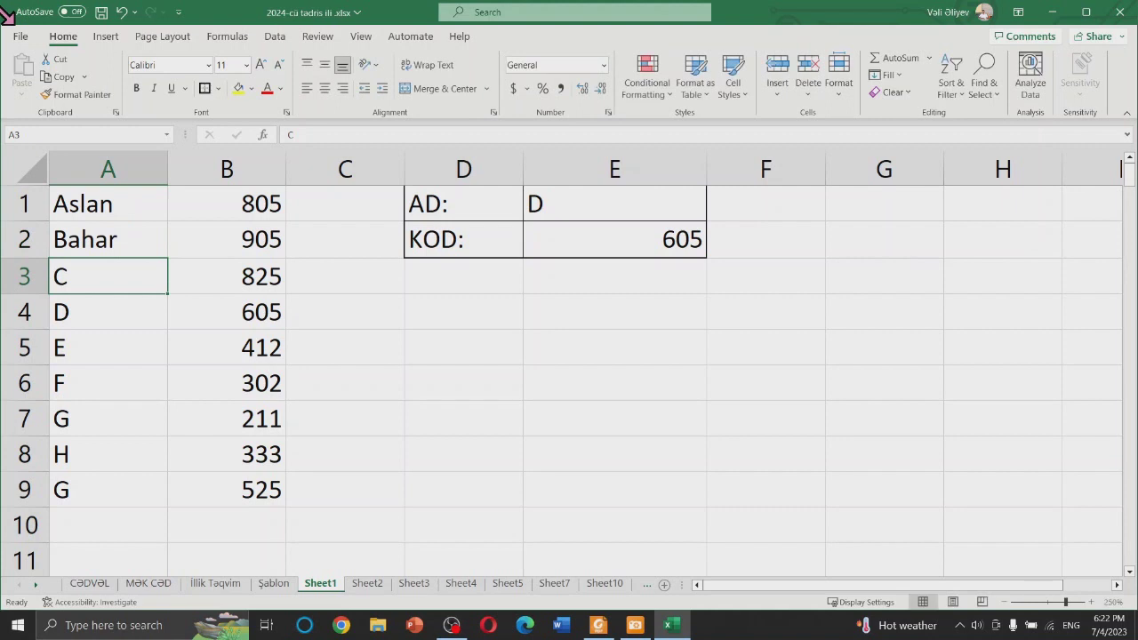
pyautogui.write('amal')
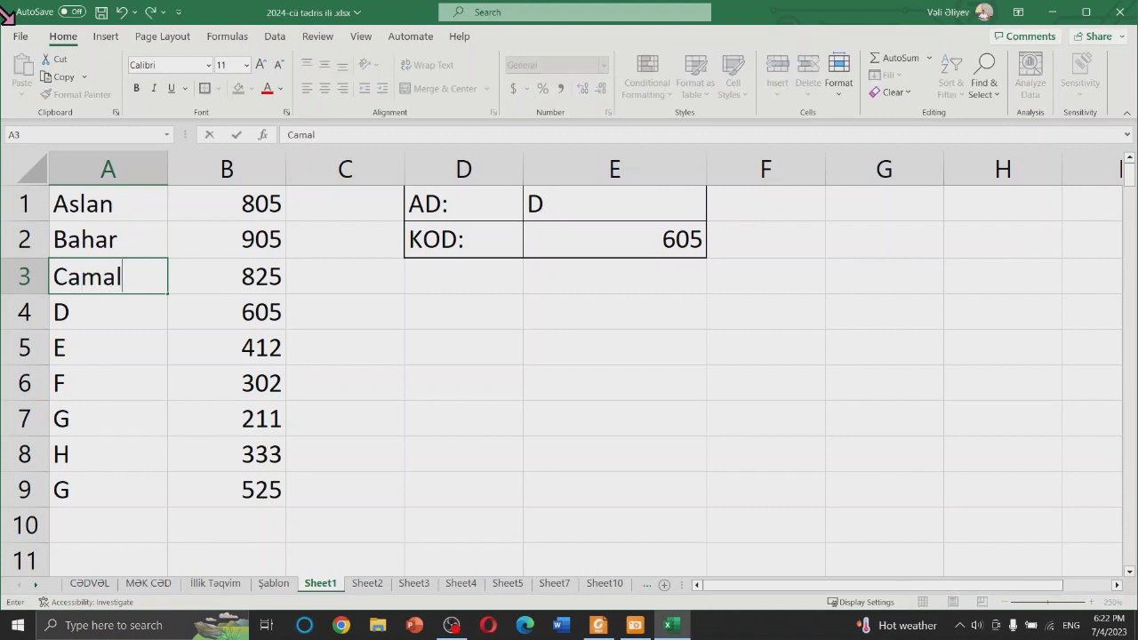
pyautogui.press('Return')
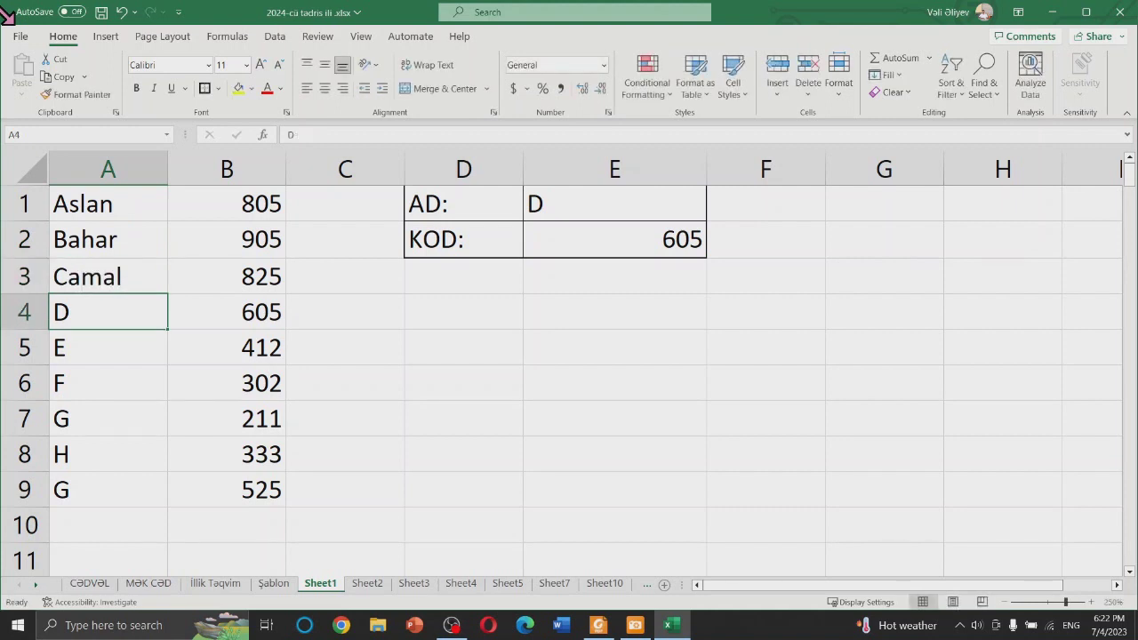
pyautogui.write('Dada.')
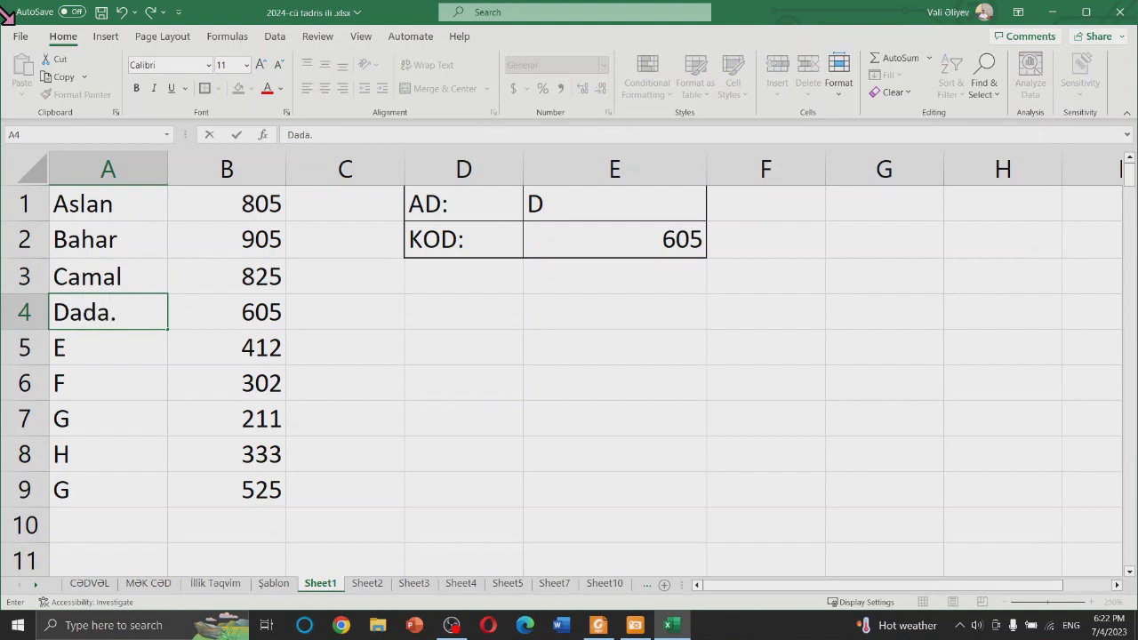
pyautogui.press('BackSpace')
pyautogui.press('BackSpace')
pyautogui.press('BackSpace')
pyautogui.press('BackSpace')
pyautogui.write('avid')
pyautogui.press('Return')
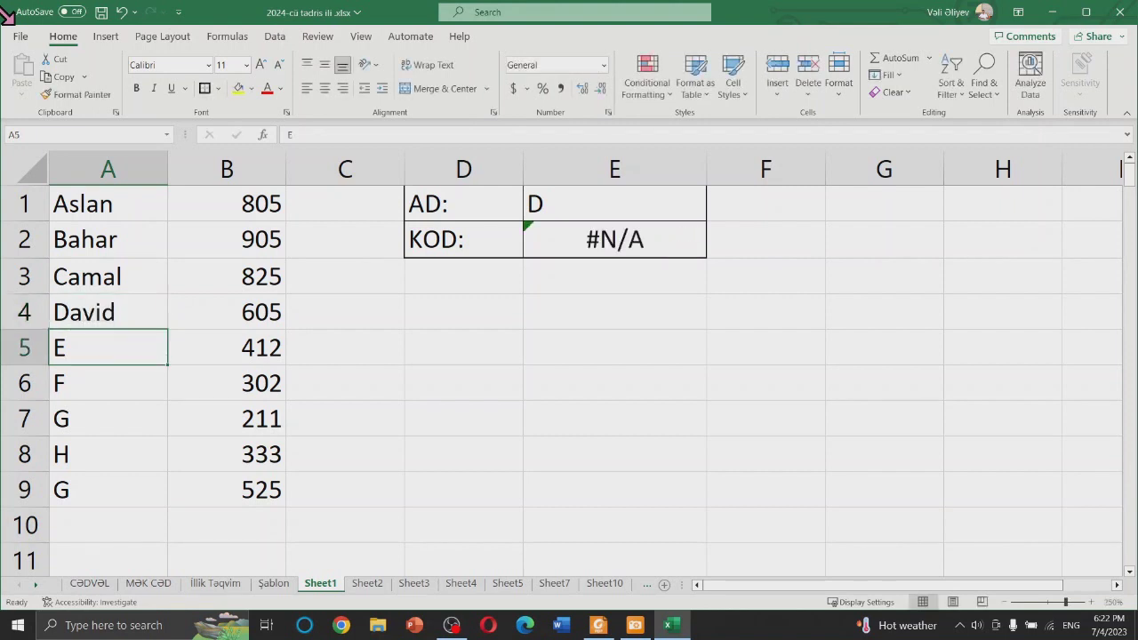
# Step: Replace the letters in A5:A9 with first names, using the Azerbaijani keyboard for ü and ə
pyautogui.write('Elnur')
pyautogui.press('Return')
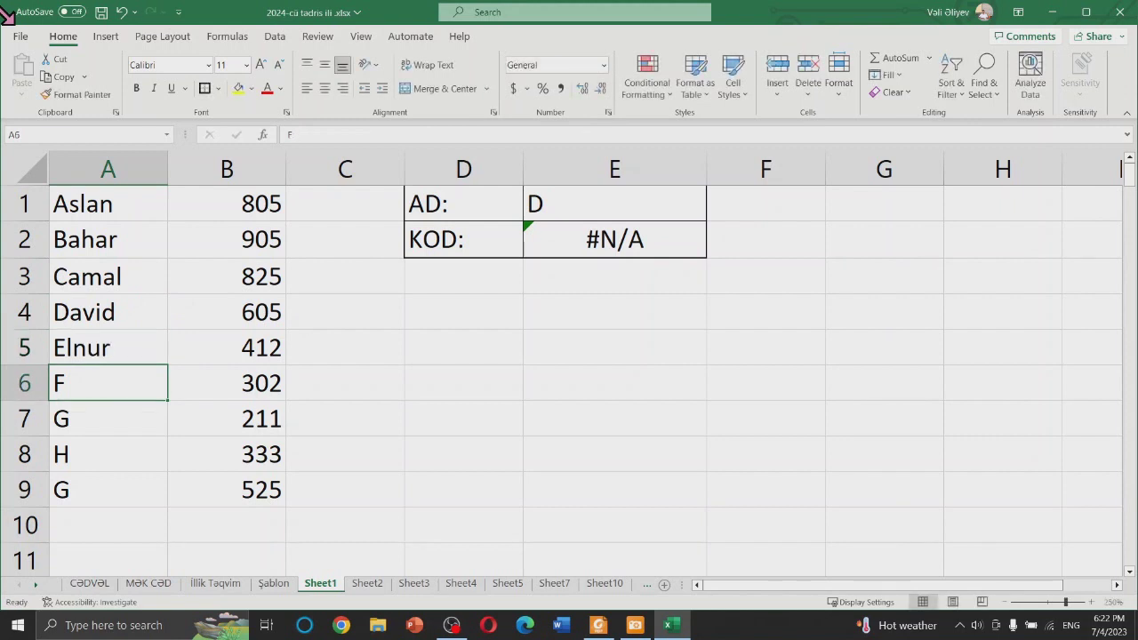
pyautogui.write('Famil')
pyautogui.press('Return')
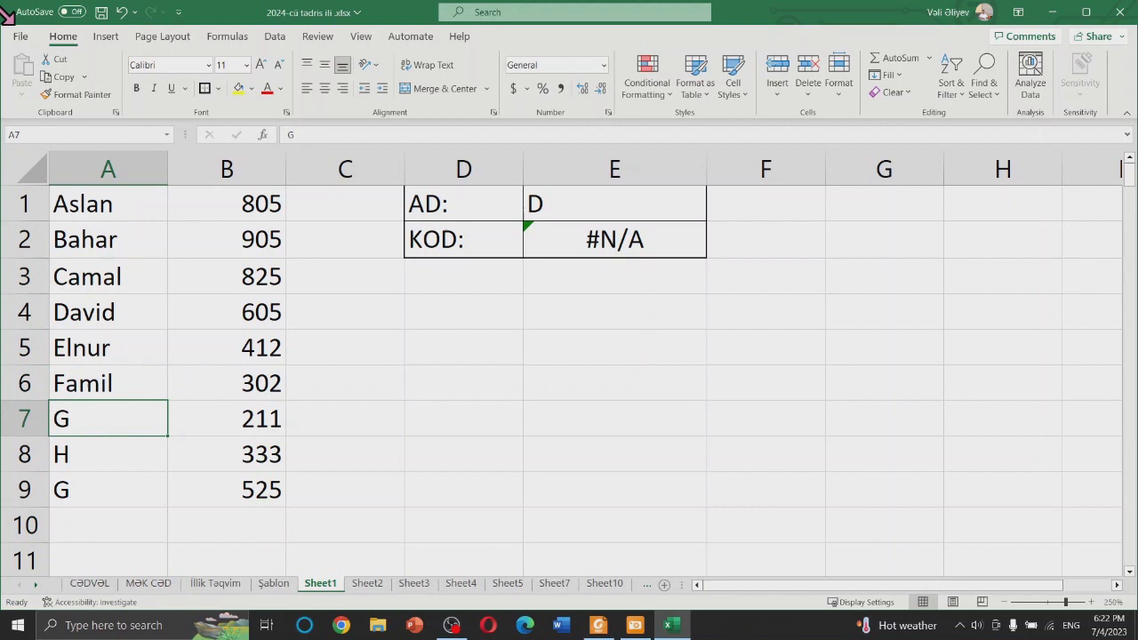
pyautogui.write('G')
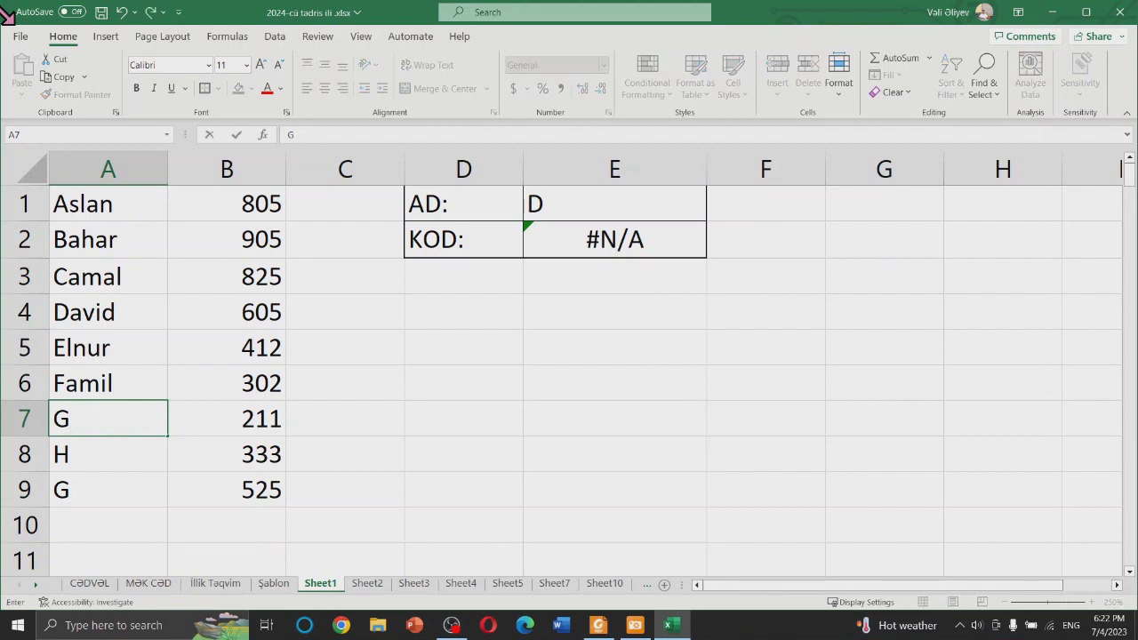
pyautogui.press('super+space')
pyautogui.press('super+space')
pyautogui.write('ünel')
pyautogui.press('Return')
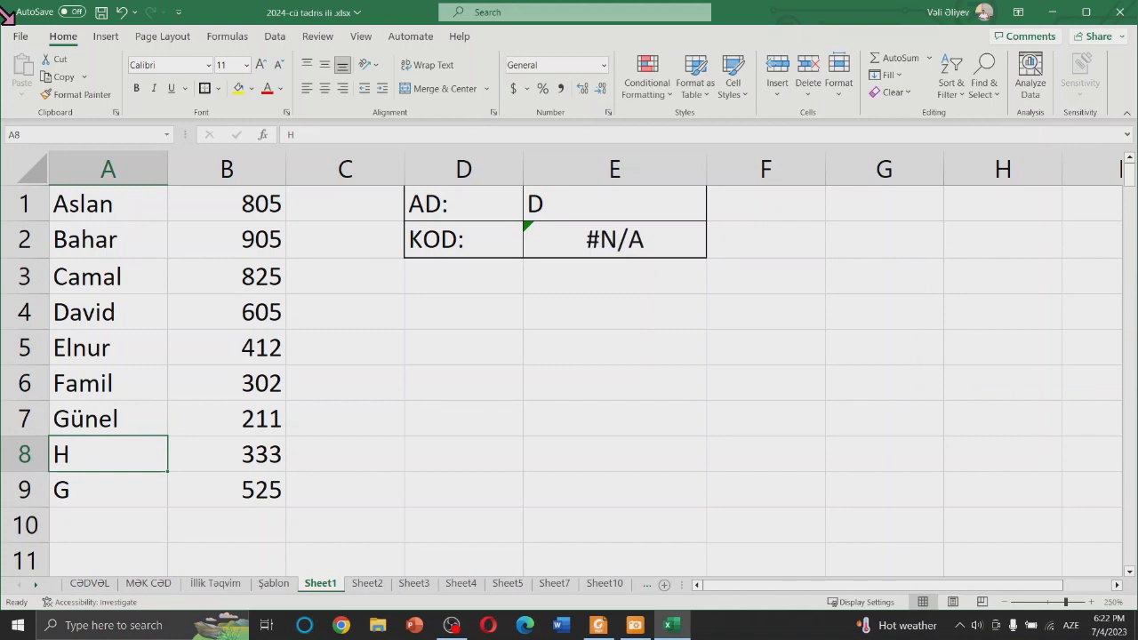
pyautogui.write('H')
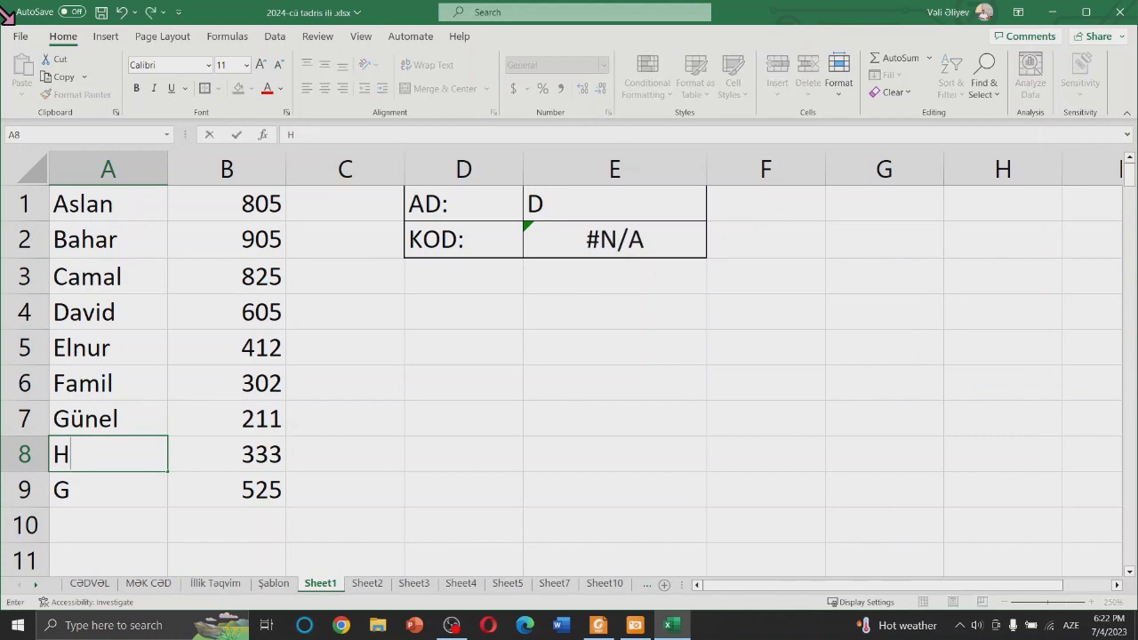
pyautogui.write('əsən')
pyautogui.press('Return')
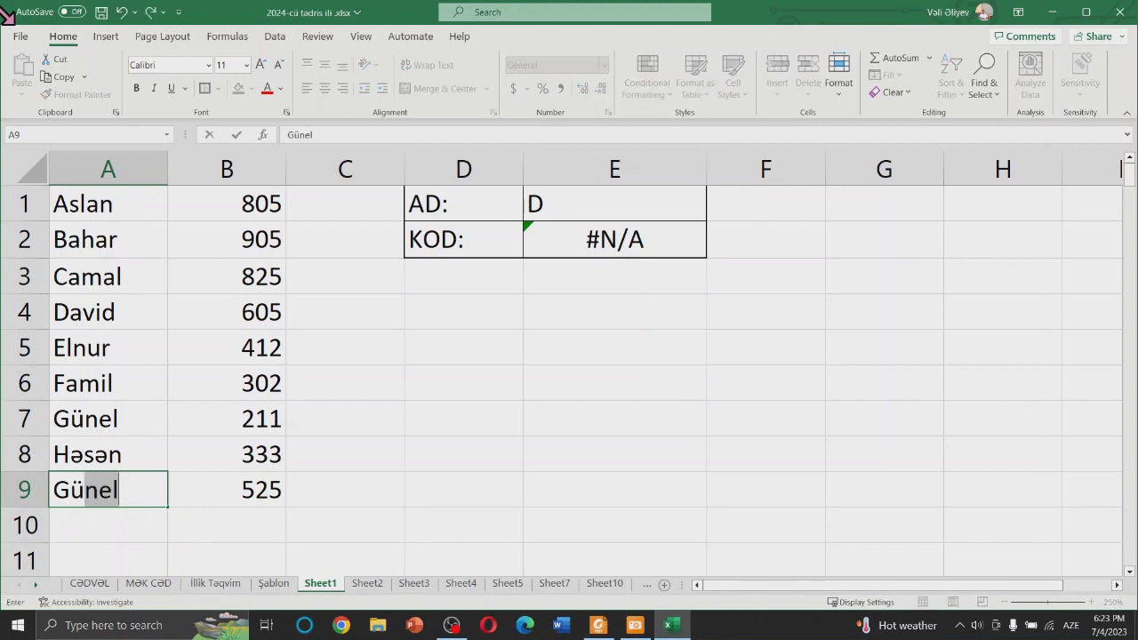
pyautogui.write('nay')
pyautogui.press('Return')
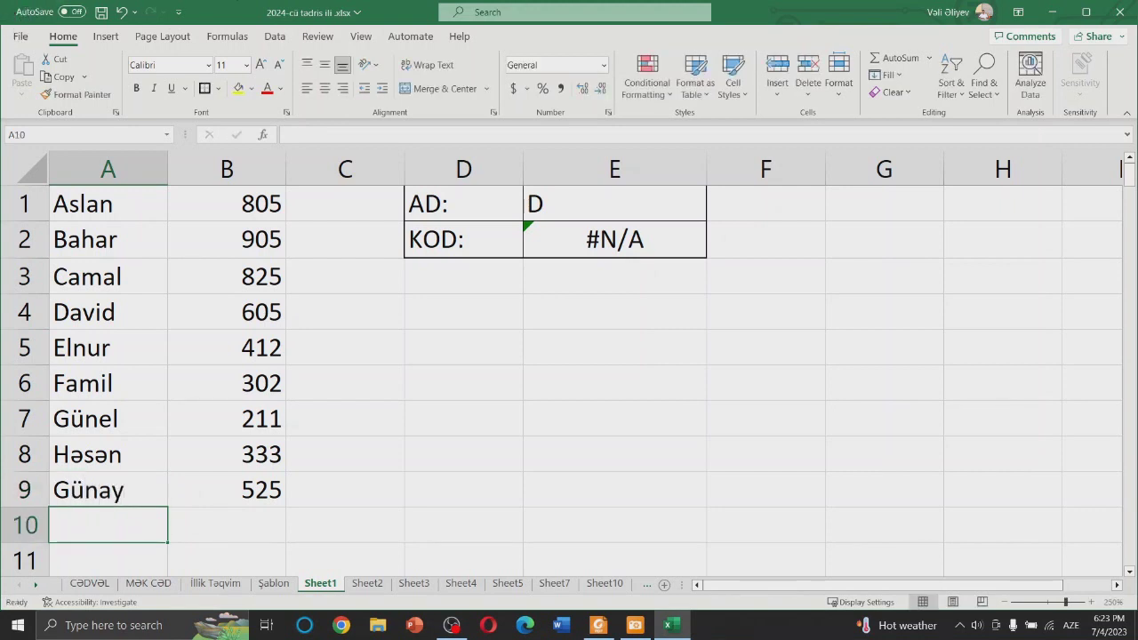
# Step: Complete the partial name in E1 so E2's VLOOKUP returns 605
pyautogui.click(592, 203)
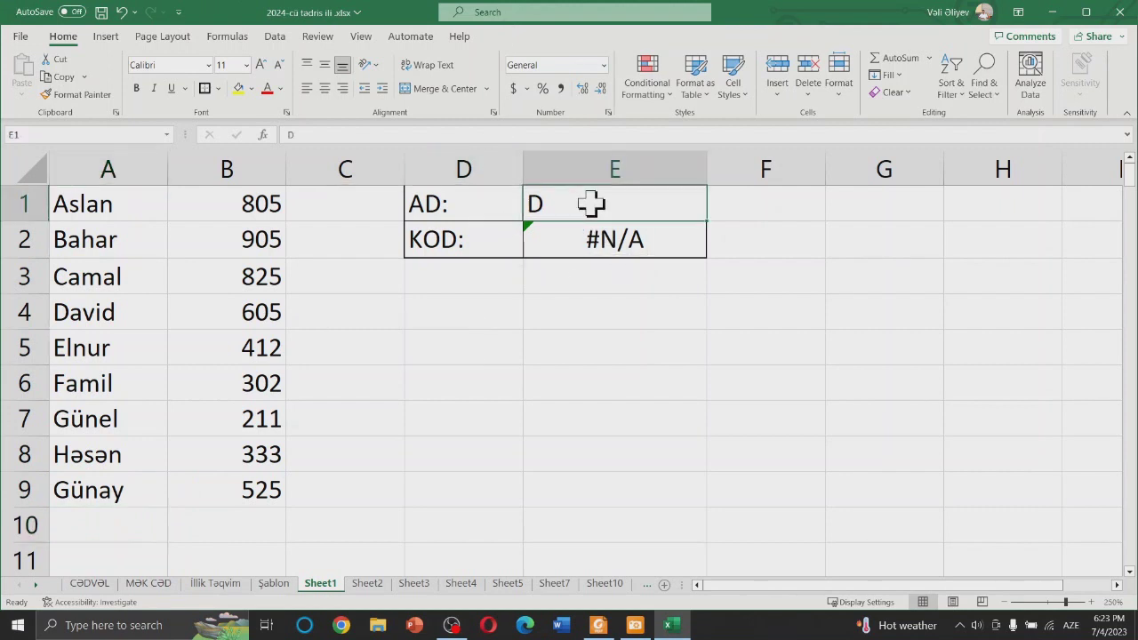
pyautogui.doubleClick(597, 201)
pyautogui.write('avid')
pyautogui.press('Return')
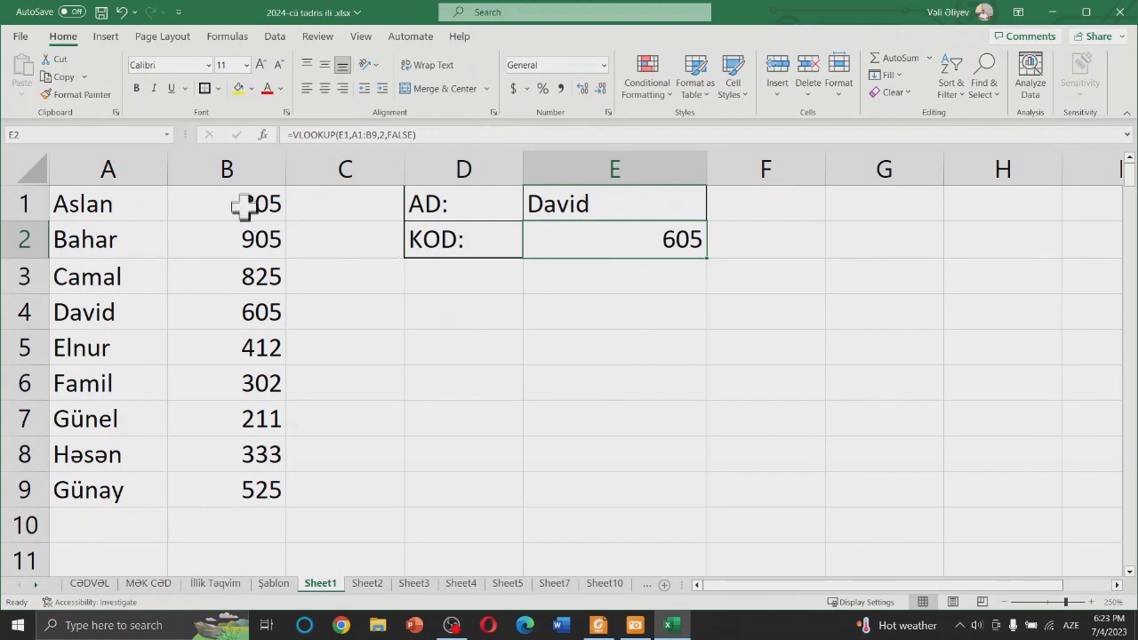
pyautogui.click(565, 317)
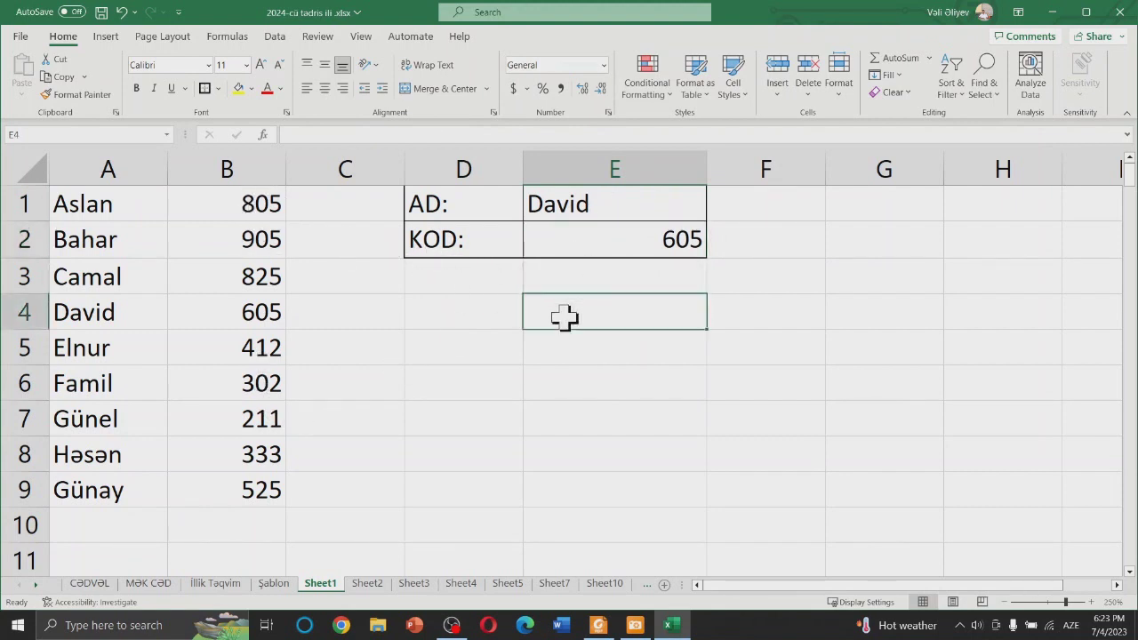
pyautogui.click(615, 253)
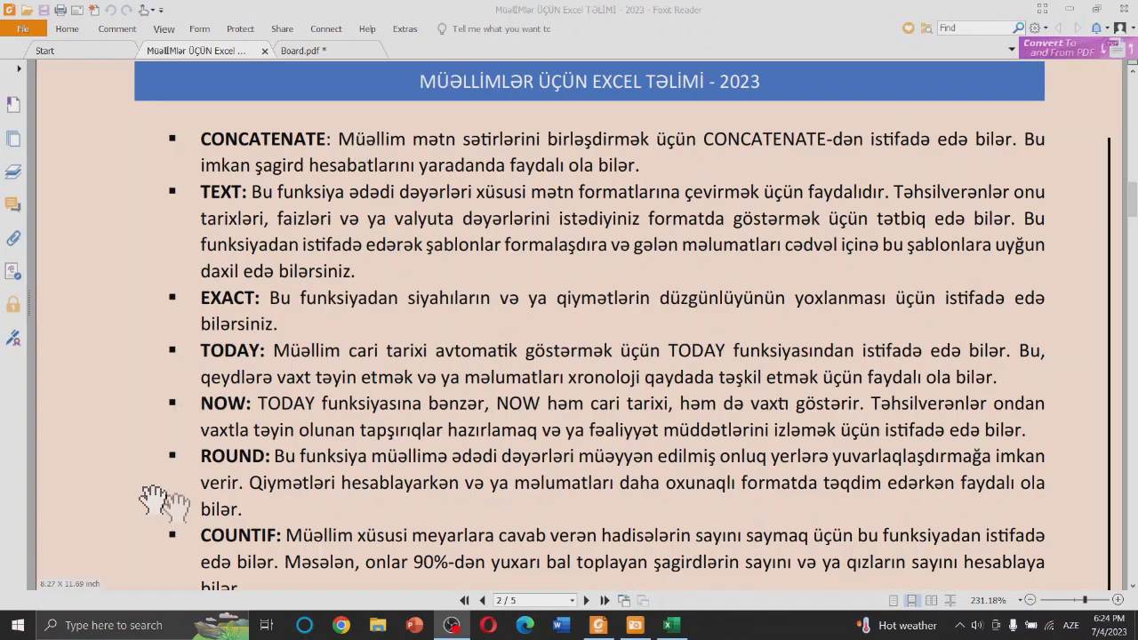
# Step: Bring the Excel workbook back to the front from Foxit Reader
pyautogui.click(672, 625)
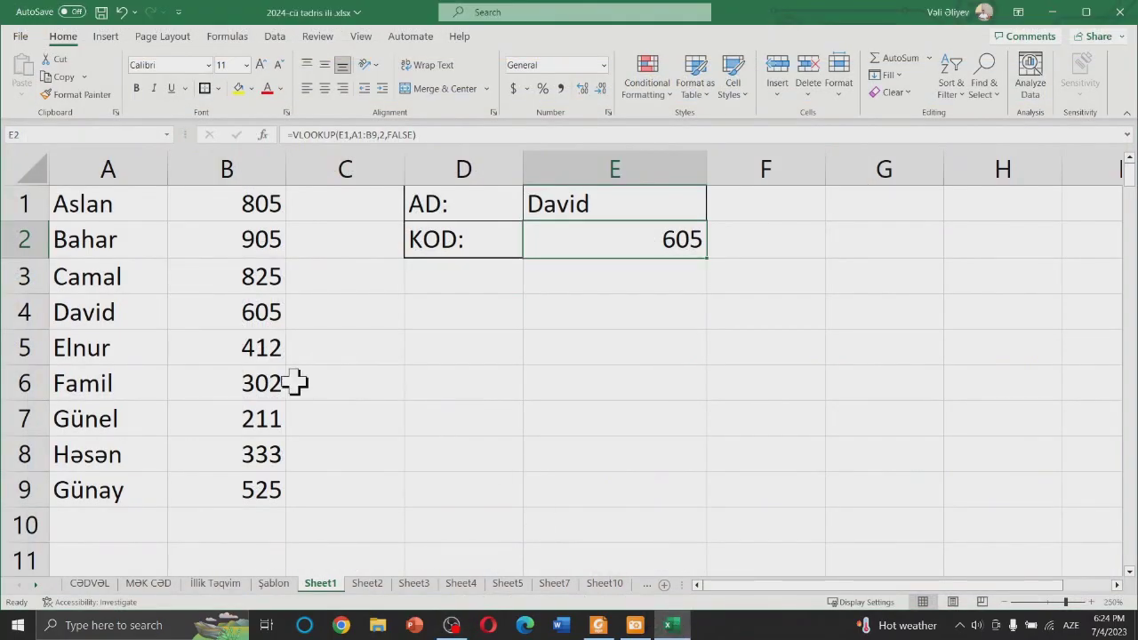
# Step: Delete columns B through E so only the first names in column A remain
pyautogui.moveTo(356, 169); pyautogui.dragTo(644, 172)
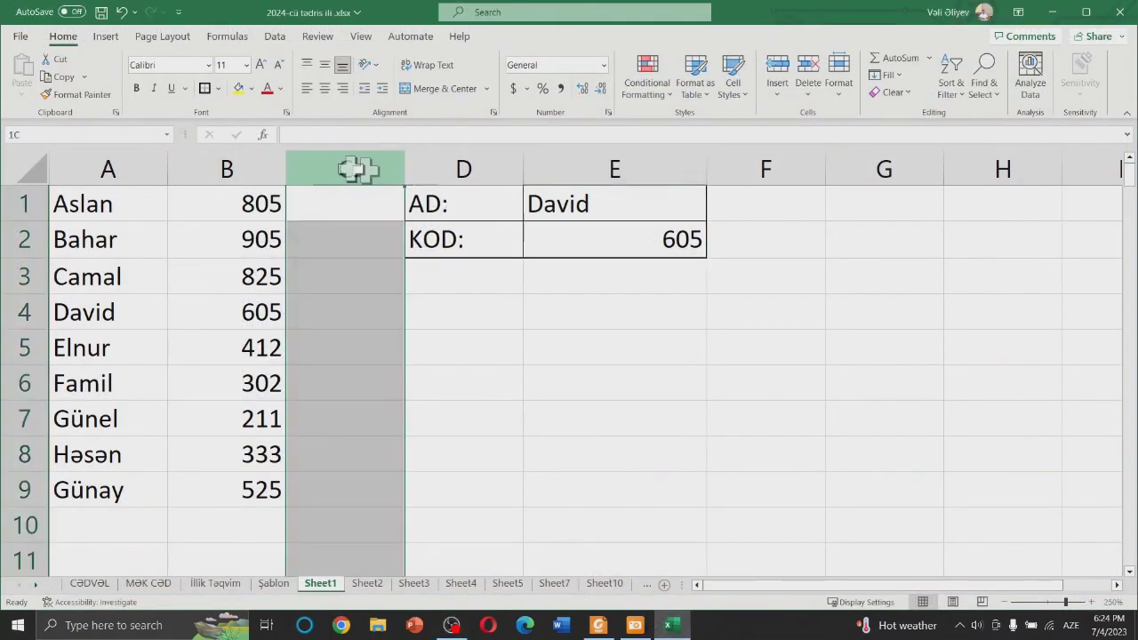
pyautogui.moveTo(218, 165); pyautogui.dragTo(631, 160)
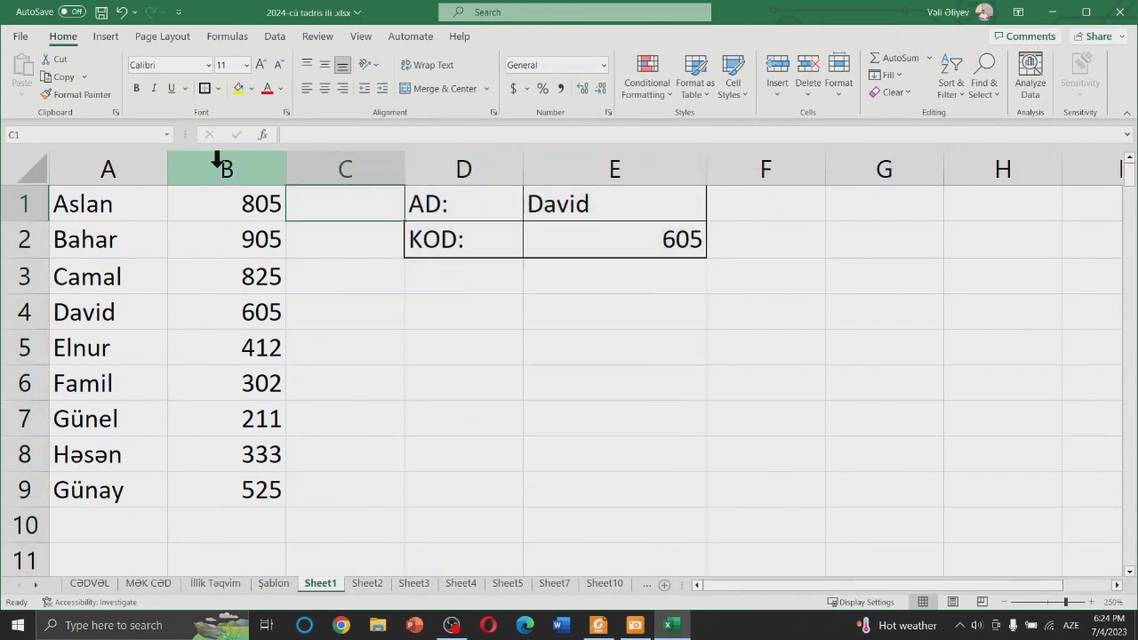
pyautogui.rightClick(631, 158)
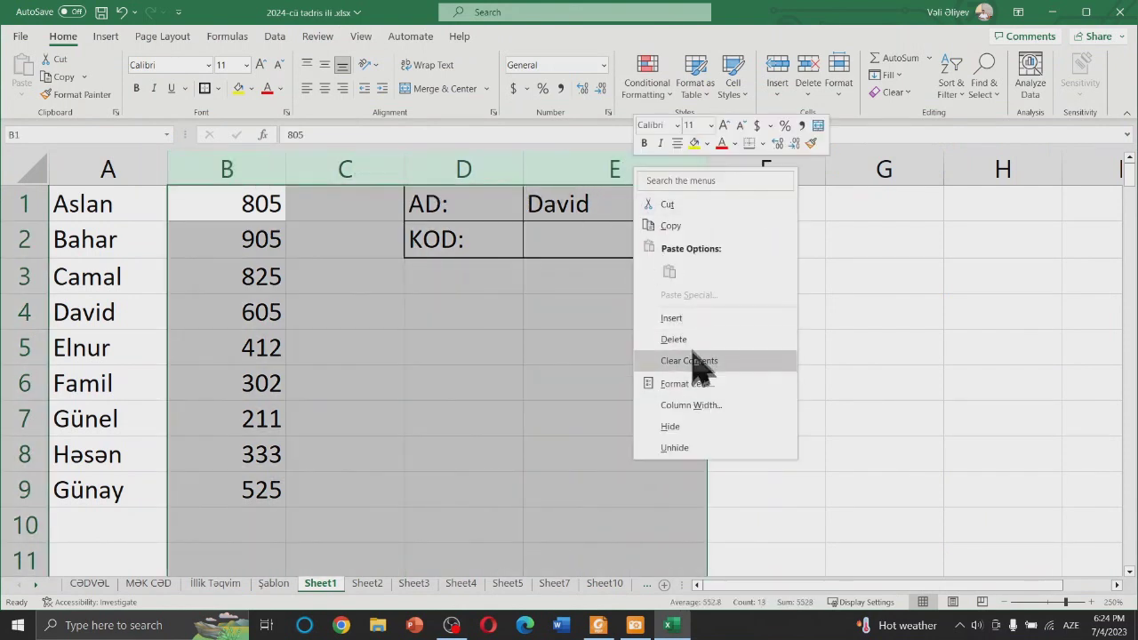
pyautogui.click(700, 358)
pyautogui.click(380, 331)
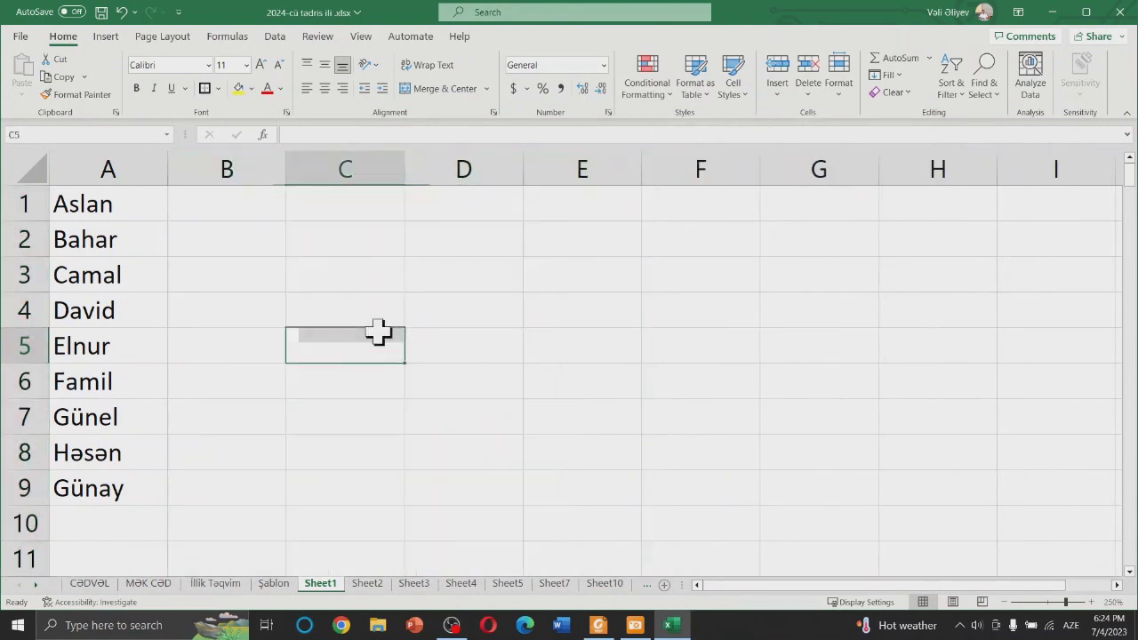
pyautogui.click(219, 194)
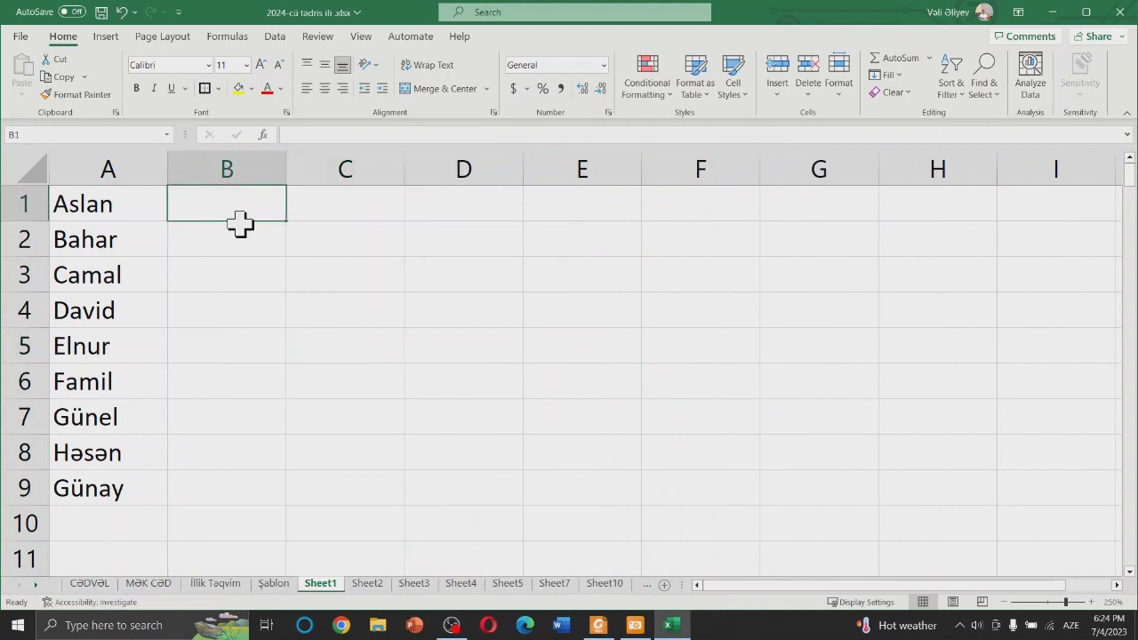
# Step: Enter a surname in each of B1 through B4, correcting a typo in B4
pyautogui.write('Aslanov')
pyautogui.press('Return')
pyautogui.write('Muradova')
pyautogui.press('Return')
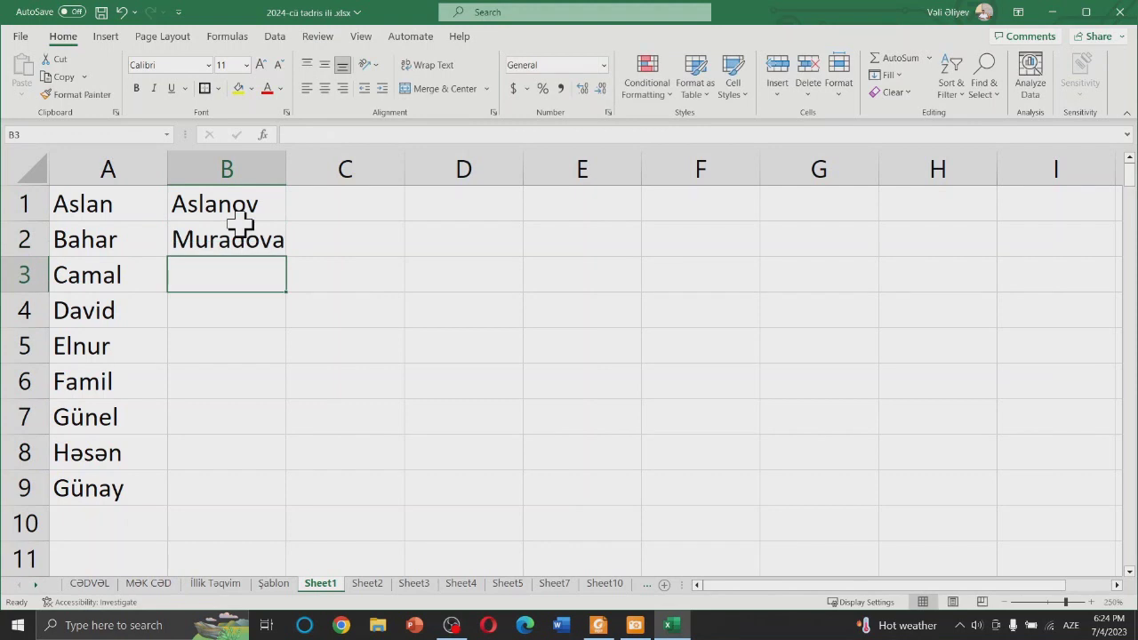
pyautogui.write('Məl')
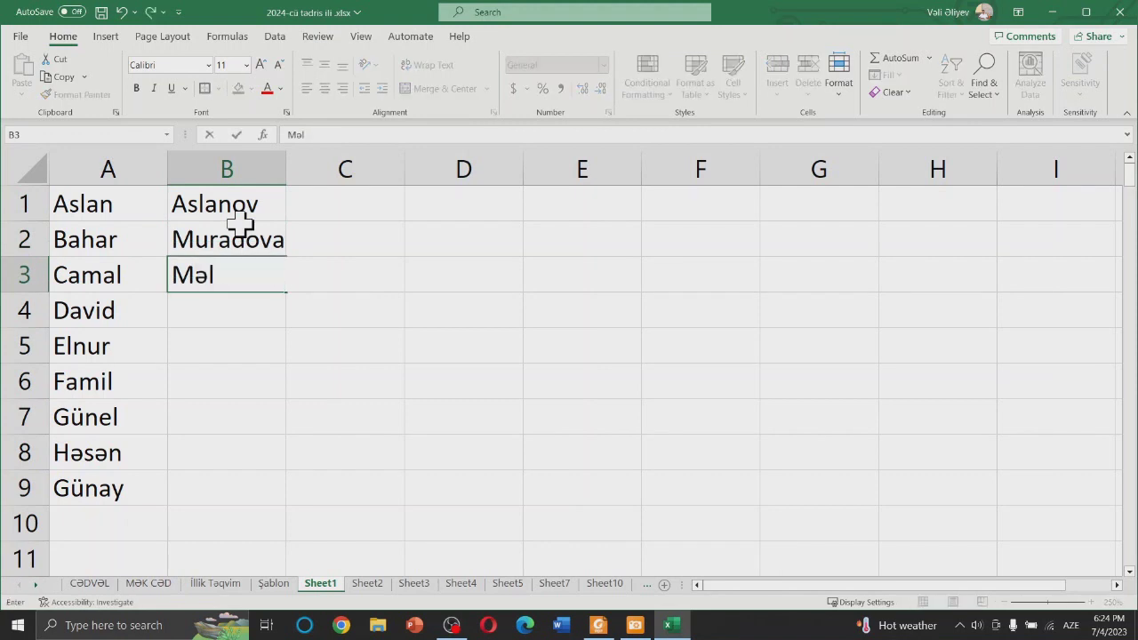
pyautogui.write('ikov')
pyautogui.press('Return')
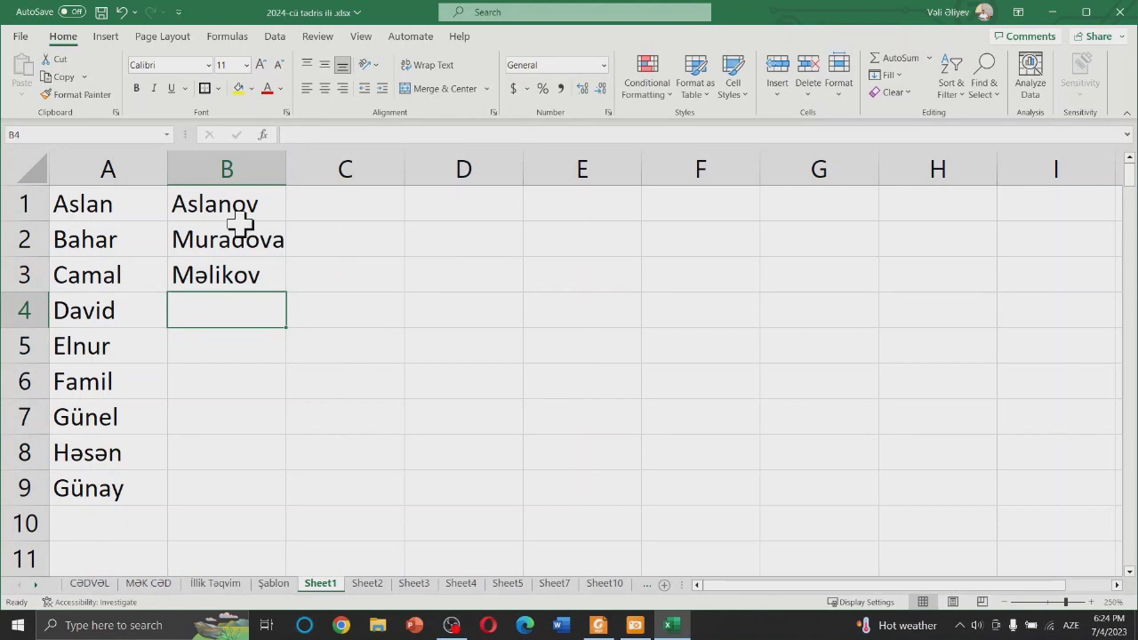
pyautogui.write('Braoi')
pyautogui.press('BackSpace')
pyautogui.press('BackSpace')
pyautogui.write('in')
pyautogui.press('Return')
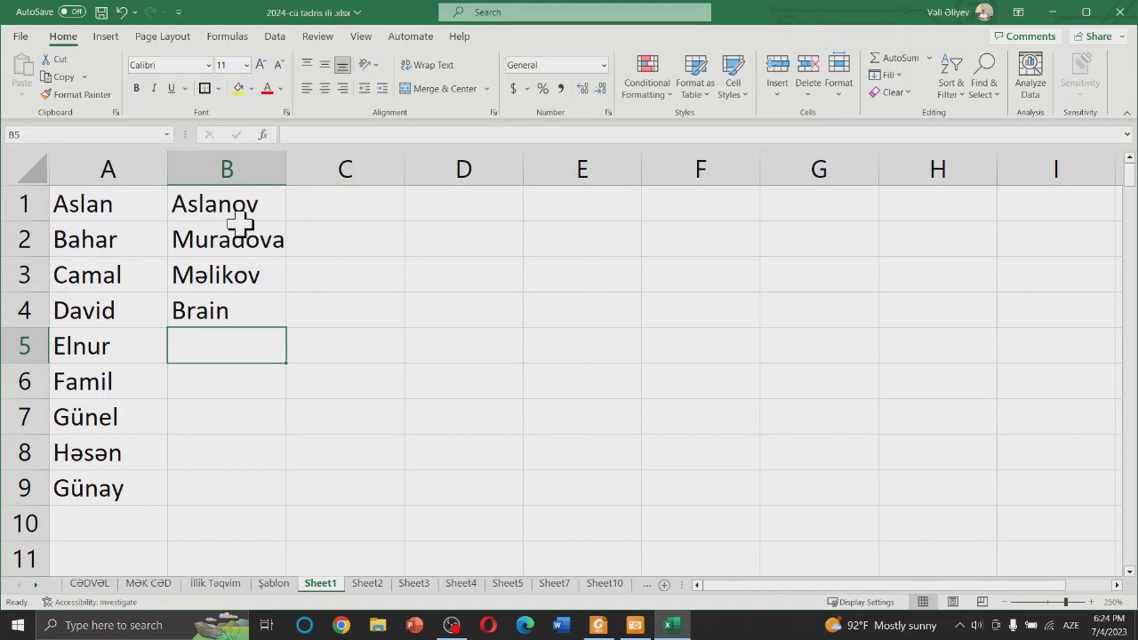
# Step: Enter surnames in B5 through B9 and widen column B to fit them
pyautogui.write('Cəfərov')
pyautogui.press('Return')
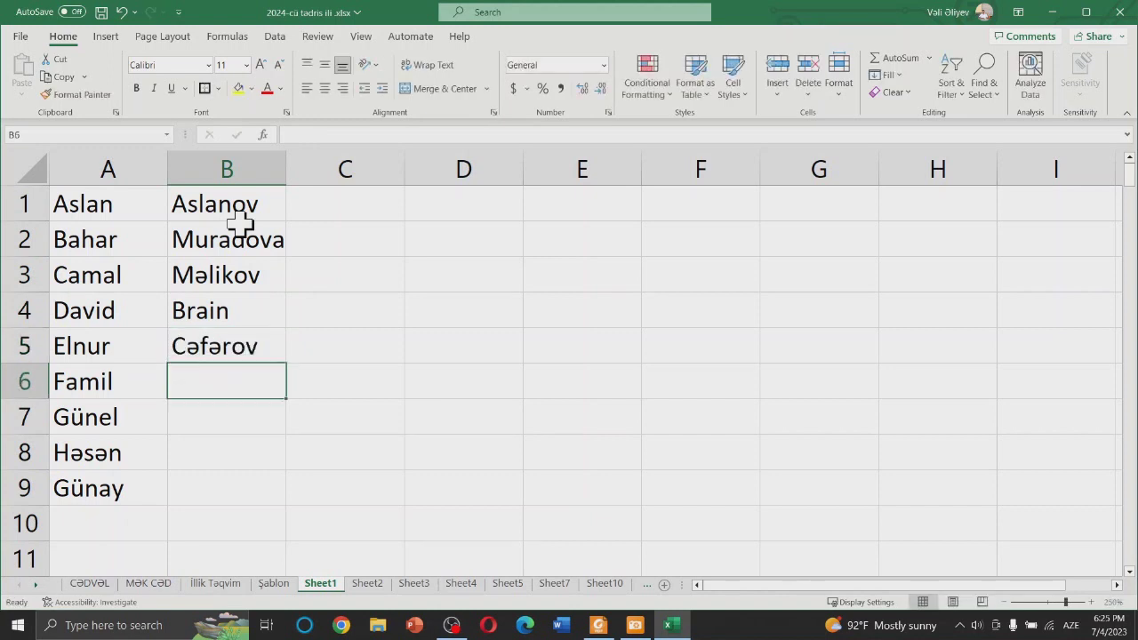
pyautogui.write('Quliye')
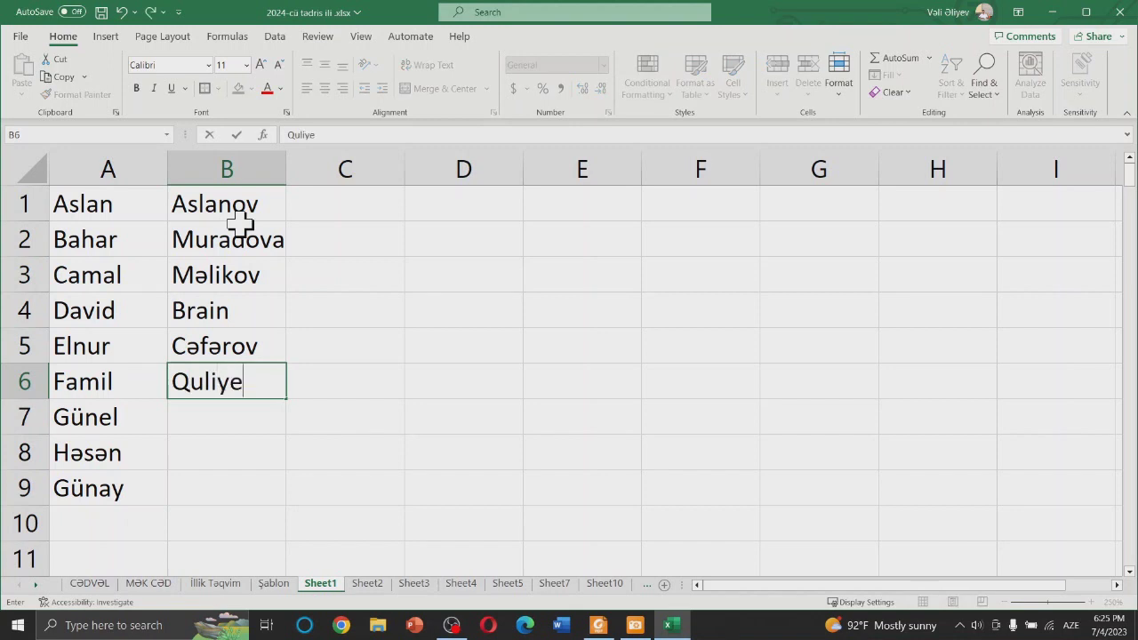
pyautogui.write('v')
pyautogui.press('Return')
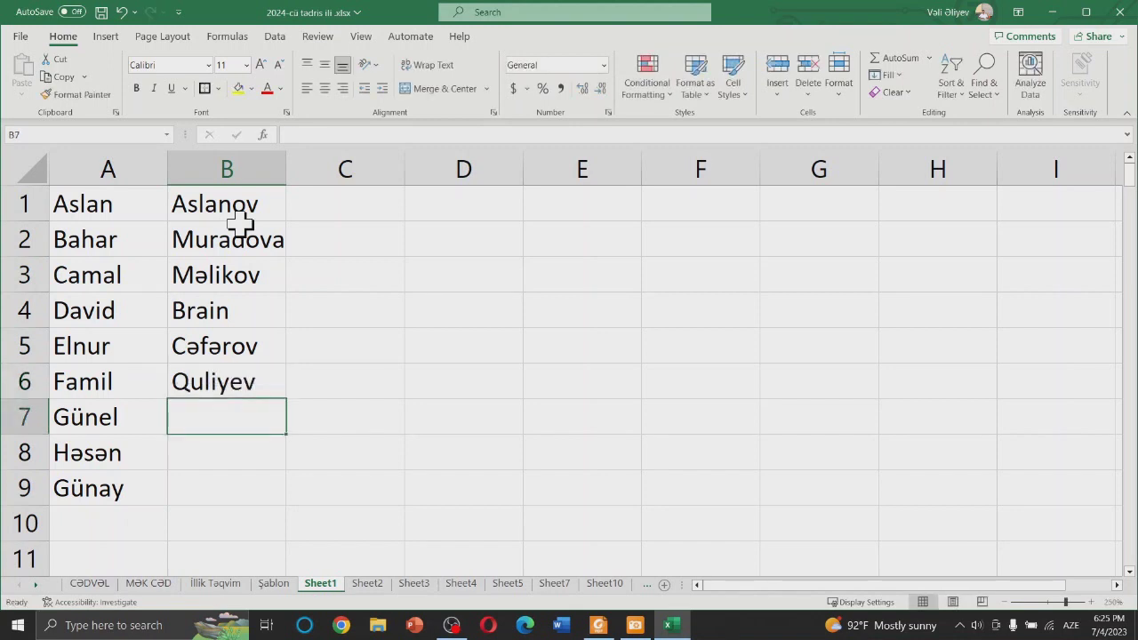
pyautogui.write('İslaml')
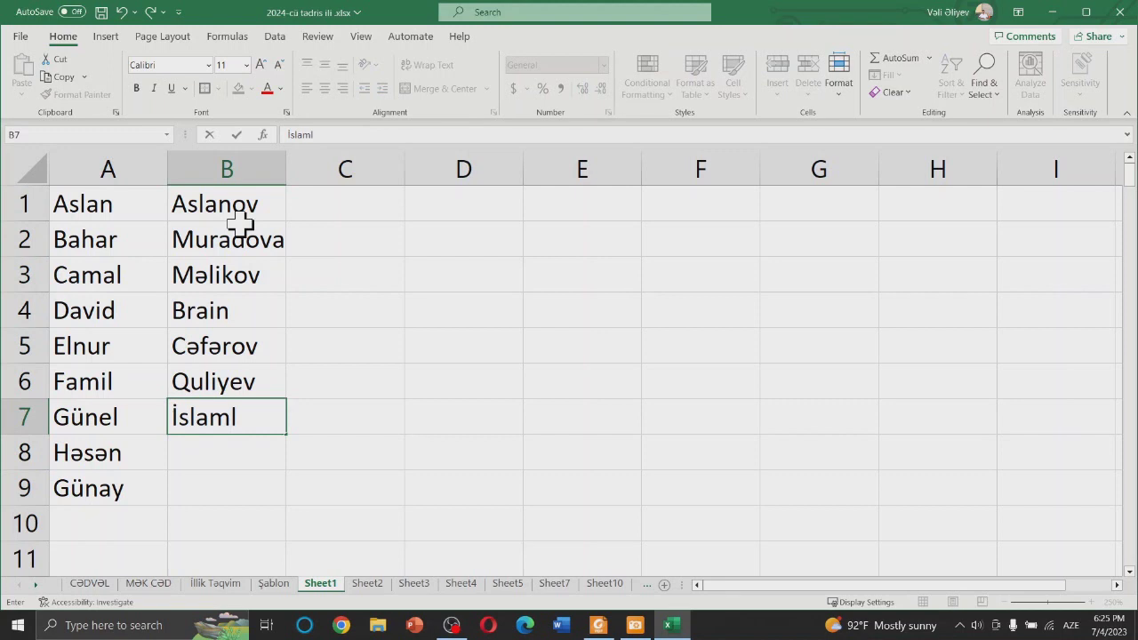
pyautogui.write('ı')
pyautogui.press('Return')
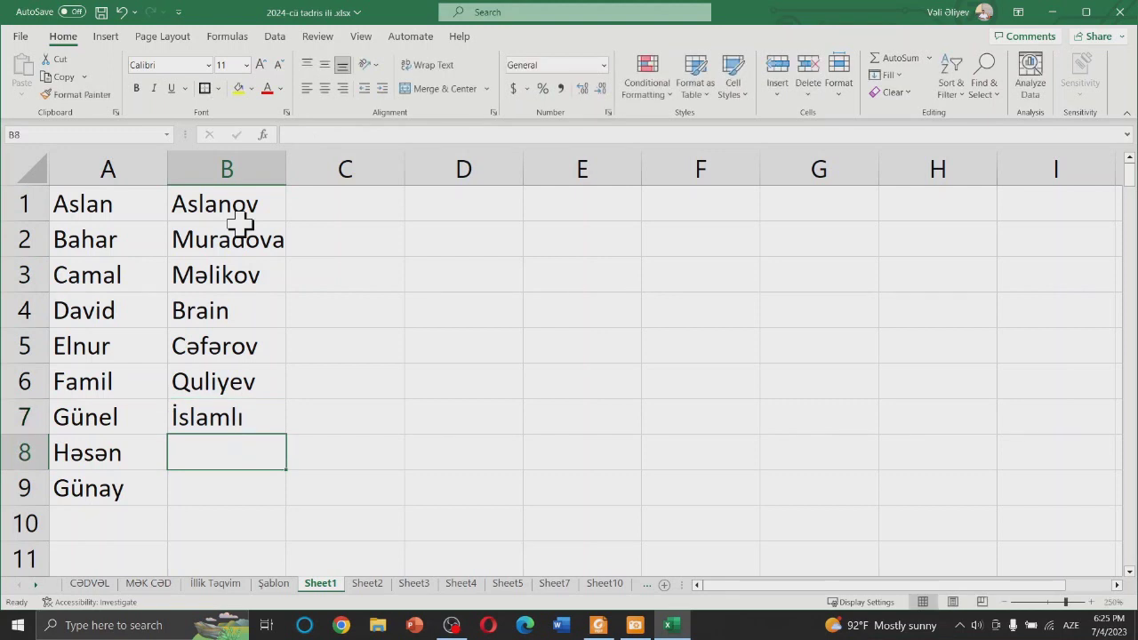
pyautogui.write('Lətifov')
pyautogui.press('Return')
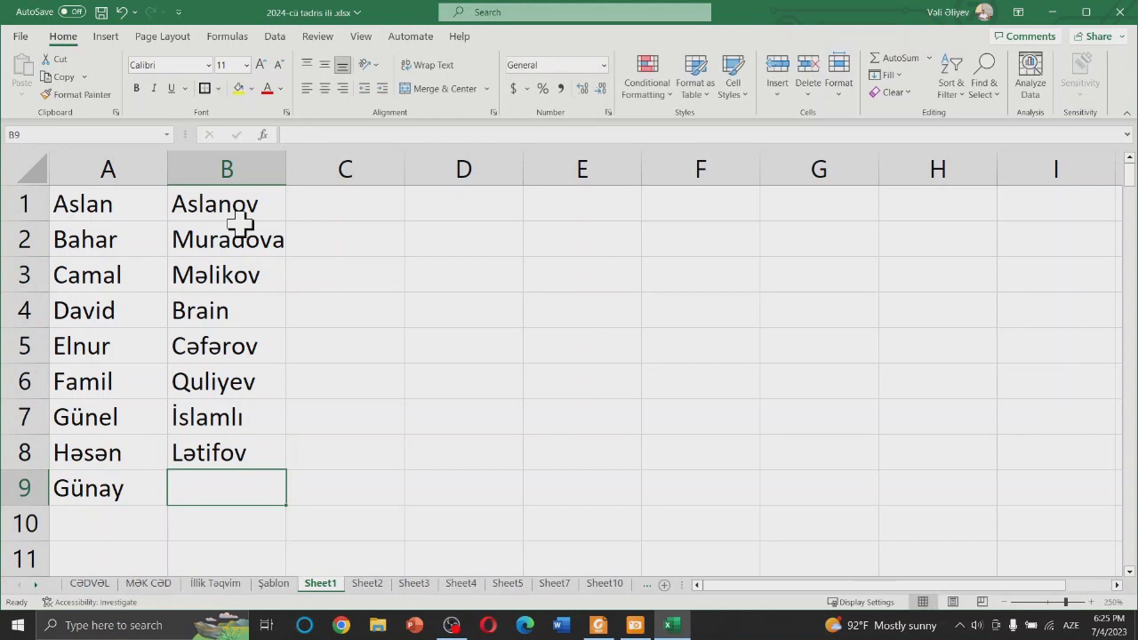
pyautogui.write('Musazadə')
pyautogui.press('Return')
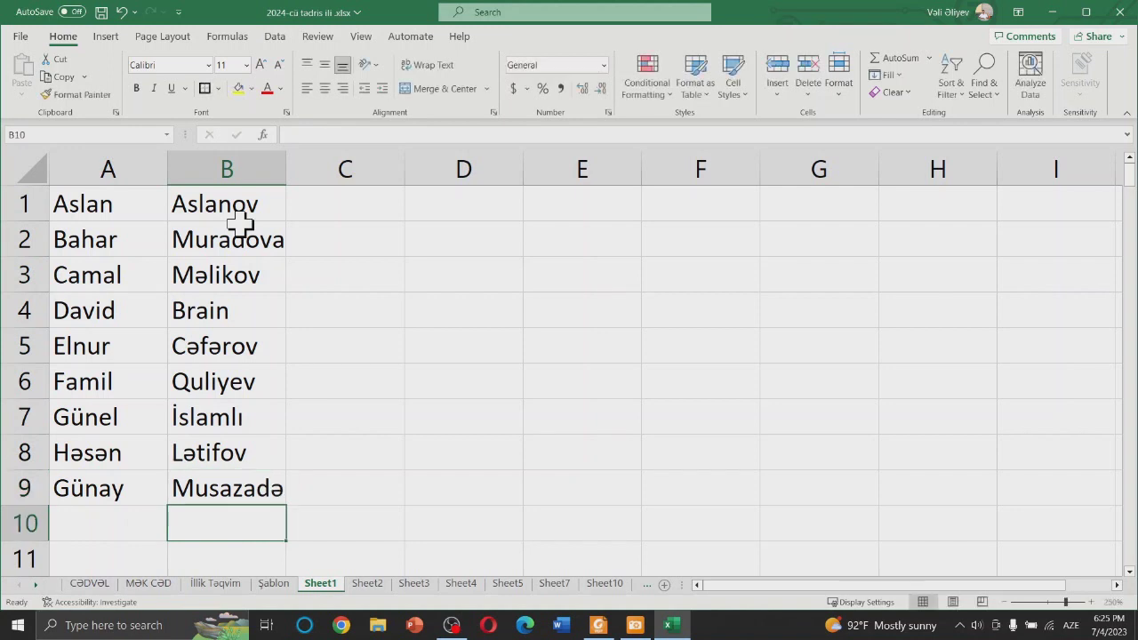
pyautogui.moveTo(289, 163); pyautogui.dragTo(312, 163)
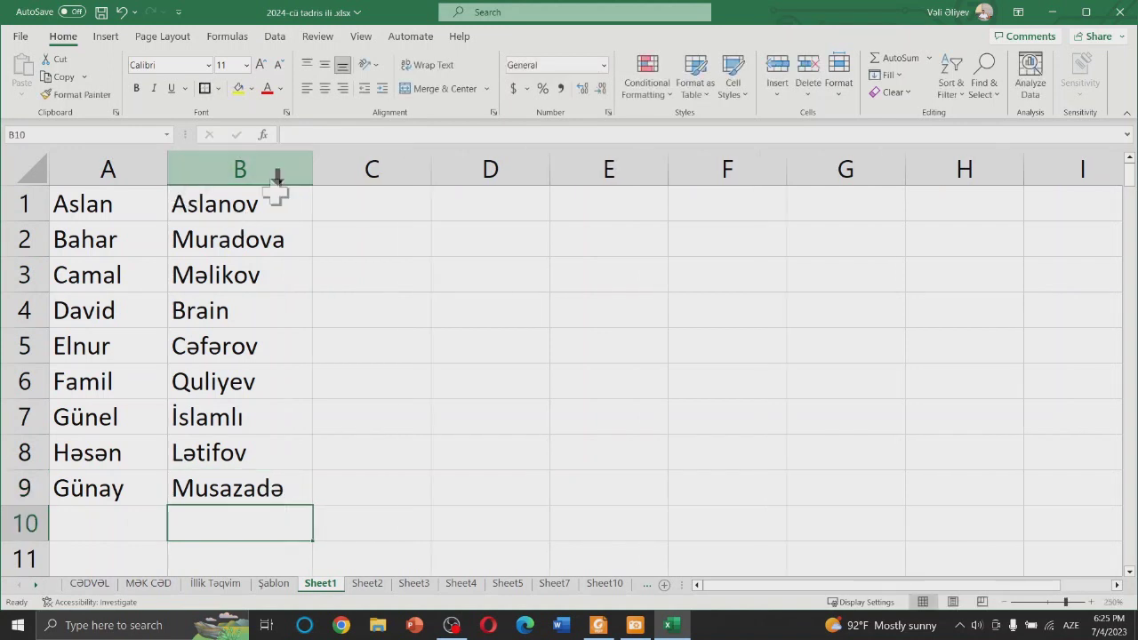
pyautogui.click(374, 197)
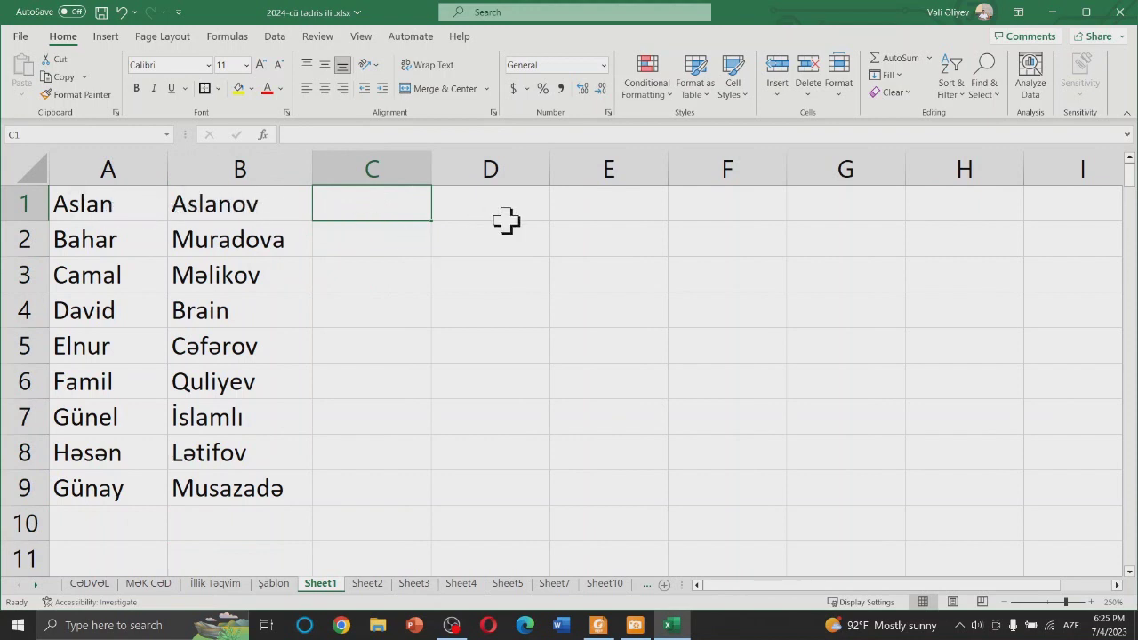
# Step: Enter =CONCAT(A1," ",B1) in C1 to join first name and surname
pyautogui.write('=C')
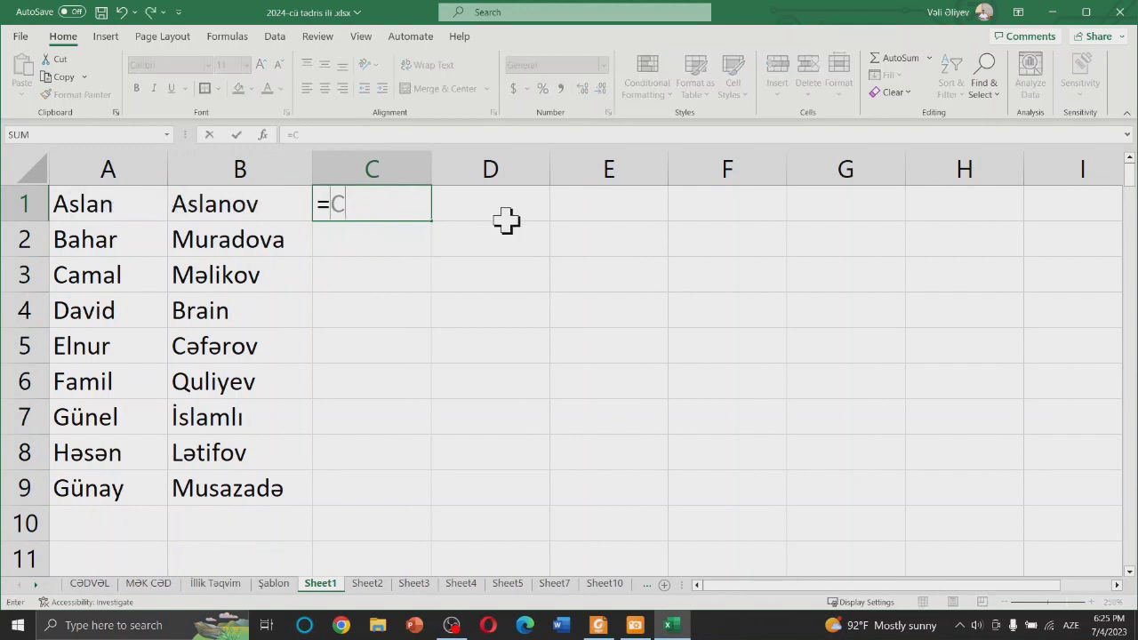
pyautogui.write('ON')
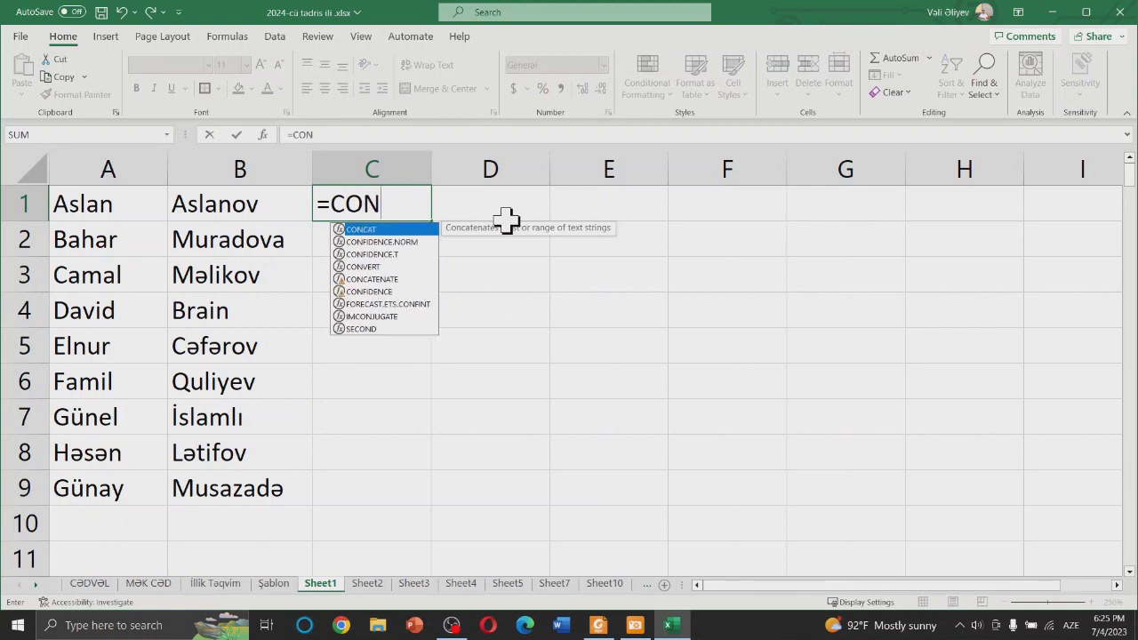
pyautogui.press('Tab')
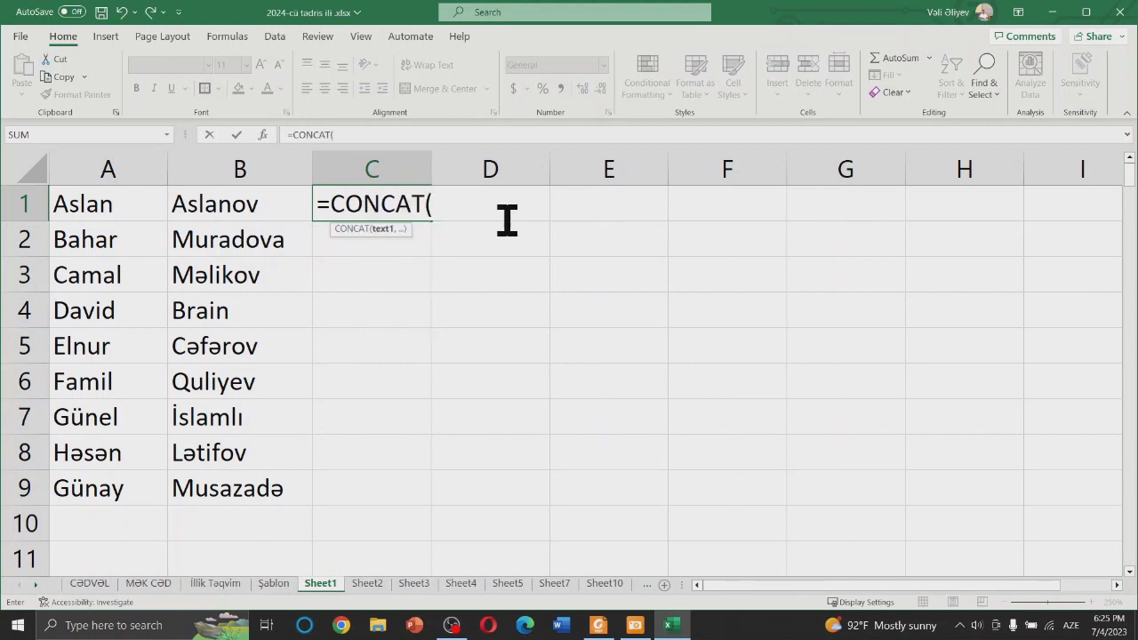
pyautogui.click(147, 211)
pyautogui.write('ç')
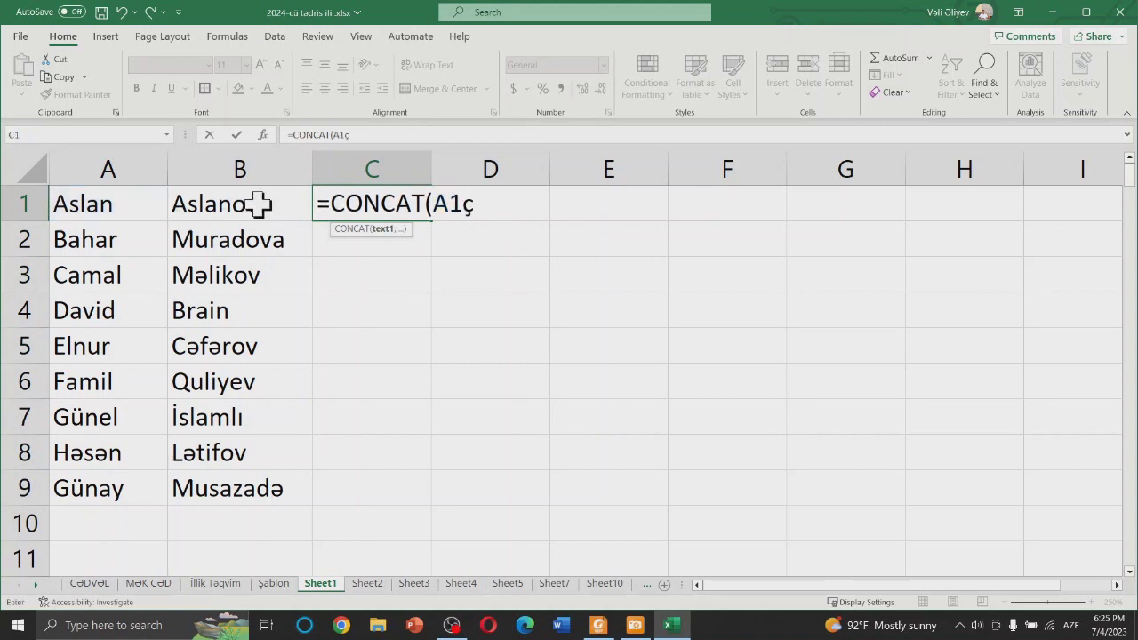
pyautogui.press('BackSpace')
pyautogui.write(',"')
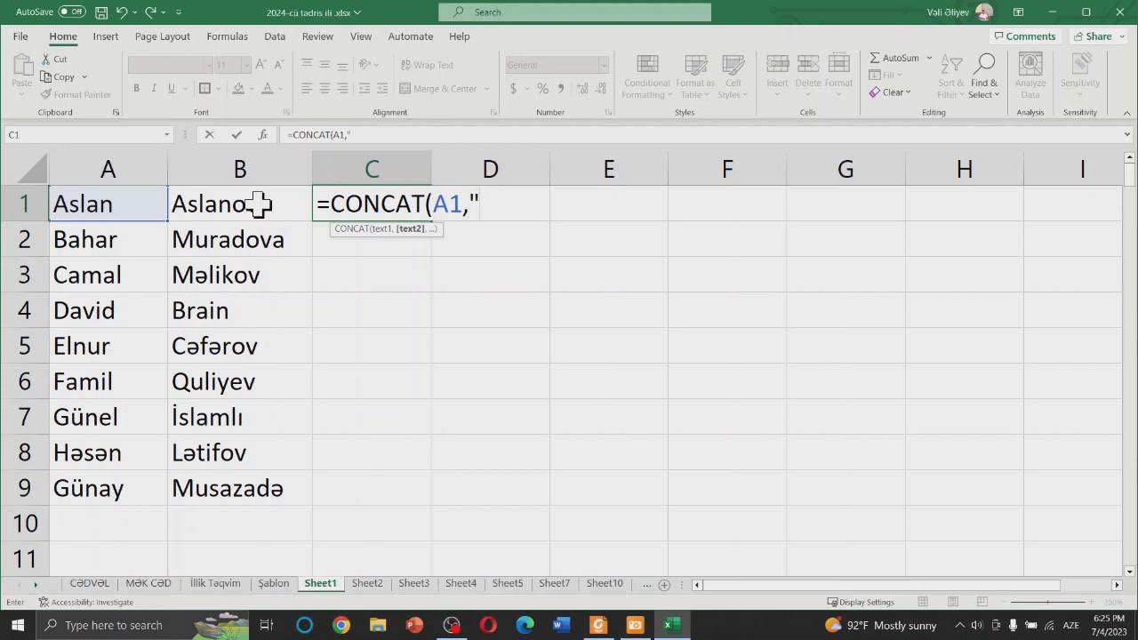
pyautogui.write(' "')
pyautogui.write(',')
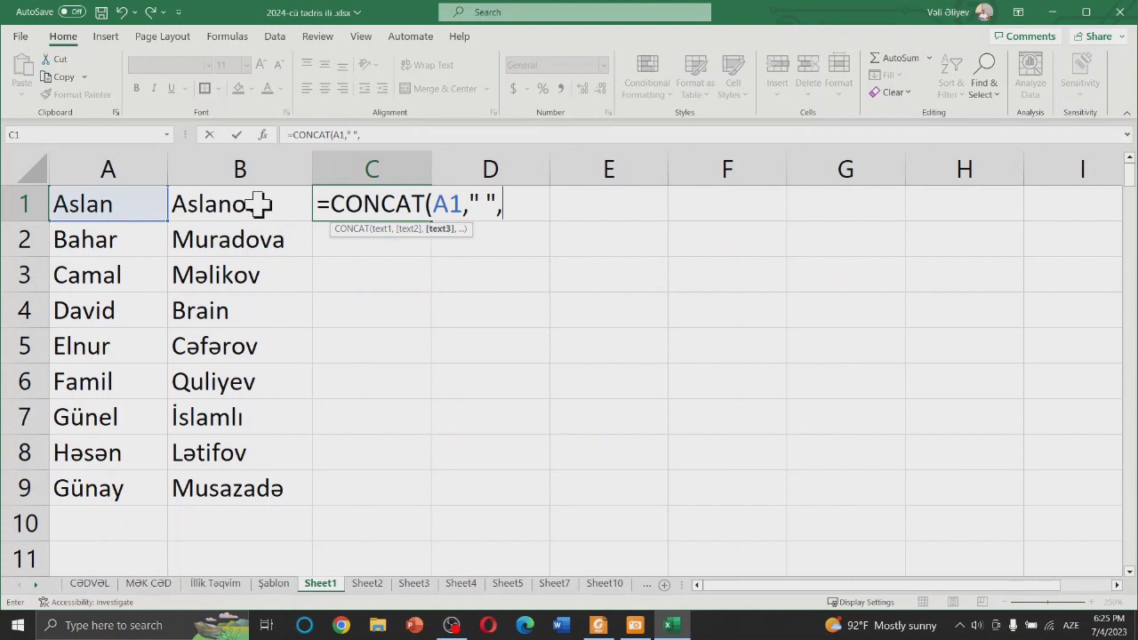
pyautogui.click(258, 204)
pyautogui.write(')')
pyautogui.press('Return')
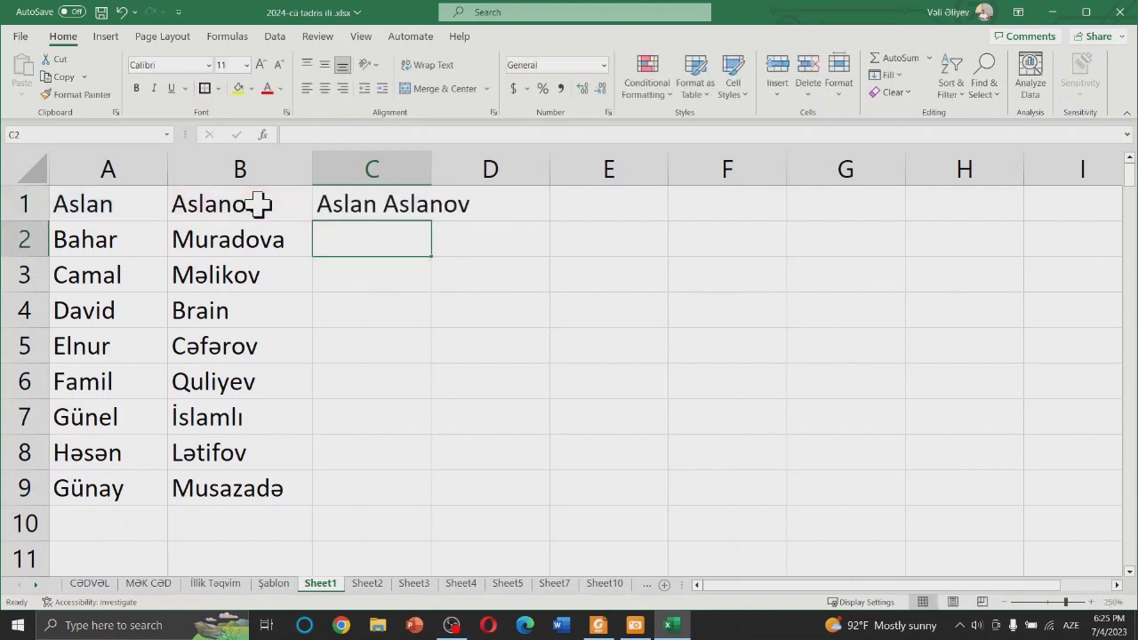
# Step: Widen column C and fill the CONCAT formula down to C9
pyautogui.moveTo(432, 169); pyautogui.dragTo(540, 169)
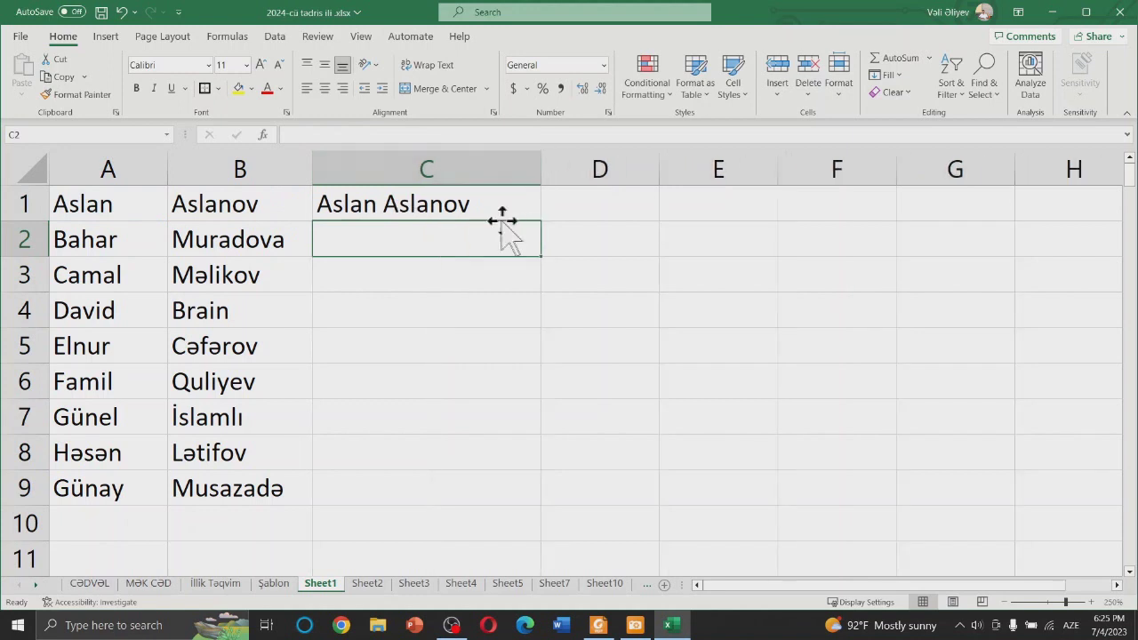
pyautogui.click(525, 208)
pyautogui.moveTo(539, 219); pyautogui.dragTo(516, 496)
pyautogui.click(583, 366)
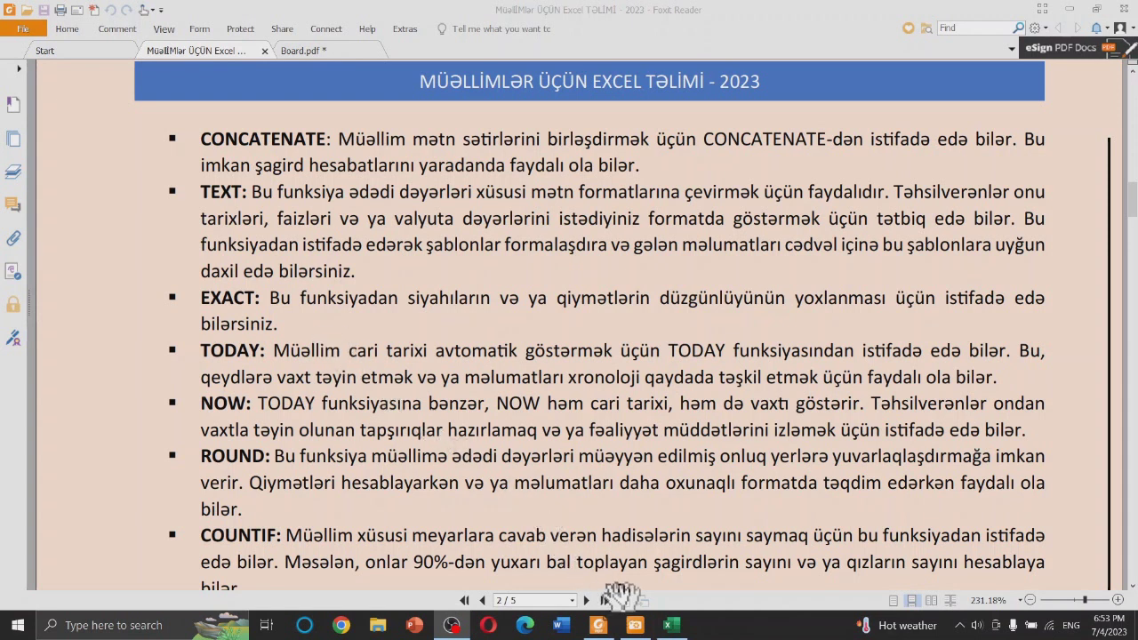
# Step: Return to the Excel workbook, now showing eight-digit numbers in column D
pyautogui.click(671, 625)
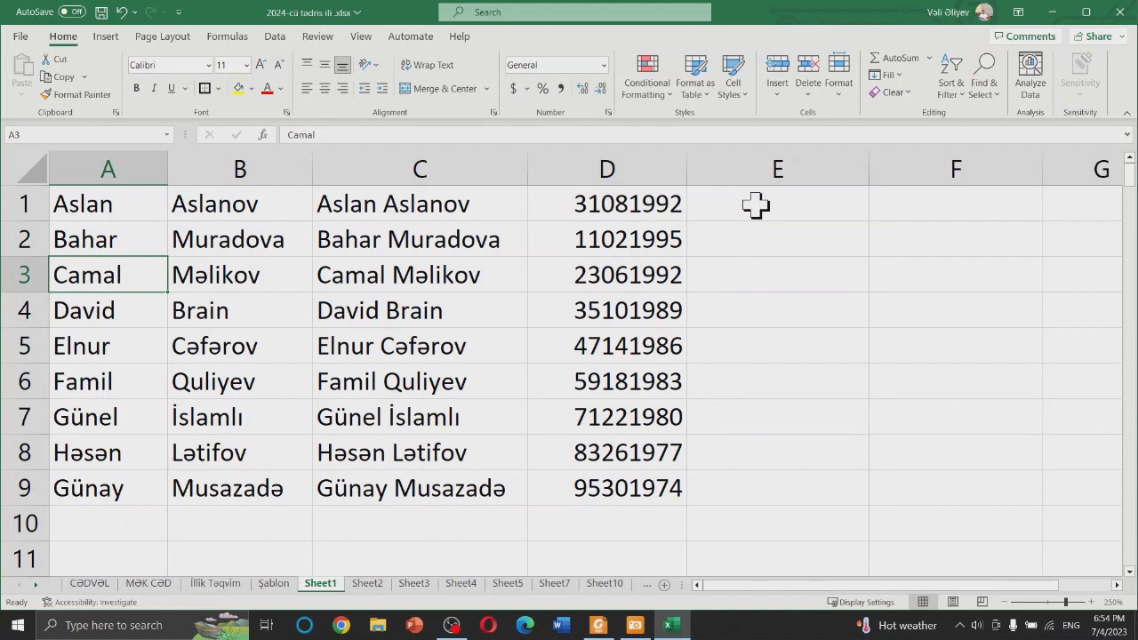
# Step: Enter =TEXT(D1,"##-##-####") in E1 to show D1 as a dashed date
pyautogui.click(755, 205)
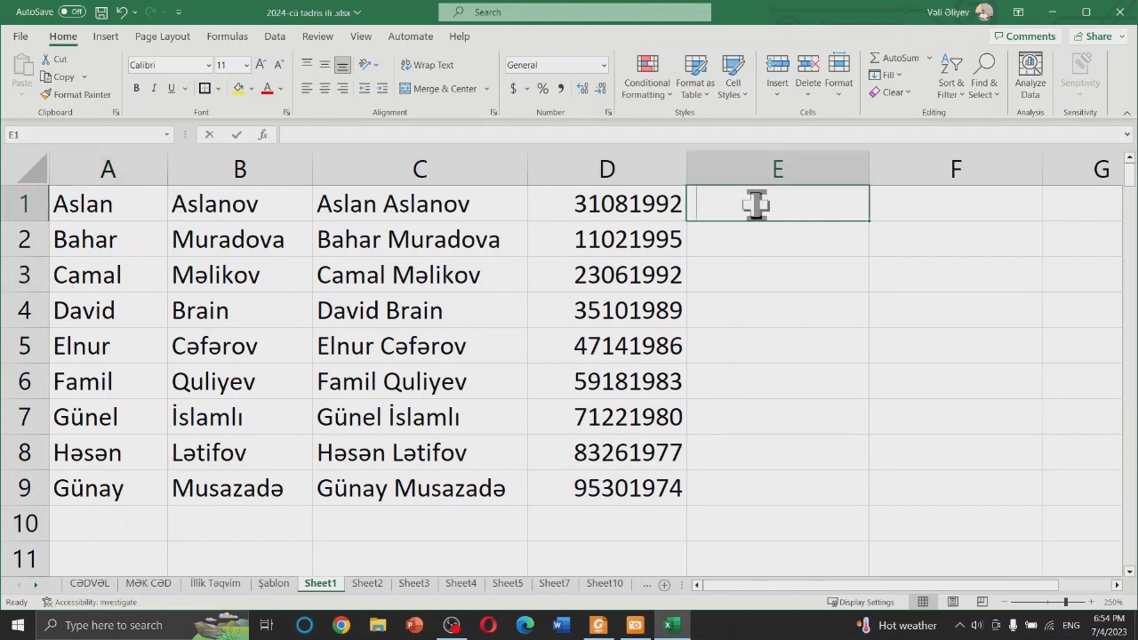
pyautogui.write('=TE')
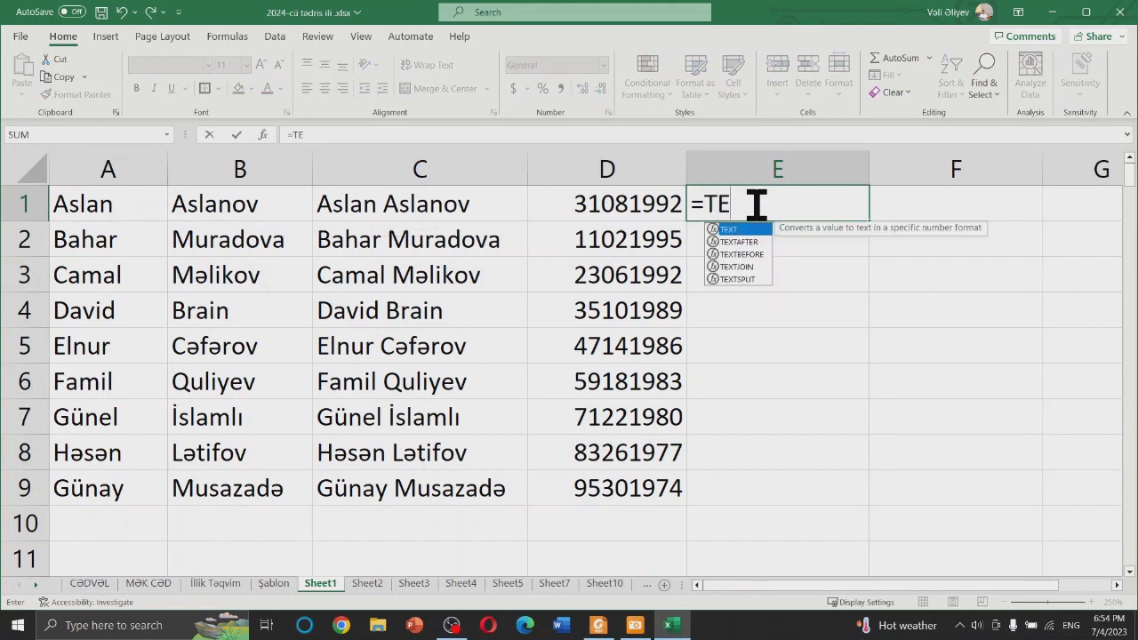
pyautogui.press('Tab')
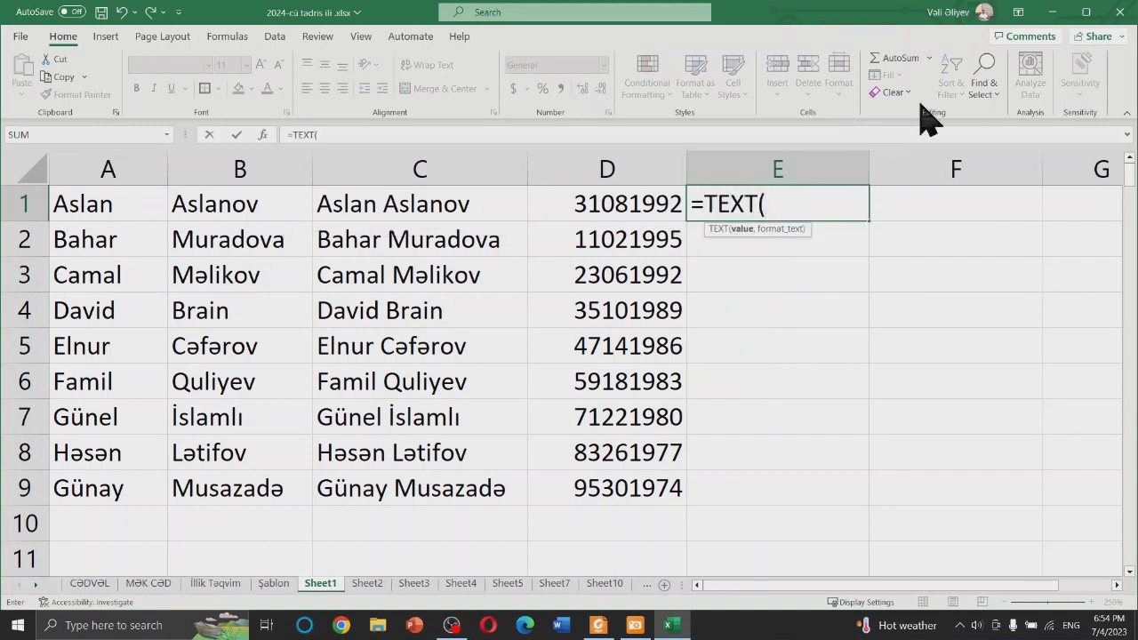
pyautogui.click(626, 207)
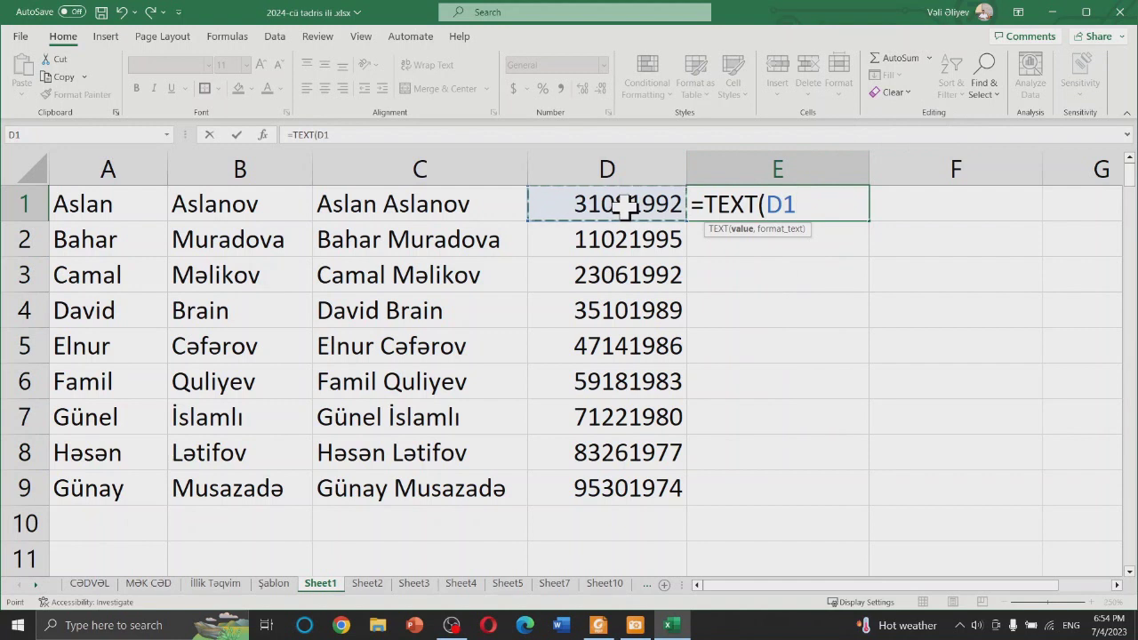
pyautogui.write(',')
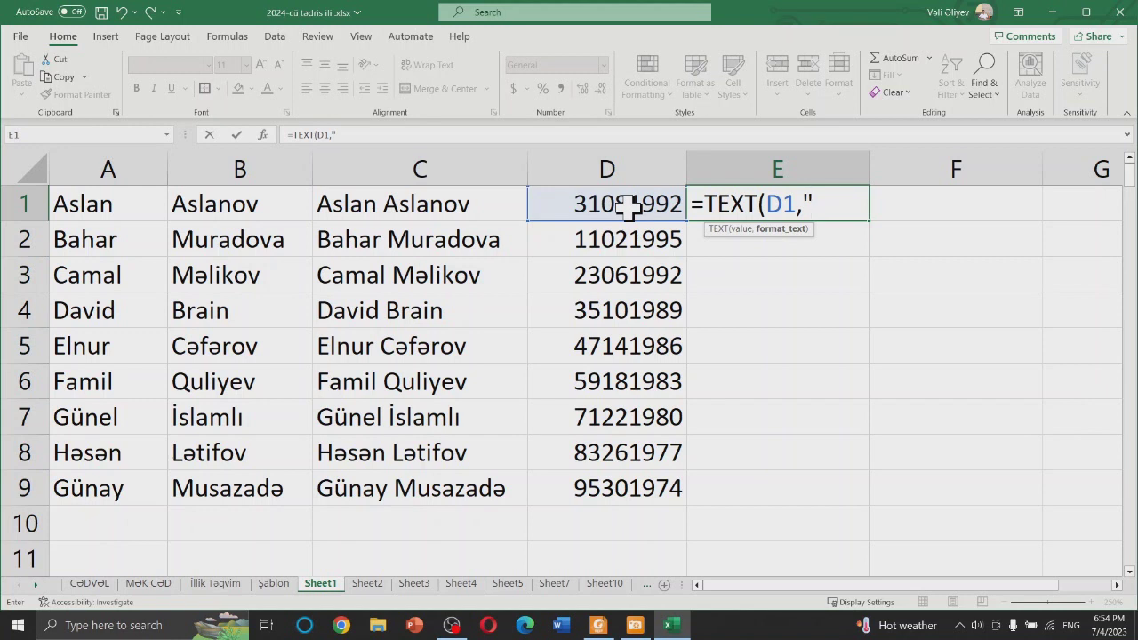
pyautogui.write('##-##-####')
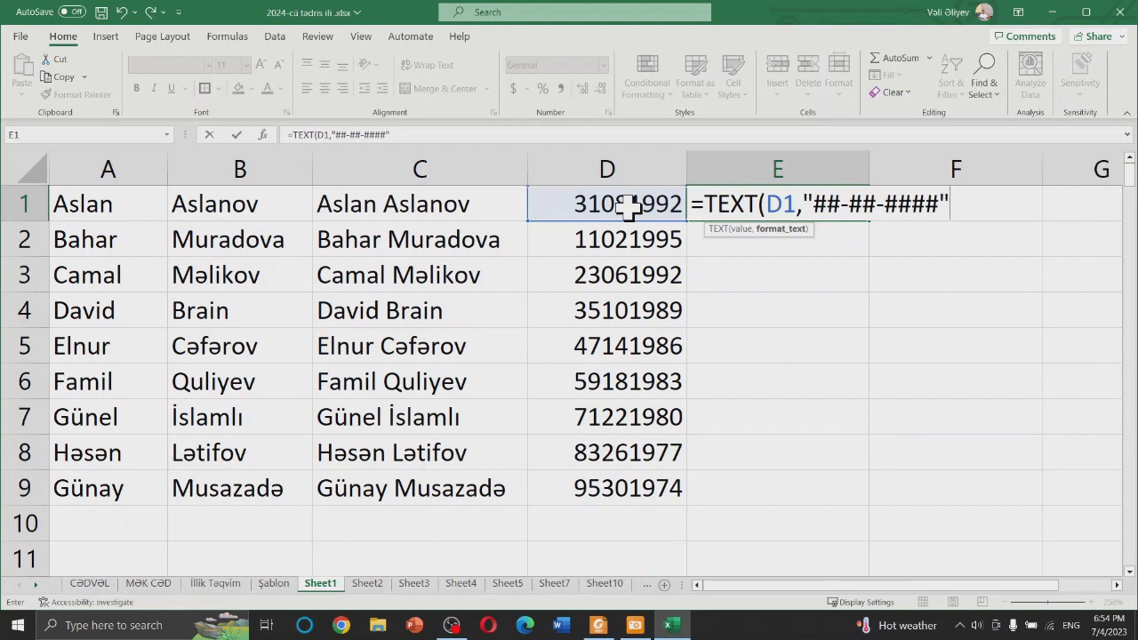
pyautogui.write(')')
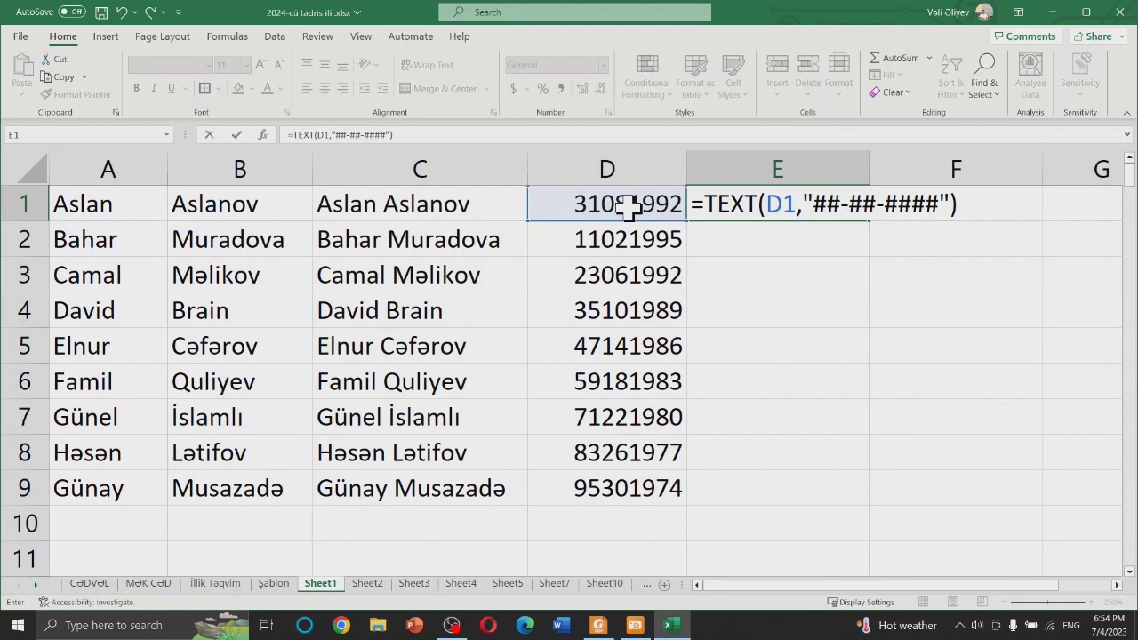
pyautogui.press('Return')
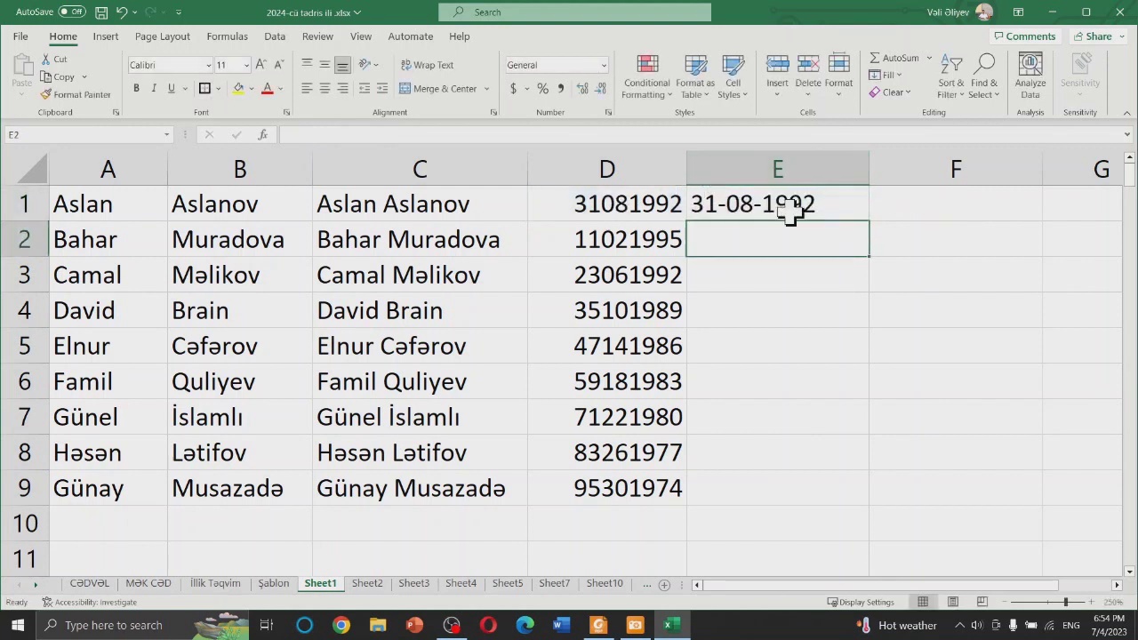
# Step: Fill the TEXT formula down to E9, then glance at the PDF notes
pyautogui.click(790, 213)
pyautogui.moveTo(869, 220)
pyautogui.mouseDown()
pyautogui.moveTo(836, 508)
pyautogui.moveTo(836, 498)
pyautogui.mouseUp()
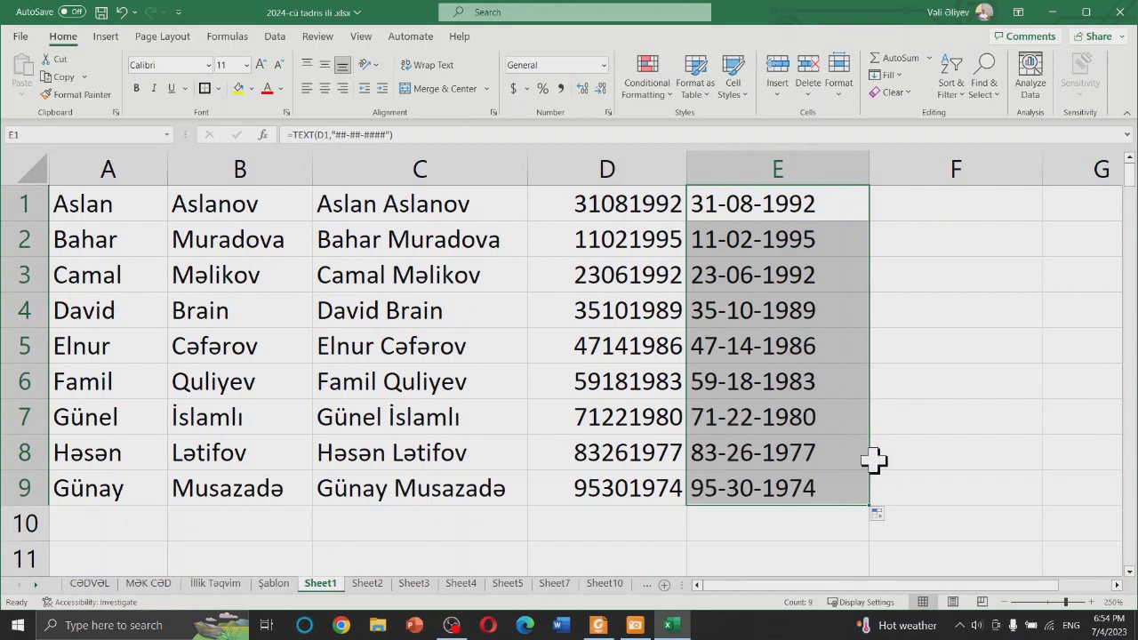
pyautogui.click(895, 356)
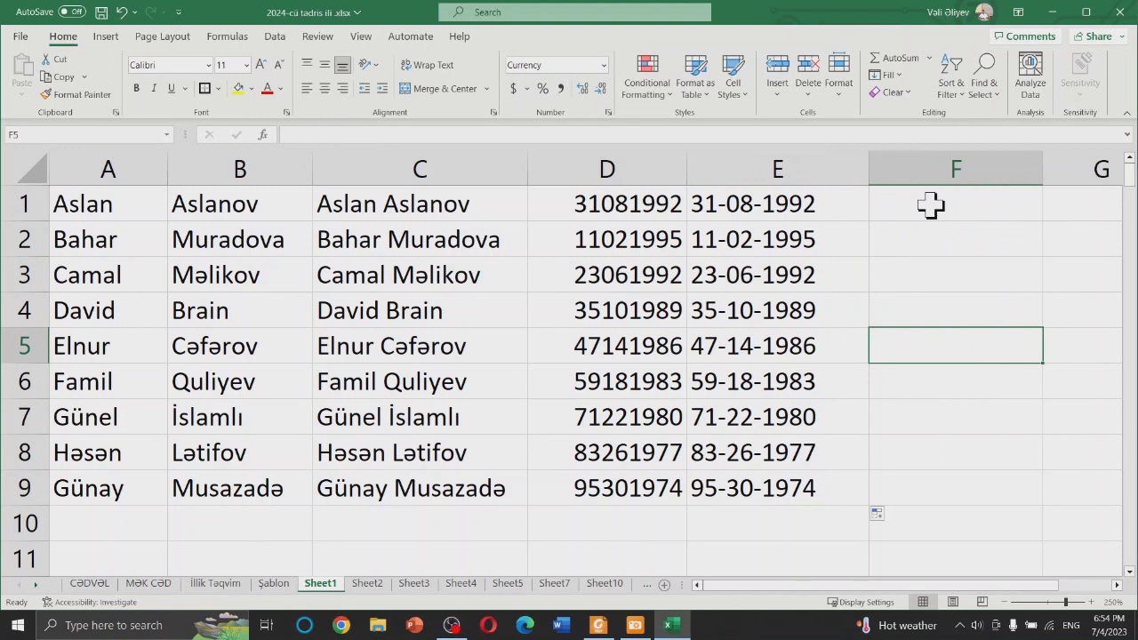
pyautogui.click(931, 205)
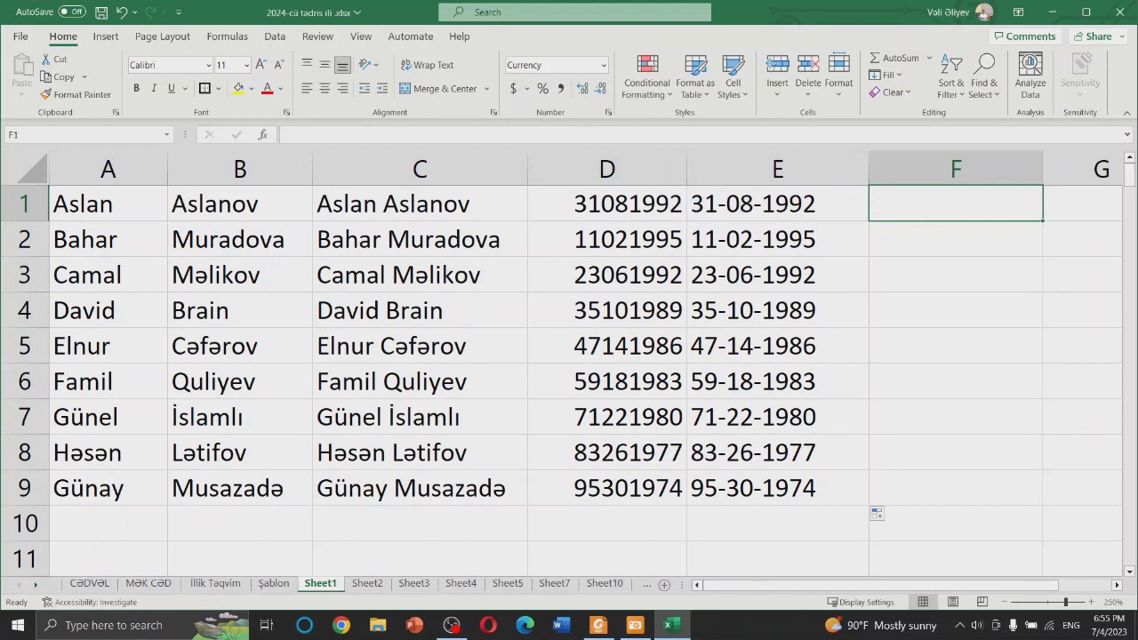
pyautogui.hotkey('alt', 'Tab')
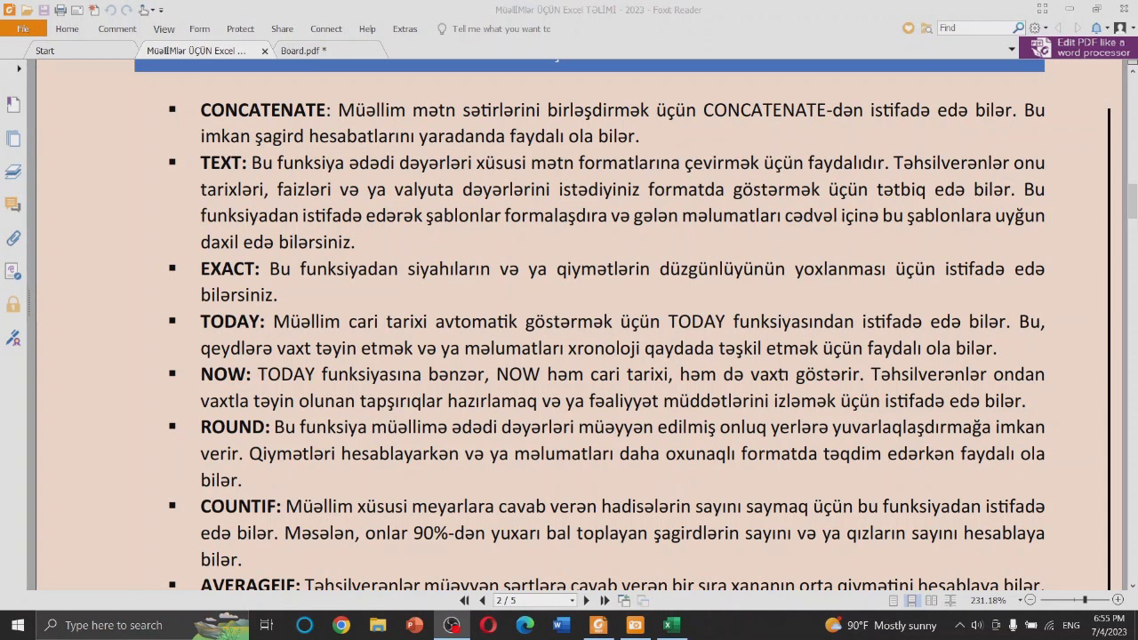
pyautogui.click(1071, 10)
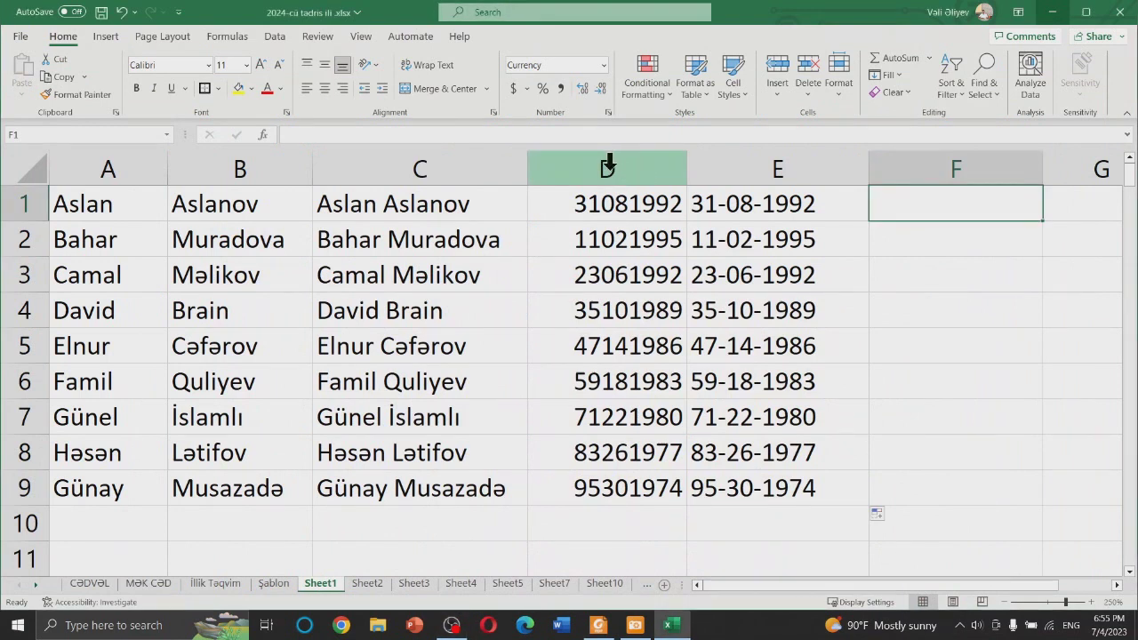
# Step: Delete the date columns D and E and the full-names column C
pyautogui.moveTo(608, 164); pyautogui.dragTo(803, 156)
pyautogui.rightClick(805, 165)
pyautogui.click(857, 353)
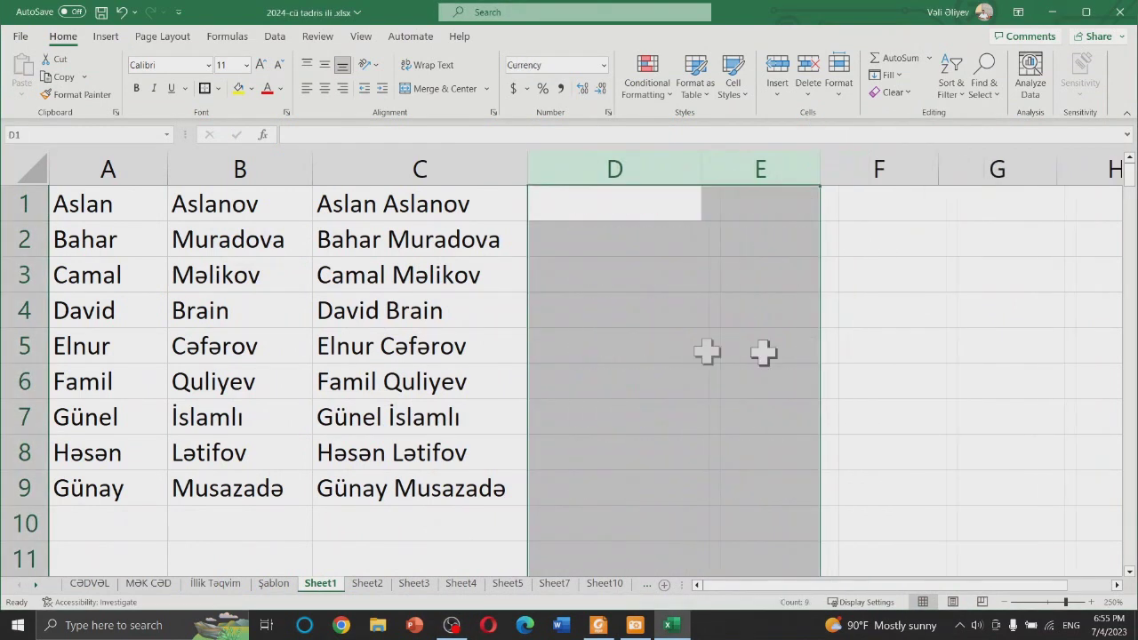
pyautogui.click(889, 275)
pyautogui.rightClick(393, 170)
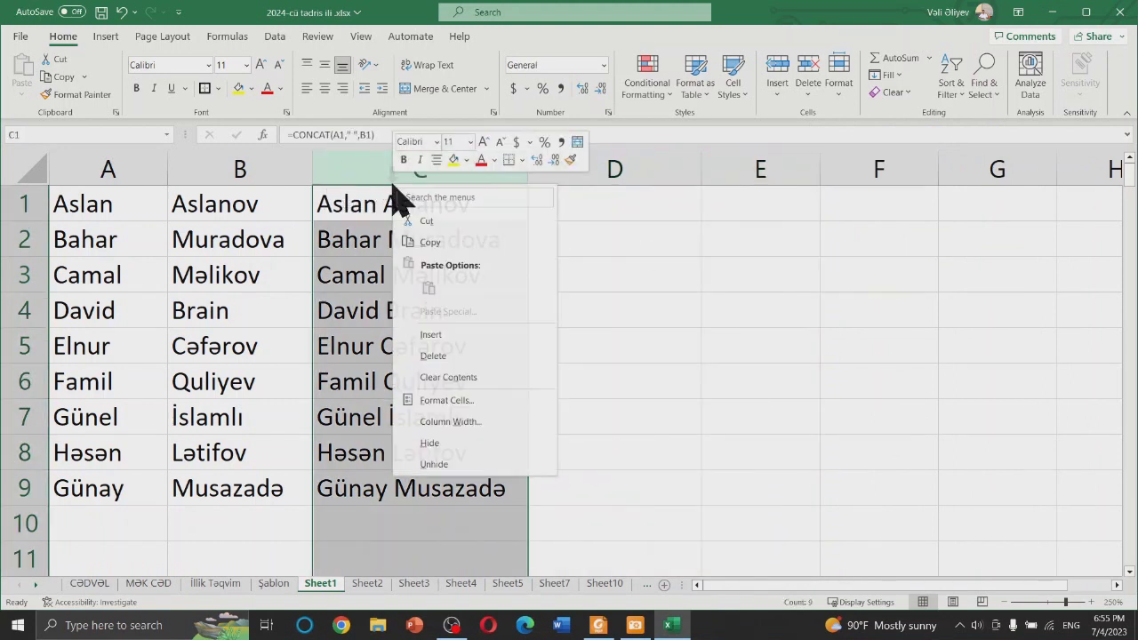
pyautogui.click(468, 356)
pyautogui.click(534, 309)
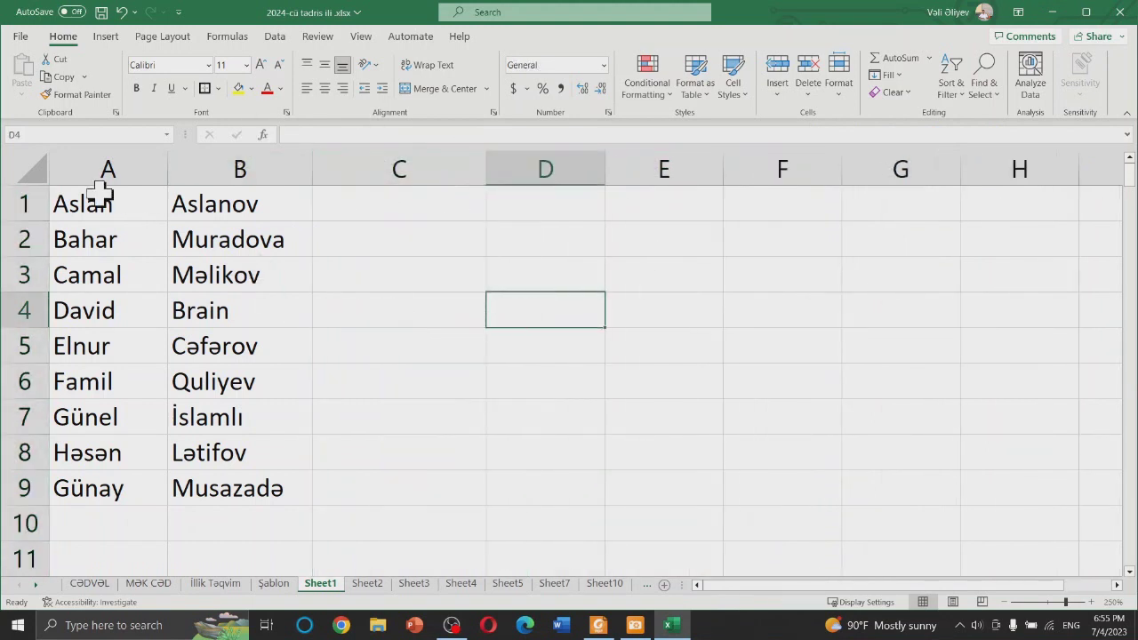
# Step: Delete the surnames column B, leaving only first names in column A
pyautogui.moveTo(101, 194); pyautogui.dragTo(226, 472)
pyautogui.hotkey('ctrl', 'c')
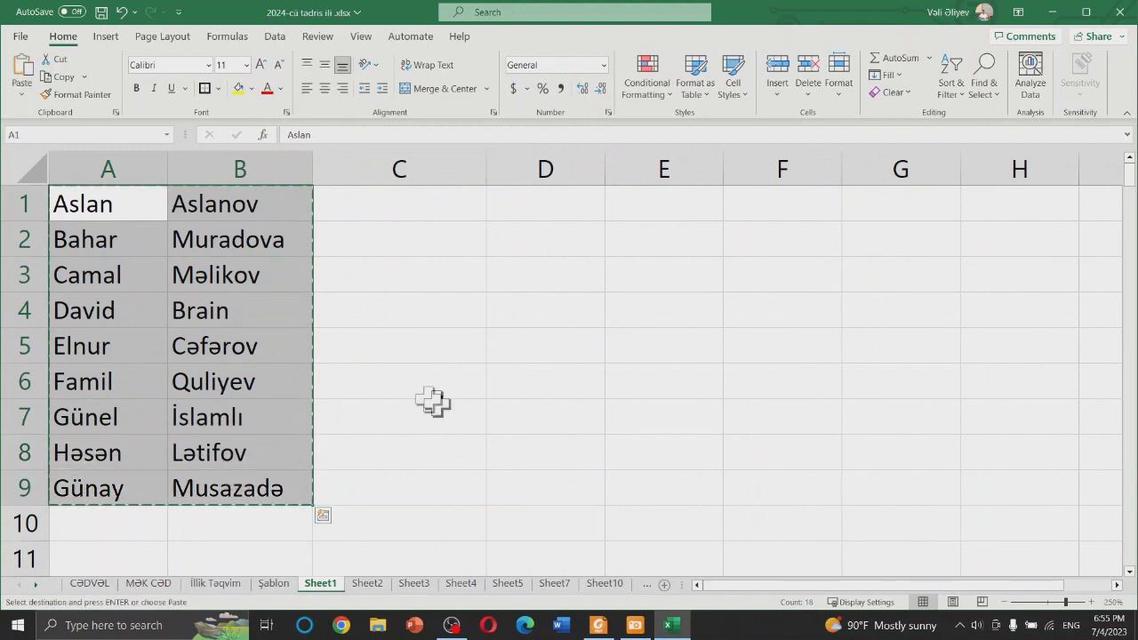
pyautogui.click(433, 343)
pyautogui.press('Escape')
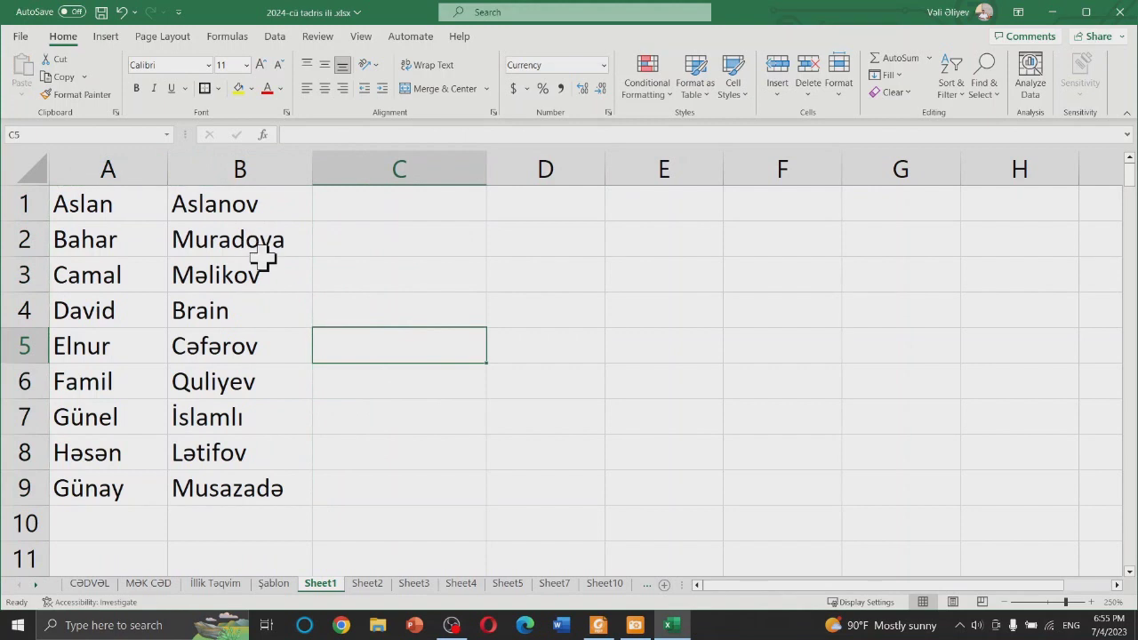
pyautogui.click(243, 169)
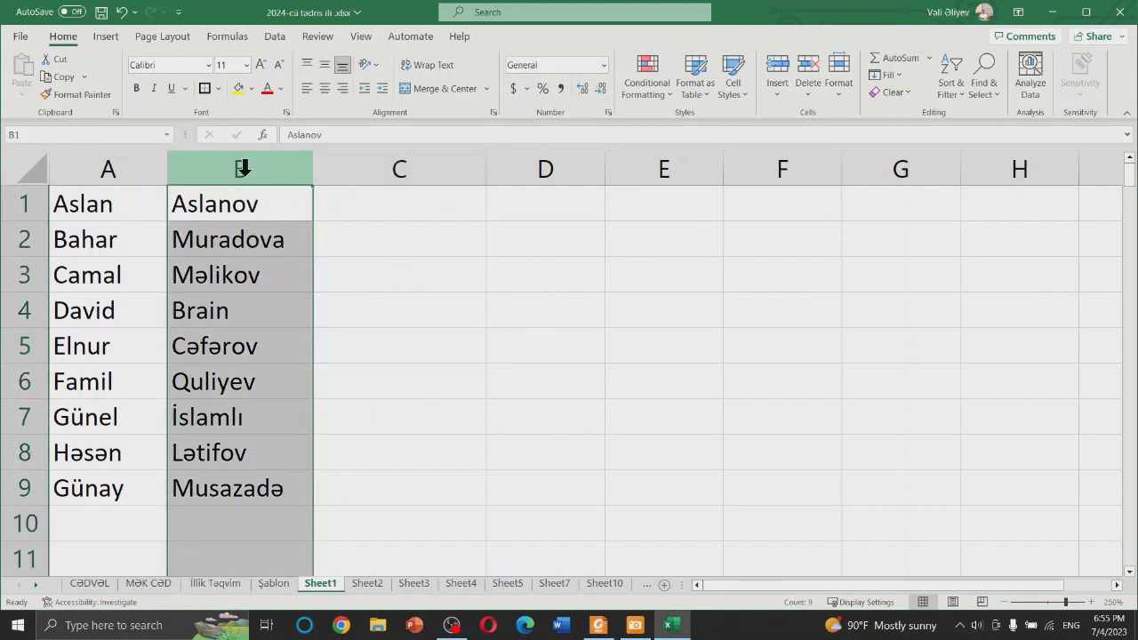
pyautogui.rightClick(243, 169)
pyautogui.click(323, 353)
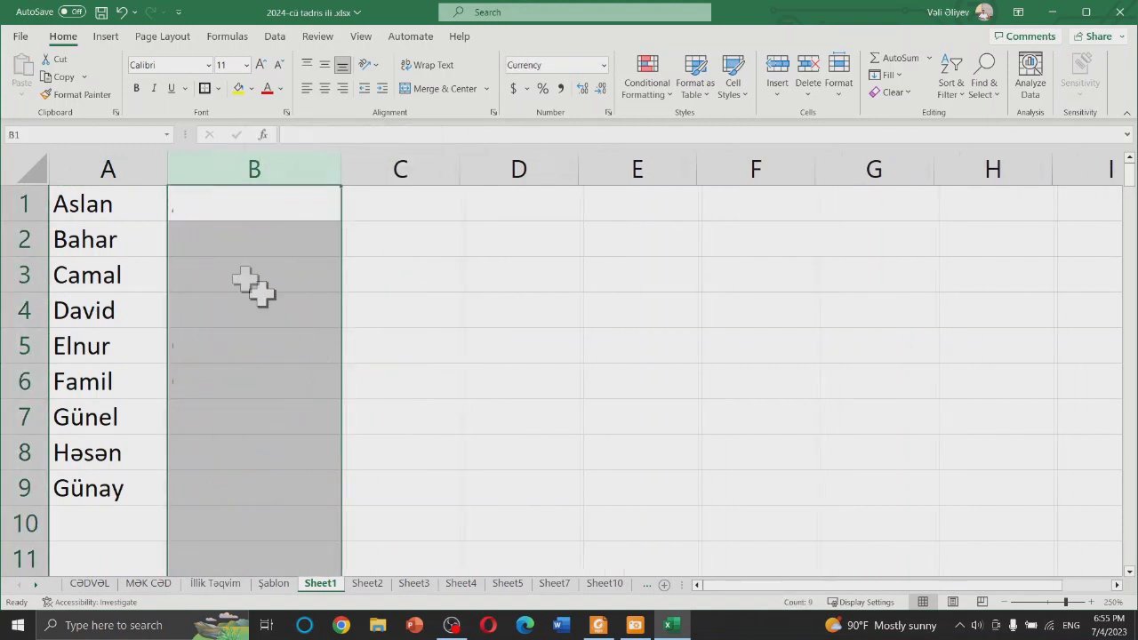
pyautogui.click(444, 253)
# Step: Copy the first-names column A into column B
pyautogui.click(107, 169)
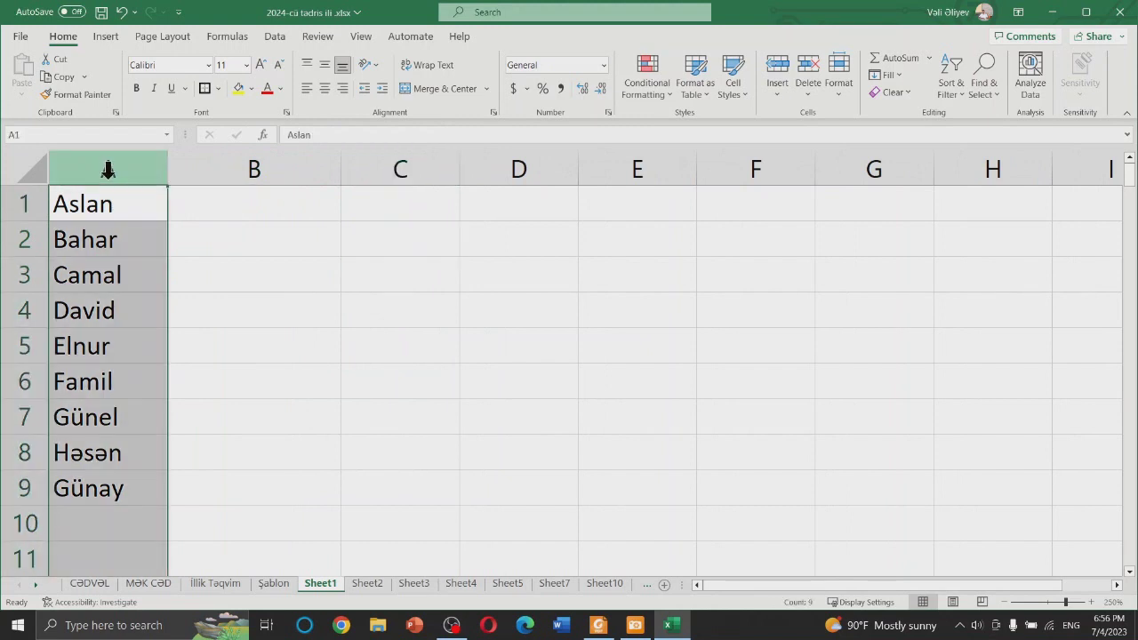
pyautogui.hotkey('ctrl', 'c')
pyautogui.click(294, 167)
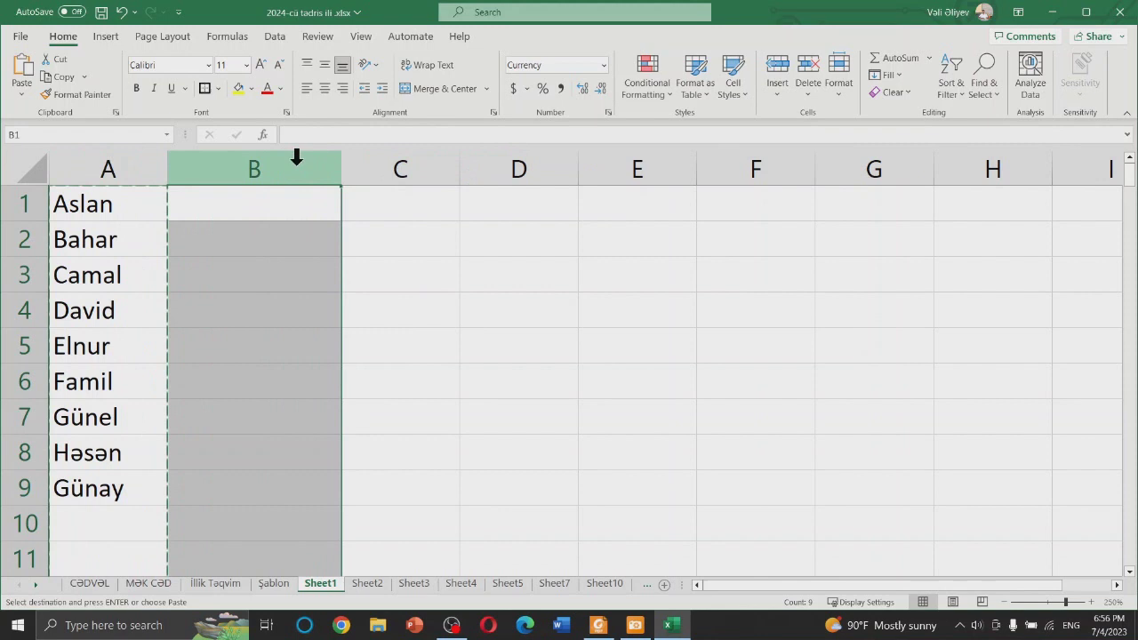
pyautogui.hotkey('ctrl', 'v')
pyautogui.click(360, 316)
pyautogui.press('Escape')
pyautogui.moveTo(107, 200); pyautogui.dragTo(107, 489)
pyautogui.moveTo(226, 204); pyautogui.dragTo(218, 483)
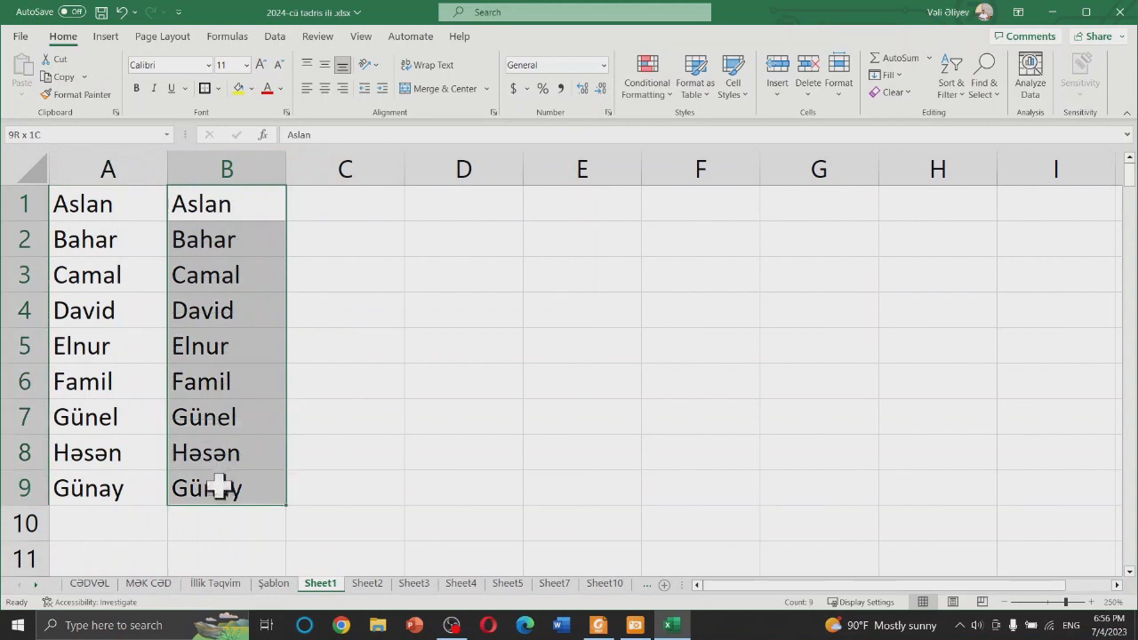
pyautogui.click(322, 374)
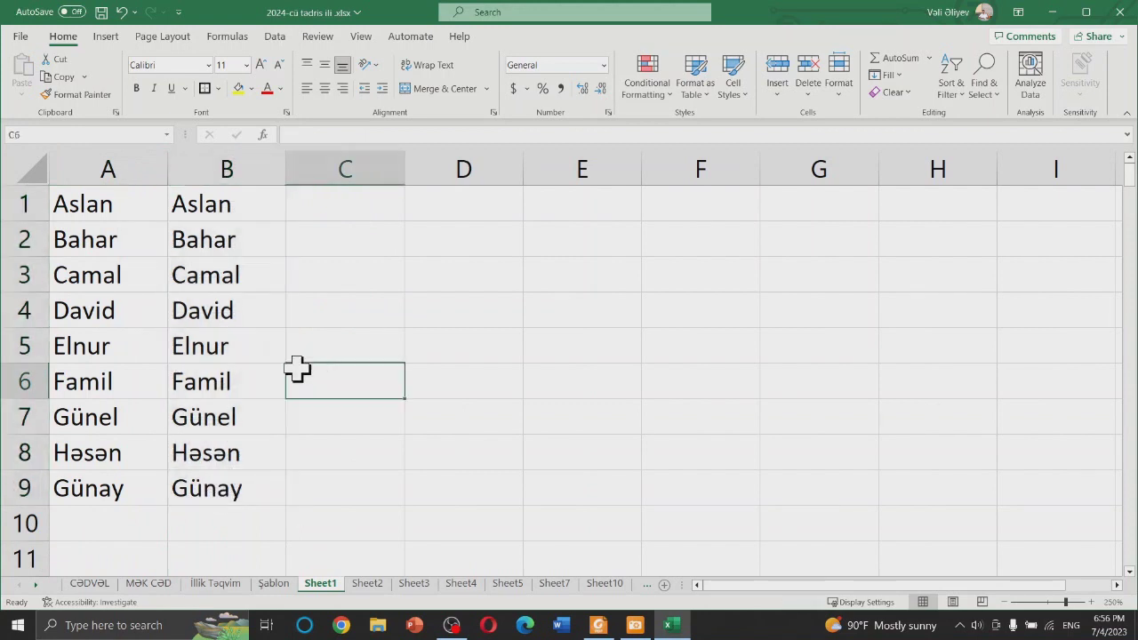
# Step: Enter =EXACT(A1,B1) in C1 to compare the two name columns
pyautogui.click(339, 211)
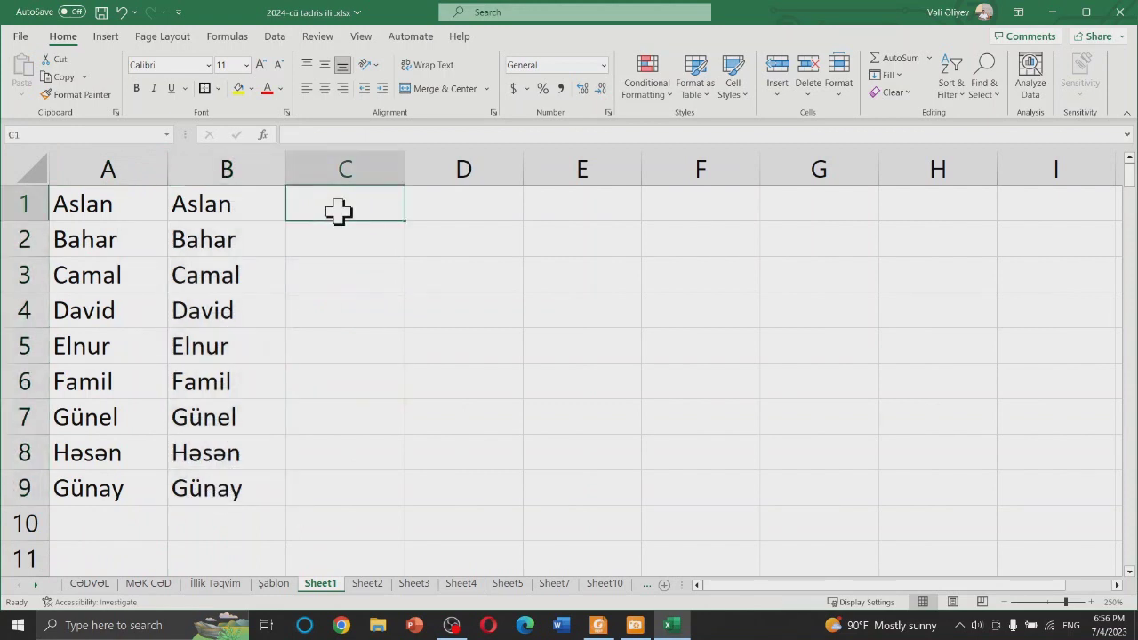
pyautogui.write('=EX')
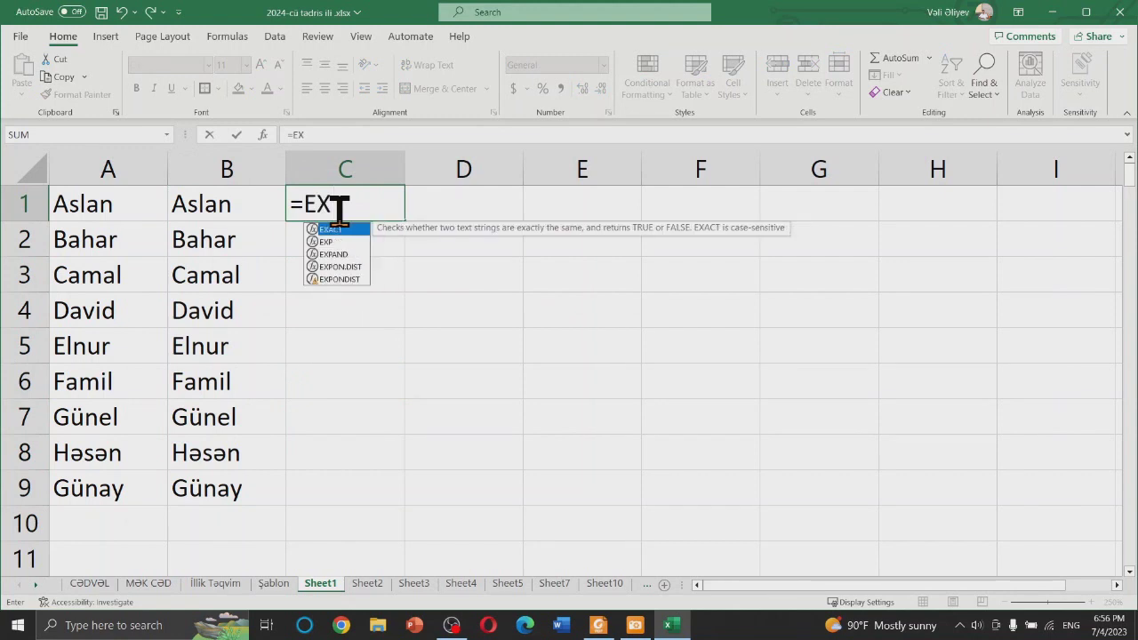
pyautogui.press('Tab')
pyautogui.click(118, 231)
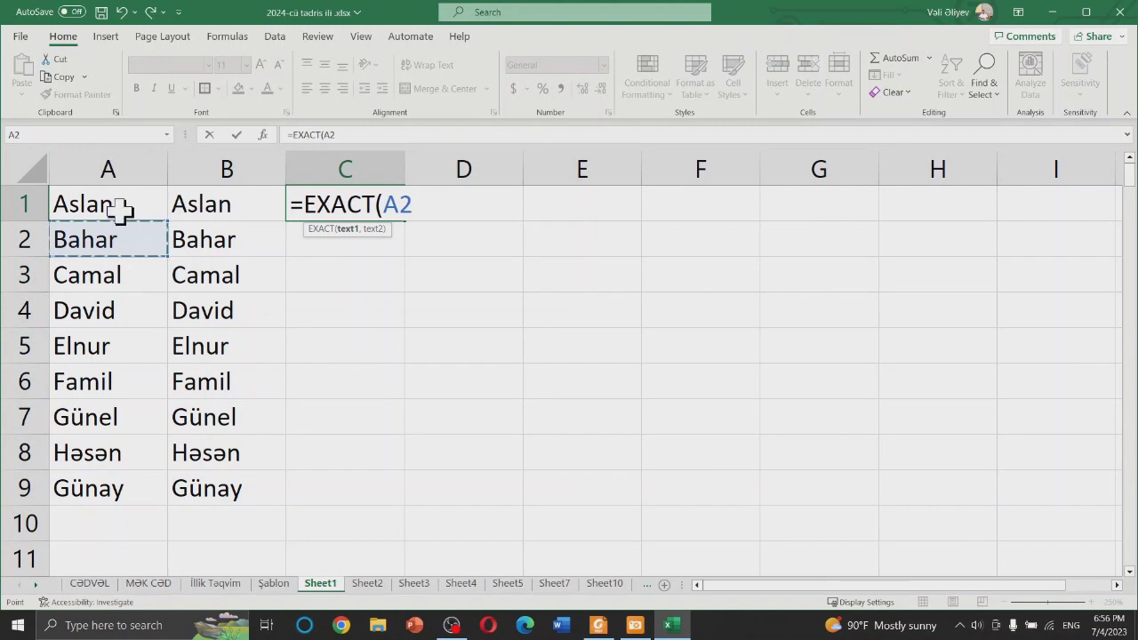
pyautogui.press('BackSpace')
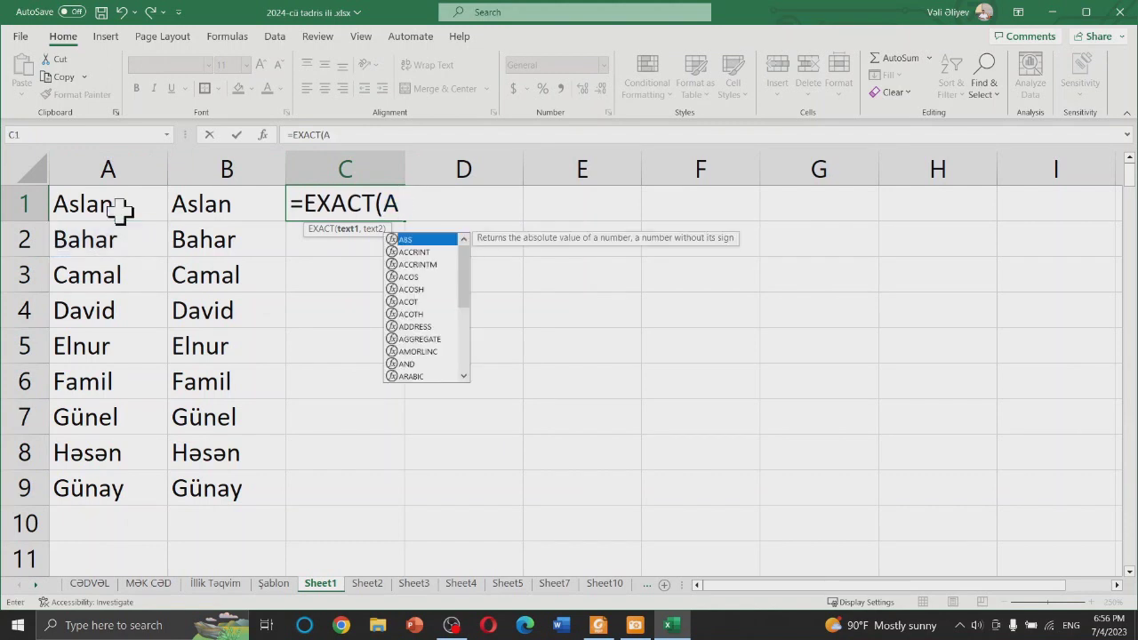
pyautogui.write('1')
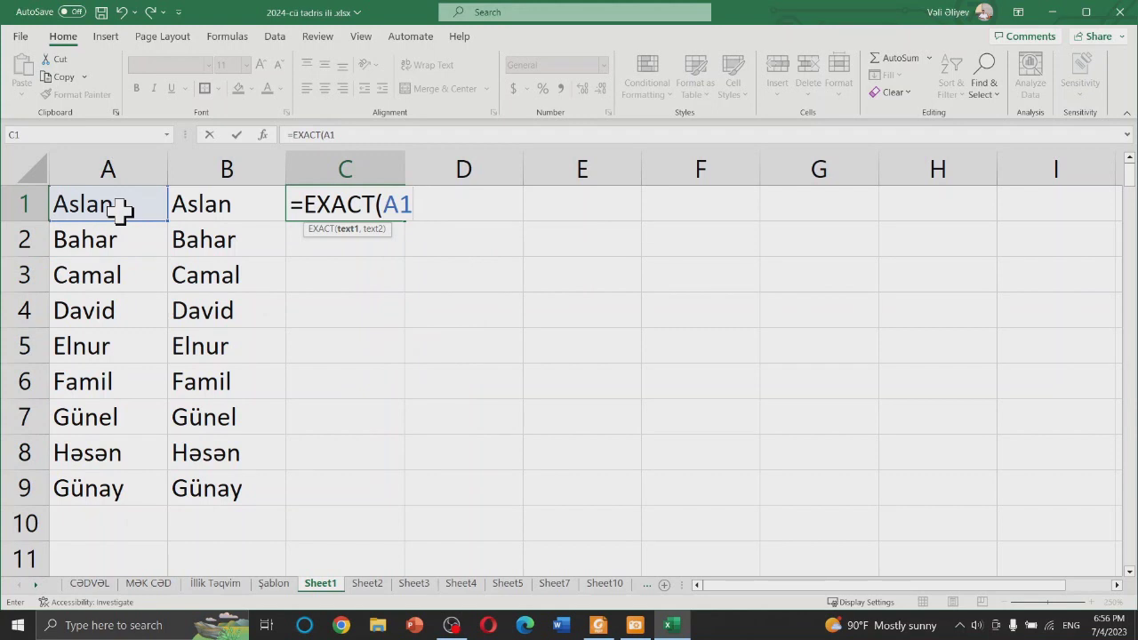
pyautogui.write('m')
pyautogui.press('BackSpace')
pyautogui.write(',')
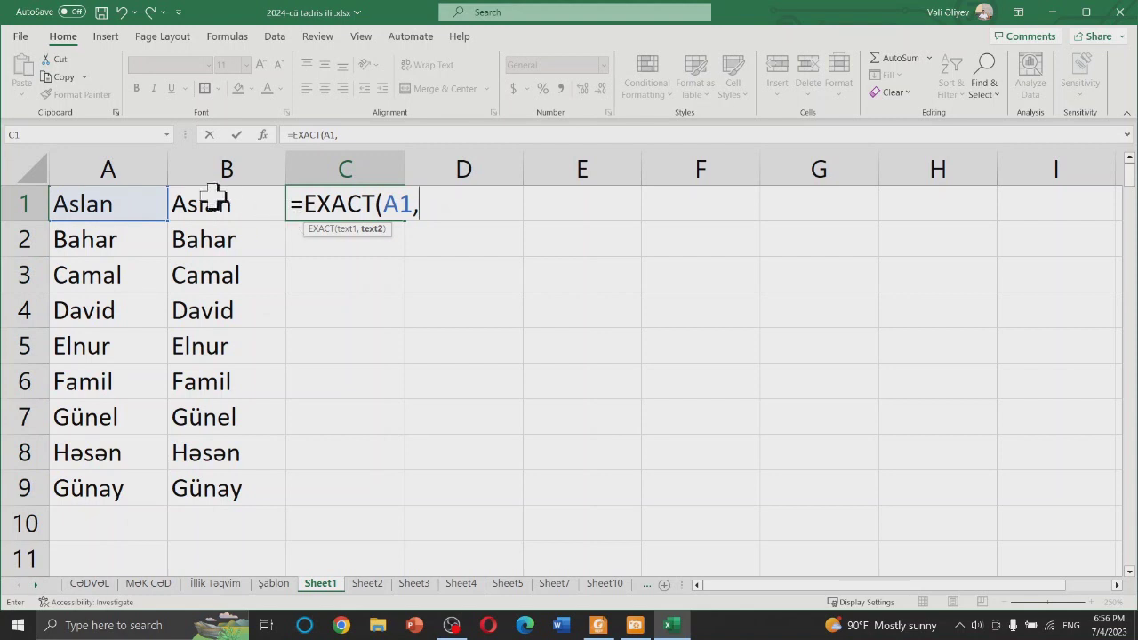
pyautogui.click(213, 198)
pyautogui.write(')')
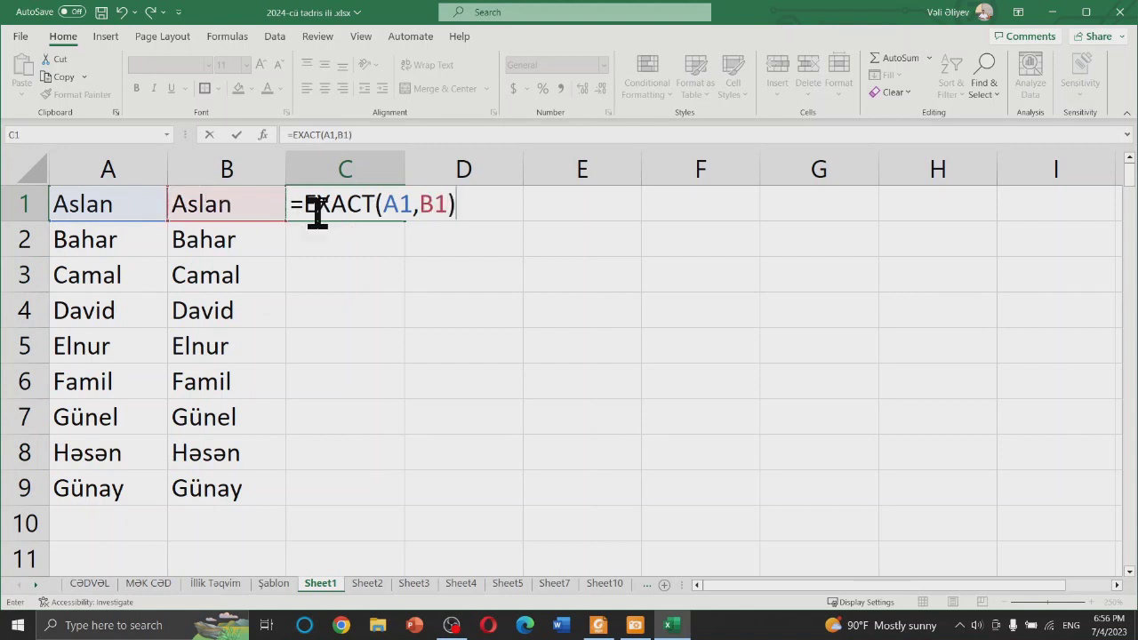
pyautogui.press('Return')
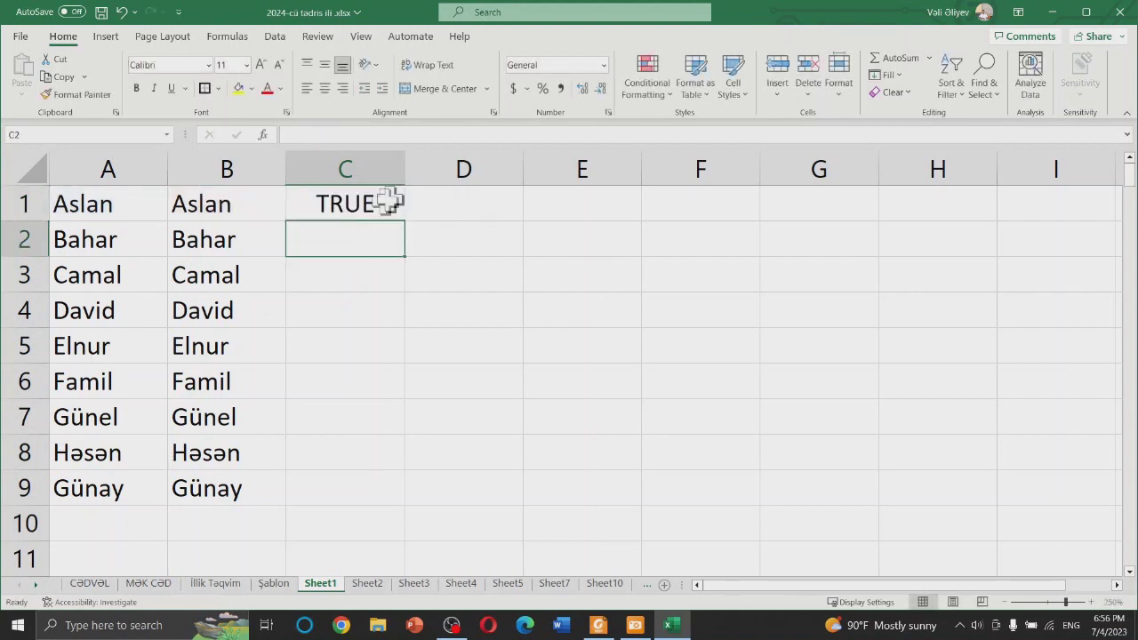
# Step: Fill EXACT down to C9 and alter the names in A4 and A5 so those rows show FALSE
pyautogui.click(384, 203)
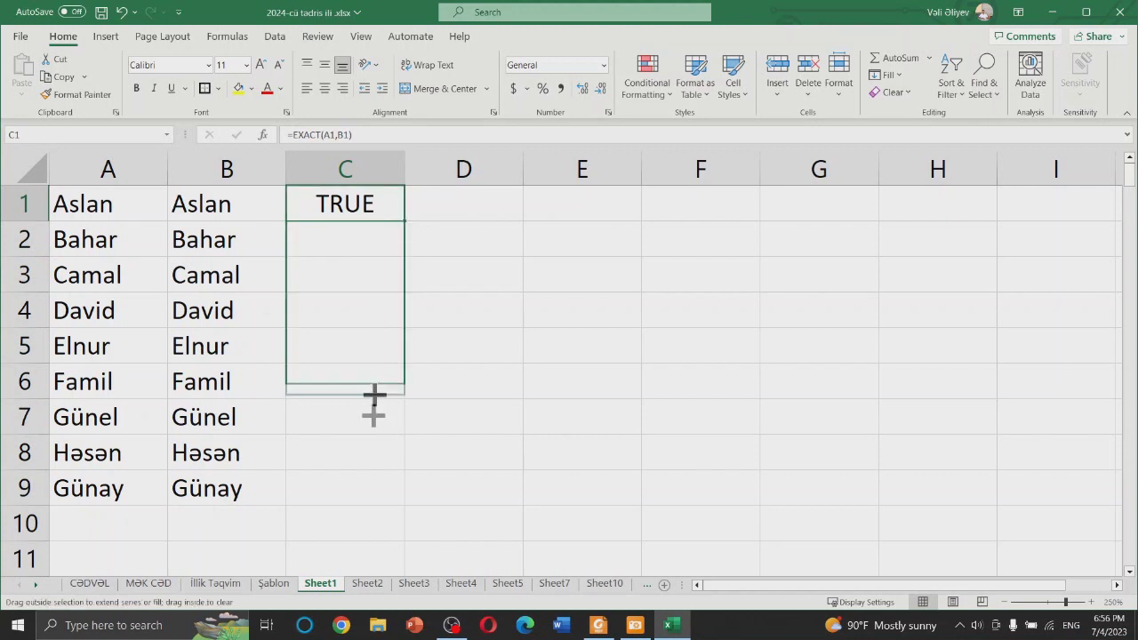
pyautogui.moveTo(405, 220); pyautogui.dragTo(366, 503)
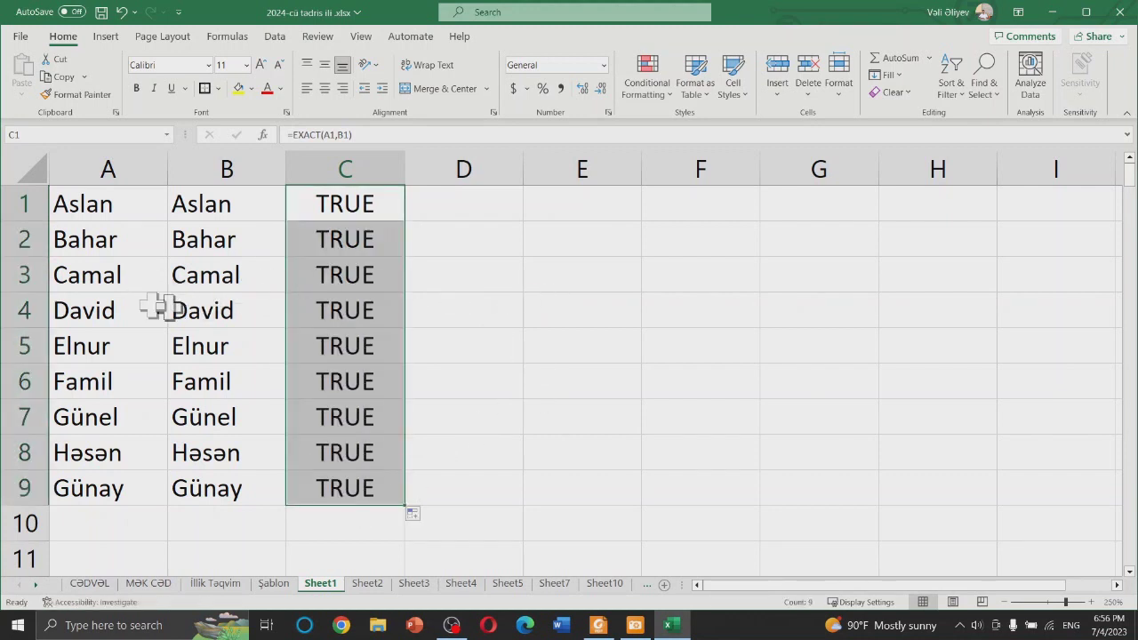
pyautogui.doubleClick(113, 311)
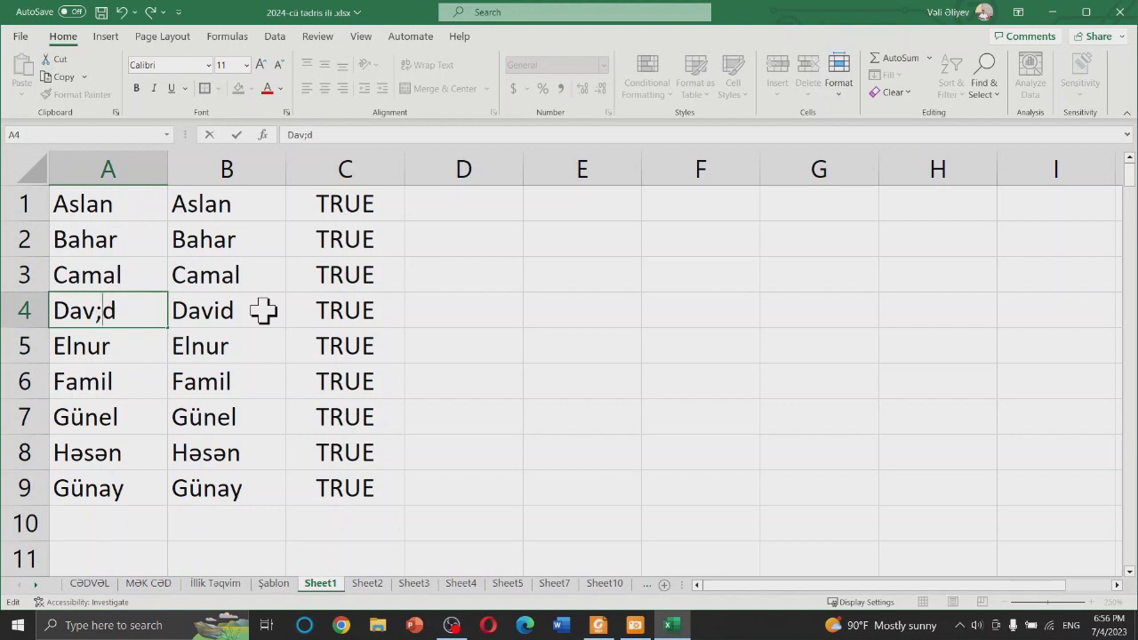
pyautogui.press('Return')
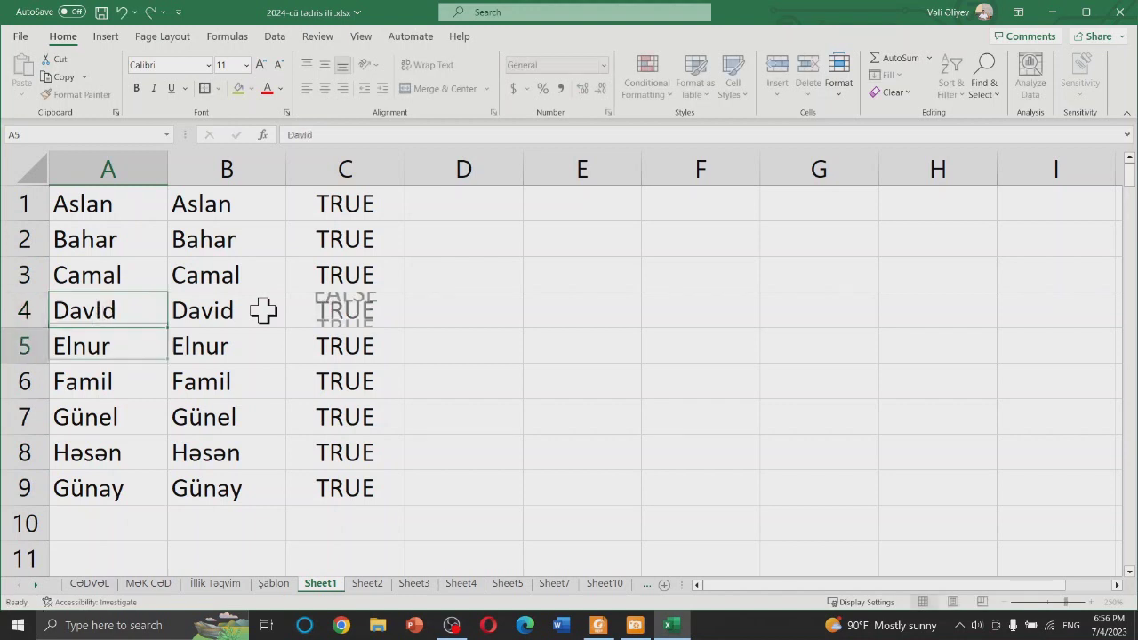
pyautogui.doubleClick(129, 343)
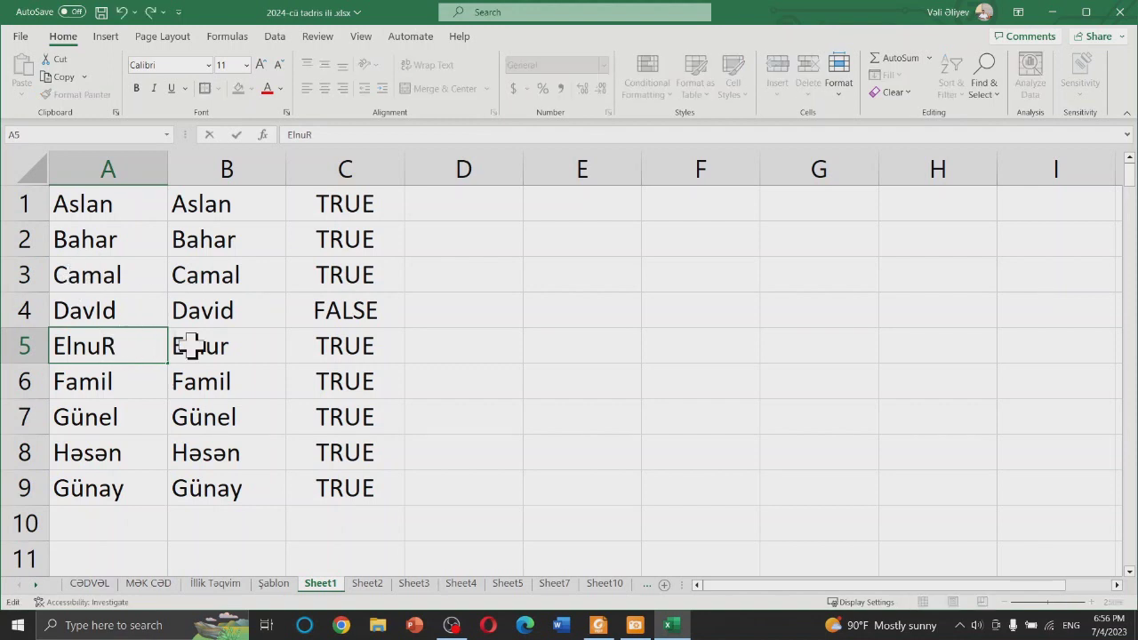
pyautogui.press('Return')
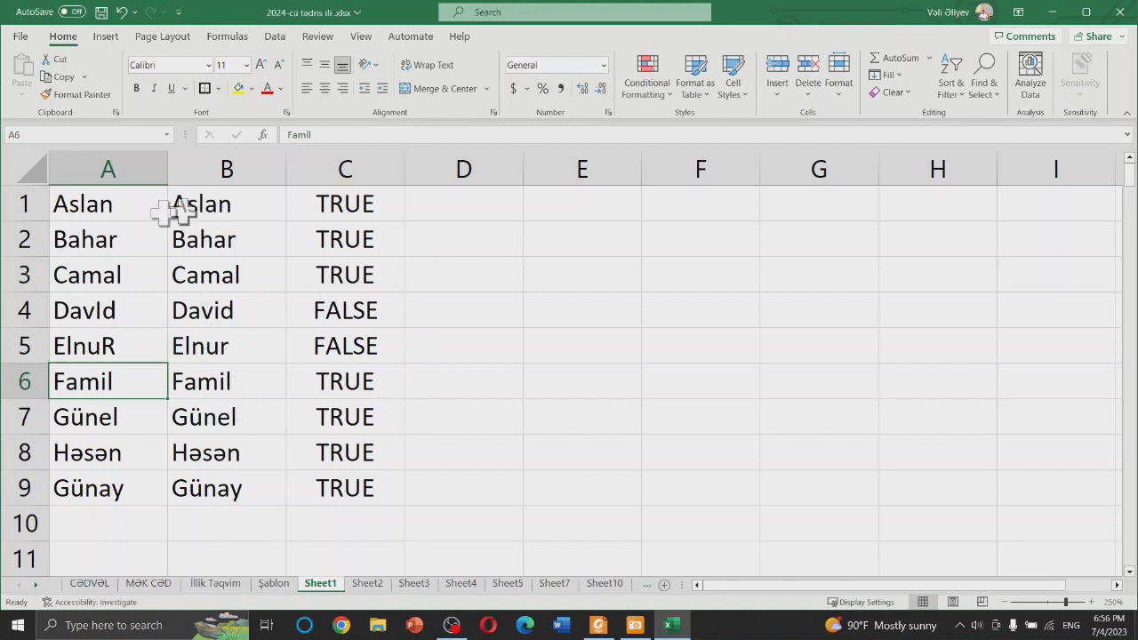
pyautogui.moveTo(135, 203); pyautogui.dragTo(142, 414)
pyautogui.moveTo(226, 203); pyautogui.dragTo(242, 498)
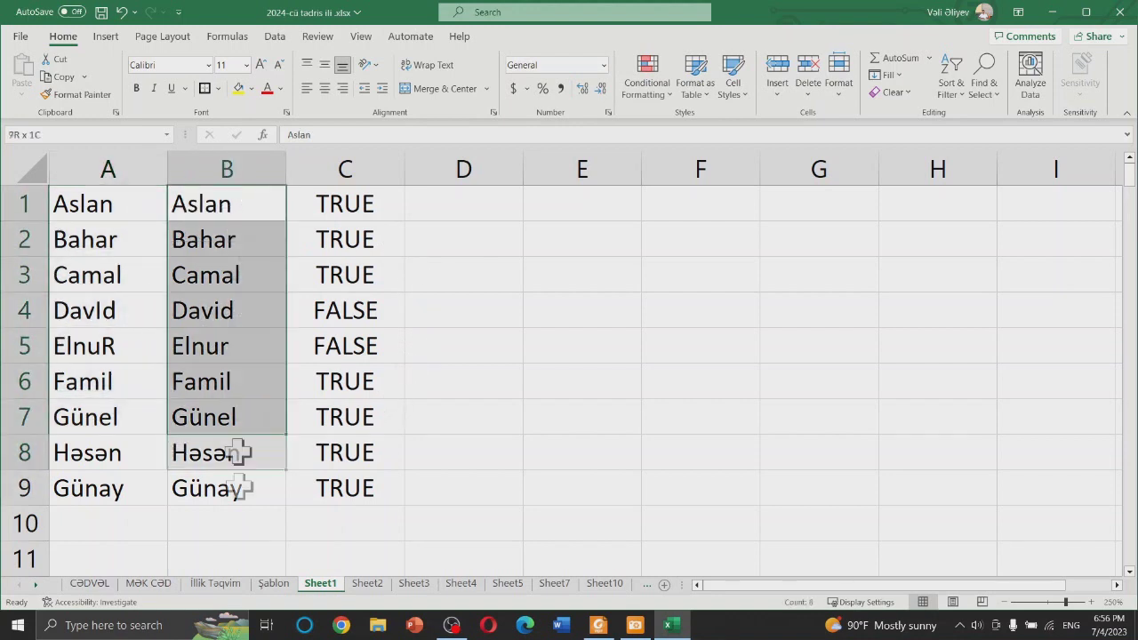
pyautogui.click(267, 416)
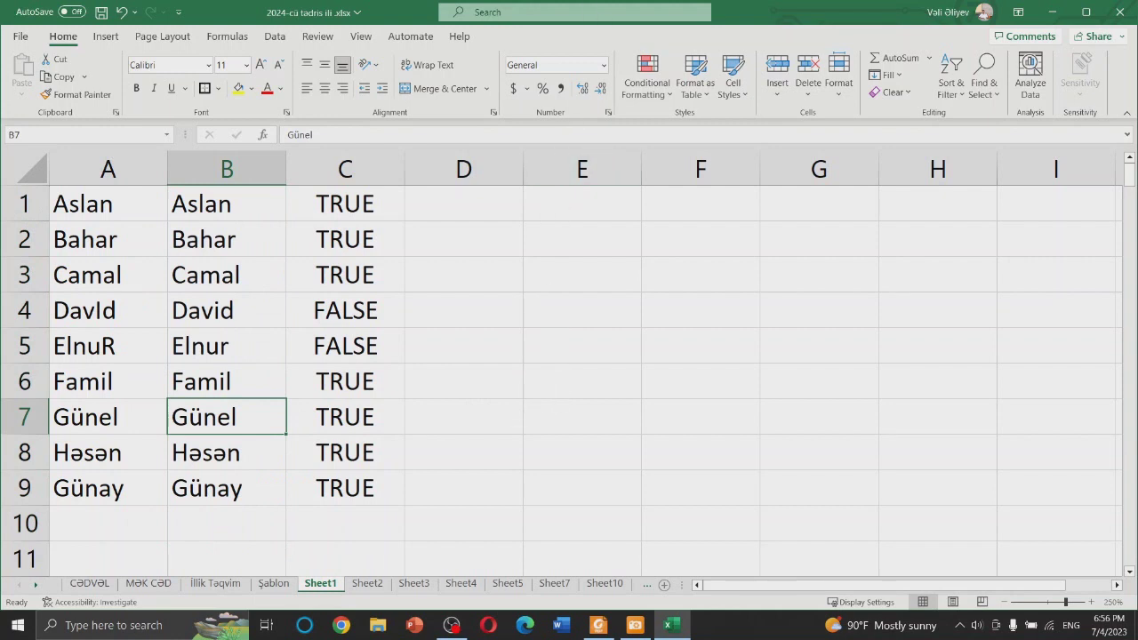
pyautogui.hotkey('alt', 'Tab')
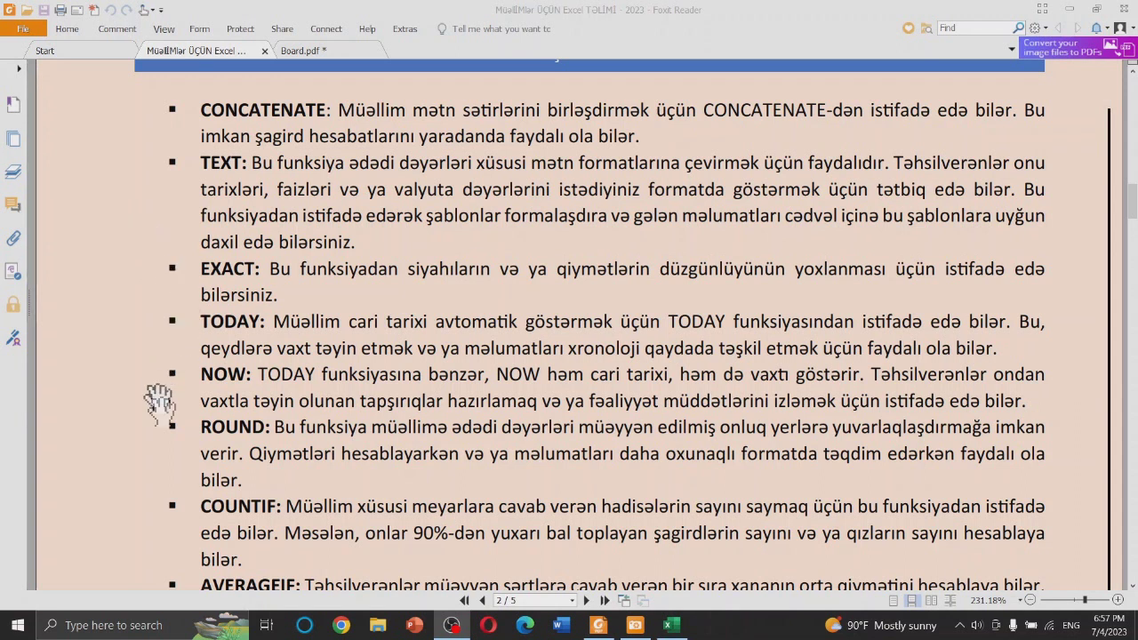
pyautogui.click(672, 625)
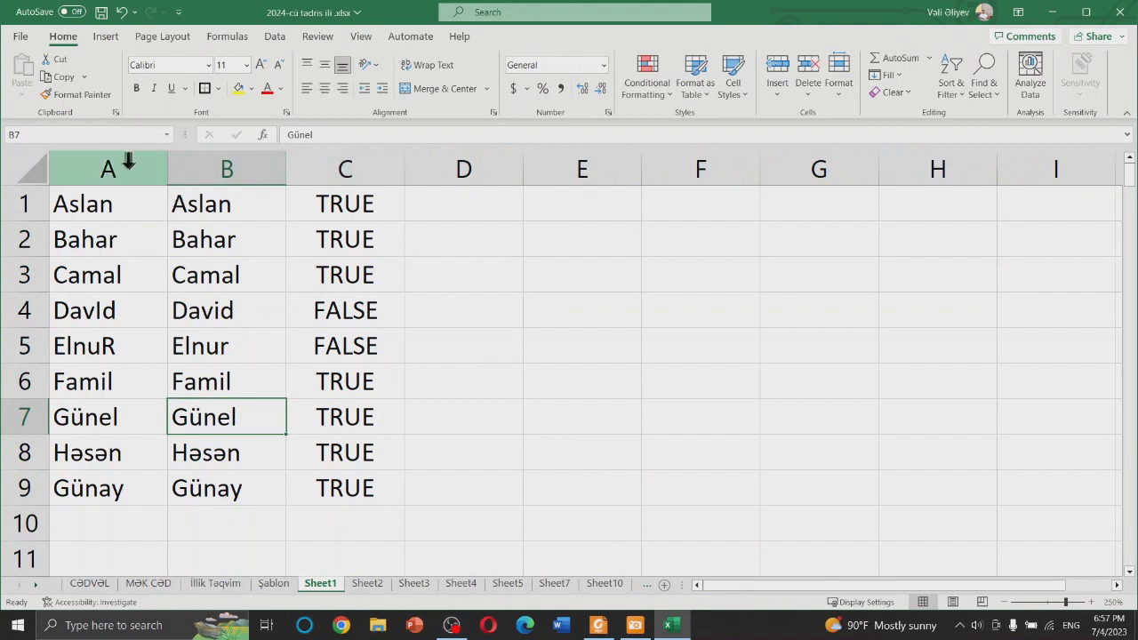
# Step: Clear columns A to C, widen column A and apply the Check Cell style to A1
pyautogui.moveTo(106, 157); pyautogui.dragTo(370, 161)
pyautogui.rightClick(371, 161)
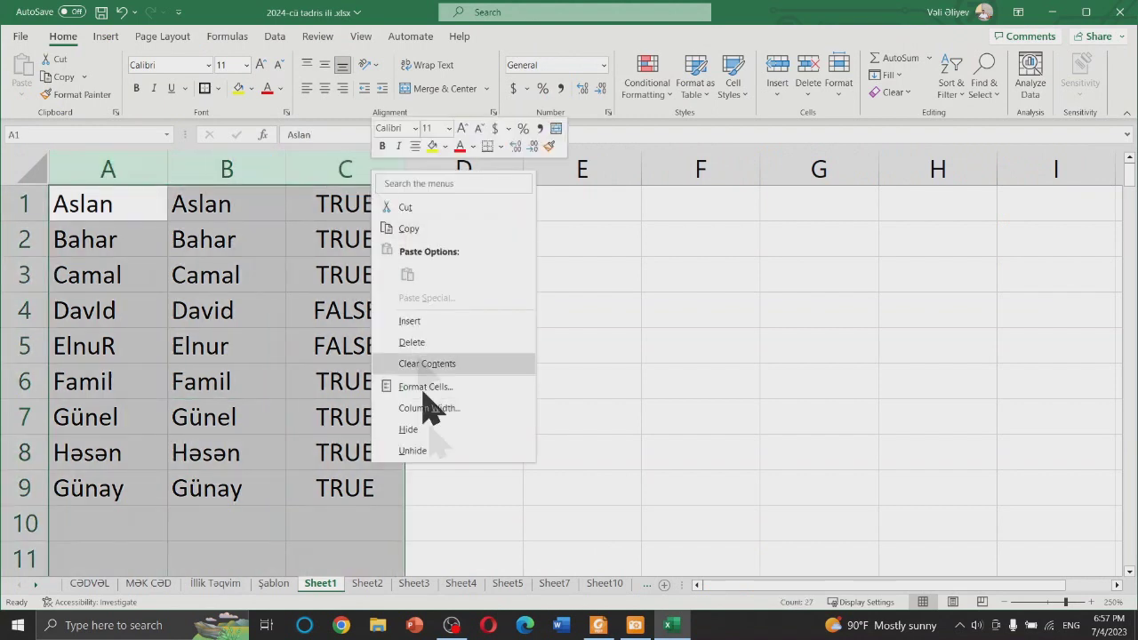
pyautogui.click(432, 363)
pyautogui.click(104, 206)
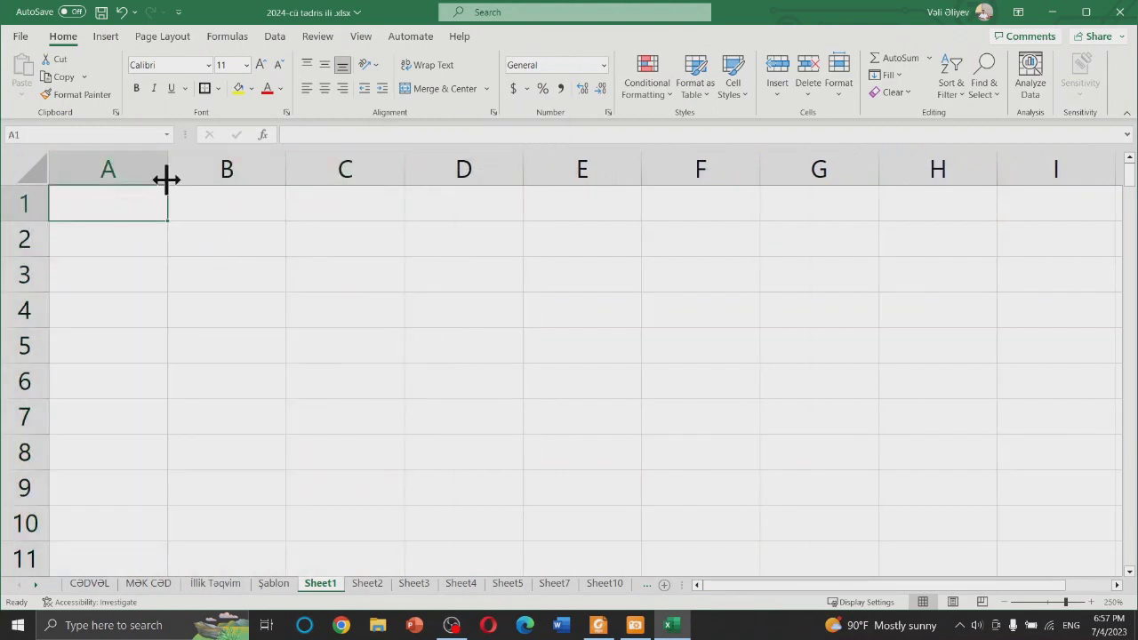
pyautogui.moveTo(166, 169); pyautogui.dragTo(267, 172)
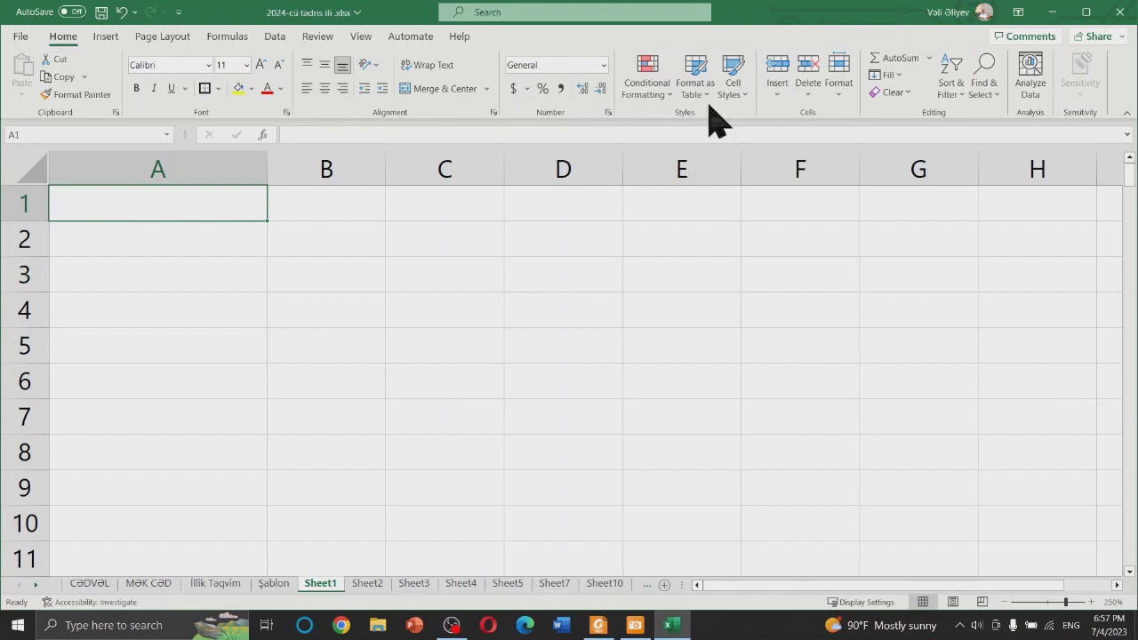
pyautogui.click(740, 94)
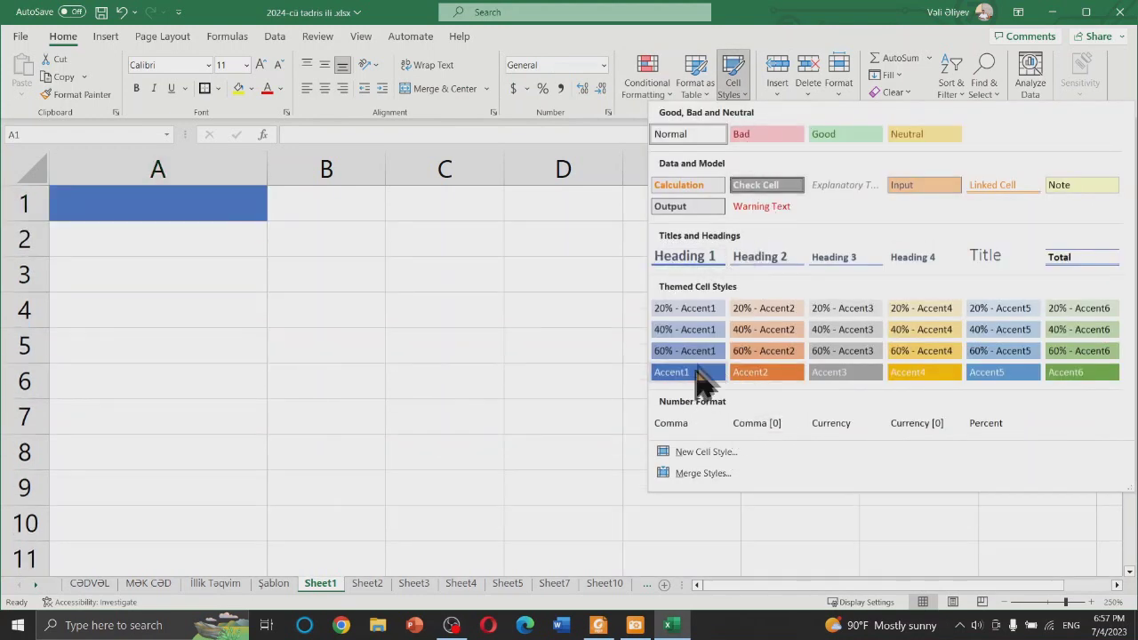
pyautogui.click(774, 189)
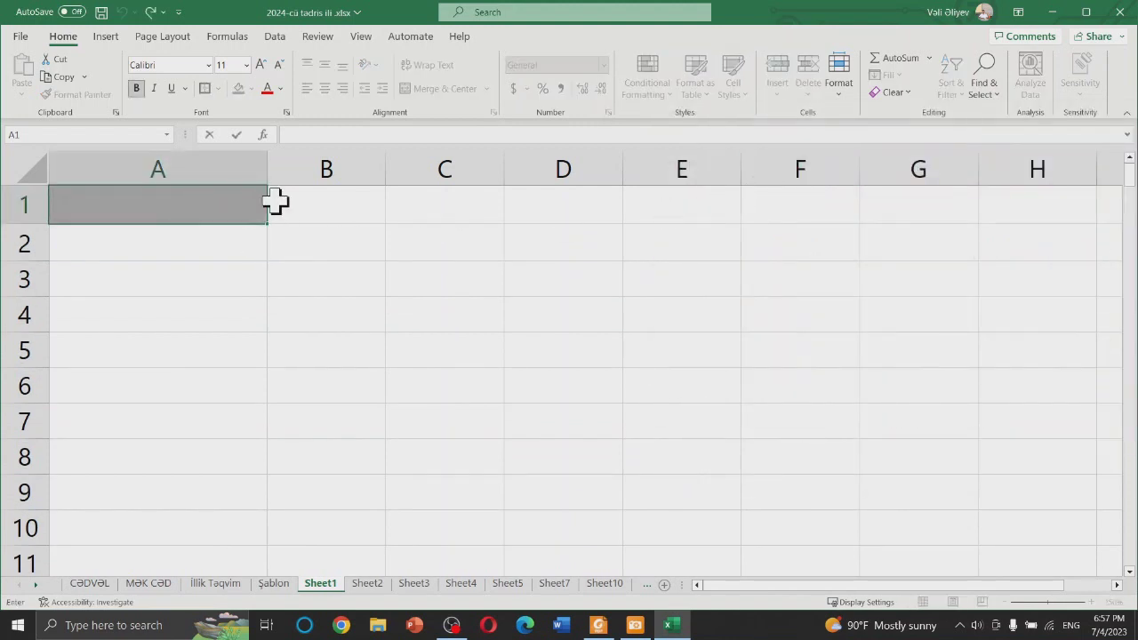
# Step: Enter =TODAY() in A1 to show the current date
pyautogui.write('=')
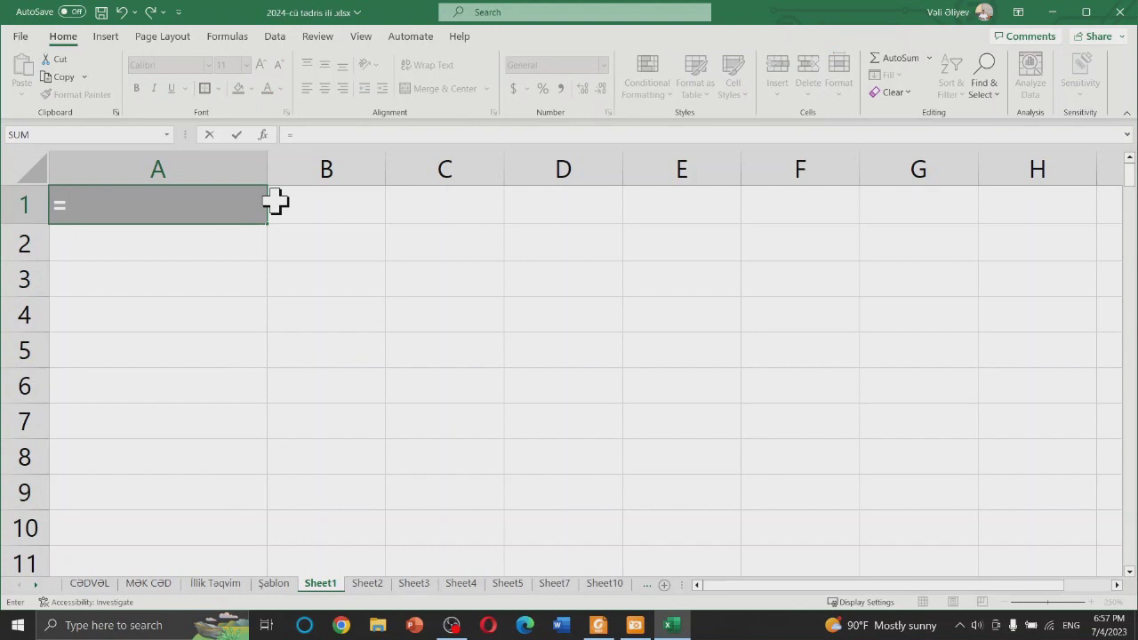
pyautogui.write('TOD')
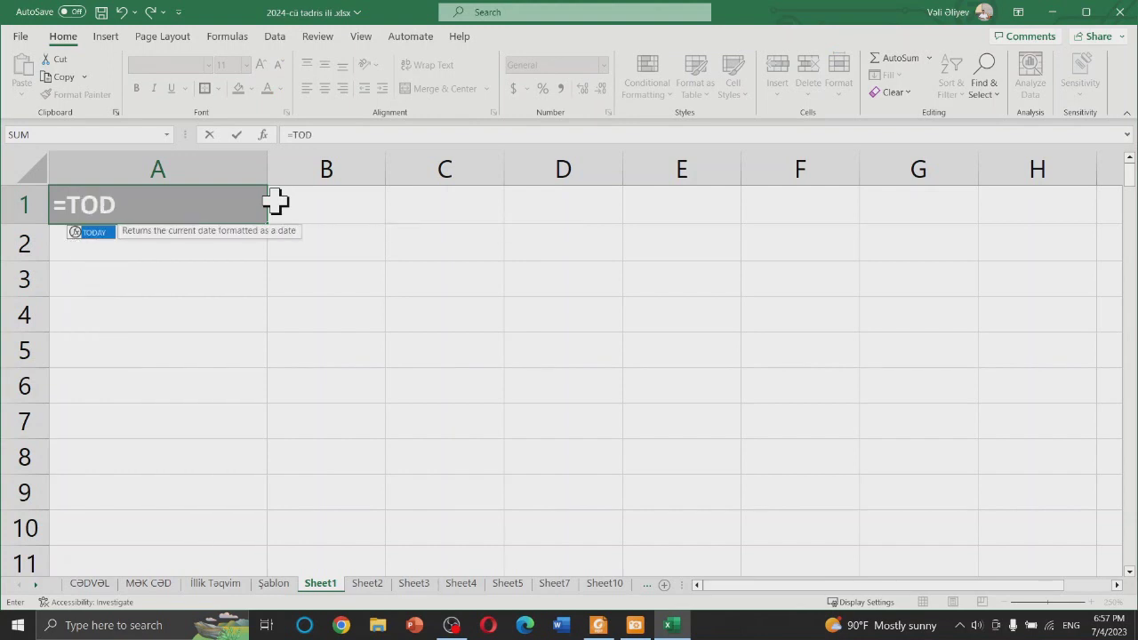
pyautogui.press('Tab')
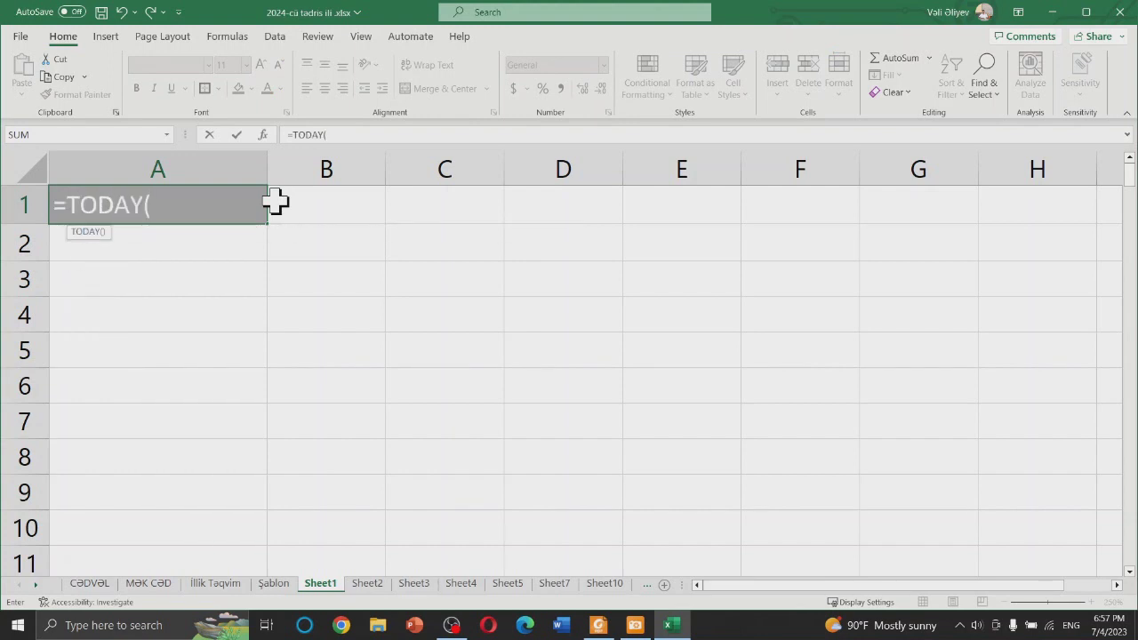
pyautogui.write(')')
pyautogui.press('Return')
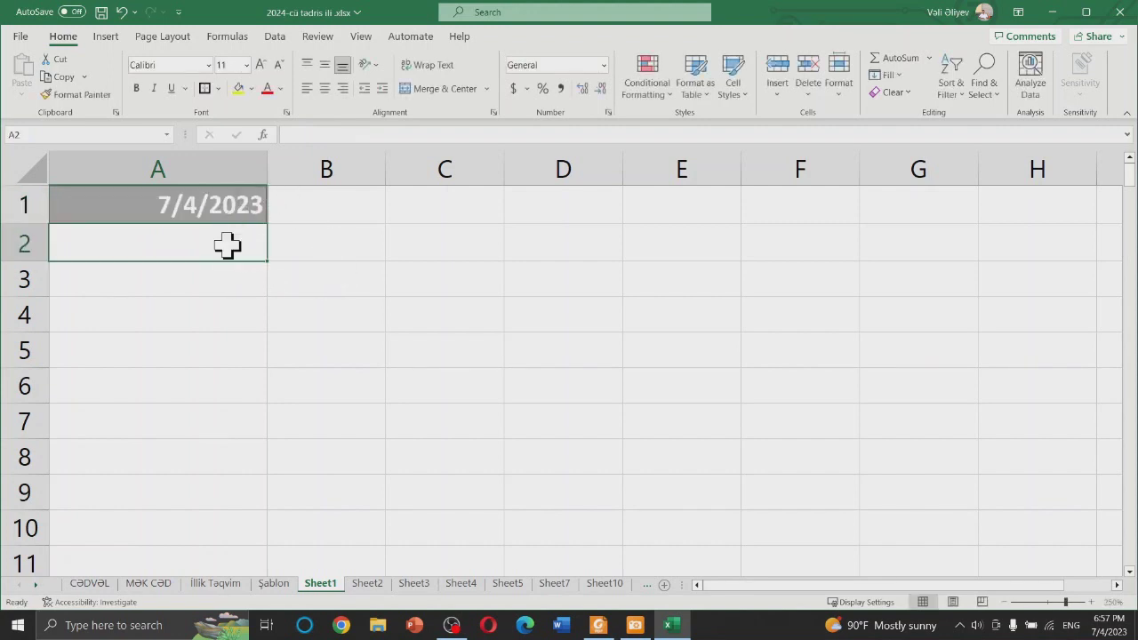
# Step: Enter =NOW() in A2 to show 7/4/2023 18:57, then check the PDF notes
pyautogui.doubleClick(228, 246)
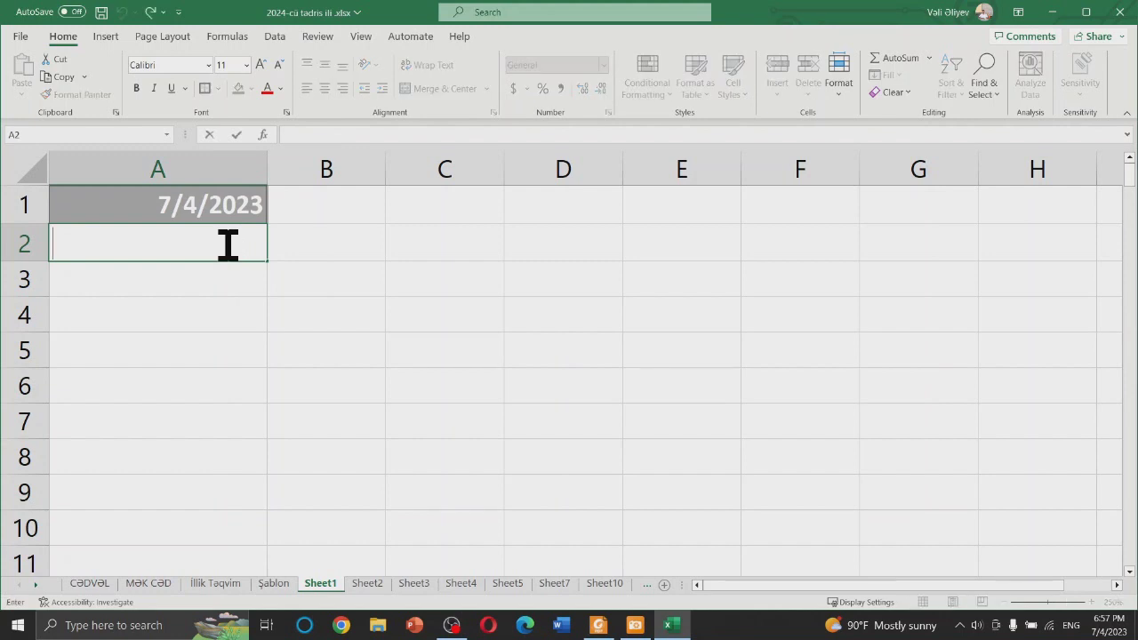
pyautogui.write('=N')
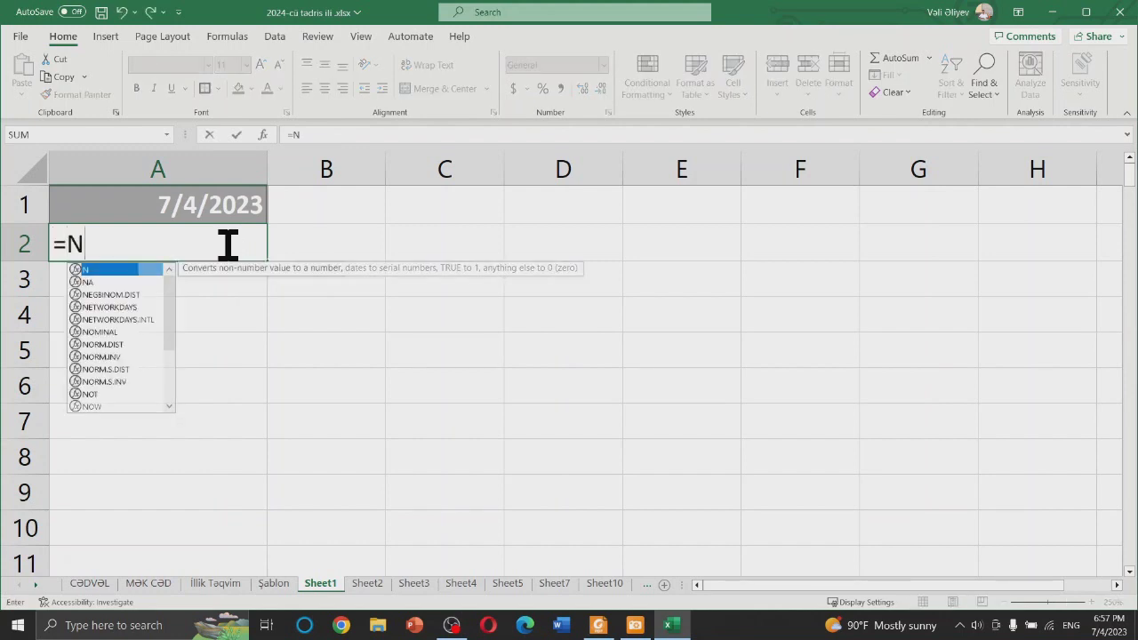
pyautogui.write('OW')
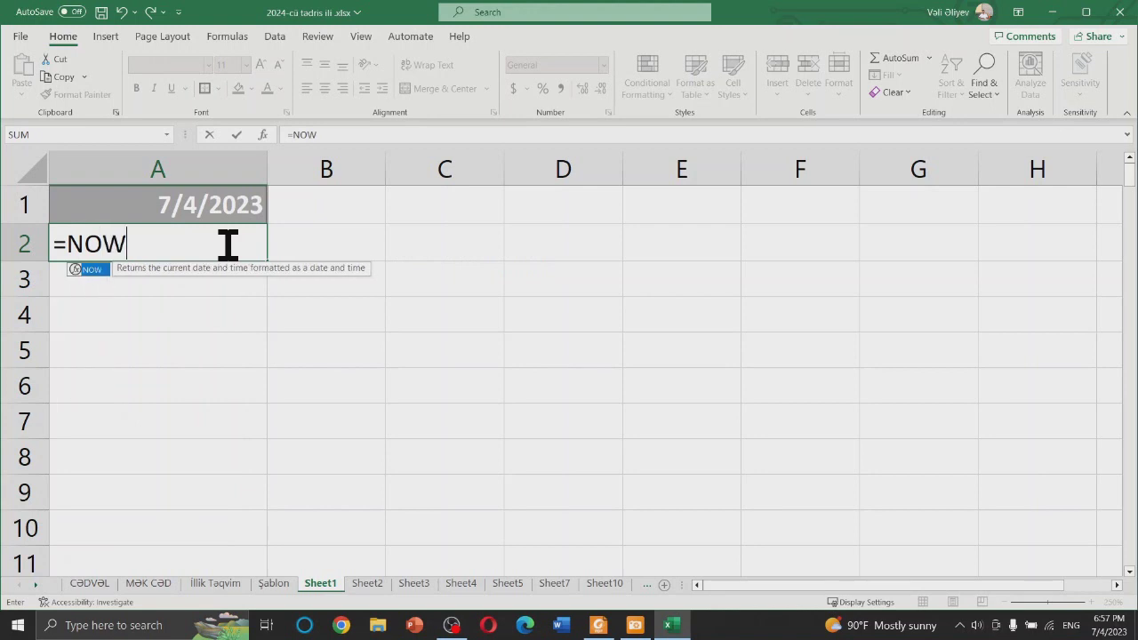
pyautogui.write('(')
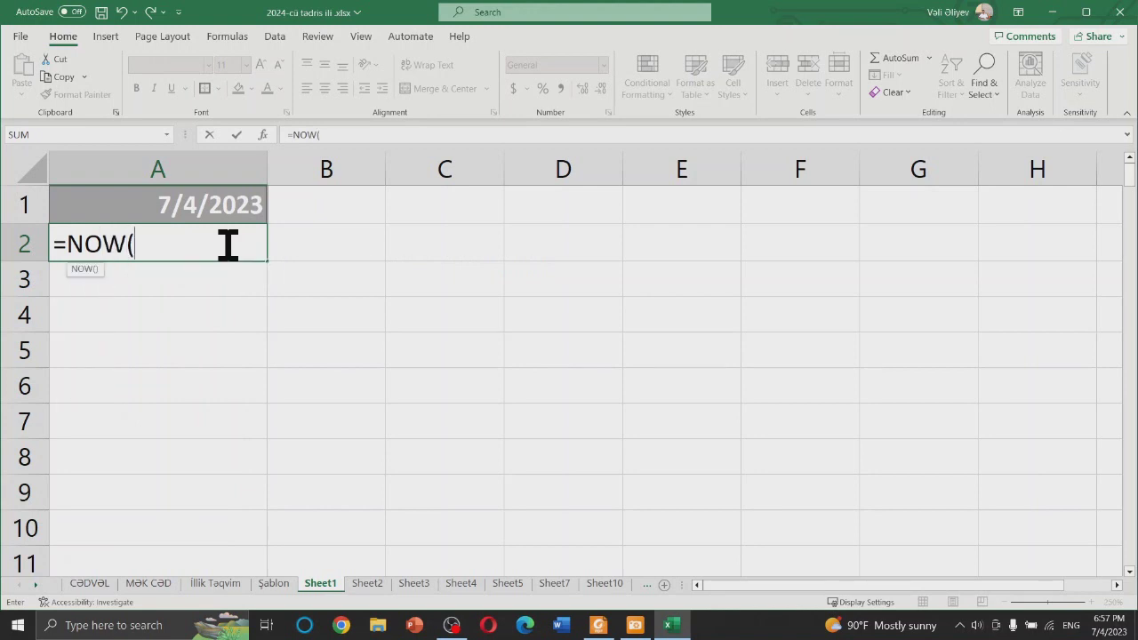
pyautogui.press('Return')
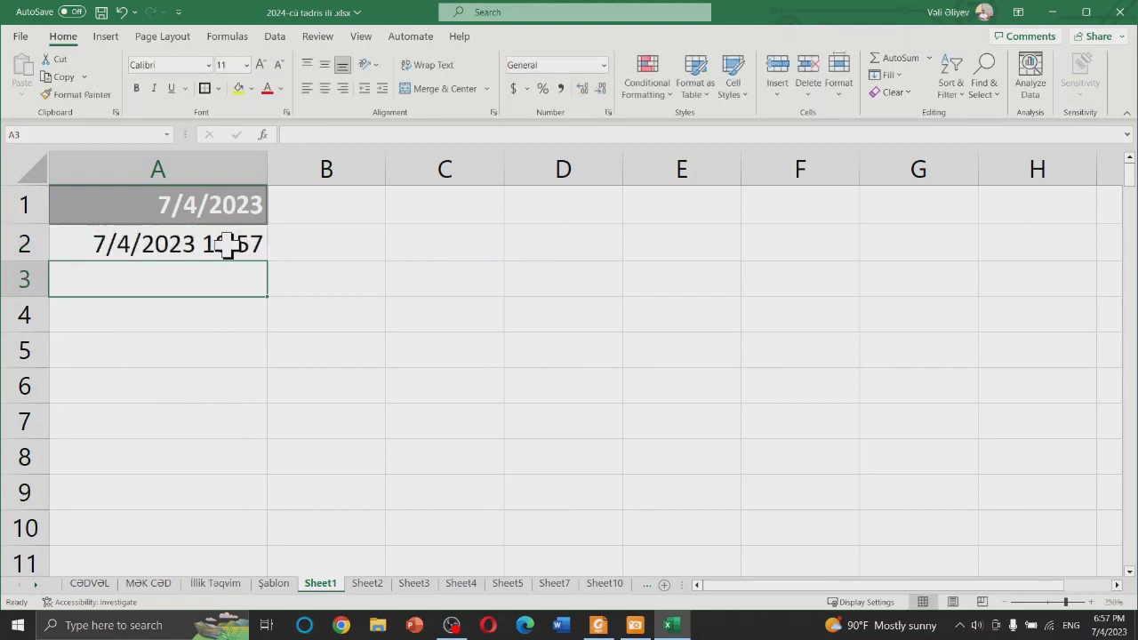
pyautogui.click(263, 235)
pyautogui.click(275, 274)
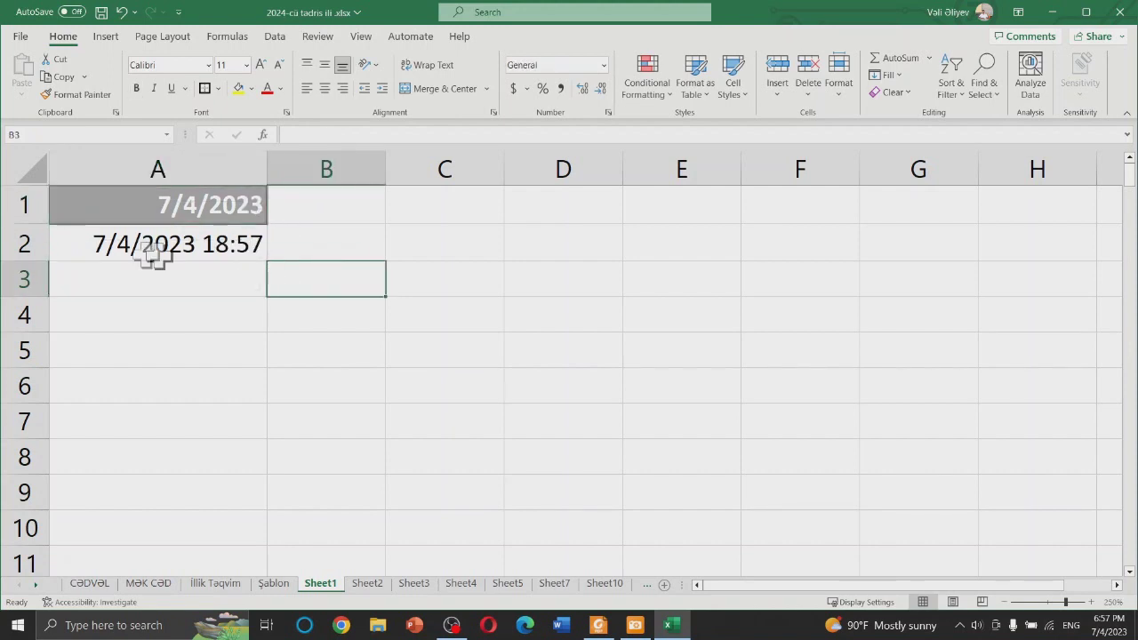
pyautogui.click(258, 278)
pyautogui.click(223, 245)
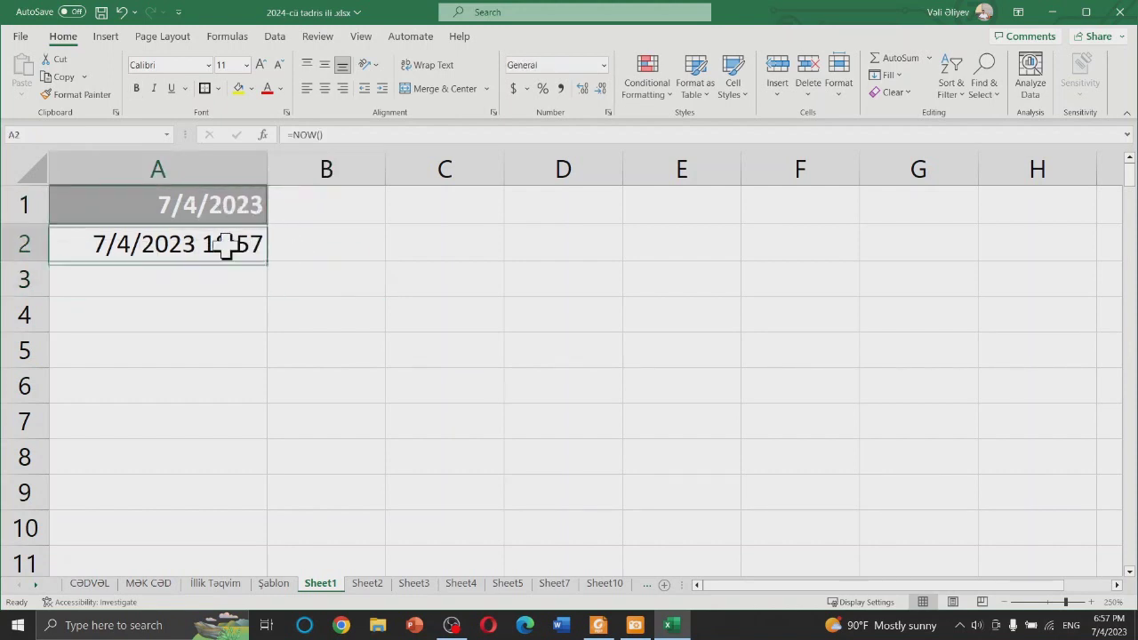
pyautogui.click(455, 250)
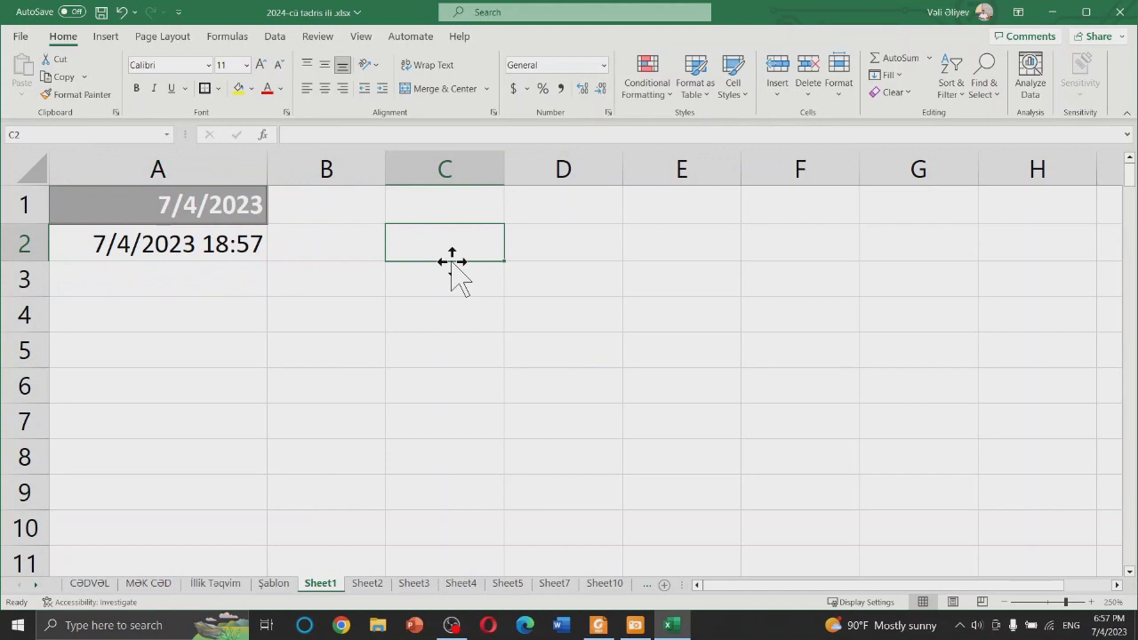
pyautogui.click(452, 626)
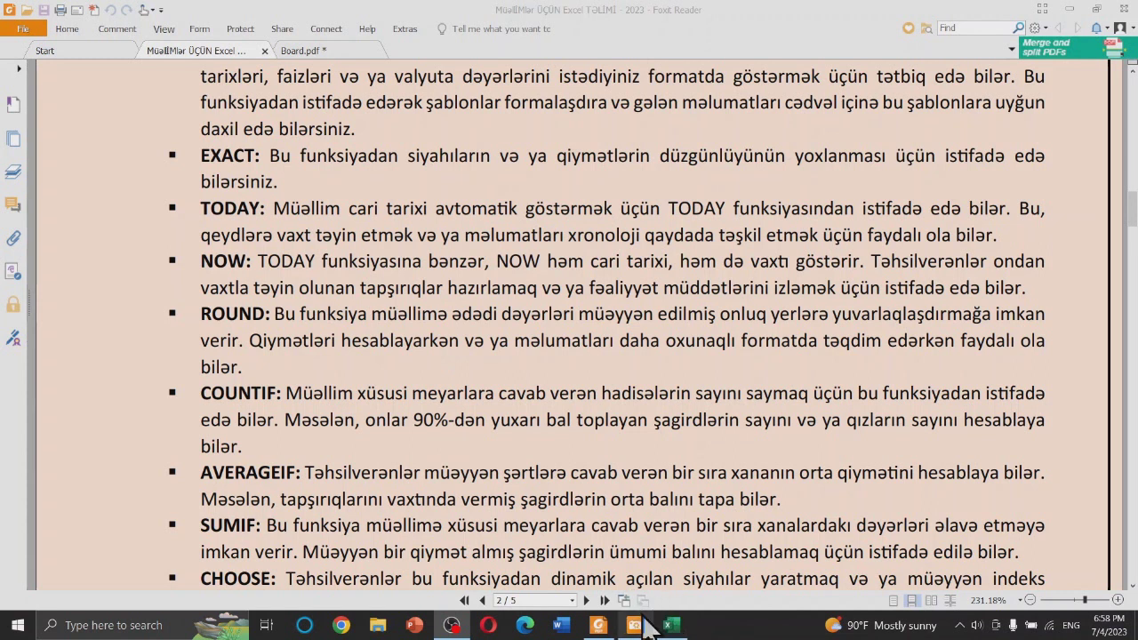
# Step: Delete column A with the date examples, enter 56.7777778 in A1, and widen column A to fit it
pyautogui.click(671, 626)
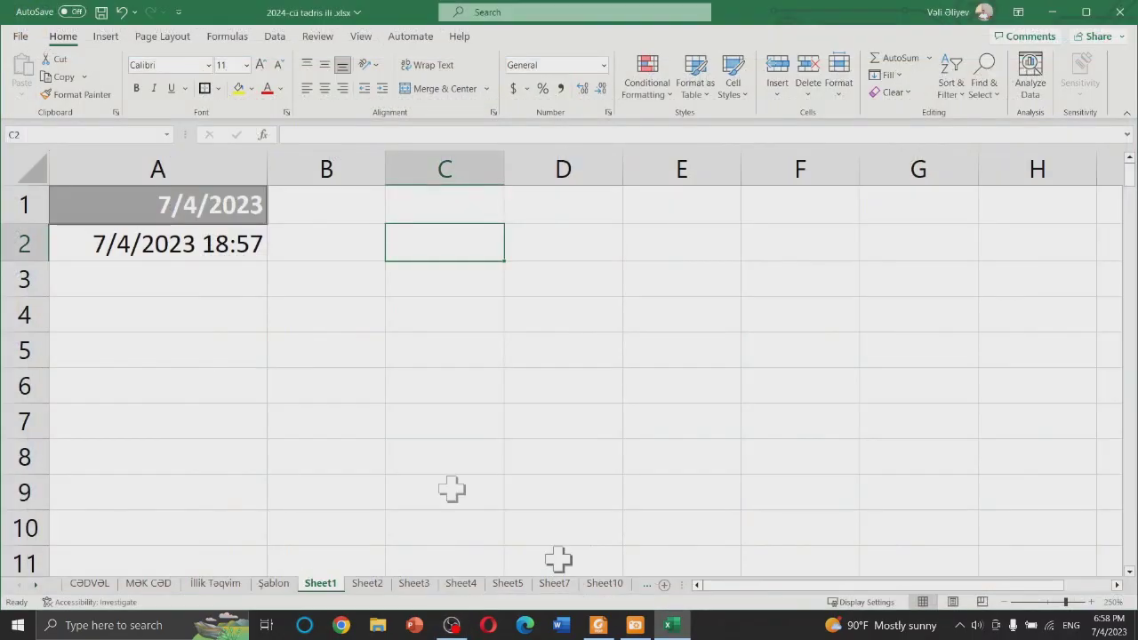
pyautogui.click(227, 155)
pyautogui.rightClick(227, 156)
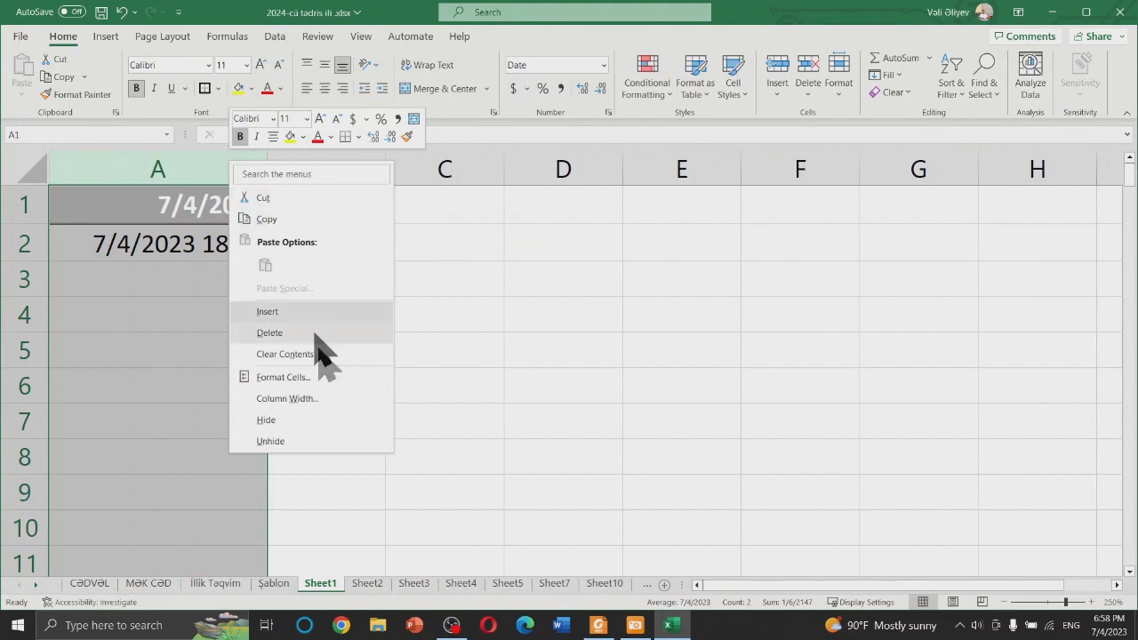
pyautogui.click(301, 329)
pyautogui.click(133, 204)
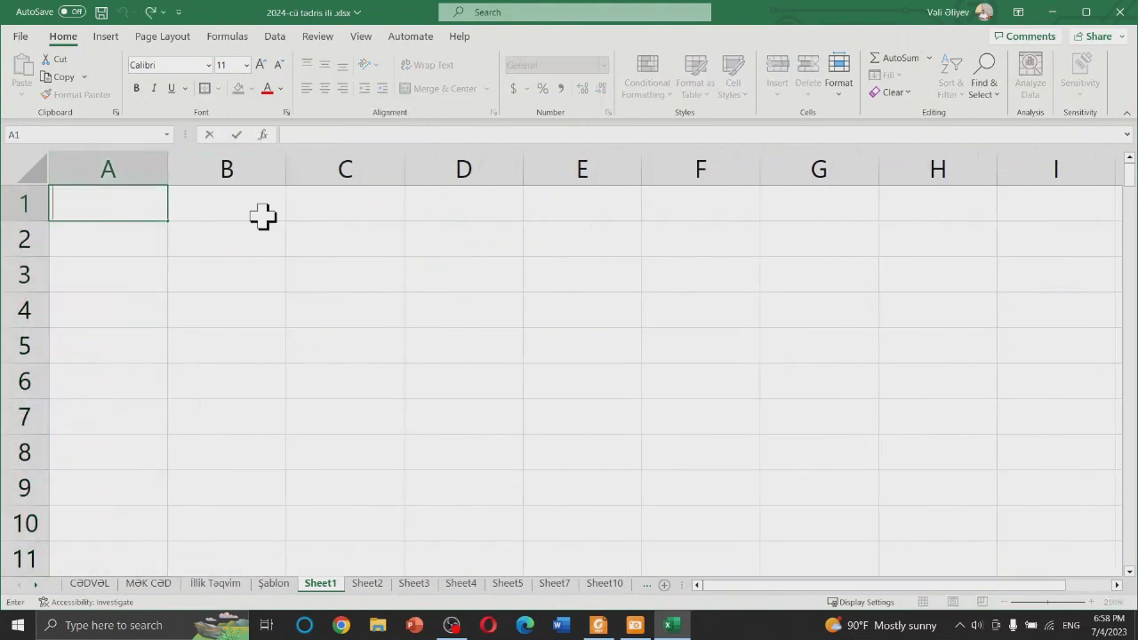
pyautogui.write('56.')
pyautogui.write('777777')
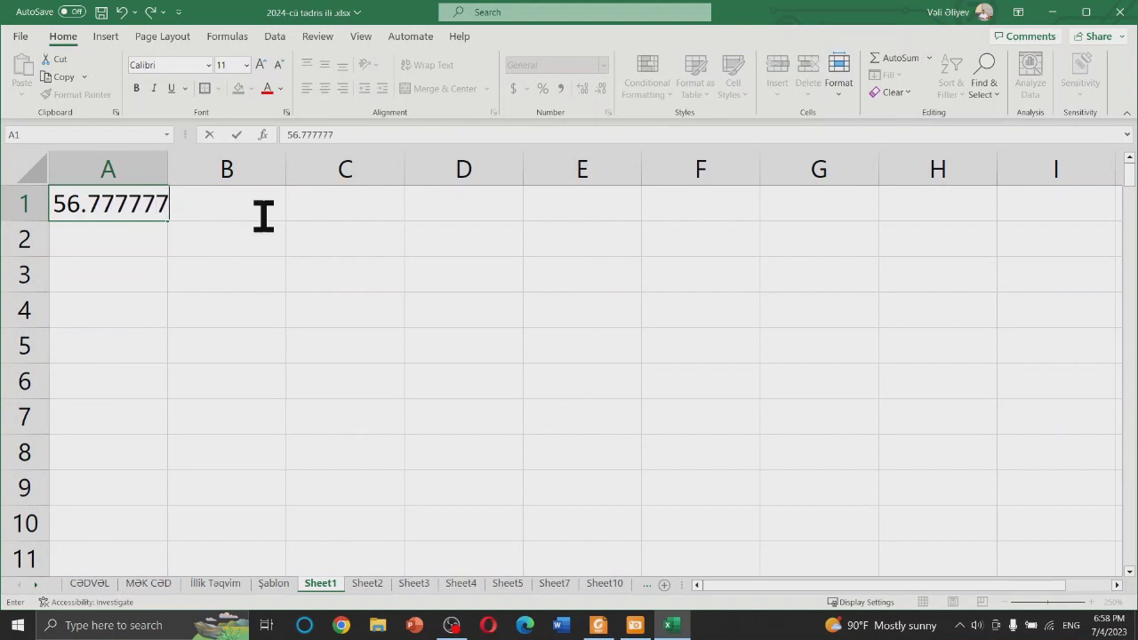
pyautogui.write('78')
pyautogui.press('Return')
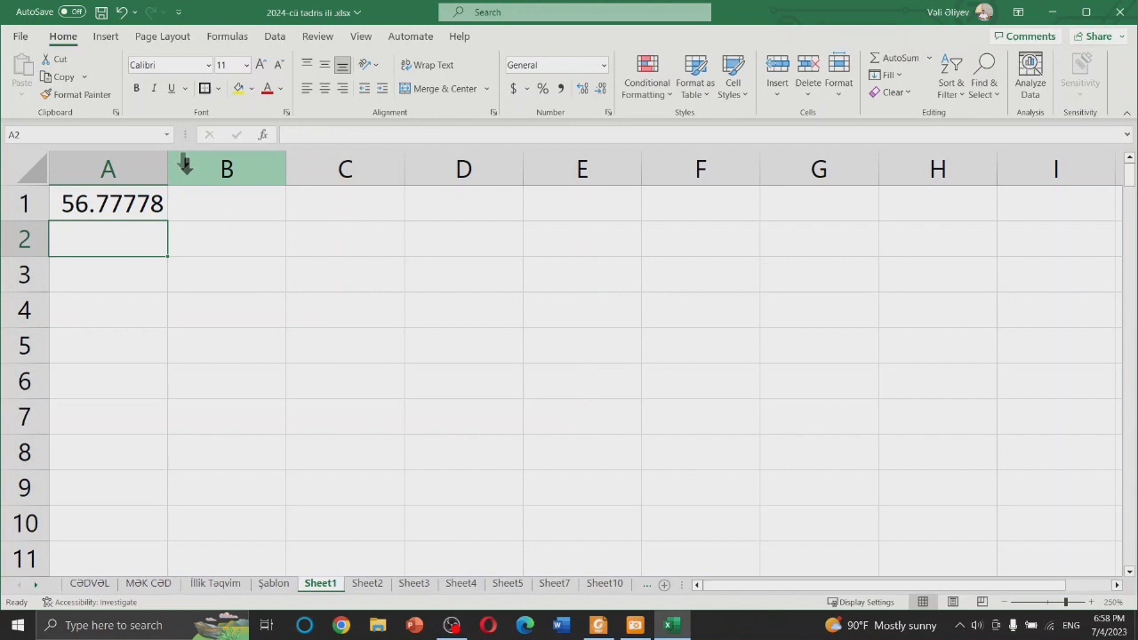
pyautogui.moveTo(167, 169); pyautogui.dragTo(274, 169)
pyautogui.click(314, 313)
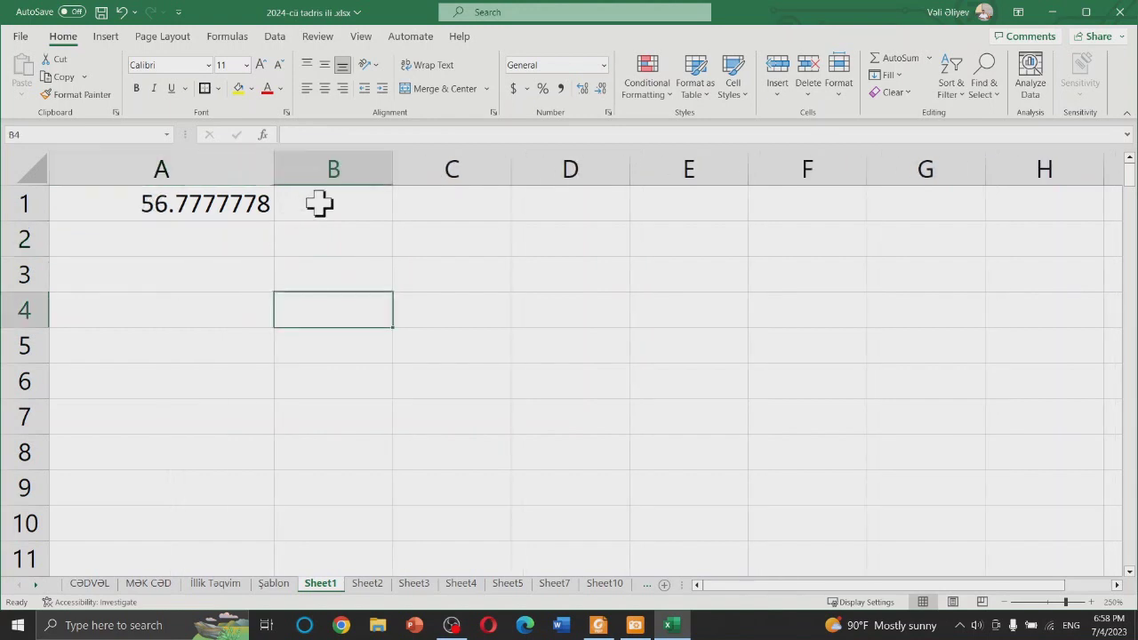
# Step: Enter =ROUND(A1,1) in B1 so it shows 56.8
pyautogui.click(317, 204)
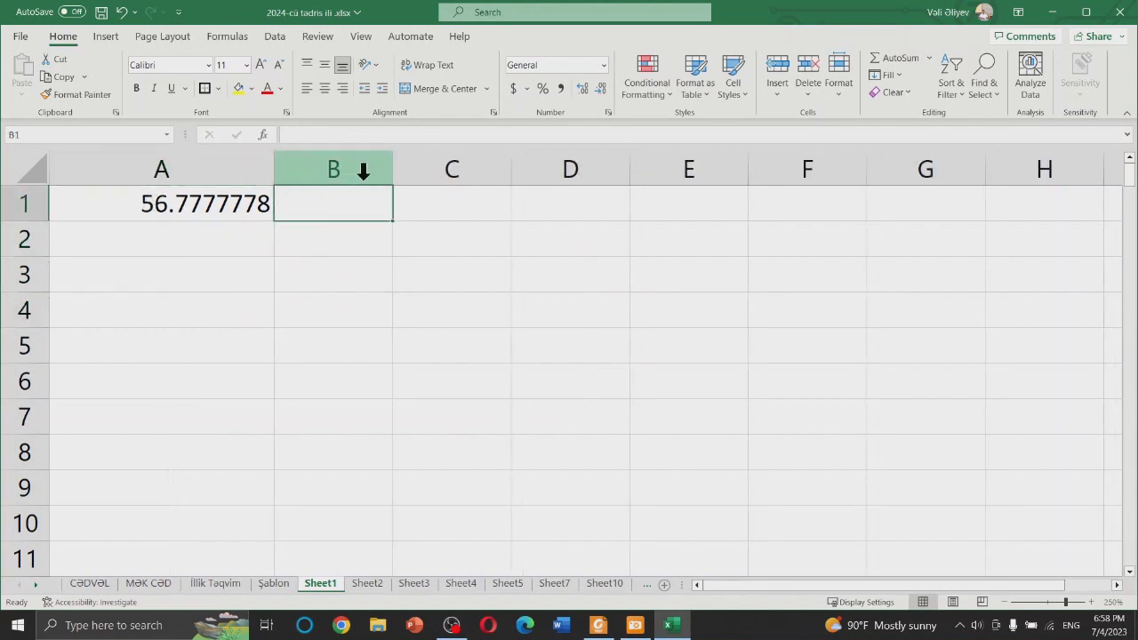
pyautogui.write('=R')
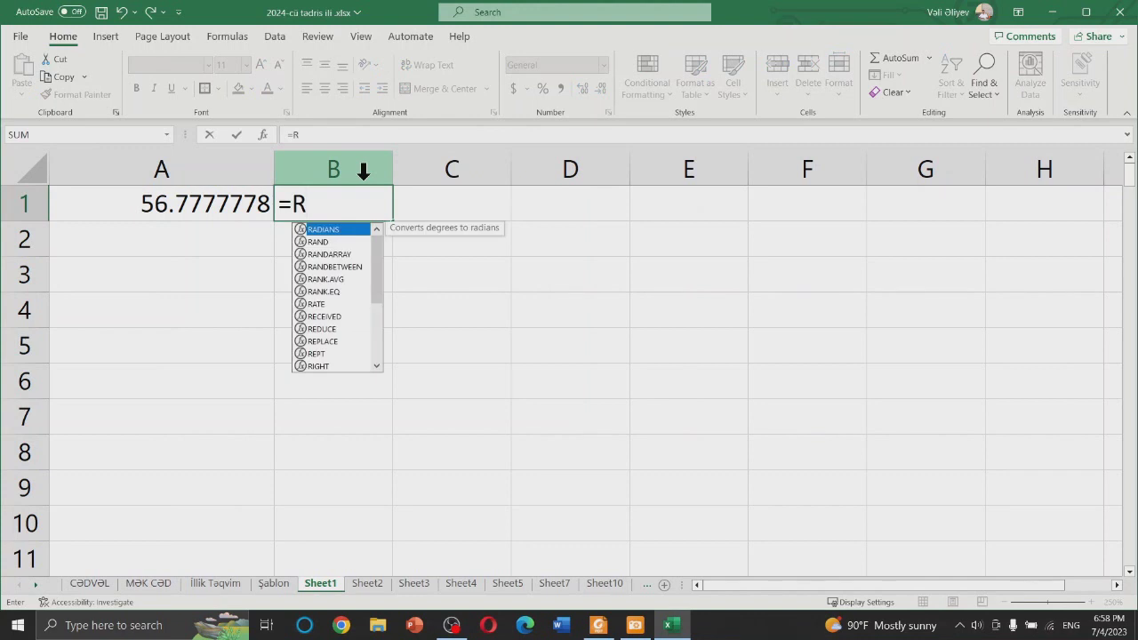
pyautogui.write('OU')
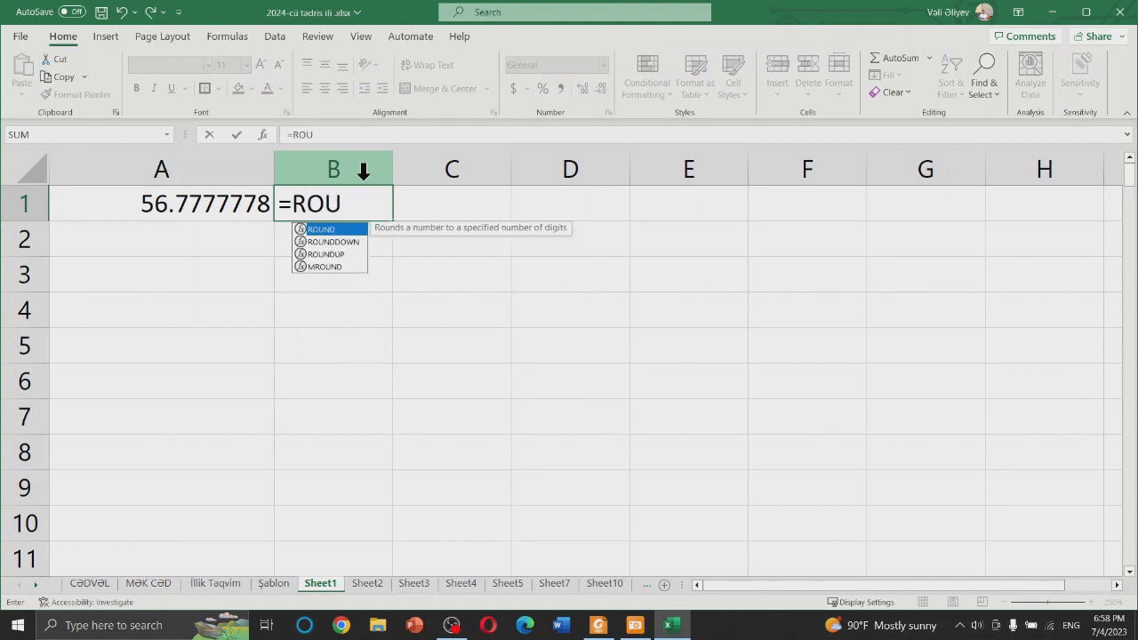
pyautogui.press('Tab')
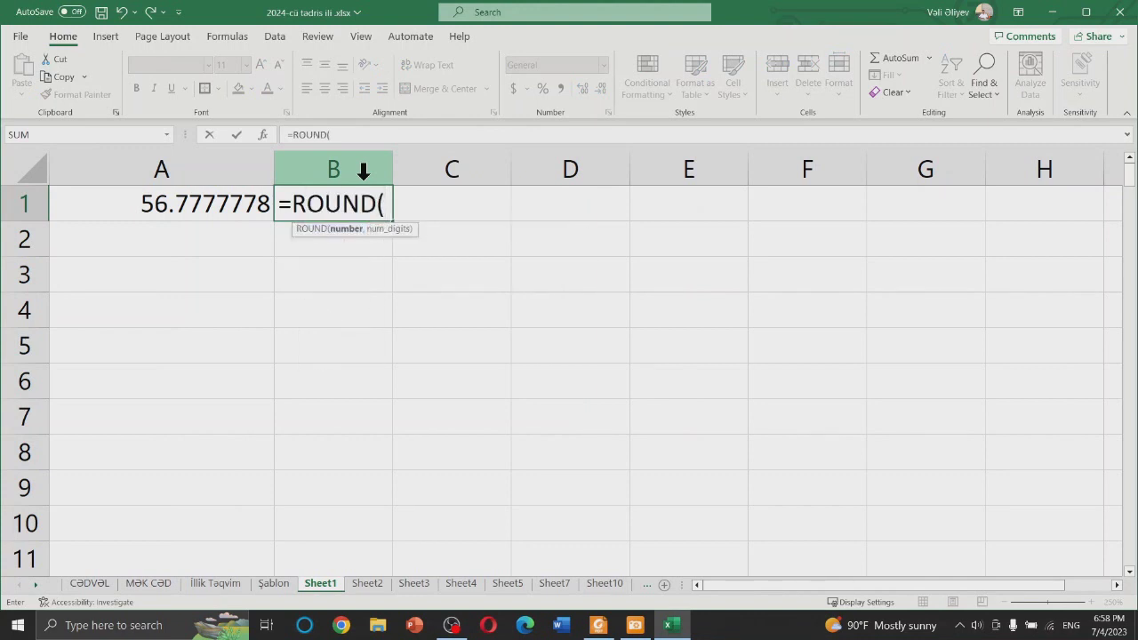
pyautogui.click(212, 214)
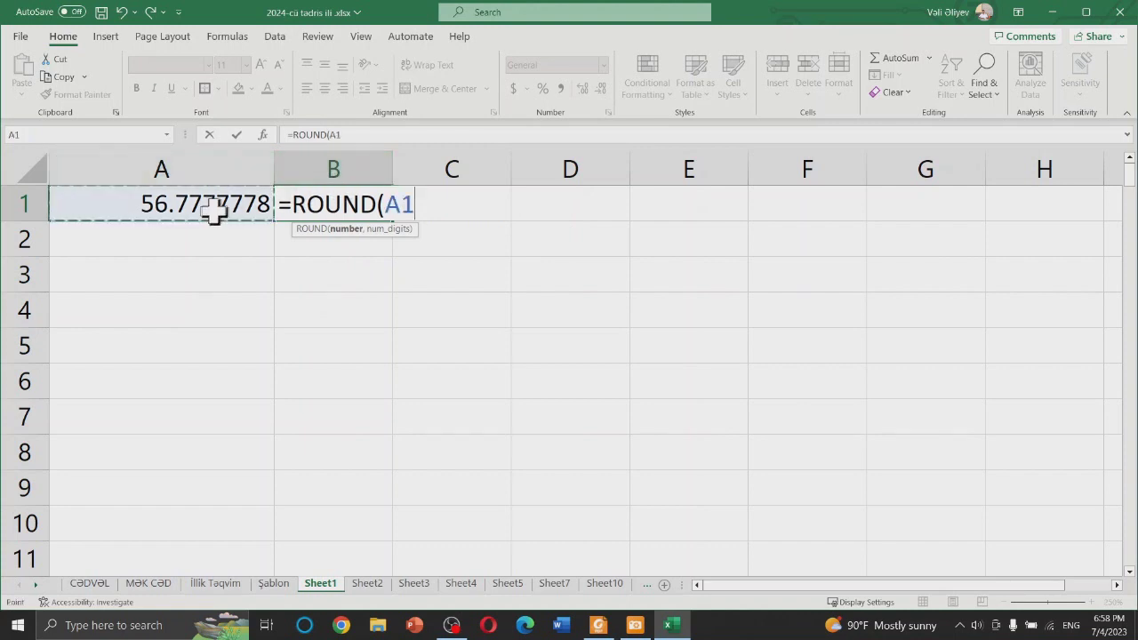
pyautogui.write(',')
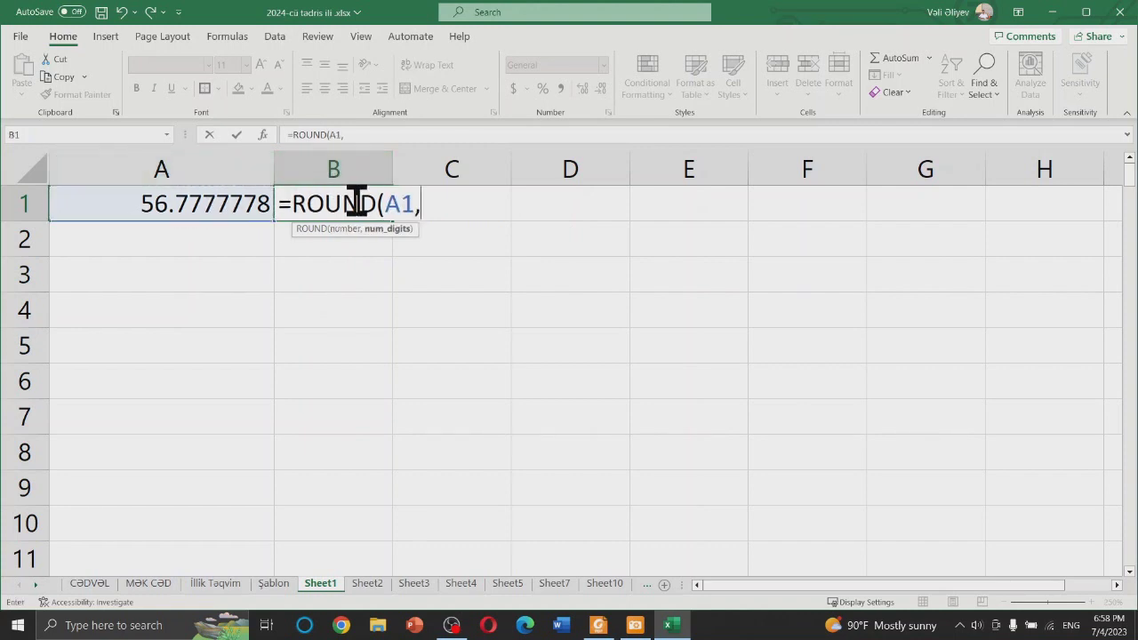
pyautogui.write('1)')
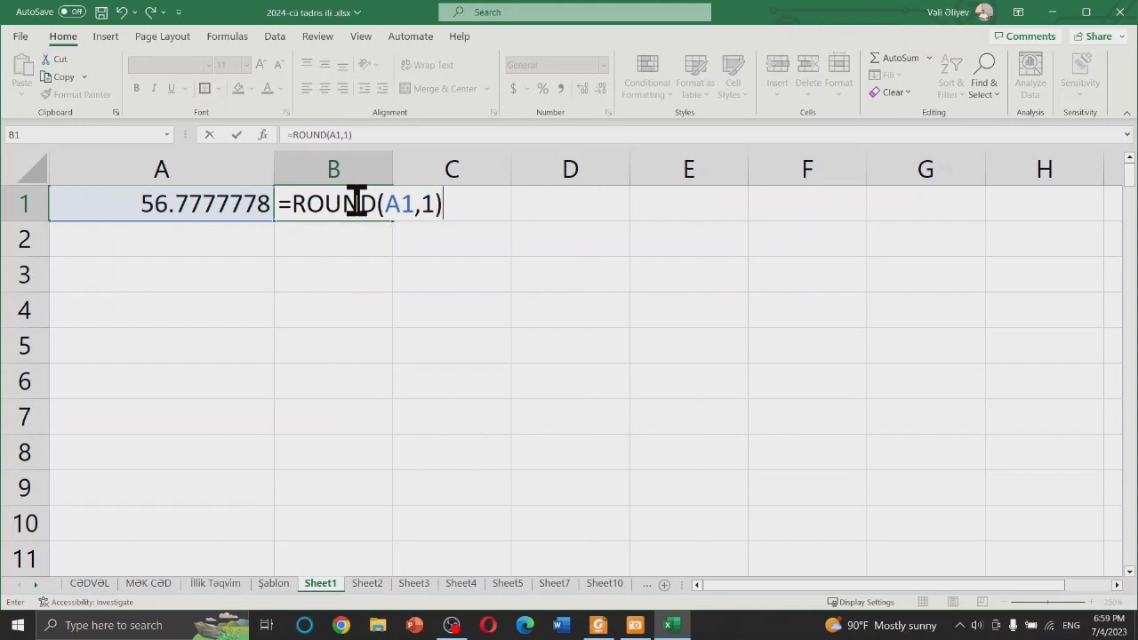
pyautogui.press('Return')
# Step: Edit B1's formula and erase its arguments, leaving =ROUND
pyautogui.click(425, 335)
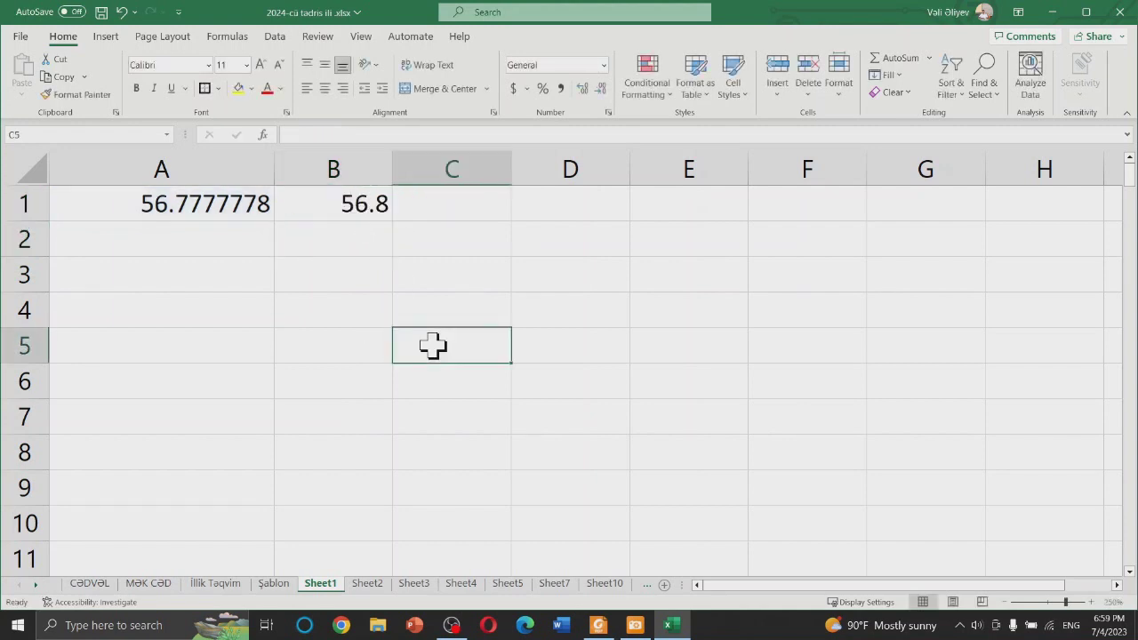
pyautogui.doubleClick(378, 206)
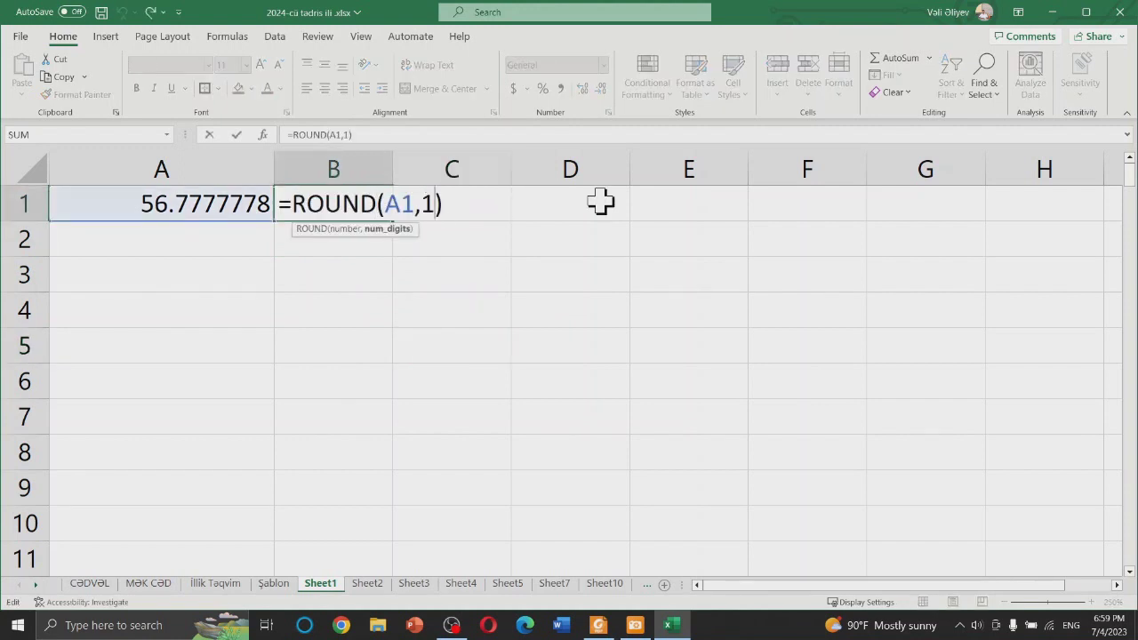
pyautogui.press('BackSpace')
pyautogui.press('BackSpace')
pyautogui.press('BackSpace')
pyautogui.press('BackSpace')
pyautogui.press('BackSpace')
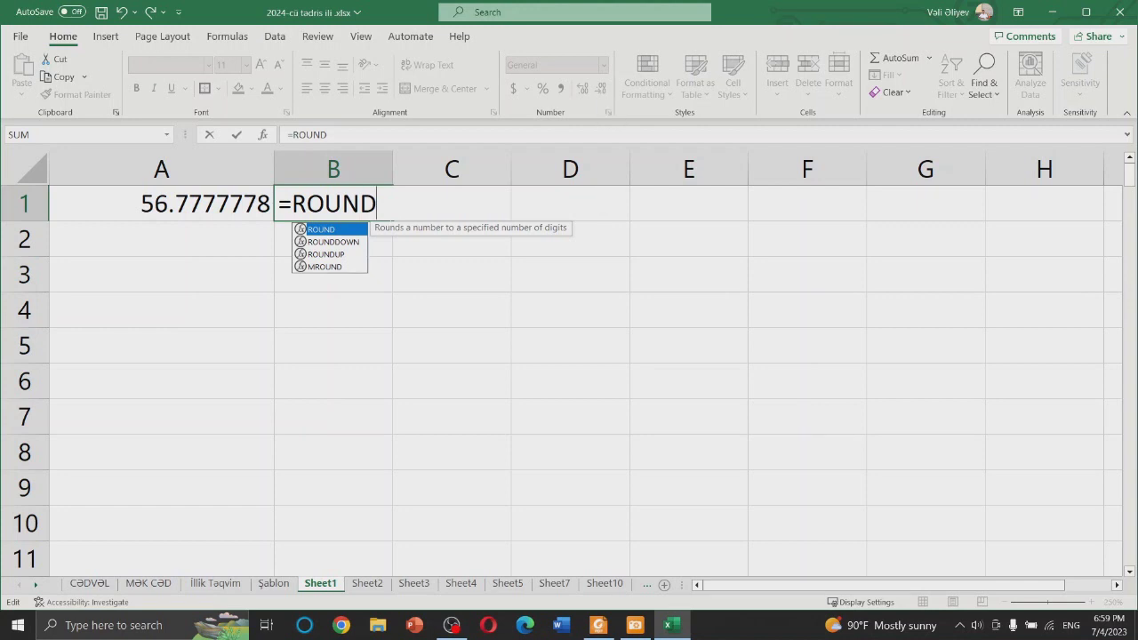
# Step: Delete the old columns A through C from Sheet1
pyautogui.hotkey('alt', 'Tab')
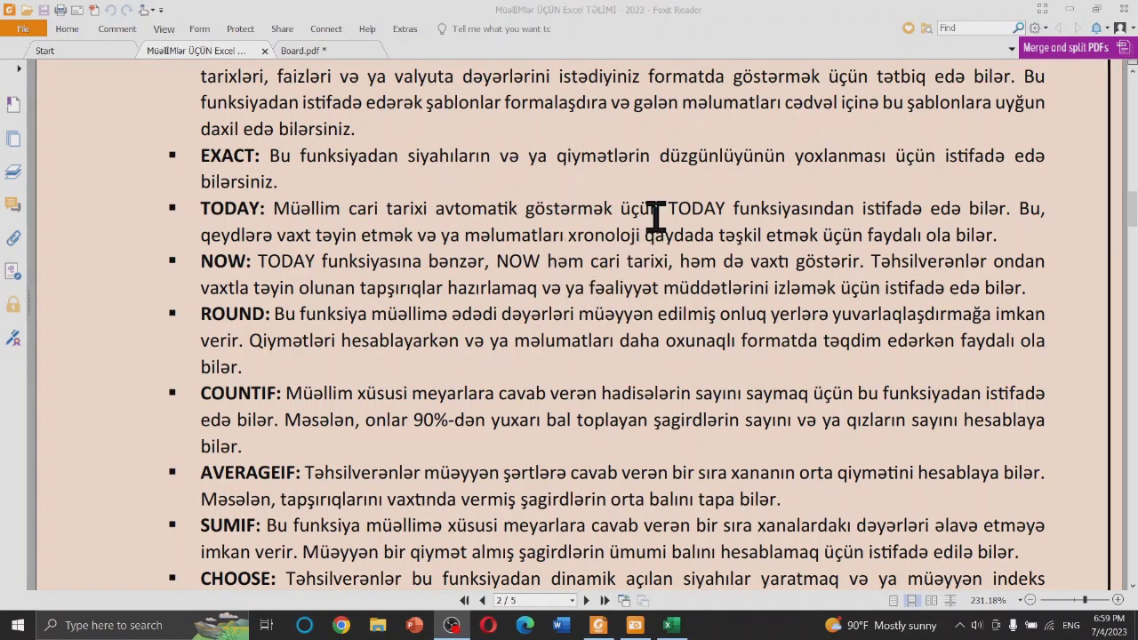
pyautogui.scroll(-1, 124, 360)
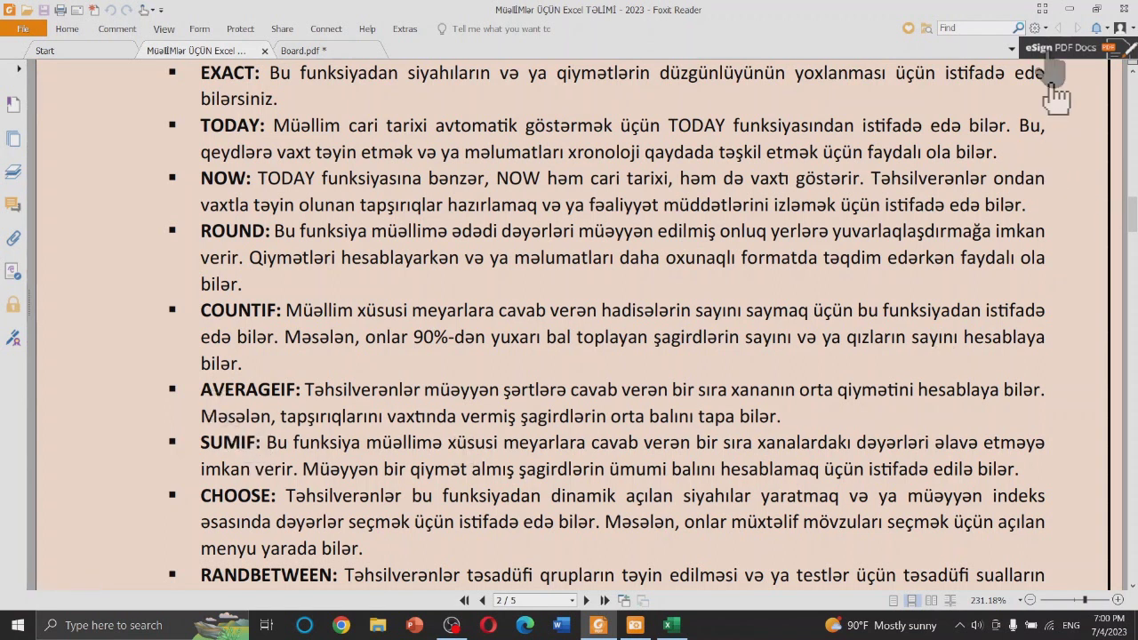
pyautogui.click(1069, 9)
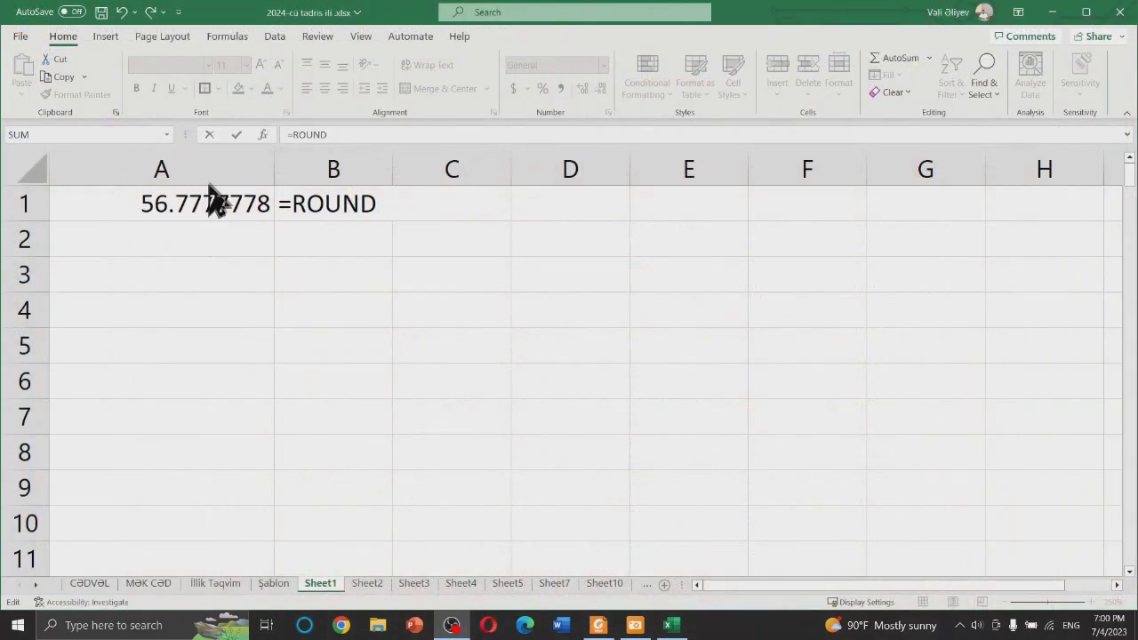
pyautogui.moveTo(175, 169); pyautogui.dragTo(350, 172)
pyautogui.rightClick(350, 171)
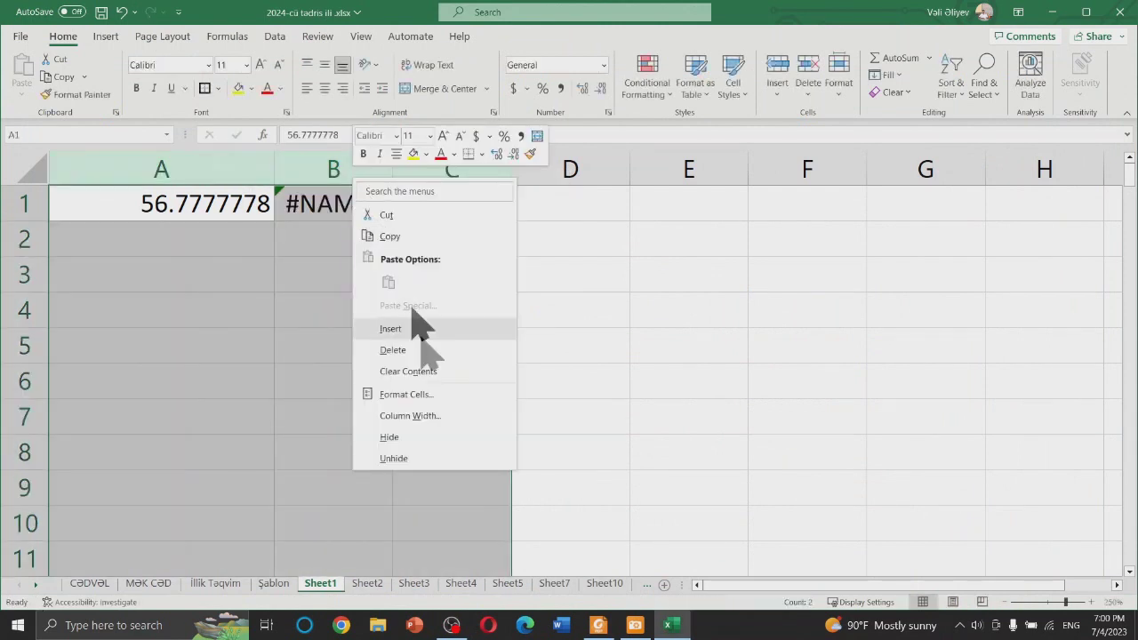
pyautogui.click(472, 348)
# Step: Enter =RANDBETWEEN(0,100) in A1 and fill it down to A10
pyautogui.click(153, 227)
pyautogui.click(153, 206)
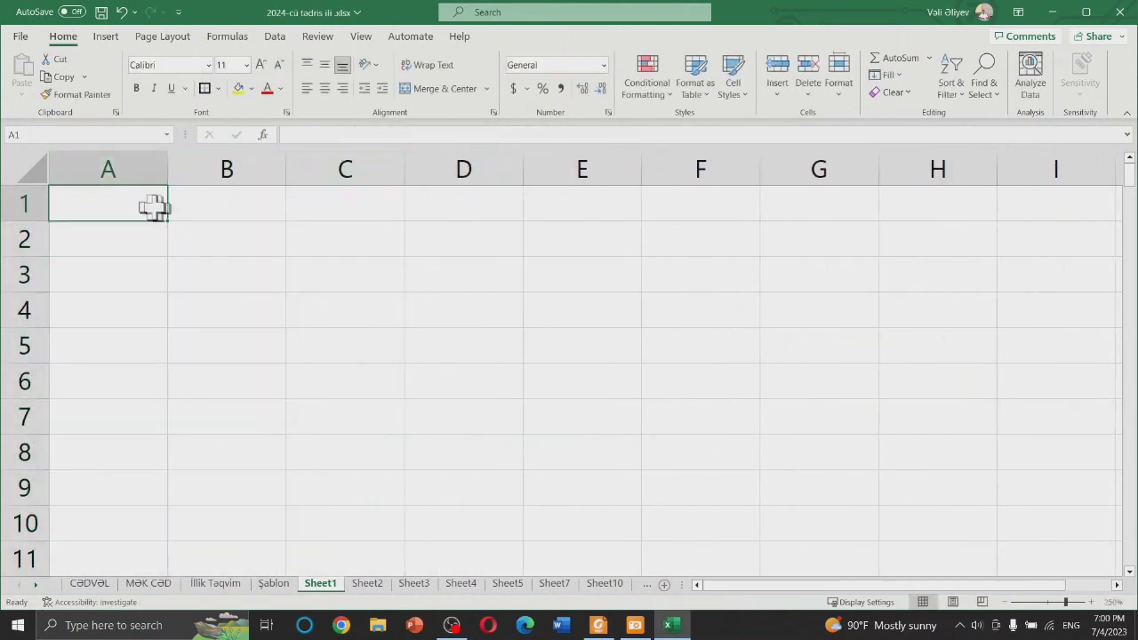
pyautogui.write('=')
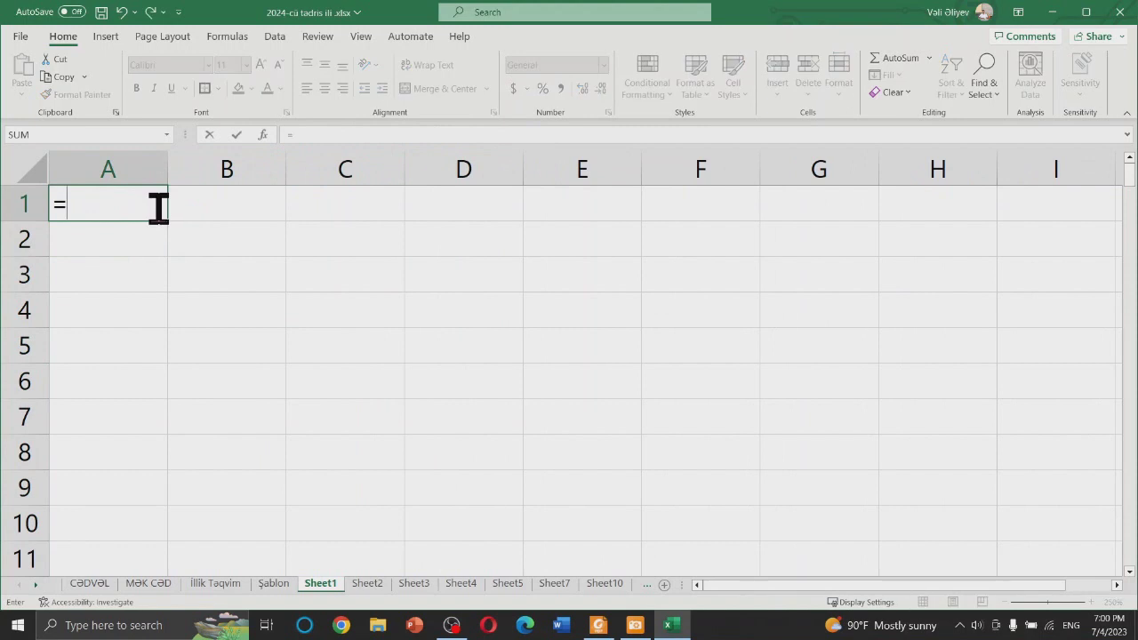
pyautogui.write('RA')
pyautogui.press('Down')
pyautogui.press('Down')
pyautogui.press('Down')
pyautogui.press('Tab')
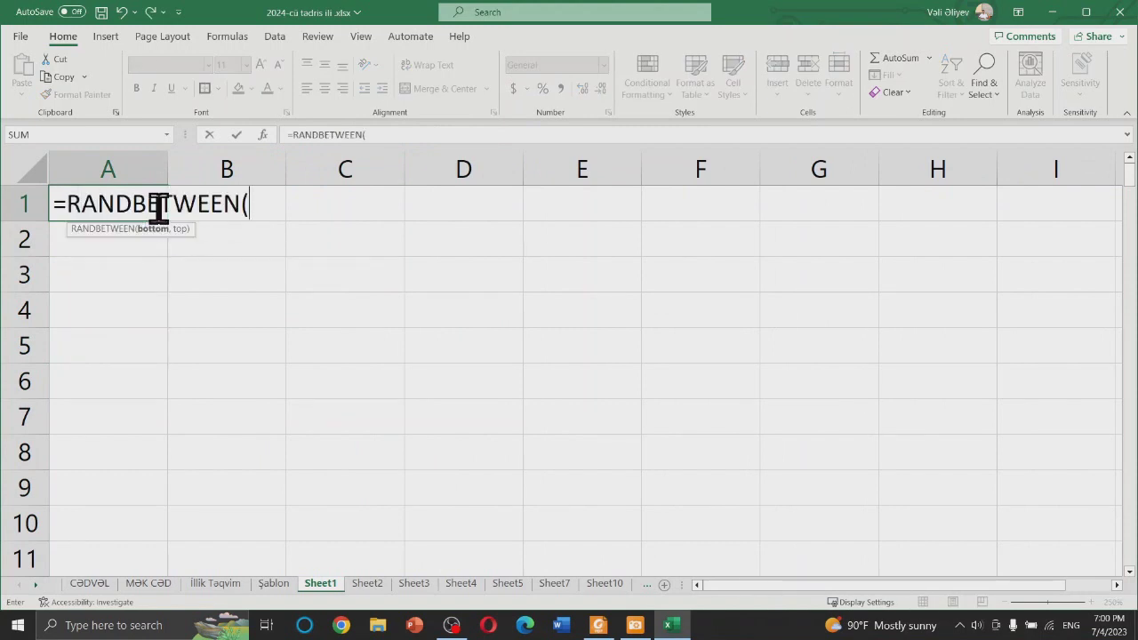
pyautogui.write('0,100')
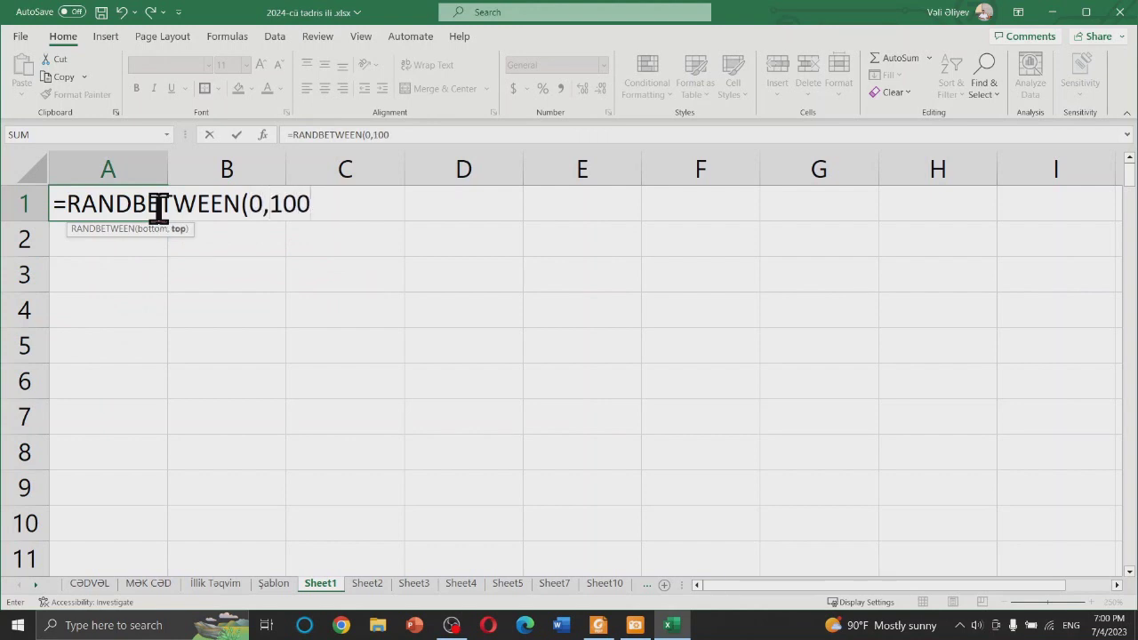
pyautogui.write(')')
pyautogui.press('Return')
pyautogui.click(161, 212)
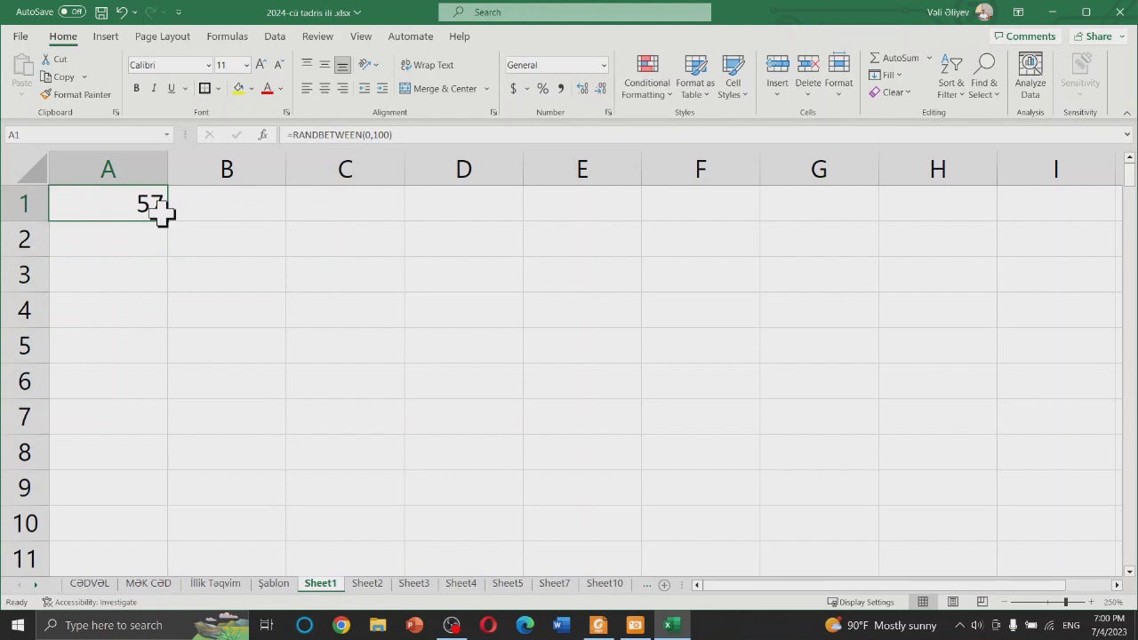
pyautogui.moveTo(168, 221); pyautogui.dragTo(133, 524)
pyautogui.click(207, 400)
pyautogui.click(267, 215)
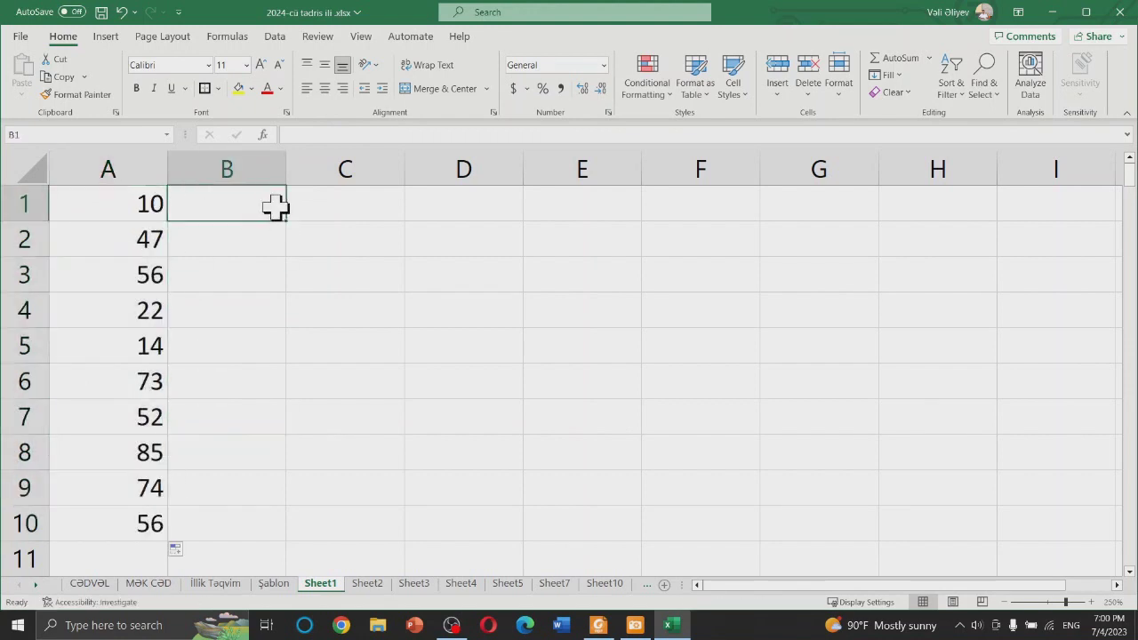
# Step: Widen column C and label C1 as 'COUNTIF:'
pyautogui.click(391, 200)
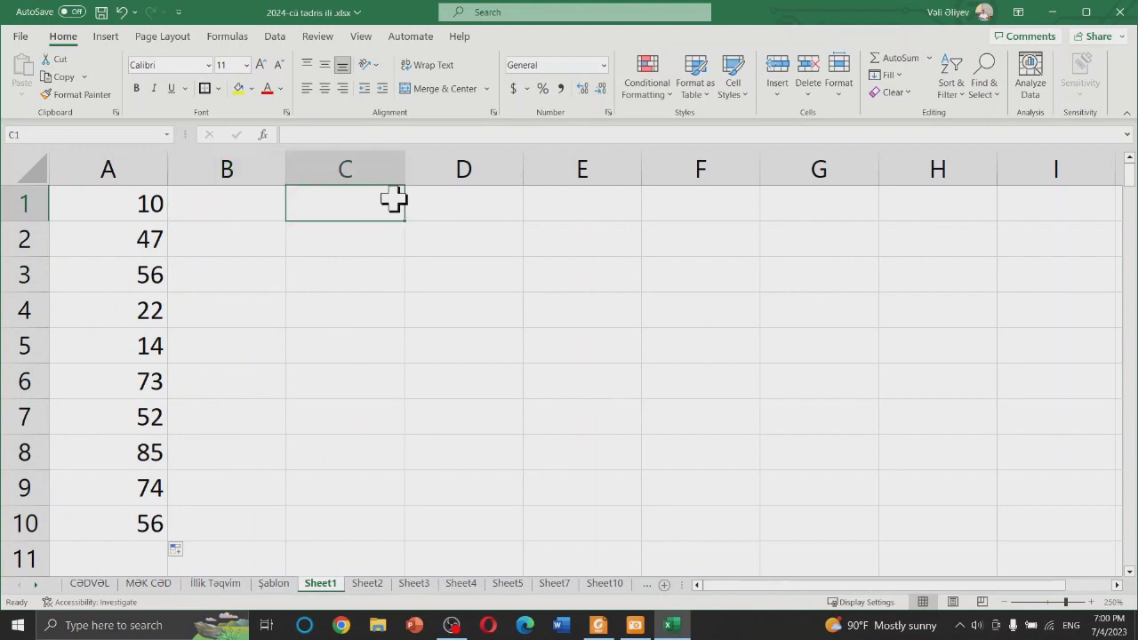
pyautogui.click(610, 628)
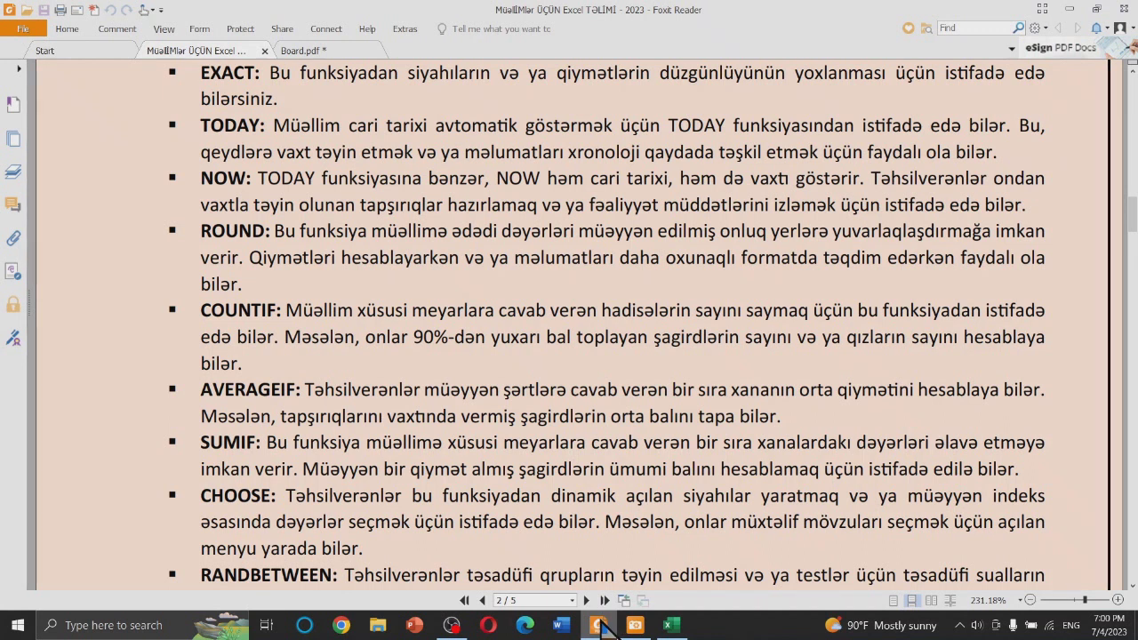
pyautogui.click(601, 628)
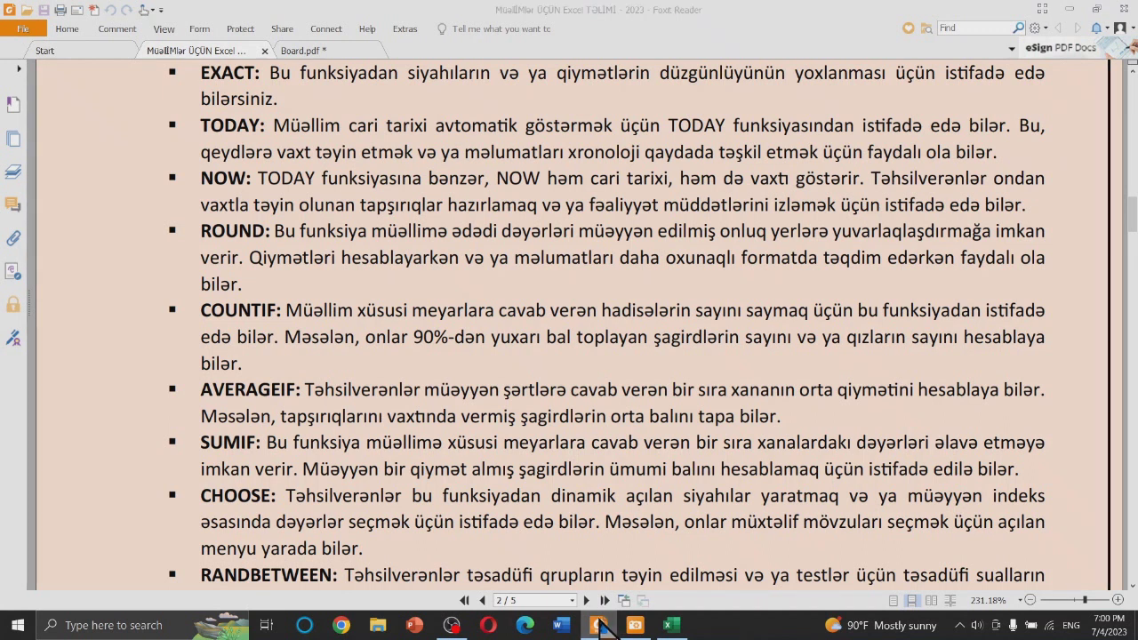
pyautogui.moveTo(406, 169); pyautogui.dragTo(463, 169)
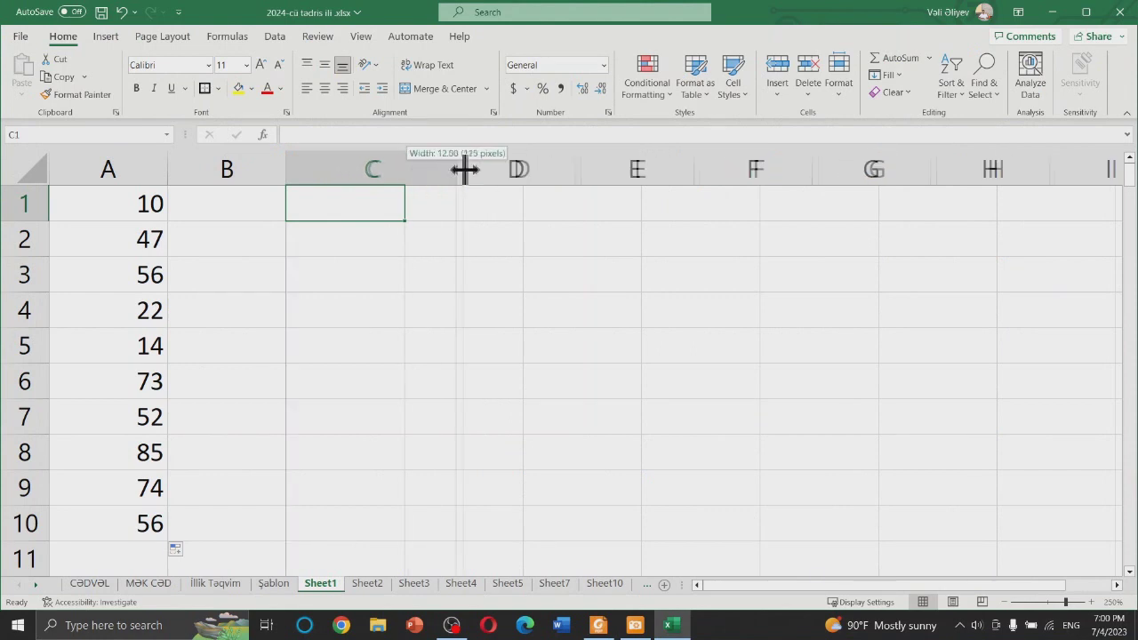
pyautogui.doubleClick(372, 203)
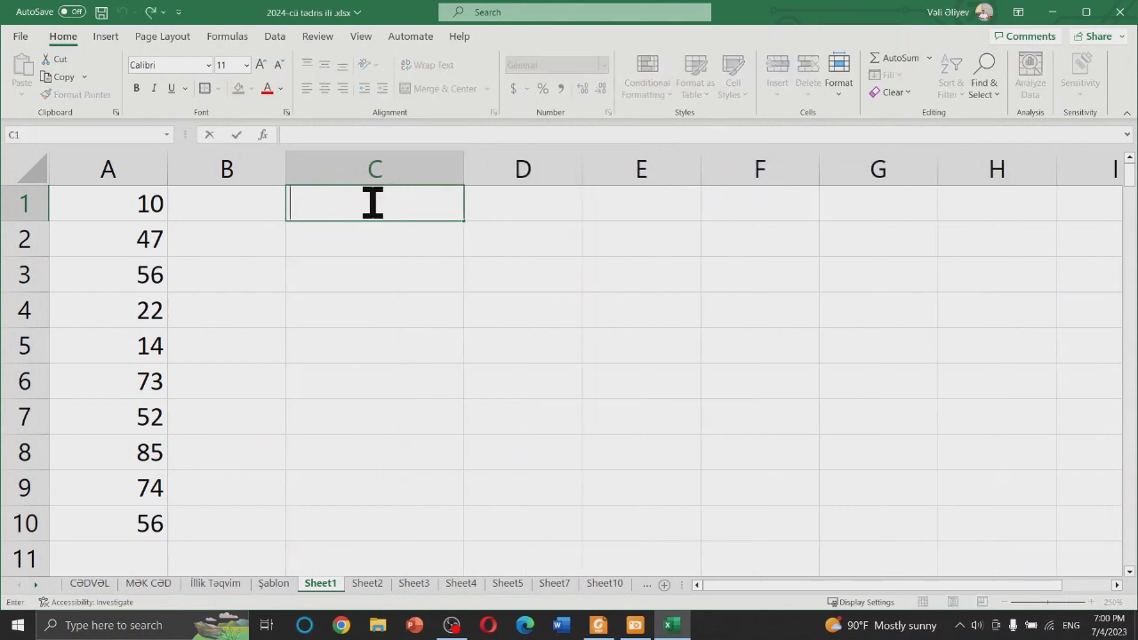
pyautogui.write('COUNTIF')
pyautogui.press('BackSpace')
pyautogui.press('BackSpace')
pyautogui.write('IF%')
pyautogui.press('BackSpace')
pyautogui.write('^')
pyautogui.press('BackSpace')
pyautogui.write(':')
pyautogui.press('Return')
pyautogui.write('aVARAGEIF:')
# Step: Label C2 as 'AVERAGEIF:' and C3 as 'SUMIF:'
pyautogui.press('BackSpace')
pyautogui.press('BackSpace')
pyautogui.press('BackSpace')
pyautogui.press('BackSpace')
pyautogui.press('BackSpace')
pyautogui.press('BackSpace')
pyautogui.press('BackSpace')
pyautogui.press('BackSpace')
pyautogui.press('BackSpace')
pyautogui.press('BackSpace')
pyautogui.write('aVARAGE')
pyautogui.press('BackSpace')
pyautogui.press('BackSpace')
pyautogui.press('BackSpace')
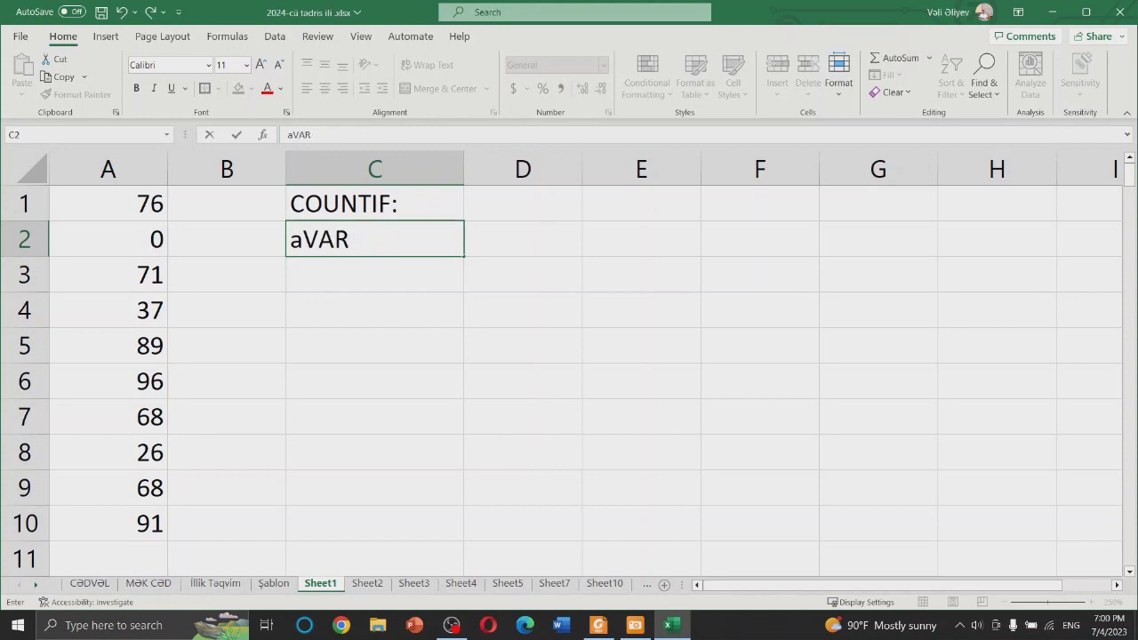
pyautogui.press('BackSpace')
pyautogui.press('BackSpace')
pyautogui.press('BackSpace')
pyautogui.press('BackSpace')
pyautogui.write('AVA')
pyautogui.press('BackSpace')
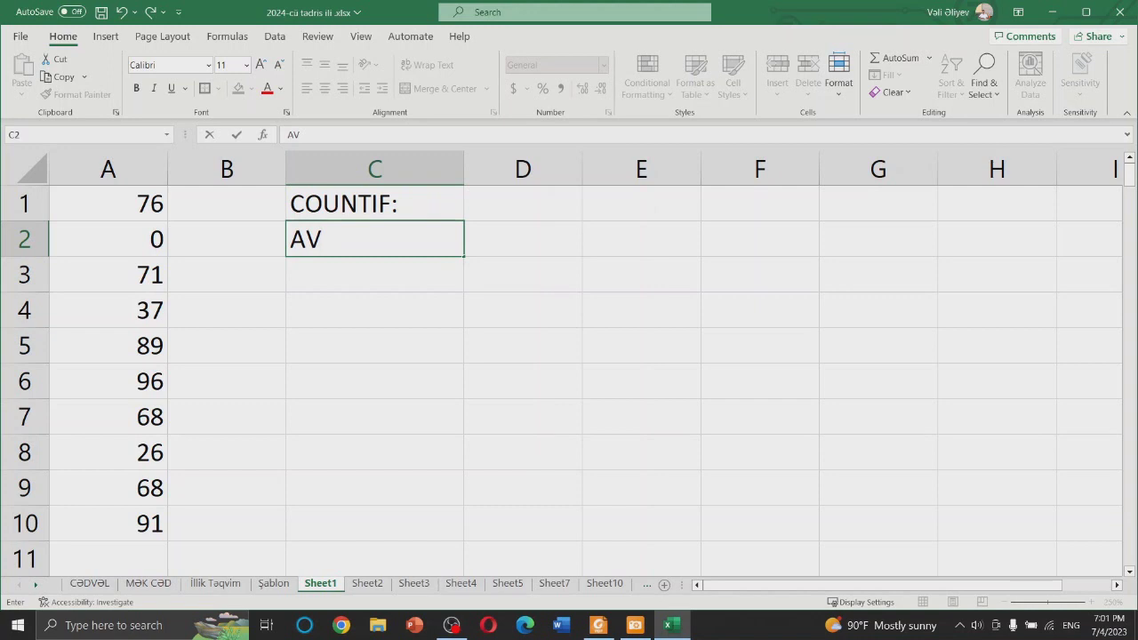
pyautogui.write('ERAGEIF')
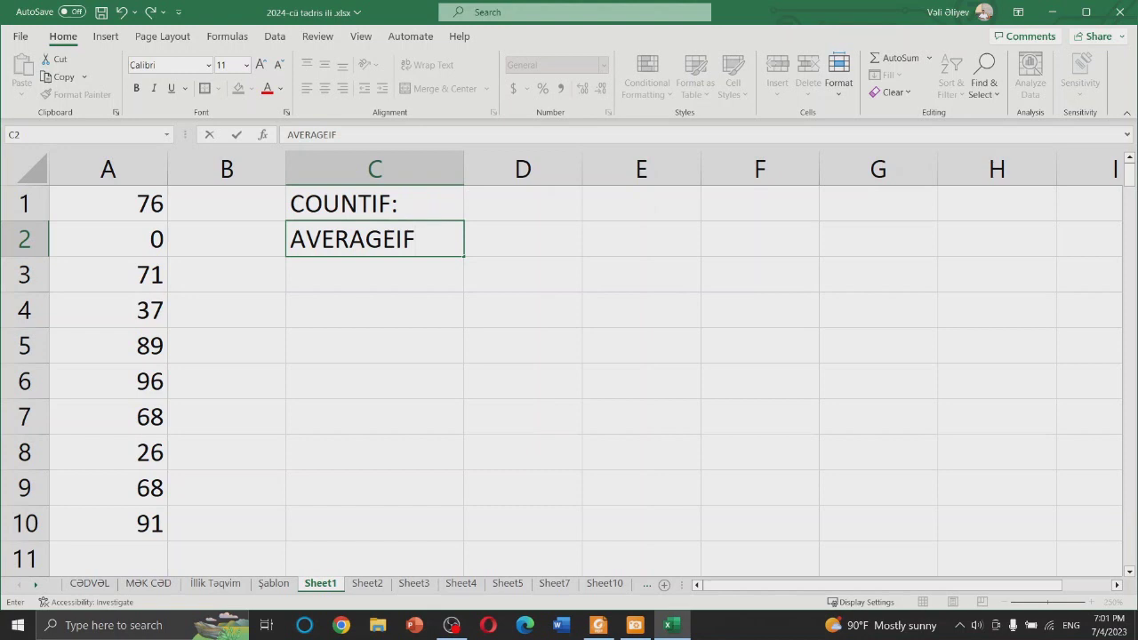
pyautogui.write(':')
pyautogui.press('Return')
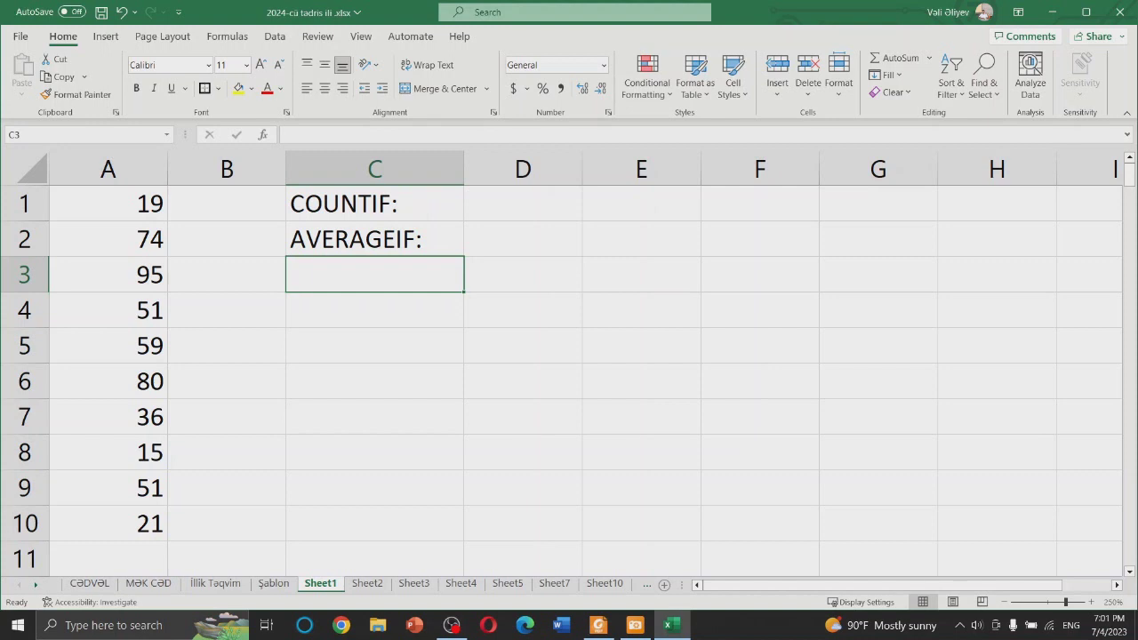
pyautogui.write('SUMIF')
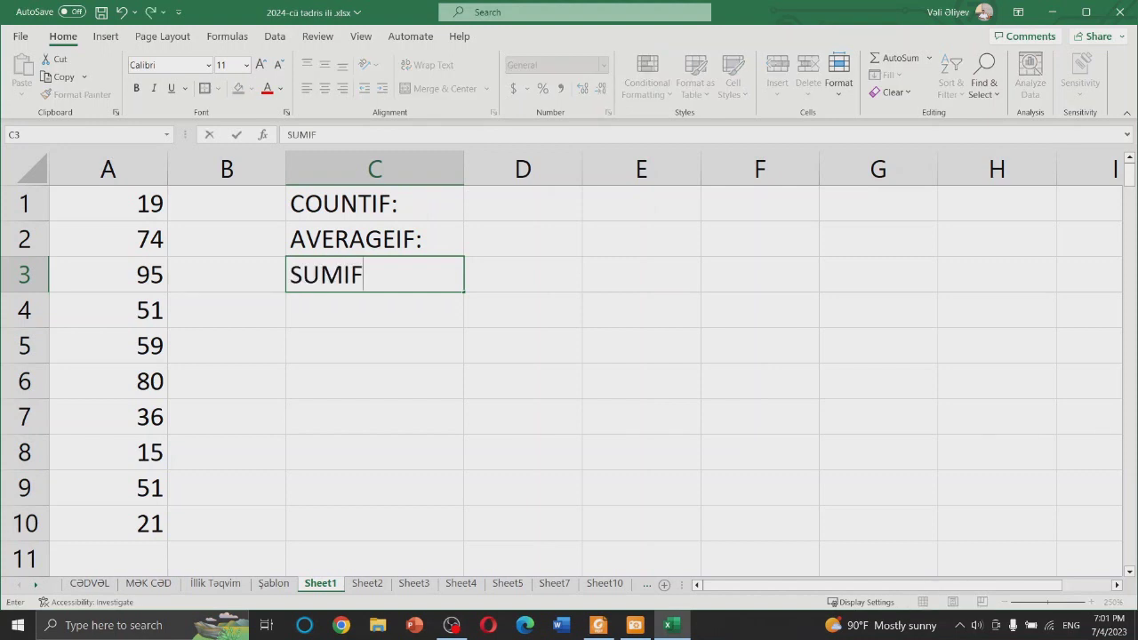
pyautogui.write('"')
pyautogui.press('BackSpace')
pyautogui.write(':')
pyautogui.press('Return')
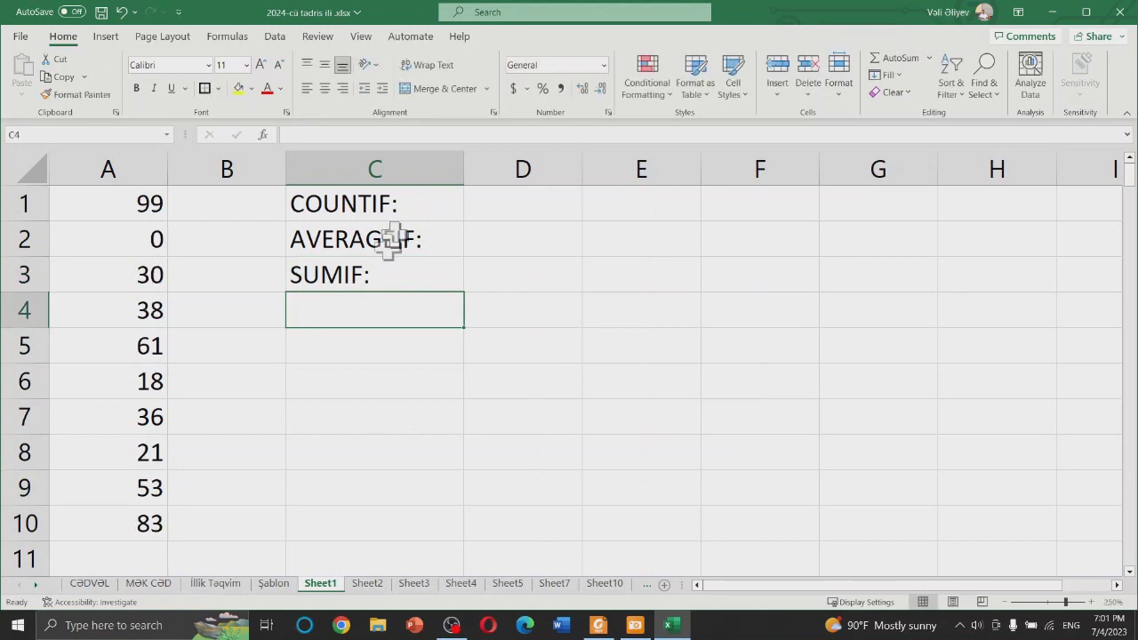
# Step: Enter =COUNTIF(A1:A10,B1) in D1, which returns 0 while B1 is empty
pyautogui.click(537, 204)
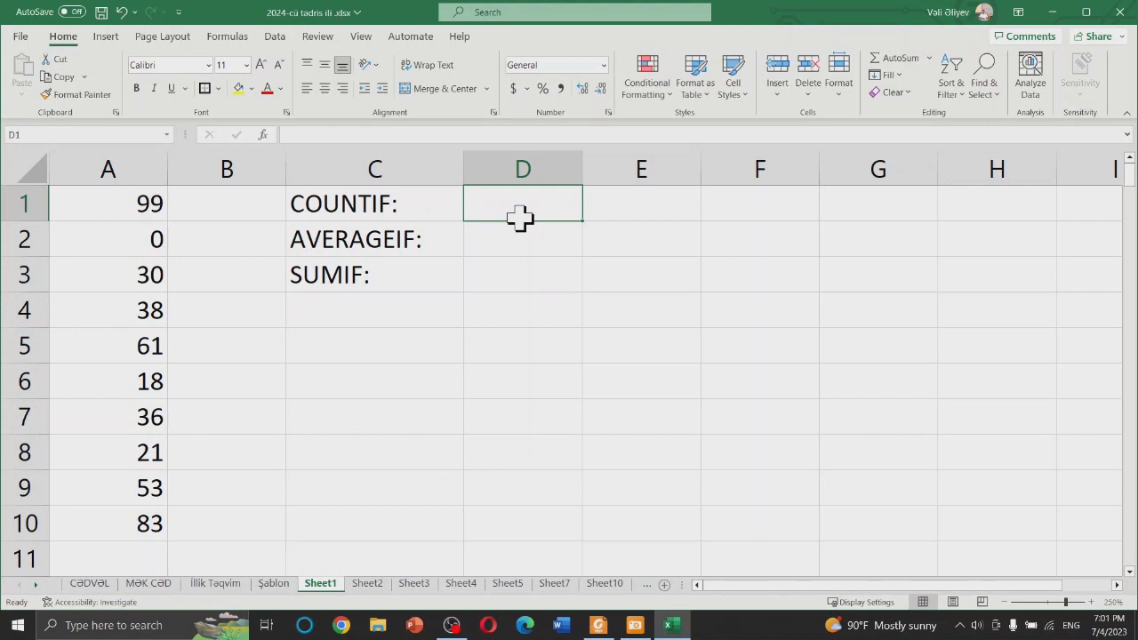
pyautogui.write('=c')
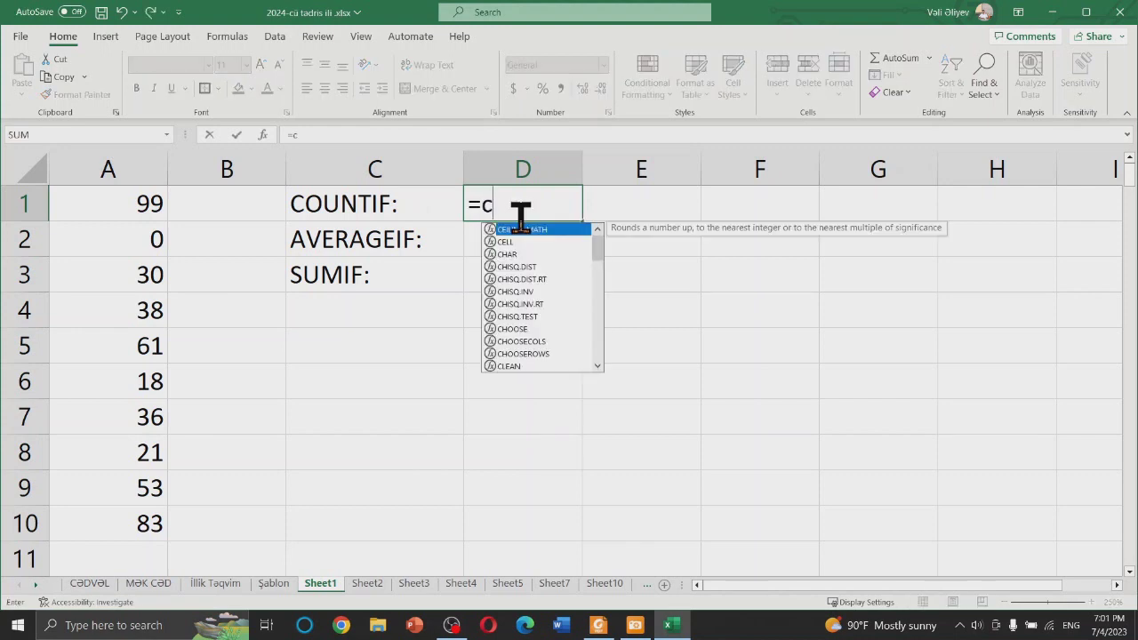
pyautogui.write('ou')
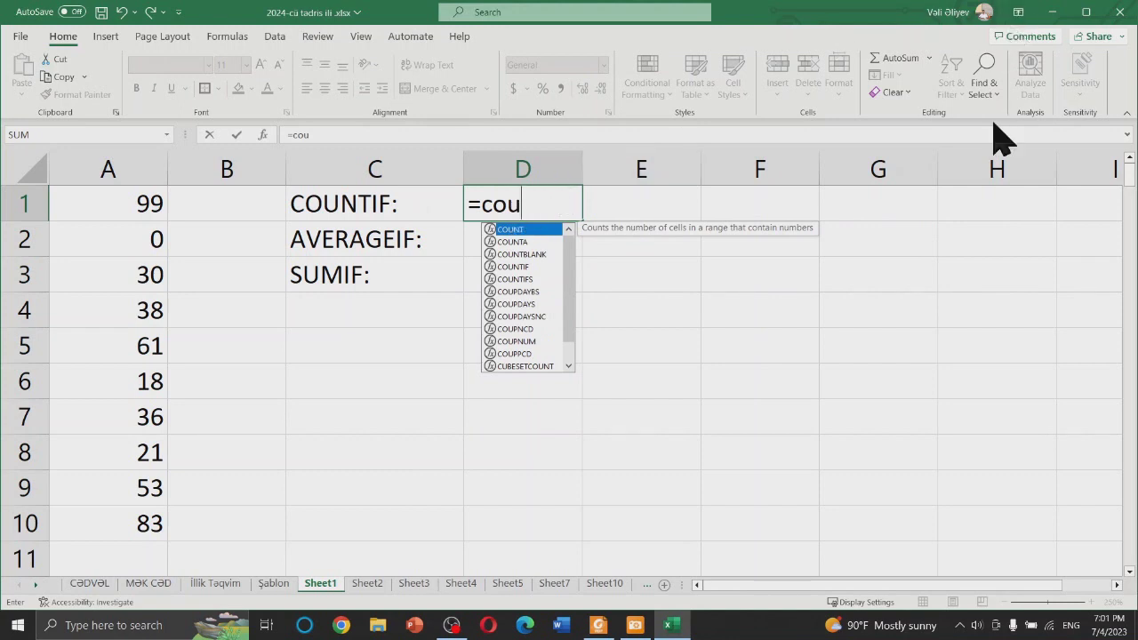
pyautogui.press('Down')
pyautogui.press('Down')
pyautogui.press('Down')
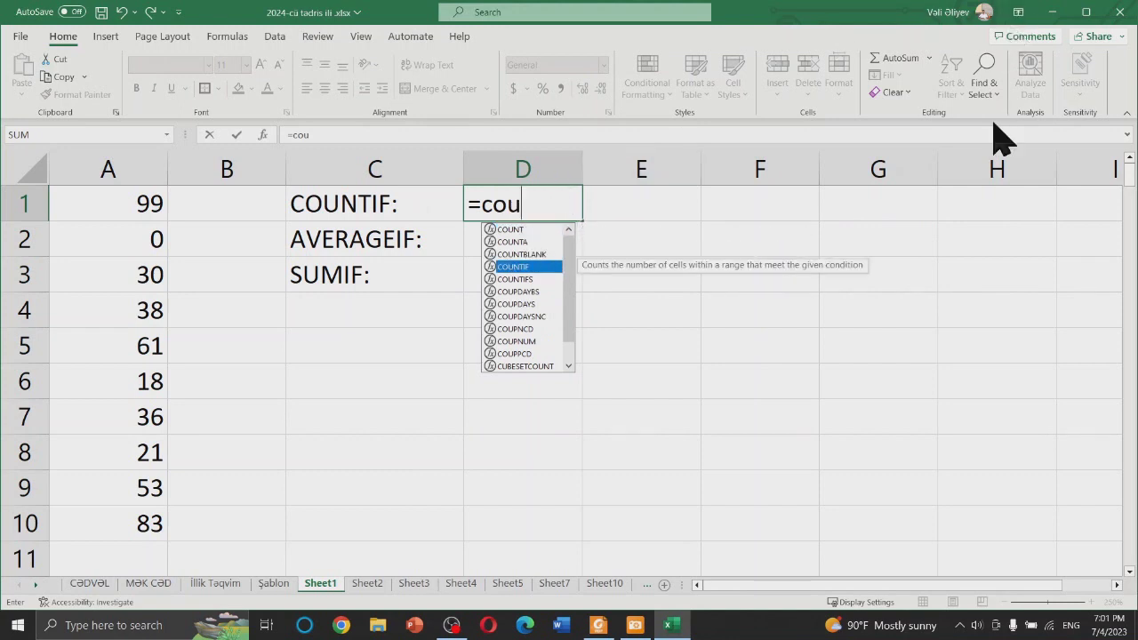
pyautogui.press('Tab')
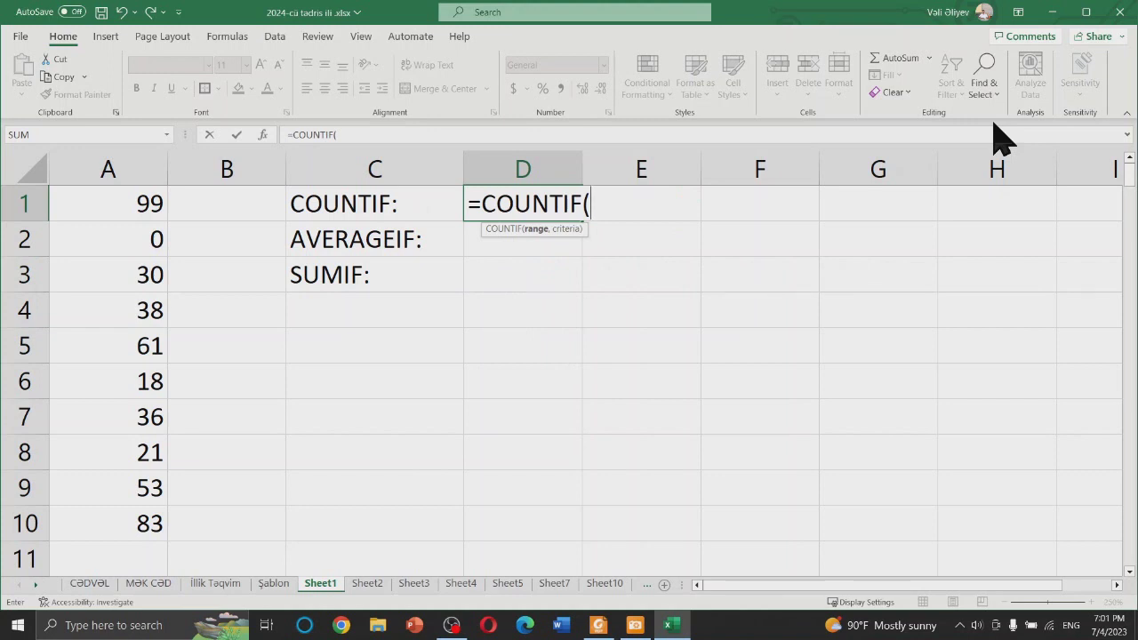
pyautogui.moveTo(122, 203); pyautogui.dragTo(140, 524)
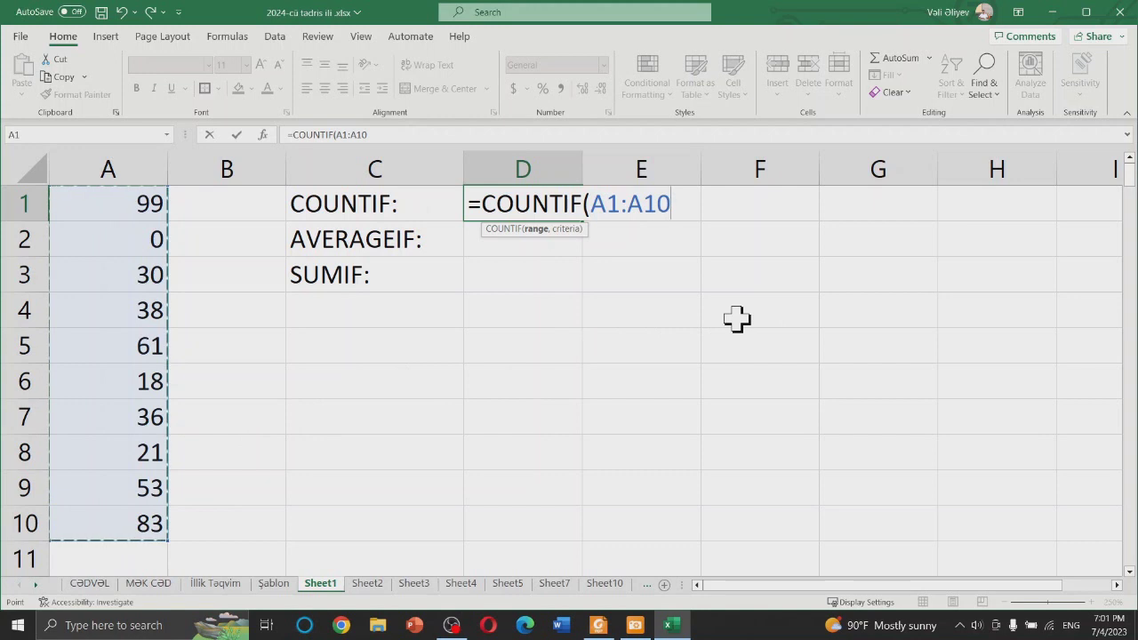
pyautogui.write(',')
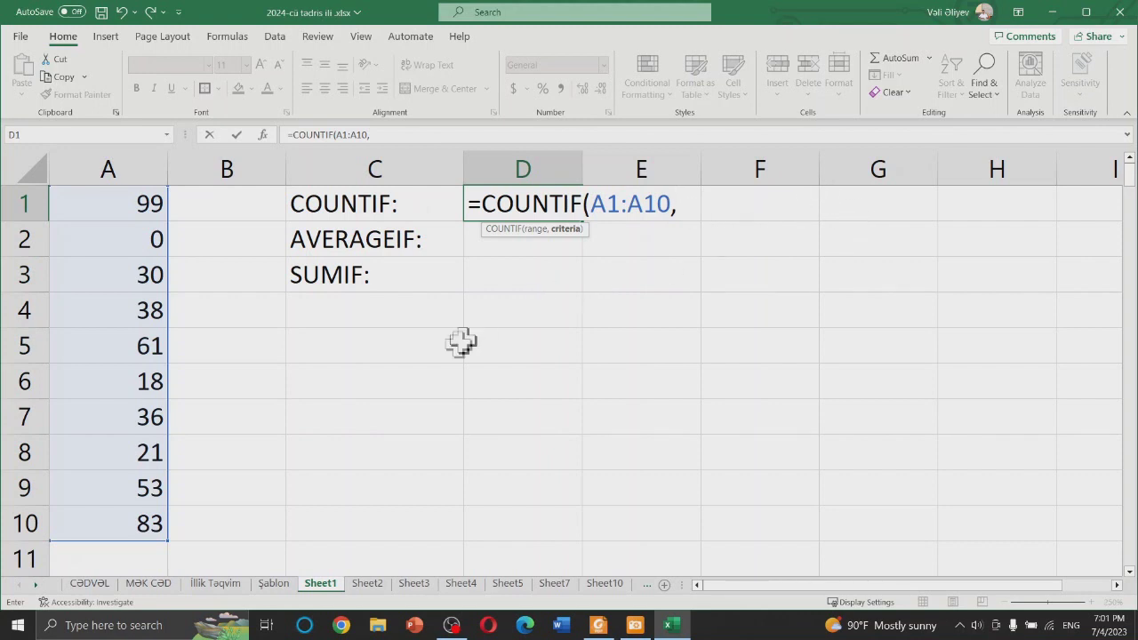
pyautogui.click(240, 206)
pyautogui.write(')')
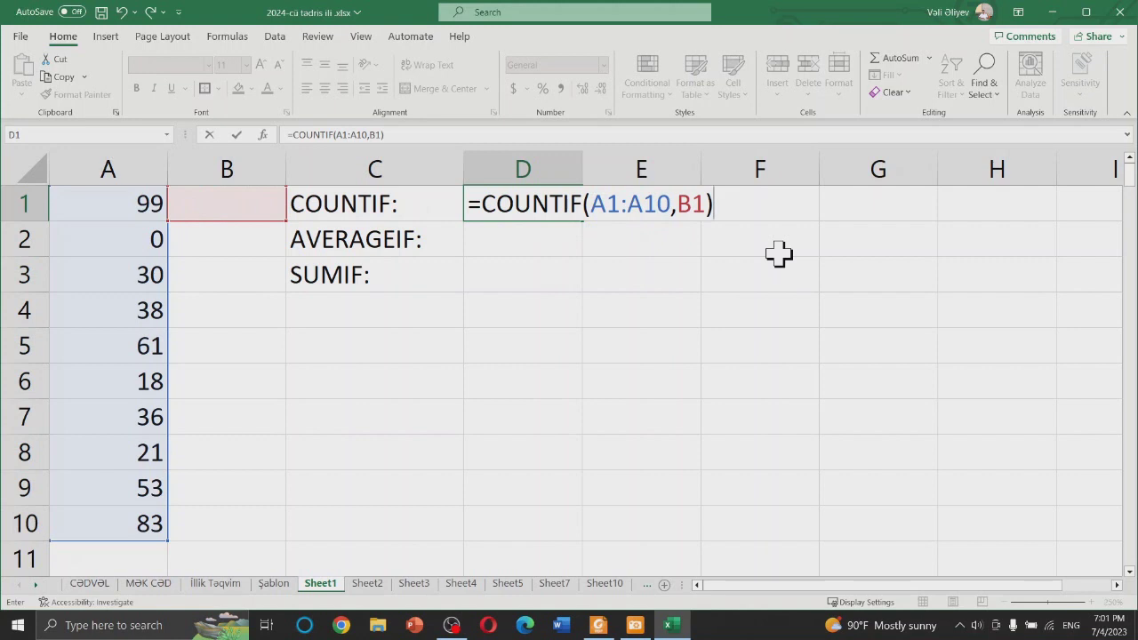
pyautogui.press('Return')
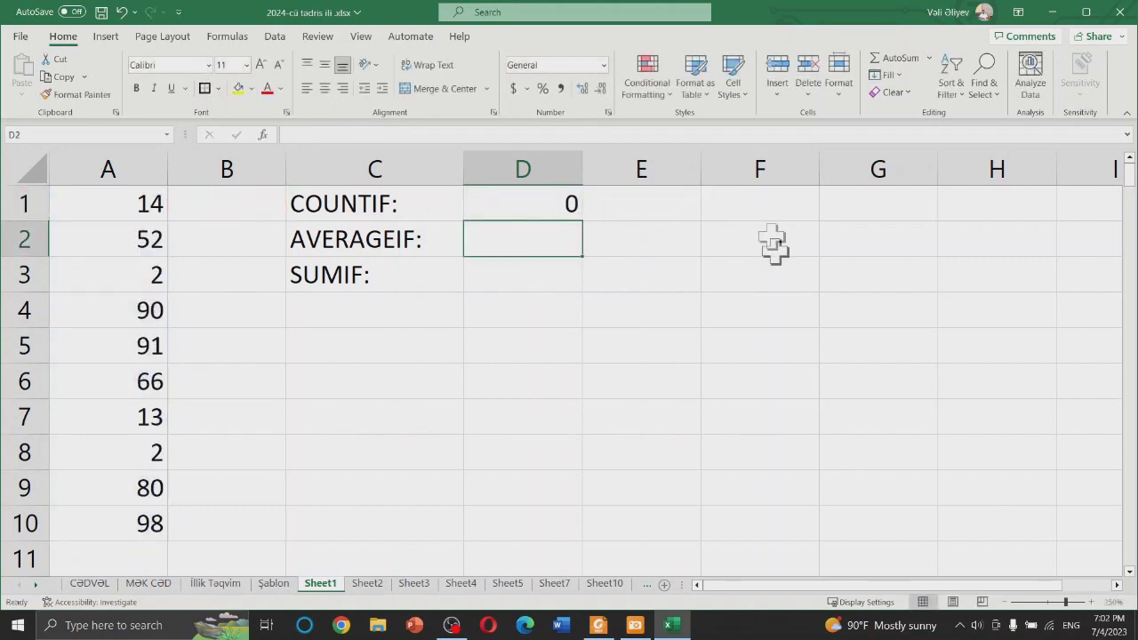
# Step: Try >90, >80 and >20 as the count condition in B1, watching D1 update
pyautogui.click(243, 211)
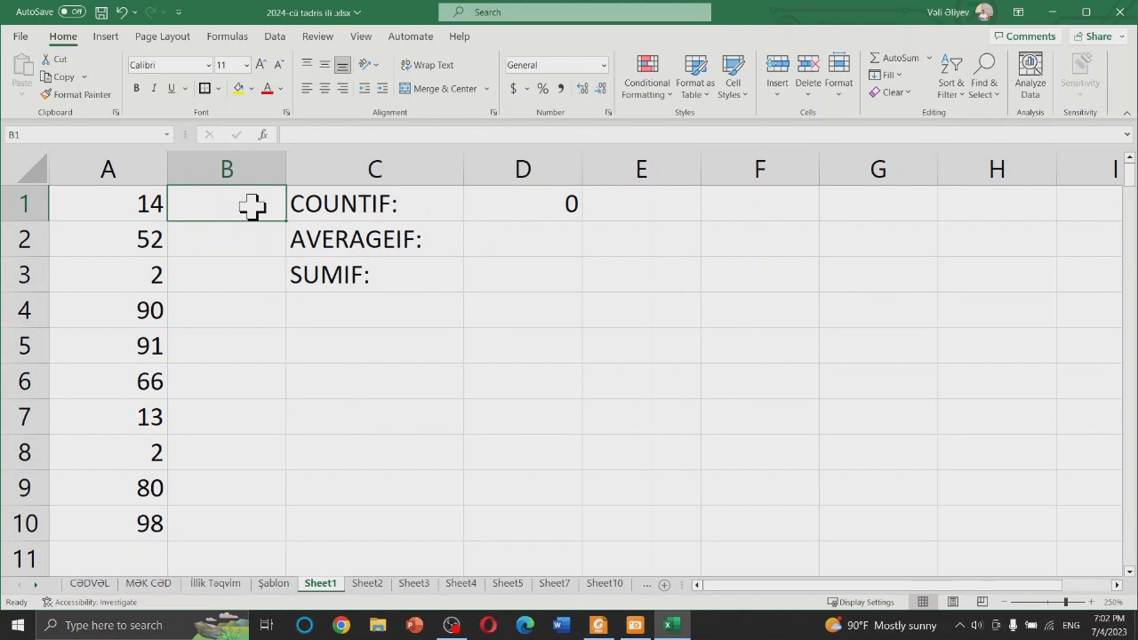
pyautogui.write('>90')
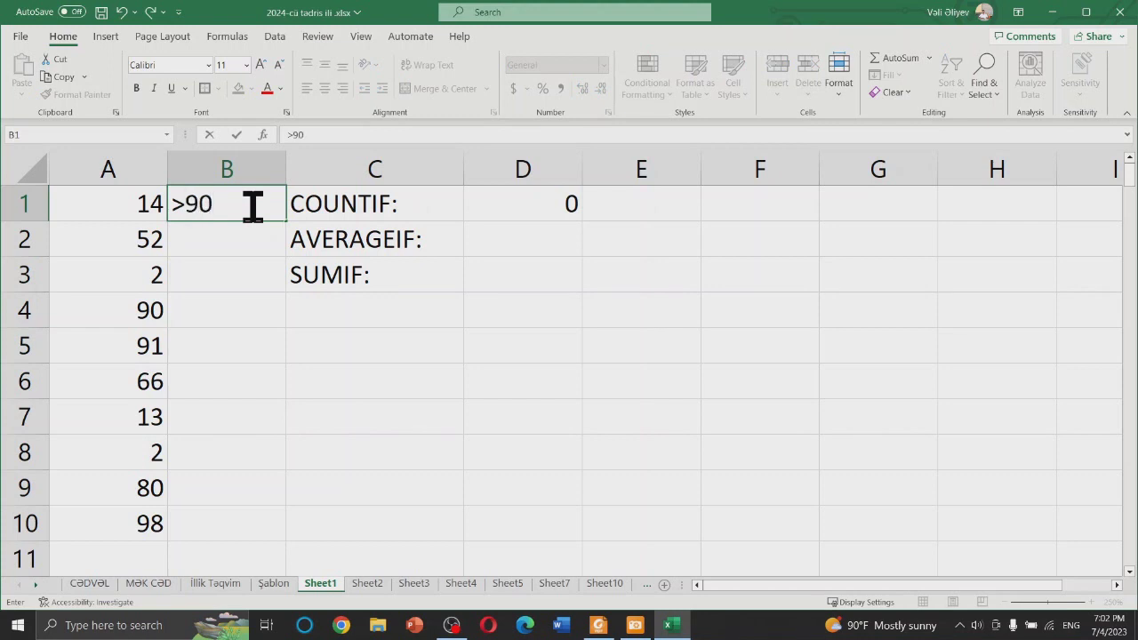
pyautogui.press('Return')
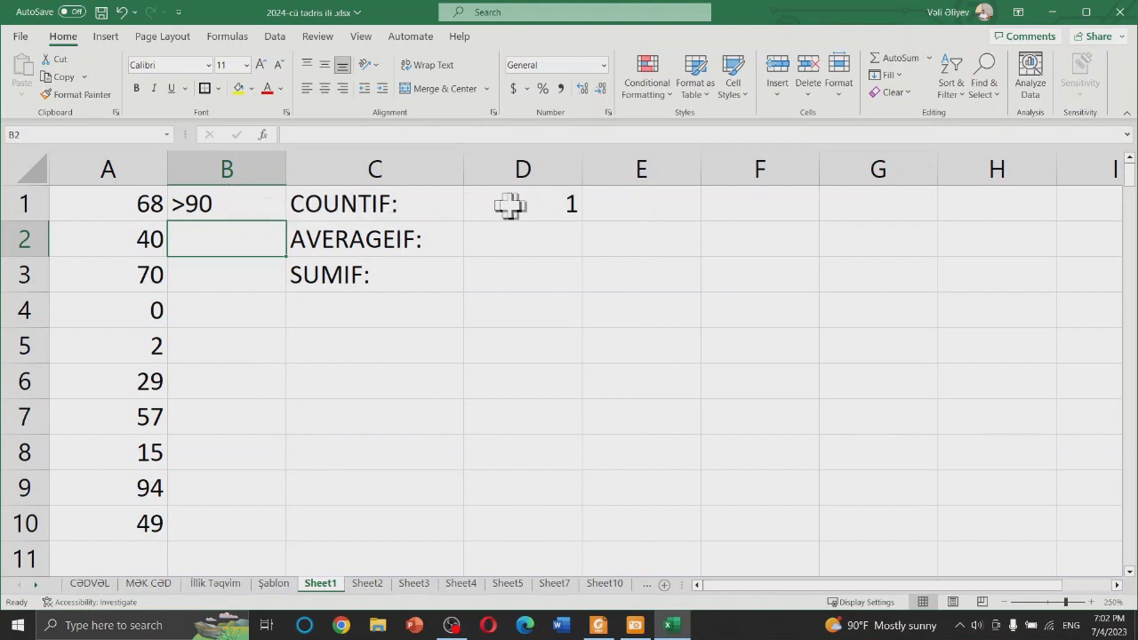
pyautogui.doubleClick(255, 201)
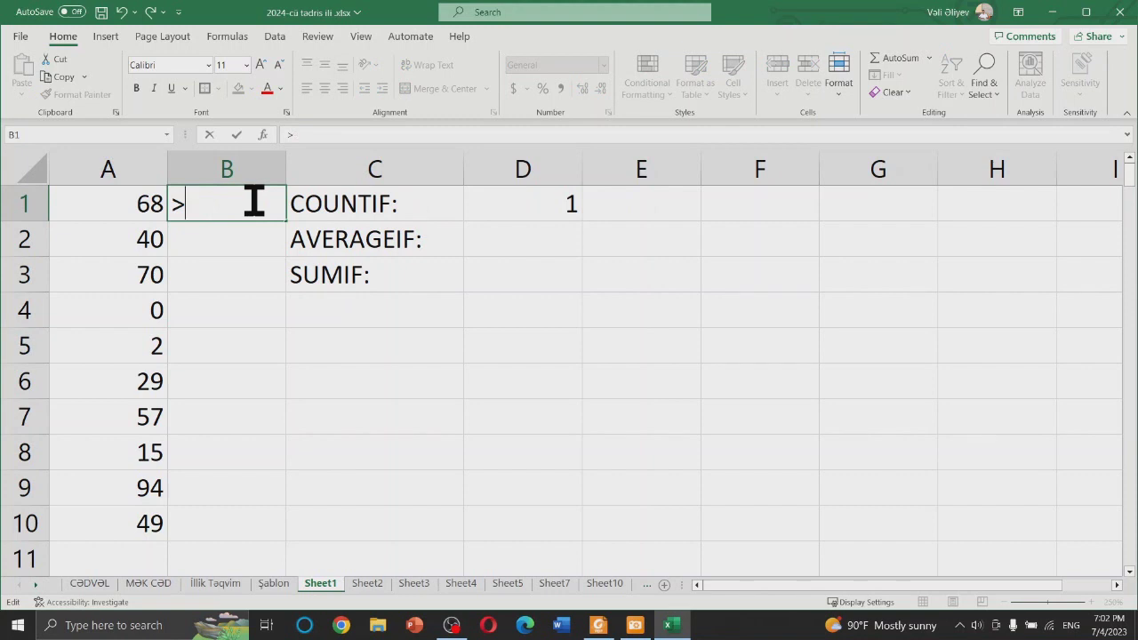
pyautogui.write('80')
pyautogui.press('Return')
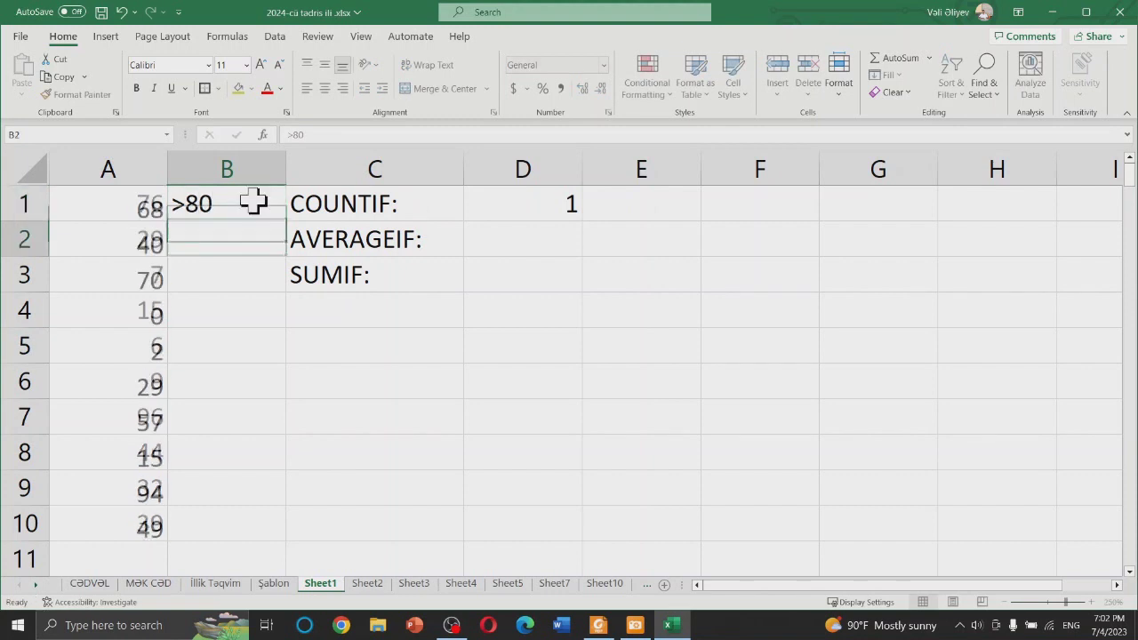
pyautogui.doubleClick(253, 201)
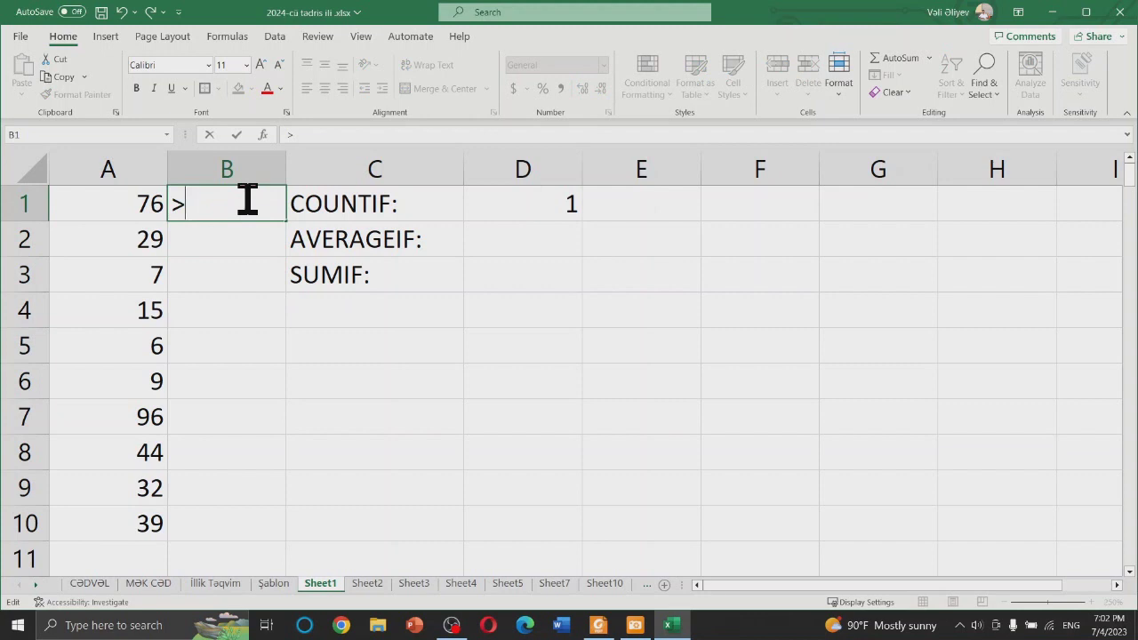
pyautogui.write('20')
pyautogui.press('Return')
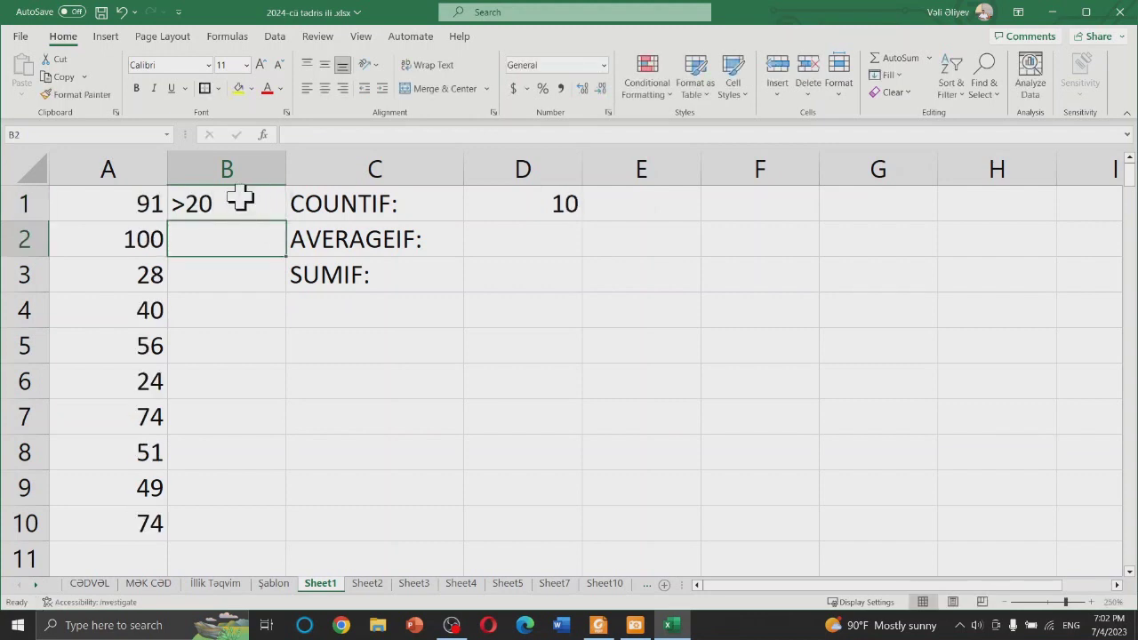
# Step: Change B1's condition to >10 so D1 reports a count of 9
pyautogui.click(241, 201)
pyautogui.doubleClick(242, 202)
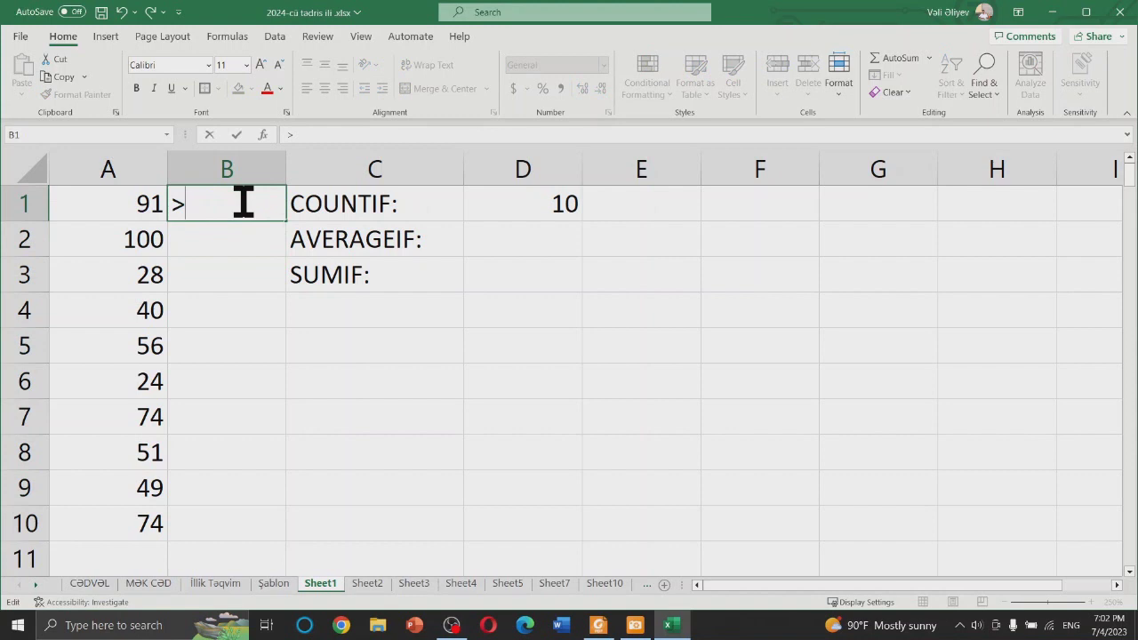
pyautogui.write('10')
pyautogui.press('Return')
pyautogui.click(434, 336)
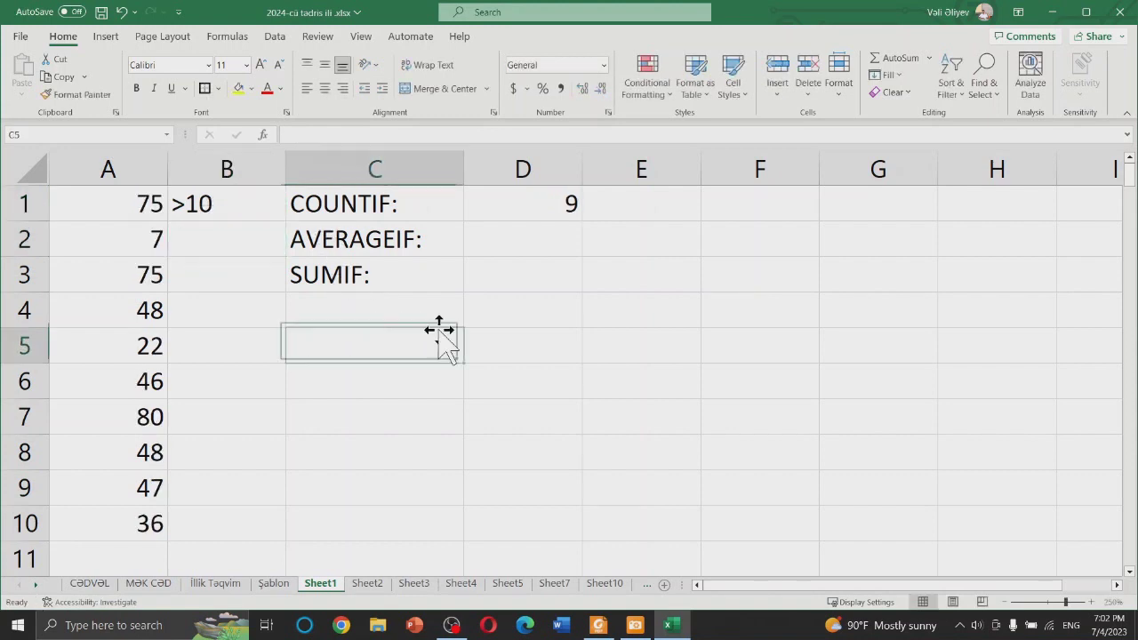
pyautogui.click(368, 201)
pyautogui.click(254, 204)
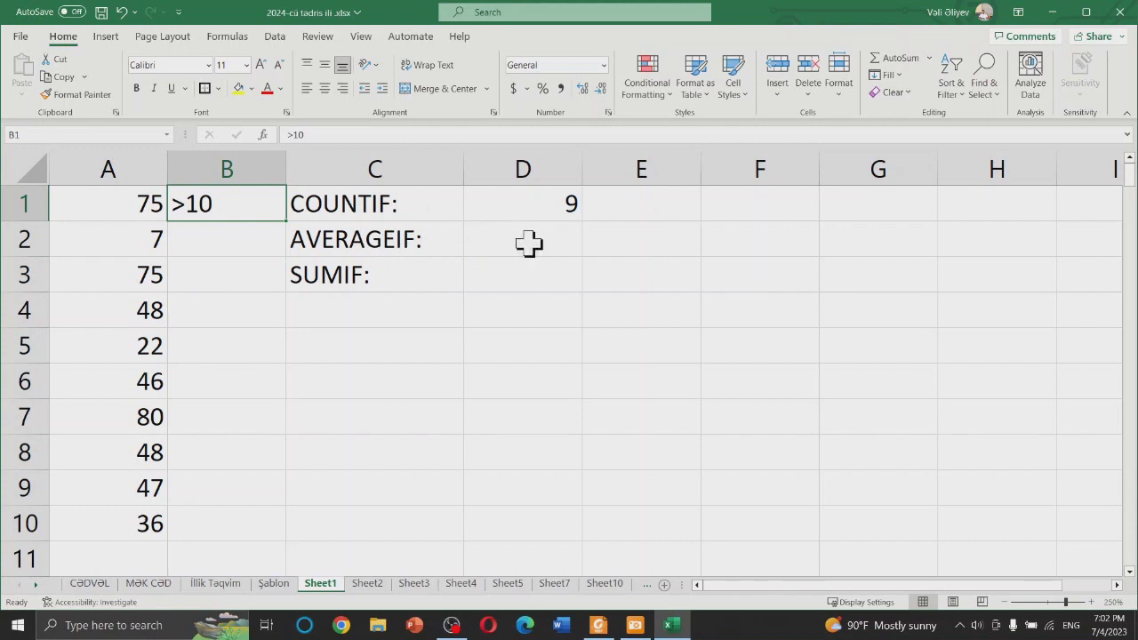
pyautogui.doubleClick(546, 239)
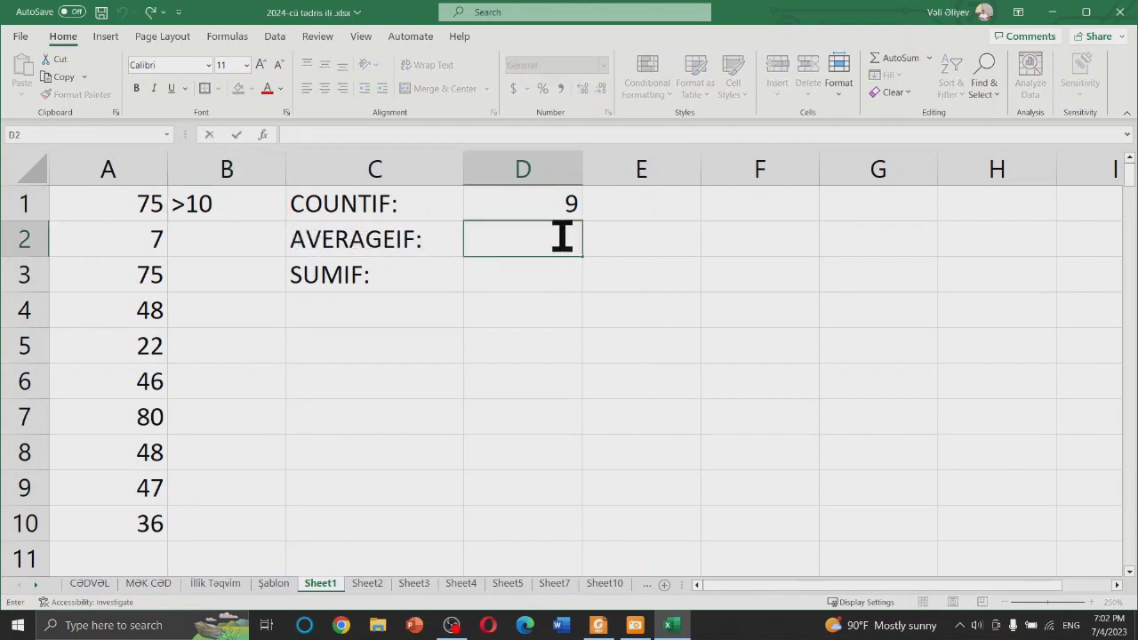
pyautogui.write('=a')
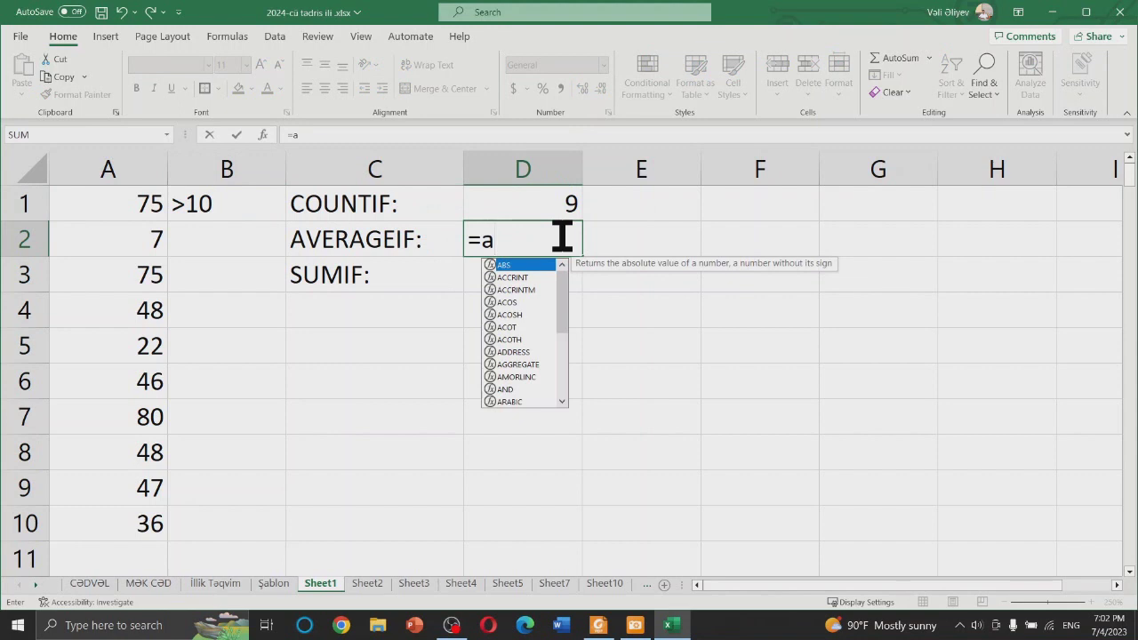
pyautogui.write('v')
# Step: Complete =AVERAGEIF(A1:A10,B2) in D2, which shows #DIV/0! while B2 is empty
pyautogui.press('Down')
pyautogui.press('Down')
pyautogui.press('Down')
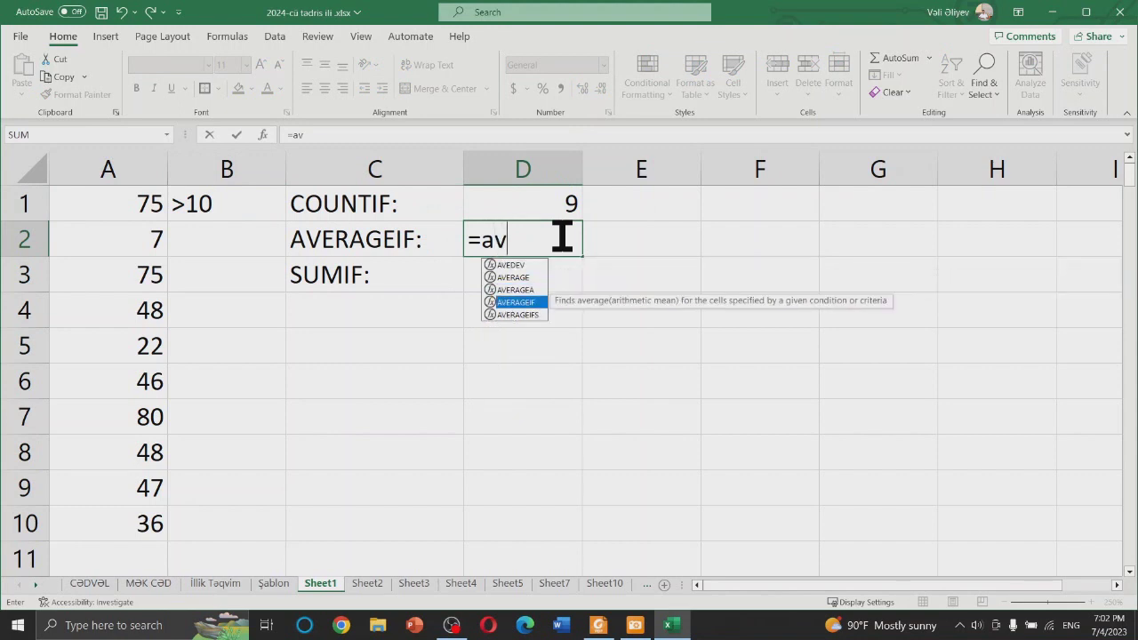
pyautogui.press('Tab')
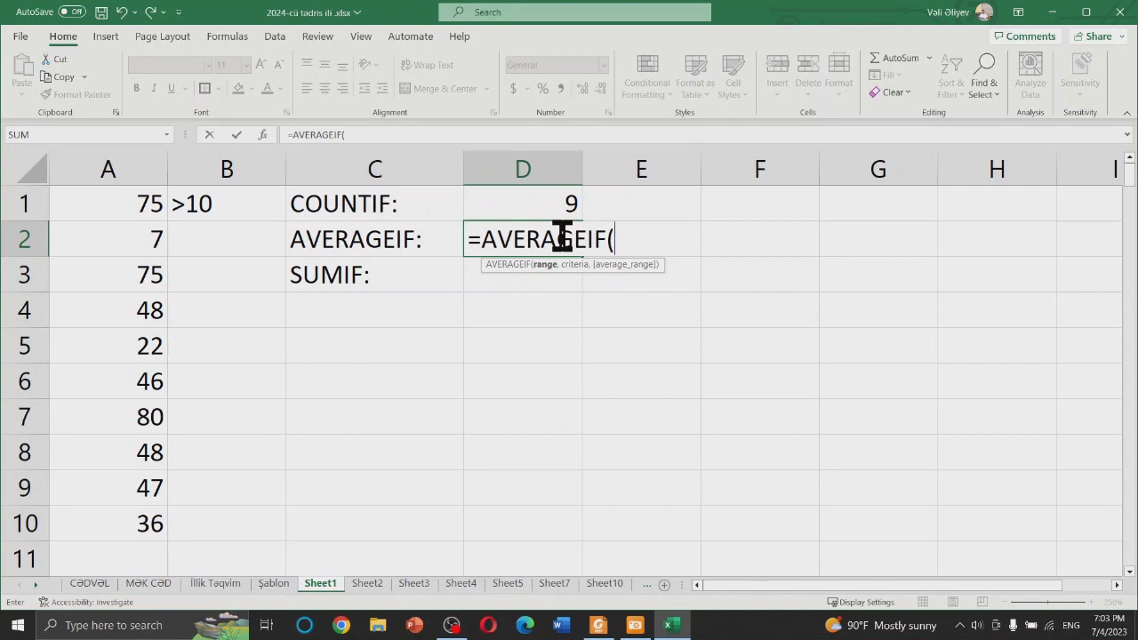
pyautogui.moveTo(125, 204); pyautogui.dragTo(146, 522)
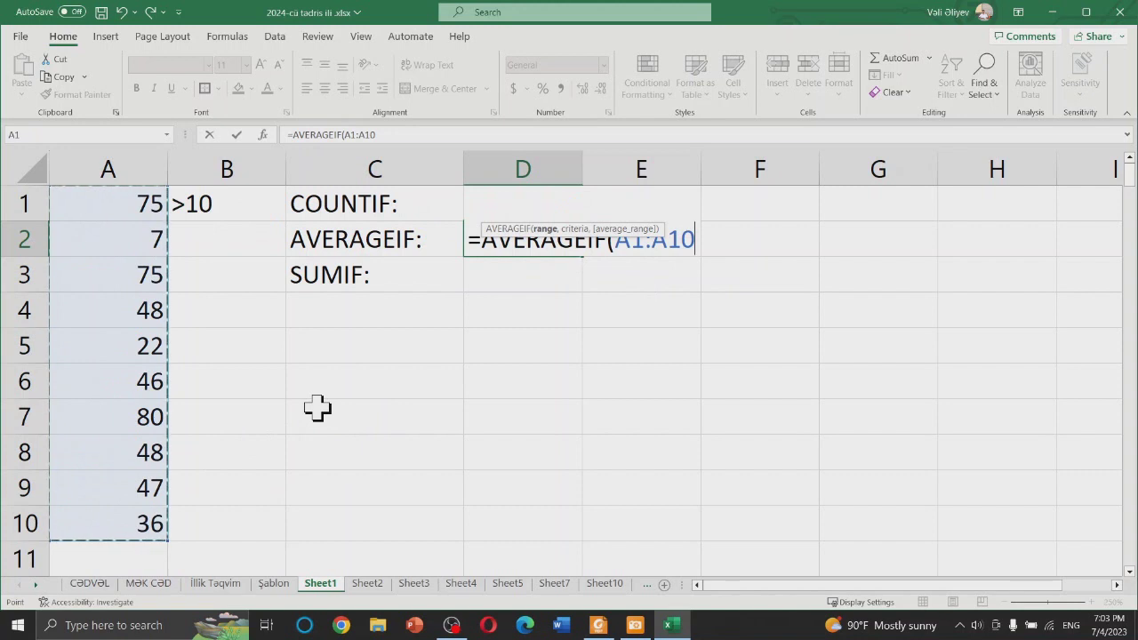
pyautogui.write(',')
pyautogui.click(233, 236)
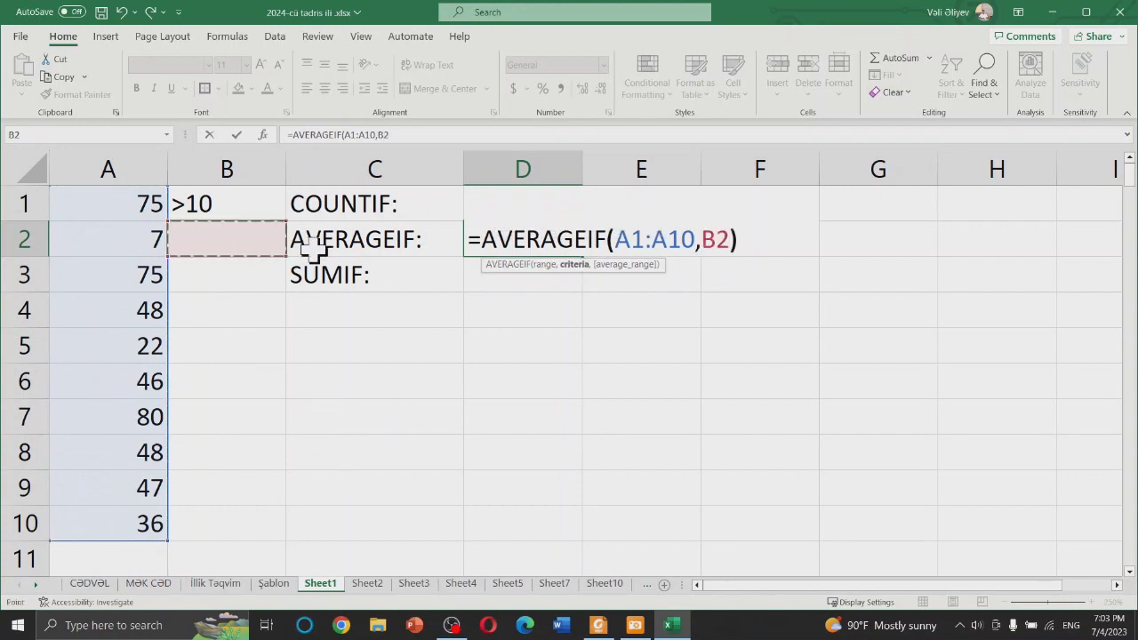
pyautogui.press('Return')
pyautogui.click(225, 238)
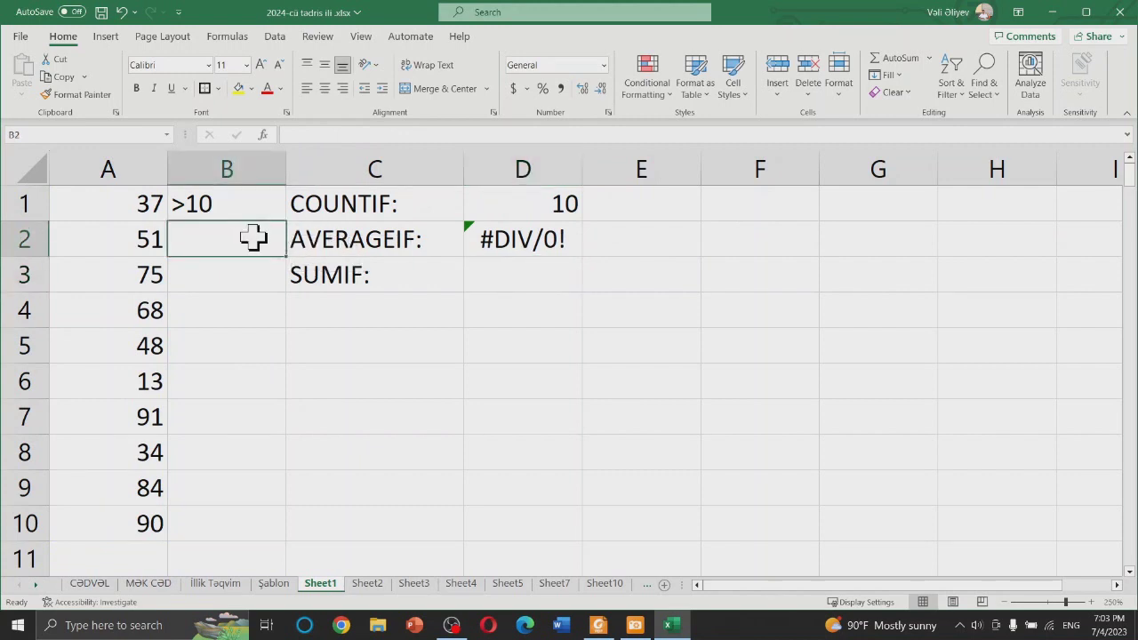
# Step: Set B2 to >20 (average 48.22222), then change it to >90, giving #DIV/0!
pyautogui.write('>20')
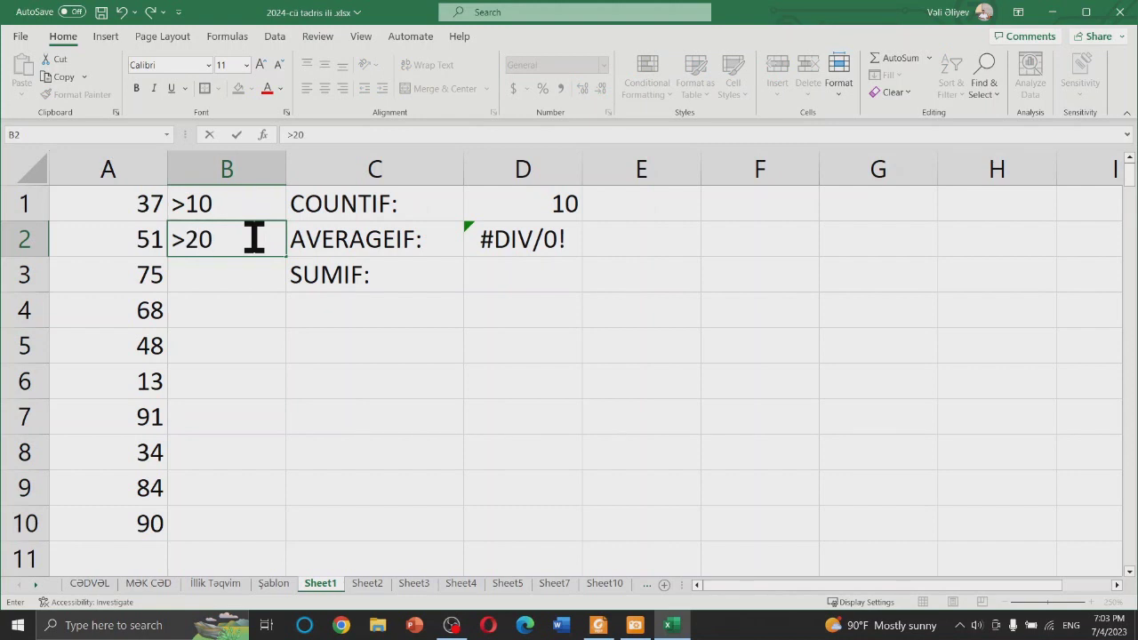
pyautogui.press('Return')
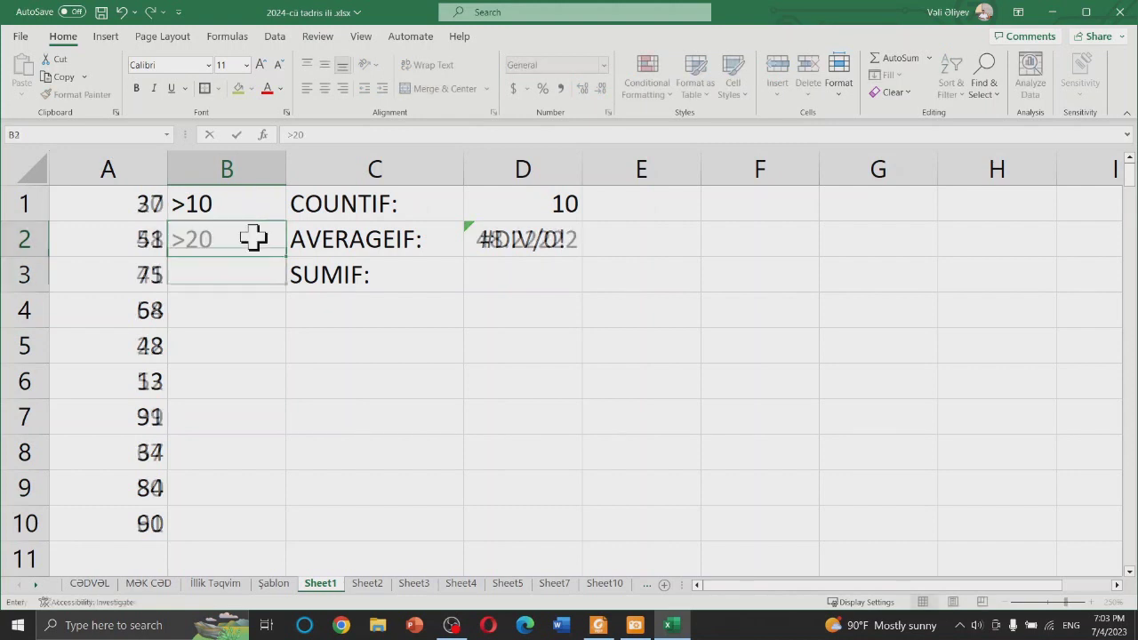
pyautogui.doubleClick(254, 247)
pyautogui.write('9')
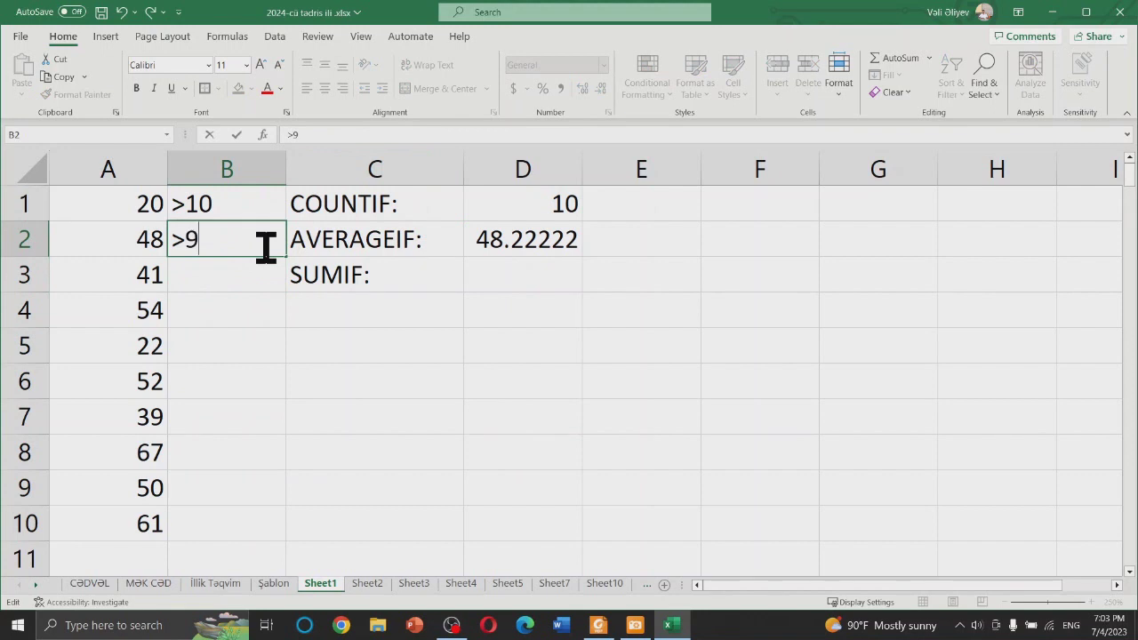
pyautogui.press('Return')
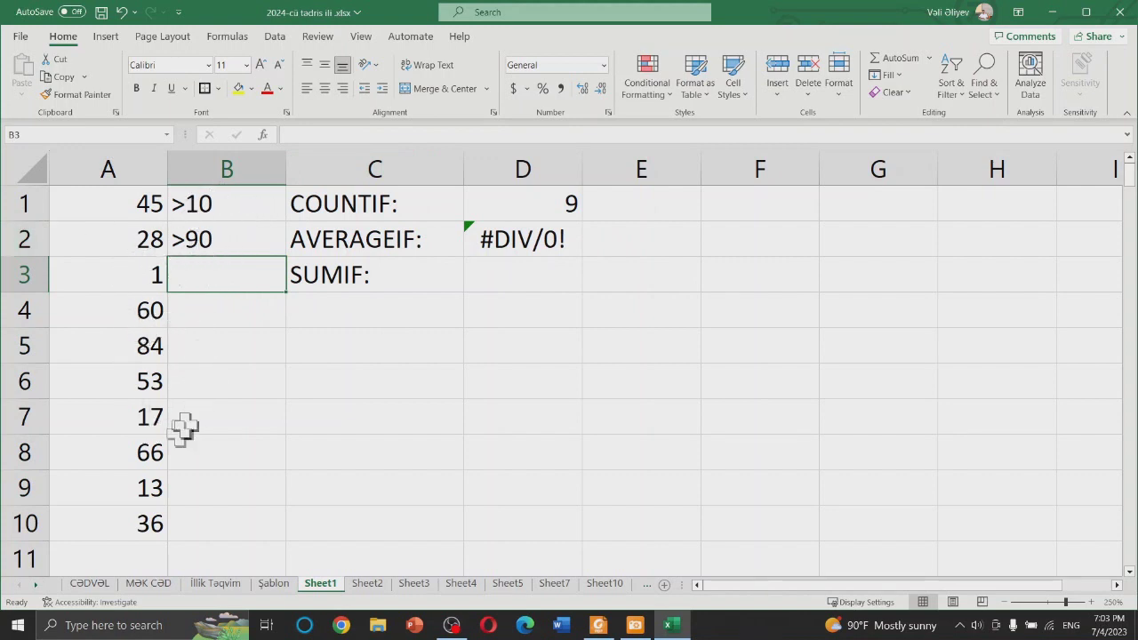
# Step: Enter =SUMIF(A1:A10,B3) in D3
pyautogui.click(382, 304)
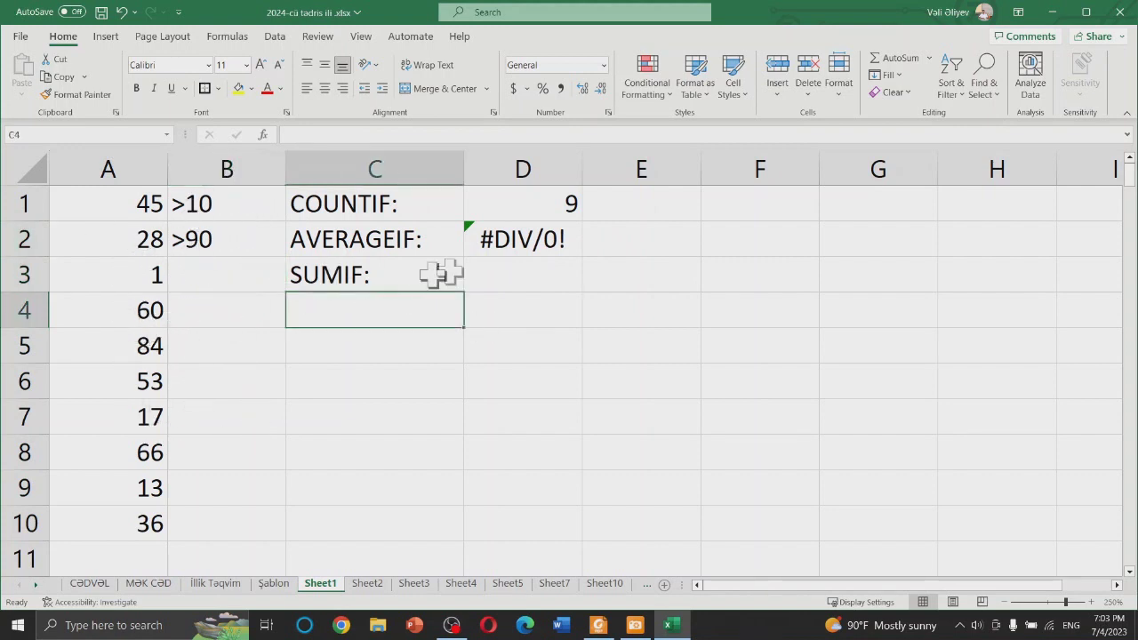
pyautogui.click(502, 280)
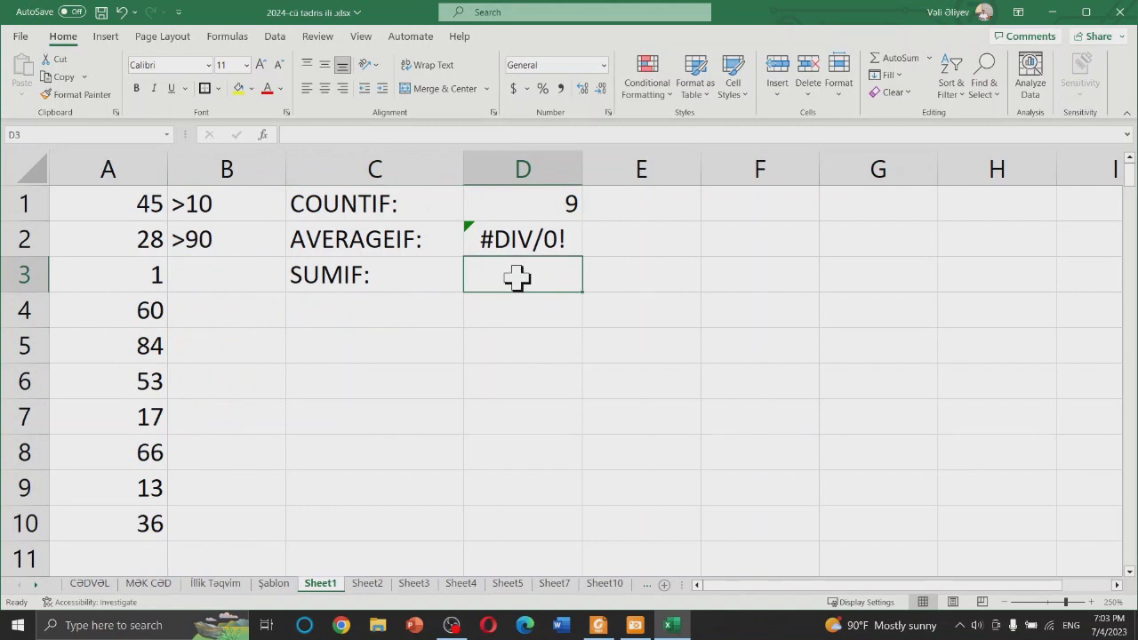
pyautogui.write('=sum')
pyautogui.press('Down')
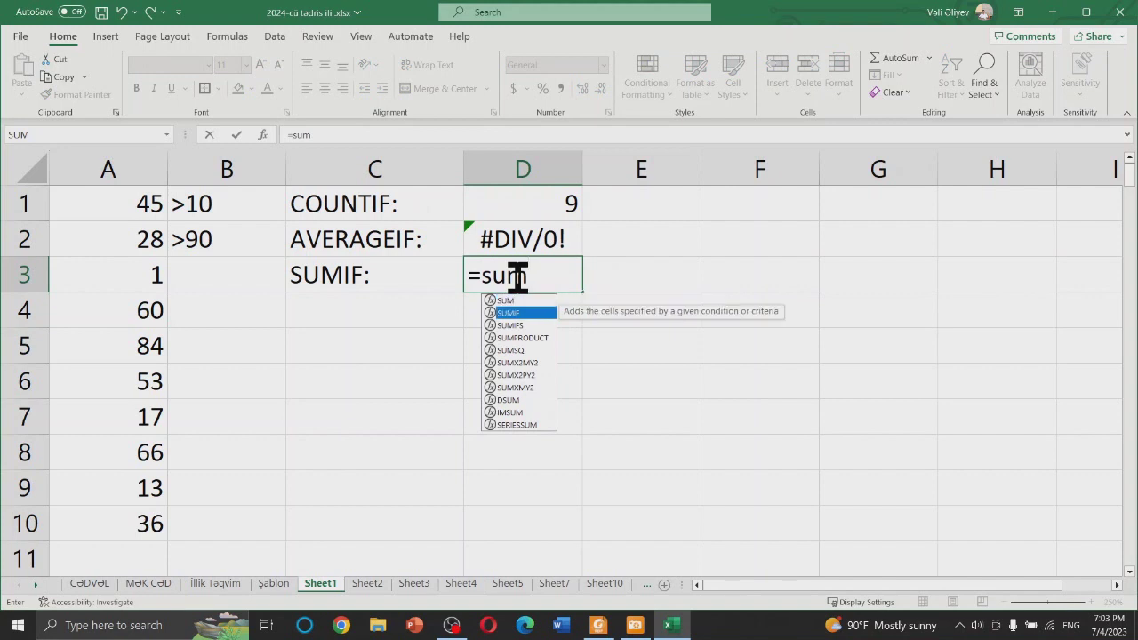
pyautogui.press('Tab')
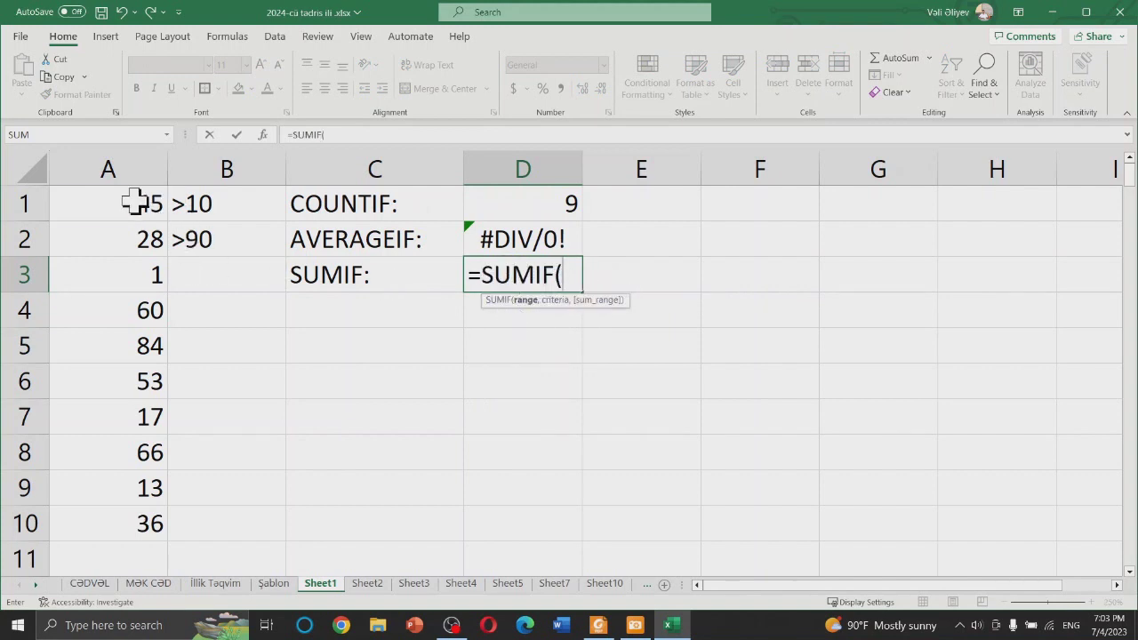
pyautogui.moveTo(131, 203); pyautogui.dragTo(114, 511)
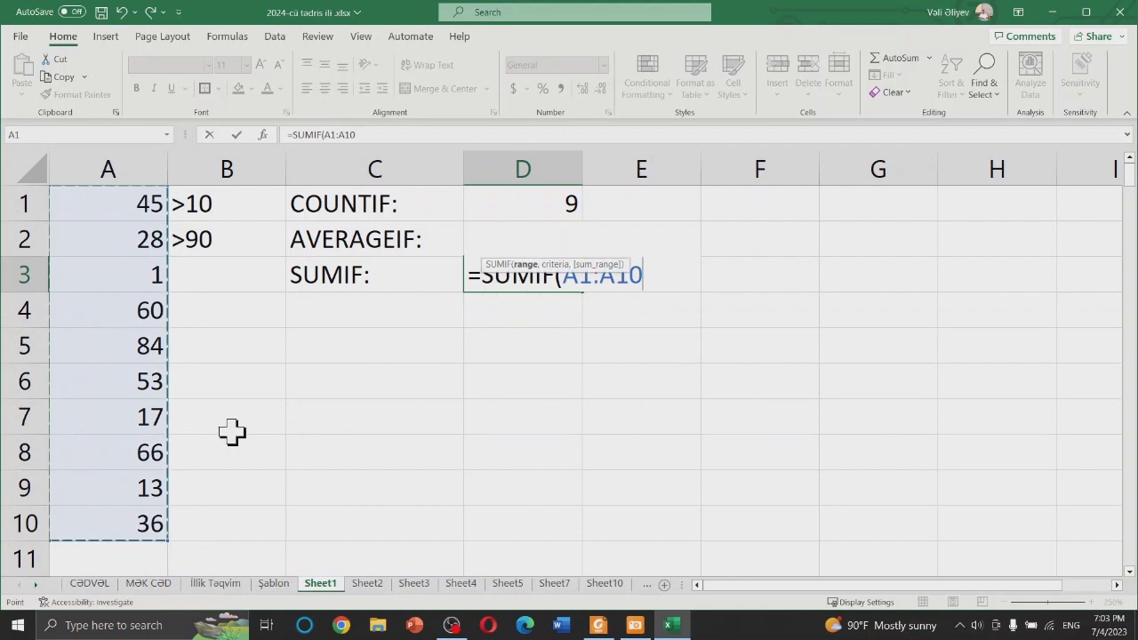
pyautogui.write(',')
pyautogui.click(227, 269)
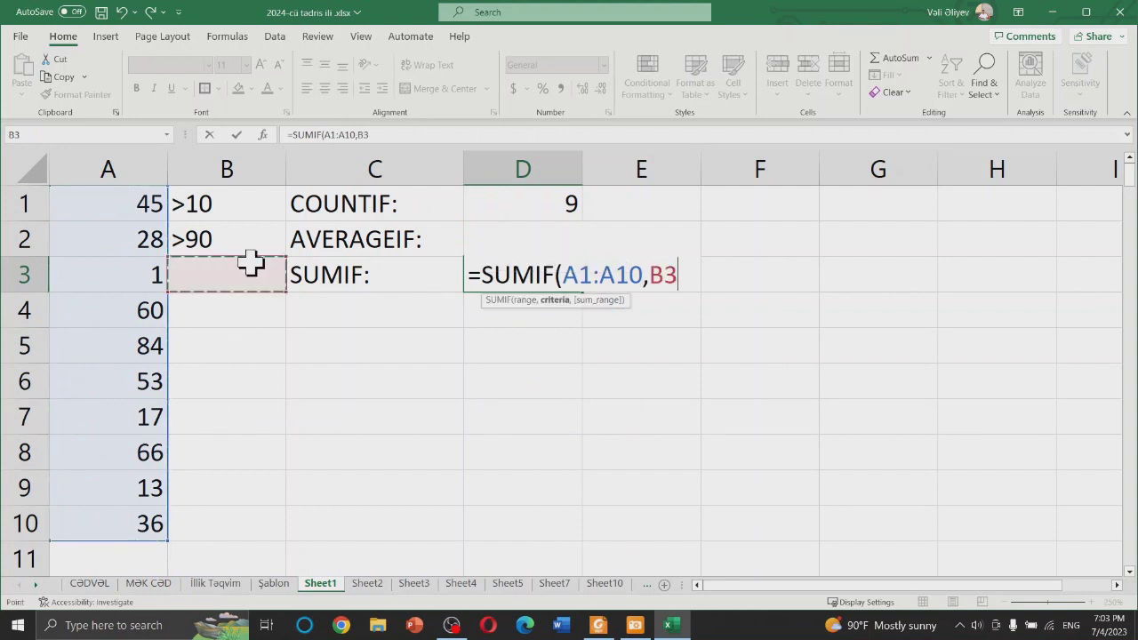
pyautogui.write(')')
pyautogui.press('Return')
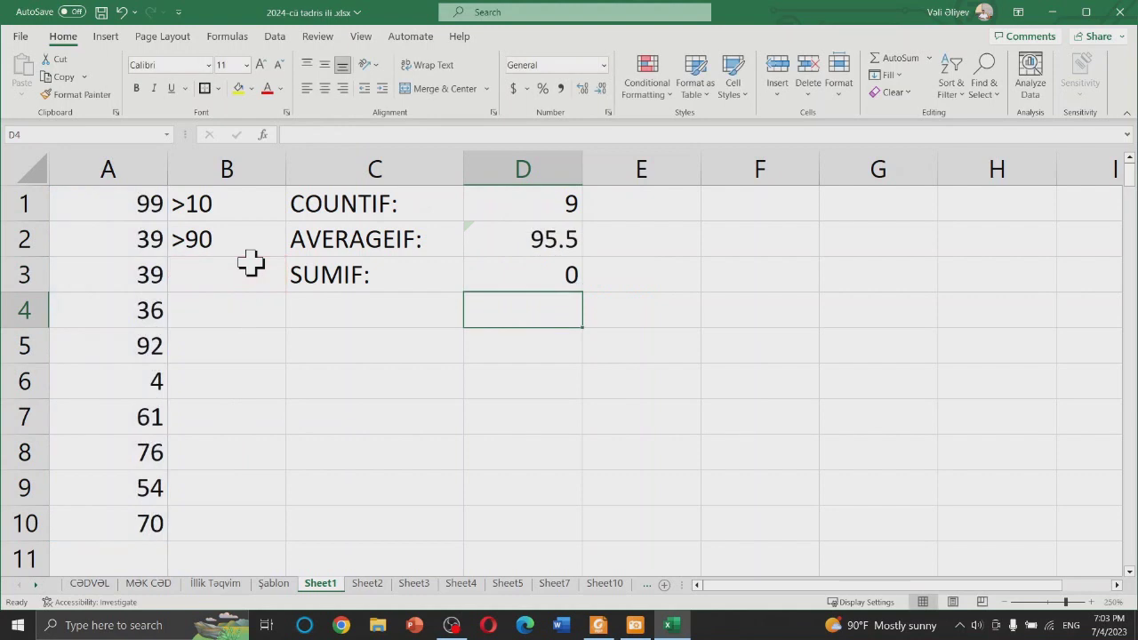
# Step: Enter the criterion >20 in B3 so D3 shows a total
pyautogui.click(243, 279)
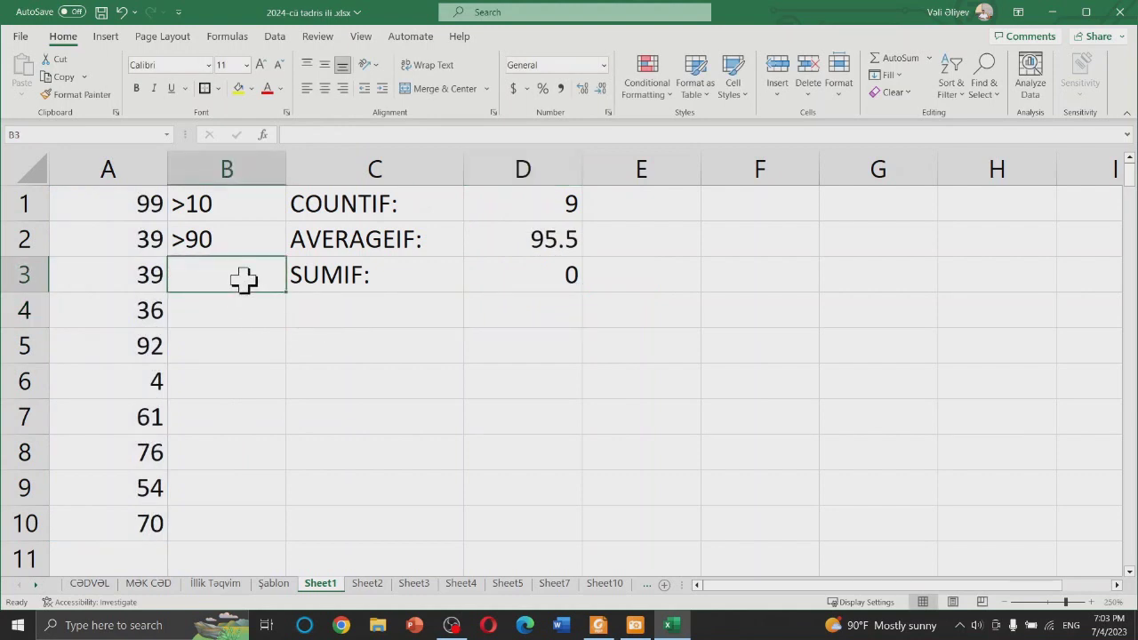
pyautogui.write('>20')
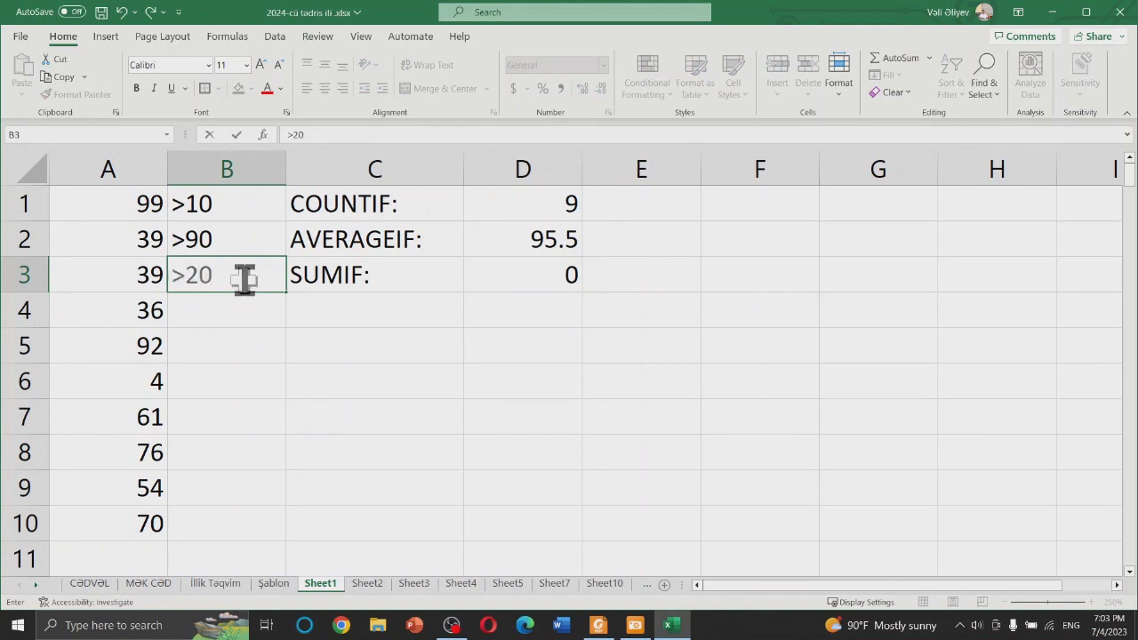
pyautogui.press('Return')
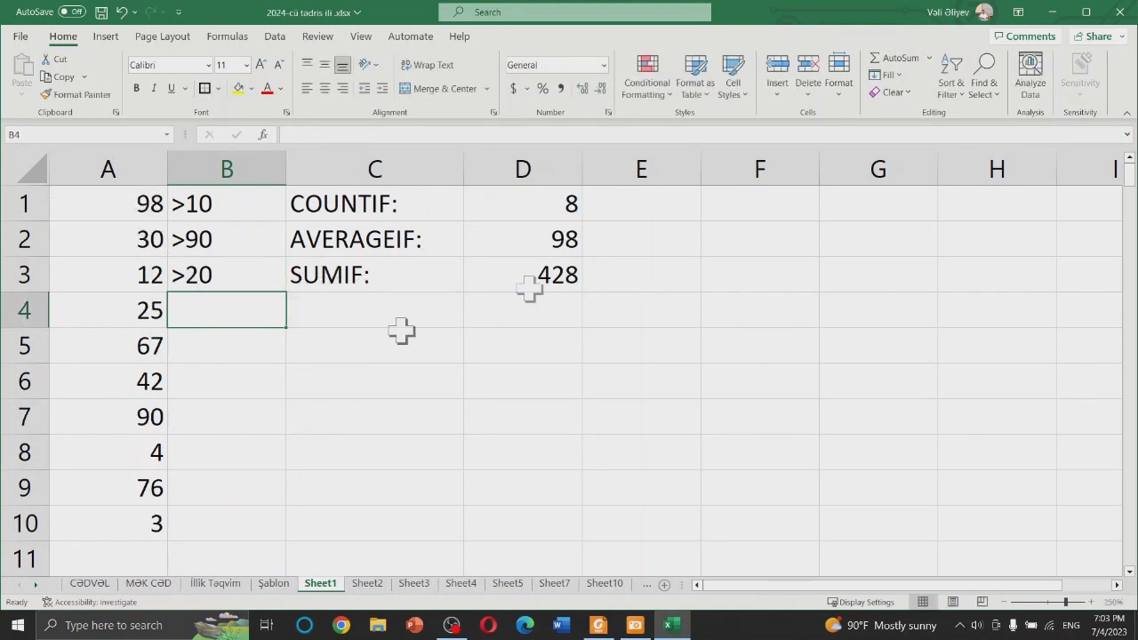
# Step: Narrow column B to fit its criteria
pyautogui.click(393, 210)
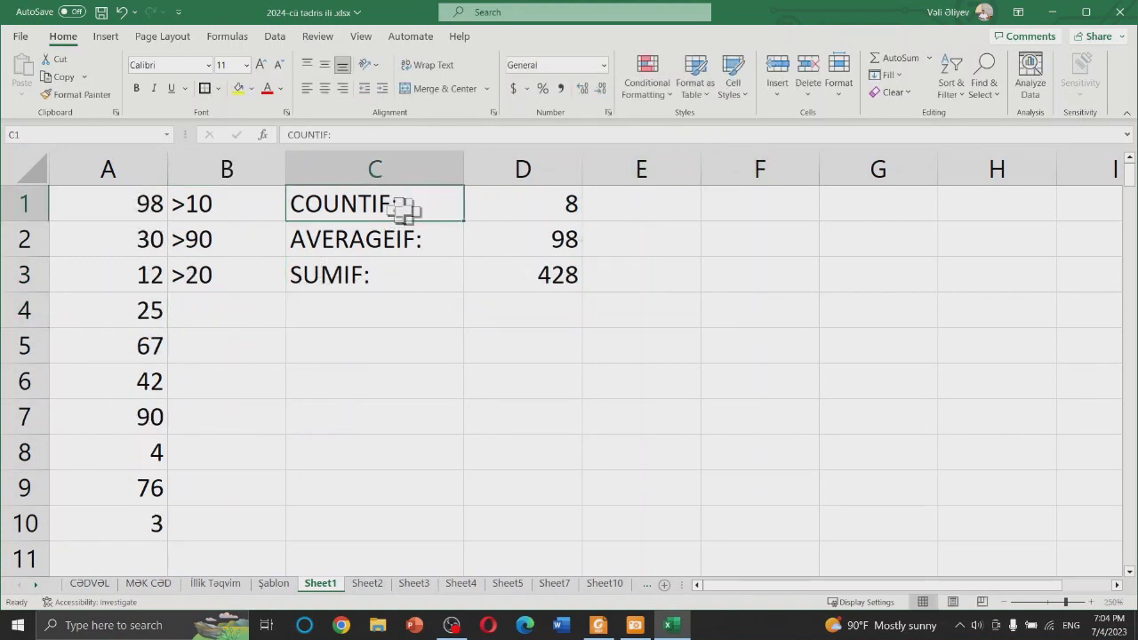
pyautogui.moveTo(285, 169)
pyautogui.mouseDown()
pyautogui.moveTo(240, 169)
pyautogui.moveTo(477, 253)
pyautogui.mouseUp()
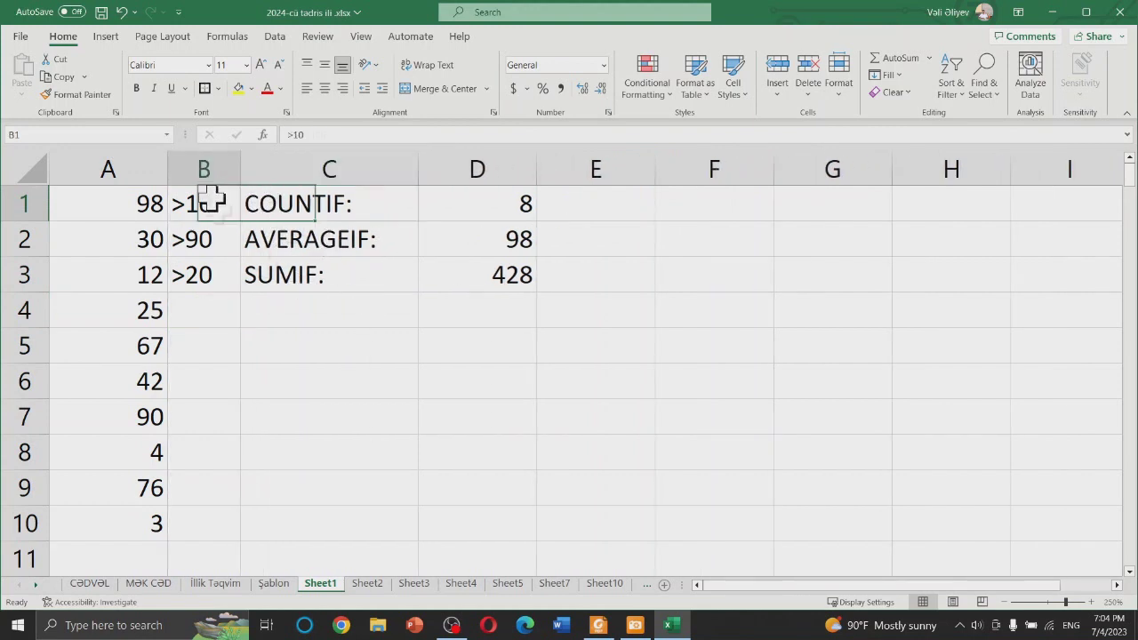
pyautogui.click(217, 88)
pyautogui.click(267, 281)
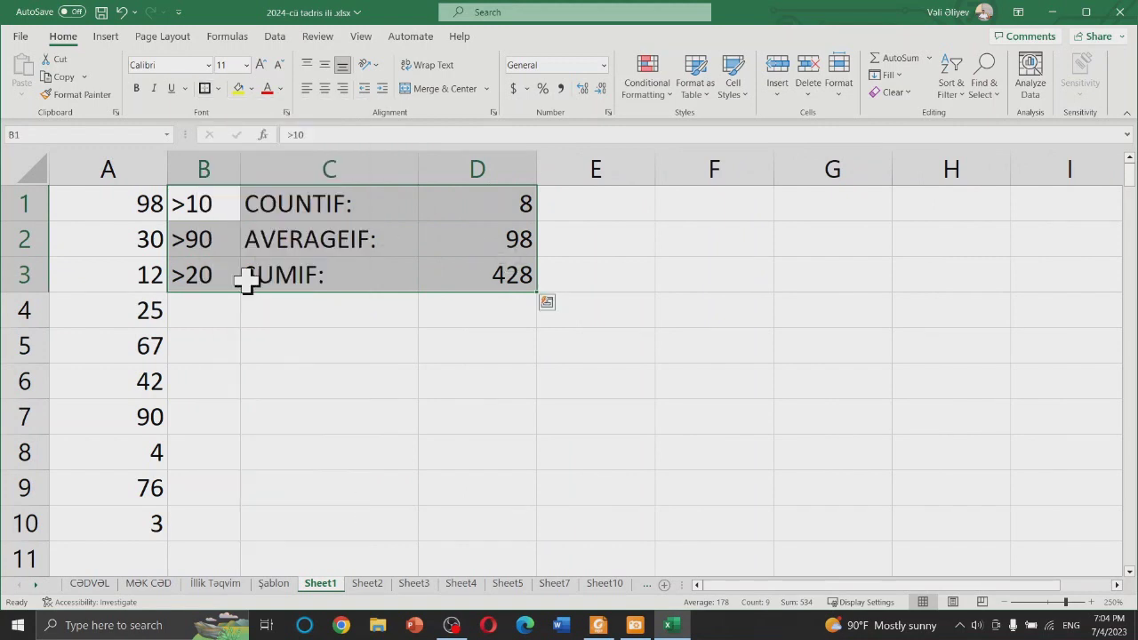
pyautogui.click(583, 382)
# Step: Give the B1:D3 table All Borders plus a Thick Outside Border
pyautogui.moveTo(229, 203)
pyautogui.mouseDown()
pyautogui.moveTo(298, 233)
pyautogui.moveTo(467, 272)
pyautogui.mouseUp()
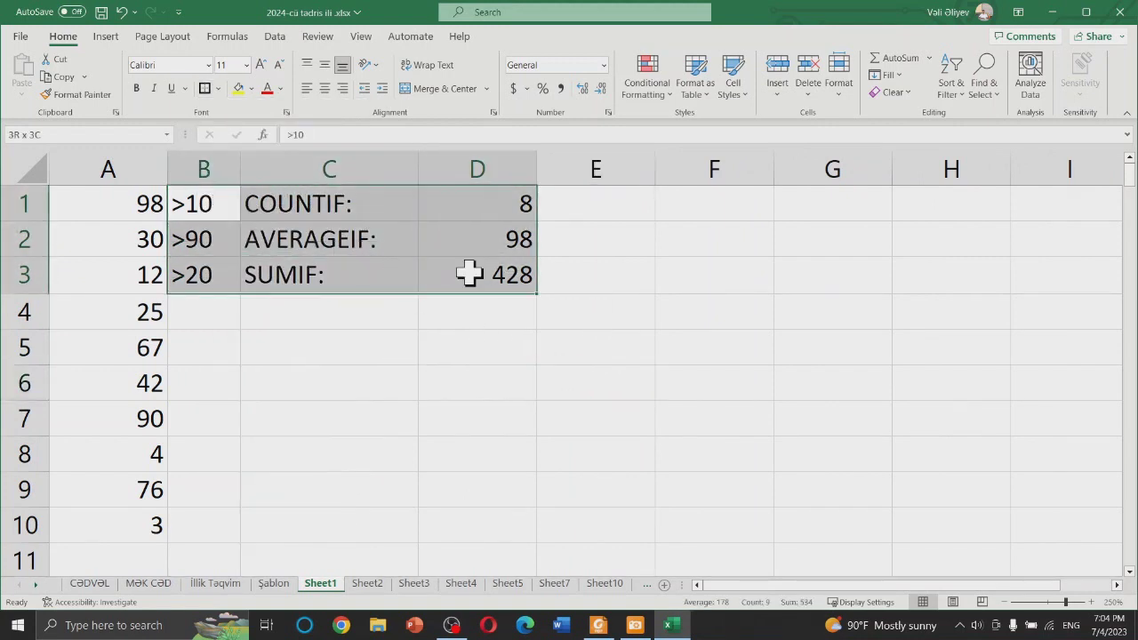
pyautogui.click(218, 88)
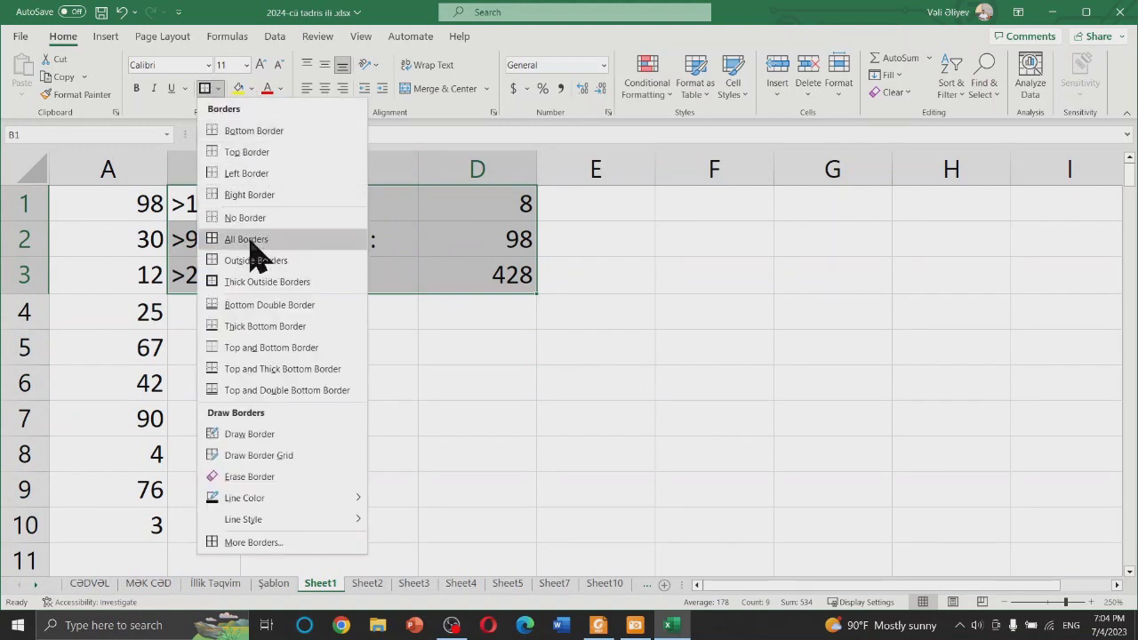
pyautogui.click(246, 238)
pyautogui.click(311, 338)
pyautogui.moveTo(207, 206); pyautogui.dragTo(457, 281)
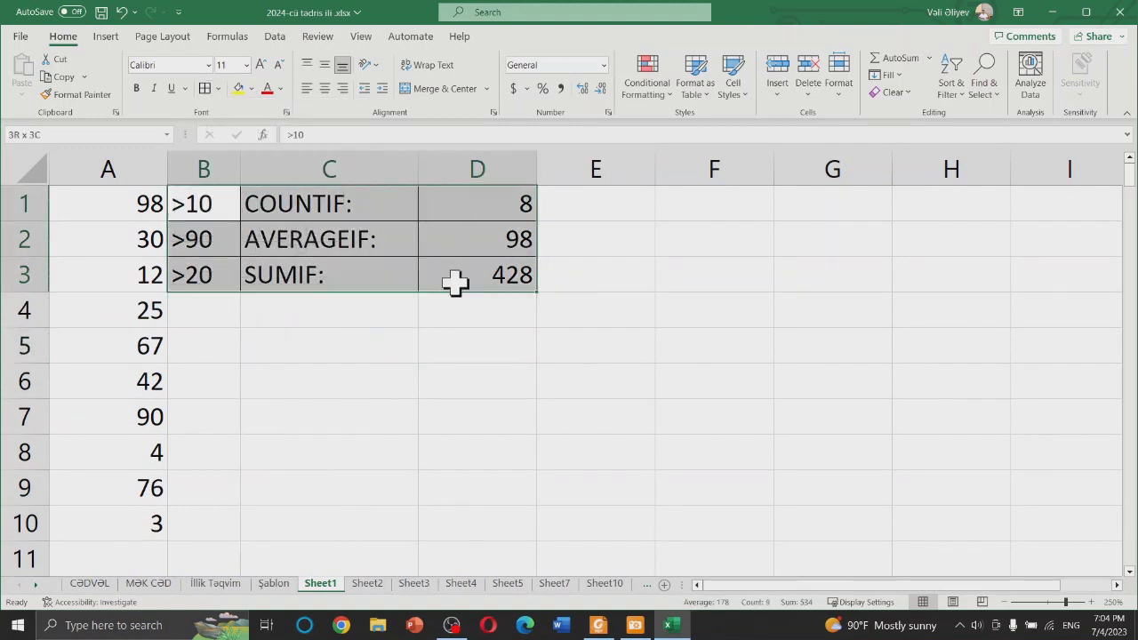
pyautogui.click(221, 89)
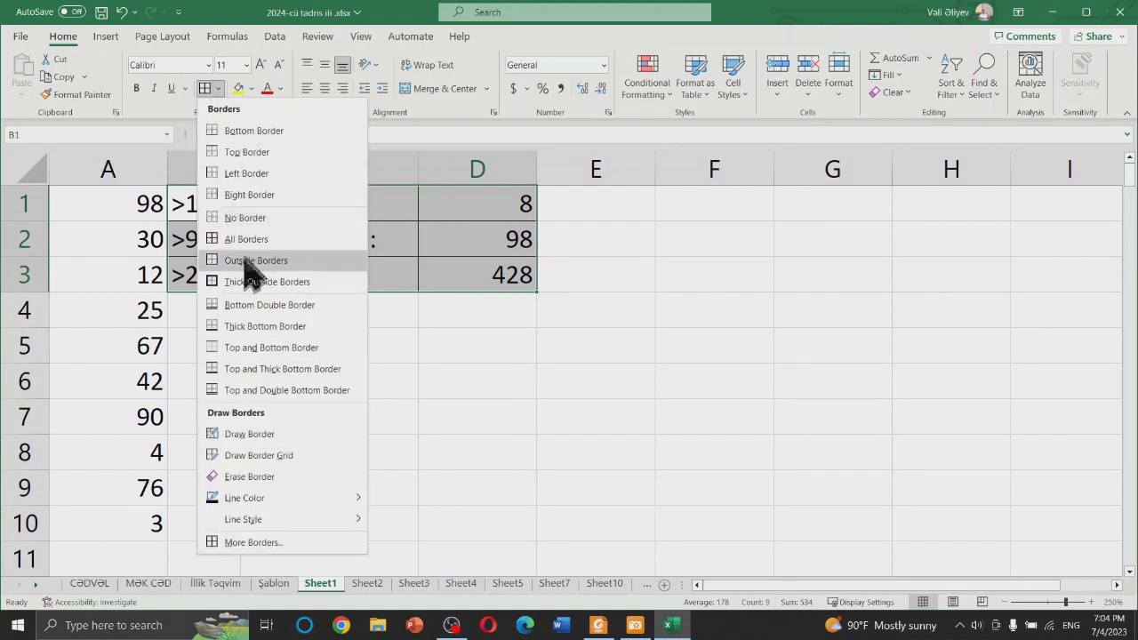
pyautogui.click(247, 271)
pyautogui.click(487, 413)
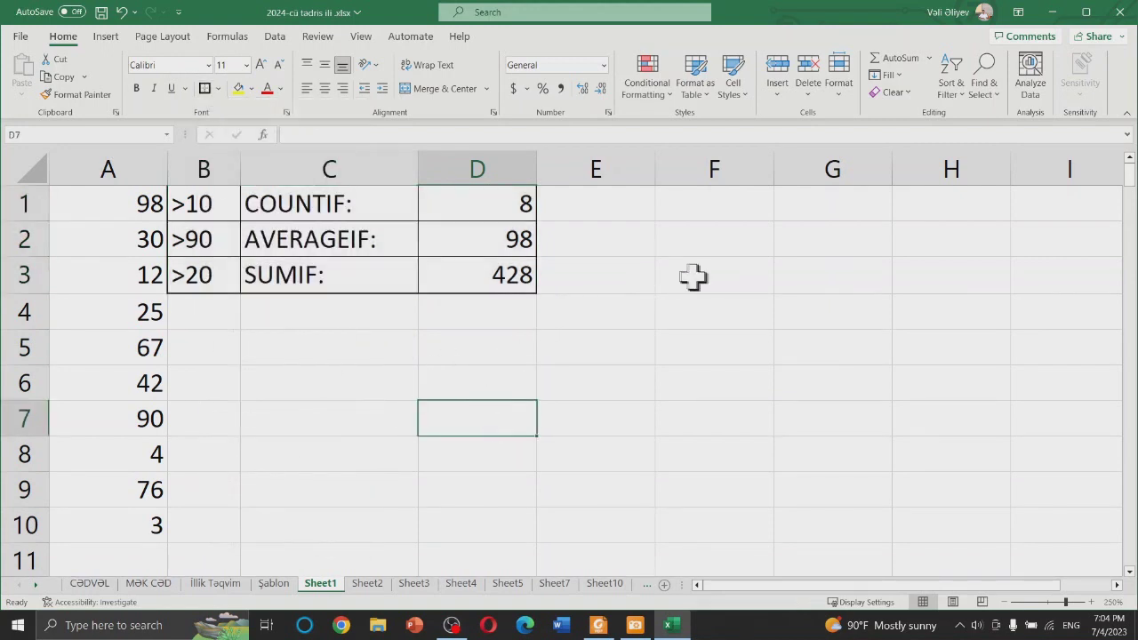
# Step: Left-align the numbers in column A
pyautogui.click(103, 166)
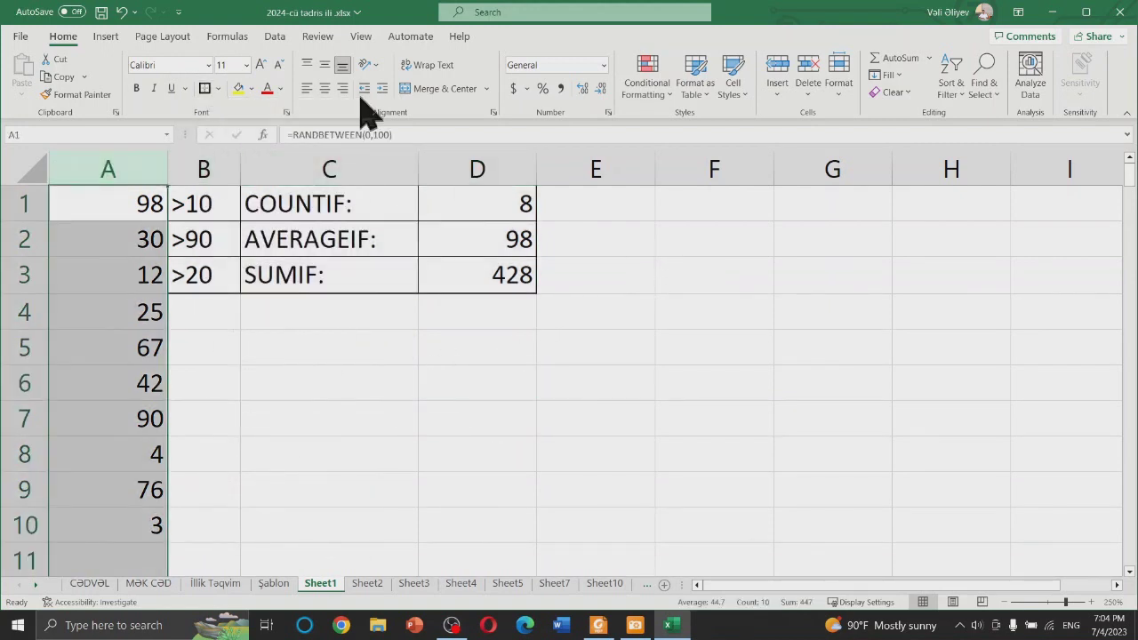
pyautogui.click(306, 89)
pyautogui.click(668, 323)
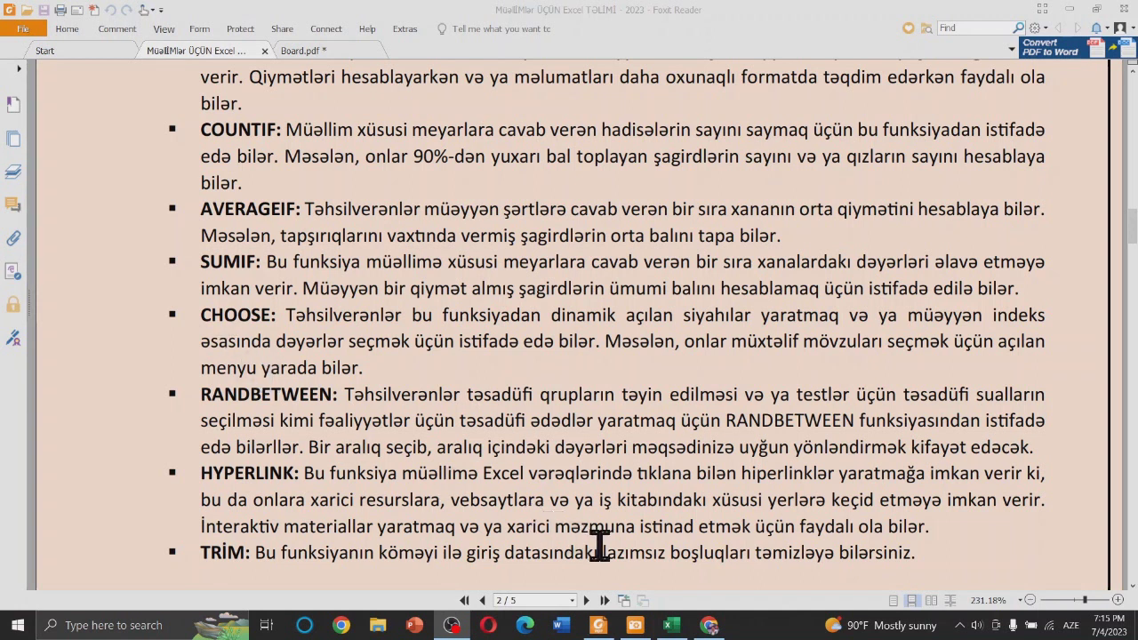
# Step: Delete the old columns A through E
pyautogui.click(671, 626)
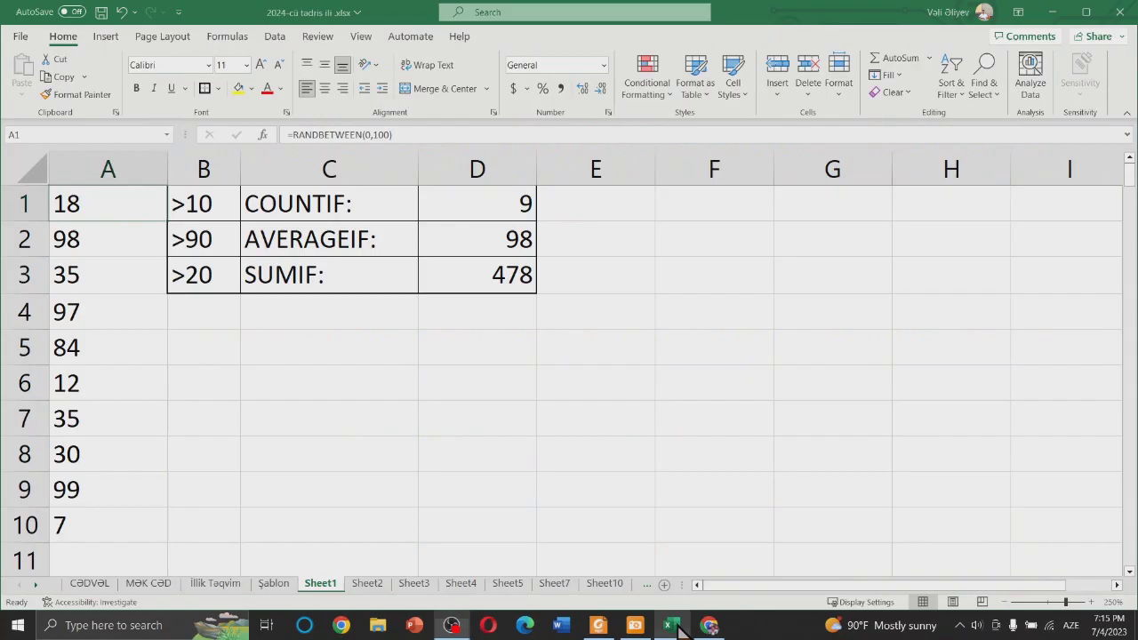
pyautogui.moveTo(108, 169); pyautogui.dragTo(538, 168)
pyautogui.rightClick(531, 173)
pyautogui.rightClick(483, 164)
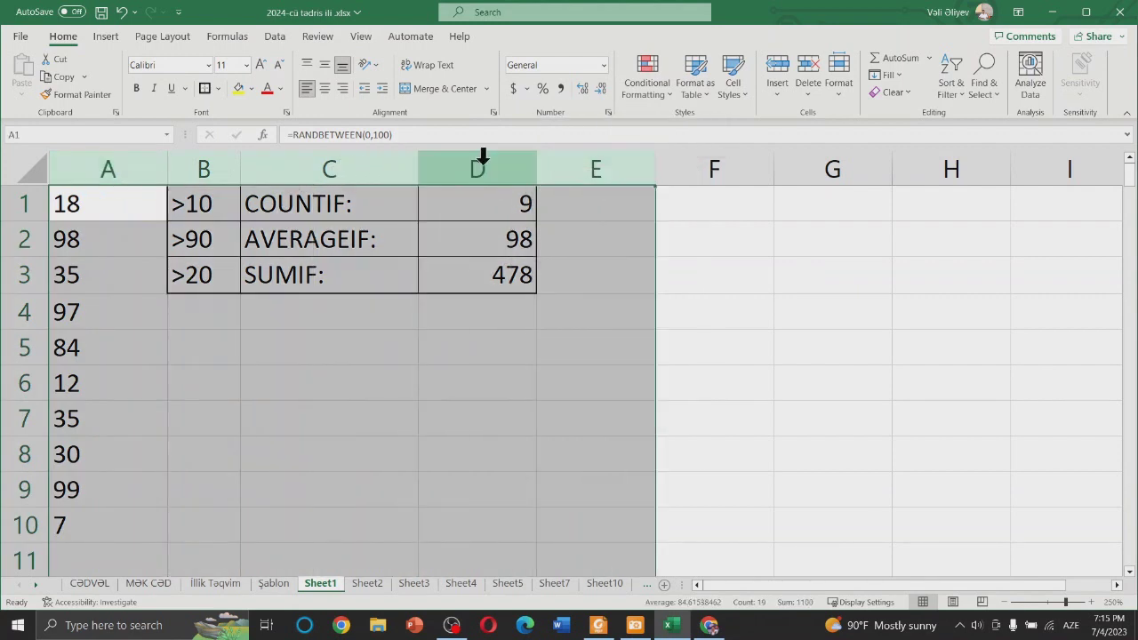
pyautogui.rightClick(484, 169)
pyautogui.click(537, 338)
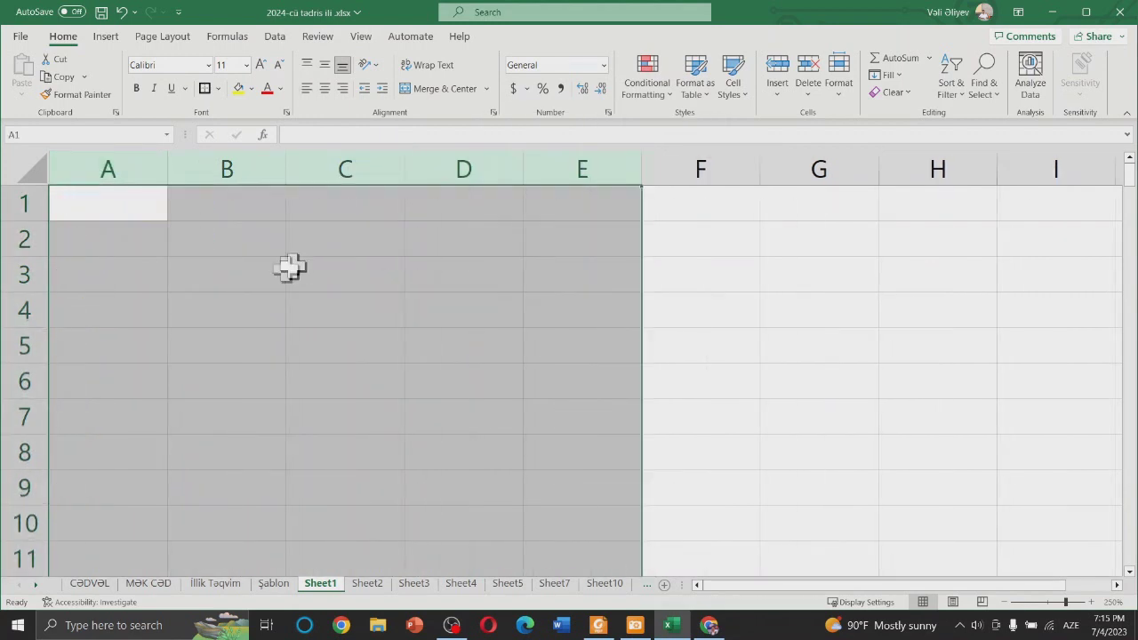
pyautogui.click(218, 283)
# Step: Enter =RANDBETWEEN(1,5) in A1 and fill it down to A10
pyautogui.click(125, 196)
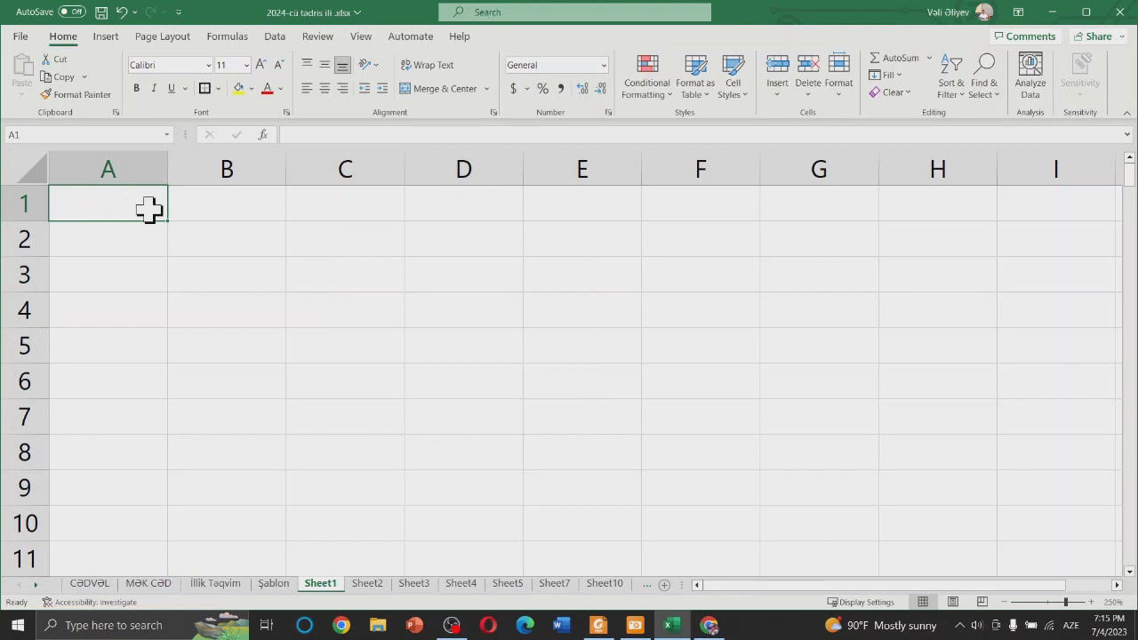
pyautogui.write('=RA')
pyautogui.press('Down')
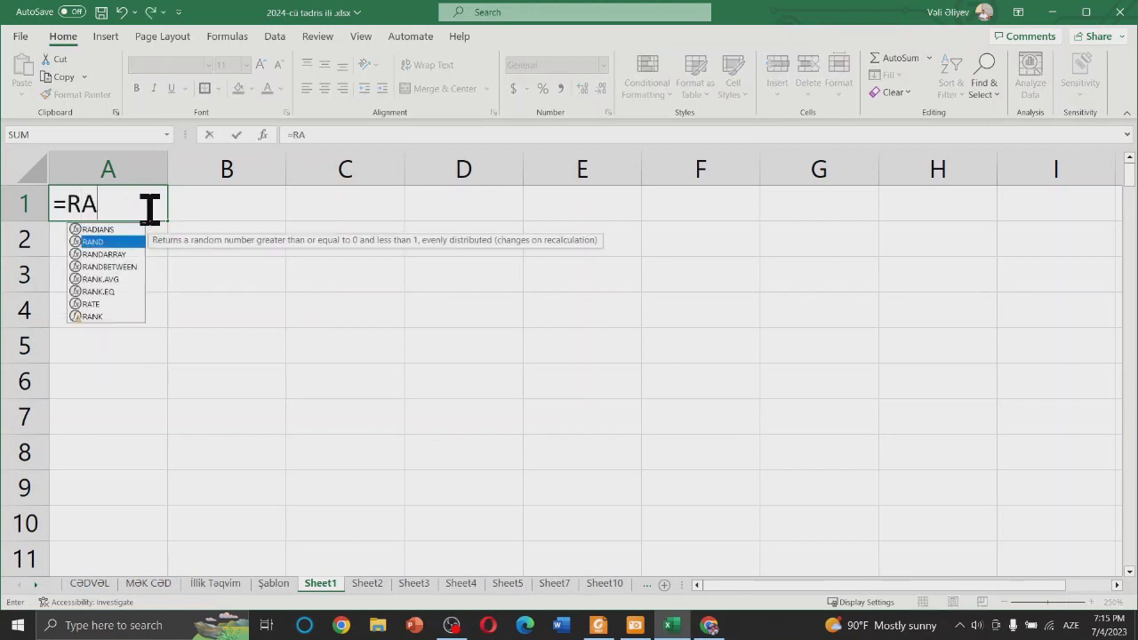
pyautogui.press('Down')
pyautogui.press('Down')
pyautogui.press('Tab')
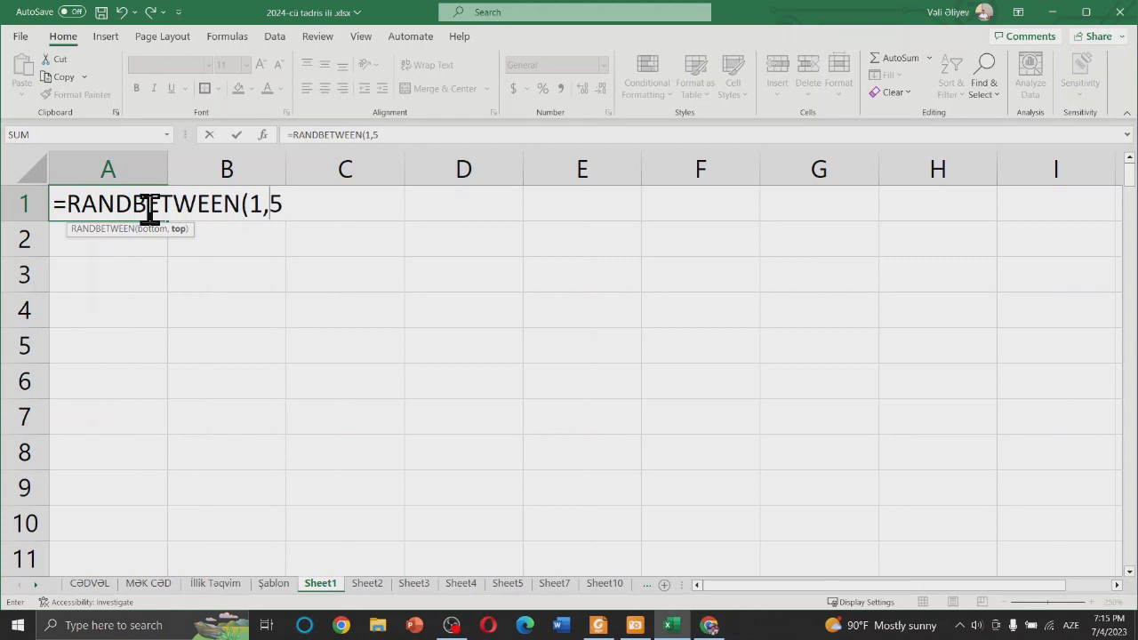
pyautogui.write(')')
pyautogui.press('Return')
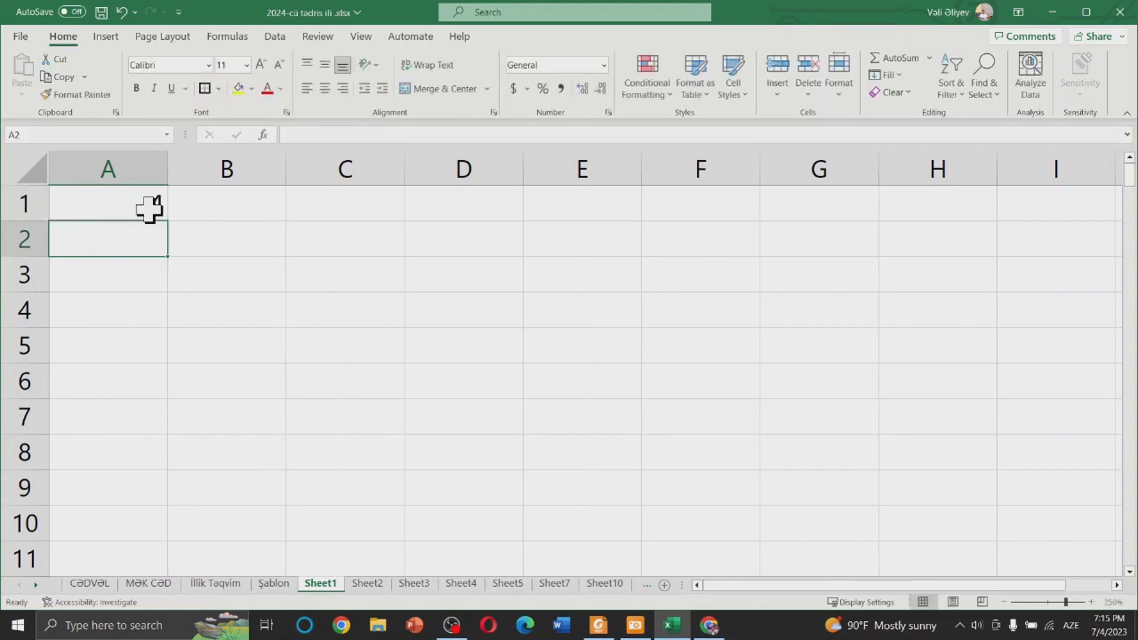
pyautogui.click(157, 204)
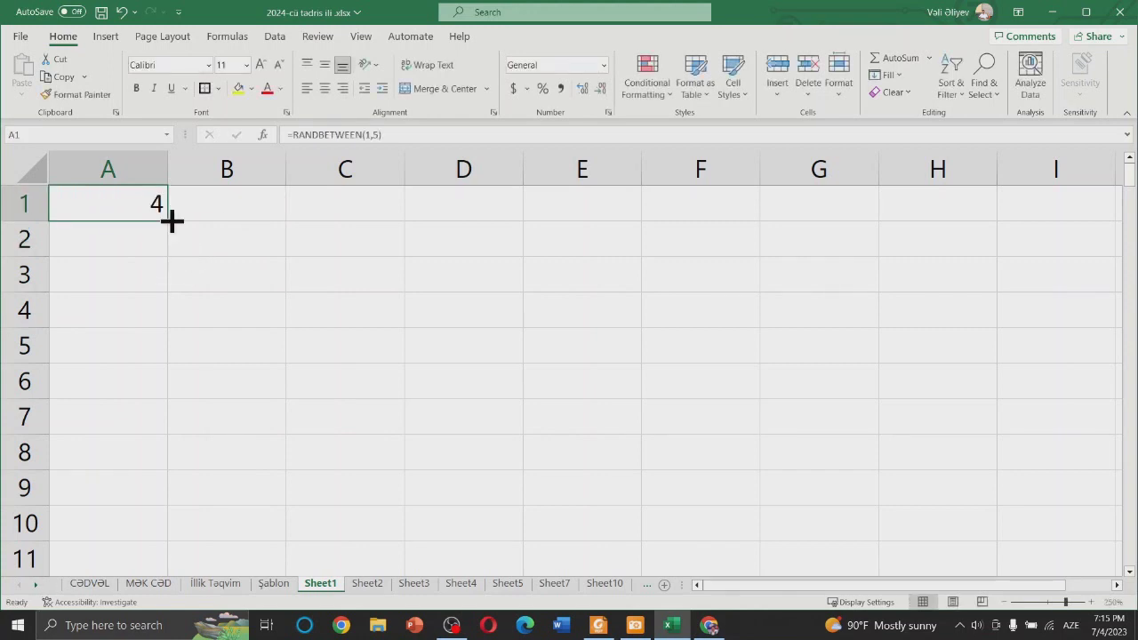
pyautogui.moveTo(167, 220); pyautogui.dragTo(166, 534)
pyautogui.click(213, 301)
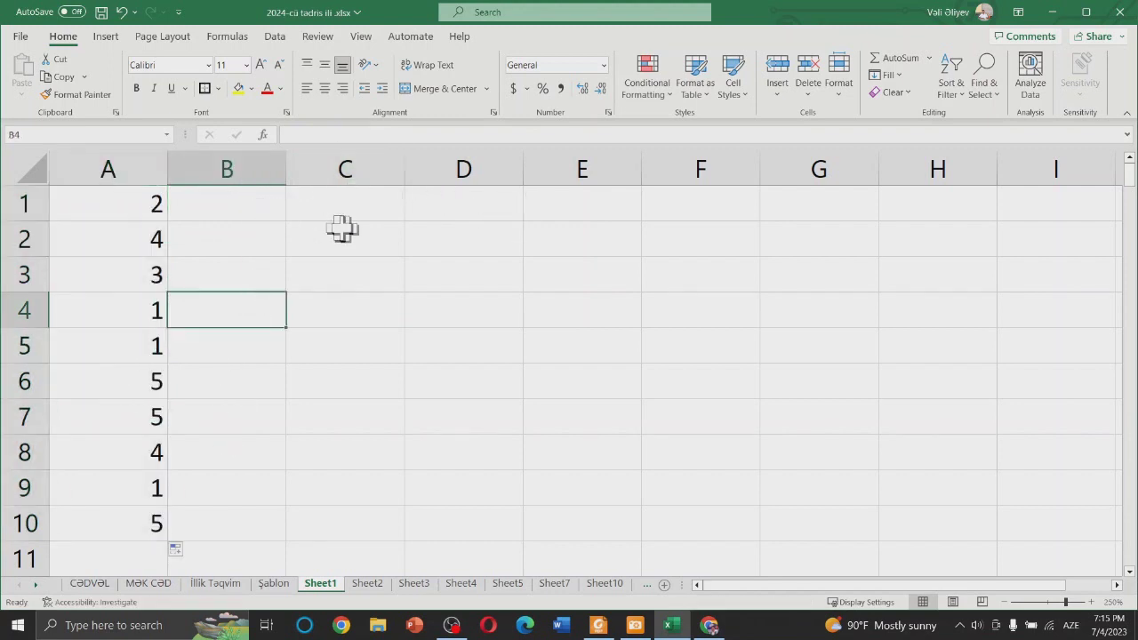
pyautogui.click(467, 201)
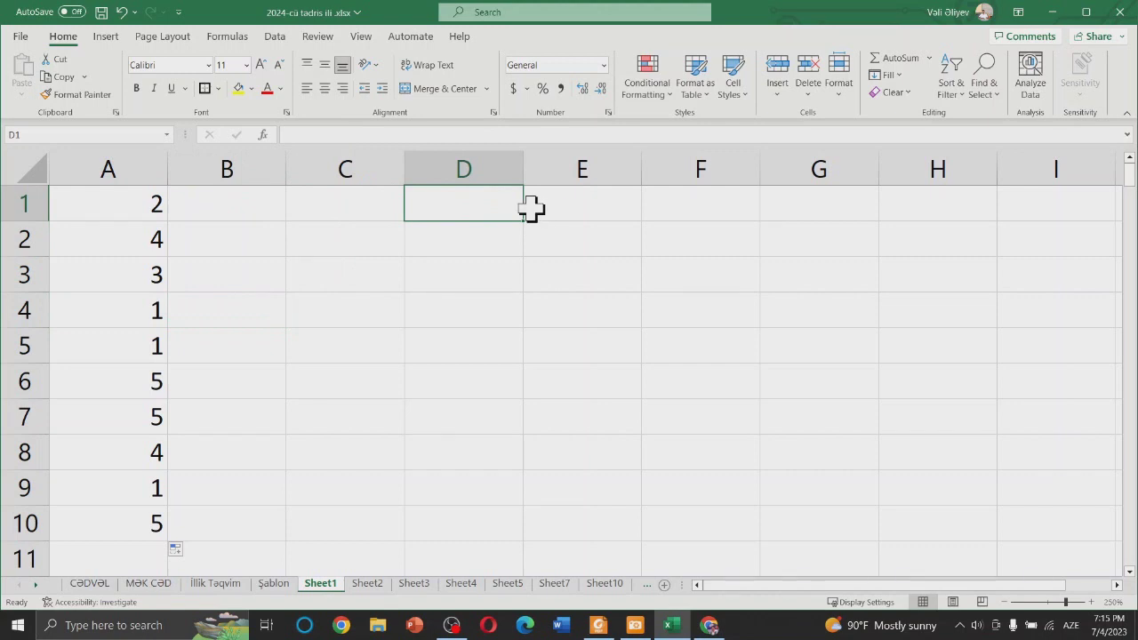
# Step: Enter Əla, Yaxşı and Kafi in D1 to D3, fixing Kafi's spelling
pyautogui.write('ə')
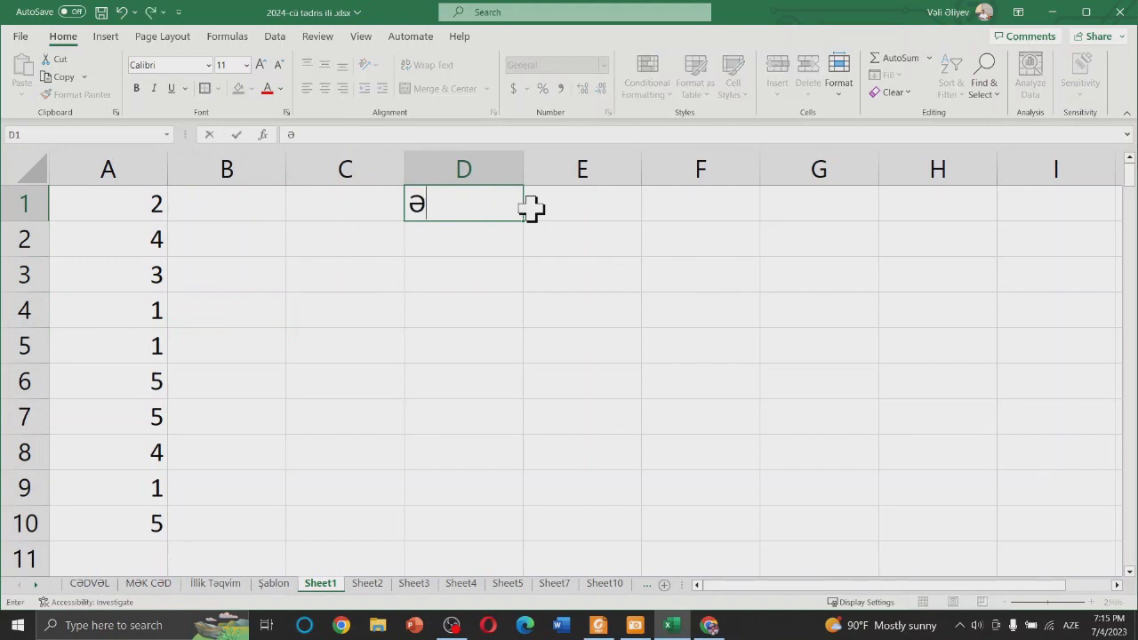
pyautogui.press('Return')
pyautogui.write('Yx')
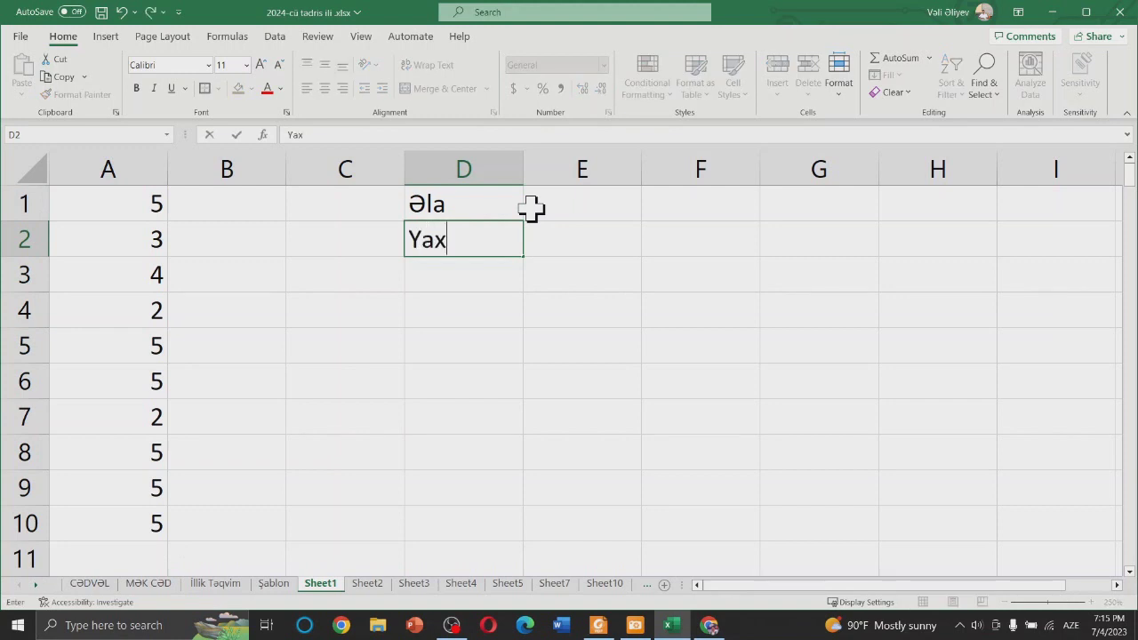
pyautogui.press('Return')
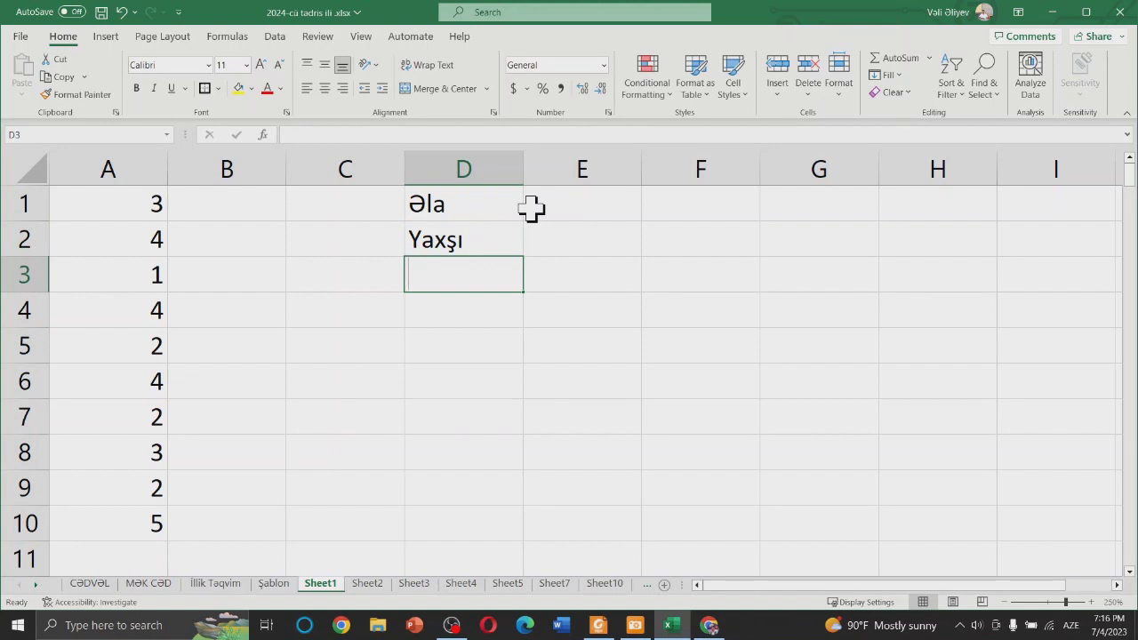
pyautogui.write('Ka')
pyautogui.press('Return')
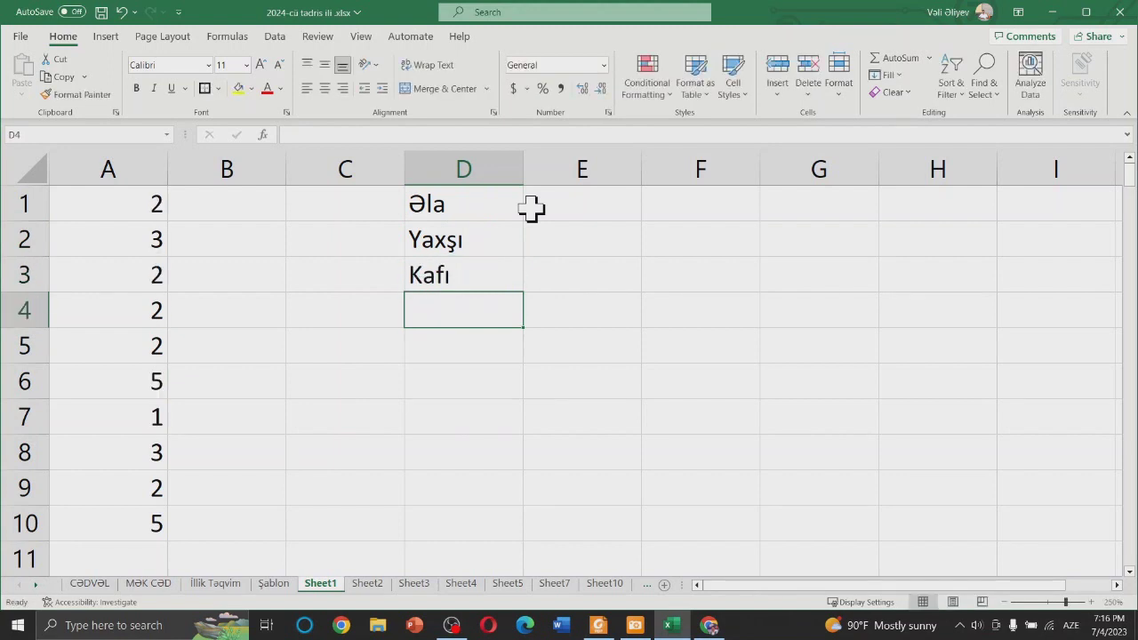
pyautogui.press('Up')
pyautogui.doubleClick(475, 277)
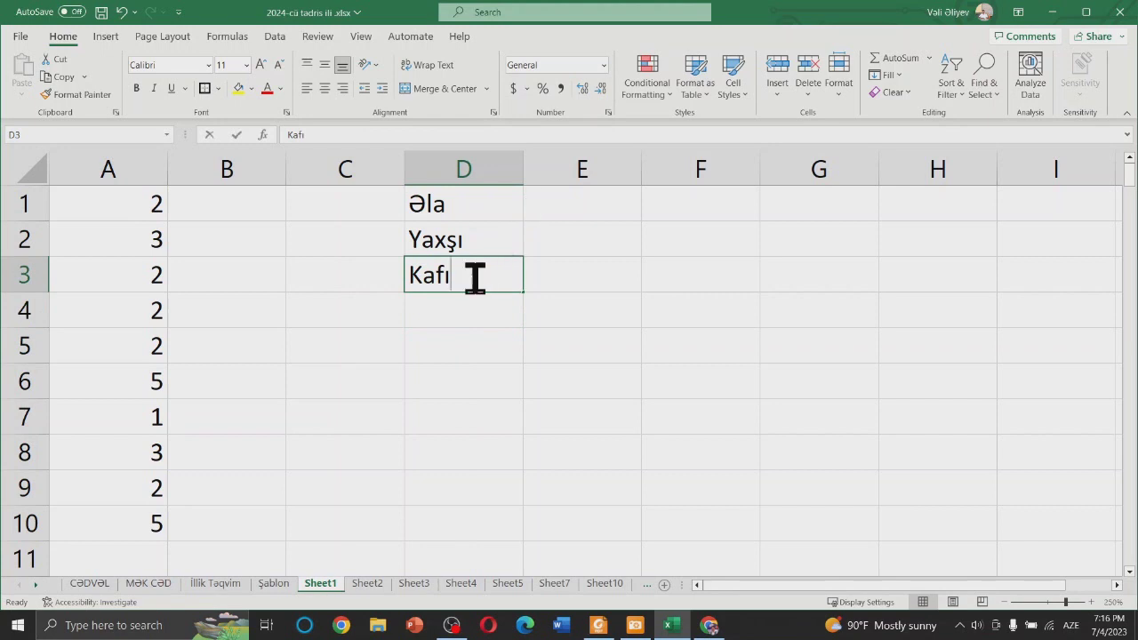
pyautogui.press('Return')
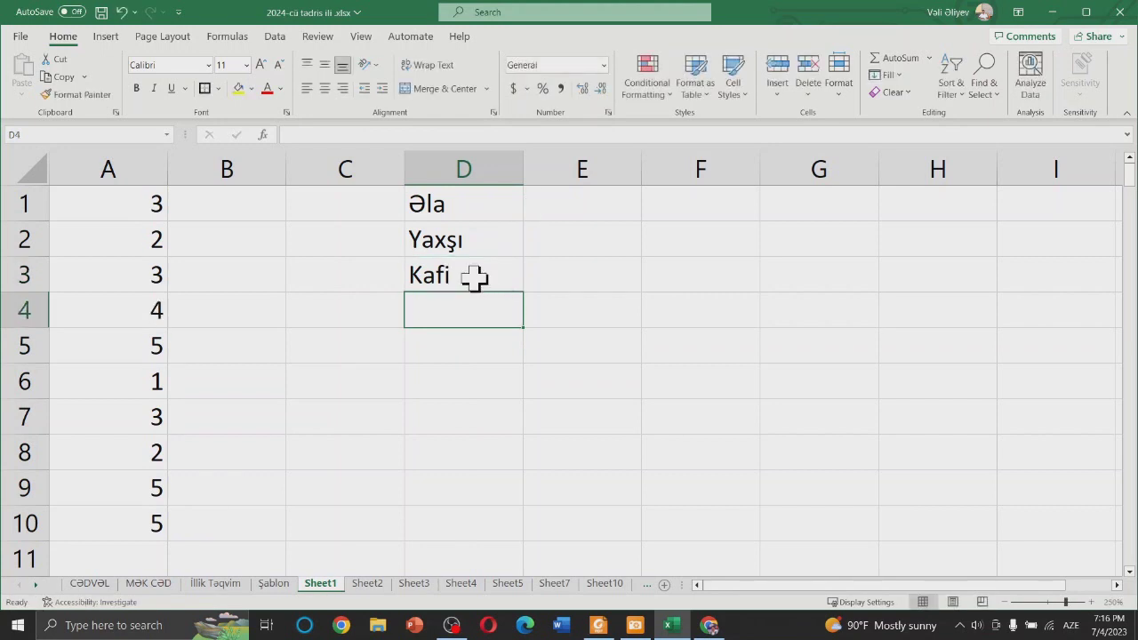
# Step: Put Zəif in D4 and Pis in D5, correcting the initially swapped entries
pyautogui.write('Pis')
pyautogui.press('Return')
pyautogui.write('Zə')
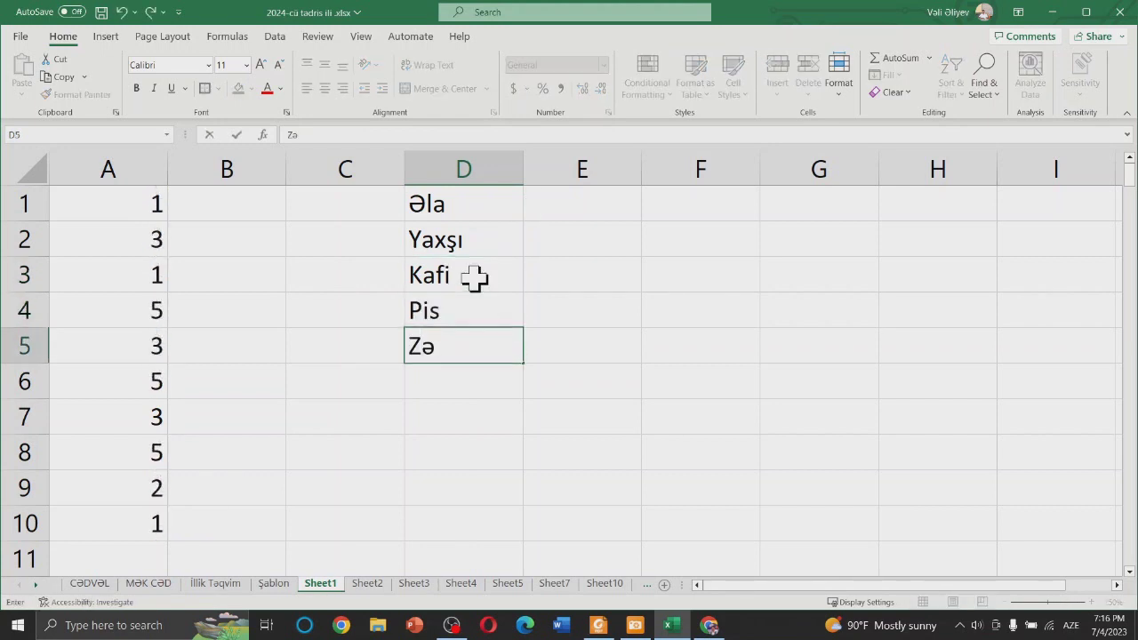
pyautogui.press('Return')
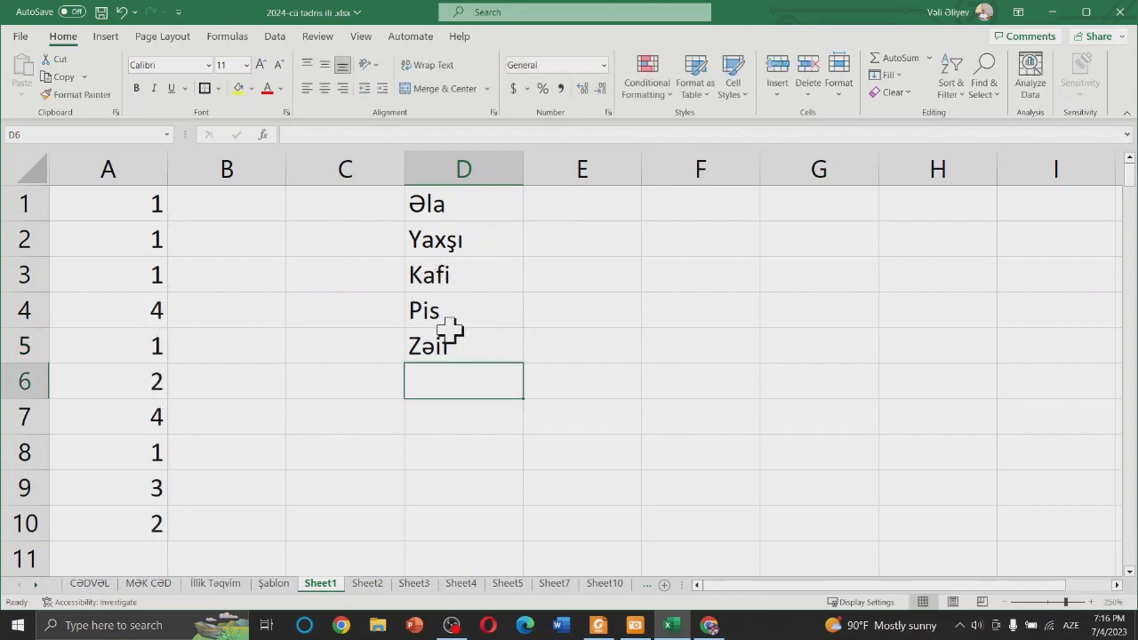
pyautogui.click(463, 321)
pyautogui.write('Zəif')
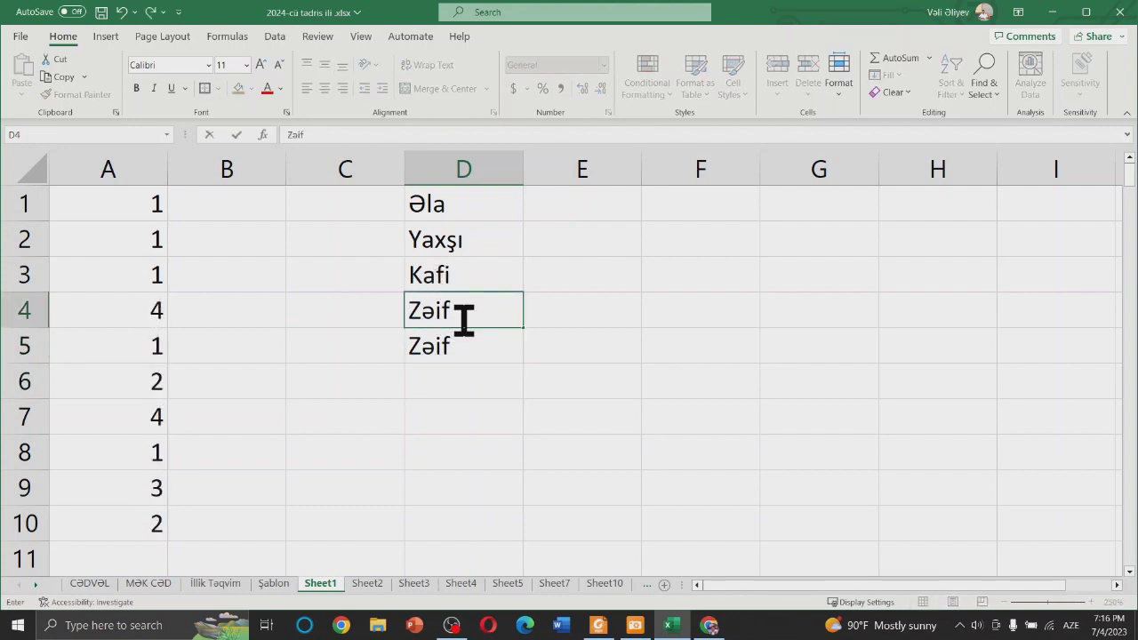
pyautogui.press('Return')
pyautogui.write('Pis')
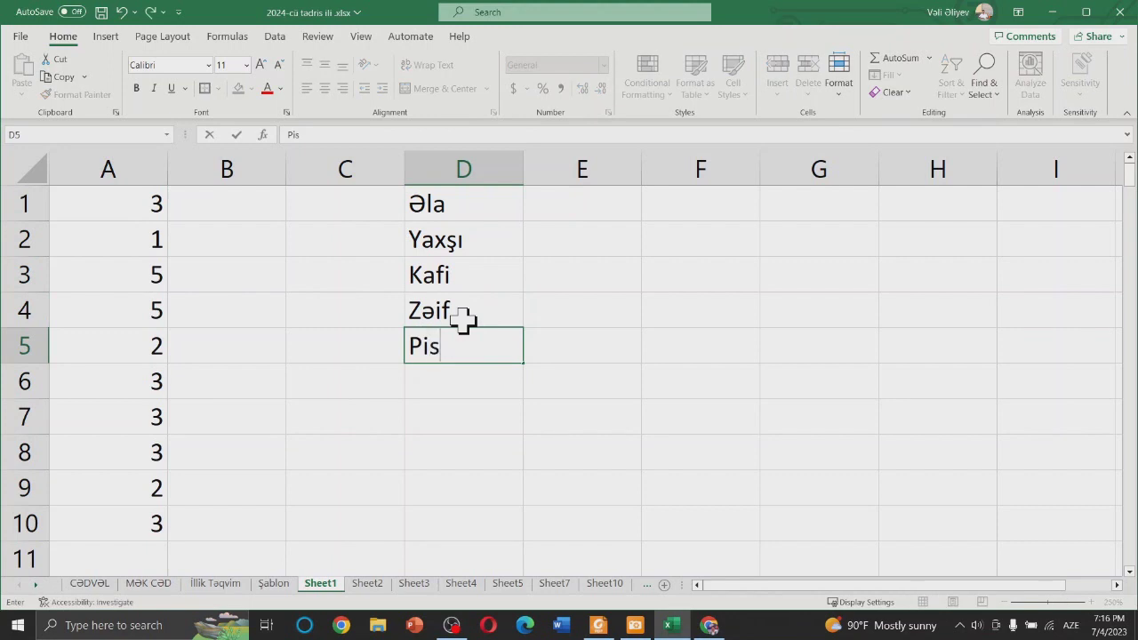
pyautogui.press('Return')
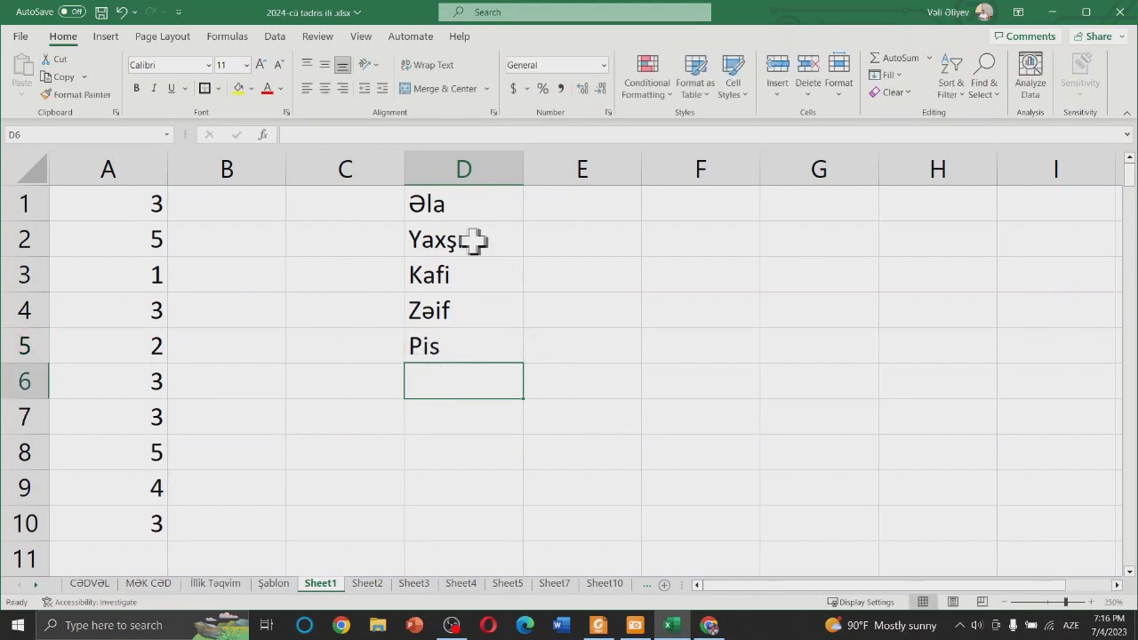
pyautogui.click(380, 210)
# Step: Enter 5, 4, 3, 2 and 1 in cells C1 through C5
pyautogui.write('5')
pyautogui.press('Return')
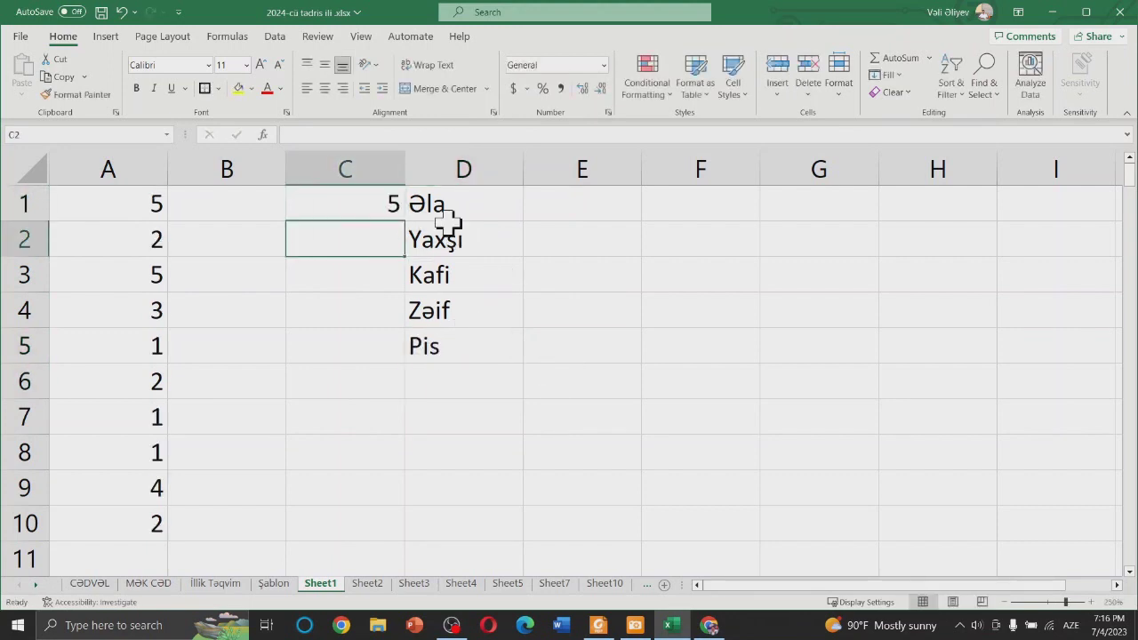
pyautogui.write('4')
pyautogui.press('Return')
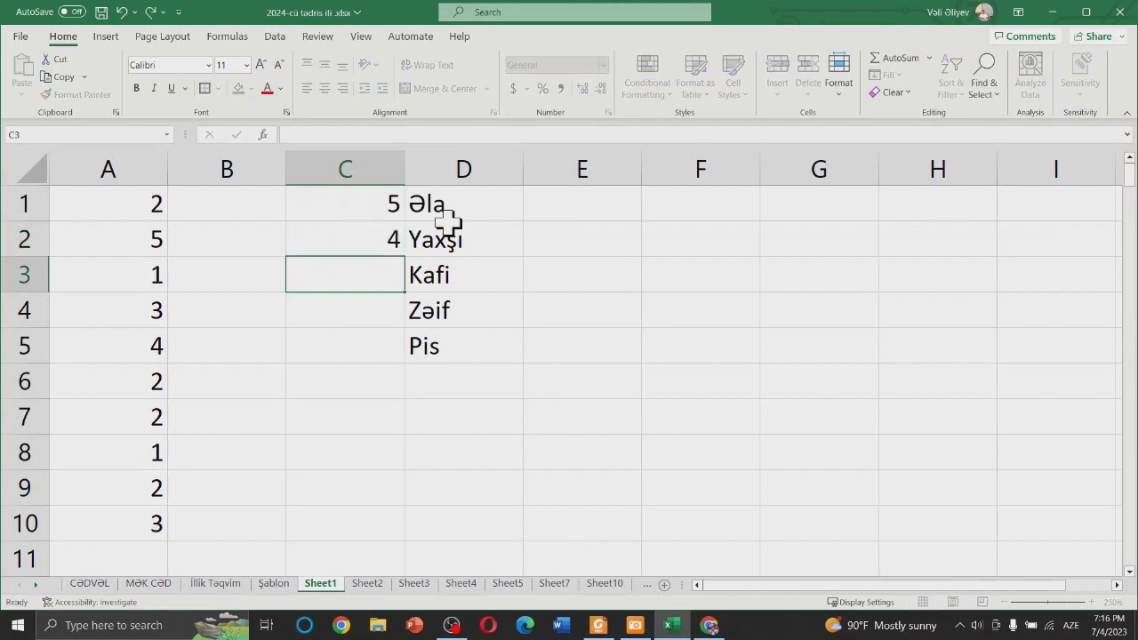
pyautogui.write('3')
pyautogui.press('Return')
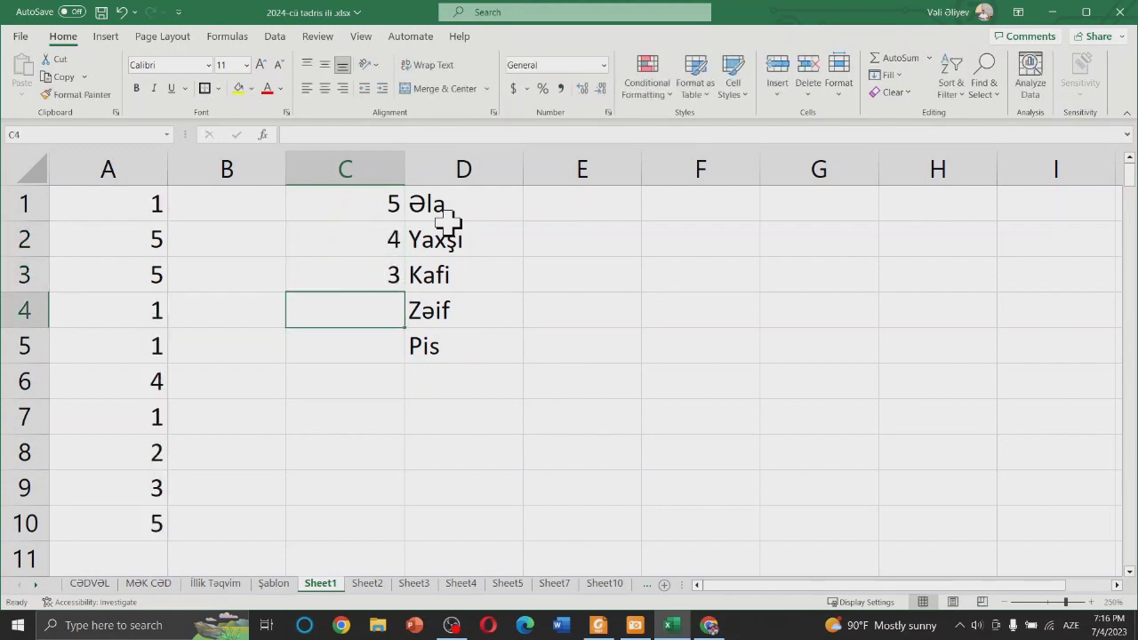
pyautogui.write('2')
pyautogui.press('Return')
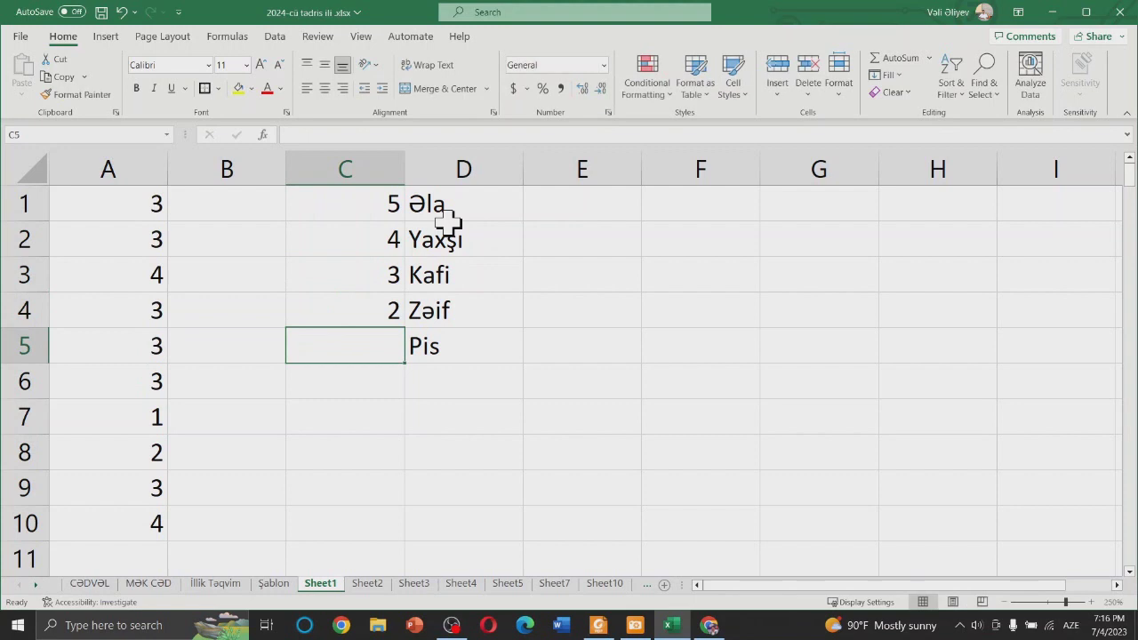
pyautogui.write('1')
pyautogui.press('Return')
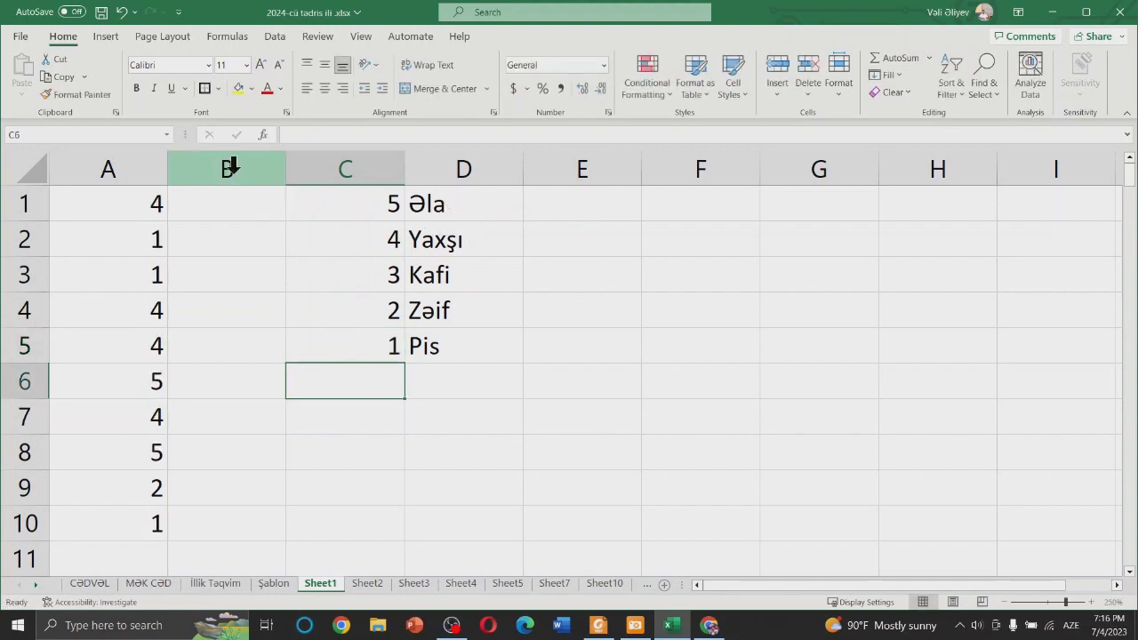
# Step: Apply All Borders and then Thick Outside Borders to the C1:D5 table
pyautogui.moveTo(364, 197); pyautogui.dragTo(480, 341)
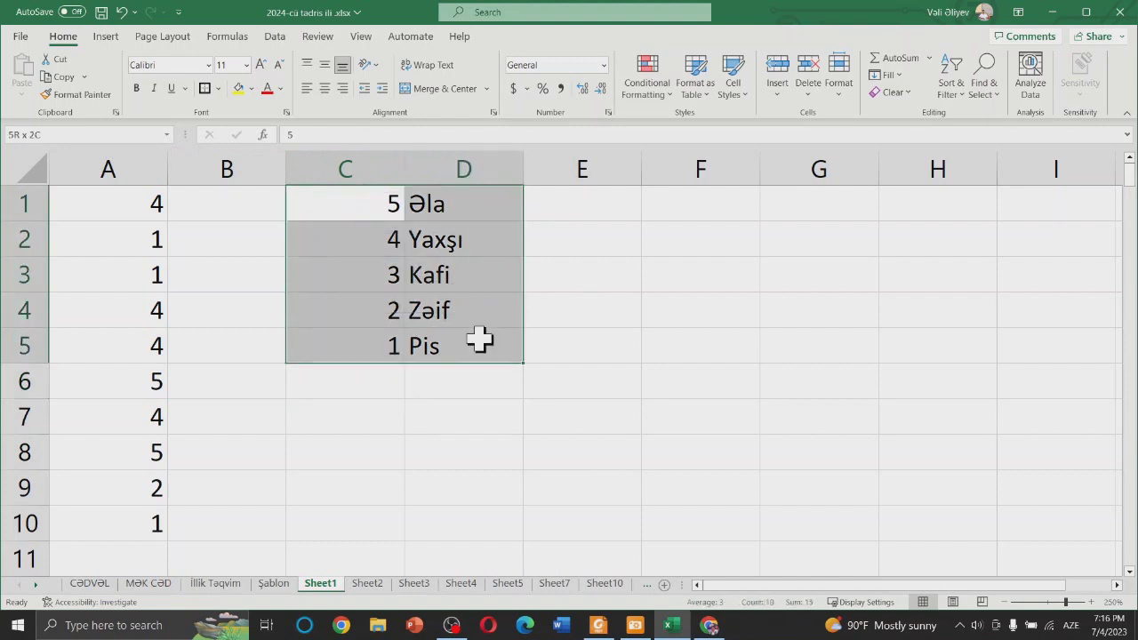
pyautogui.click(218, 89)
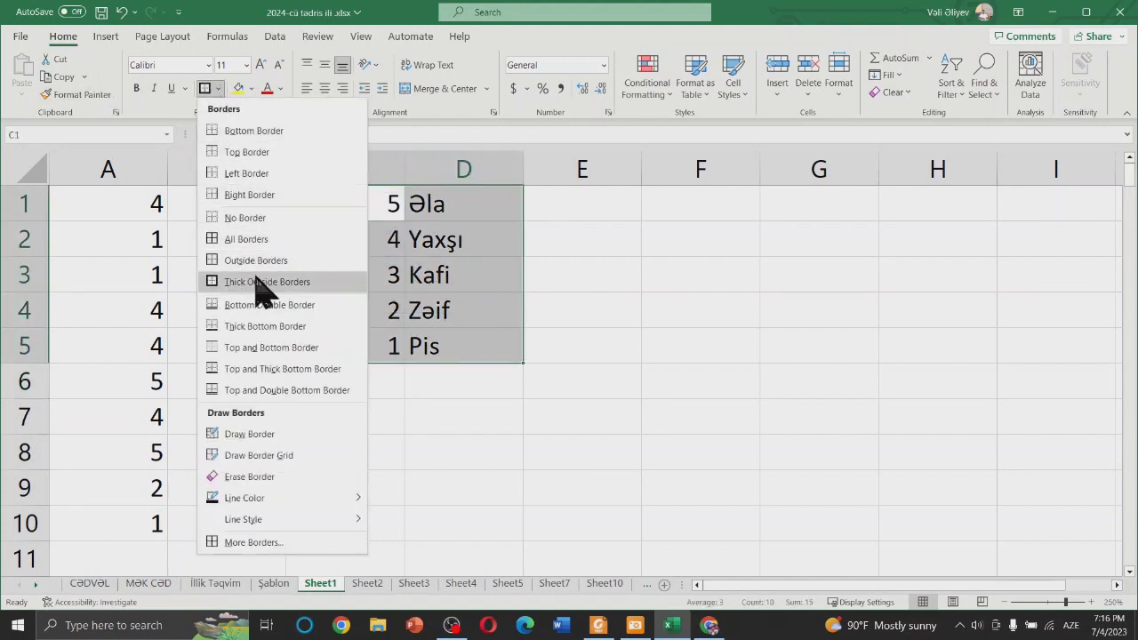
pyautogui.click(253, 240)
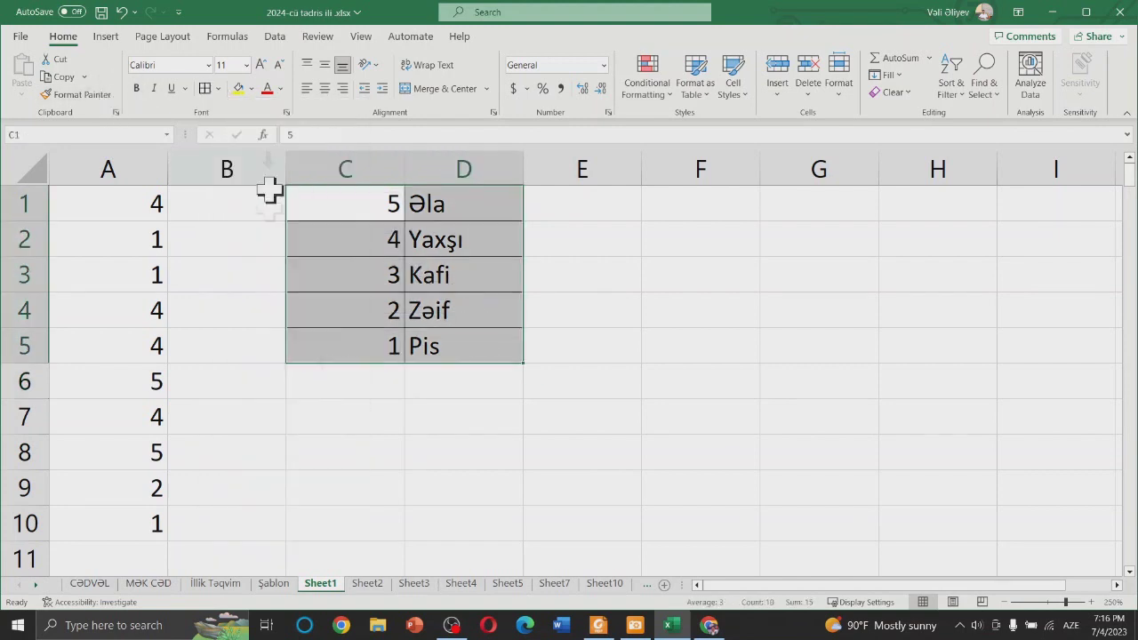
pyautogui.click(220, 88)
pyautogui.click(229, 279)
pyautogui.click(572, 251)
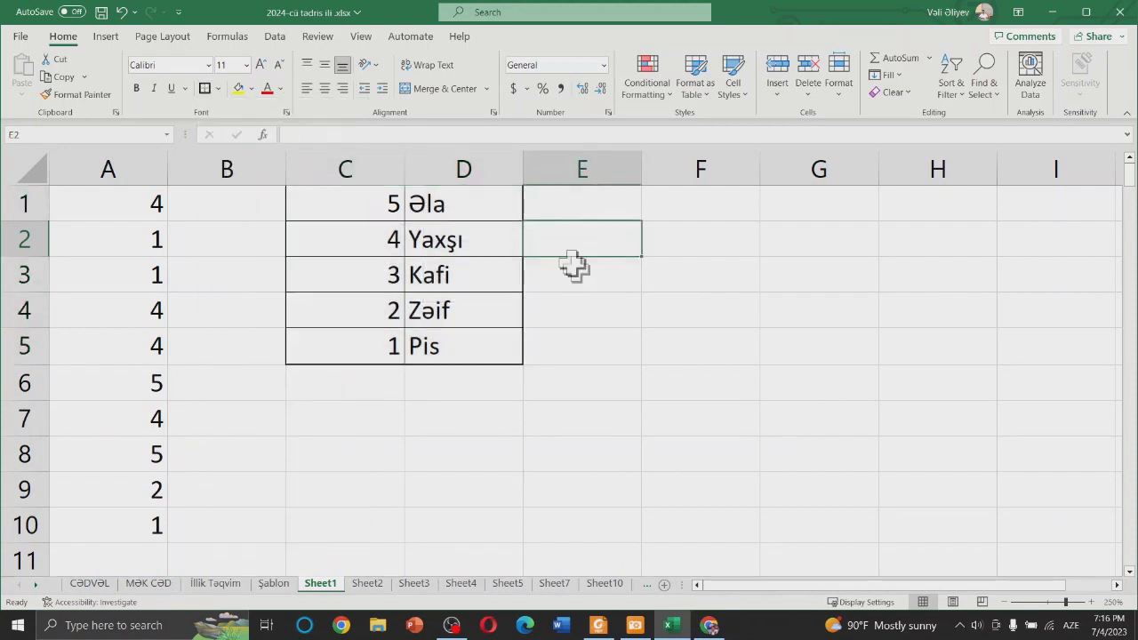
pyautogui.click(261, 203)
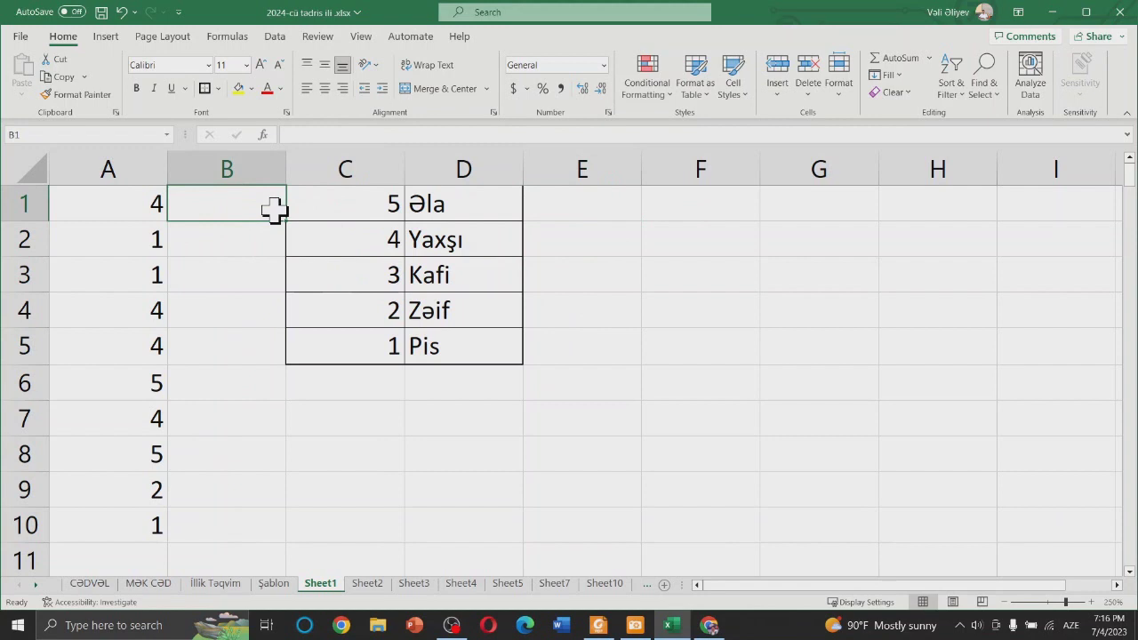
# Step: Start a CHOOSE formula in B1 with A1 as the index
pyautogui.write('=CH')
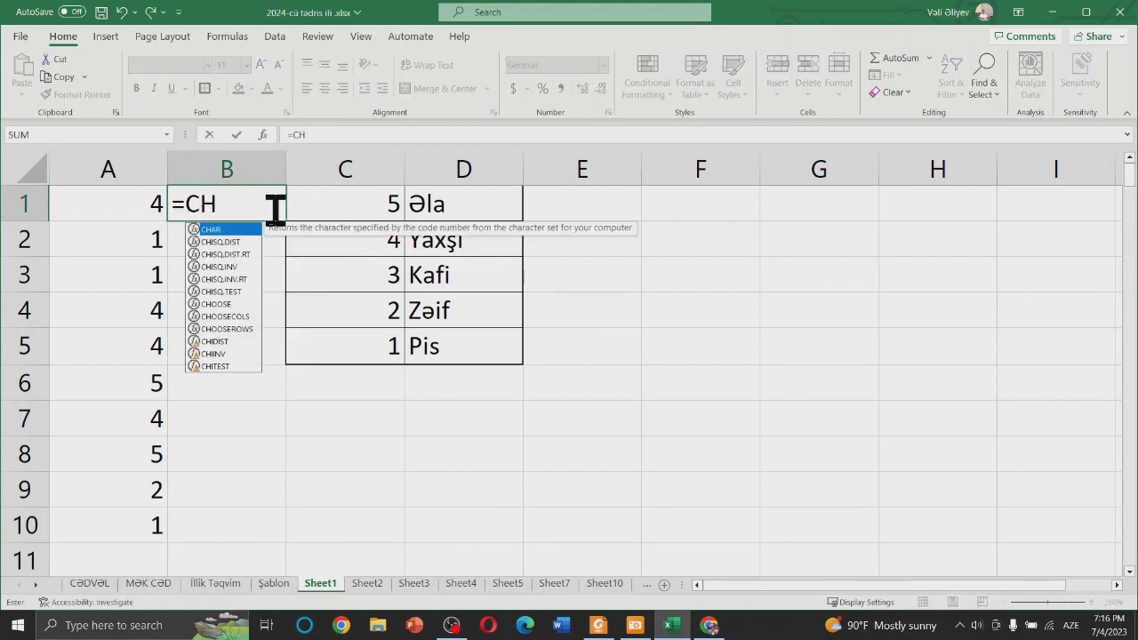
pyautogui.write('OO')
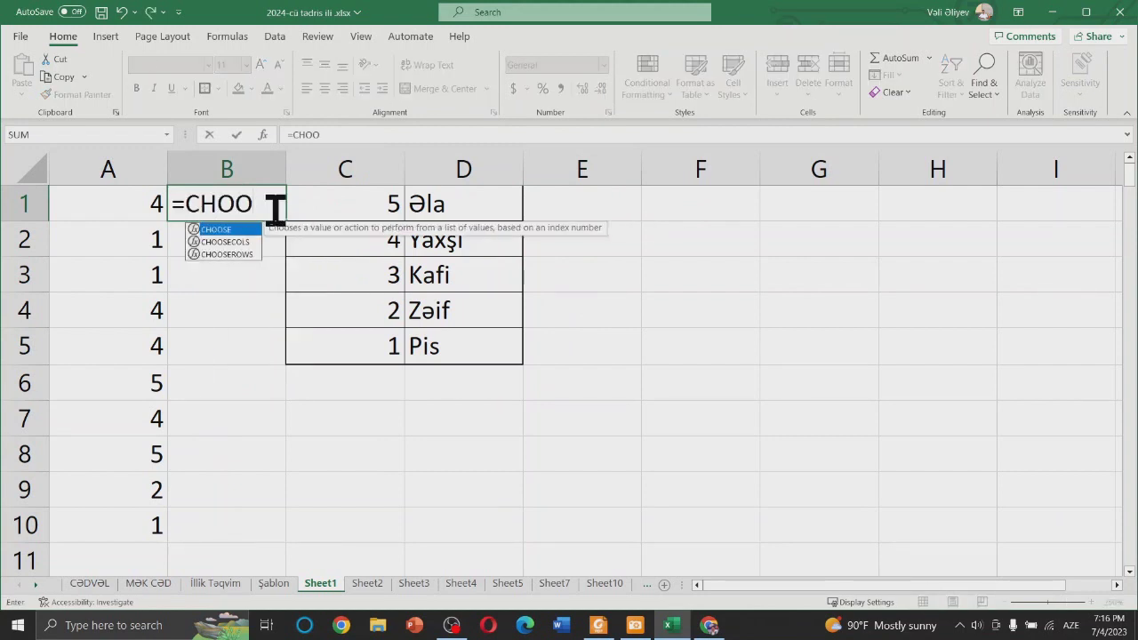
pyautogui.press('Tab')
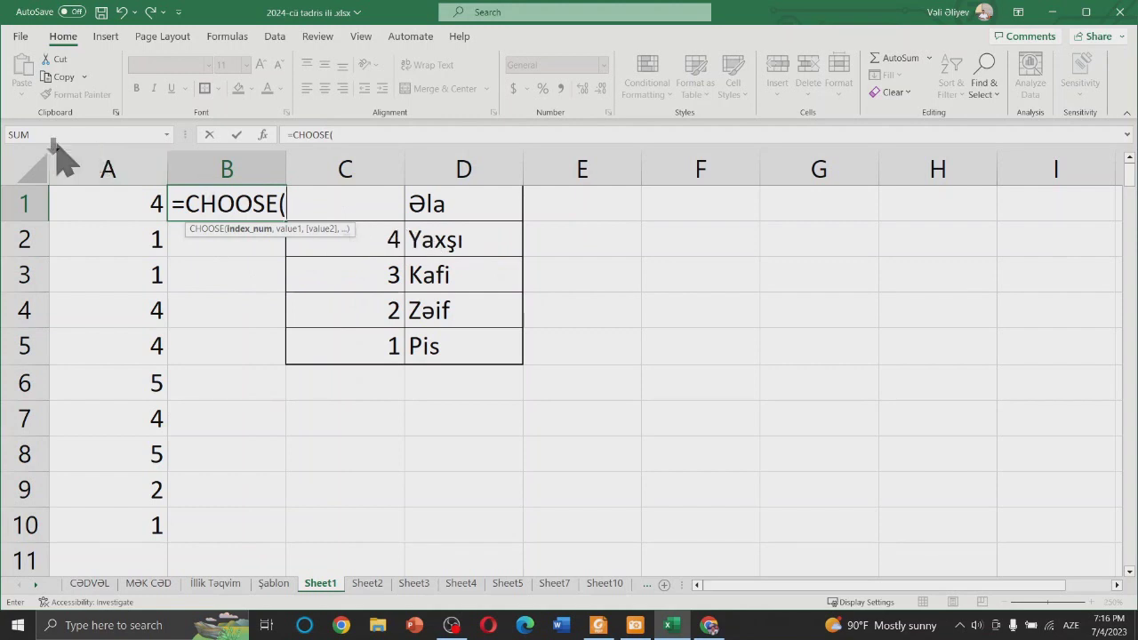
pyautogui.click(113, 200)
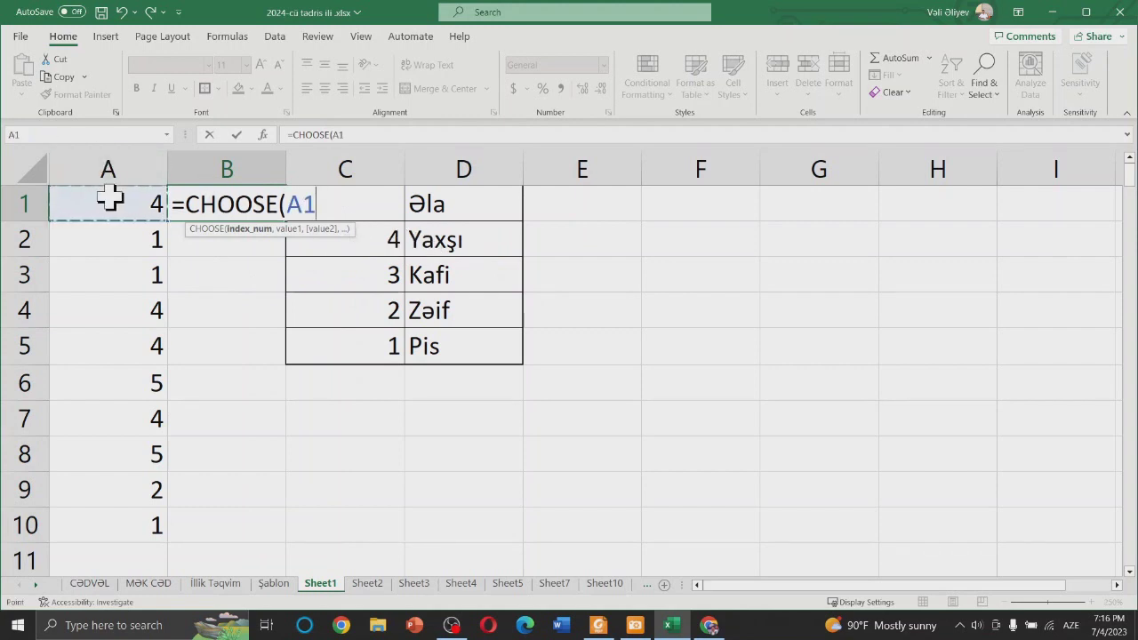
pyautogui.write('ç')
pyautogui.press('BackSpace')
pyautogui.write(',')
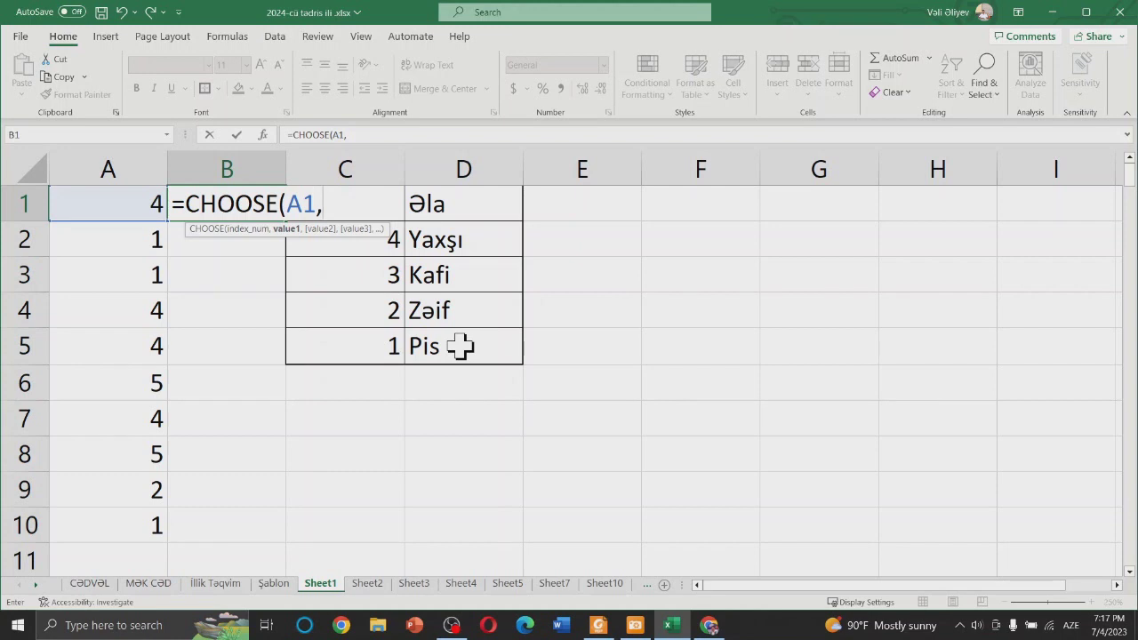
# Step: Add D5, D4, D3, D2, D1 as choices and commit =CHOOSE(A1,D5,D4,D3,D2,D1)
pyautogui.click(460, 347)
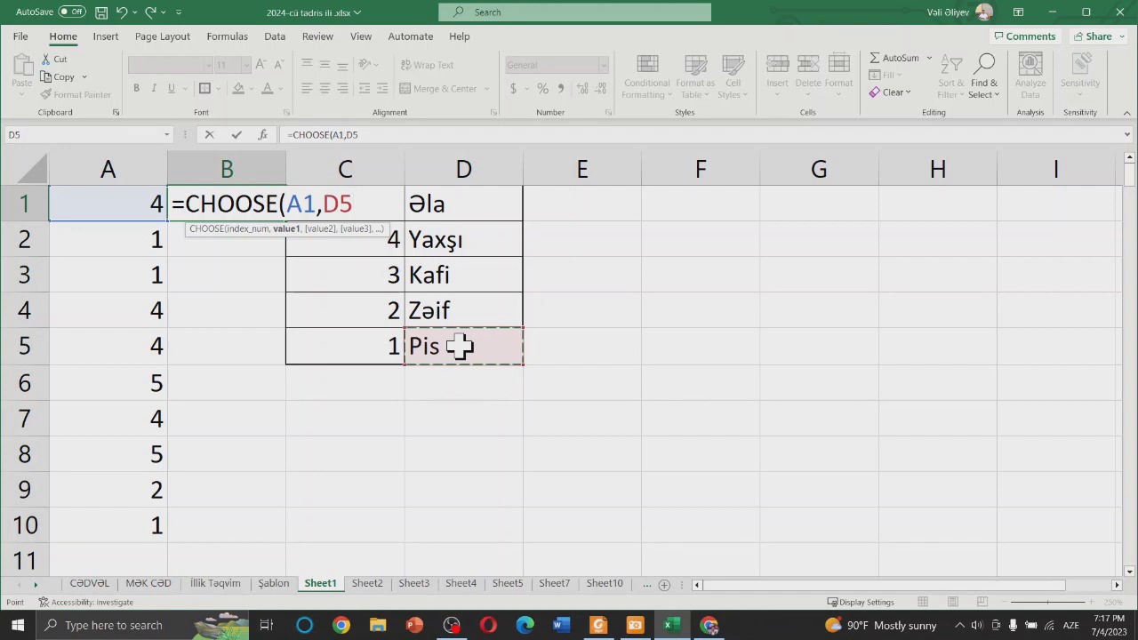
pyautogui.write(',')
pyautogui.click(457, 307)
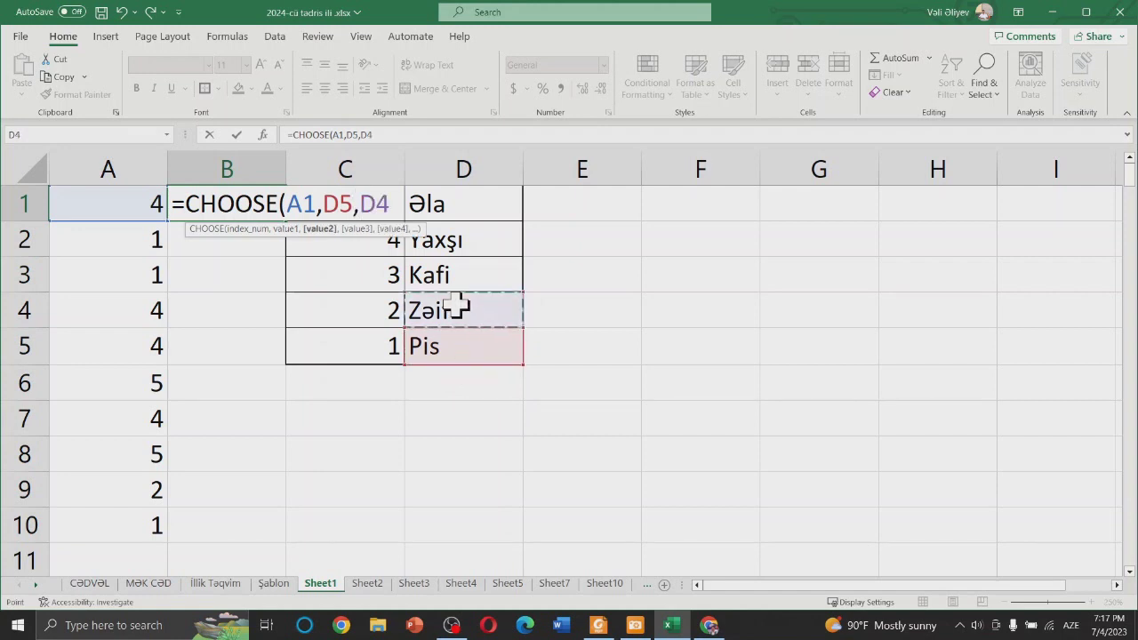
pyautogui.write(',')
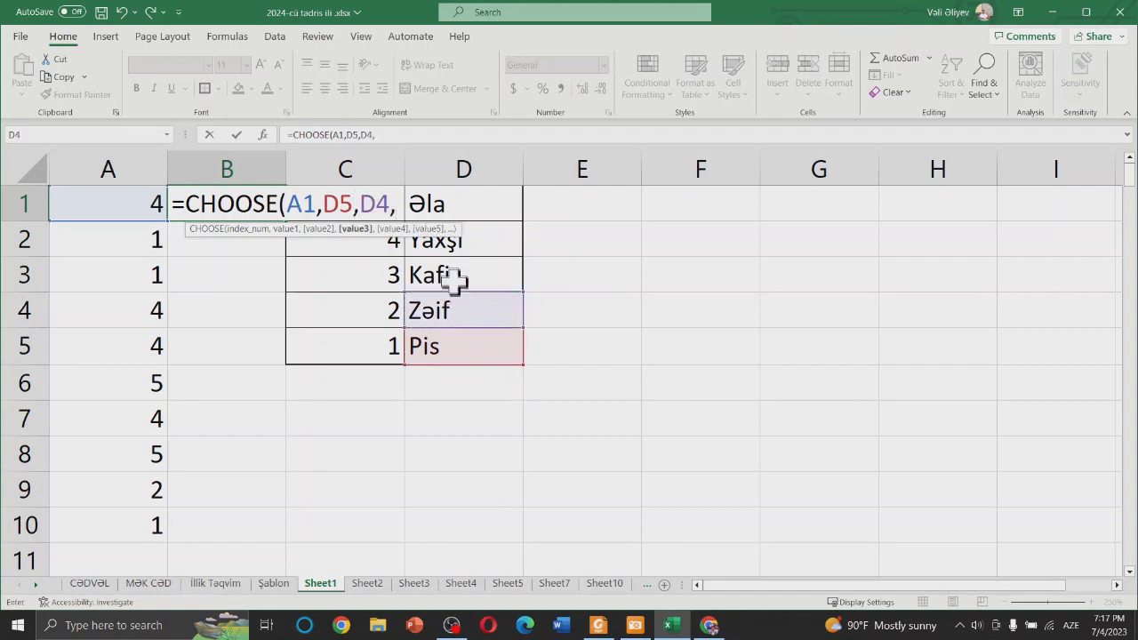
pyautogui.click(456, 279)
pyautogui.write(',')
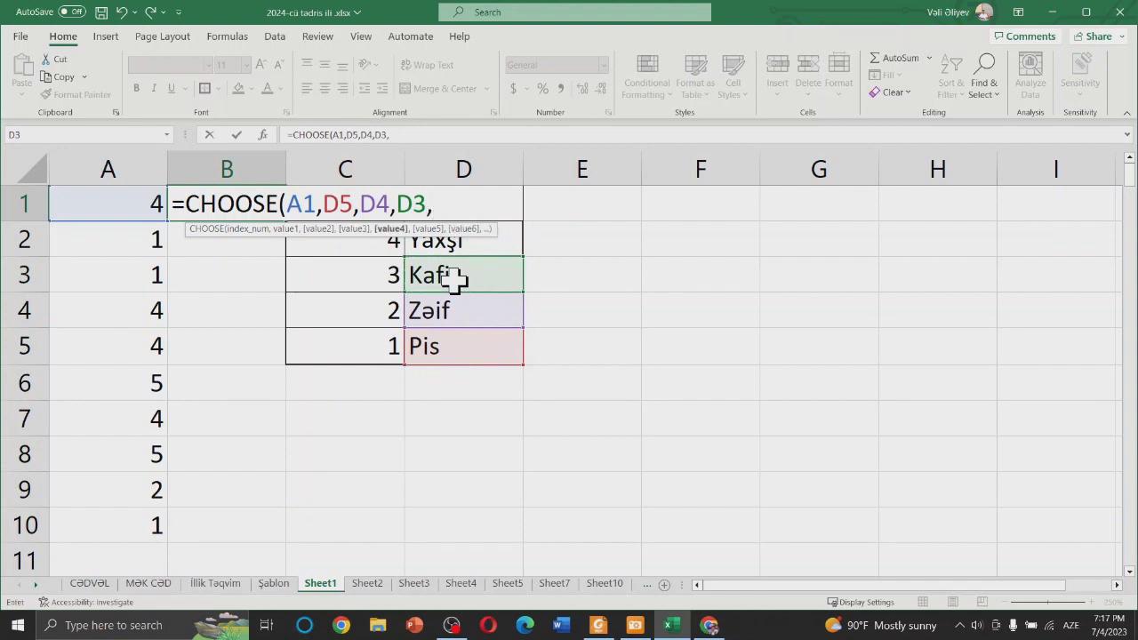
pyautogui.click(503, 241)
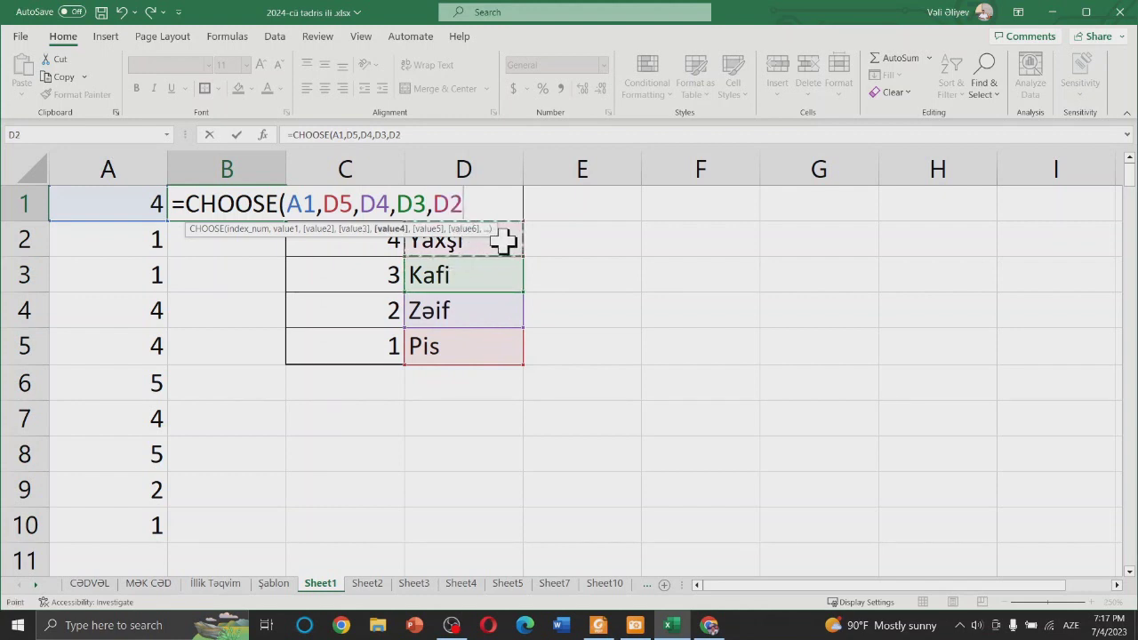
pyautogui.write(',D')
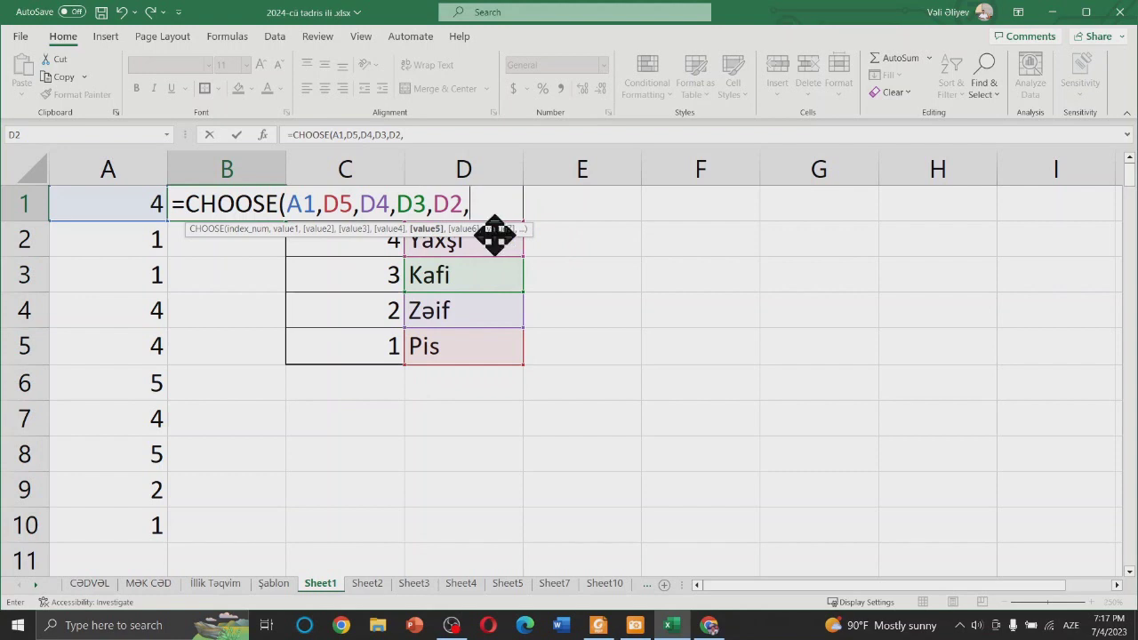
pyautogui.write('!')
pyautogui.press('BackSpace')
pyautogui.write('1')
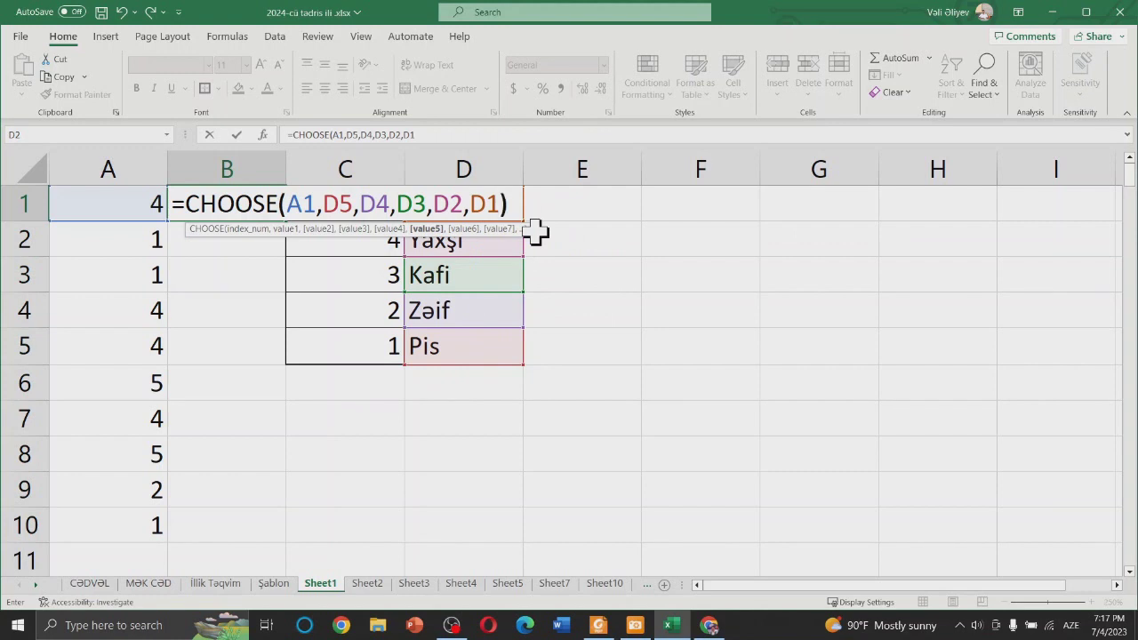
pyautogui.press('Return')
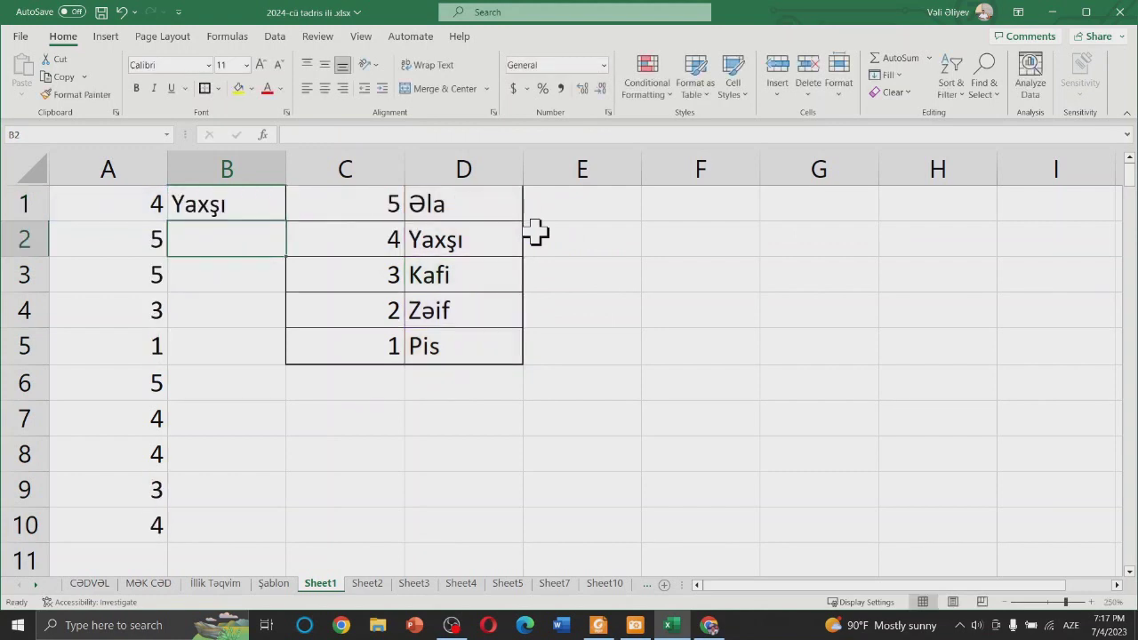
# Step: Fill B1's CHOOSE formula down to B10 and inspect the copies in B2 and B9
pyautogui.click(254, 205)
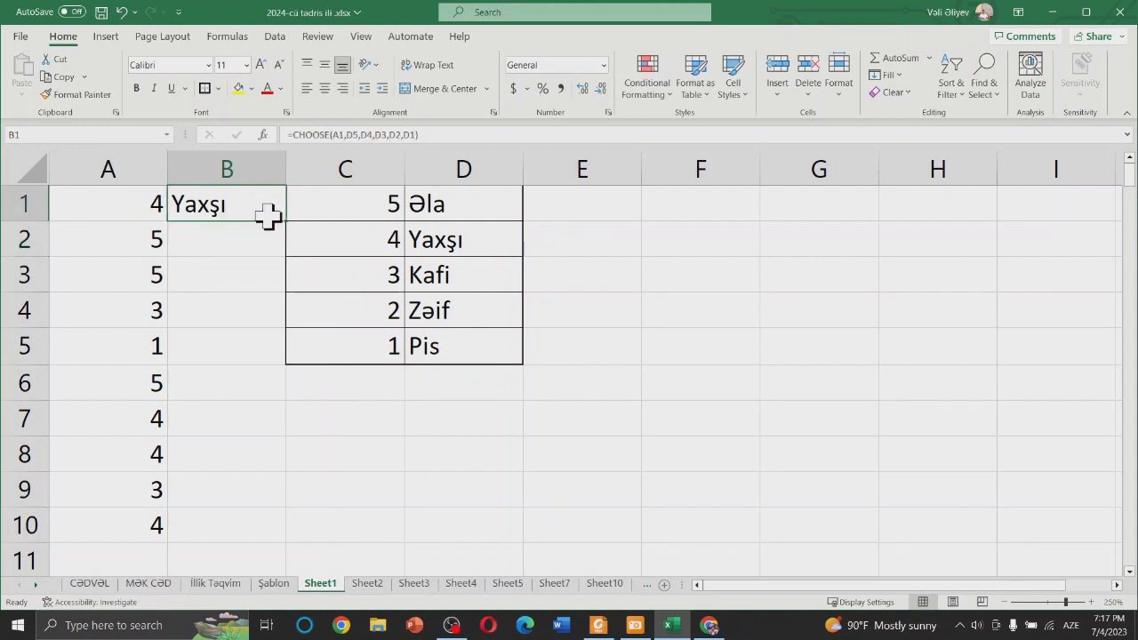
pyautogui.moveTo(286, 222); pyautogui.dragTo(260, 537)
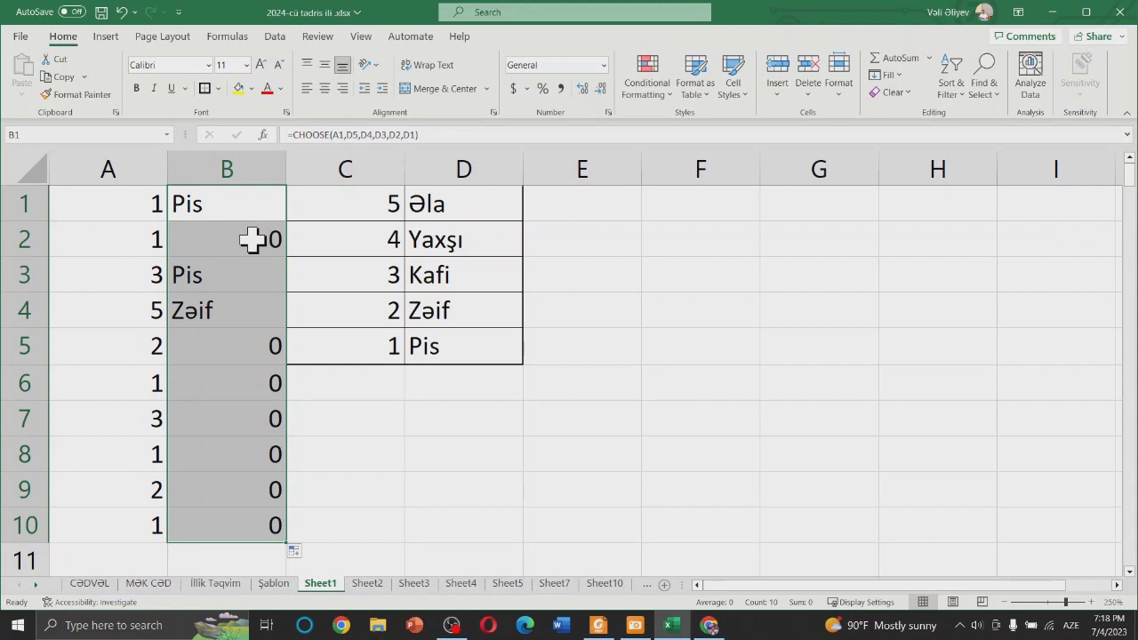
pyautogui.click(259, 249)
pyautogui.click(249, 199)
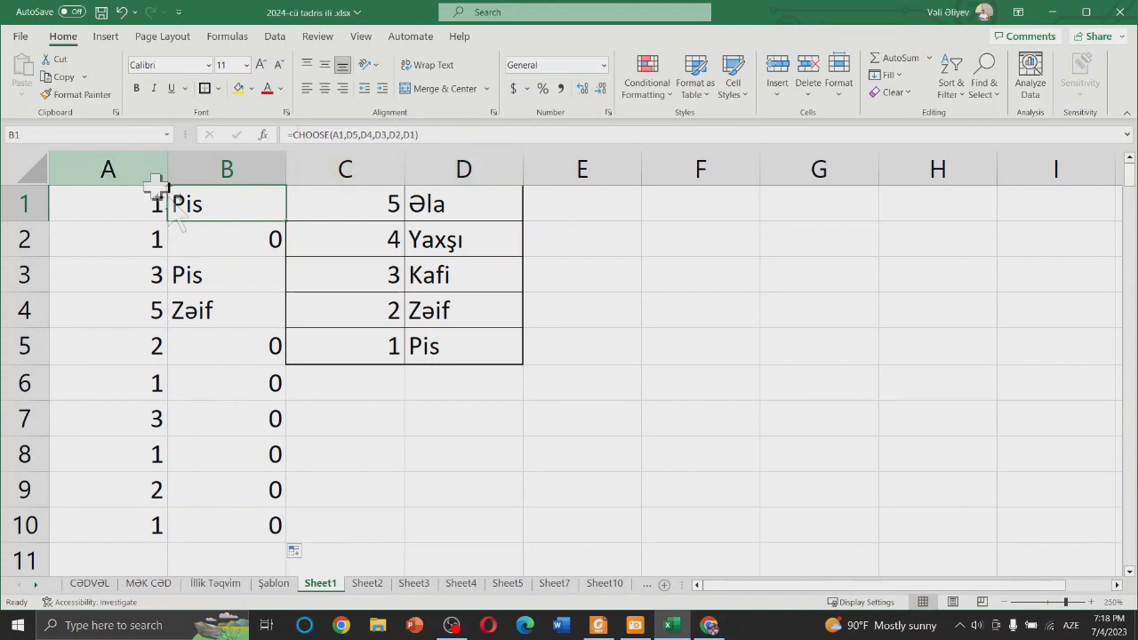
pyautogui.click(216, 250)
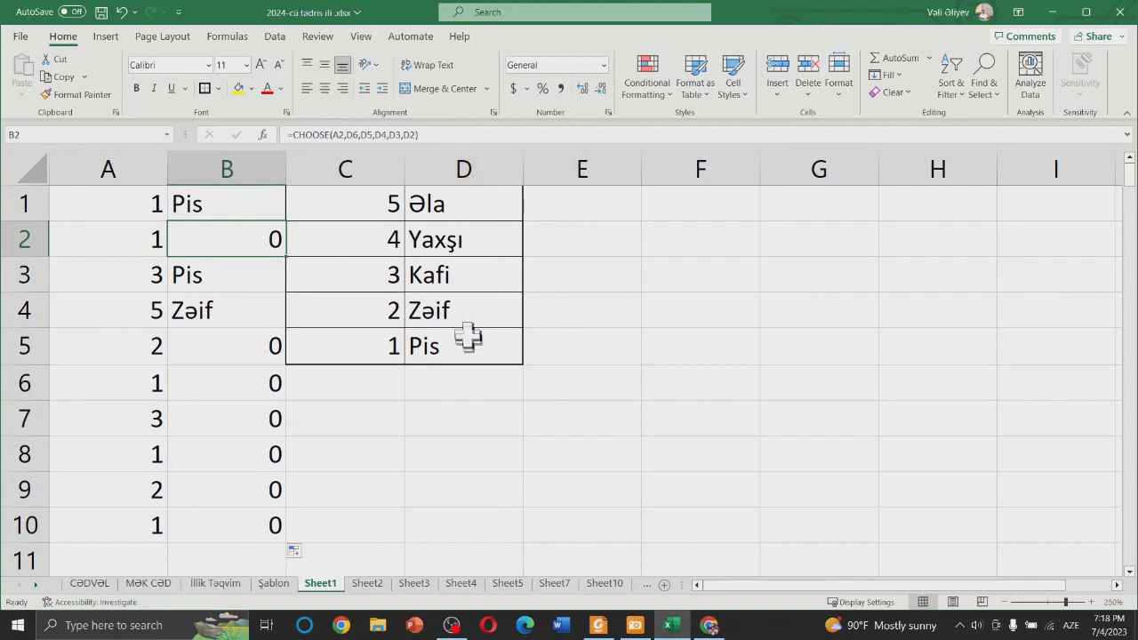
pyautogui.click(252, 500)
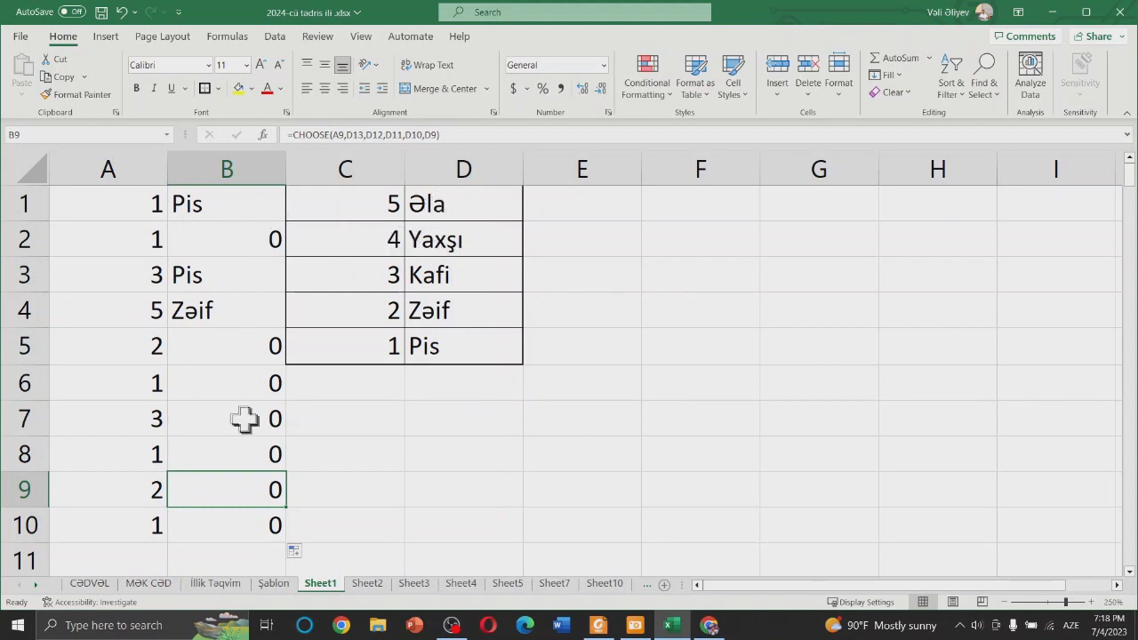
pyautogui.click(235, 203)
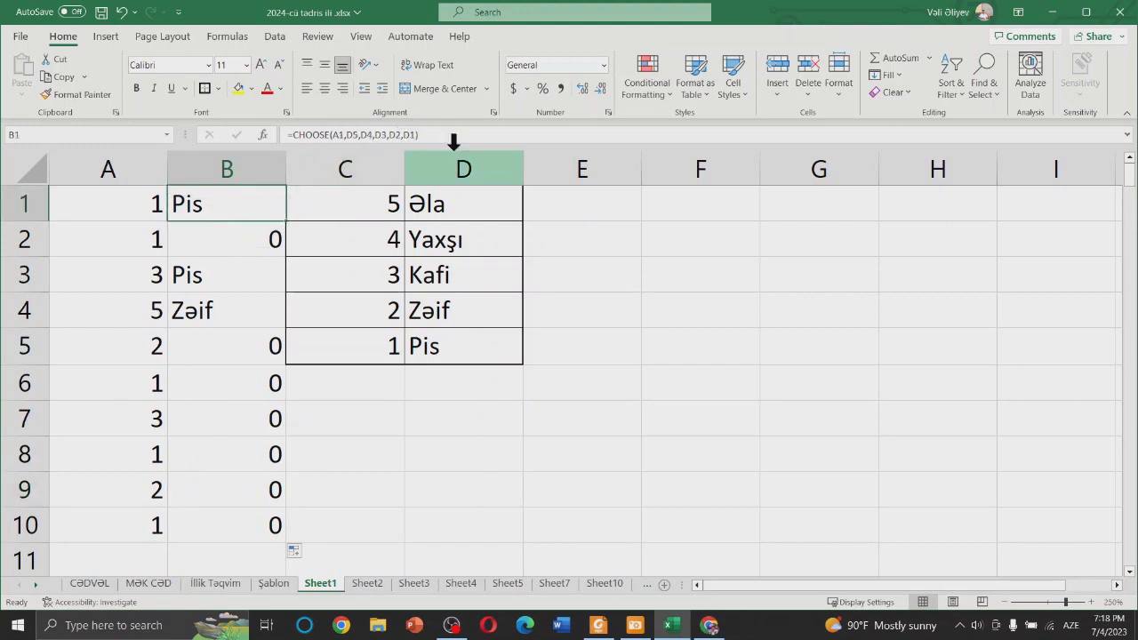
# Step: Lock B1's references with F4, giving =CHOOSE(A1,$D$5,$D$4,$D$3,$D$2,$D$1)
pyautogui.click(351, 134)
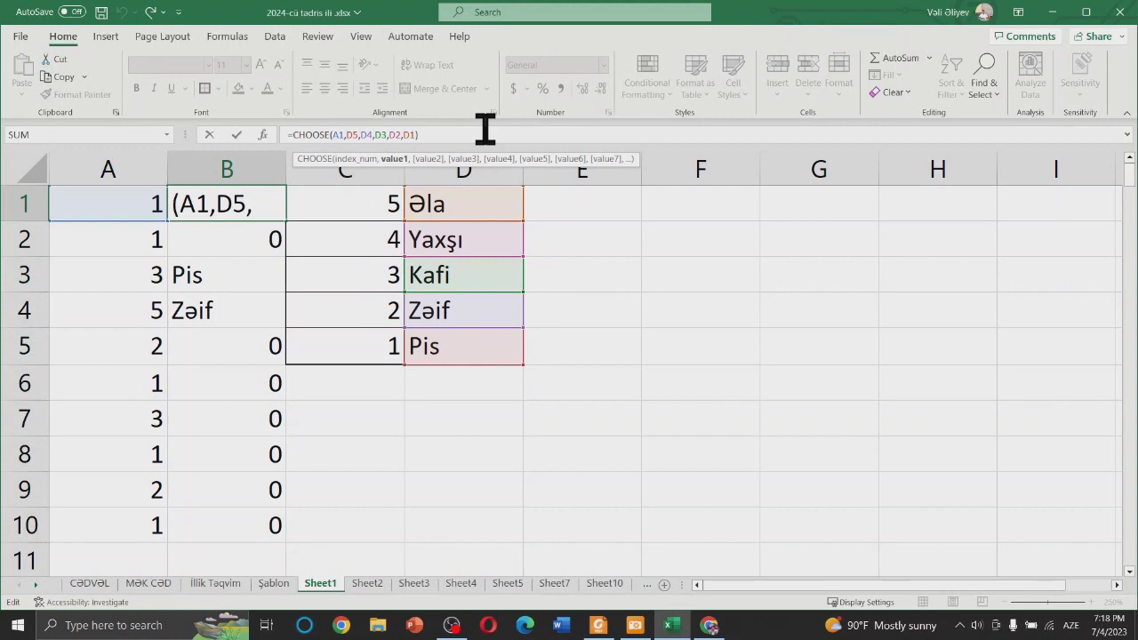
pyautogui.press('F4')
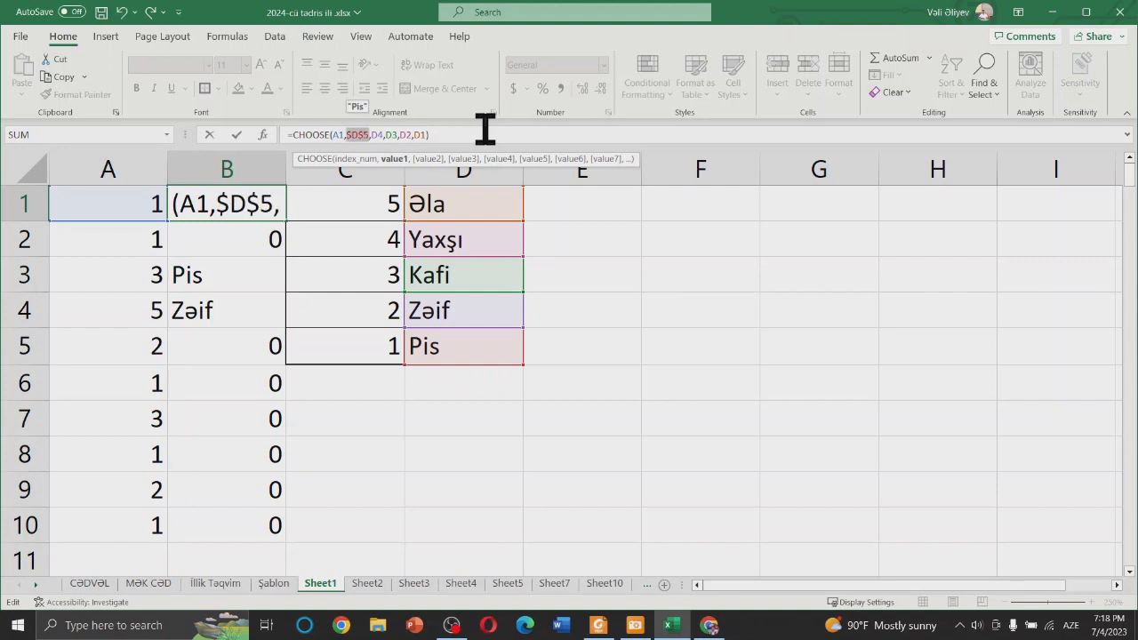
pyautogui.press('Right')
pyautogui.press('Right')
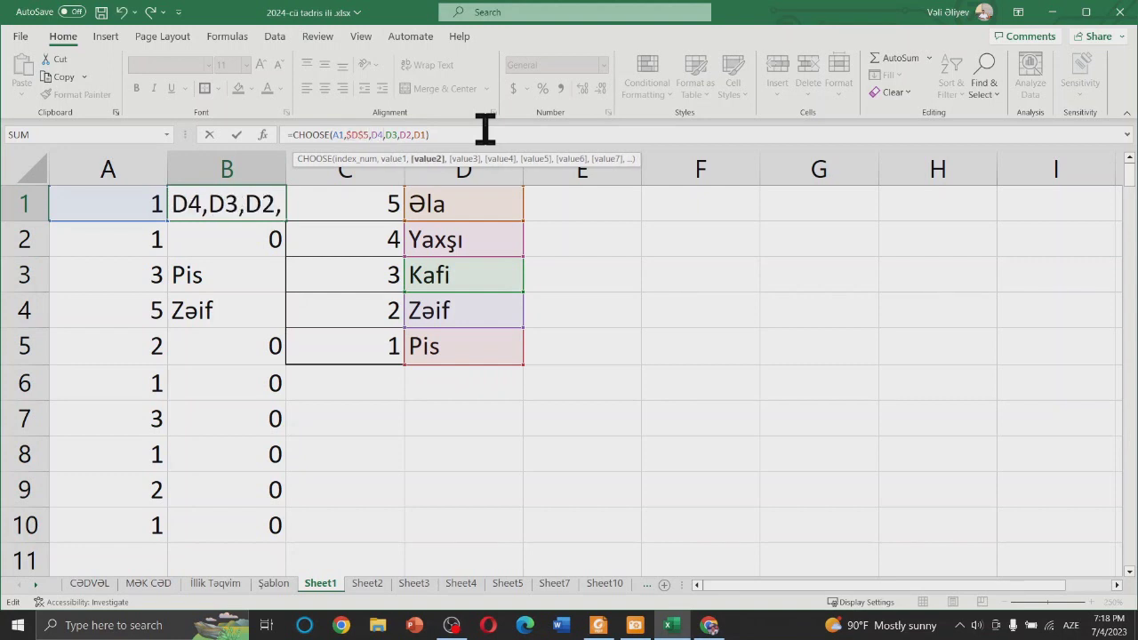
pyautogui.press('F4')
pyautogui.press('F4')
pyautogui.press('F4')
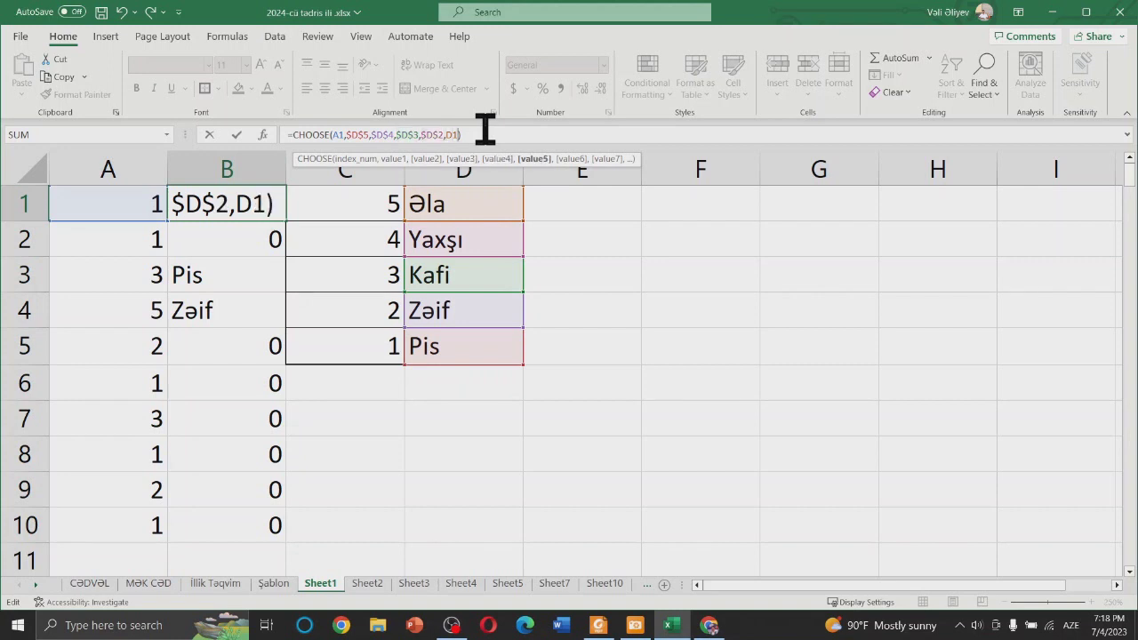
pyautogui.press('F4')
pyautogui.click(485, 131)
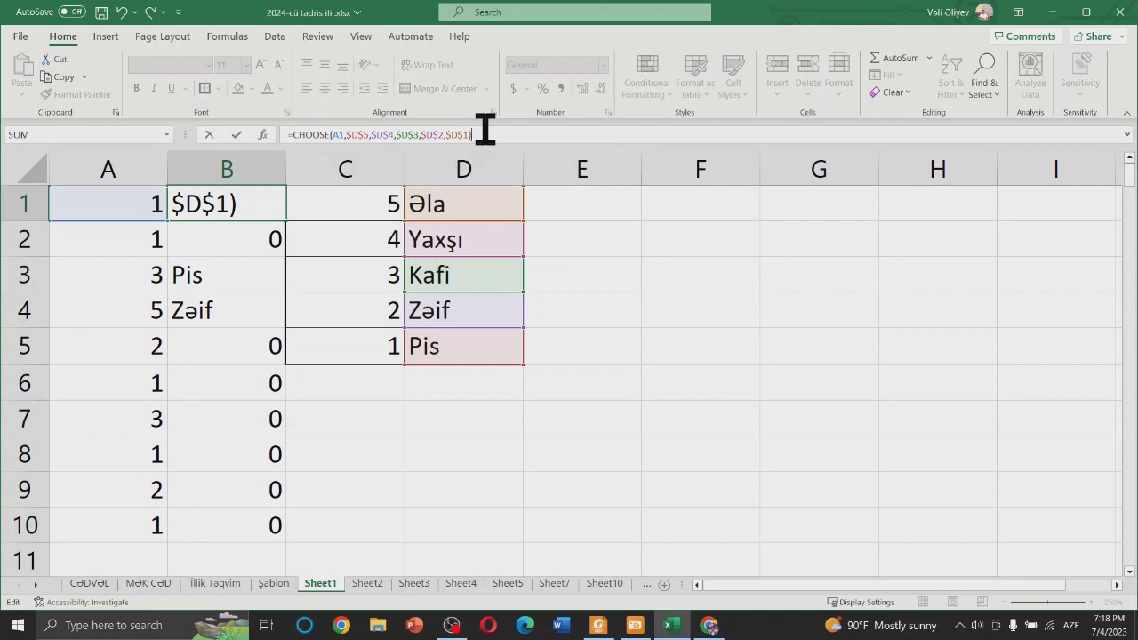
pyautogui.press('Return')
pyautogui.click(224, 203)
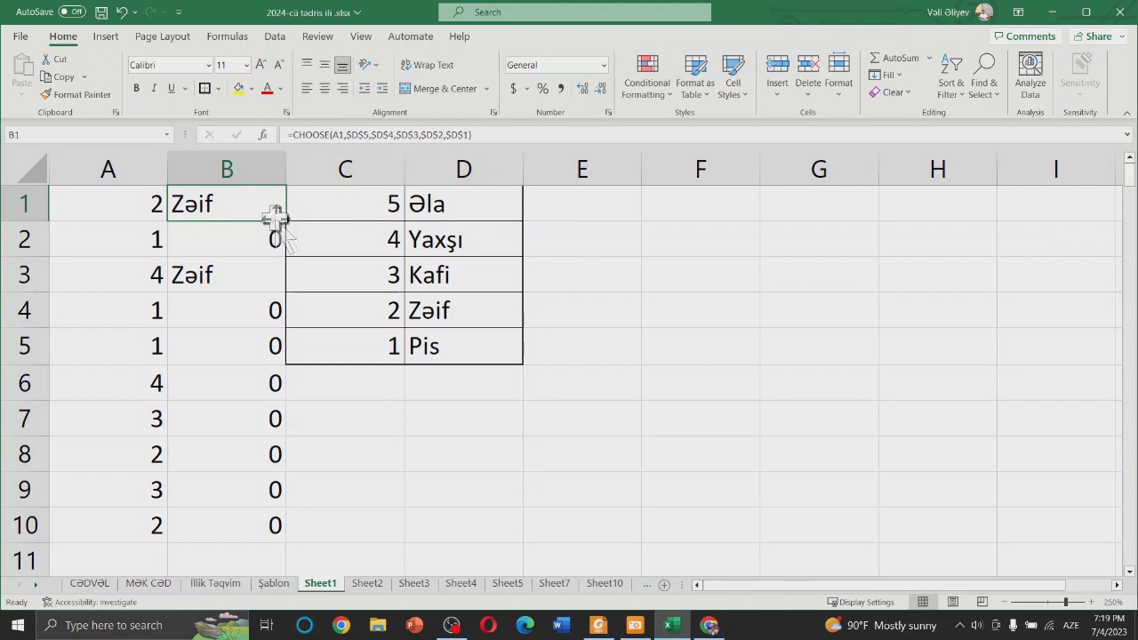
# Step: Fill the locked formula down to B10, center column B, then check C1 and D2
pyautogui.moveTo(284, 224); pyautogui.dragTo(285, 536)
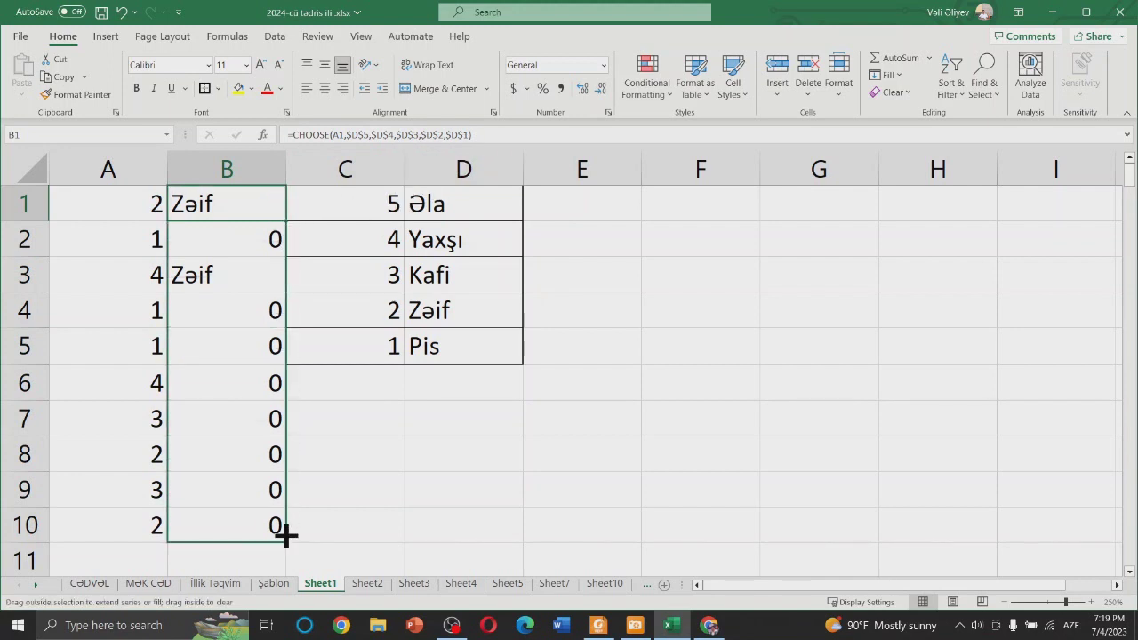
pyautogui.click(347, 408)
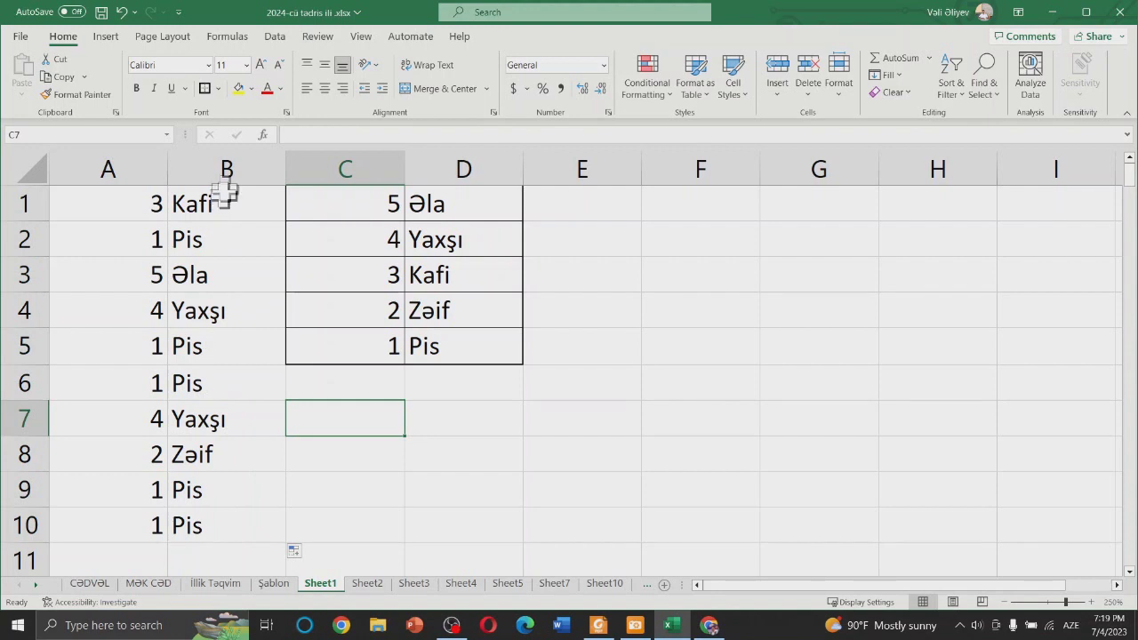
pyautogui.click(237, 167)
pyautogui.click(324, 88)
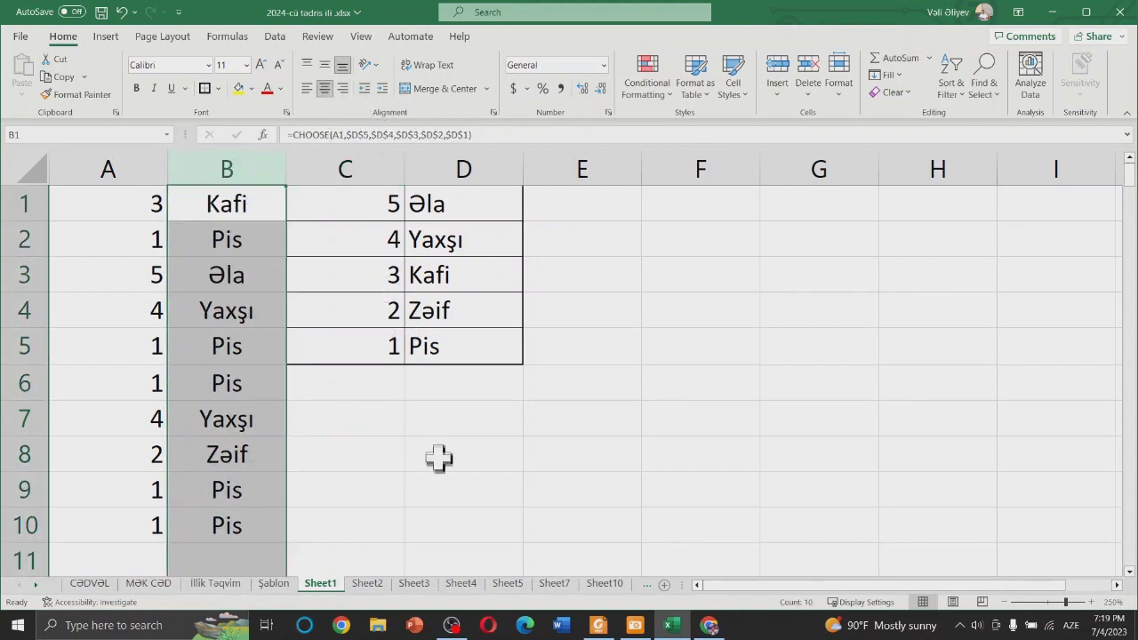
pyautogui.click(439, 455)
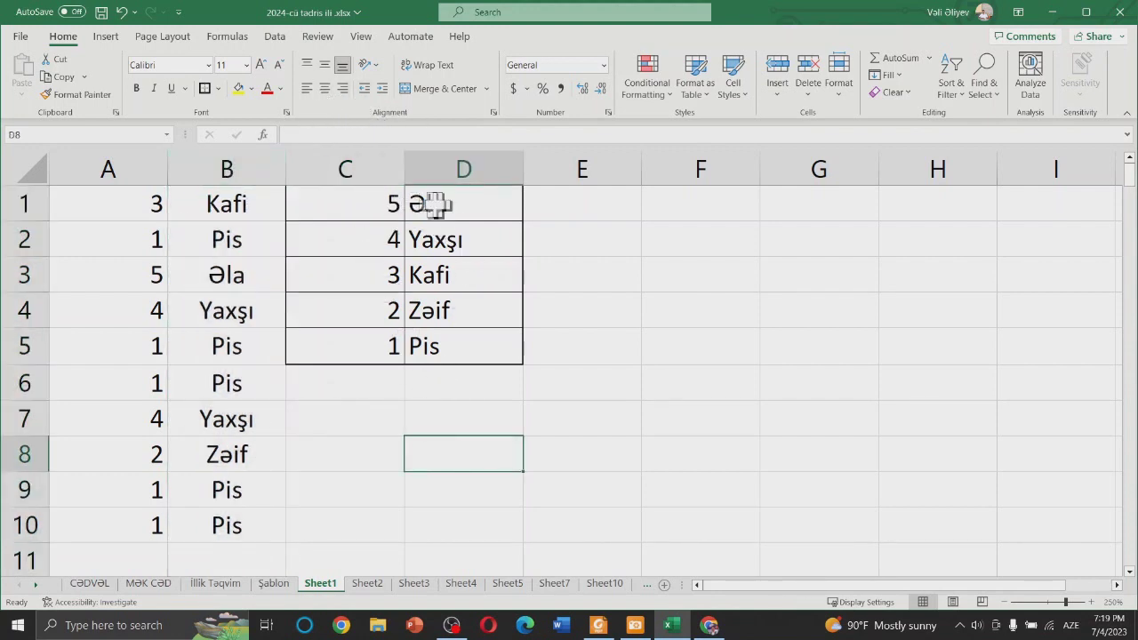
pyautogui.click(352, 207)
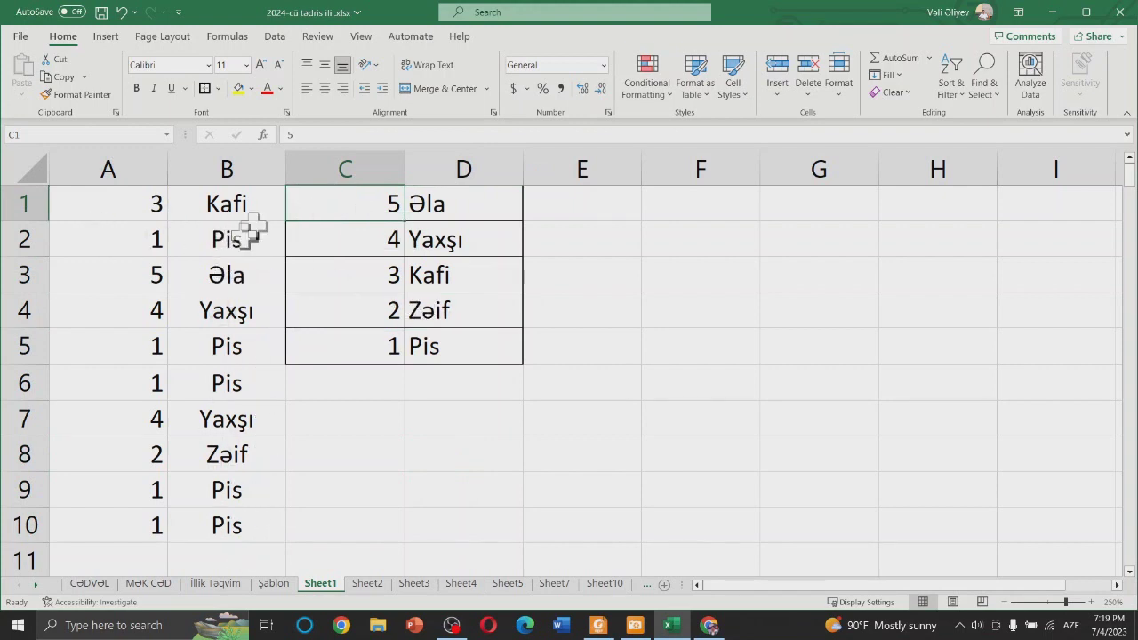
pyautogui.click(444, 245)
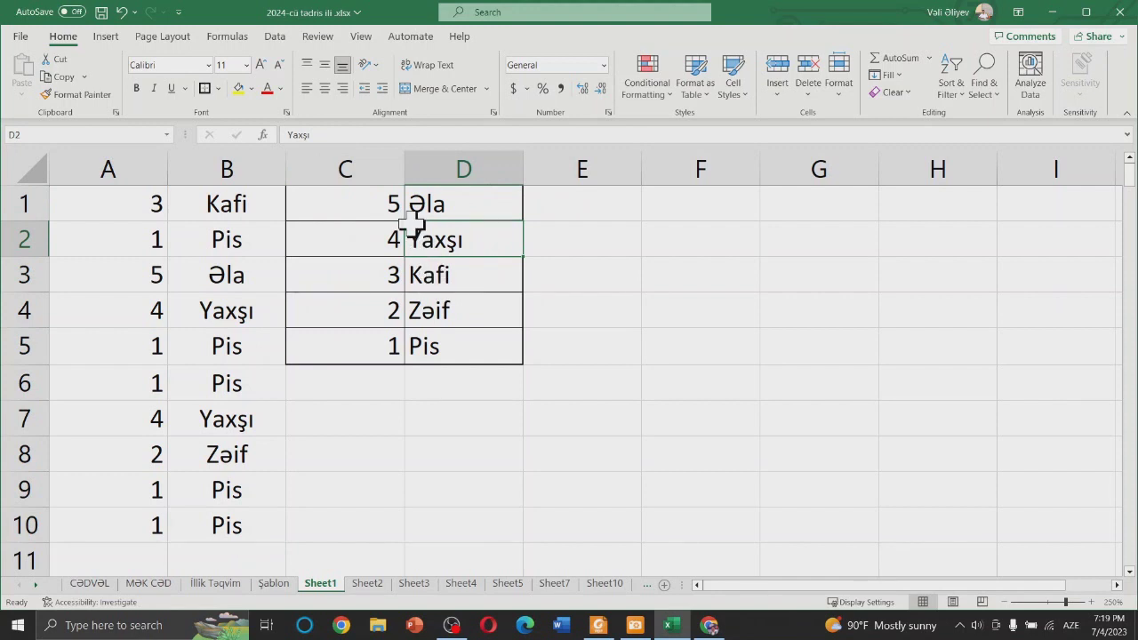
# Step: Delete numbers column C and check B1's formula now references column C
pyautogui.rightClick(339, 153)
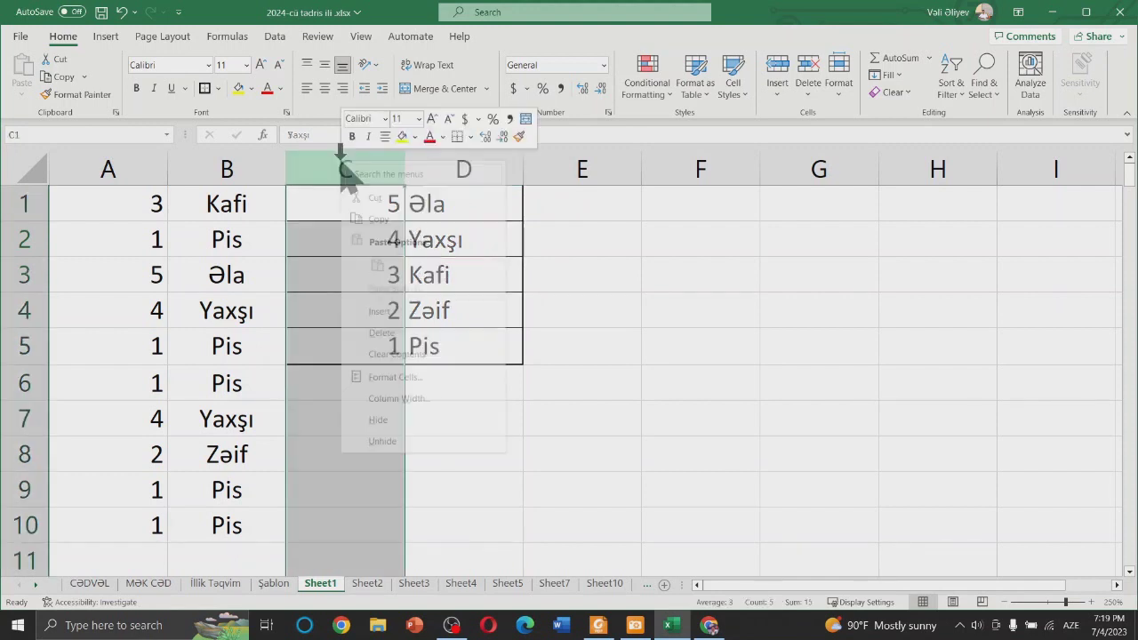
pyautogui.click(392, 335)
pyautogui.click(579, 308)
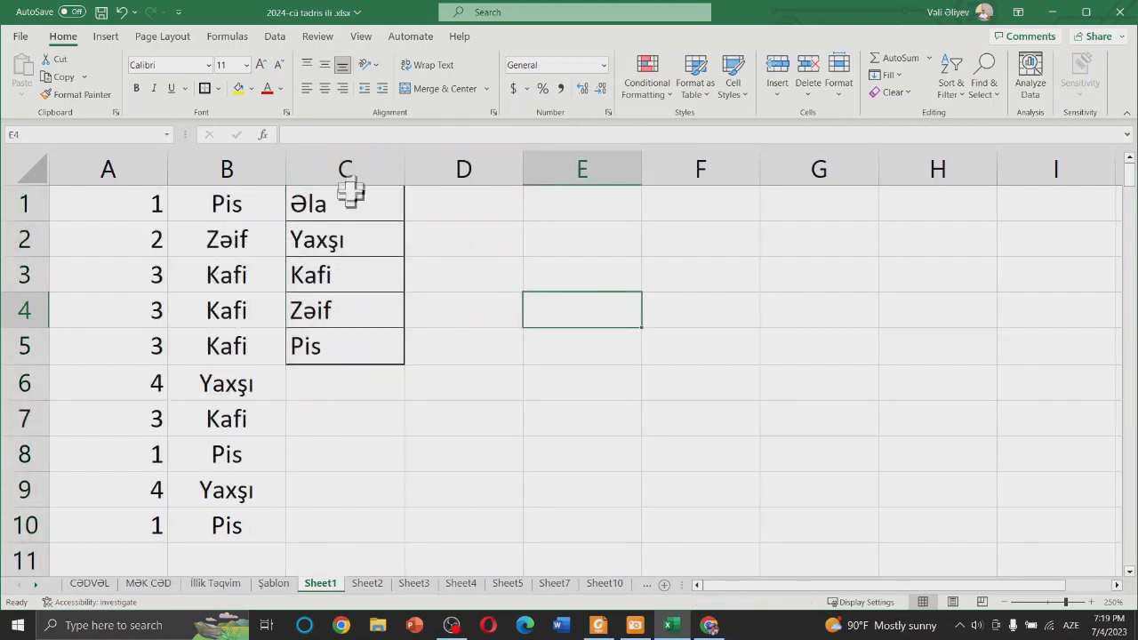
pyautogui.click(227, 212)
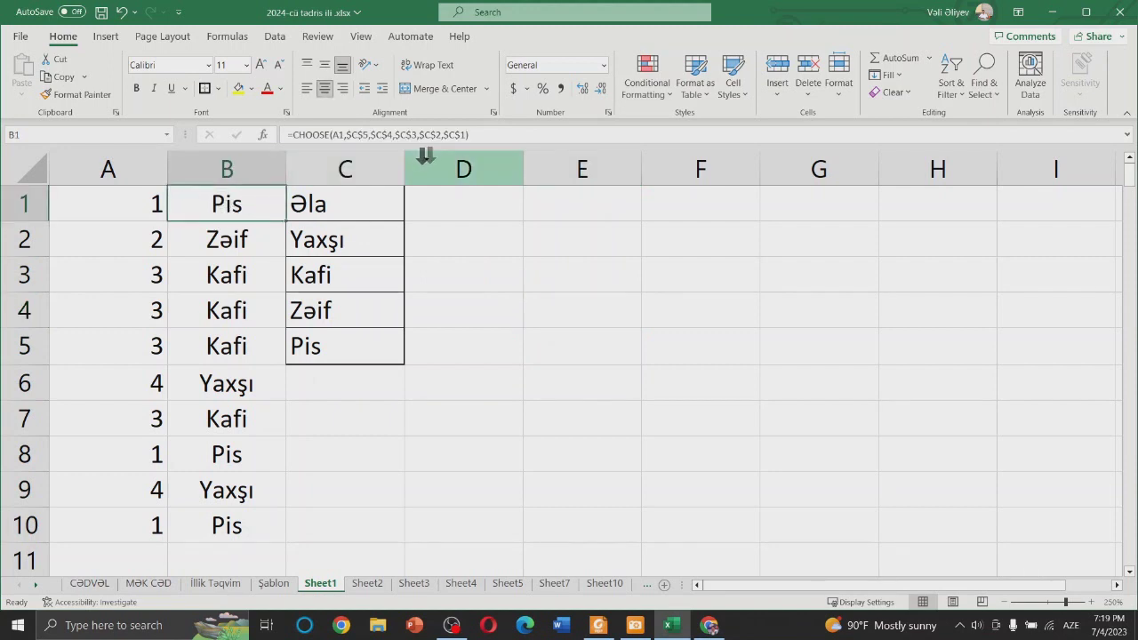
pyautogui.click(458, 302)
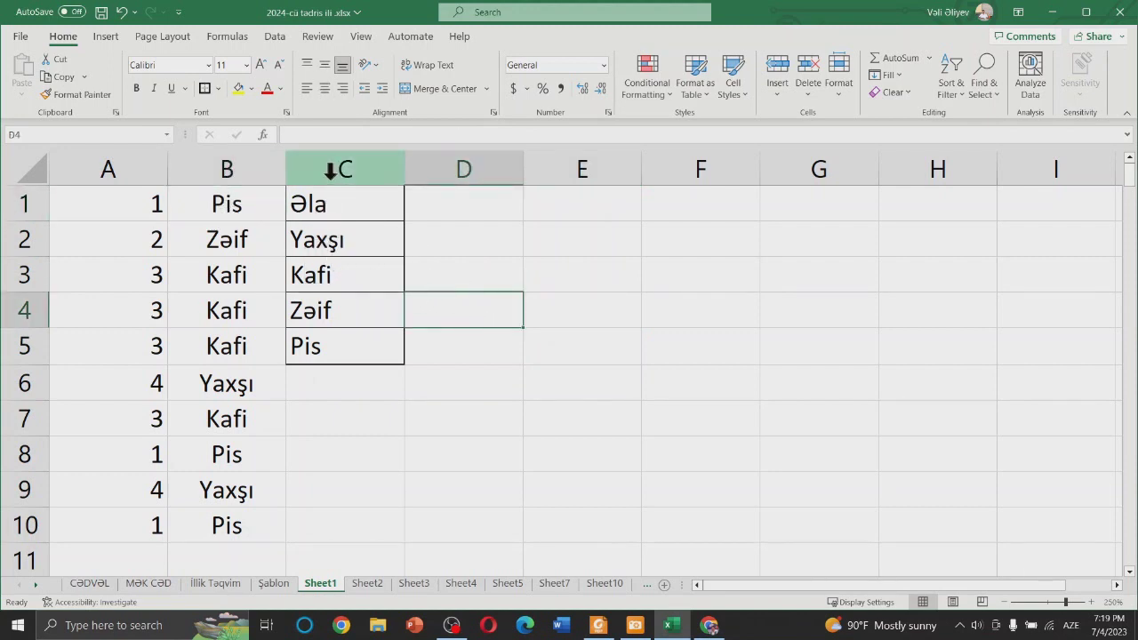
# Step: Apply All Borders to the grade words in C1:C5 and review A1:B10
pyautogui.moveTo(317, 213); pyautogui.dragTo(330, 343)
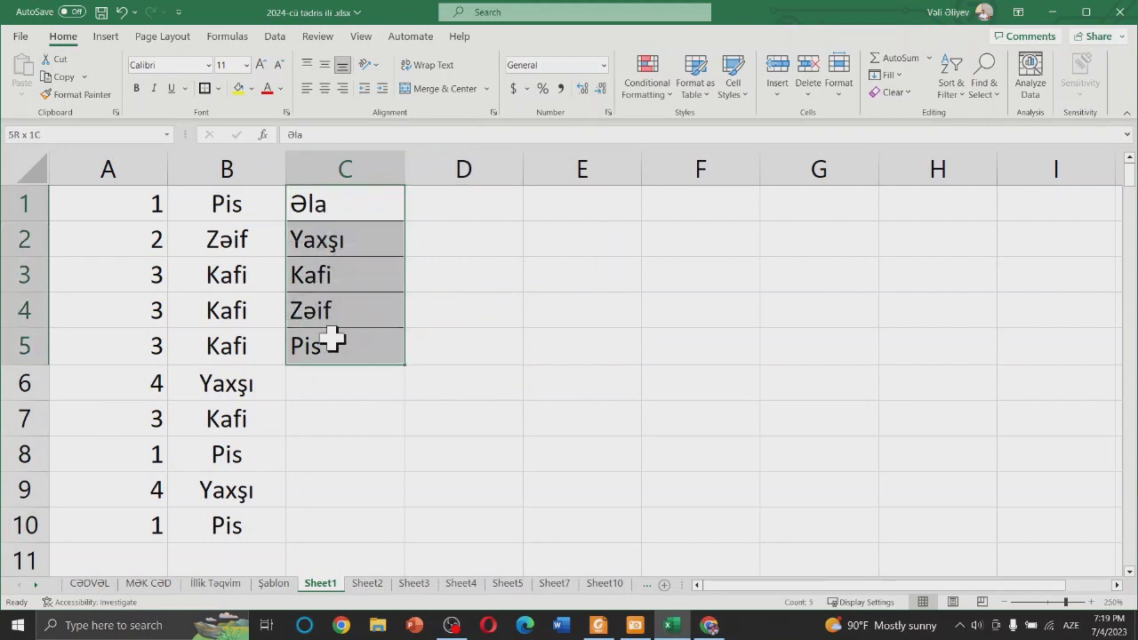
pyautogui.click(205, 88)
pyautogui.click(511, 284)
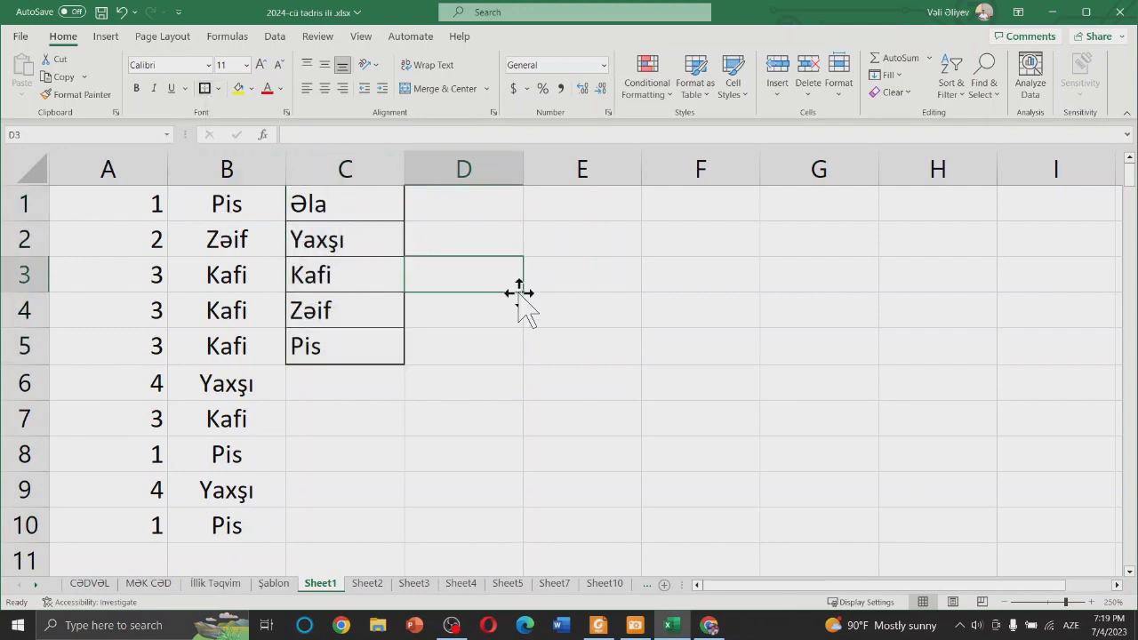
pyautogui.moveTo(107, 196); pyautogui.dragTo(198, 539)
pyautogui.click(204, 525)
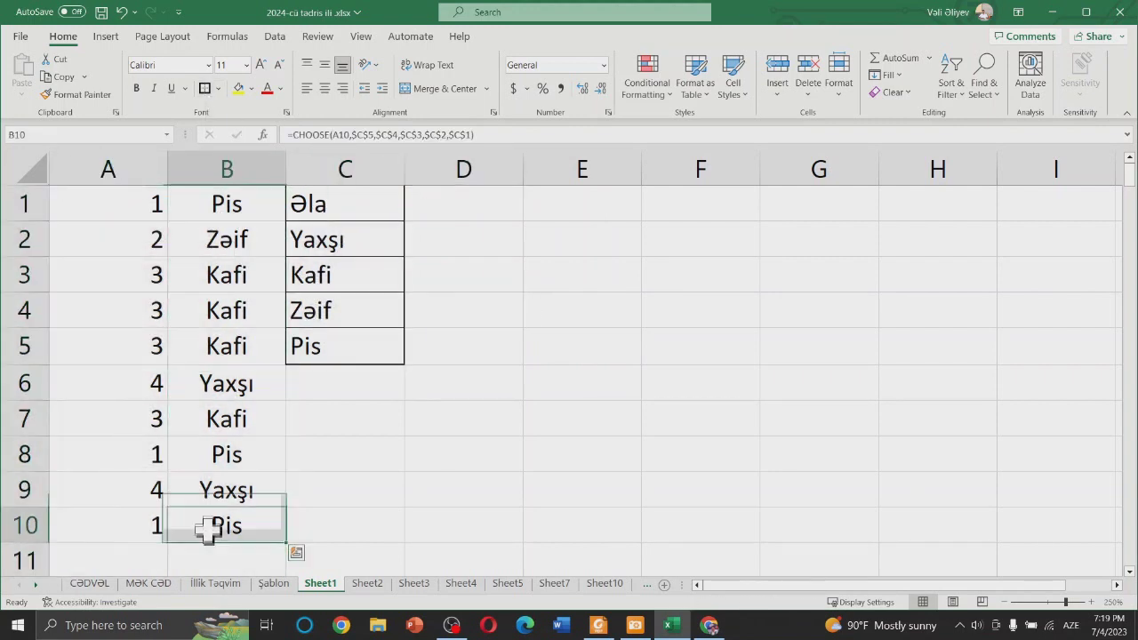
pyautogui.moveTo(133, 213); pyautogui.dragTo(235, 513)
pyautogui.click(490, 410)
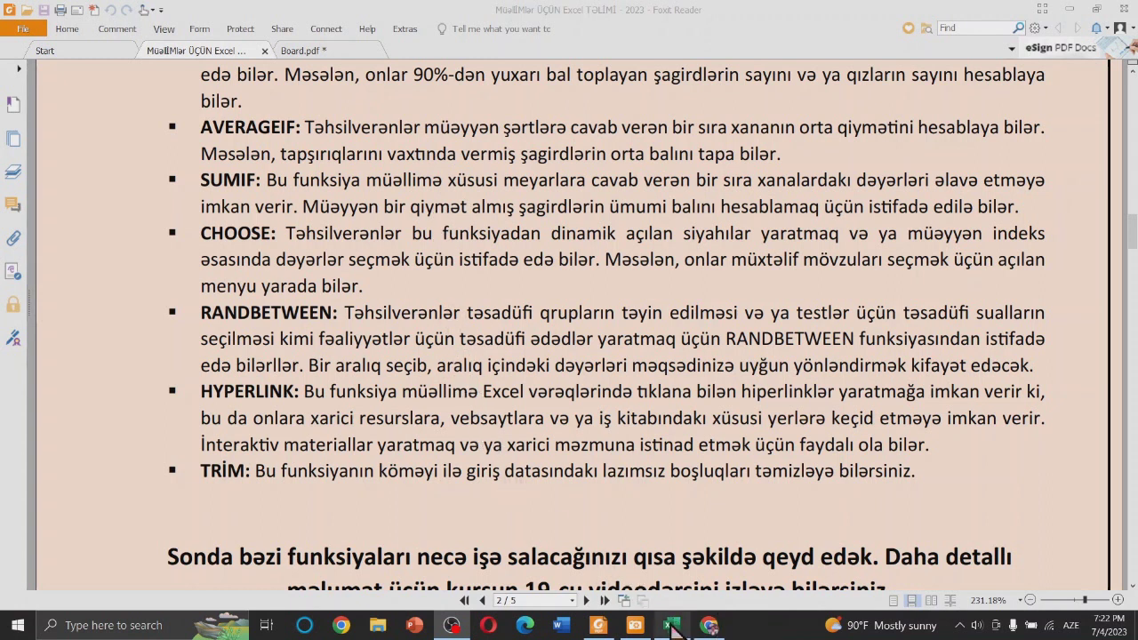
pyautogui.click(674, 627)
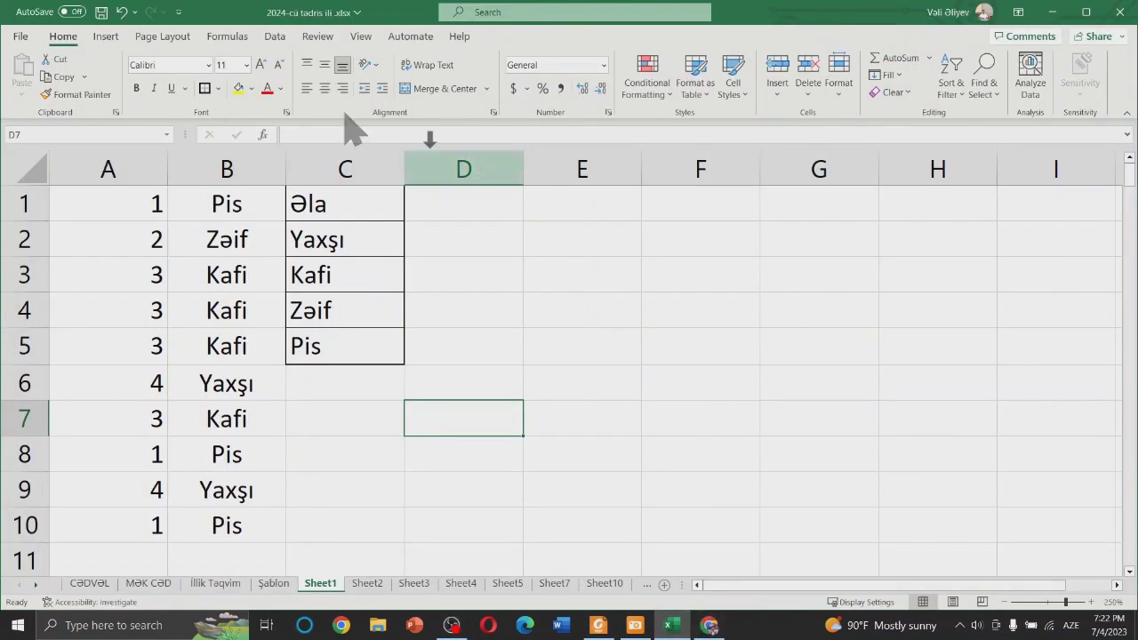
# Step: Clear the contents of columns A through D
pyautogui.moveTo(101, 165); pyautogui.dragTo(435, 165)
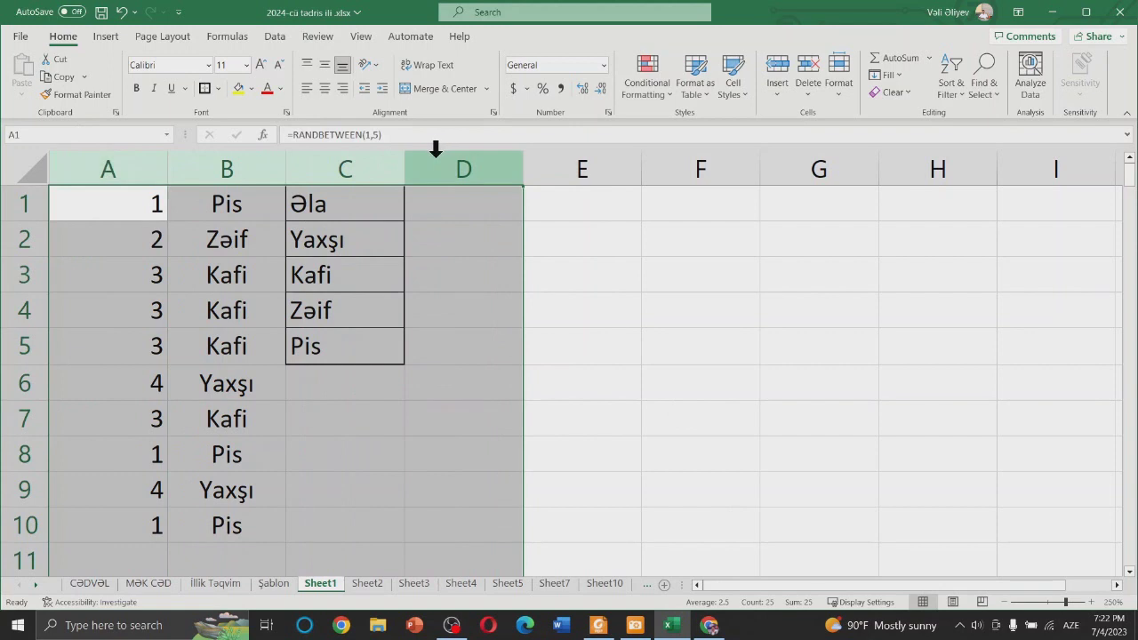
pyautogui.rightClick(436, 160)
pyautogui.click(498, 331)
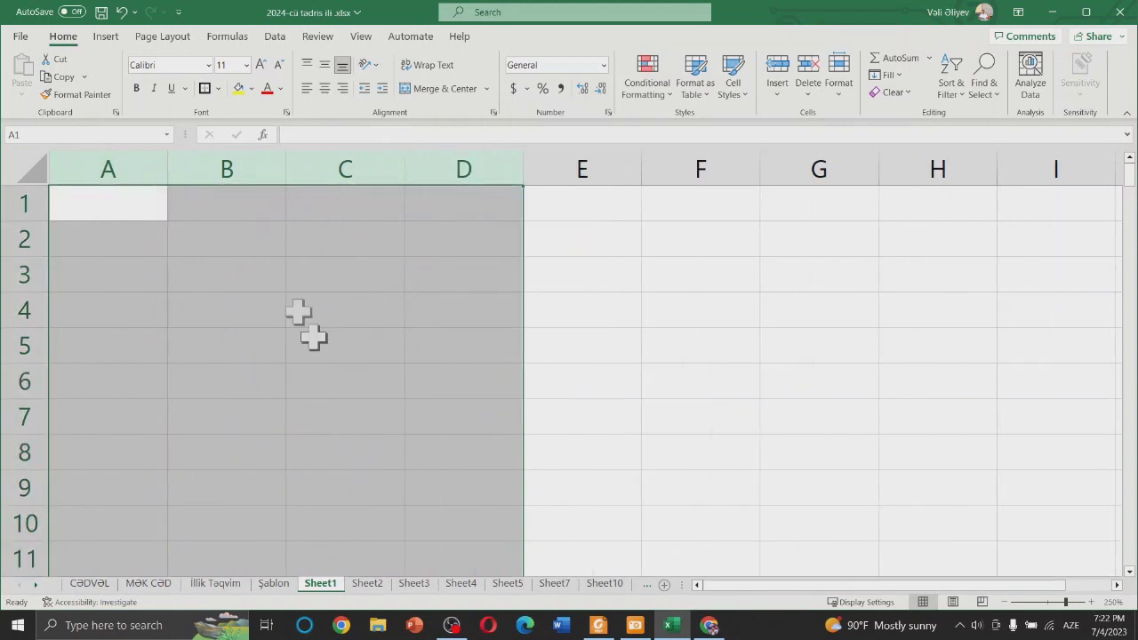
pyautogui.click(264, 272)
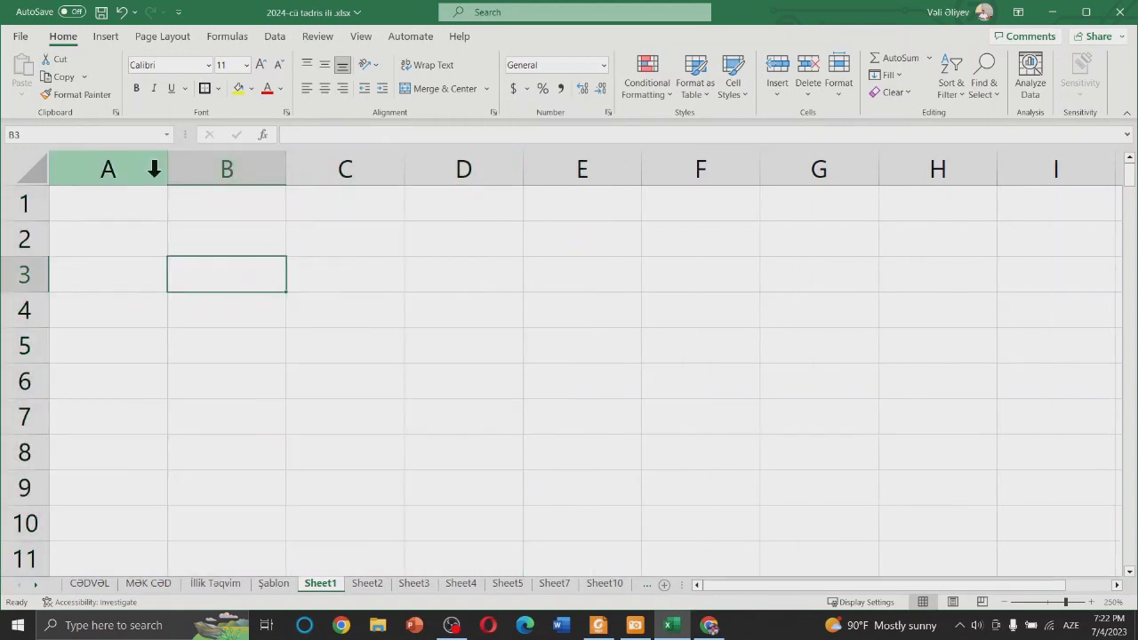
pyautogui.click(125, 210)
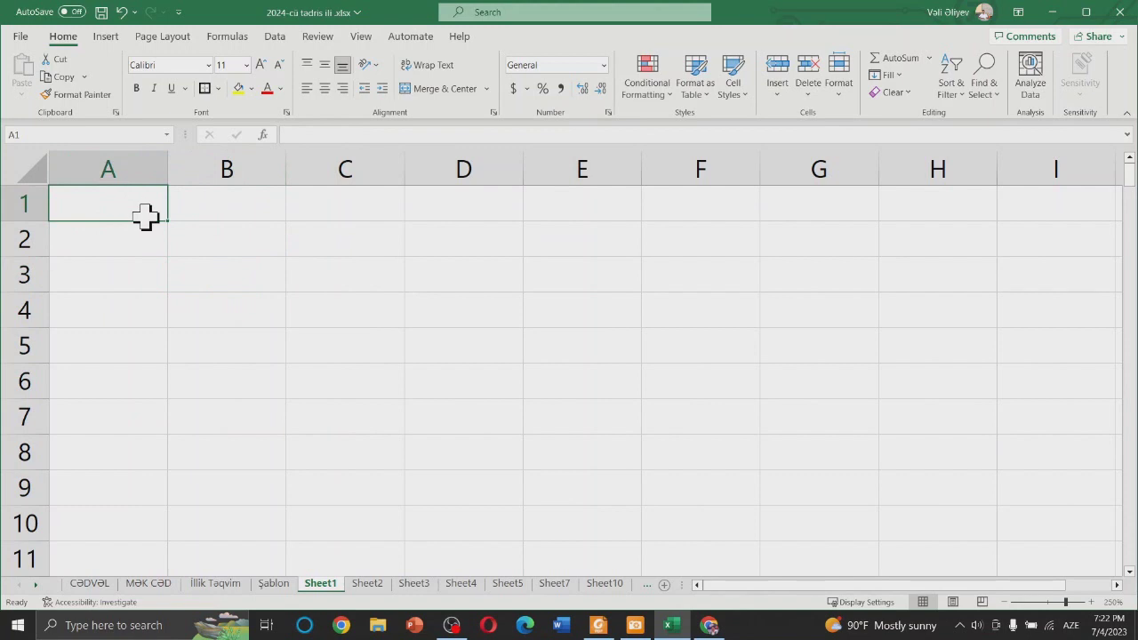
# Step: Enter the headers Sayt Adı, URL and Data in A1 to C1
pyautogui.write('Sayt Adı')
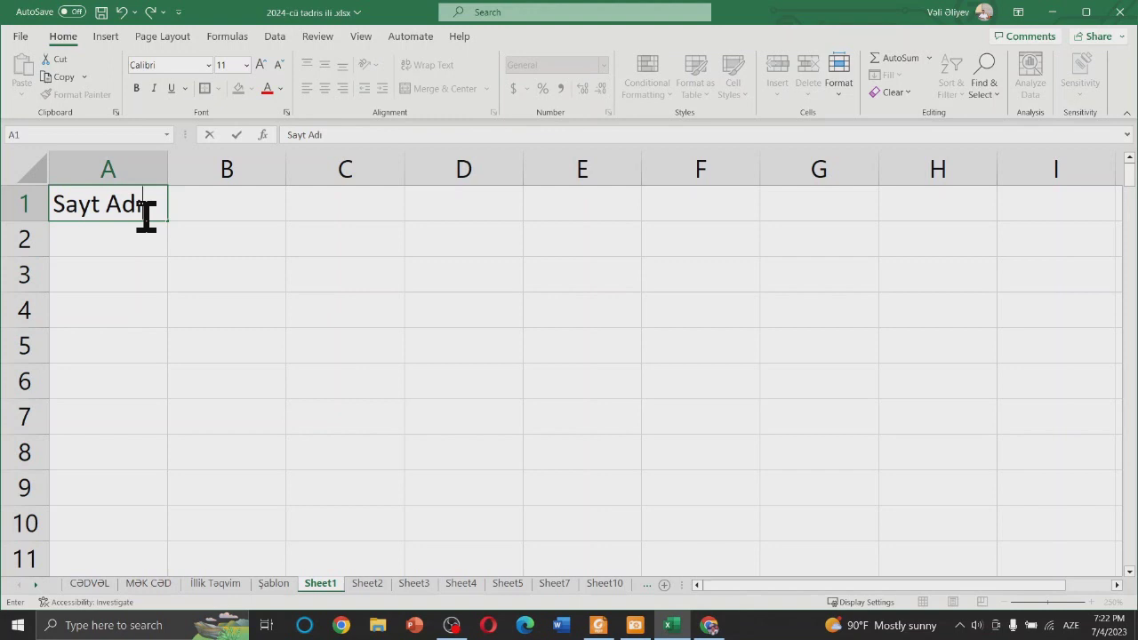
pyautogui.press('Return')
pyautogui.click(198, 196)
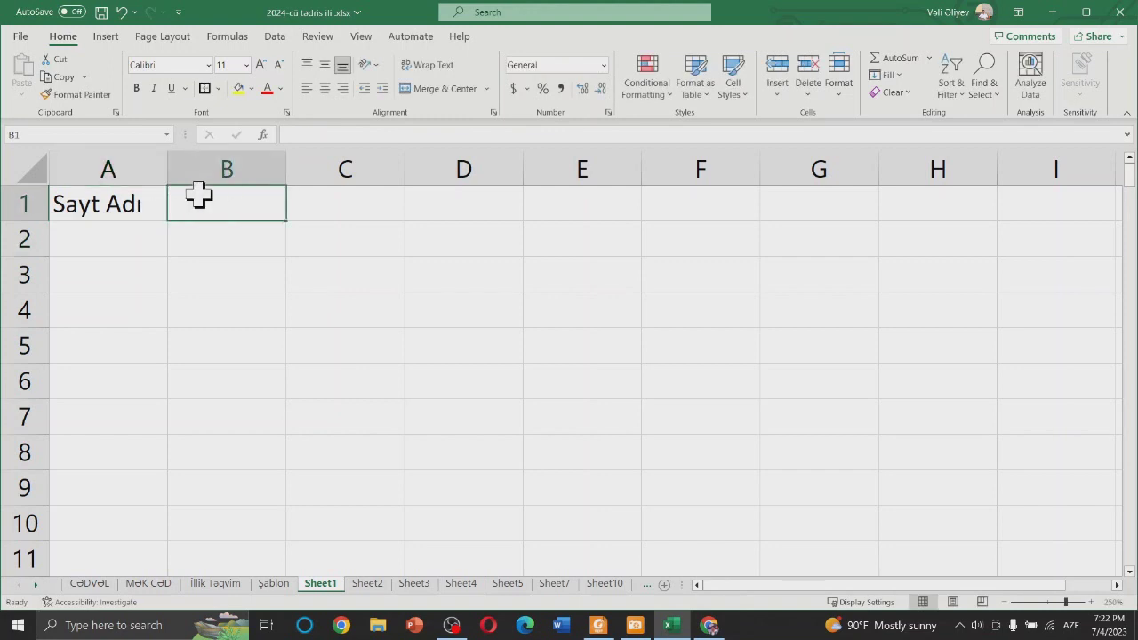
pyautogui.write('URL')
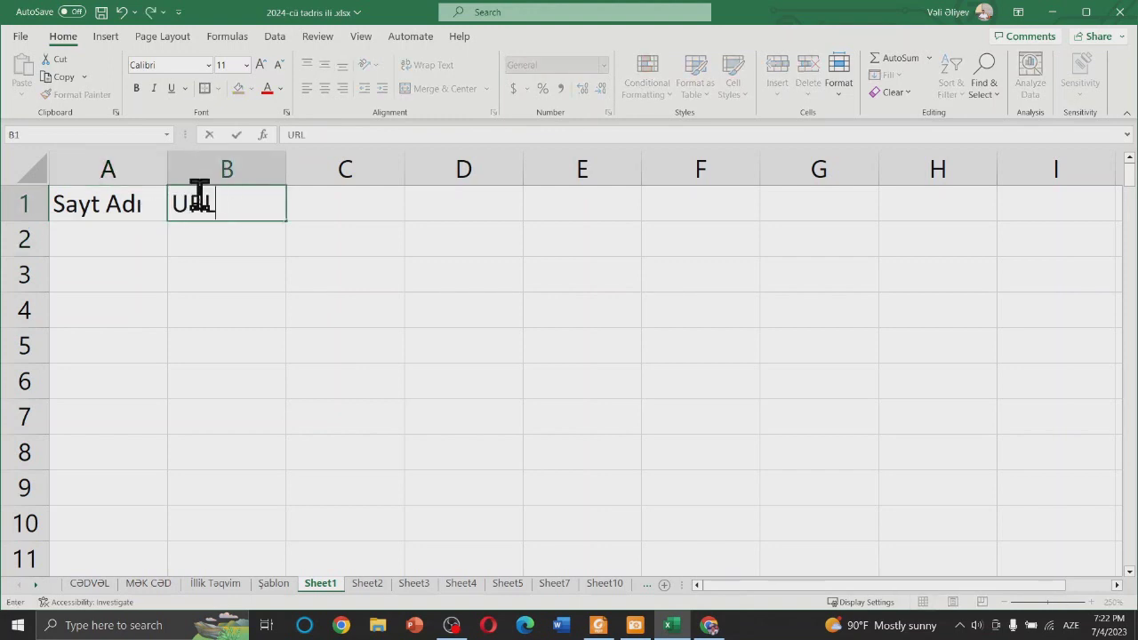
pyautogui.press('Return')
pyautogui.click(363, 208)
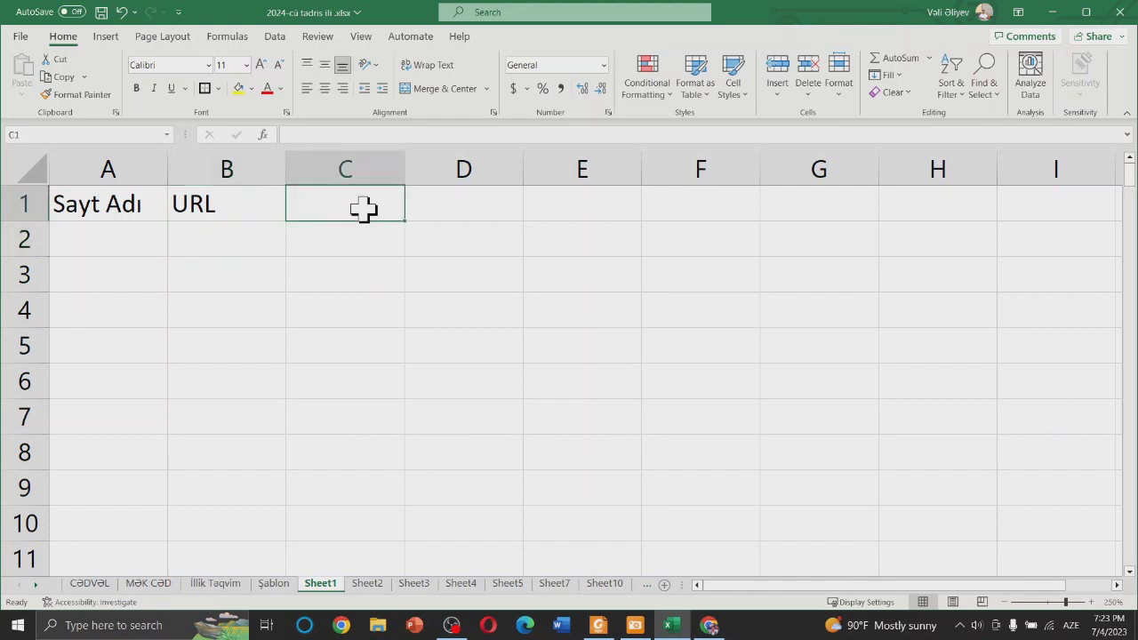
pyautogui.write('Data')
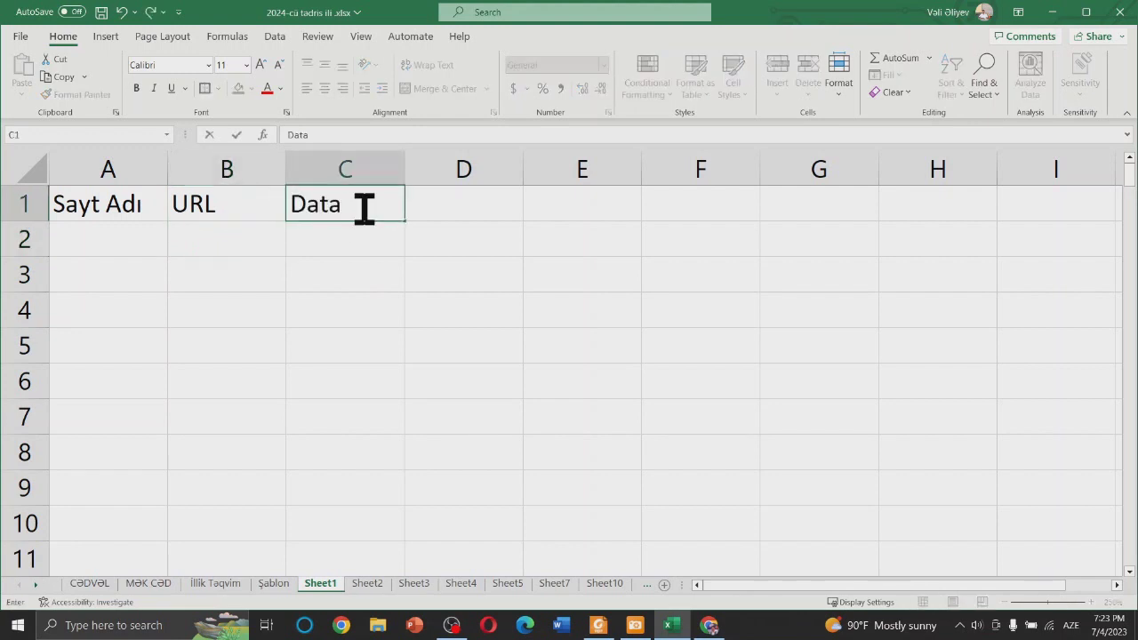
pyautogui.press('Return')
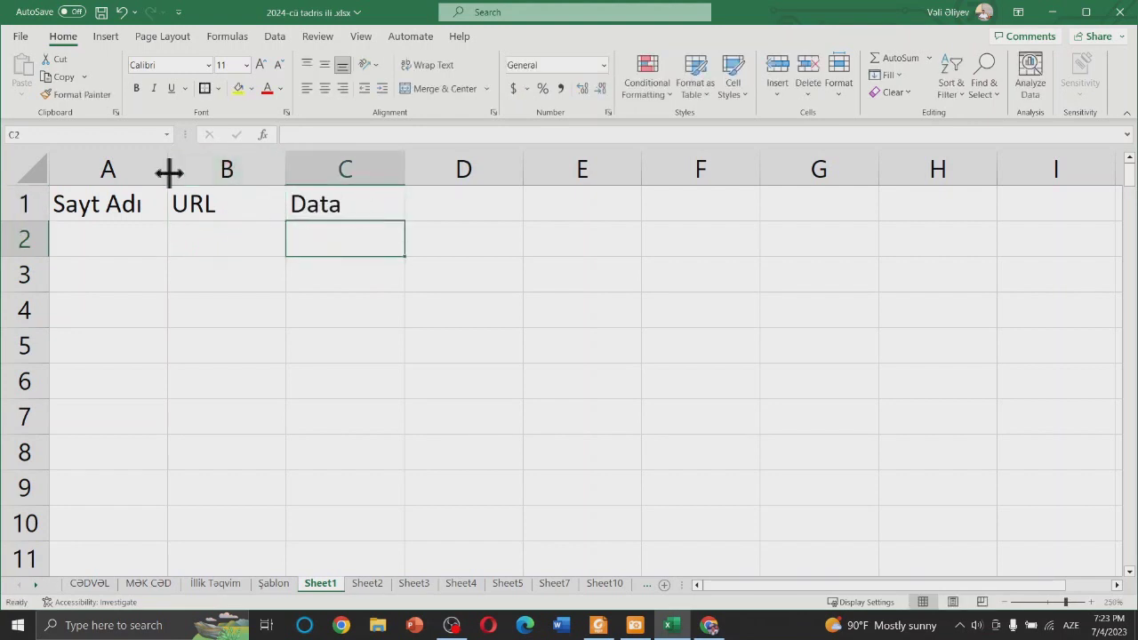
# Step: Widen column A and enter ModernEducator in A2
pyautogui.moveTo(168, 173); pyautogui.dragTo(248, 173)
pyautogui.click(123, 235)
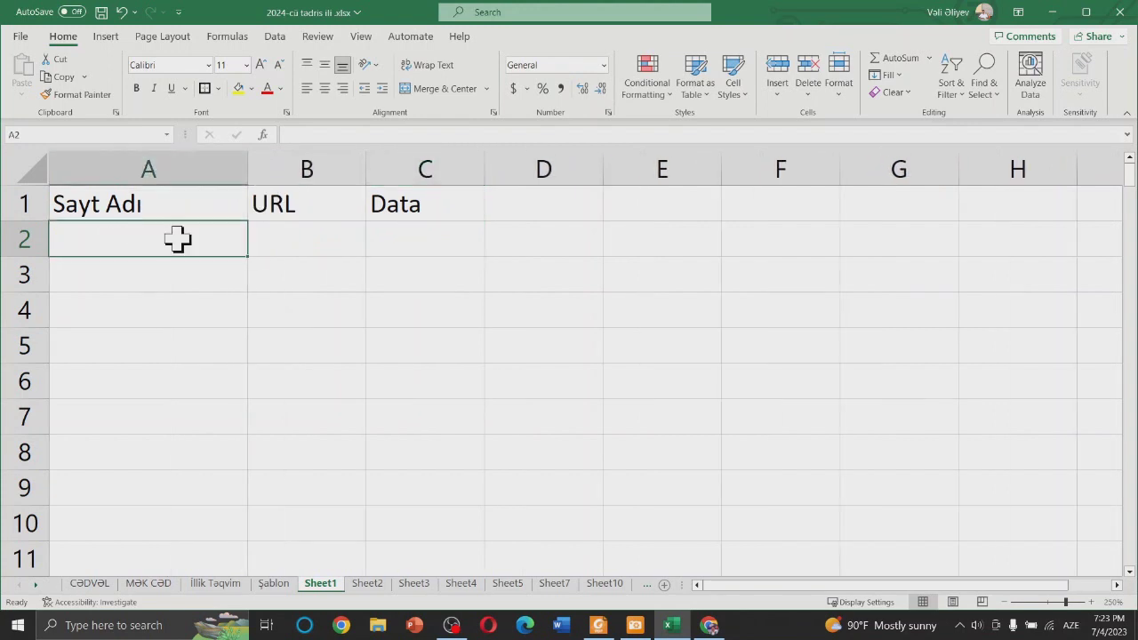
pyautogui.write('ModernEducator')
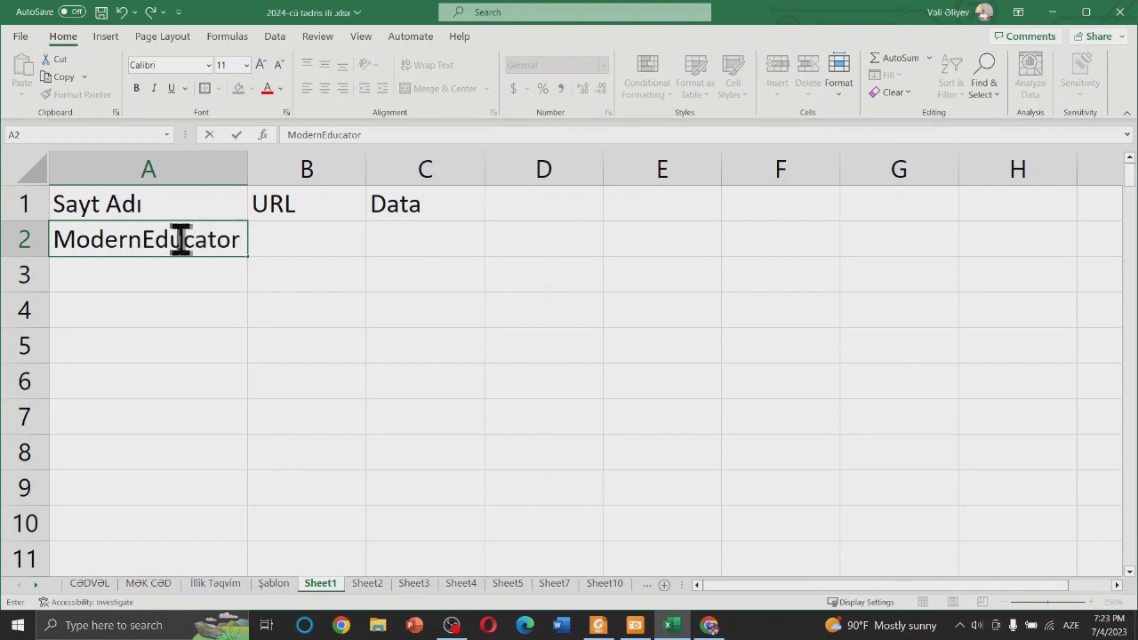
pyautogui.click(286, 233)
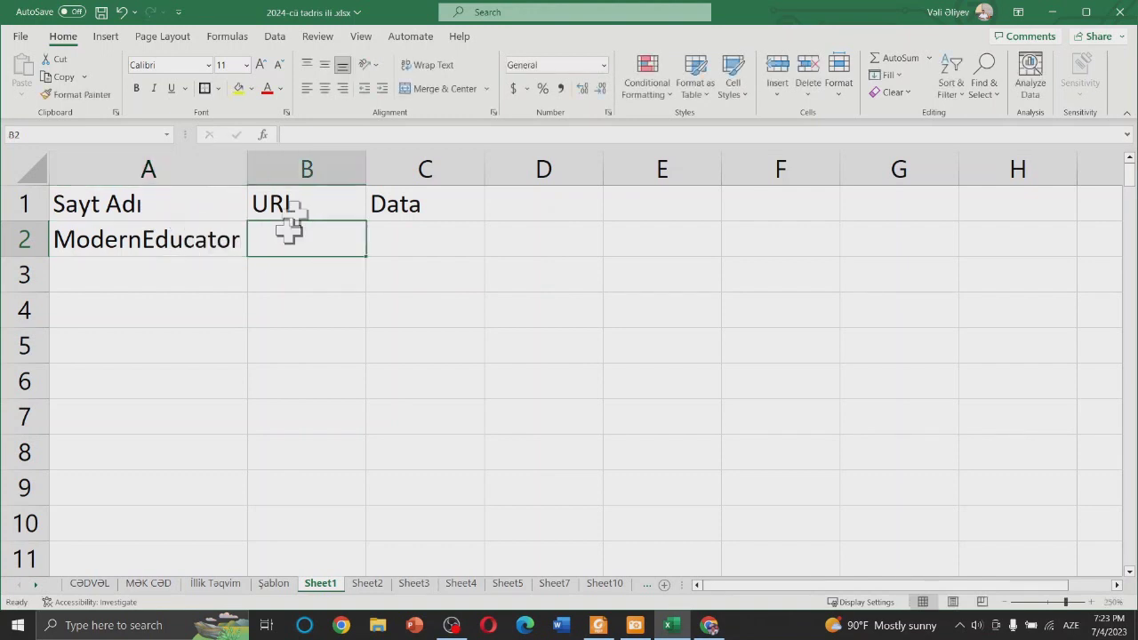
pyautogui.hotkey('alt', 'Tab')
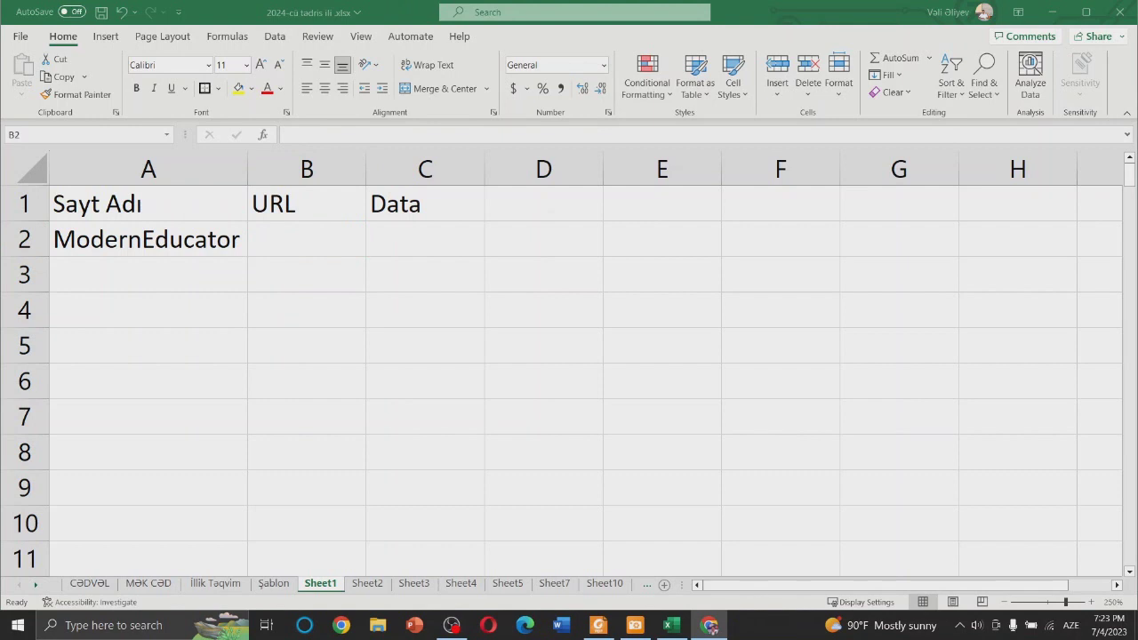
pyautogui.doubleClick(295, 236)
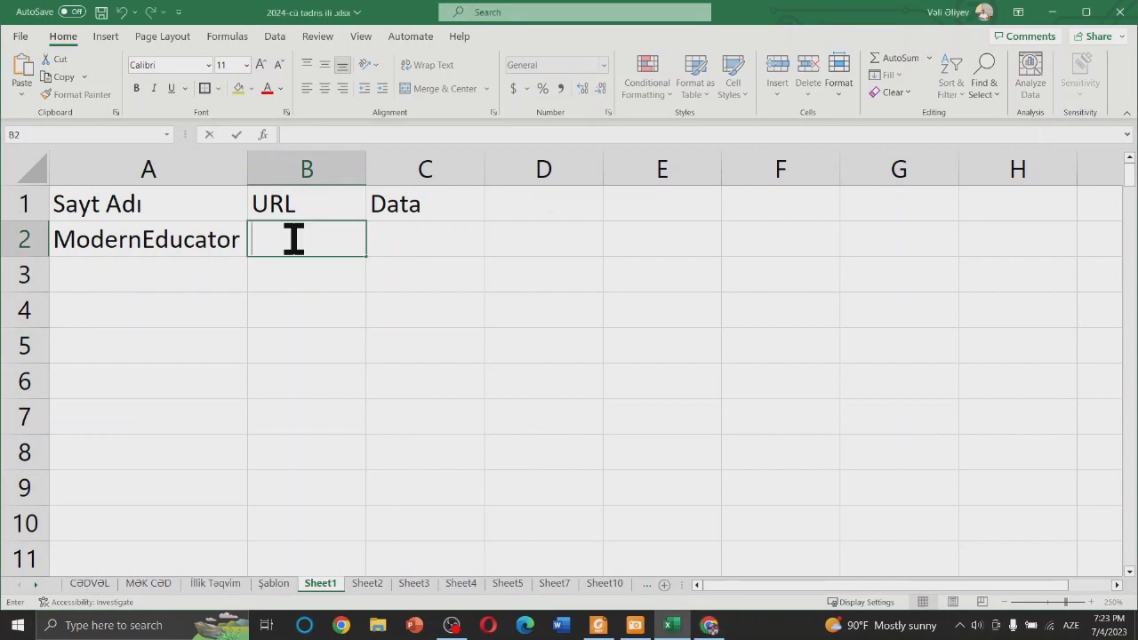
pyautogui.write('https://moderneducator.jimdofree.com/')
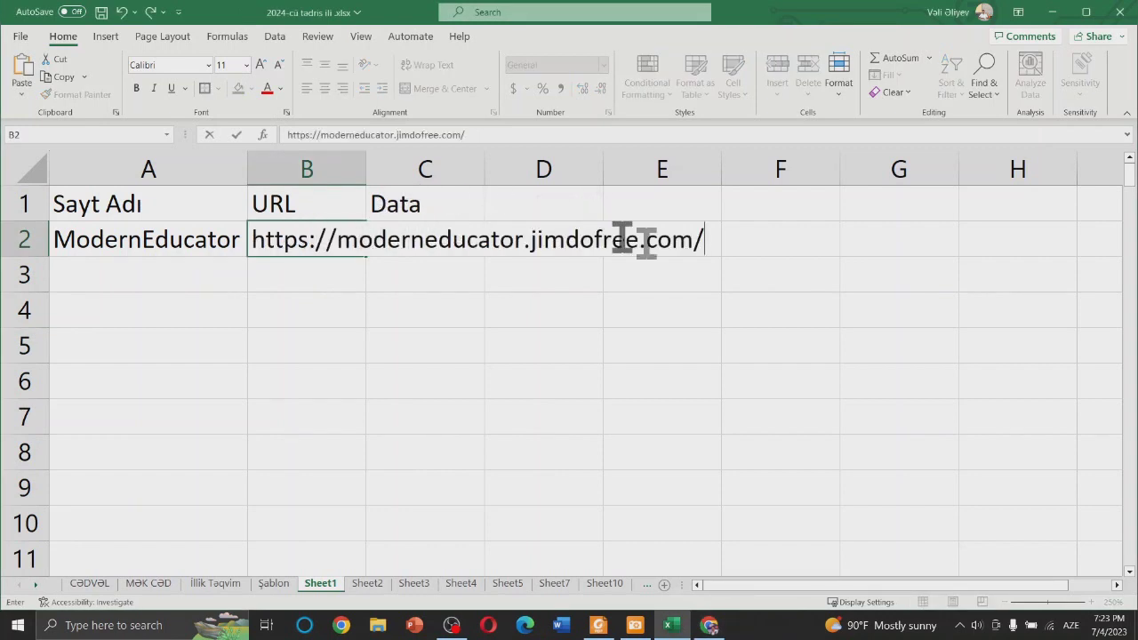
pyautogui.click(718, 238)
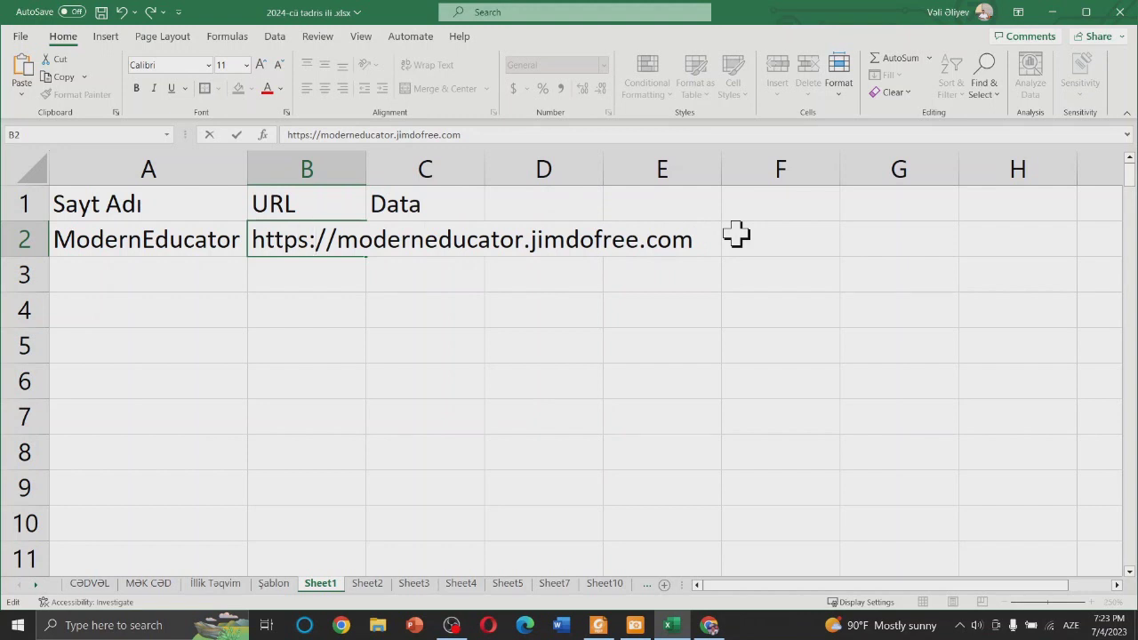
pyautogui.press('BackSpace')
pyautogui.press('BackSpace')
pyautogui.press('BackSpace')
pyautogui.press('BackSpace')
pyautogui.press('BackSpace')
pyautogui.press('BackSpace')
pyautogui.press('BackSpace')
pyautogui.press('Return')
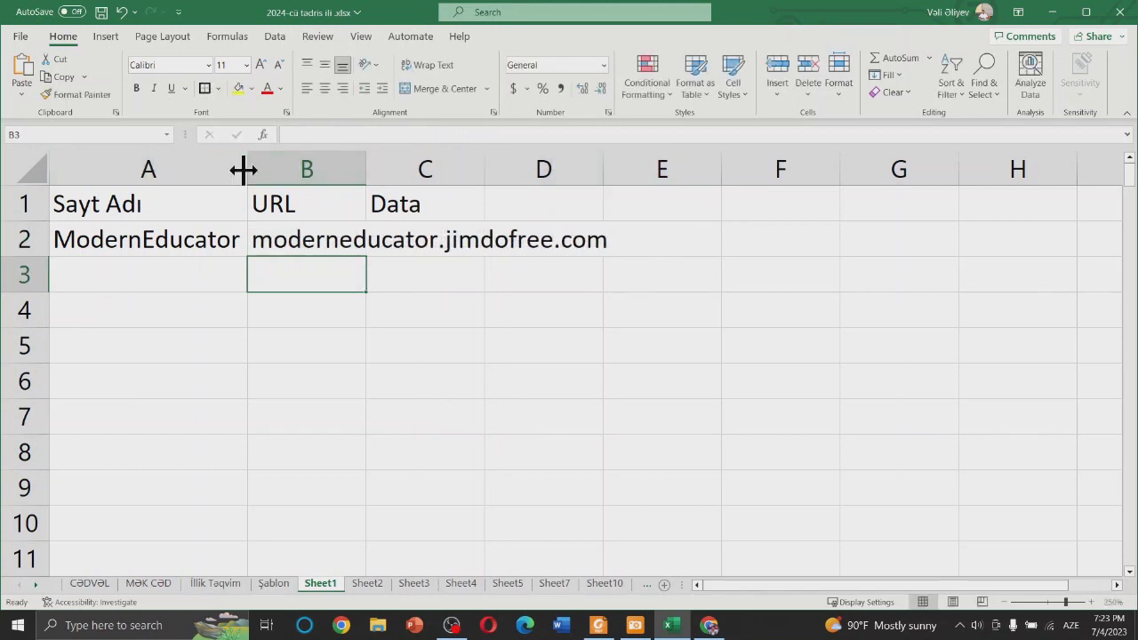
# Step: Widen columns A and B to fit the site name and address
pyautogui.moveTo(247, 169); pyautogui.dragTo(295, 169)
pyautogui.moveTo(413, 169); pyautogui.dragTo(540, 172)
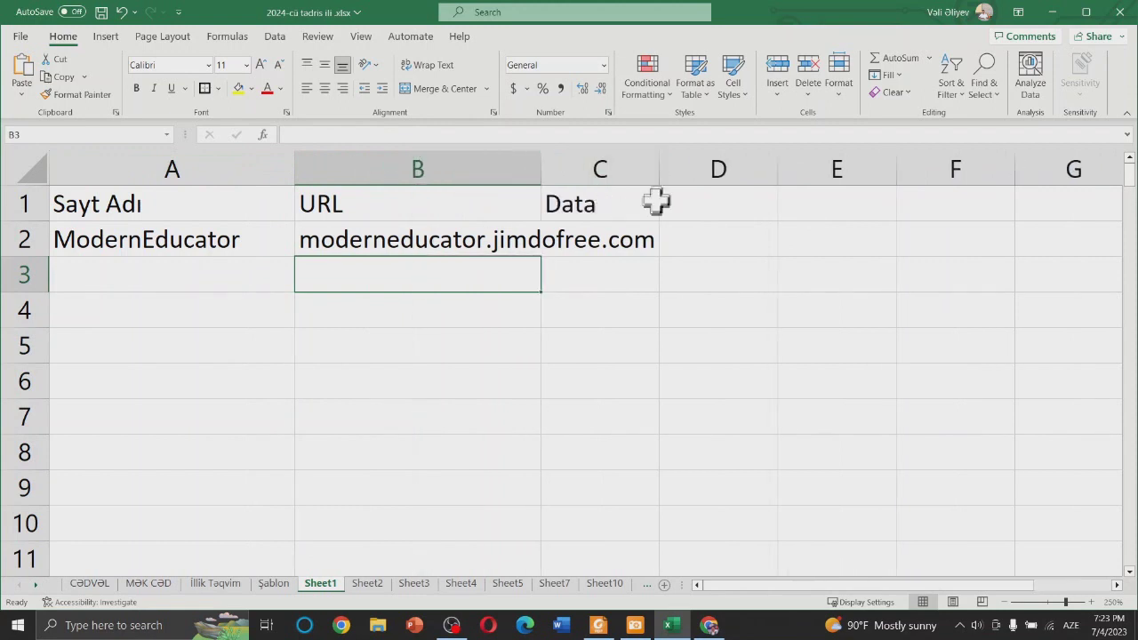
pyautogui.moveTo(658, 168); pyautogui.dragTo(816, 169)
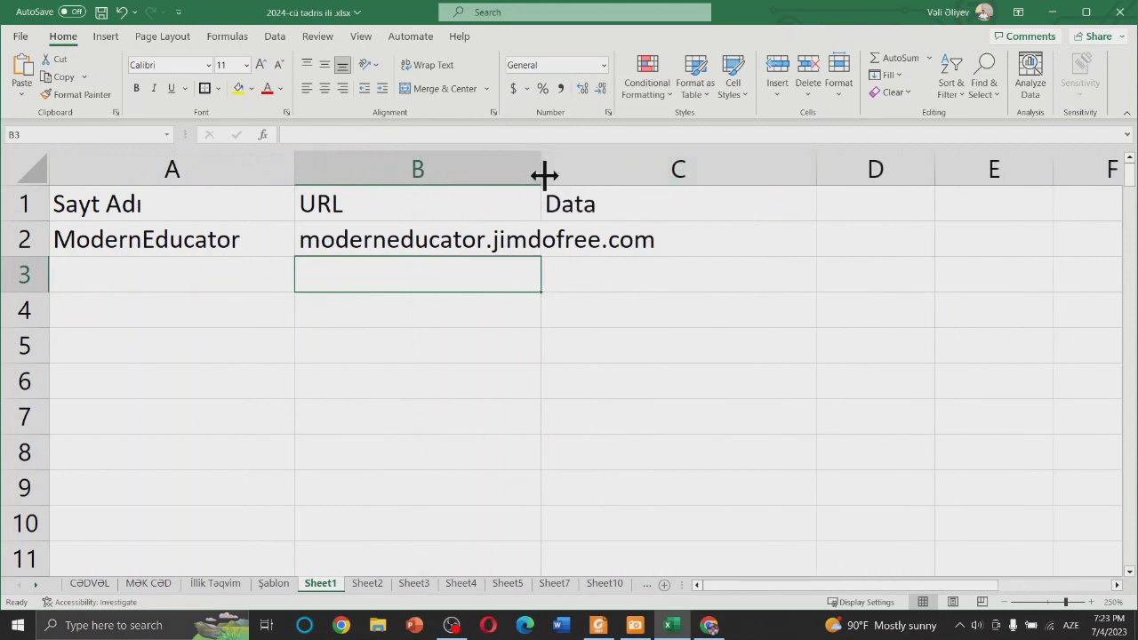
pyautogui.moveTo(541, 170); pyautogui.dragTo(680, 169)
pyautogui.click(649, 311)
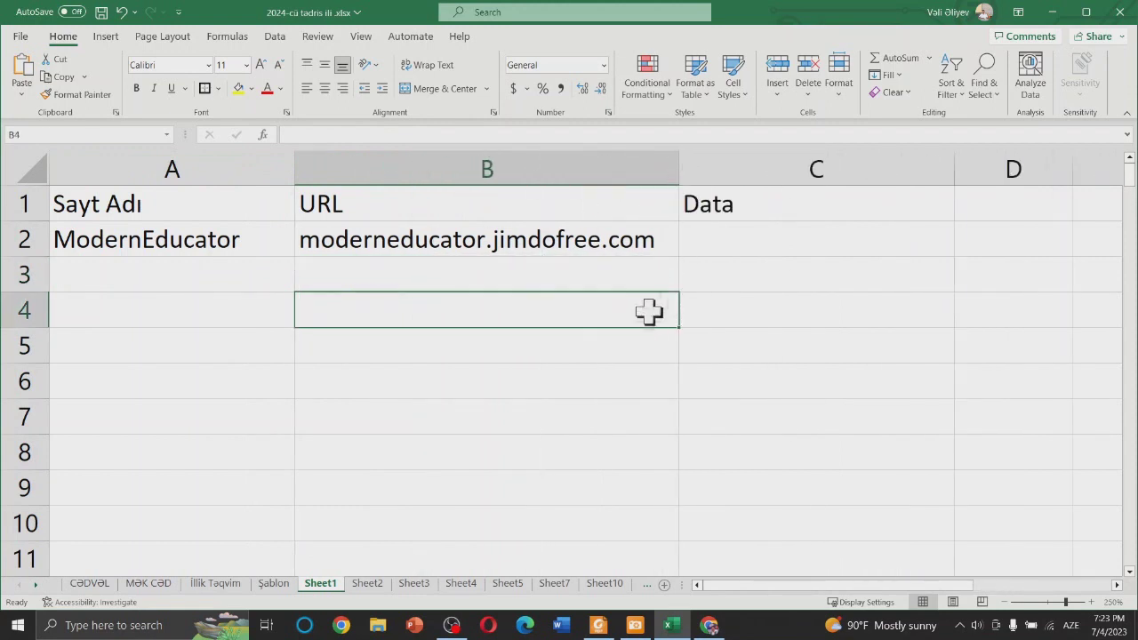
pyautogui.click(722, 249)
pyautogui.doubleClick(720, 242)
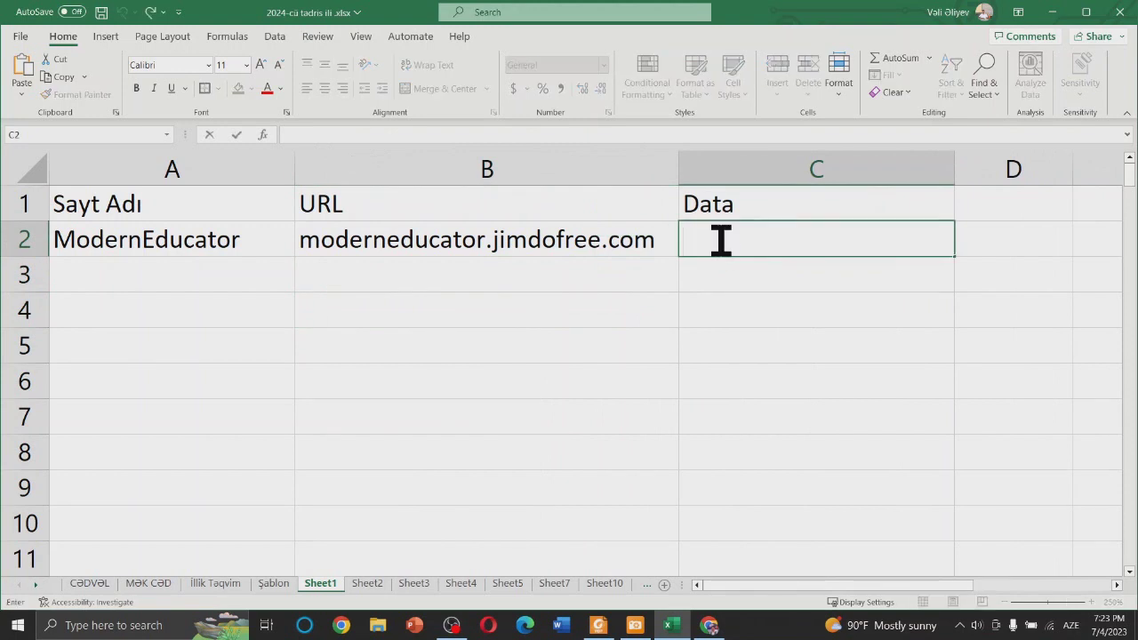
# Step: Enter =HYPERLINK(B2,A2) in C2 so it shows ModernEducator as a clickable link
pyautogui.write('=HY')
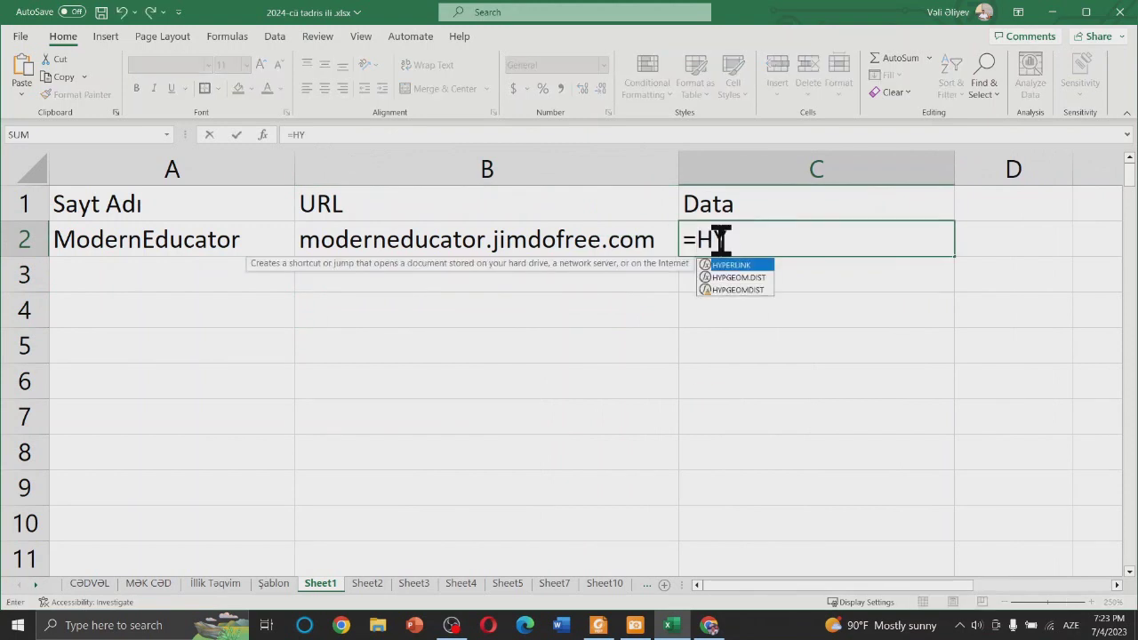
pyautogui.press('Tab')
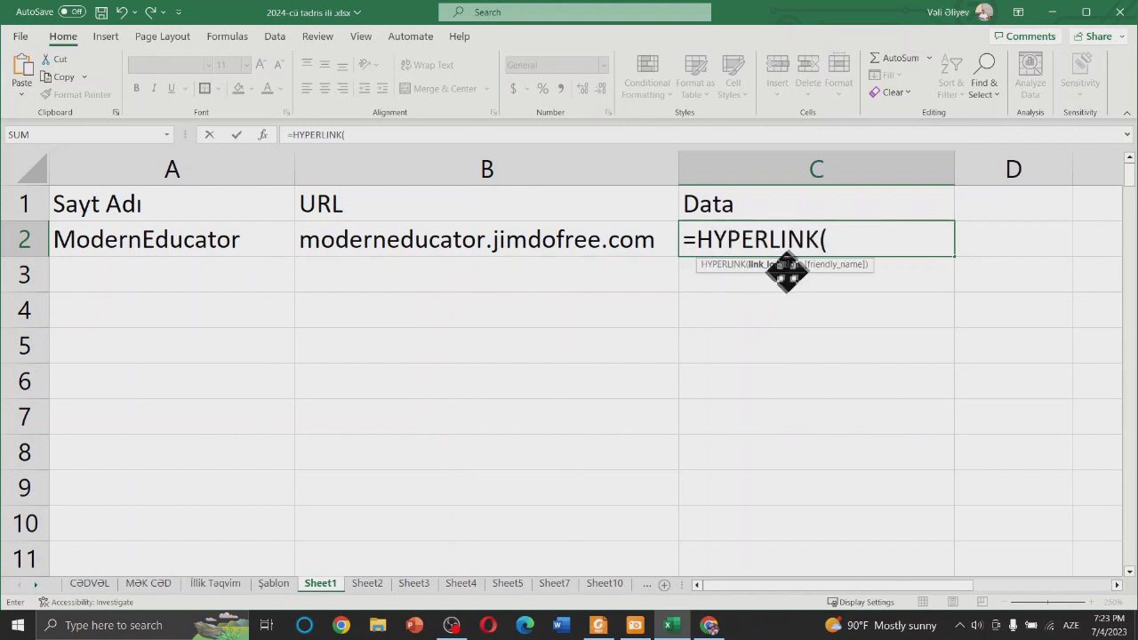
pyautogui.click(504, 239)
pyautogui.write('ç')
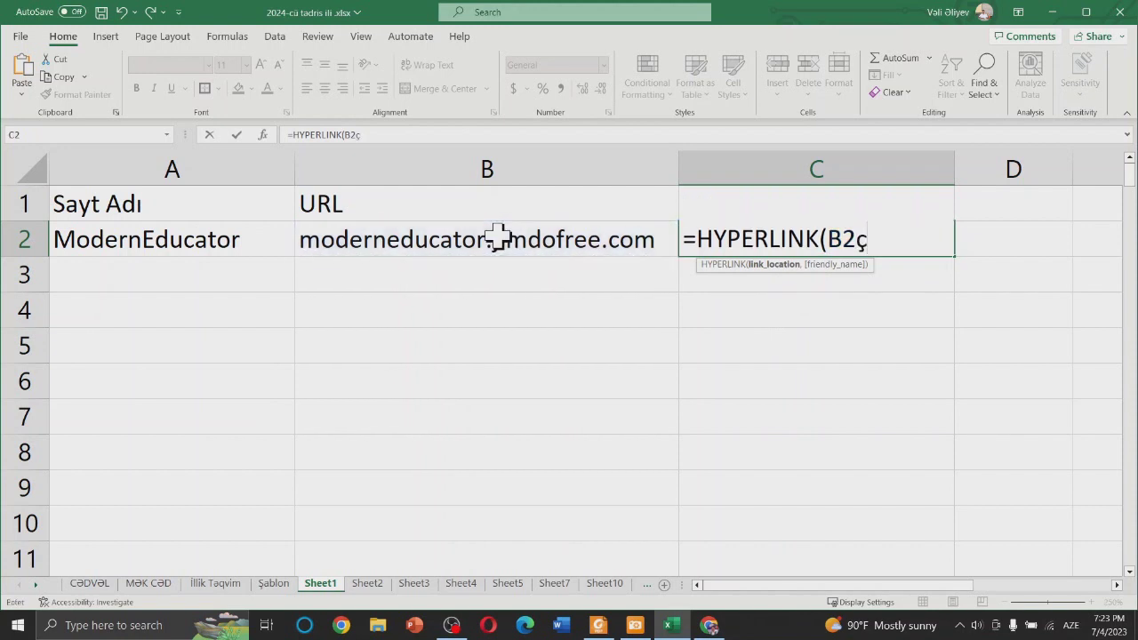
pyautogui.press('BackSpace')
pyautogui.write(',')
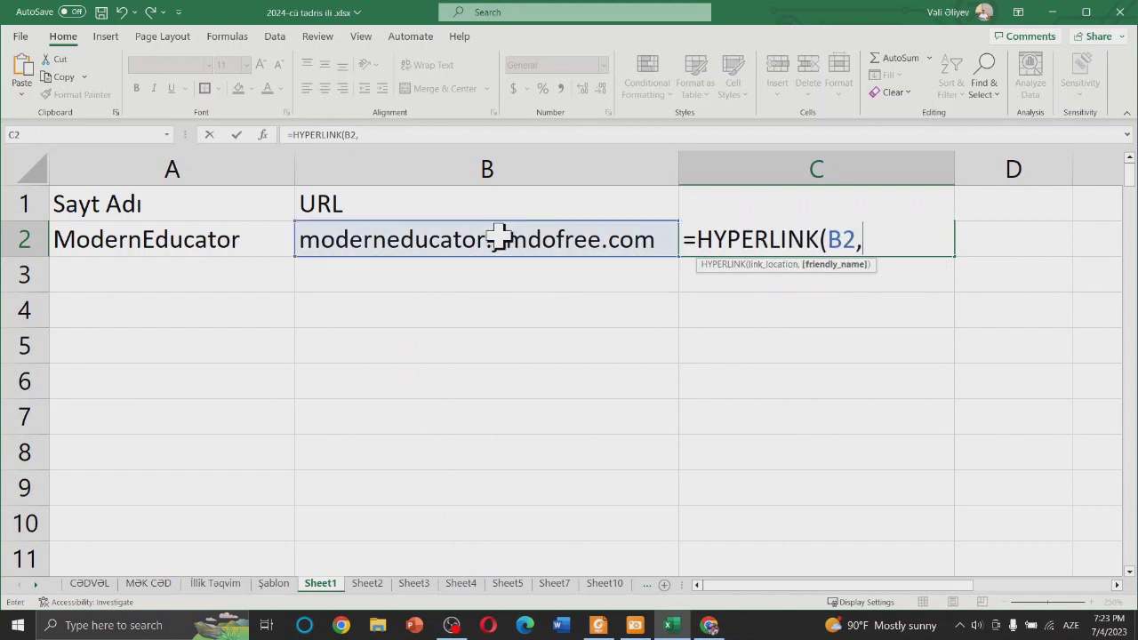
pyautogui.click(215, 237)
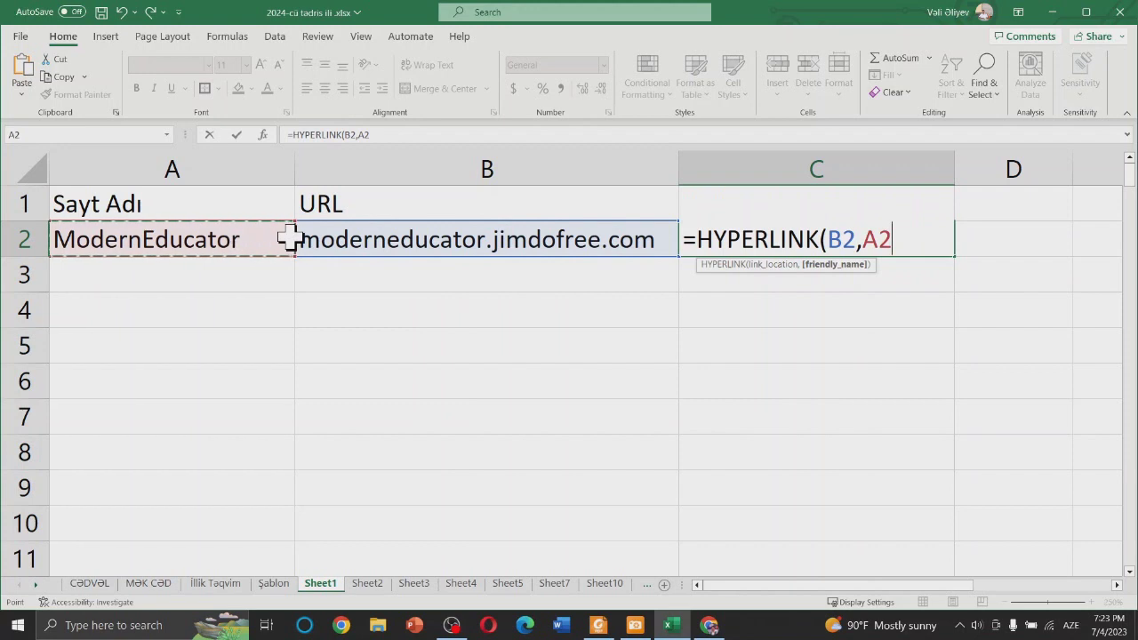
pyautogui.write(')')
pyautogui.press('Return')
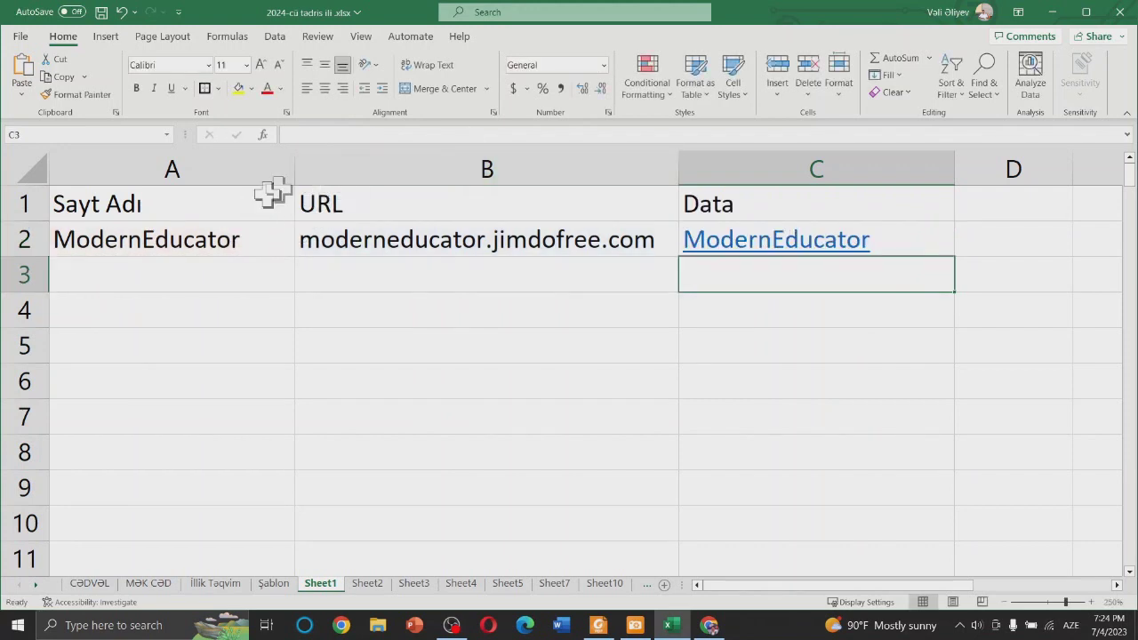
# Step: Select columns A and B together and hide them so the link column comes first
pyautogui.moveTo(293, 169)
pyautogui.mouseDown()
pyautogui.moveTo(276, 169)
pyautogui.moveTo(475, 167)
pyautogui.mouseUp()
pyautogui.click(507, 169)
pyautogui.rightClick(486, 175)
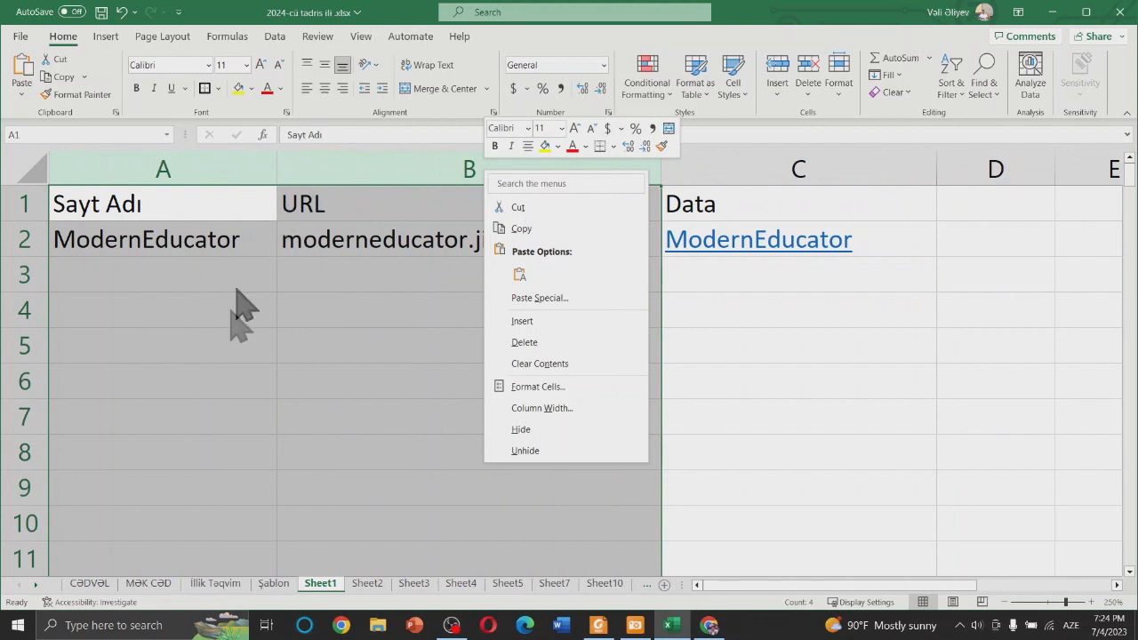
pyautogui.press('Escape')
pyautogui.moveTo(193, 160); pyautogui.dragTo(469, 172)
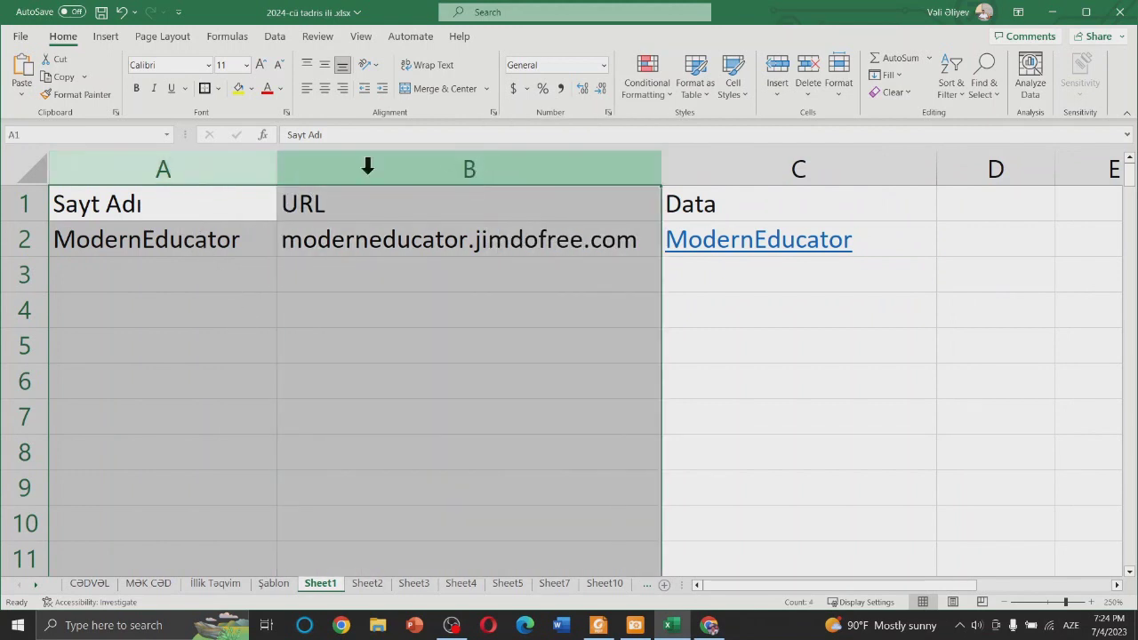
pyautogui.click(293, 381)
pyautogui.moveTo(196, 160); pyautogui.dragTo(518, 165)
pyautogui.rightClick(514, 165)
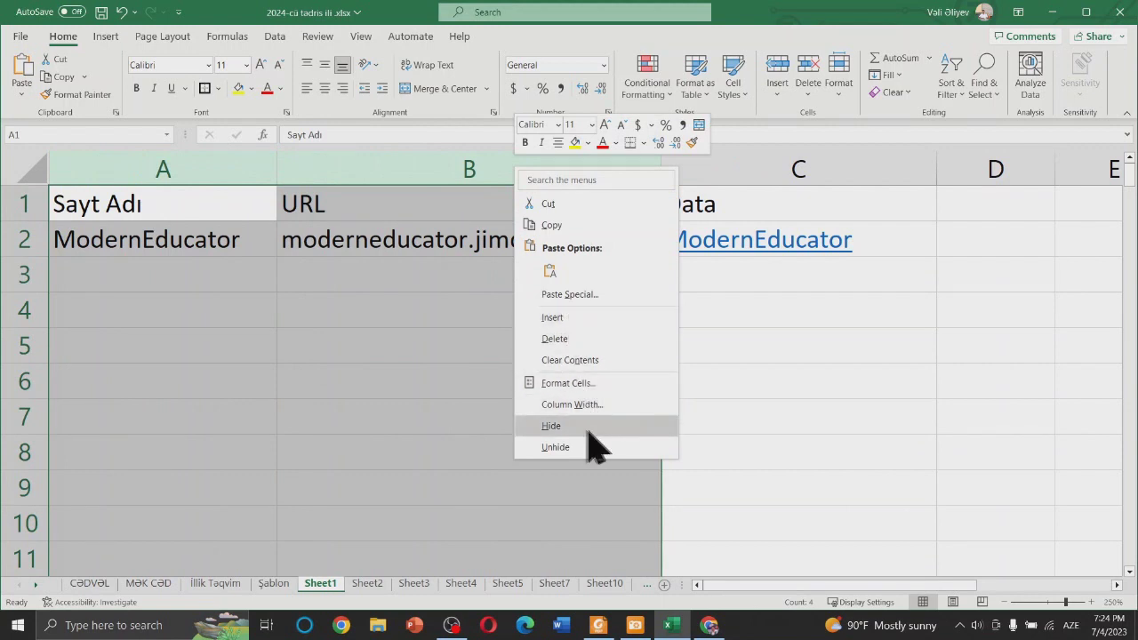
pyautogui.click(551, 426)
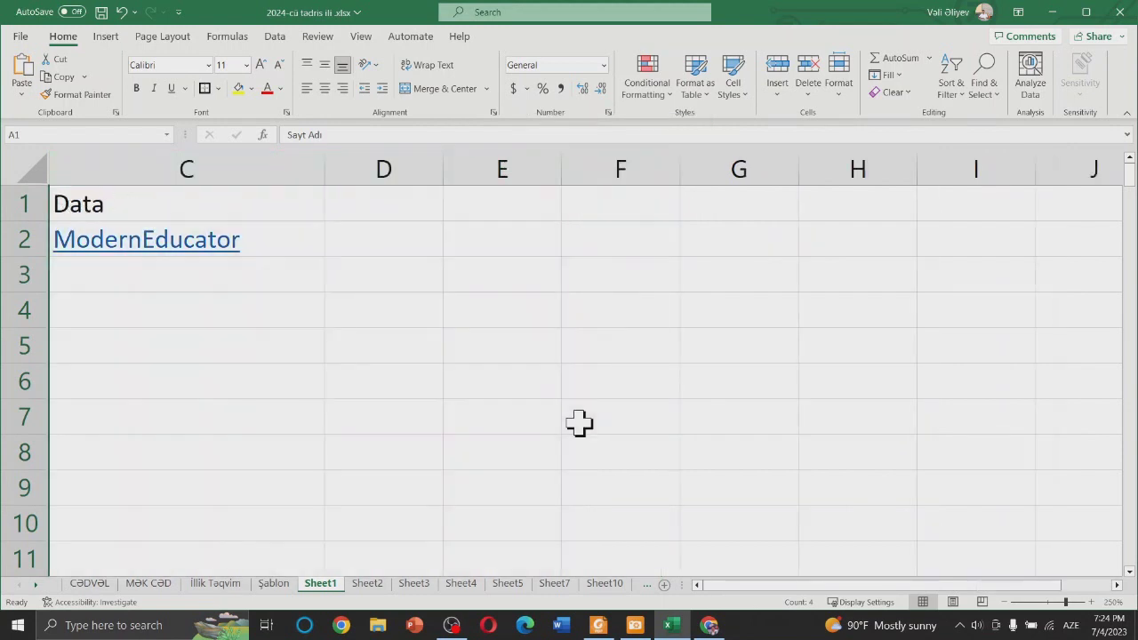
# Step: Follow the ModernEducator link, accept the warning, close the cannot-open error, then switch to Foxit Reader
pyautogui.click(212, 249)
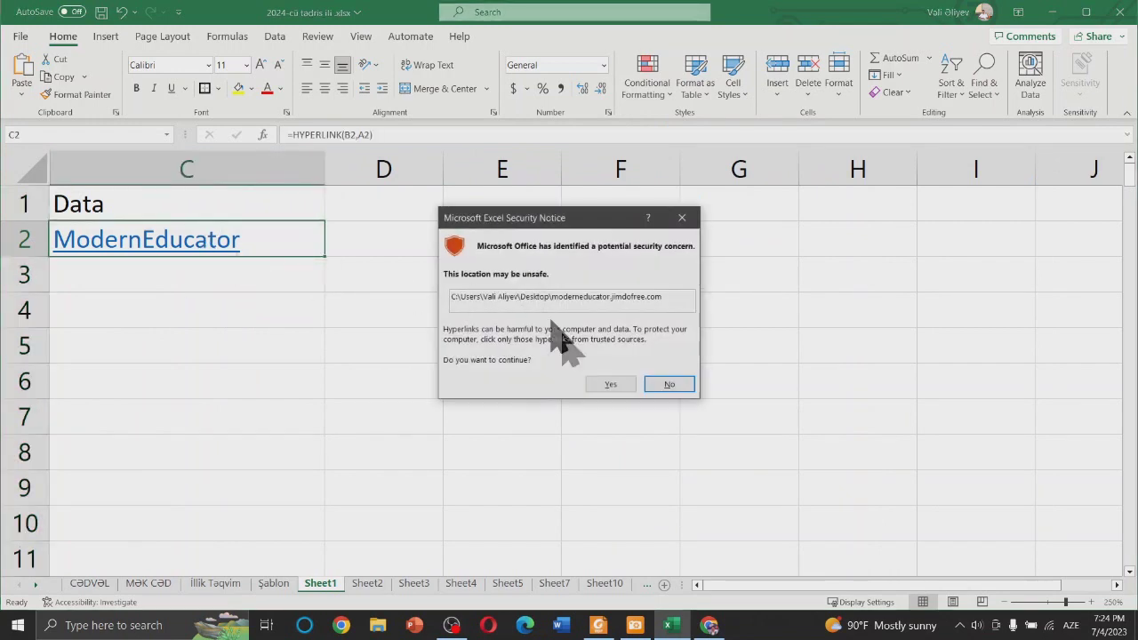
pyautogui.click(610, 386)
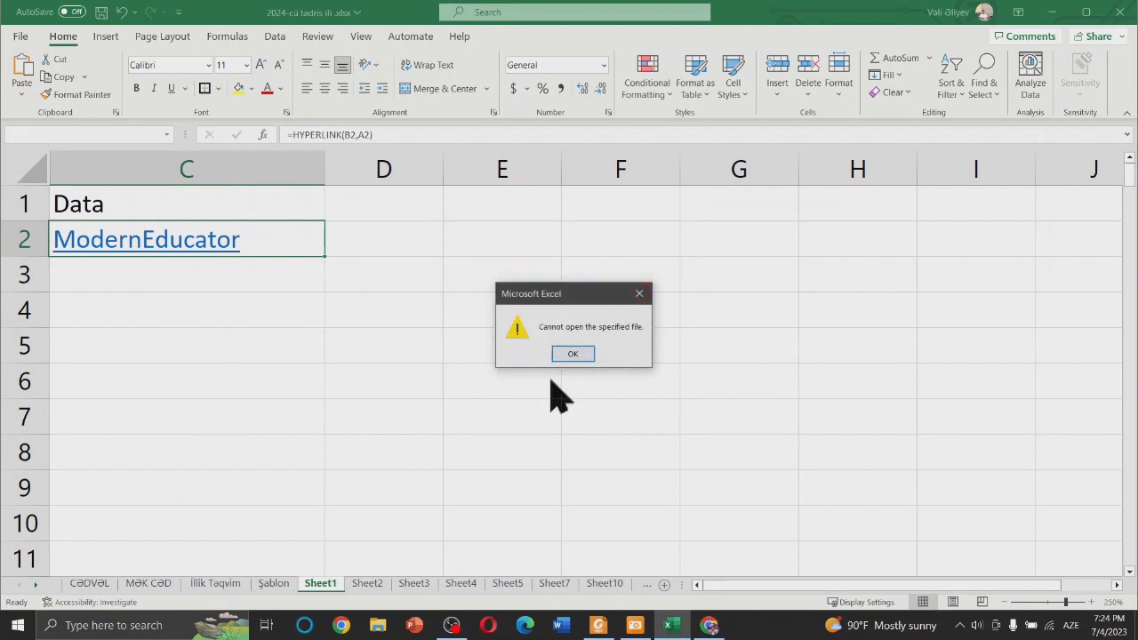
pyautogui.click(639, 294)
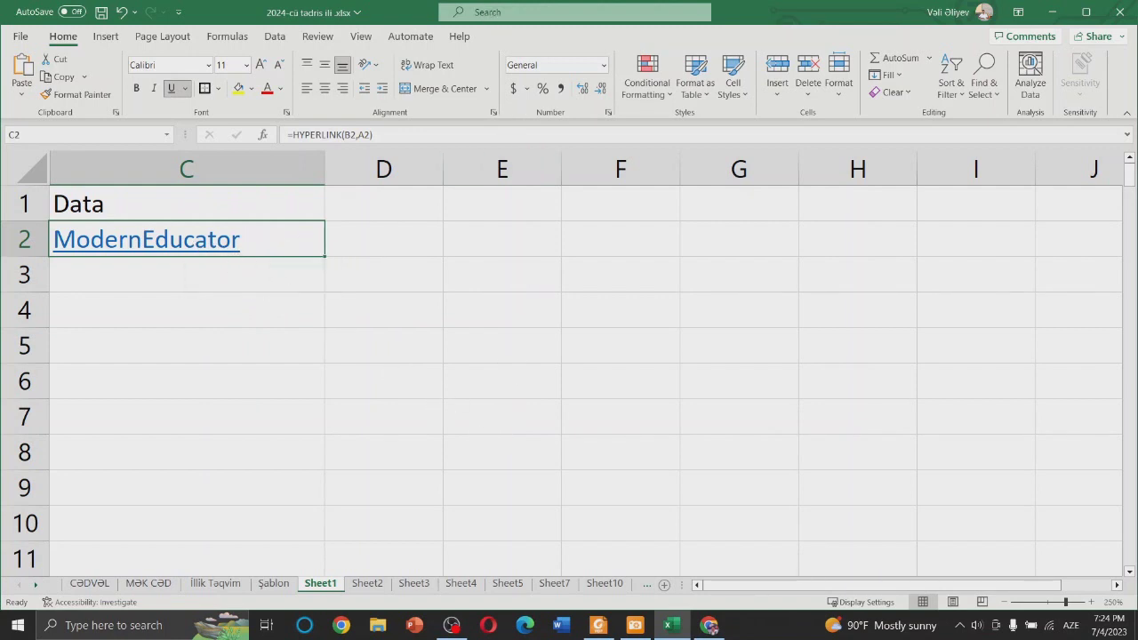
pyautogui.click(221, 9)
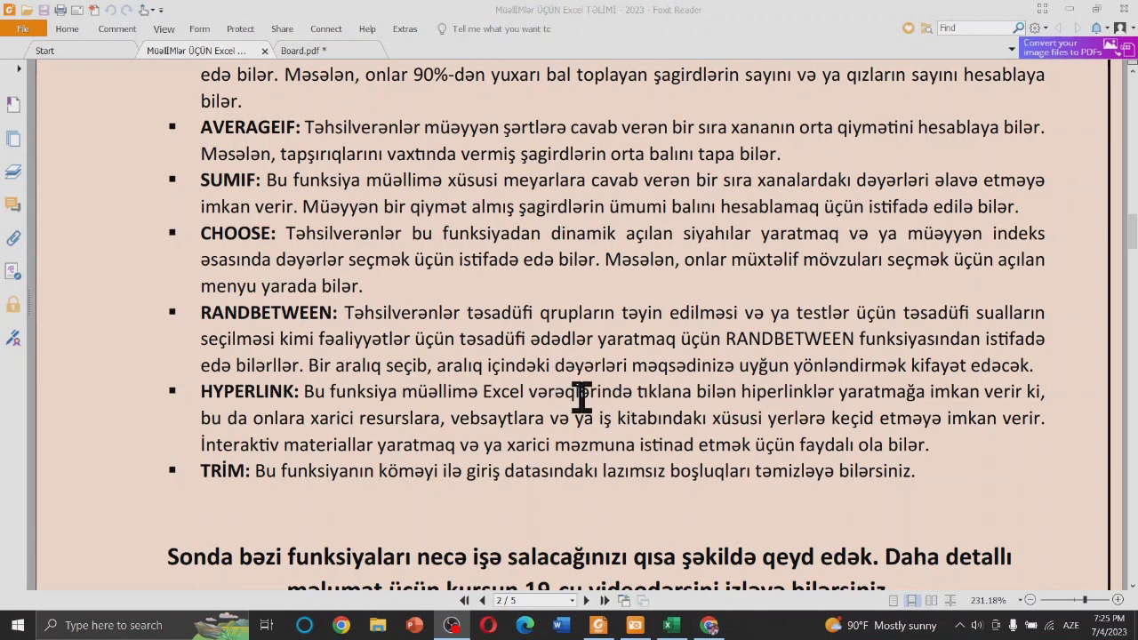
# Step: Back in Excel, delete the hyperlink demo column C and widen the new column C
pyautogui.click(679, 623)
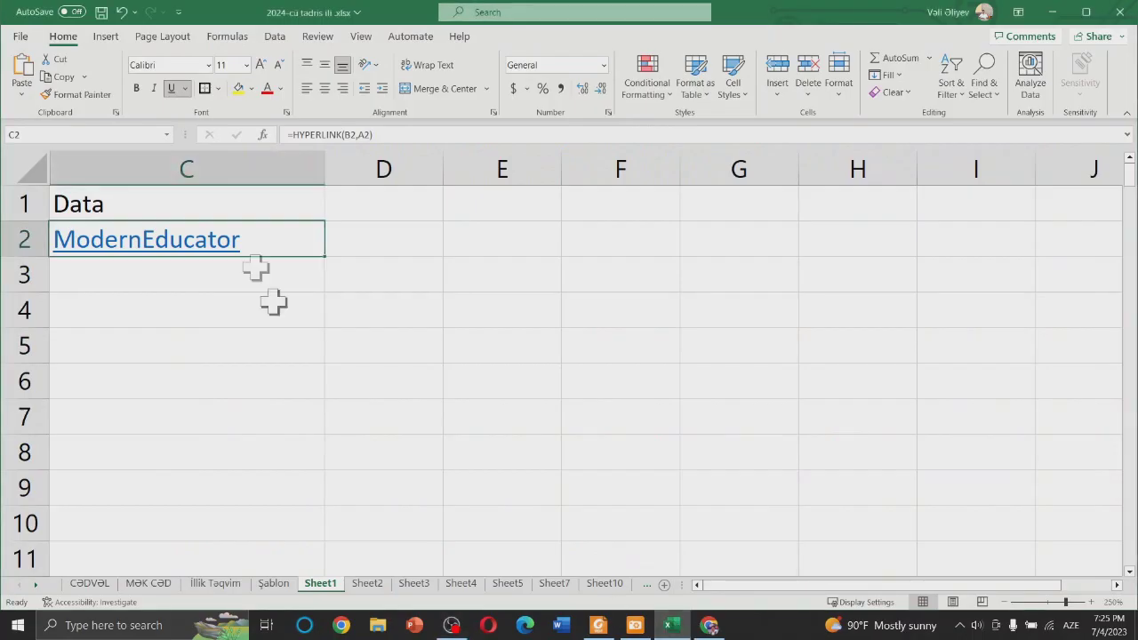
pyautogui.rightClick(254, 166)
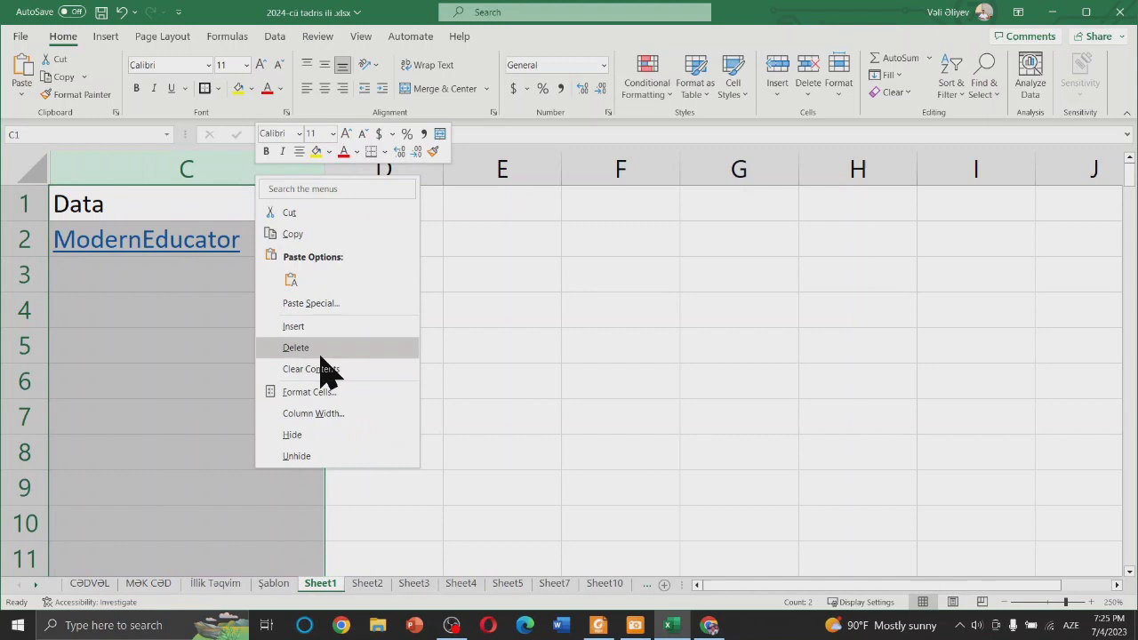
pyautogui.click(320, 354)
pyautogui.moveTo(163, 170); pyautogui.dragTo(276, 170)
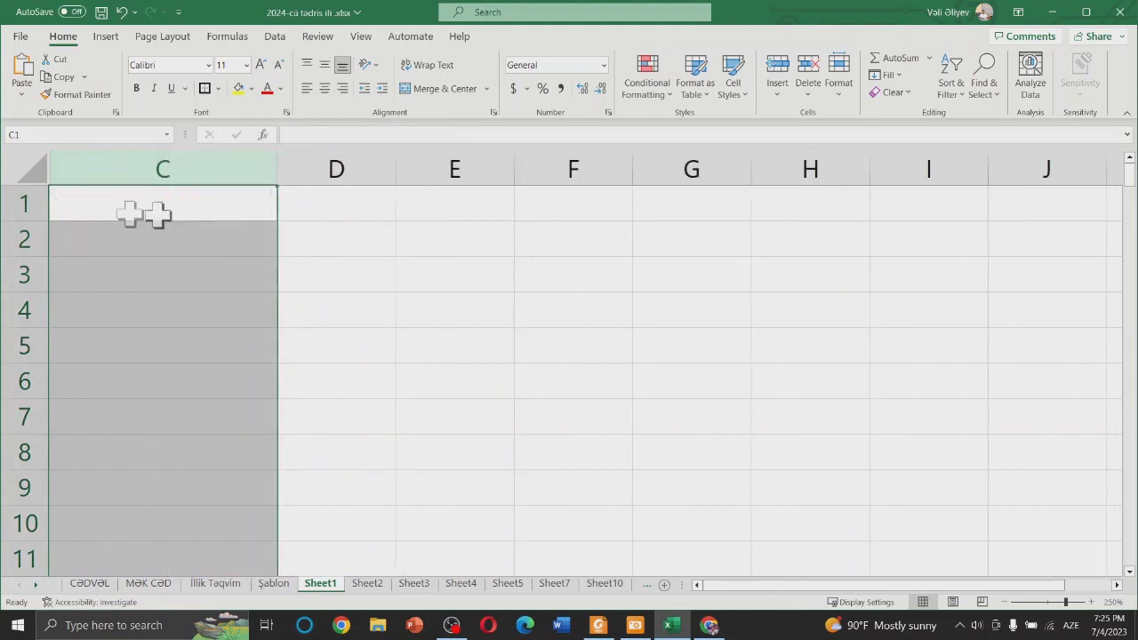
# Step: Enter three full names padded with irregular extra spaces in C1:C3, then autofit column C
pyautogui.doubleClick(119, 206)
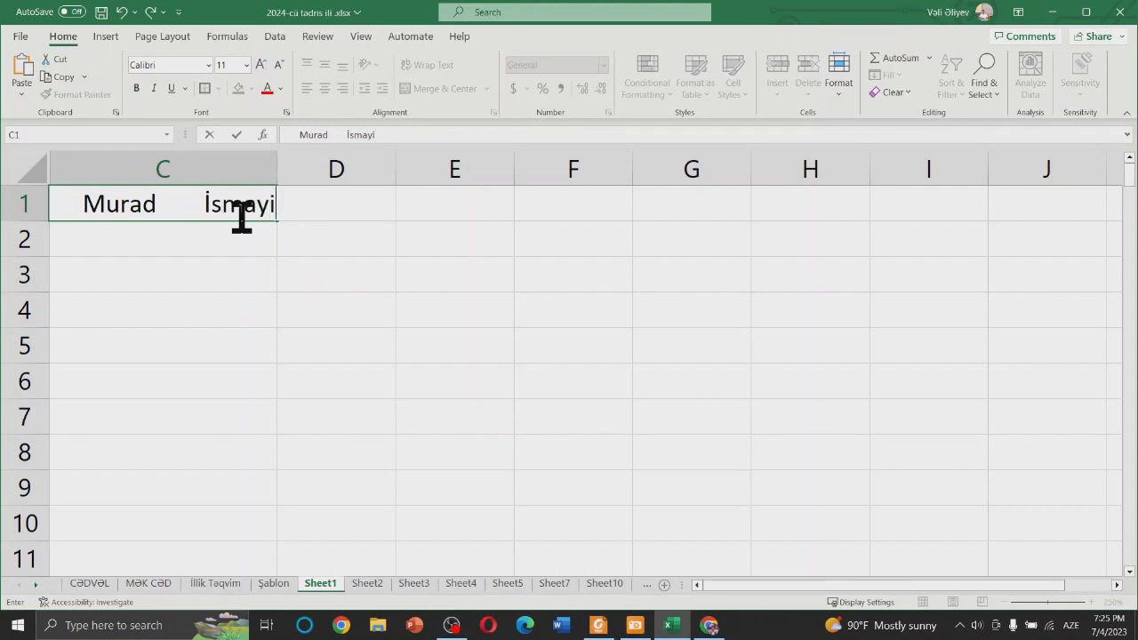
pyautogui.press('Return')
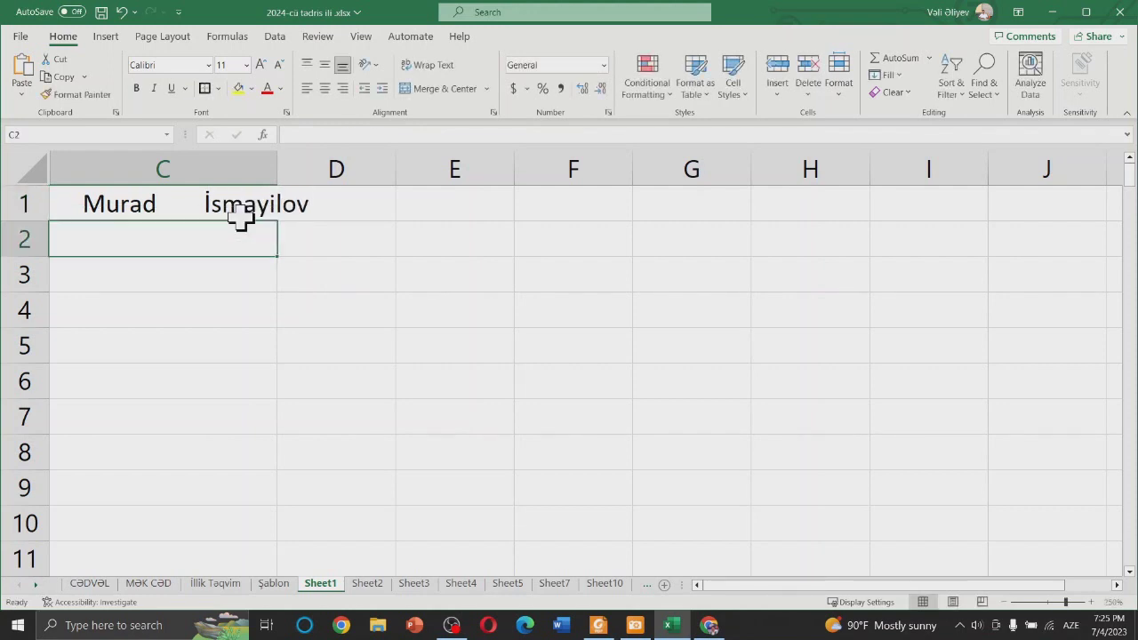
pyautogui.doubleClick(262, 199)
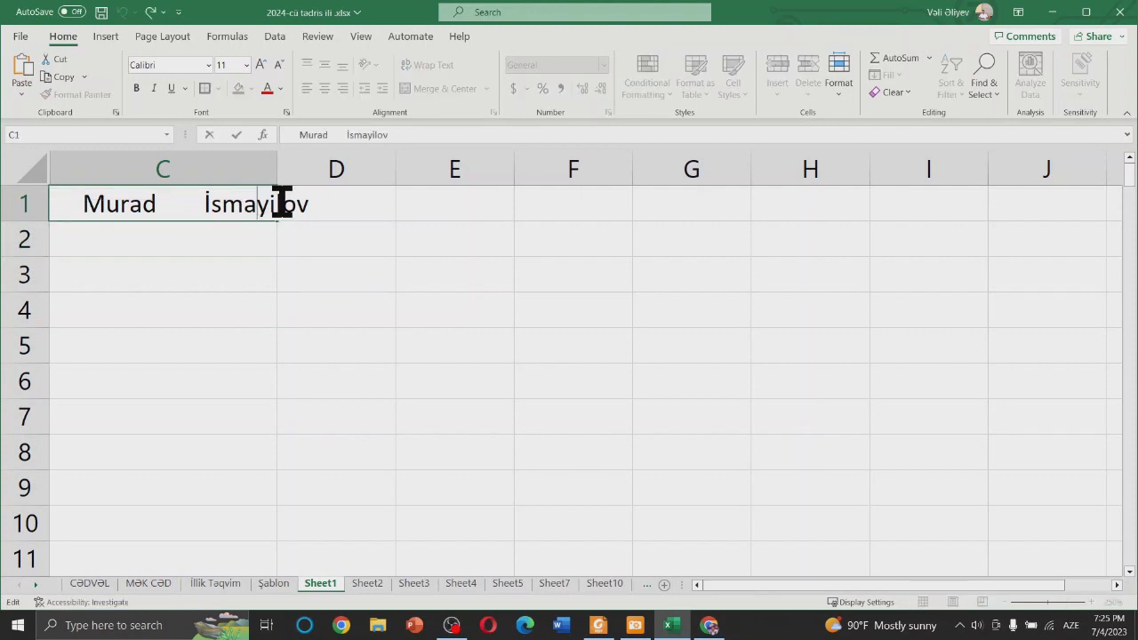
pyautogui.press('BackSpace')
pyautogui.write('ı')
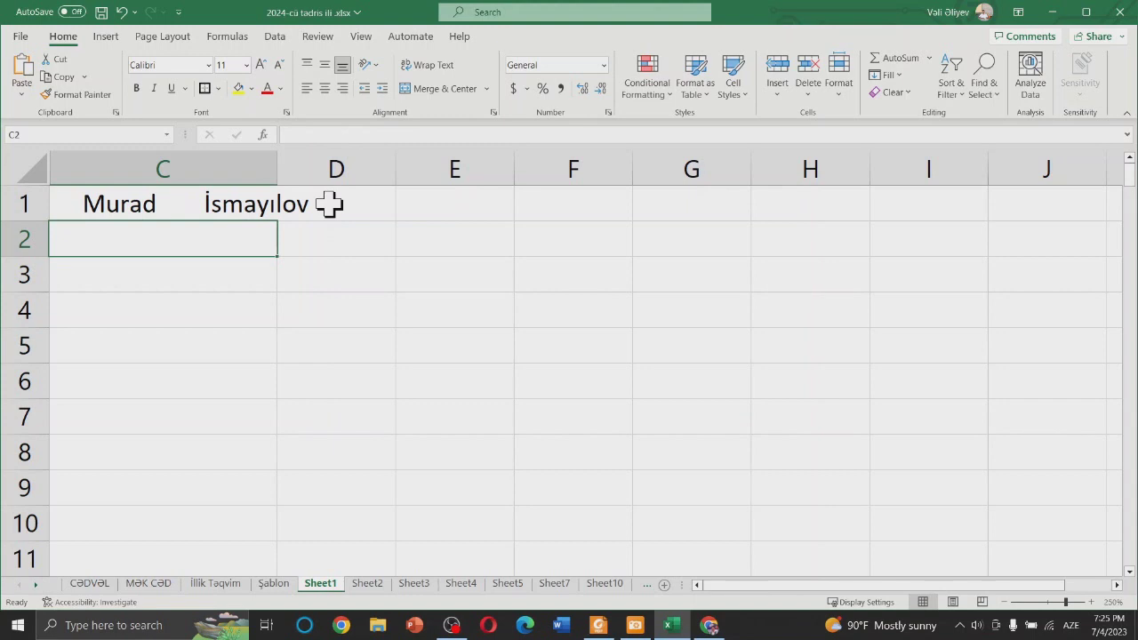
pyautogui.write('Asla')
pyautogui.press('BackSpace')
pyautogui.write('lan          ')
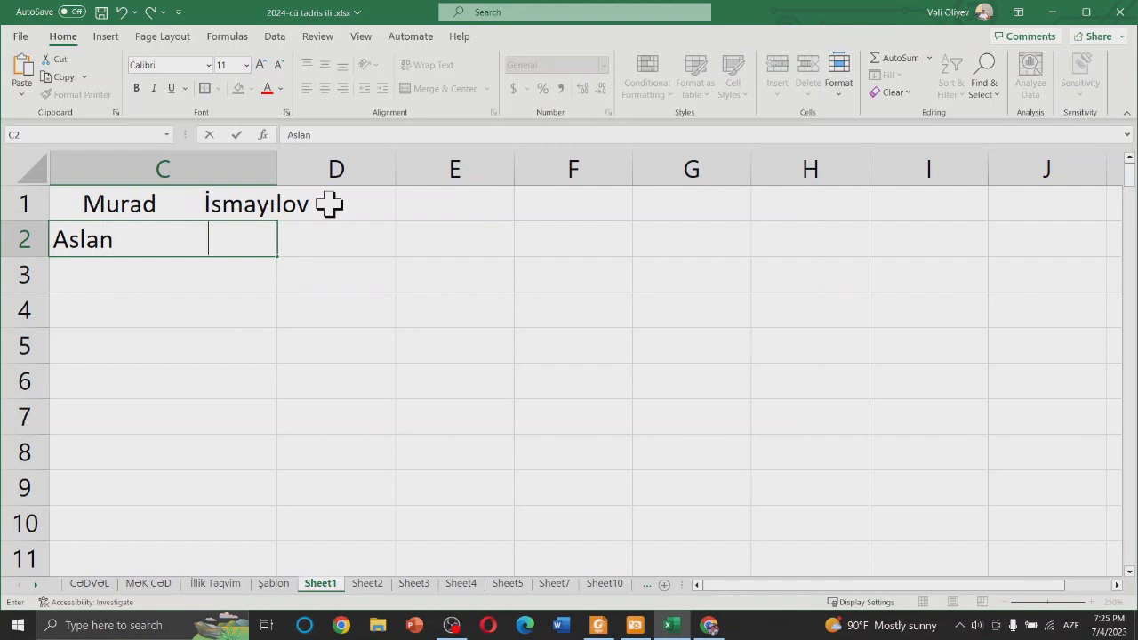
pyautogui.write('      Aslanov')
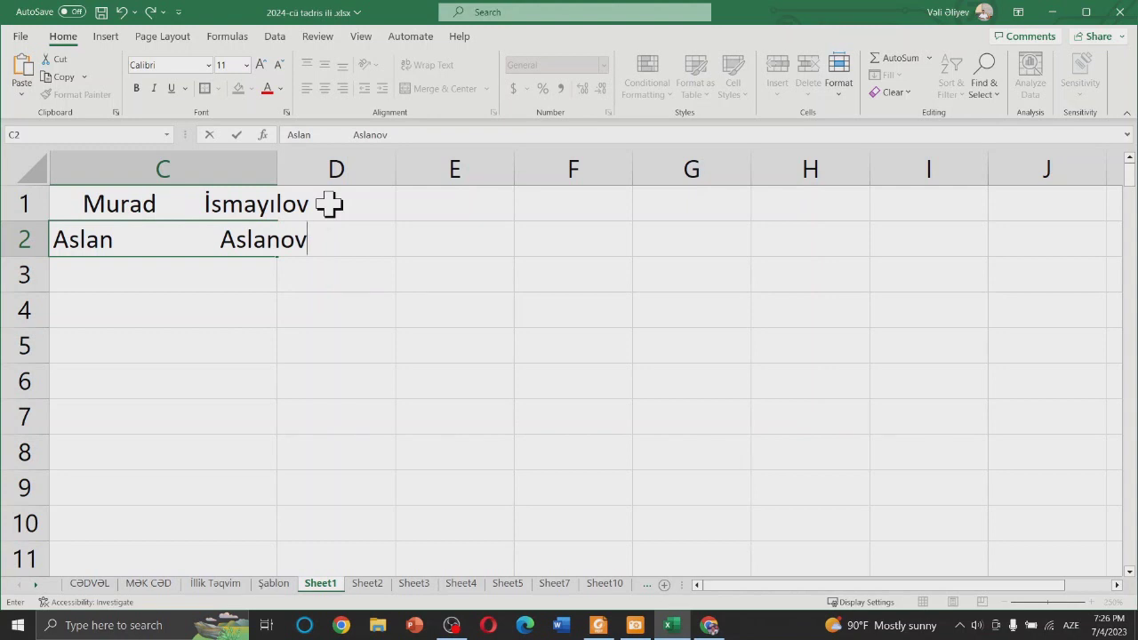
pyautogui.press('Return')
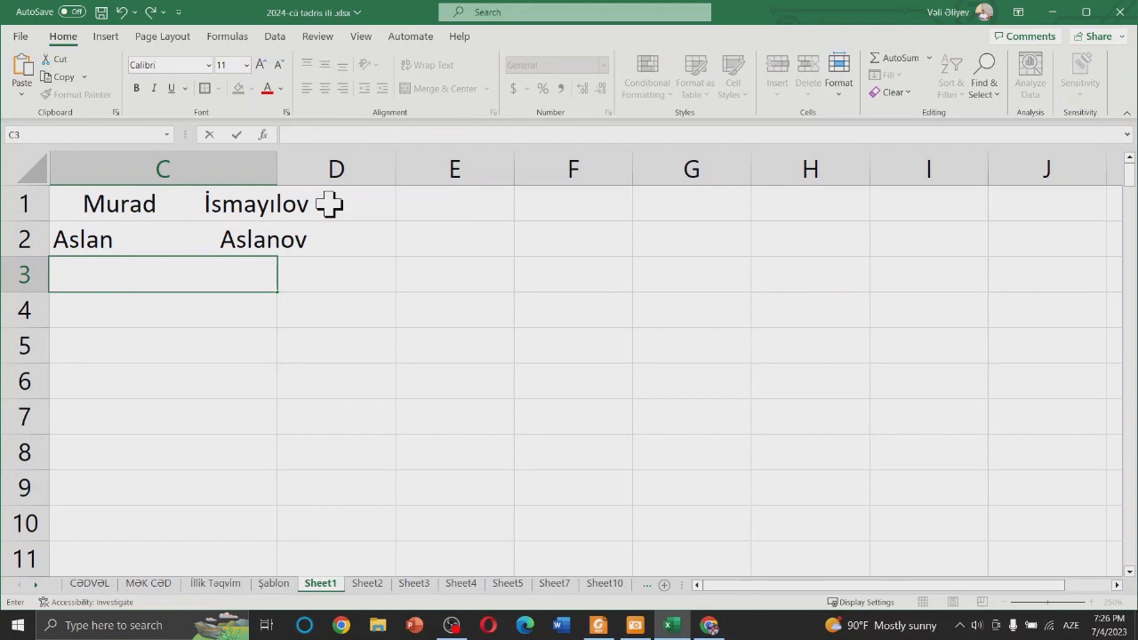
pyautogui.write('Araz')
pyautogui.write('        Həsənov')
pyautogui.press('Return')
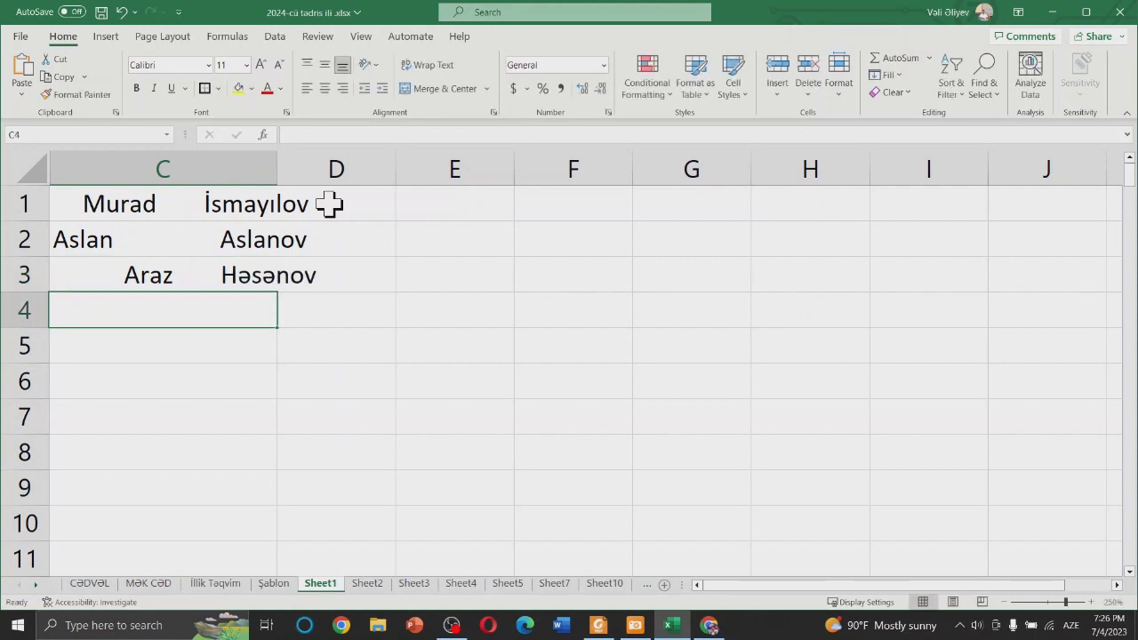
pyautogui.doubleClick(278, 161)
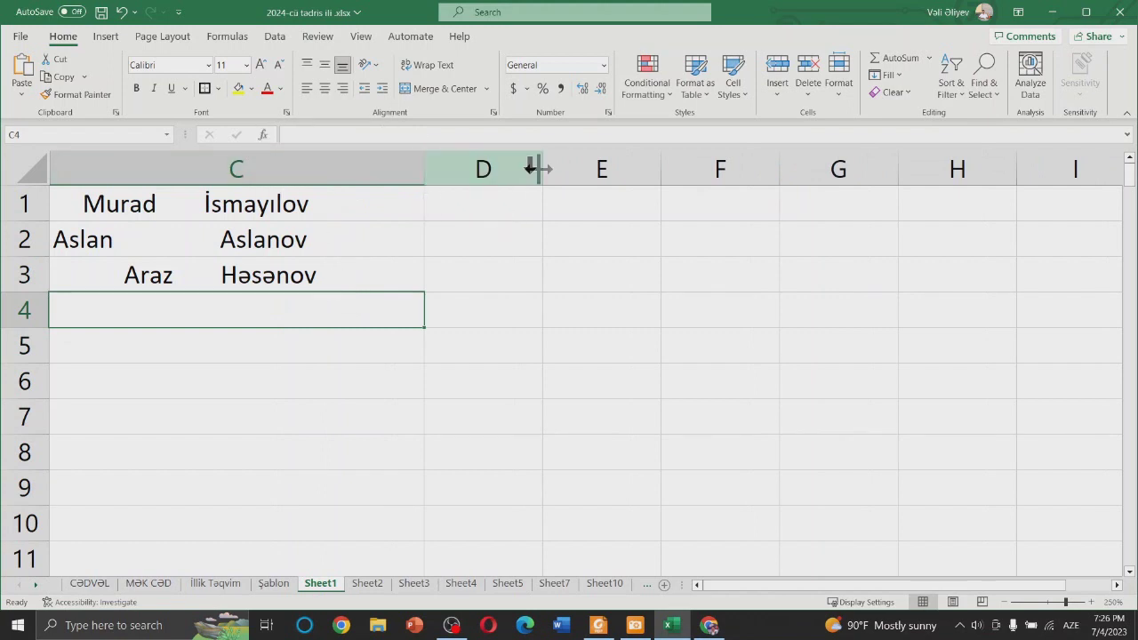
# Step: Widen column D and enter the formula =TRIM(C1) in D1
pyautogui.moveTo(540, 169); pyautogui.dragTo(669, 169)
pyautogui.click(513, 206)
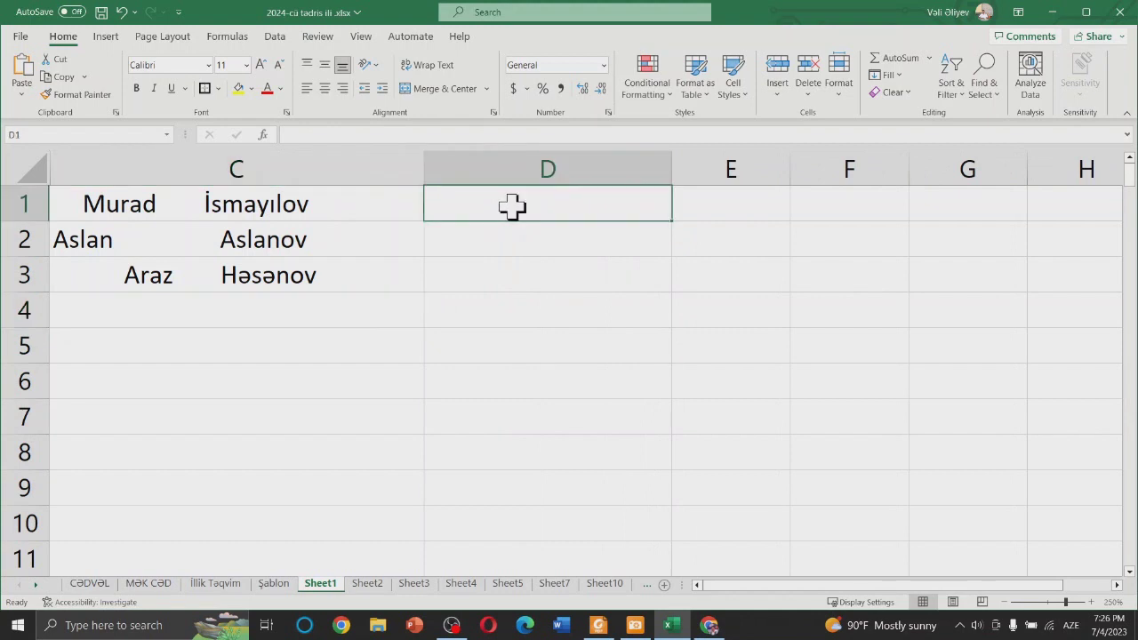
pyautogui.write('=')
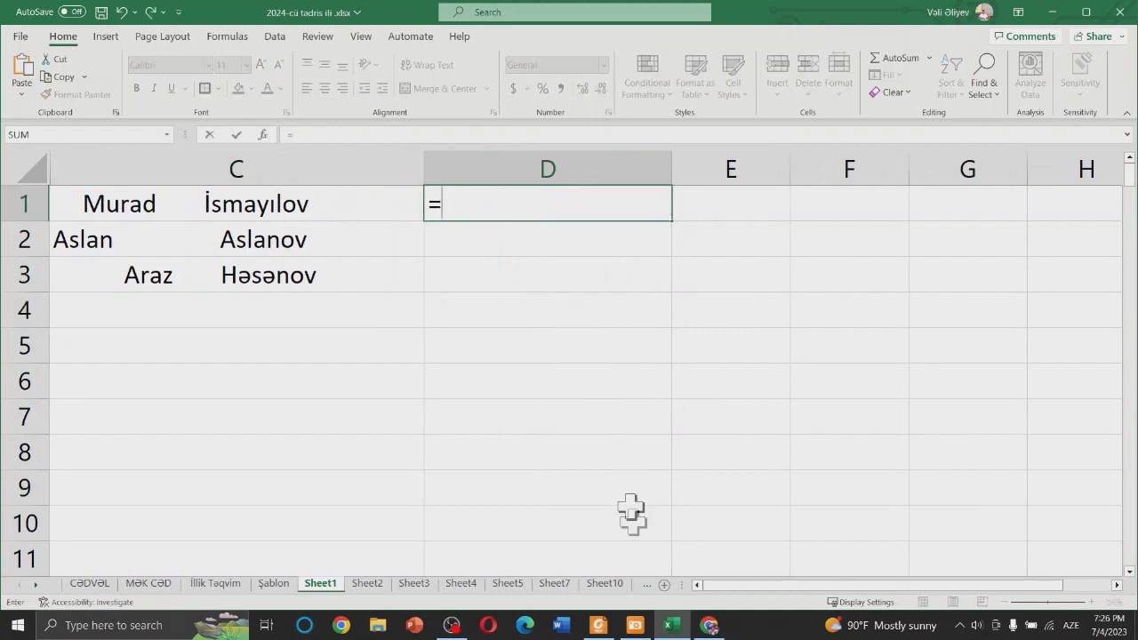
pyautogui.click(608, 627)
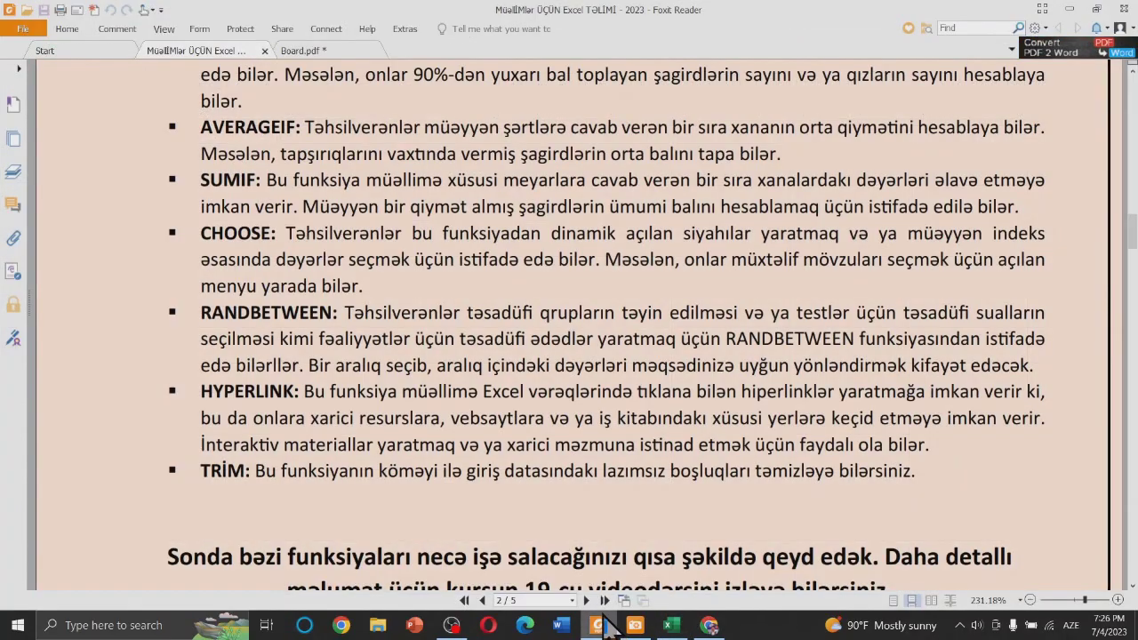
pyautogui.click(603, 628)
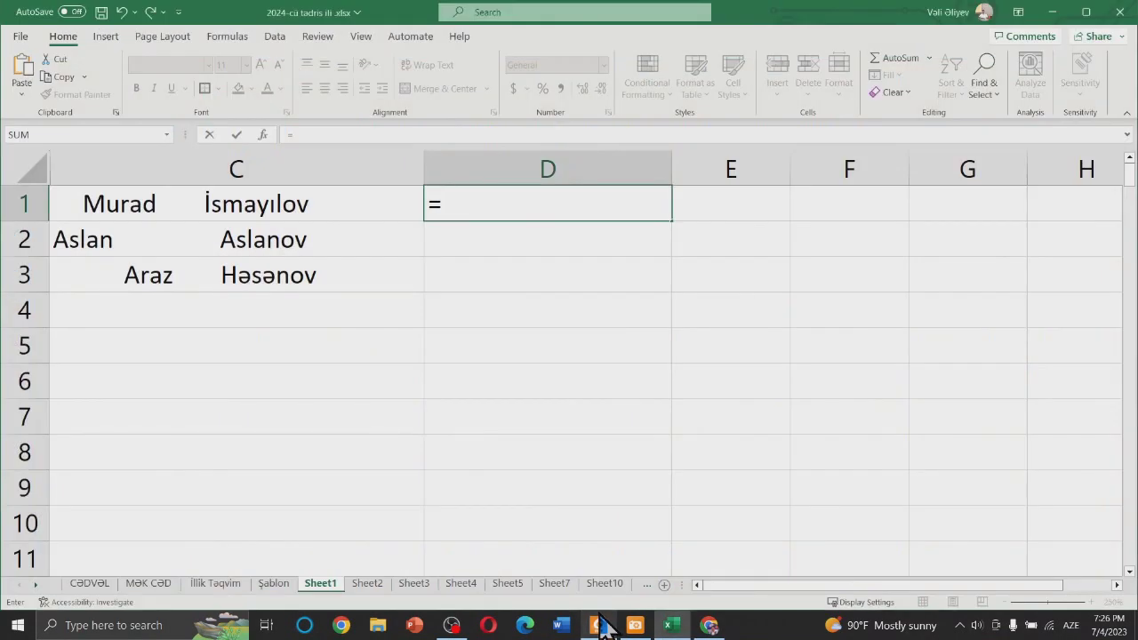
pyautogui.write('TR')
pyautogui.press('Down')
pyautogui.press('Down')
pyautogui.press('Tab')
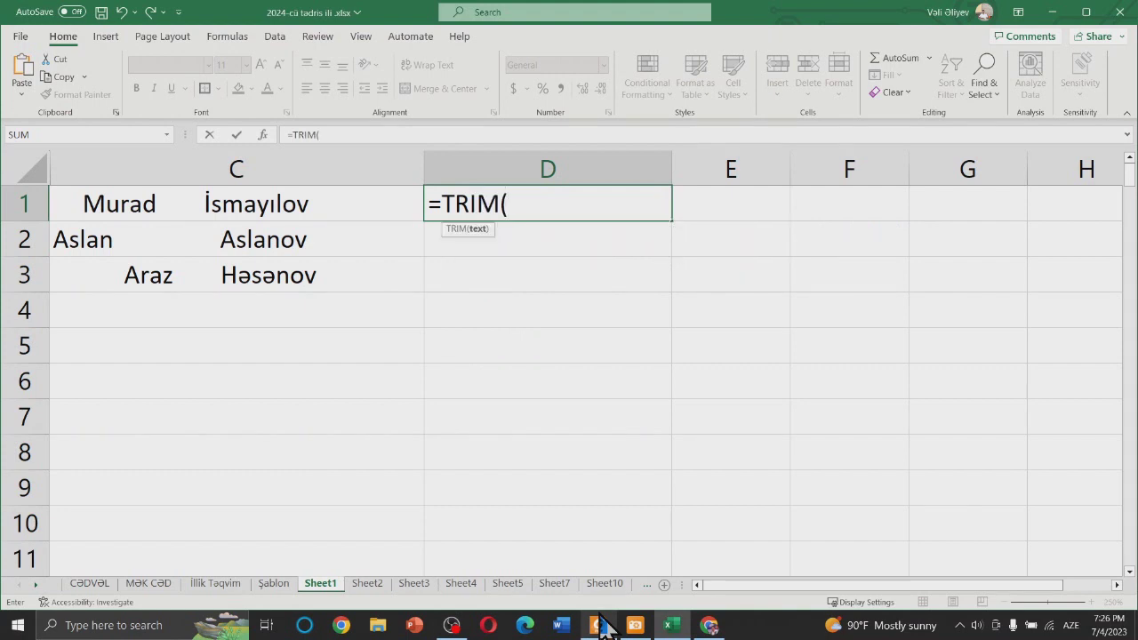
pyautogui.click(220, 202)
pyautogui.write(')')
pyautogui.press('Return')
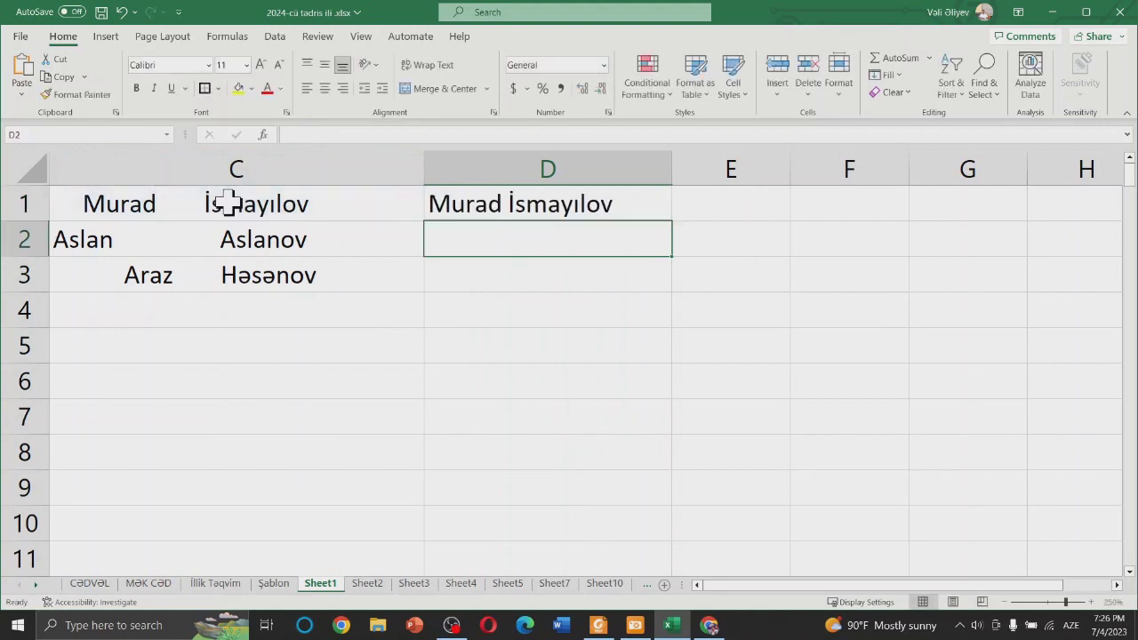
# Step: Copy the D1 TRIM formula down to D3
pyautogui.click(656, 196)
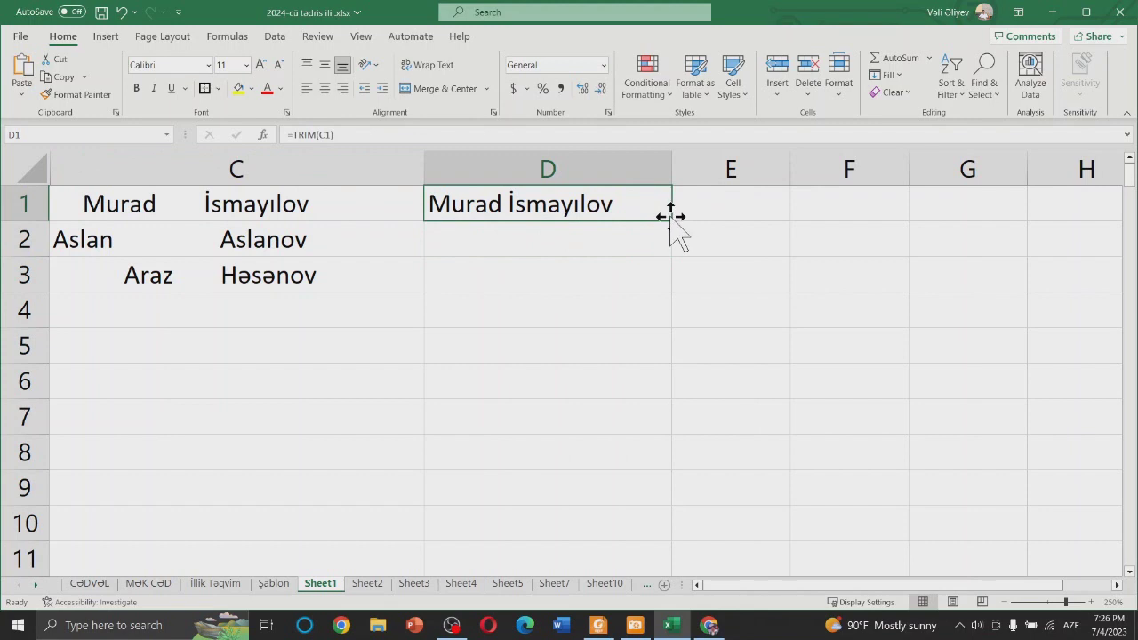
pyautogui.moveTo(671, 220); pyautogui.dragTo(670, 298)
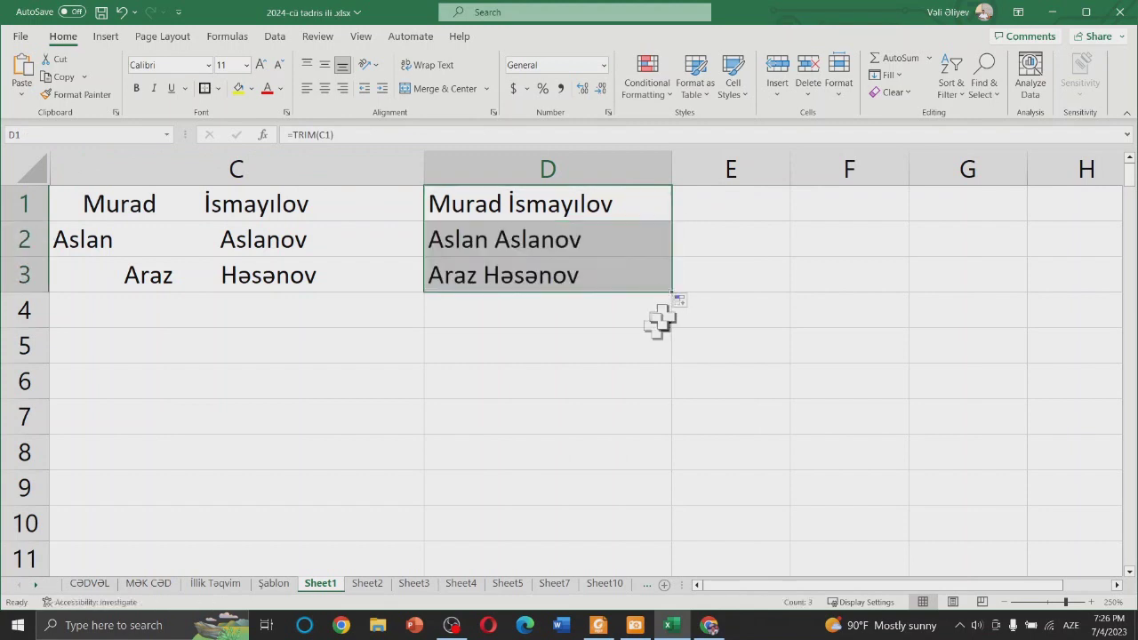
pyautogui.click(616, 354)
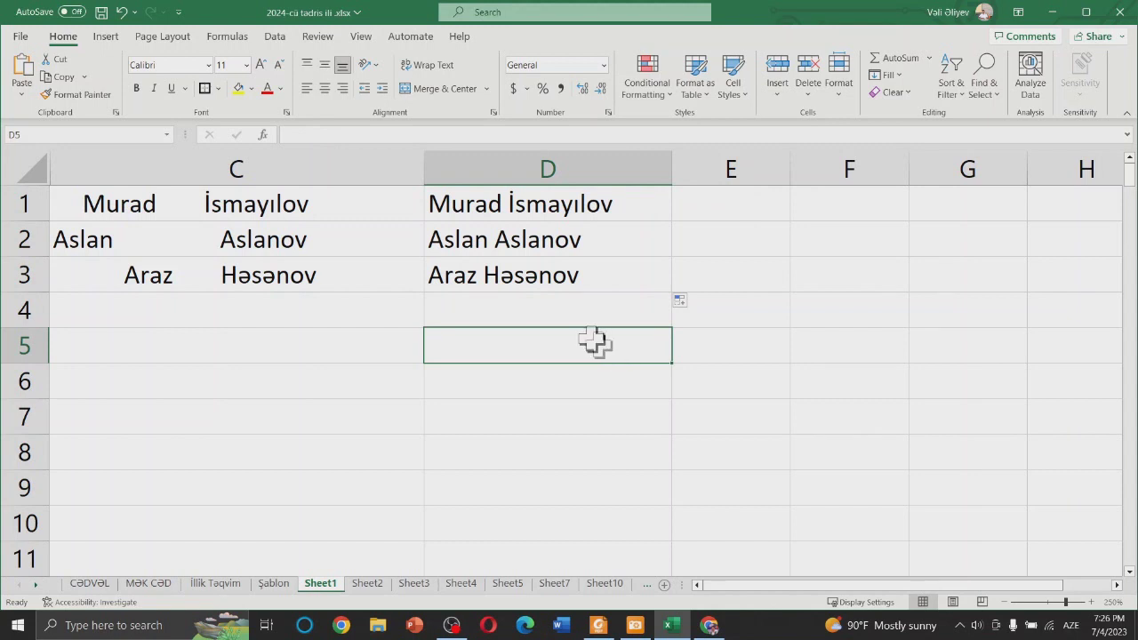
# Step: Bring up the Excel function guide PDF and browse back to page 1's MIN, IF and VLOOKUP entries
pyautogui.click(605, 627)
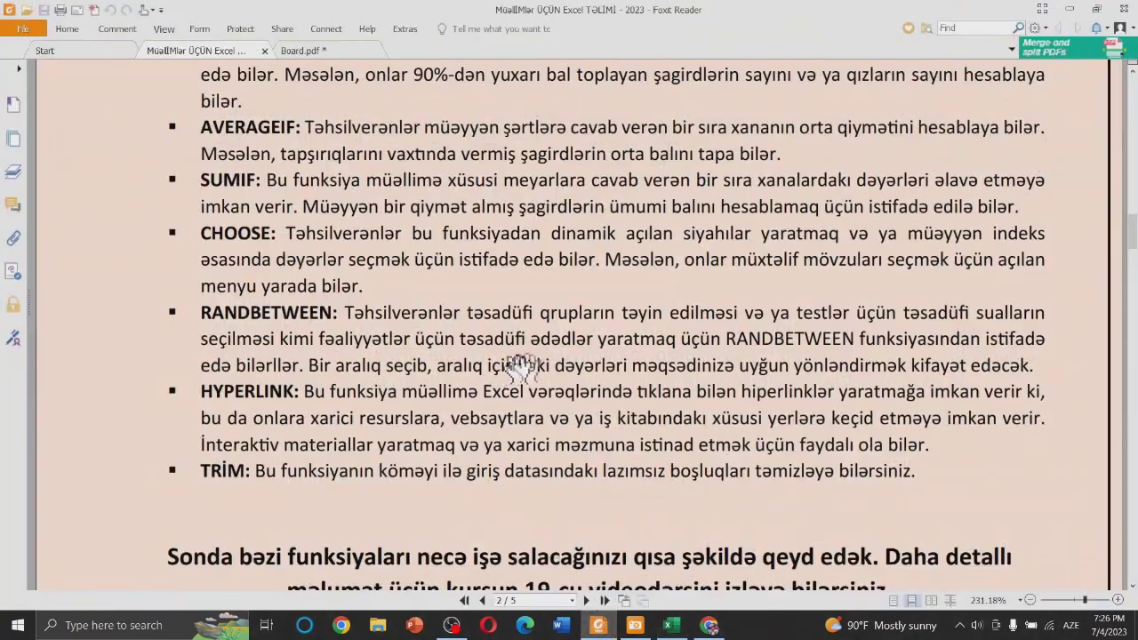
pyautogui.scroll(-3, 578, 356)
pyautogui.scroll(3, 578, 356)
pyautogui.scroll(5, 578, 356)
pyautogui.scroll(2, 578, 356)
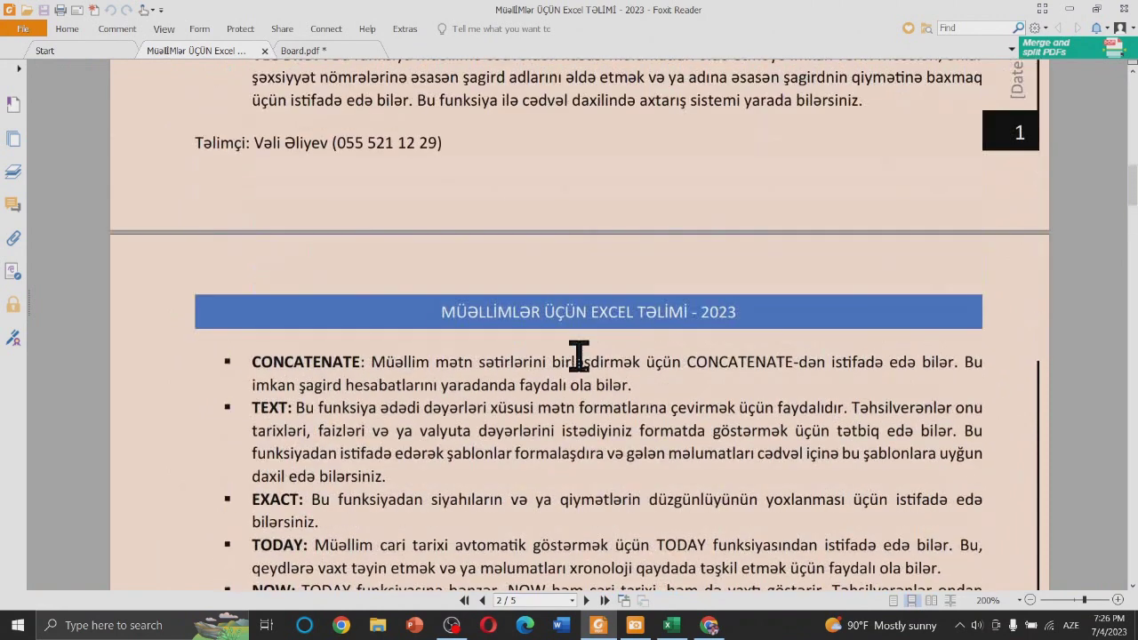
pyautogui.scroll(-5, 579, 355)
pyautogui.scroll(-1, 583, 359)
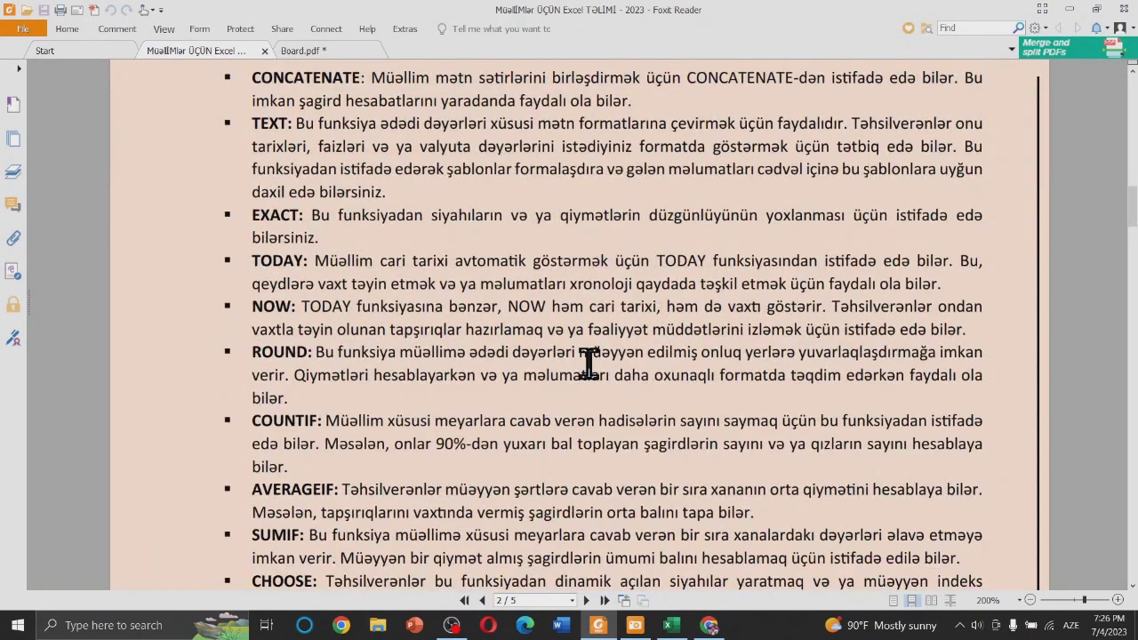
pyautogui.scroll(3, 589, 360)
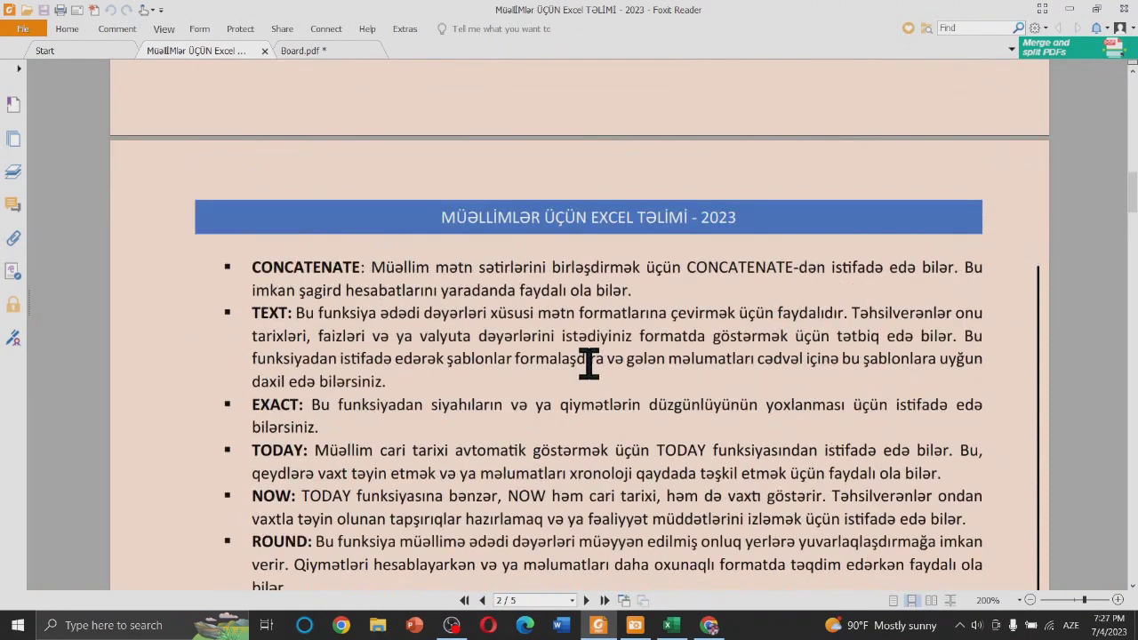
pyautogui.scroll(-2, 589, 362)
pyautogui.scroll(-2, 593, 365)
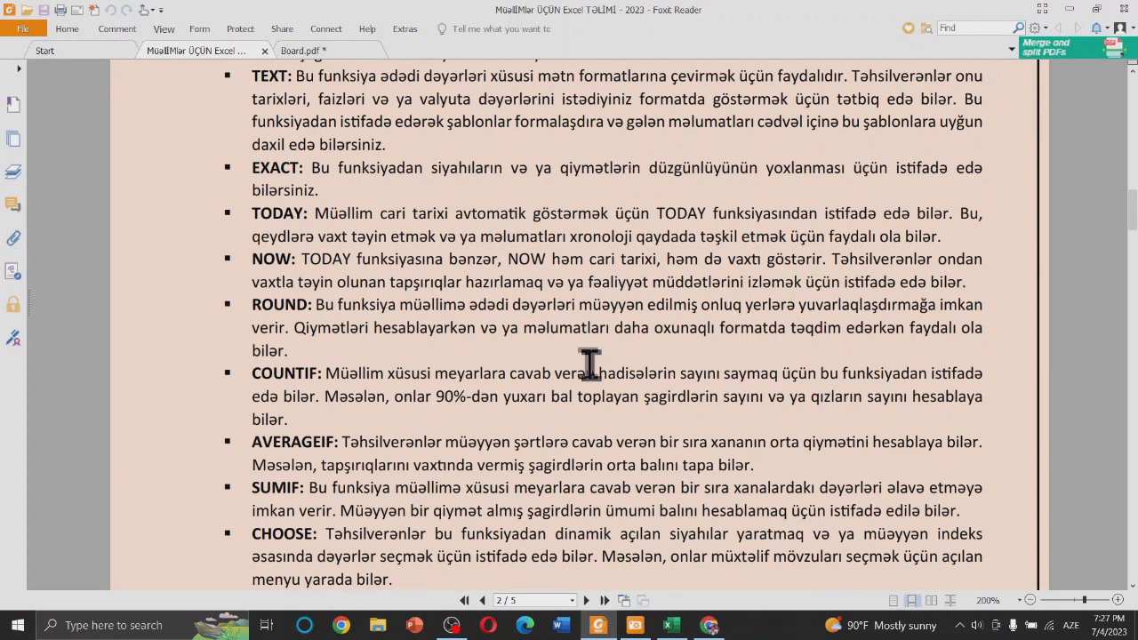
pyautogui.scroll(-3, 515, 299)
pyautogui.scroll(-1, 516, 298)
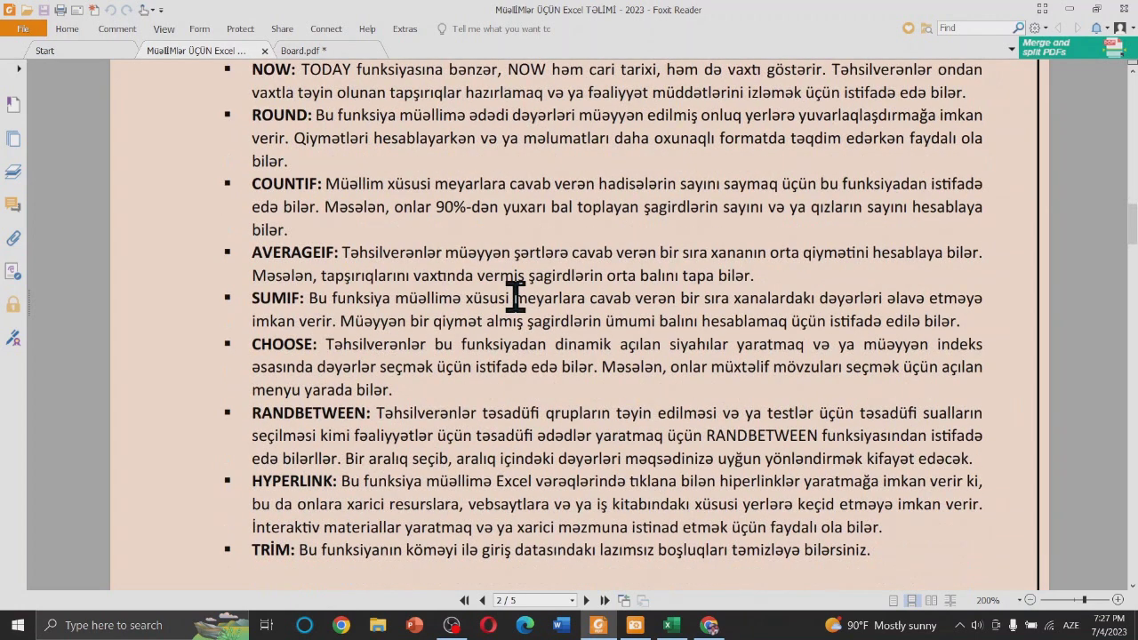
pyautogui.scroll(1, 516, 298)
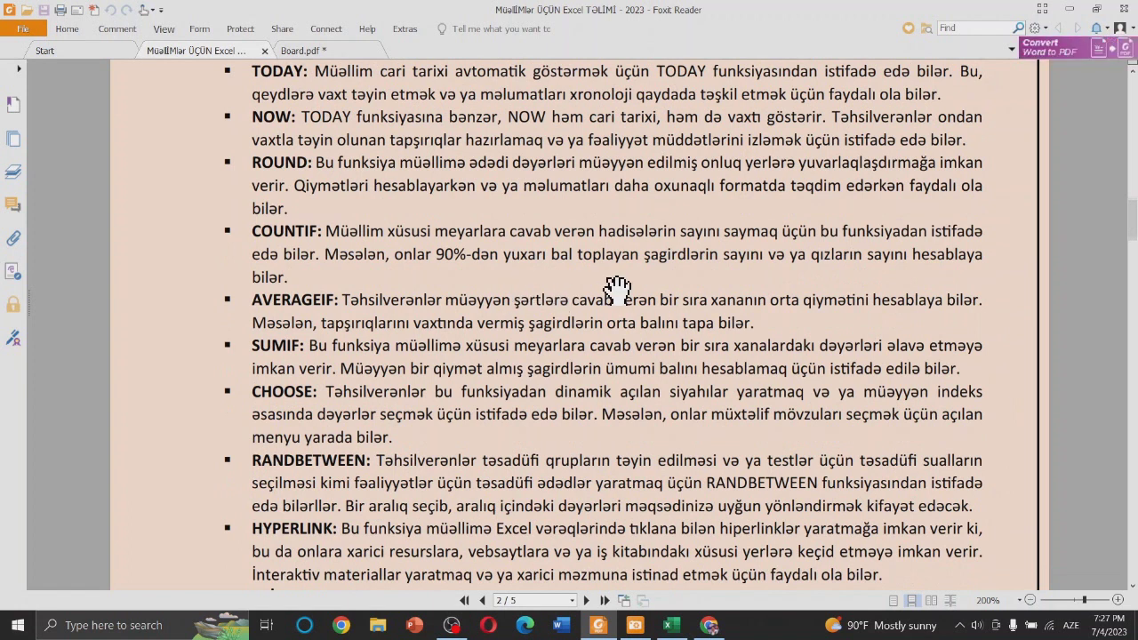
pyautogui.scroll(3, 617, 287)
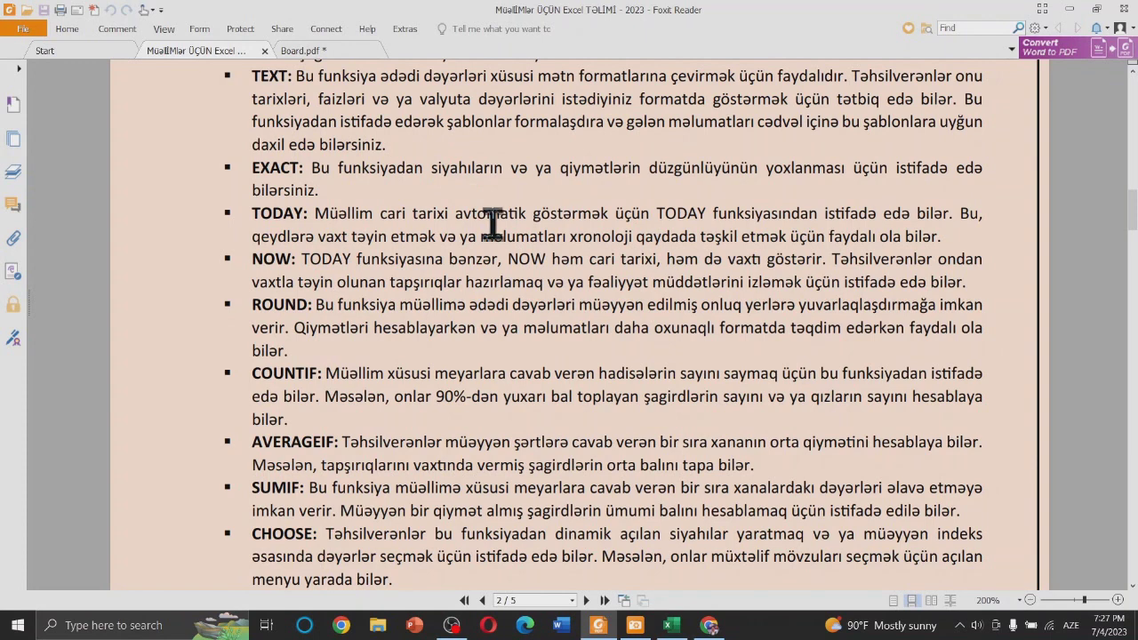
pyautogui.scroll(2, 529, 249)
pyautogui.scroll(10, 526, 256)
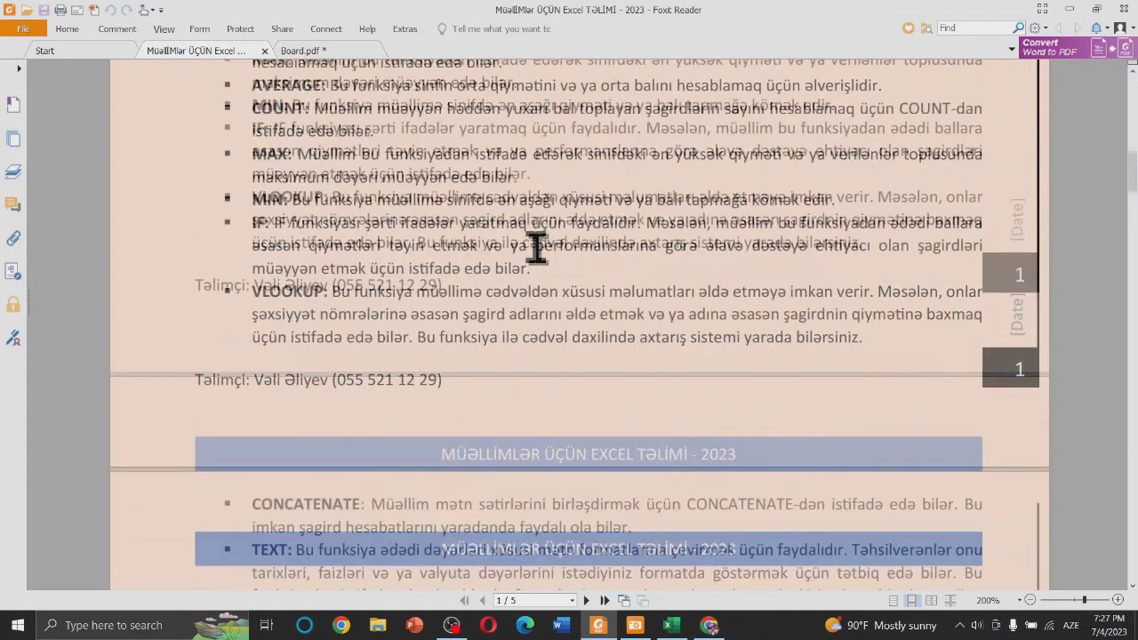
pyautogui.keyDown('ctrl'); pyautogui.scroll(2, 534, 249); pyautogui.keyUp('ctrl')
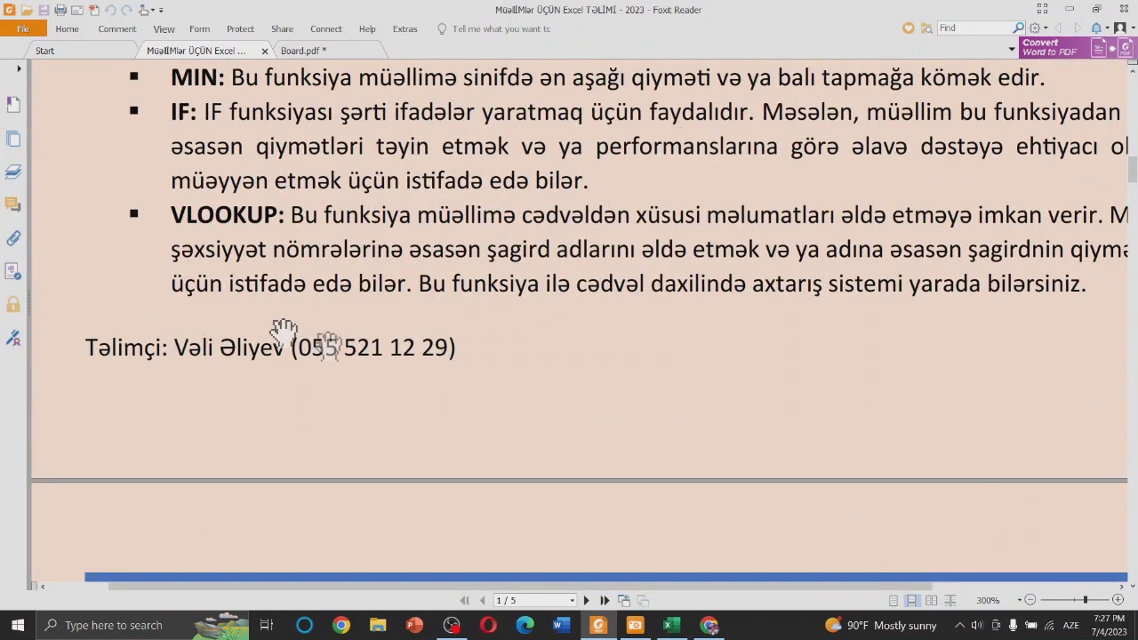